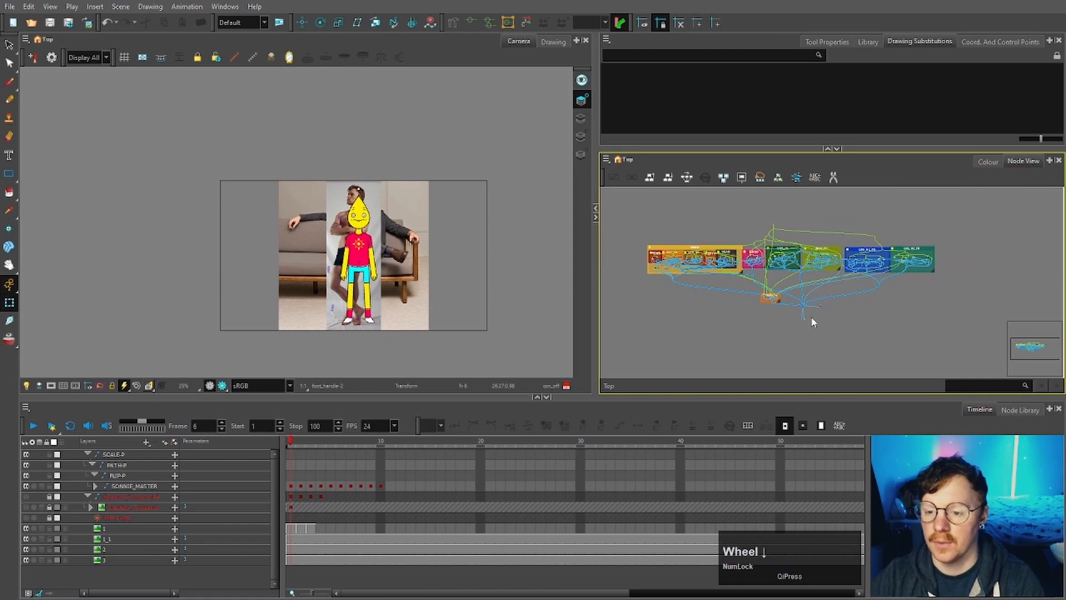
Examine the rig's node network, from the reference image layers to the master pegs above the character
scroll(848, 314, "up", 8)
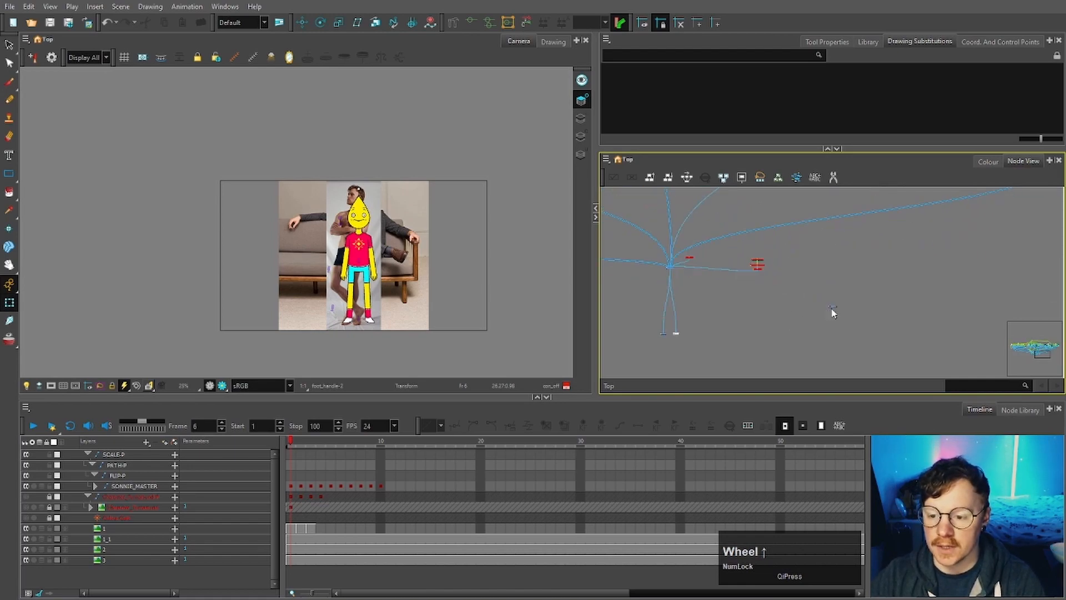
left_click(834, 304)
scroll(850, 310, "down", 5)
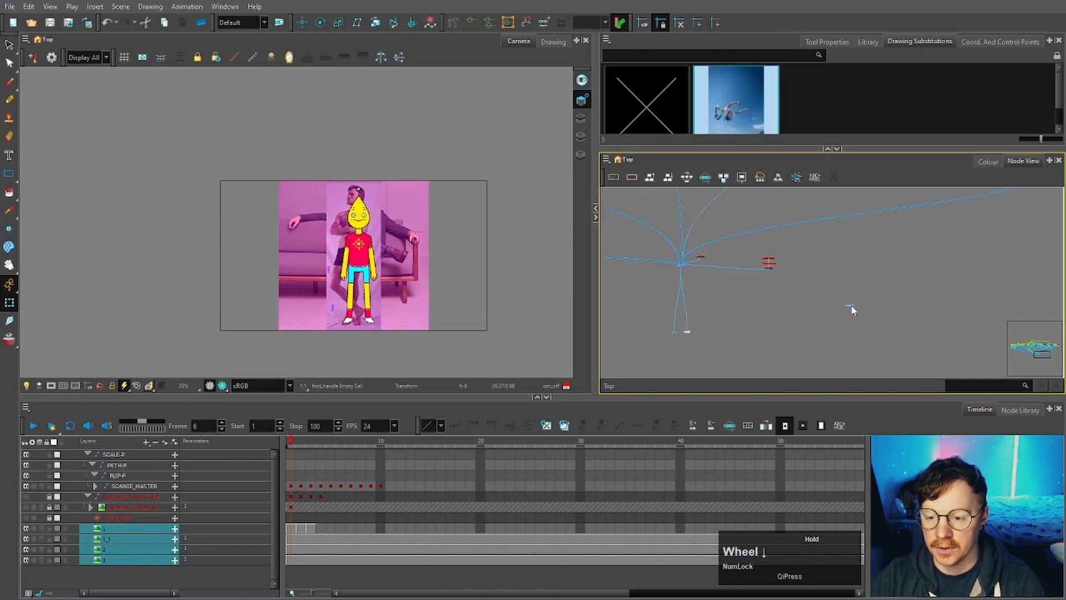
scroll(952, 339, "up", 3)
scroll(944, 335, "down", 2)
left_click_drag(881, 308, 893, 331)
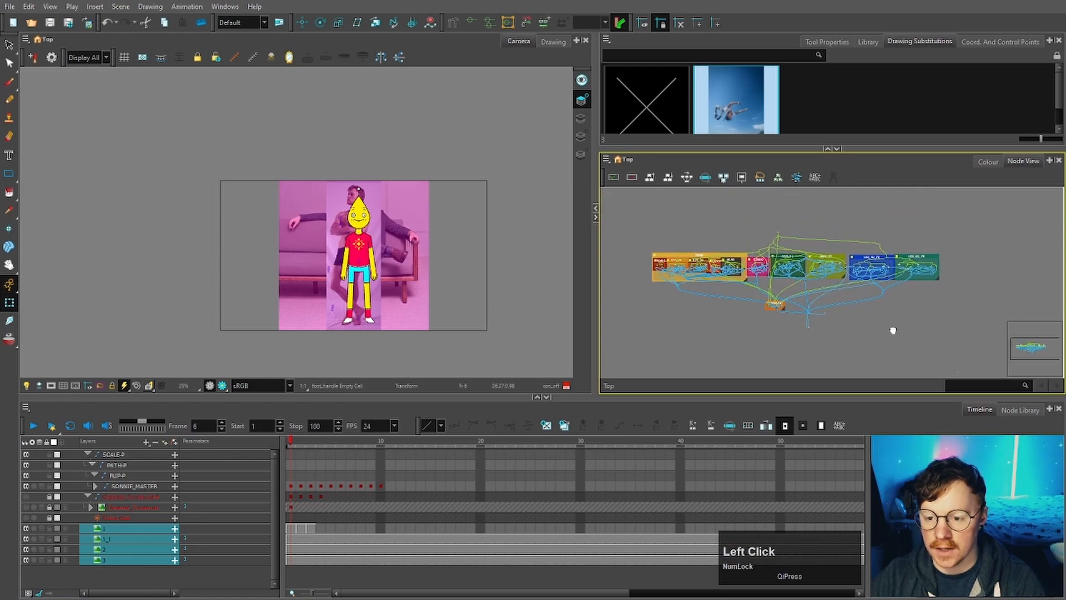
scroll(754, 232, "up", 6)
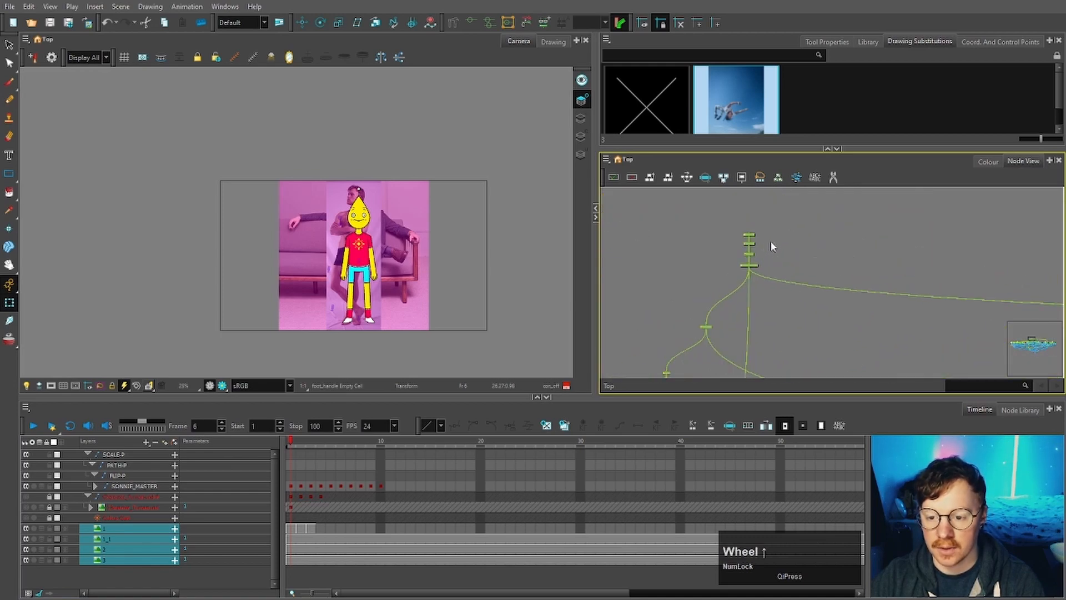
scroll(754, 257, "up", 3)
left_click(742, 262)
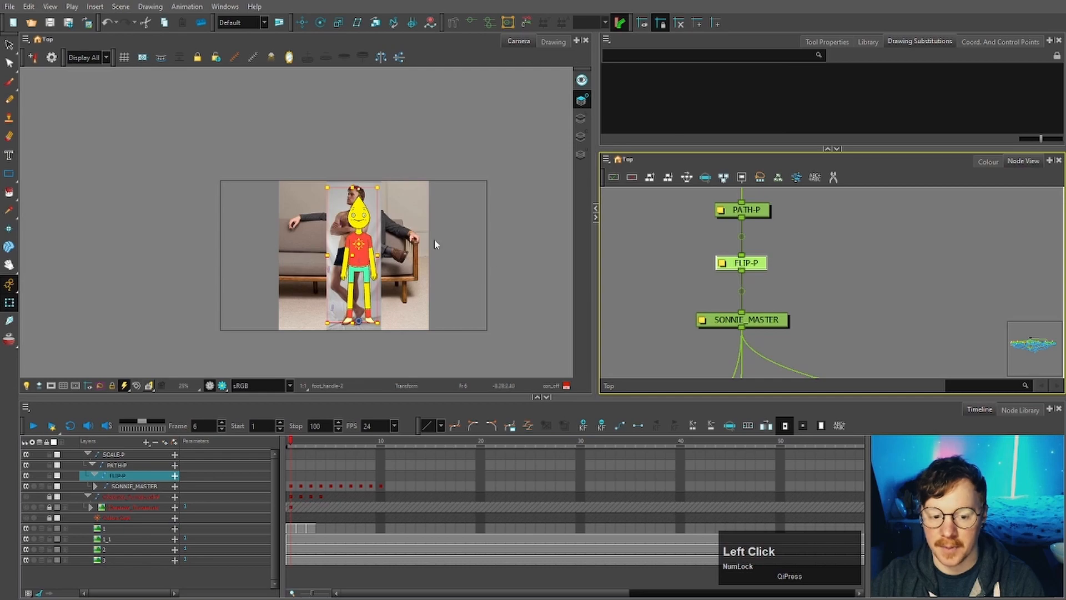
scroll(860, 297, "down", 6)
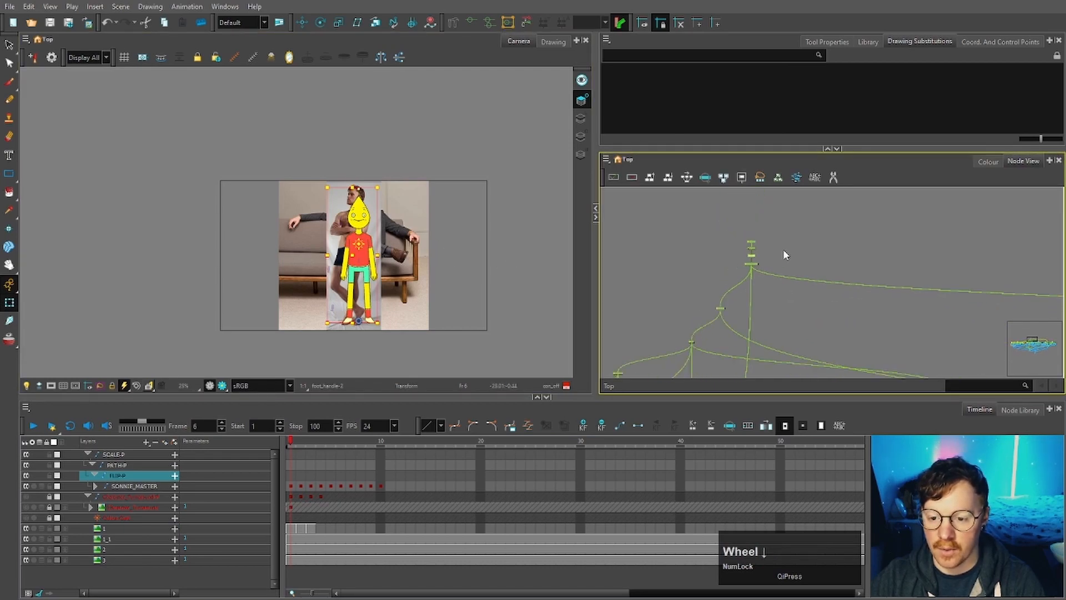
left_click(805, 283)
scroll(805, 281, "down", 3)
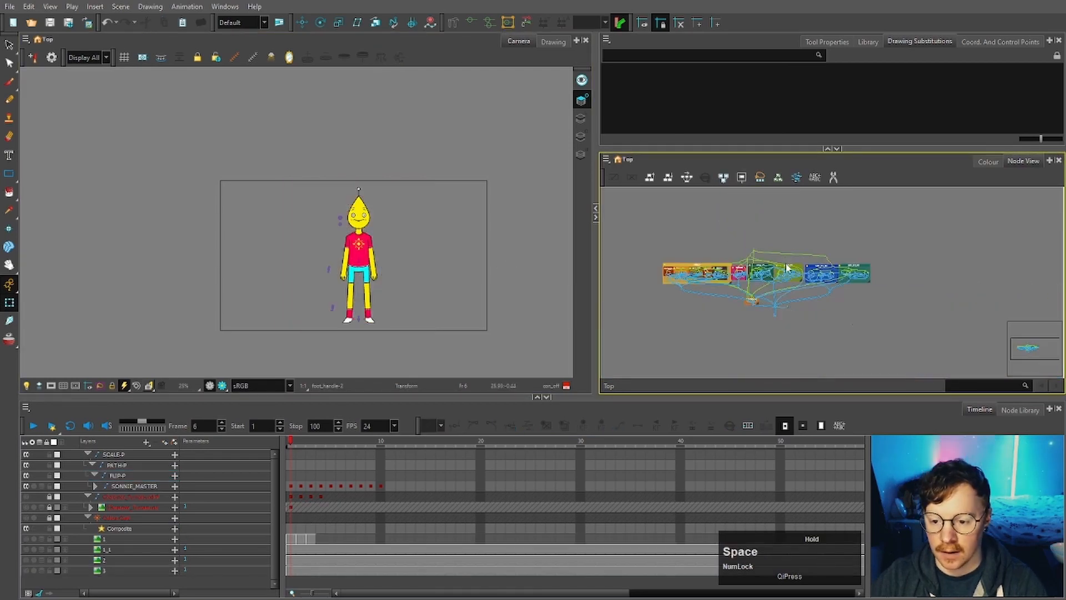
scroll(788, 268, "up", 2)
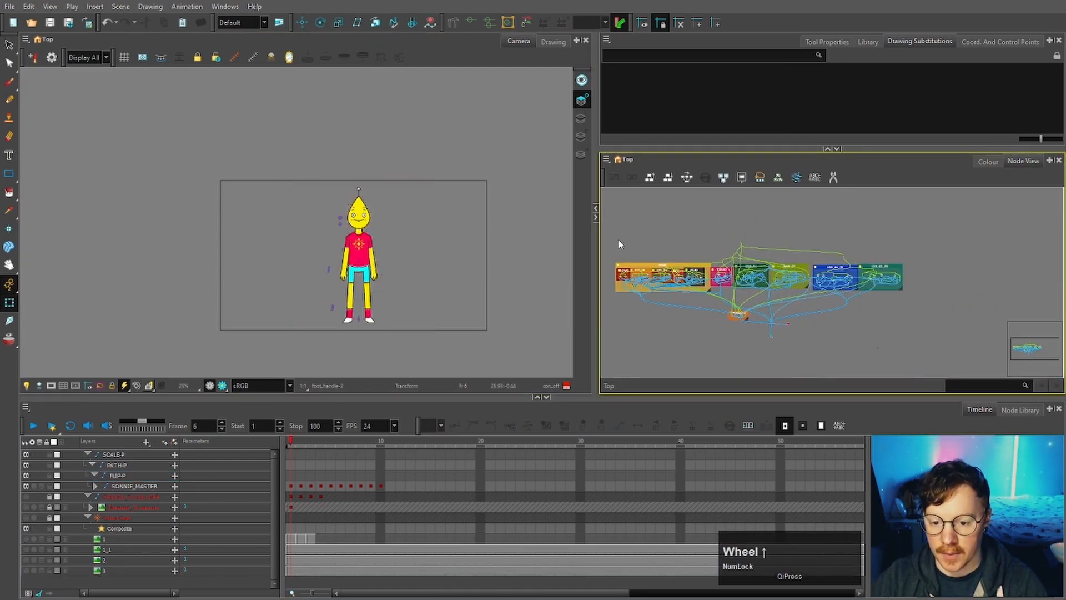
Group all of the character rig's nodes into a single group node
left_click_drag(608, 235, 918, 328)
scroll(778, 339, "up", 8)
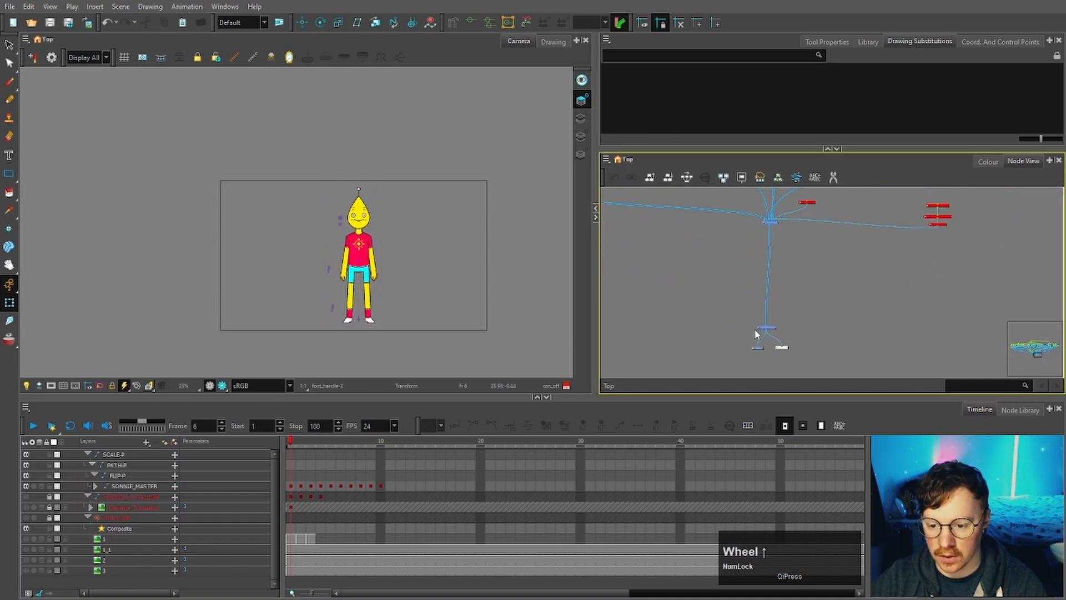
left_click(777, 326)
scroll(794, 327, "down", 6)
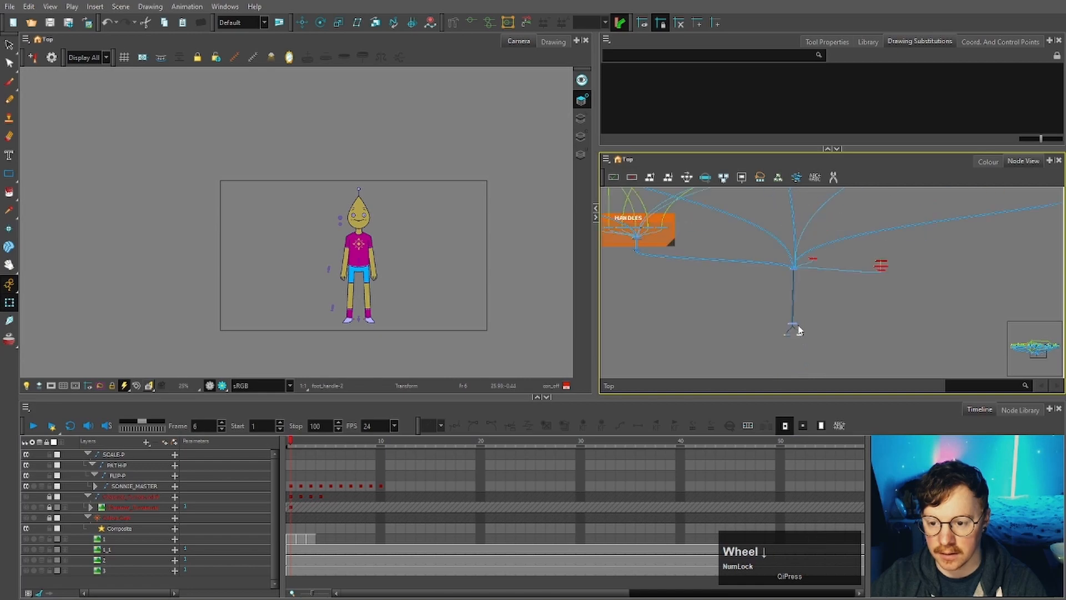
left_click_drag(643, 229, 916, 322)
key("ctrl+g")
scroll(795, 285, "up", 5)
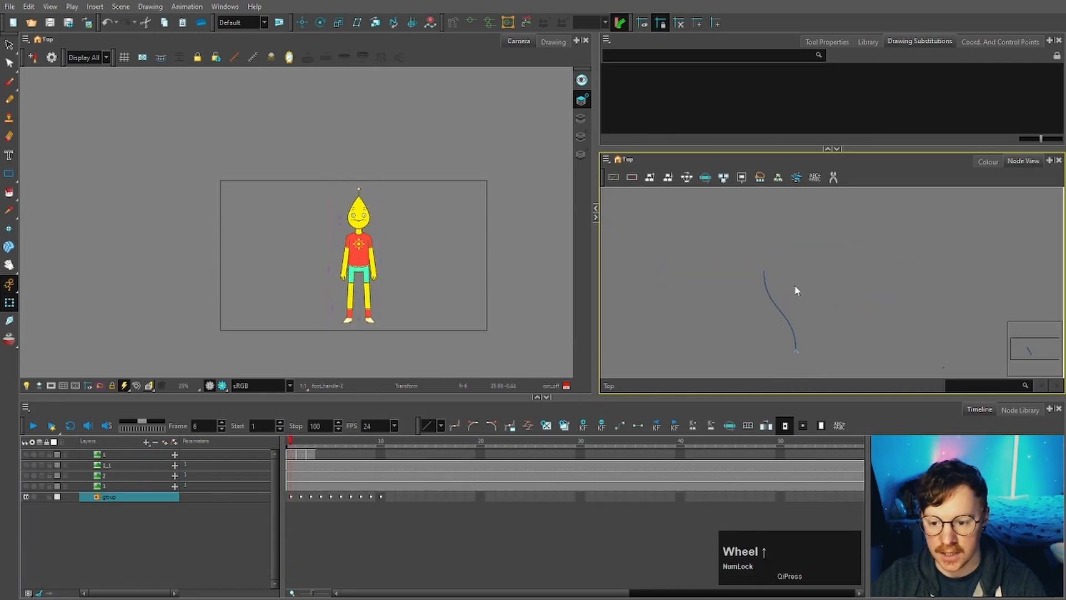
Add a parent peg to the new group node and position it just above the group
scroll(762, 279, "up", 2)
left_click(778, 282)
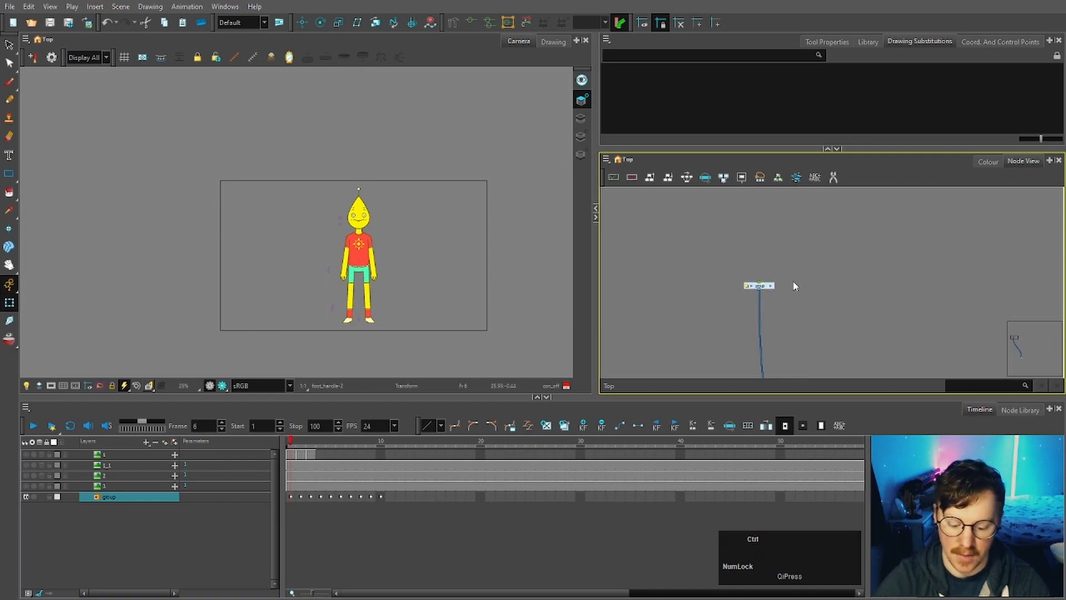
key("ctrl+p")
left_click(799, 272)
scroll(760, 257, "up", 2)
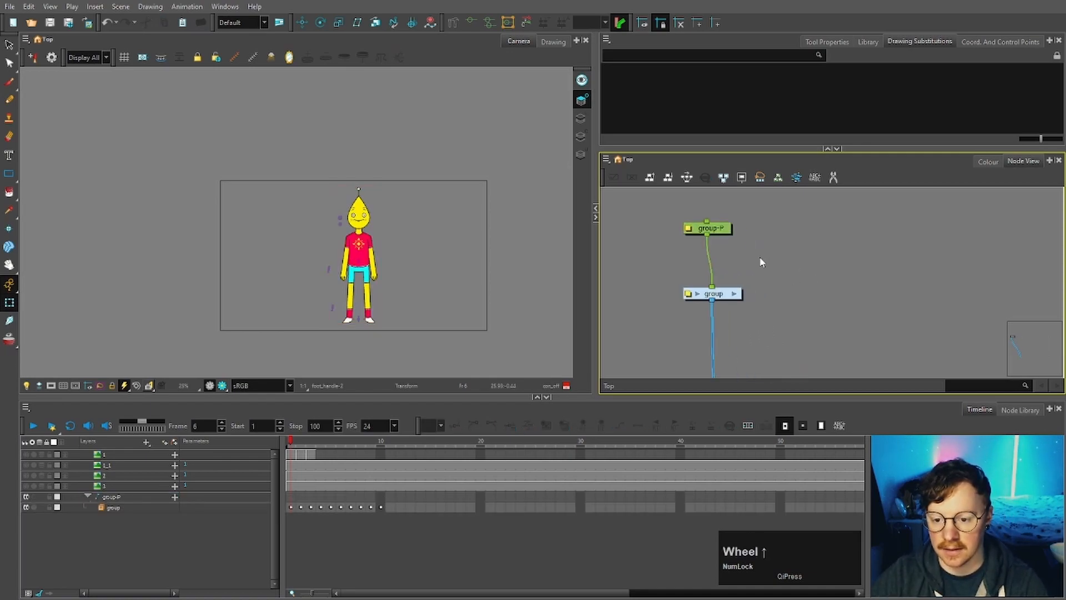
left_click(730, 237)
left_click_drag(730, 239, 730, 246)
Rename the group node as Sonnie in its layer properties
left_click(689, 295)
left_click_drag(704, 134, 582, 133)
type("Sonnie")
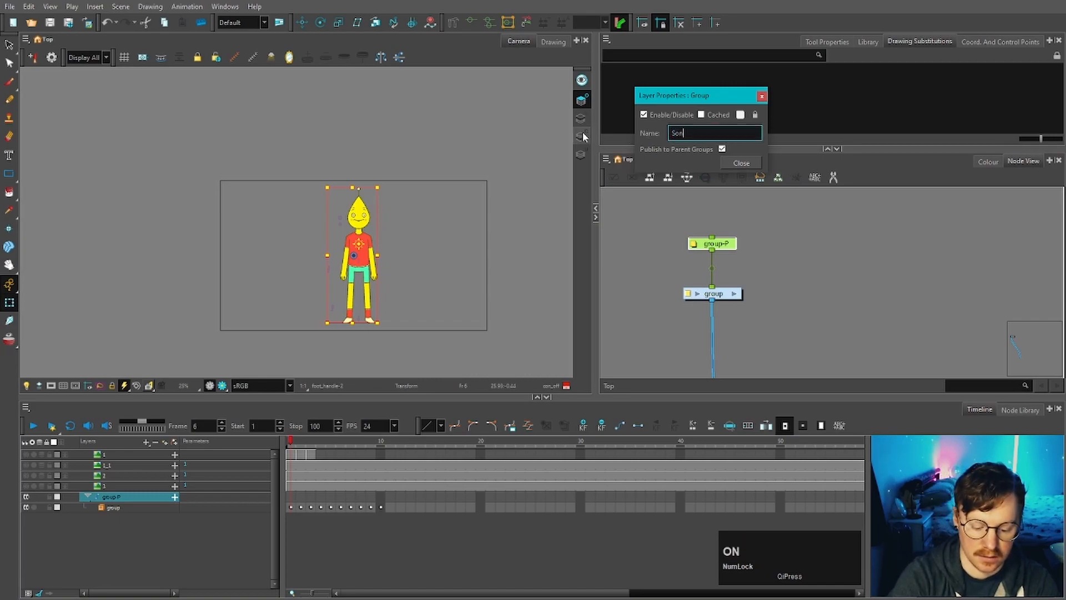
key("Return")
left_click(741, 163)
Rename the peg above the group as Sonnie-P in its layer properties
left_click(693, 244)
type("S")
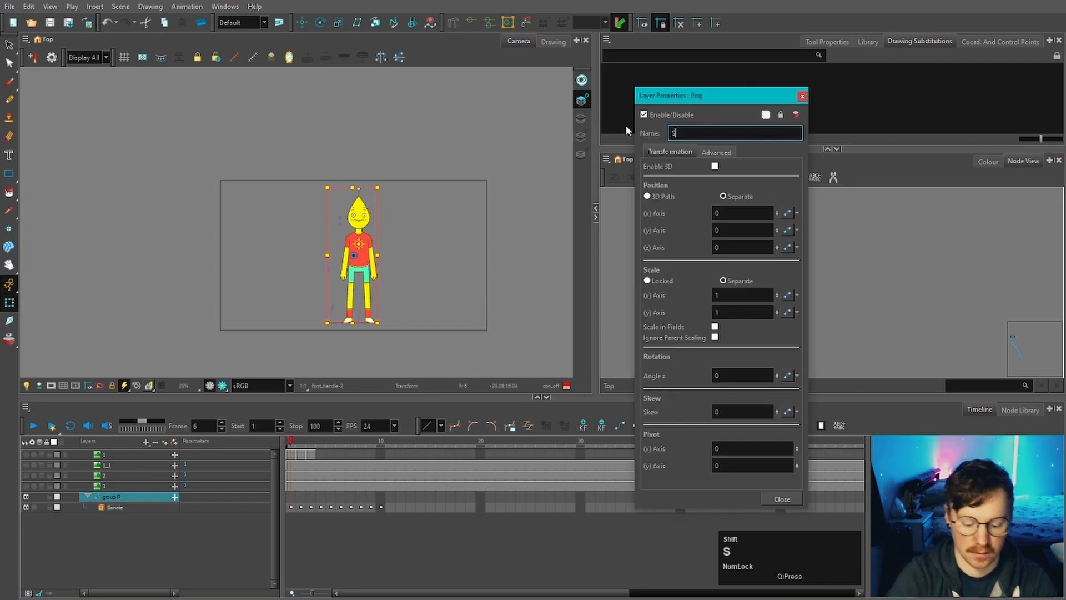
type("onnie-P")
key("Return")
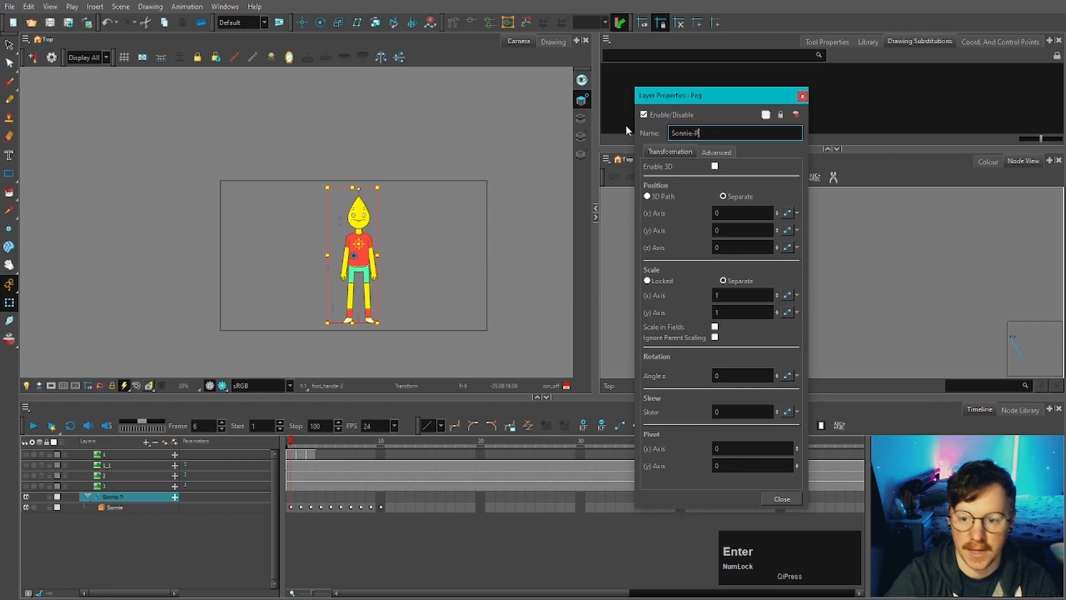
Move the Sonnie-P peg's pivot down between the character's feet, return to the Transform tool and deselect
scroll(336, 350, "up", 1)
left_click_drag(371, 160, 373, 298)
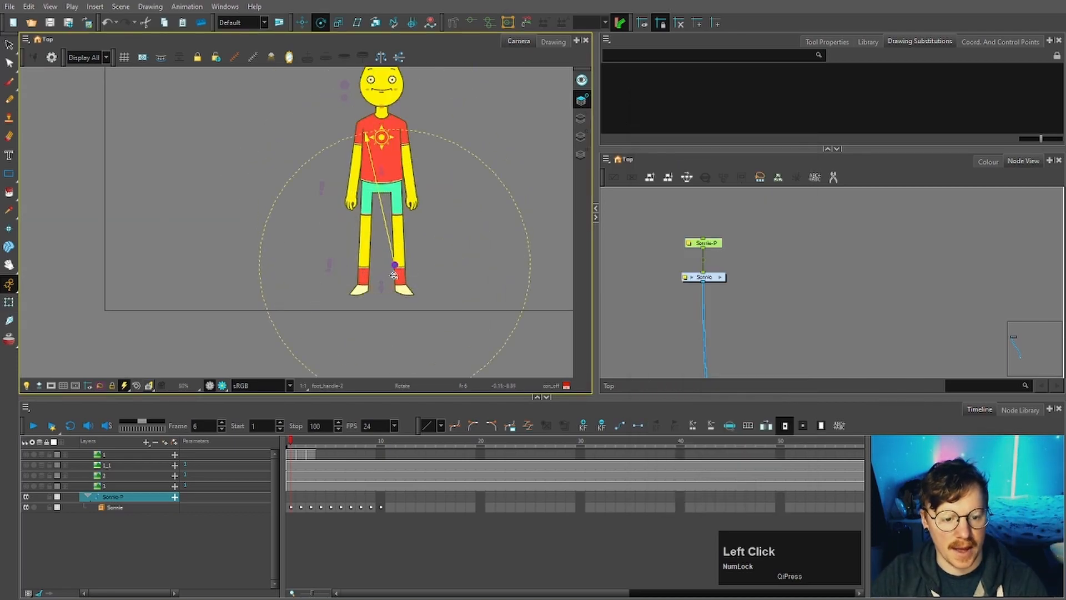
scroll(382, 291, "up", 5)
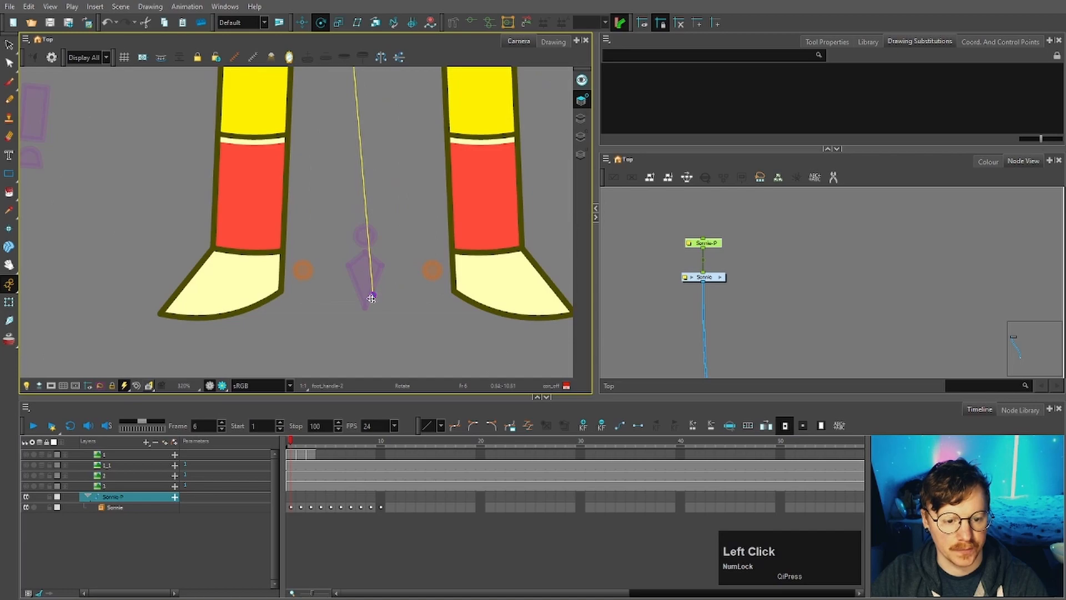
key("shift+t")
left_click(212, 342)
scroll(212, 343, "down", 3)
scroll(360, 250, "down", 5)
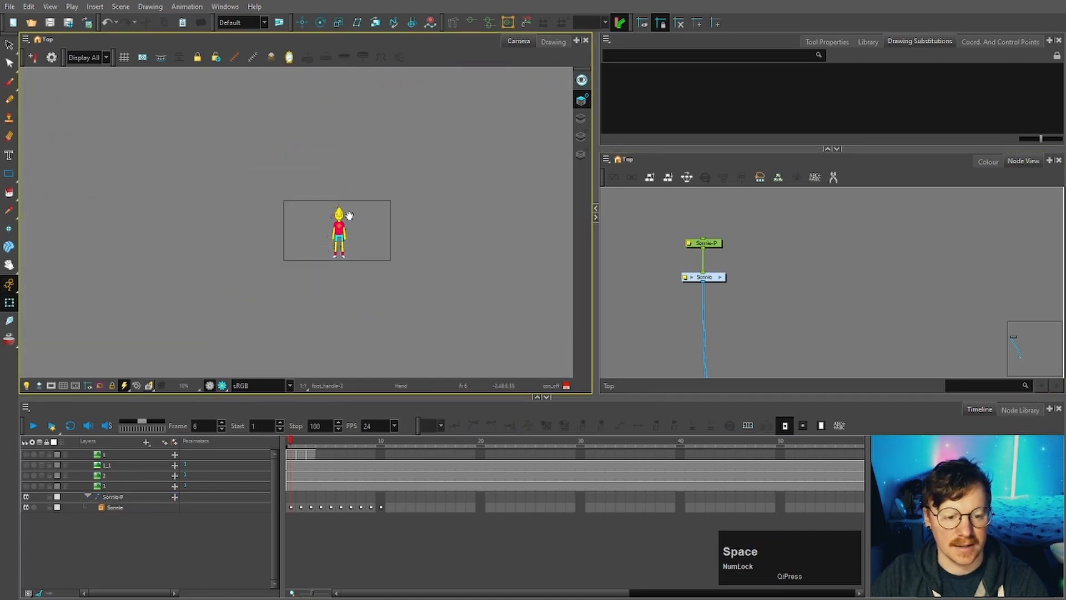
key("space")
left_click_drag(348, 222, 365, 242)
scroll(366, 238, "up", 7)
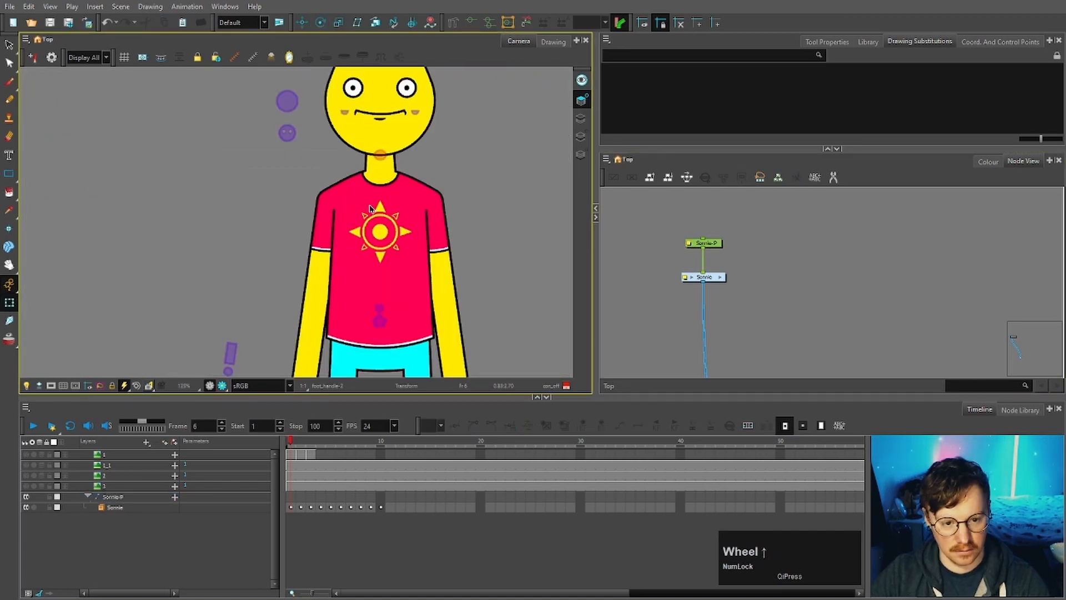
scroll(373, 211, "down", 4)
scroll(373, 211, "down", 2)
scroll(733, 278, "down", 3)
Insert a backdrop around the Sonnie group and its peg, and colour it pinkish red
left_click_drag(744, 288, 695, 250)
scroll(696, 250, "up", 2)
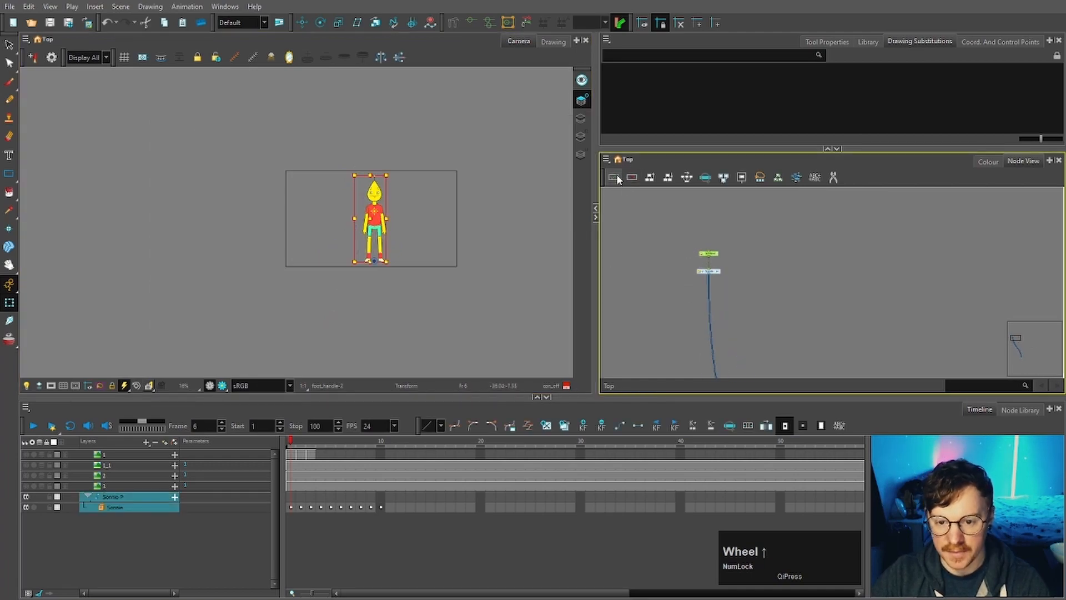
left_click(615, 177)
mouse_move(619, 214)
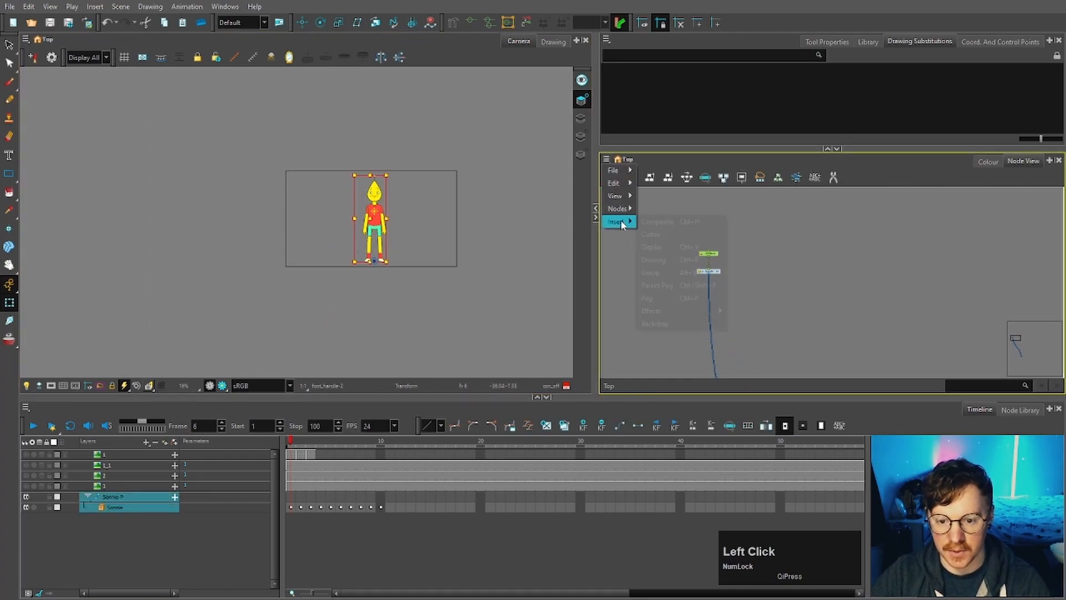
left_click(669, 272)
left_click(611, 308)
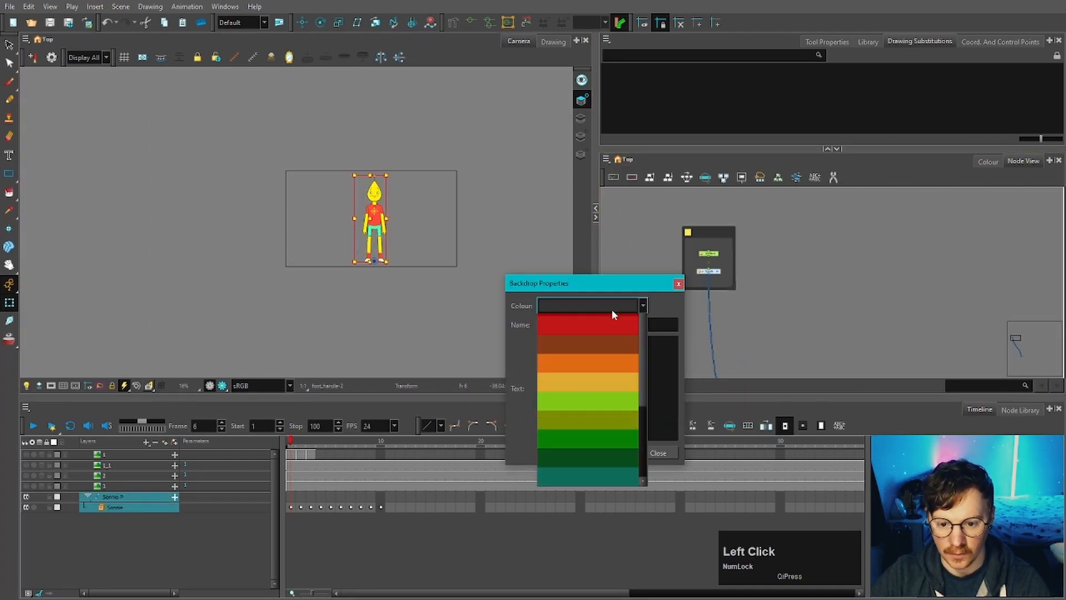
scroll(613, 320, "down", 3)
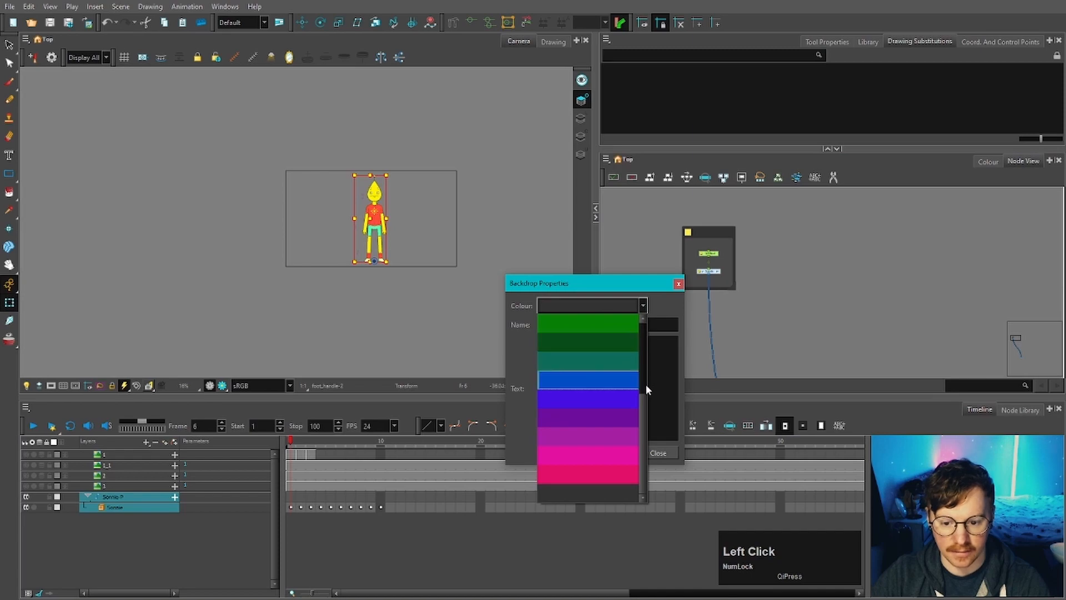
left_click(628, 472)
Name the backdrop Sonnie and give it the description text Version 1
left_click(598, 325)
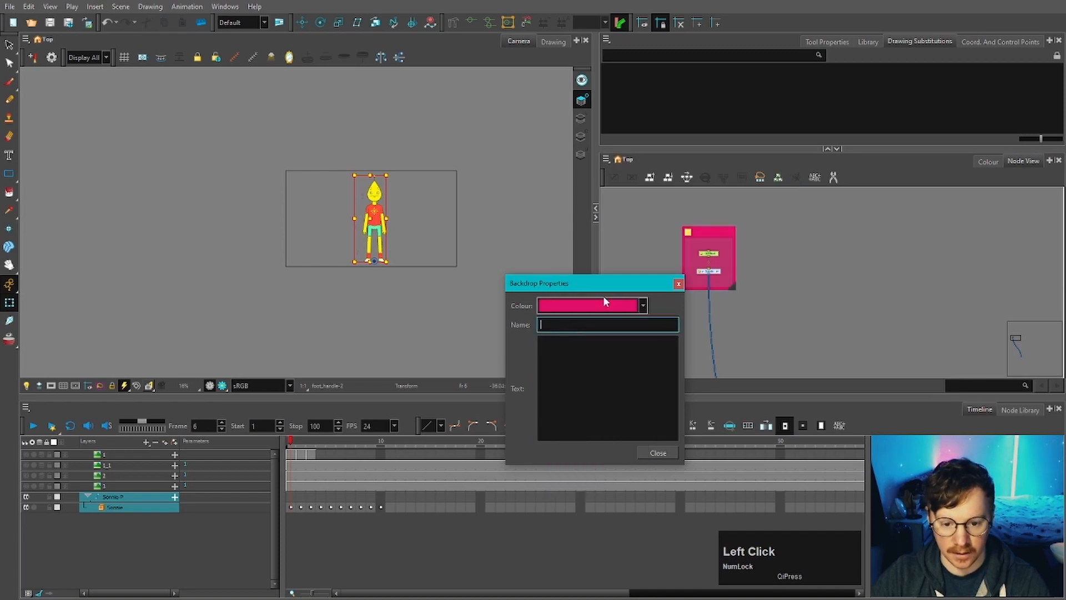
type("Sonnie")
left_click(567, 355)
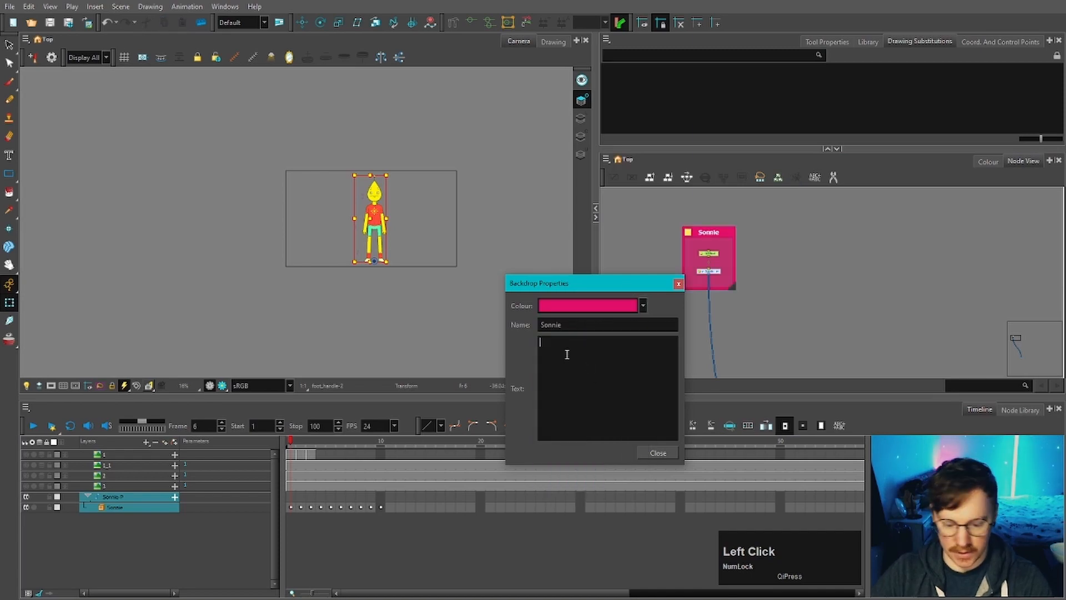
type("Version 1")
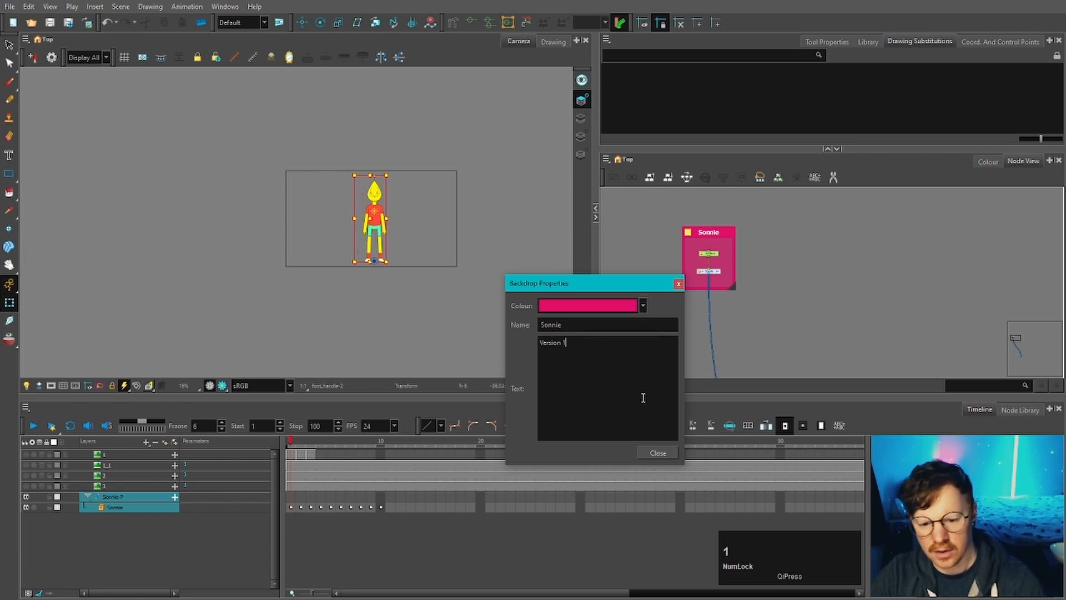
left_click(658, 452)
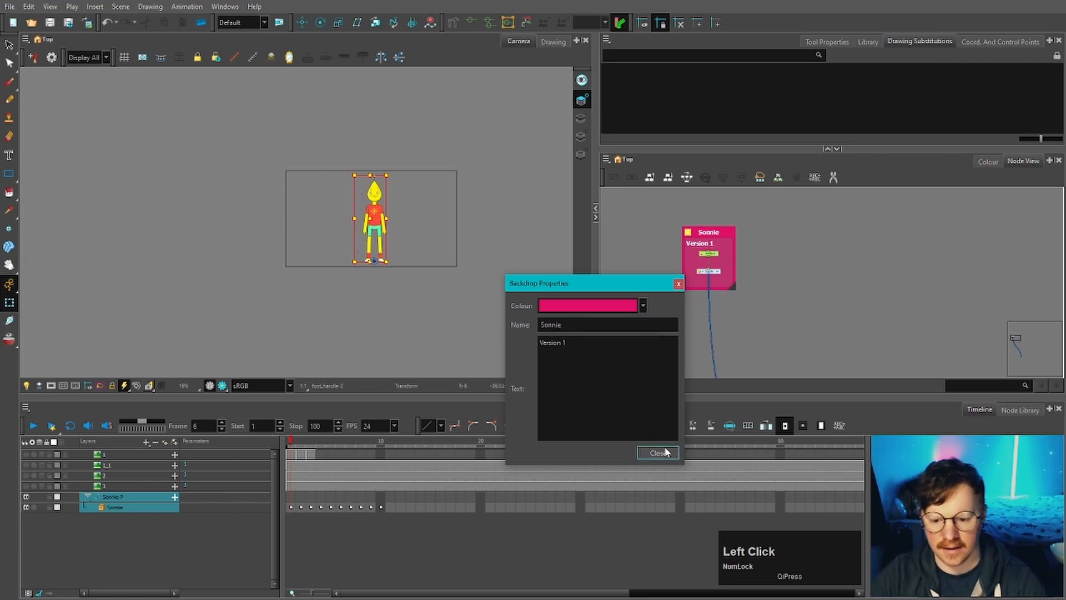
Move the Sonnie backdrop with its nodes closer to the composite it feeds
scroll(754, 286, "down", 3)
key("space")
left_click_drag(745, 259, 779, 298)
left_click(788, 331)
scroll(788, 331, "up", 2)
scroll(779, 307, "up", 2)
scroll(770, 256, "down", 3)
scroll(759, 271, "up", 2)
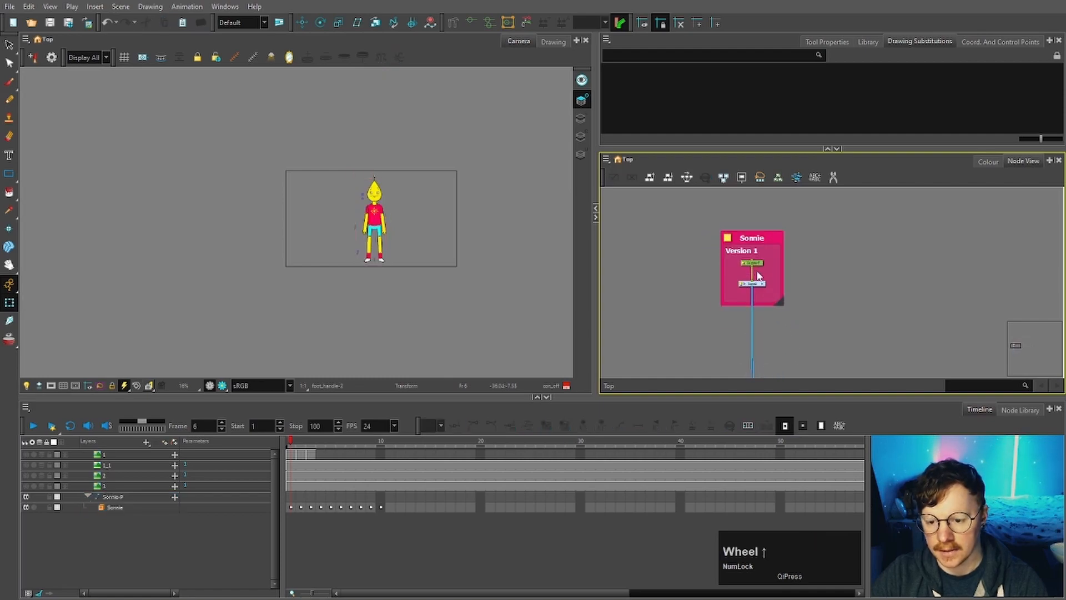
scroll(757, 275, "down", 2)
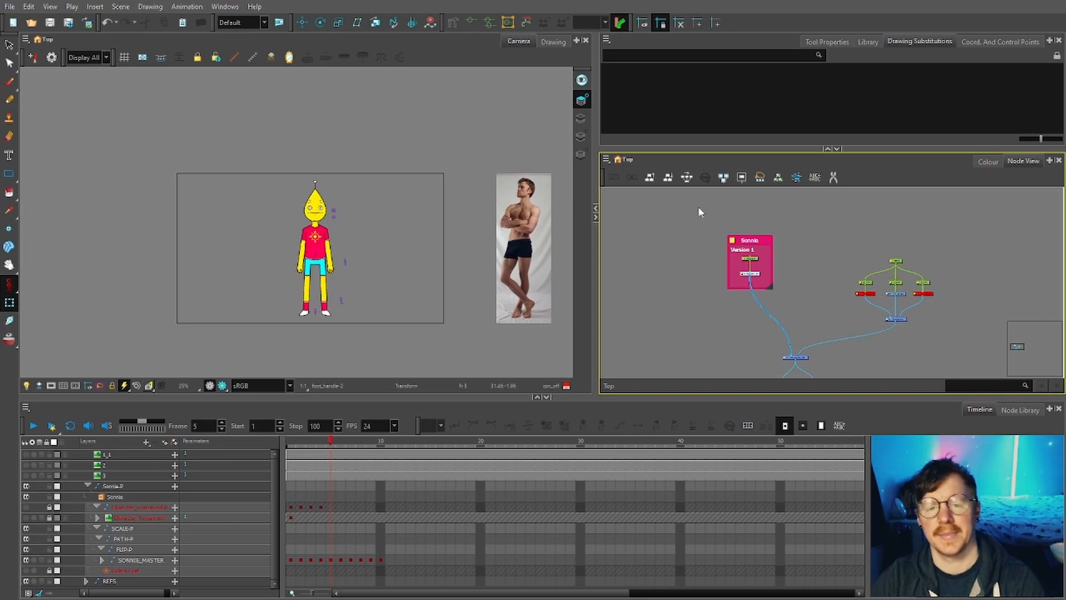
scroll(535, 231, "up", 3)
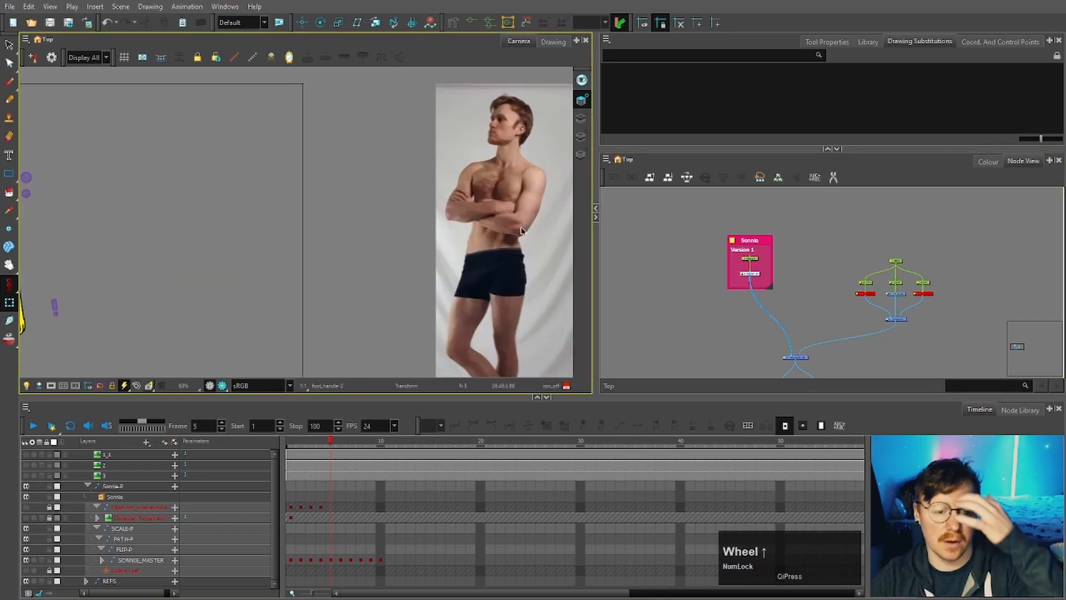
scroll(520, 233, "down", 2)
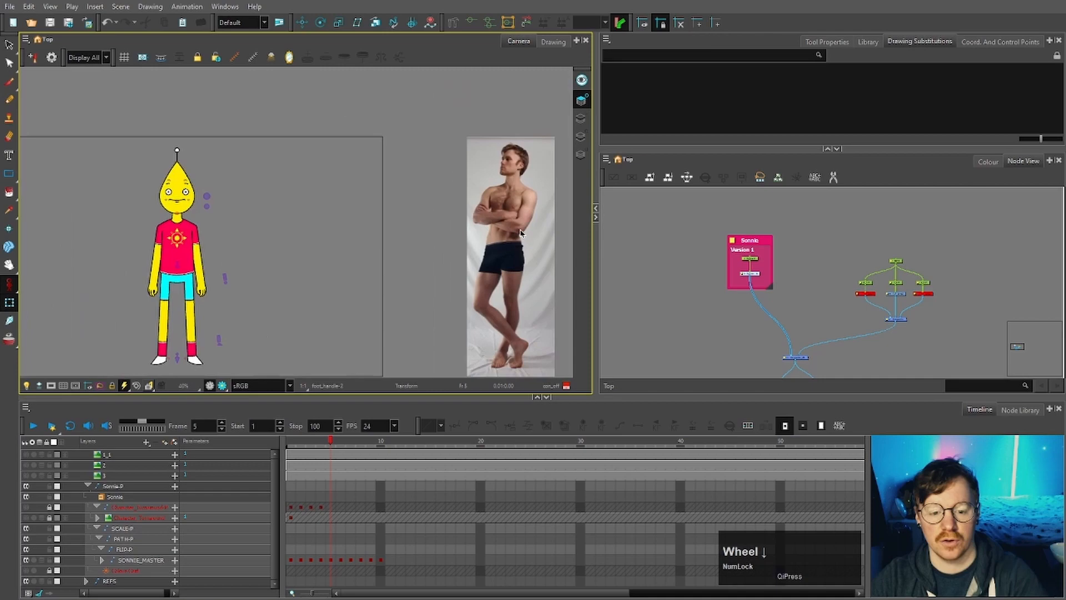
scroll(520, 232, "down", 2)
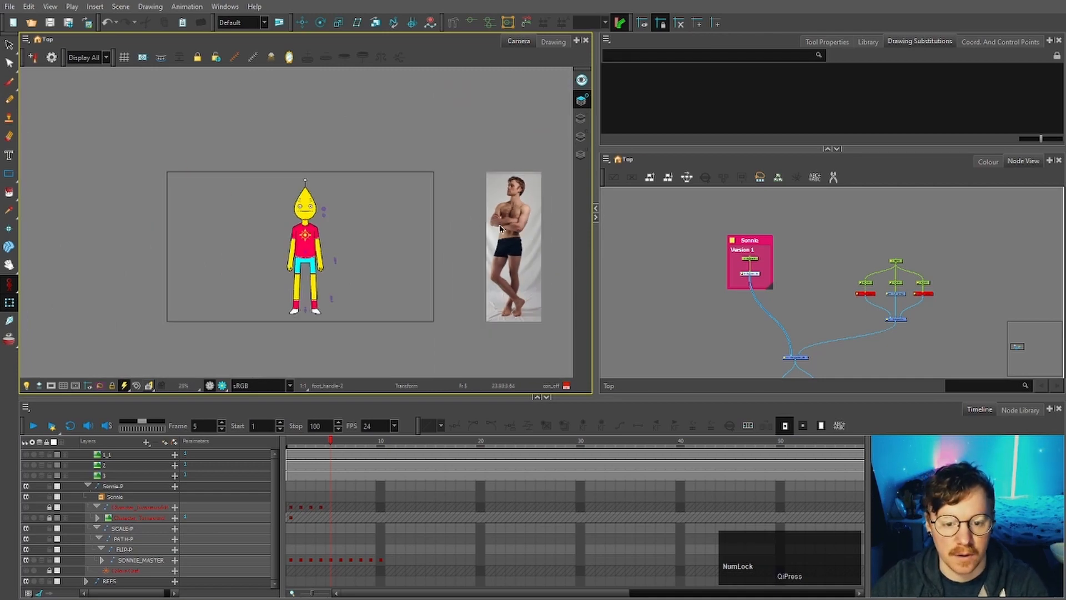
scroll(362, 273, "up", 1)
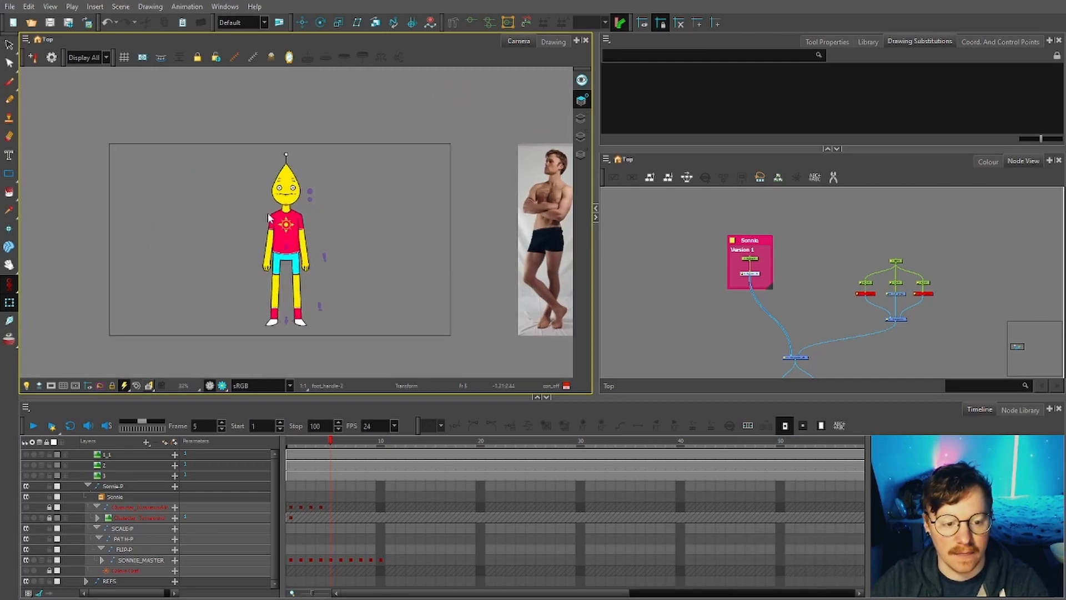
left_click(359, 247)
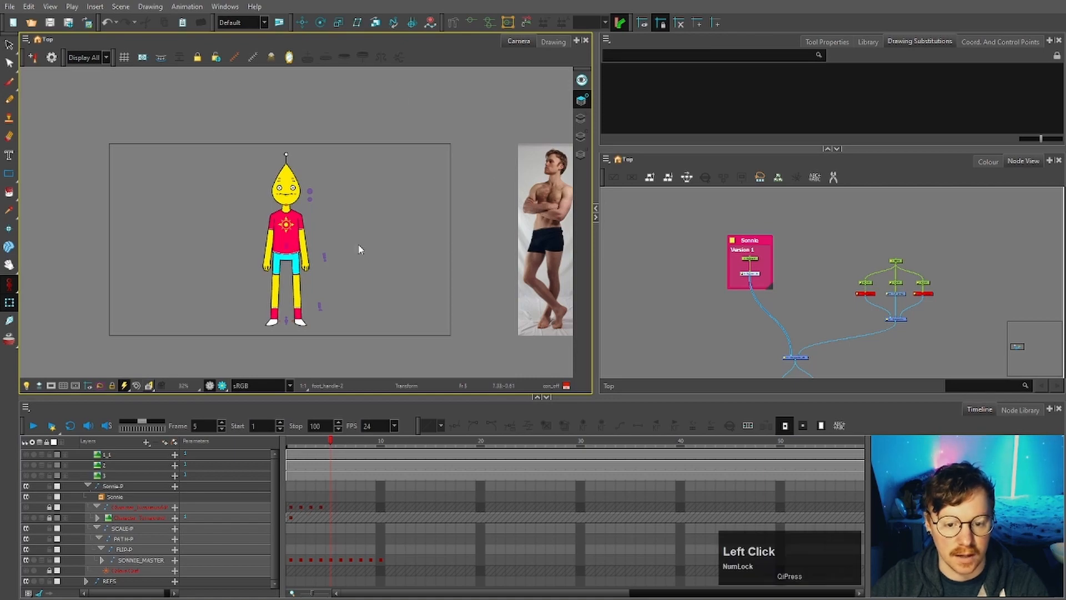
Move the reference photo inside the camera frame beside the character, enlarge it to match his height, and deselect it
left_click_drag(470, 146, 475, 159)
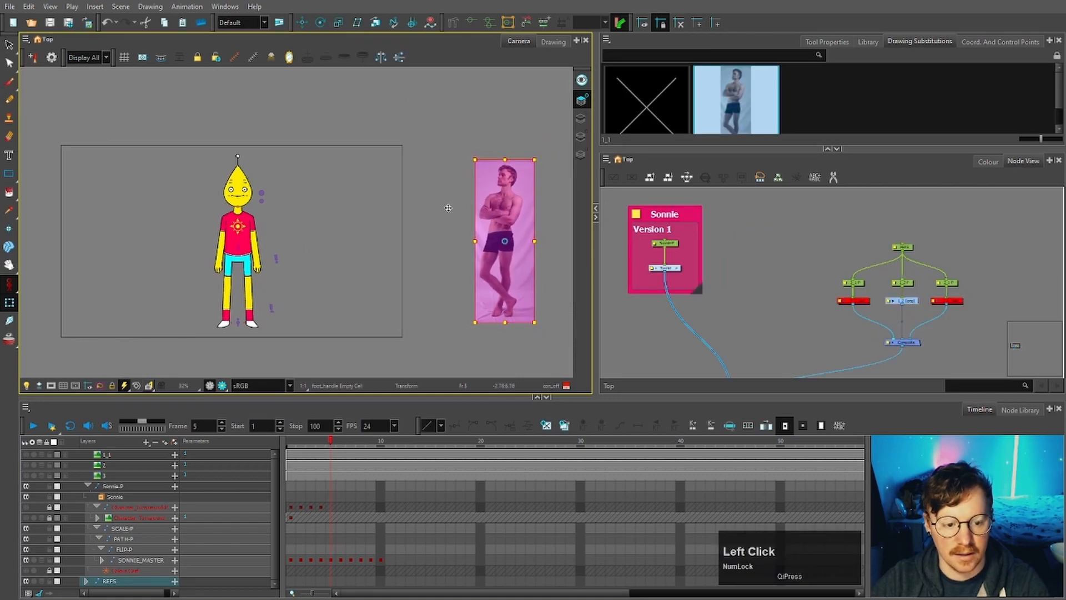
left_click_drag(518, 198, 299, 206)
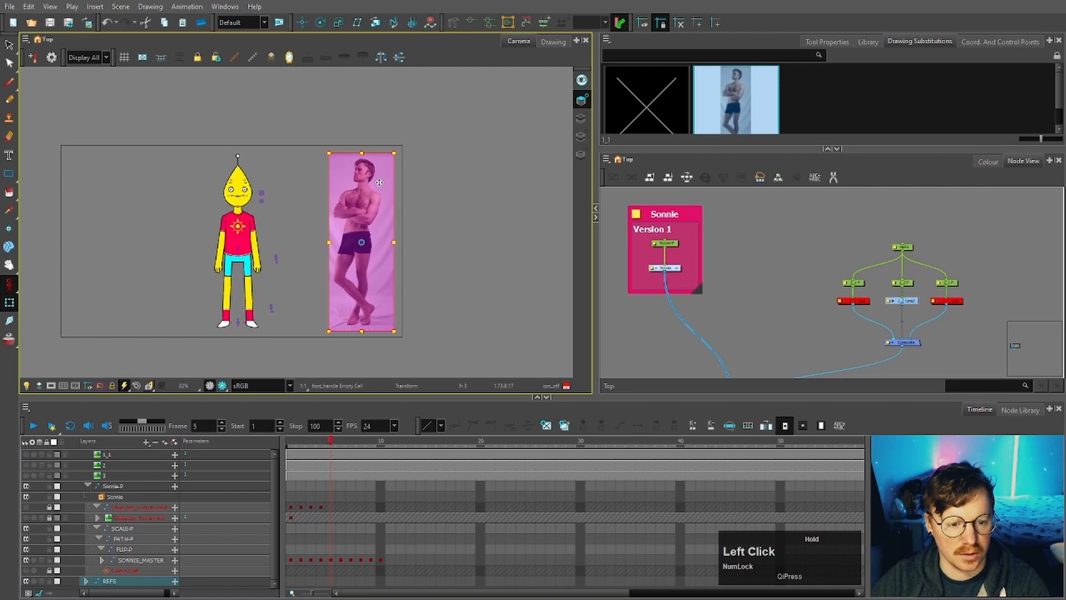
left_click(434, 200)
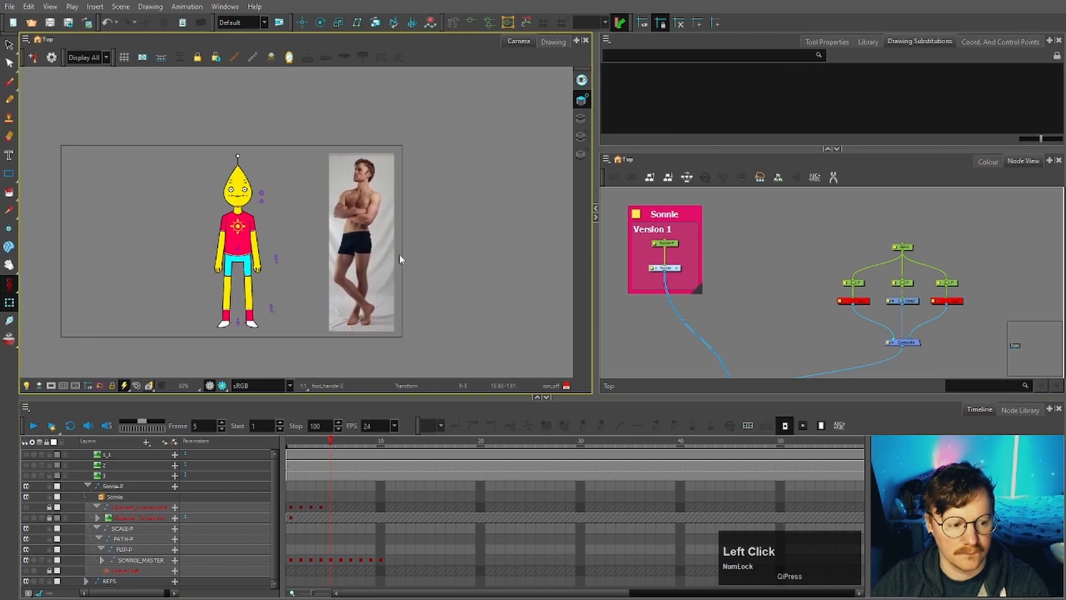
left_click(386, 211)
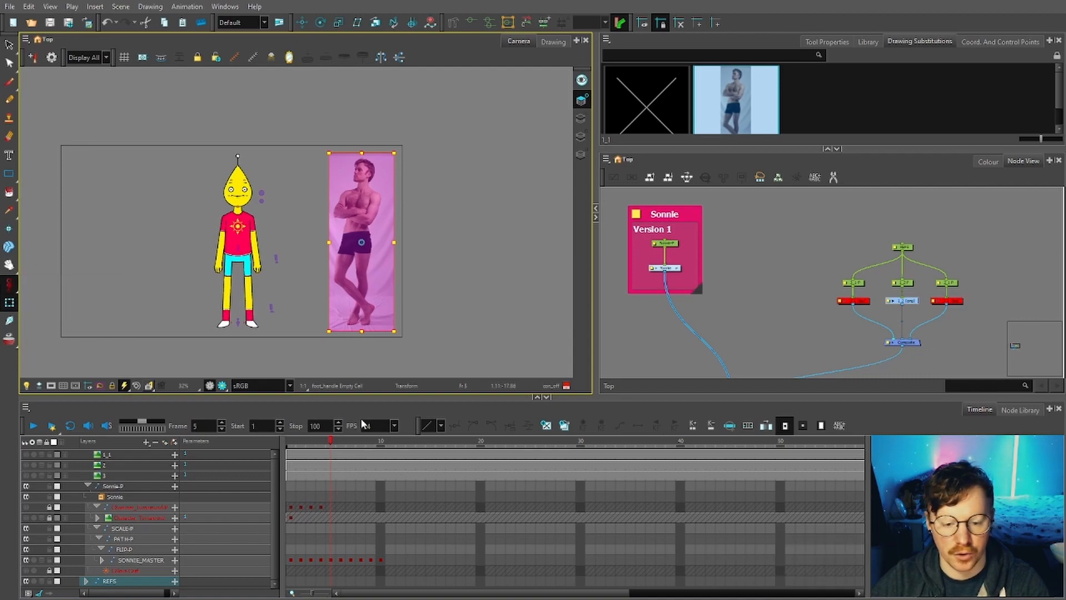
left_click(428, 340)
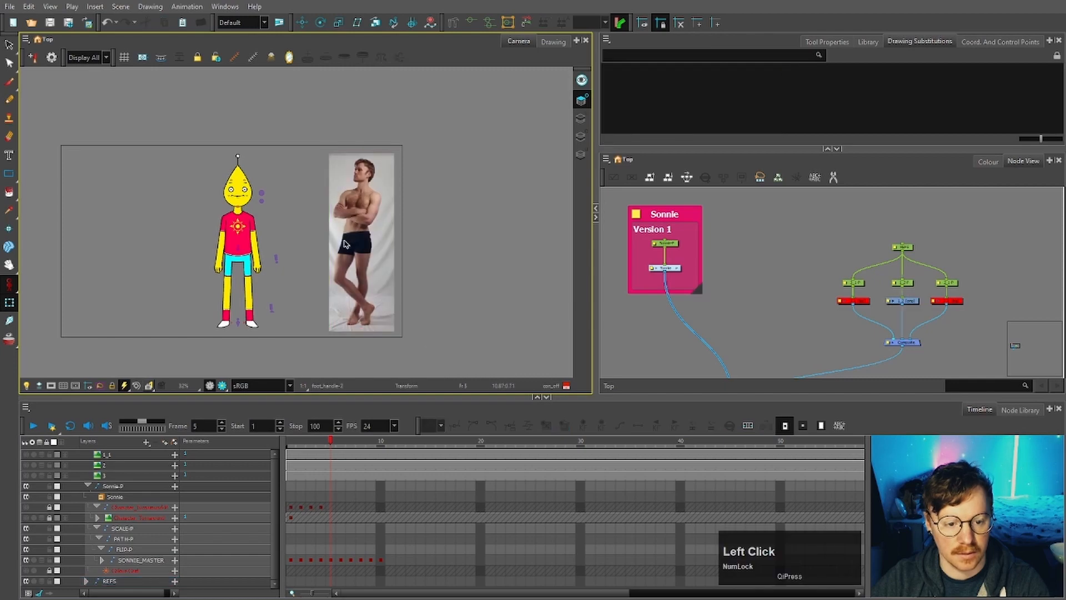
left_click(901, 301)
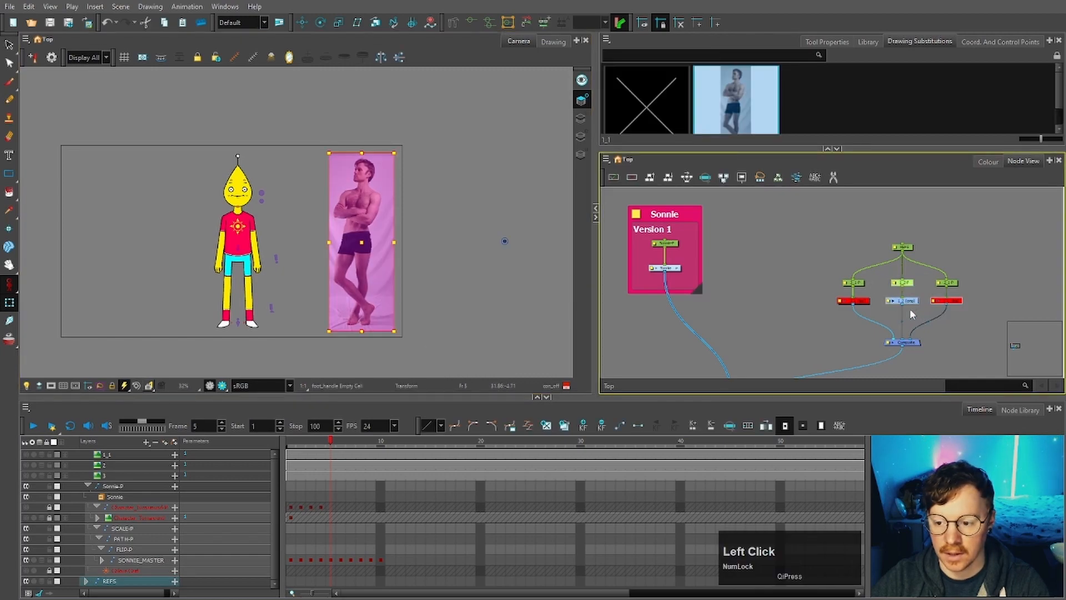
left_click(198, 76)
Change the animate mode and copy the SONNIE_MASTER pose from frame 7 to frame 14
left_click_drag(10, 285, 36, 284)
left_click_drag(332, 440, 381, 441)
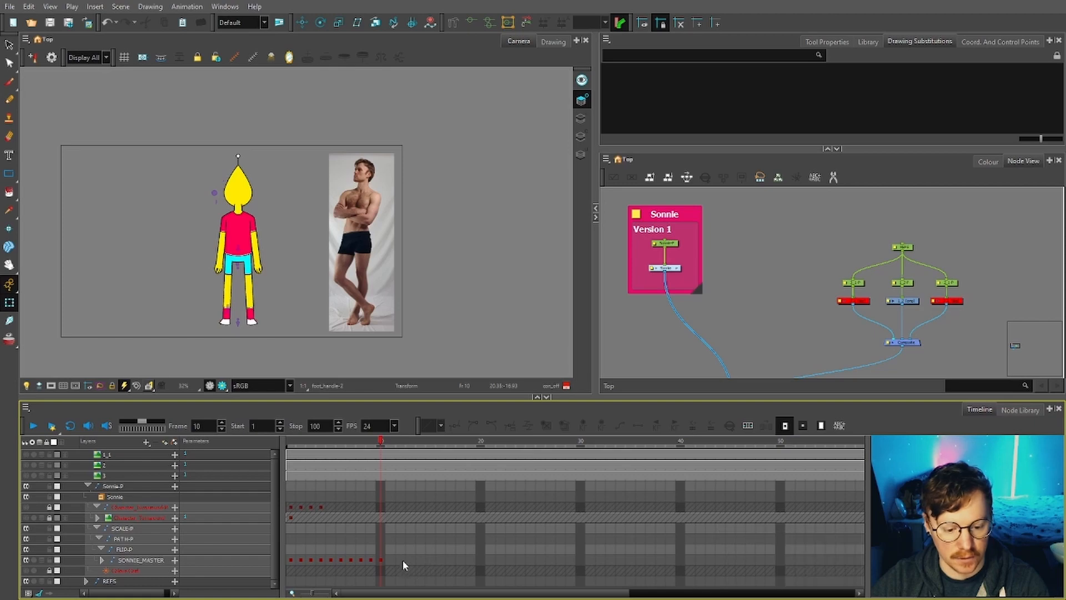
left_click(409, 560)
left_click(351, 560)
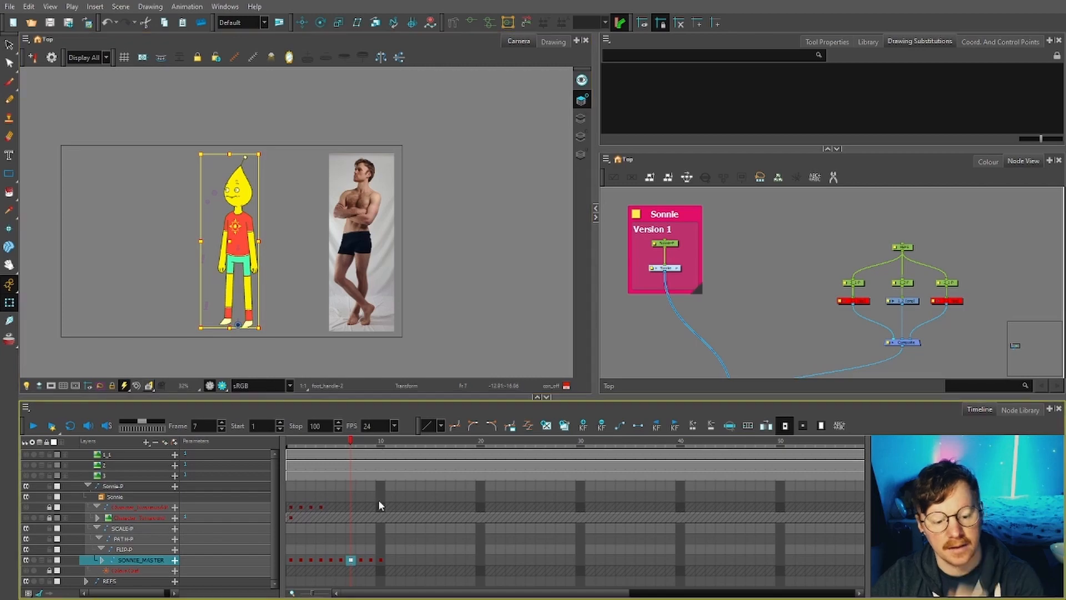
left_click(352, 561)
key("ctrl+c")
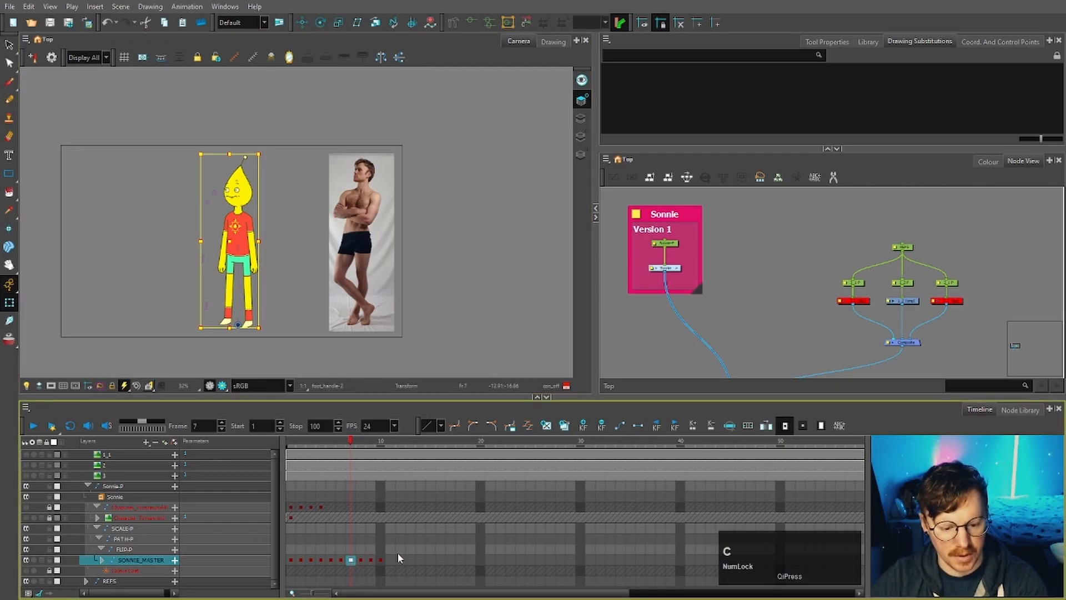
left_click(412, 560)
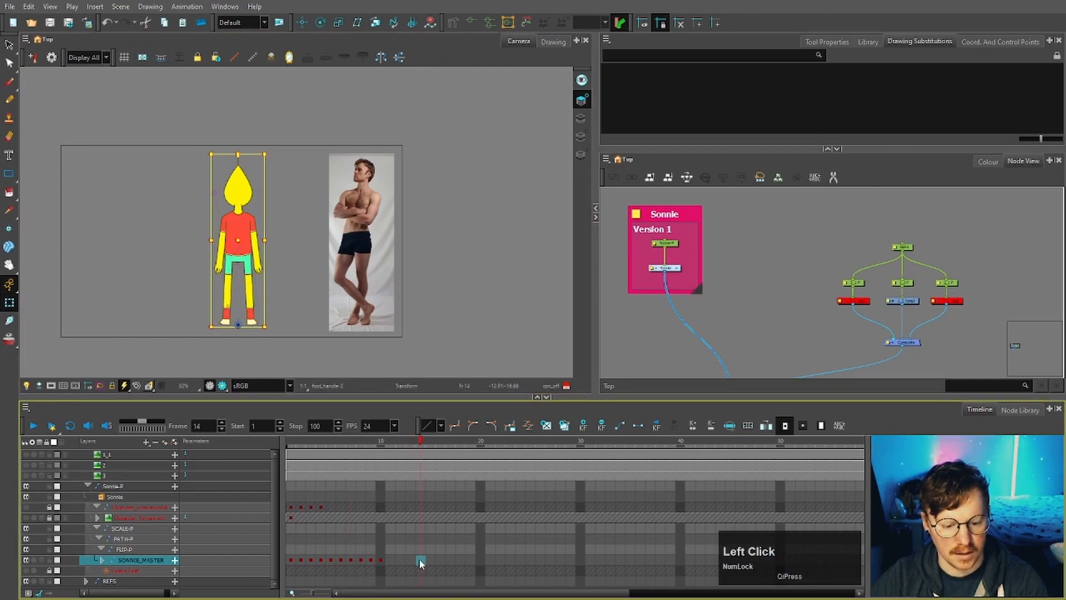
key("ctrl+v")
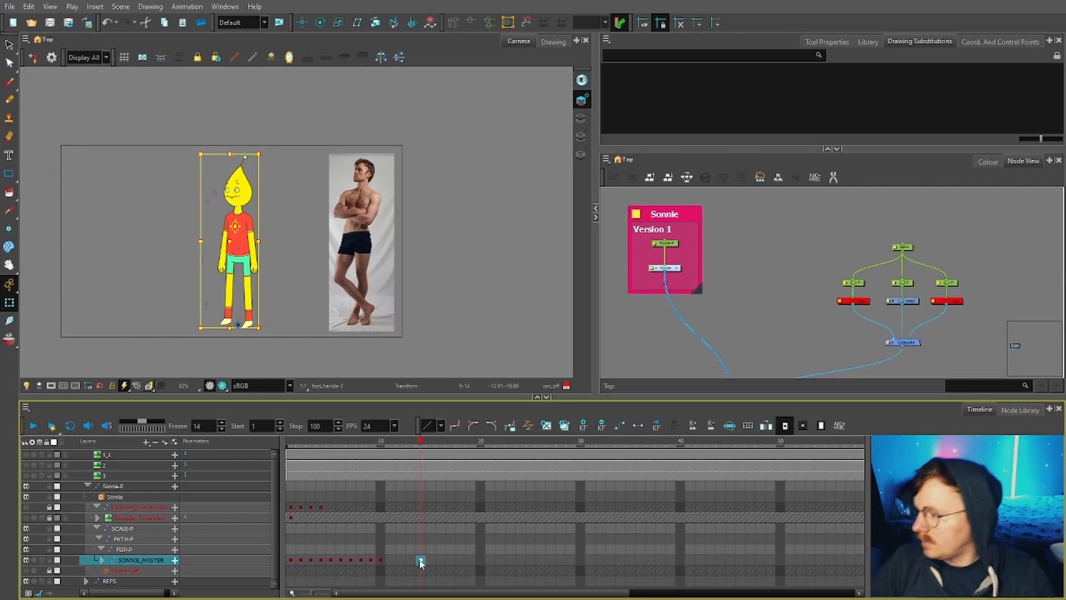
Colour the SONNIE_MASTER layer yellow (#f8e61d), then expand it to inspect its child layers and collapse it again
scroll(295, 305, "up", 2)
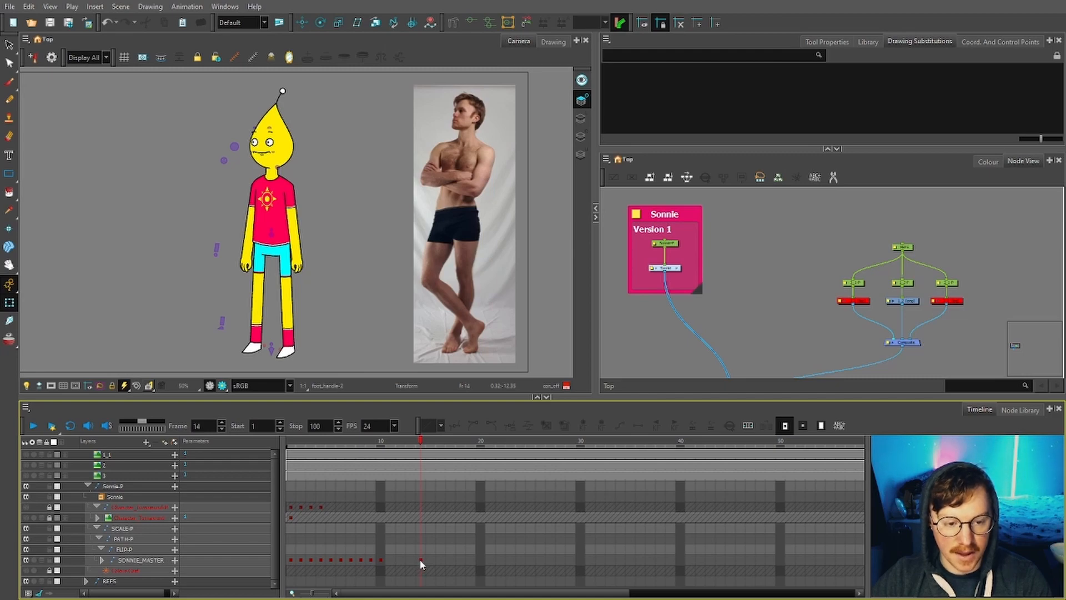
left_click(76, 559)
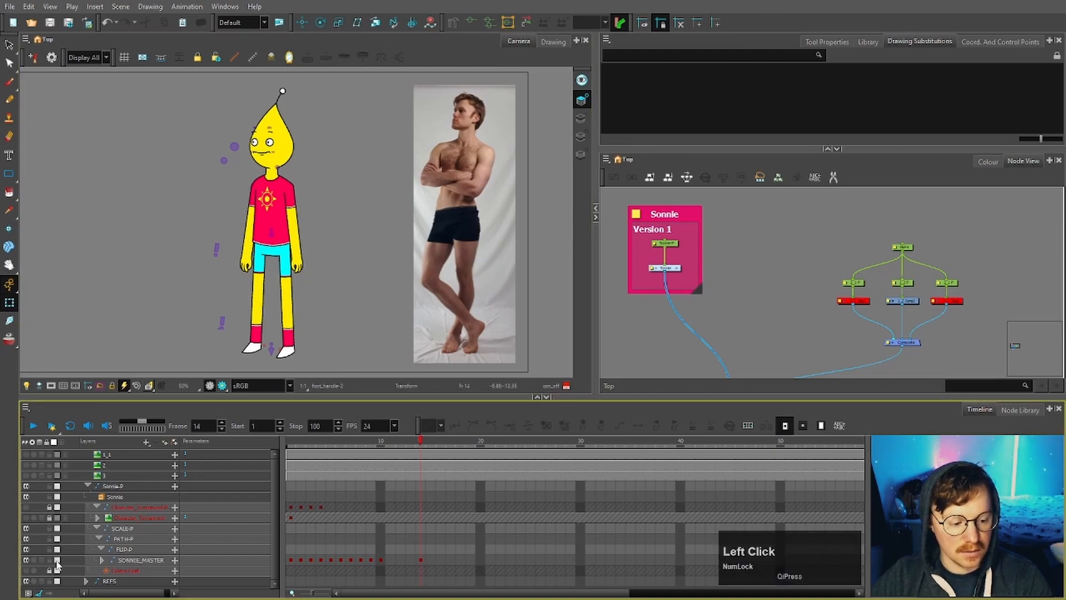
left_click(57, 561)
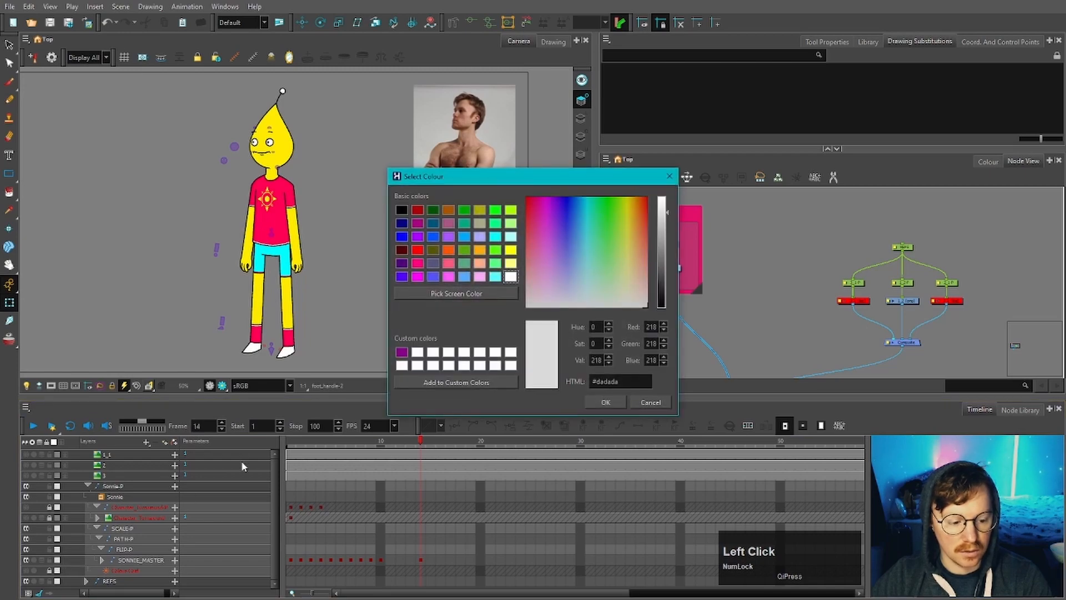
left_click_drag(626, 229, 630, 213)
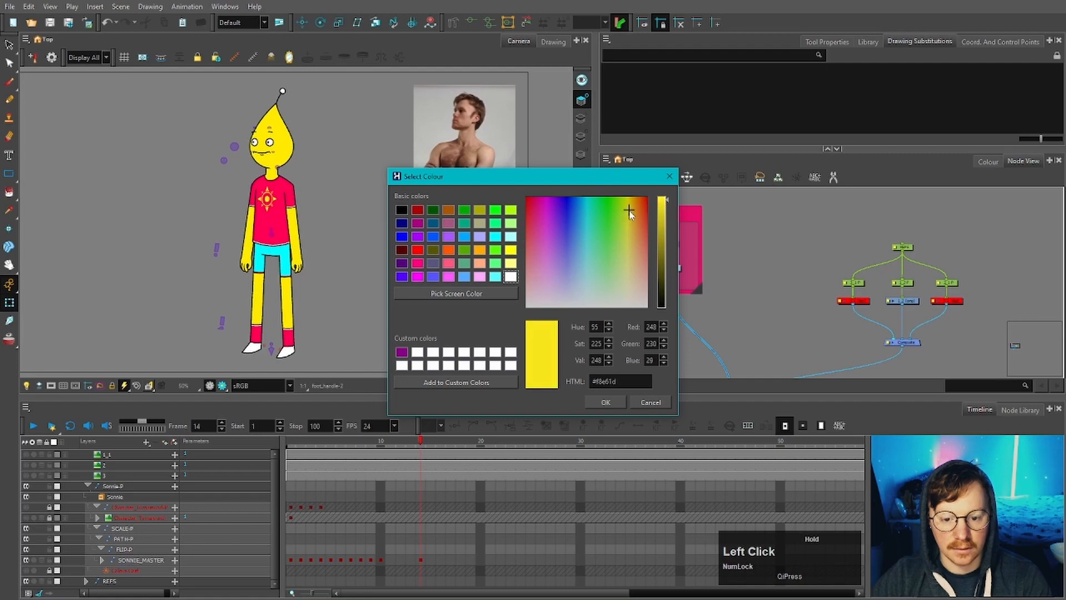
left_click(605, 402)
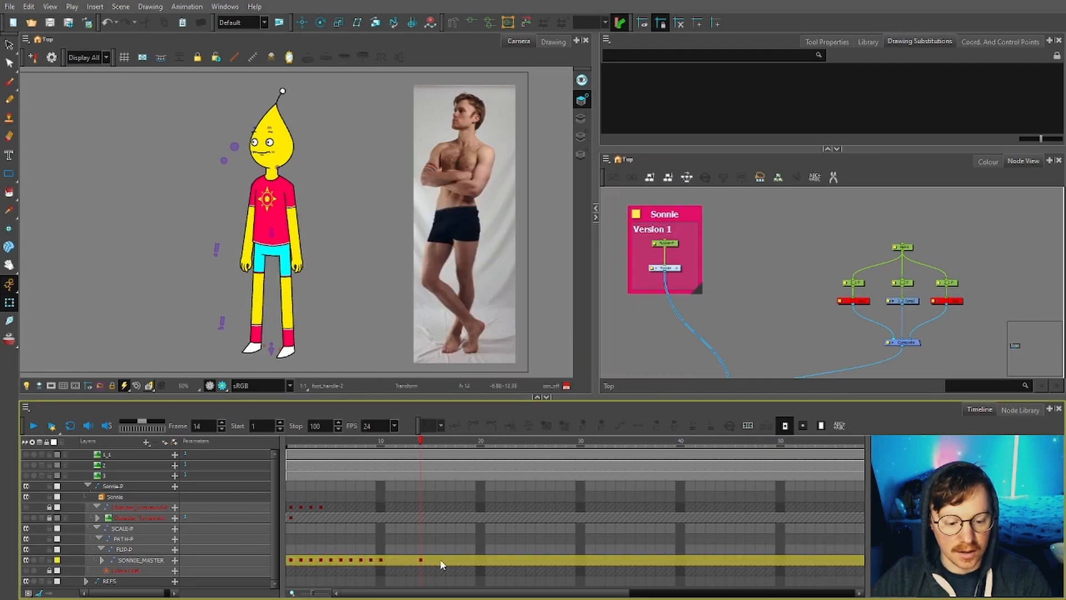
left_click(101, 560)
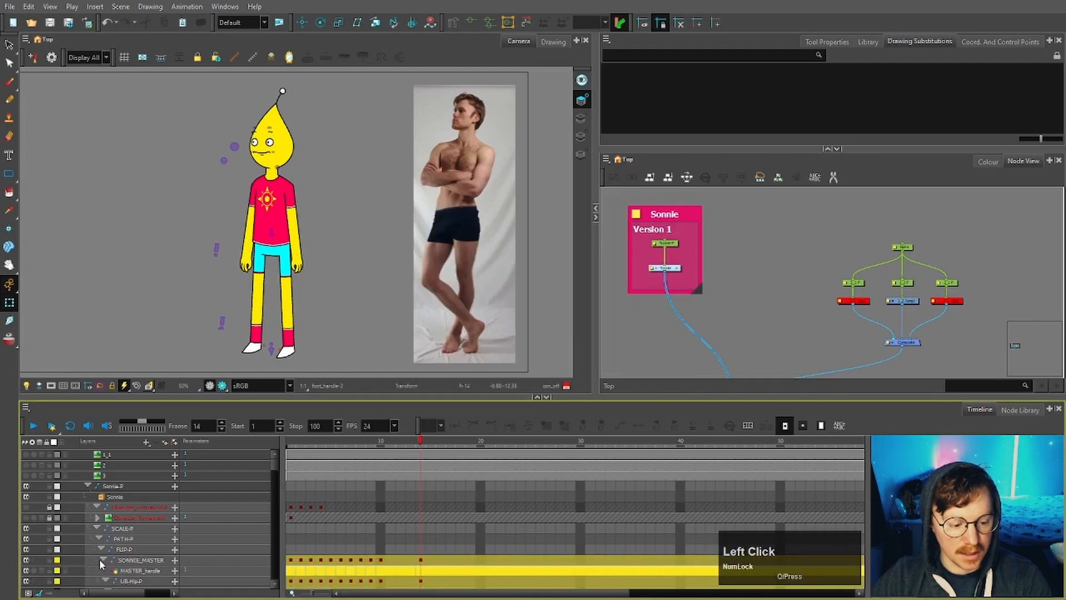
scroll(108, 550, "down", 3)
scroll(440, 490, "up", 3)
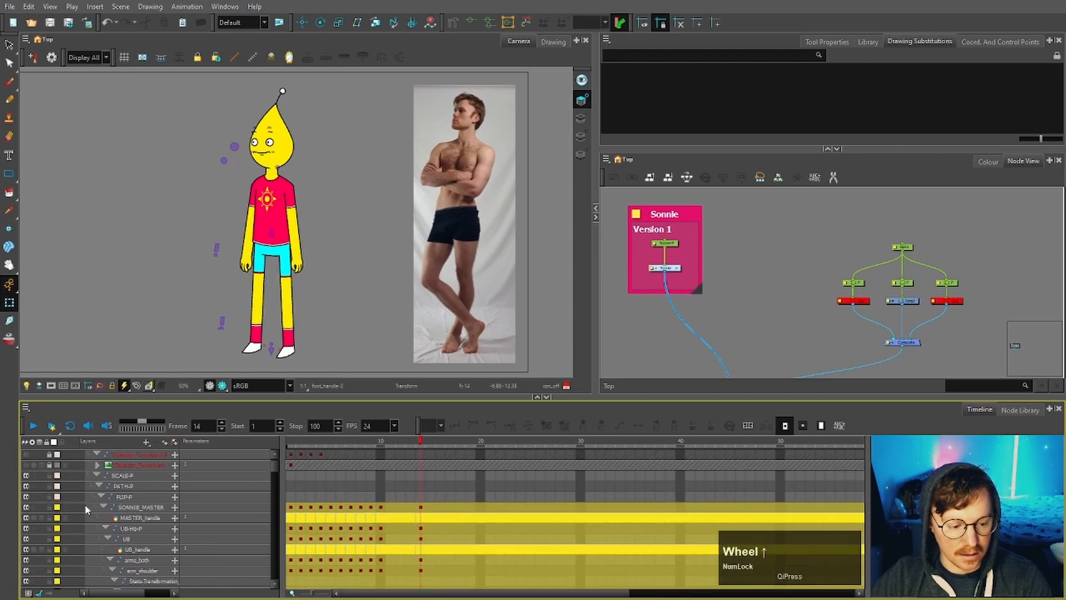
left_click(102, 507)
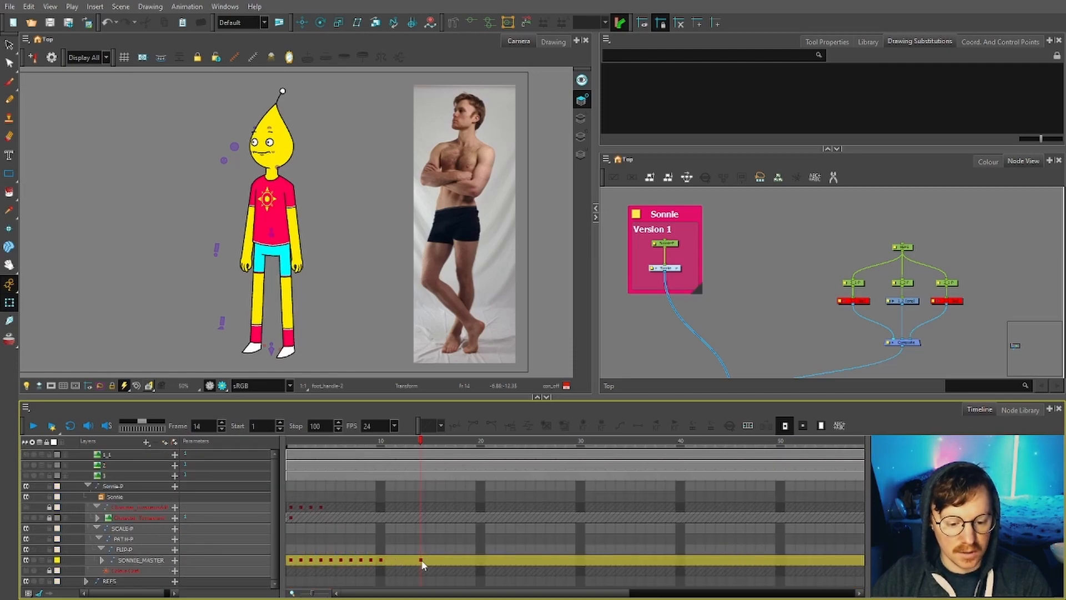
On frame 14, rotate the forearm nearest the reference photo outward until it points roughly horizontally
left_click(420, 560)
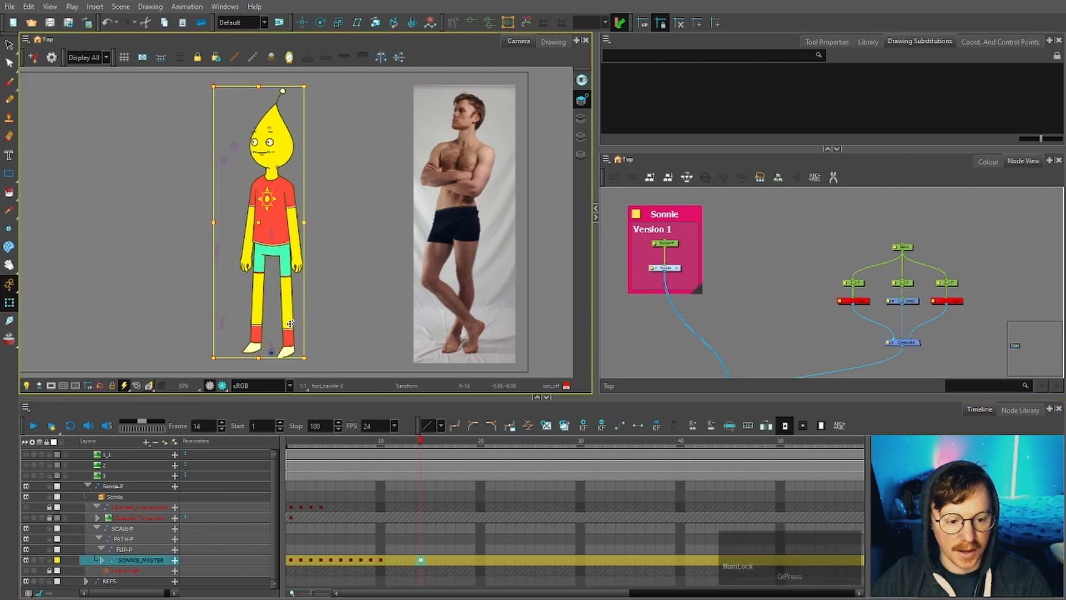
left_click(323, 280)
key("b")
key("b")
key("b")
left_click_drag(323, 280, 352, 276)
Try copying the collapsed SONNIE_MASTER pose from frame 14 to frame 13, and undo the paste
left_click(421, 561)
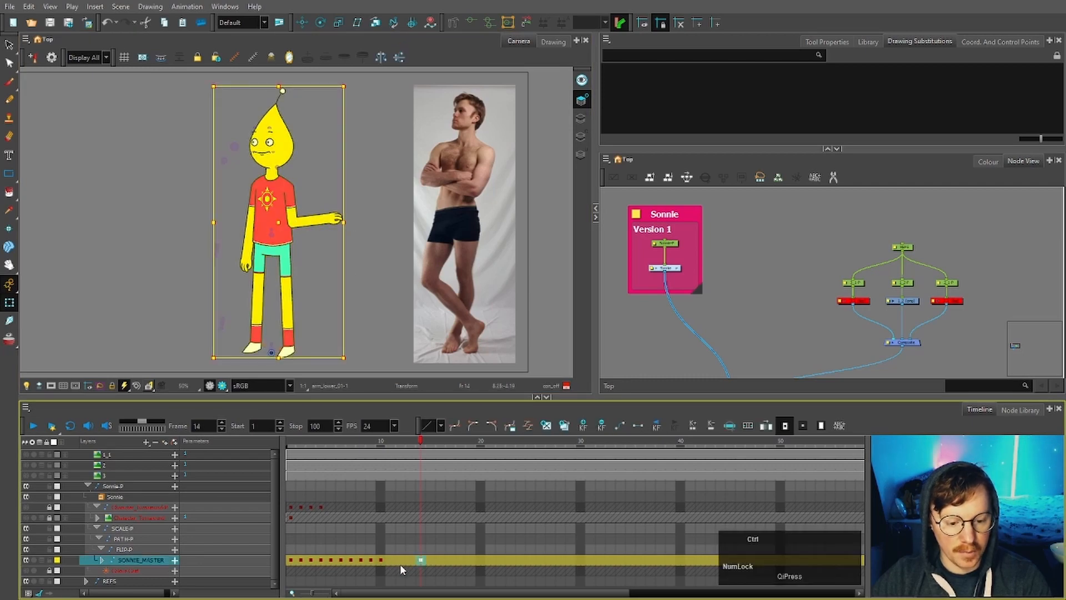
key("c")
left_click(412, 560)
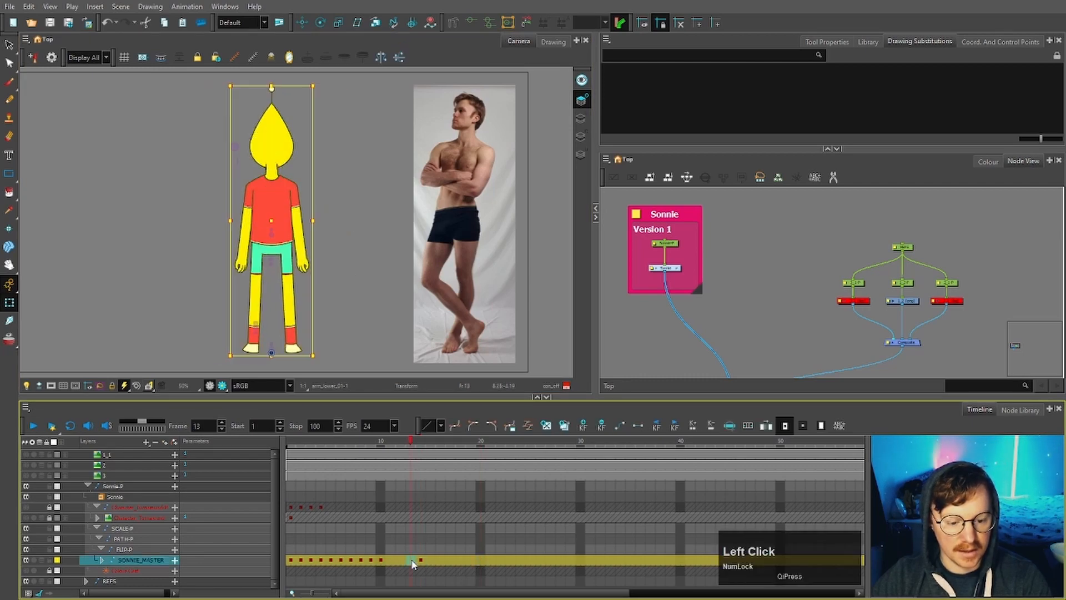
key("ctrl+v")
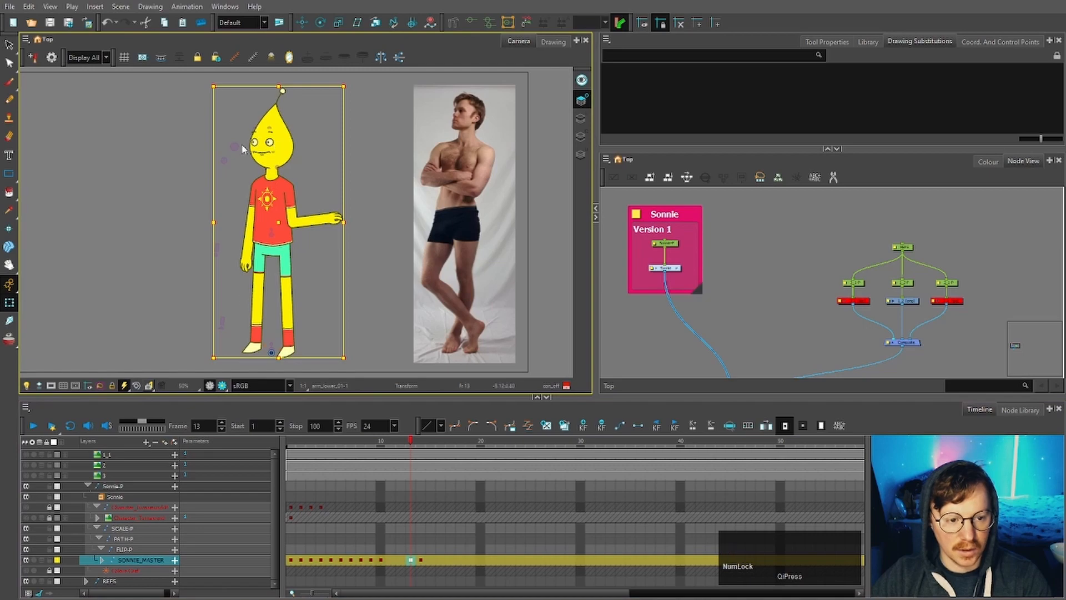
key("ctrl+z")
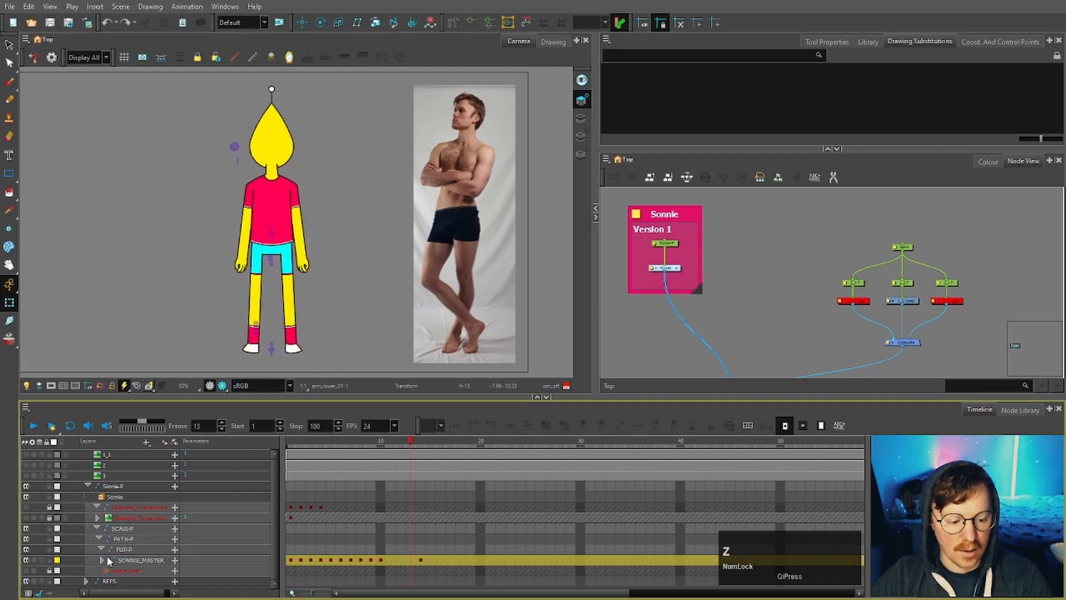
Expand SONNIE_MASTER and copy only that peg's own keyframe from frame 14 to frame 13
left_click(101, 561)
scroll(100, 559, "down", 1)
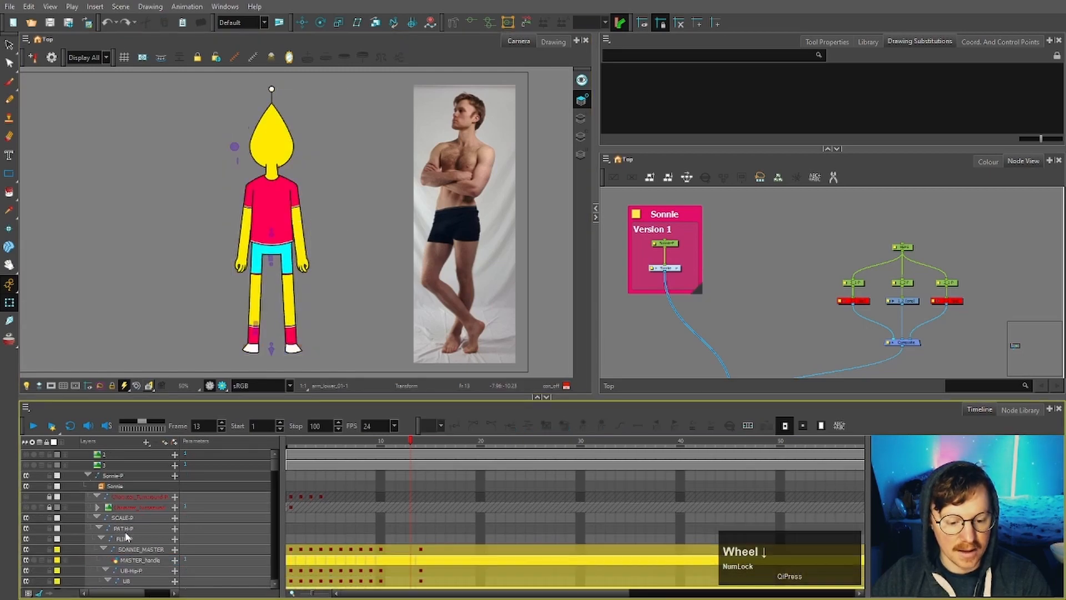
left_click(422, 542)
key("ctrl+c")
left_click(411, 540)
key("ctrl+v")
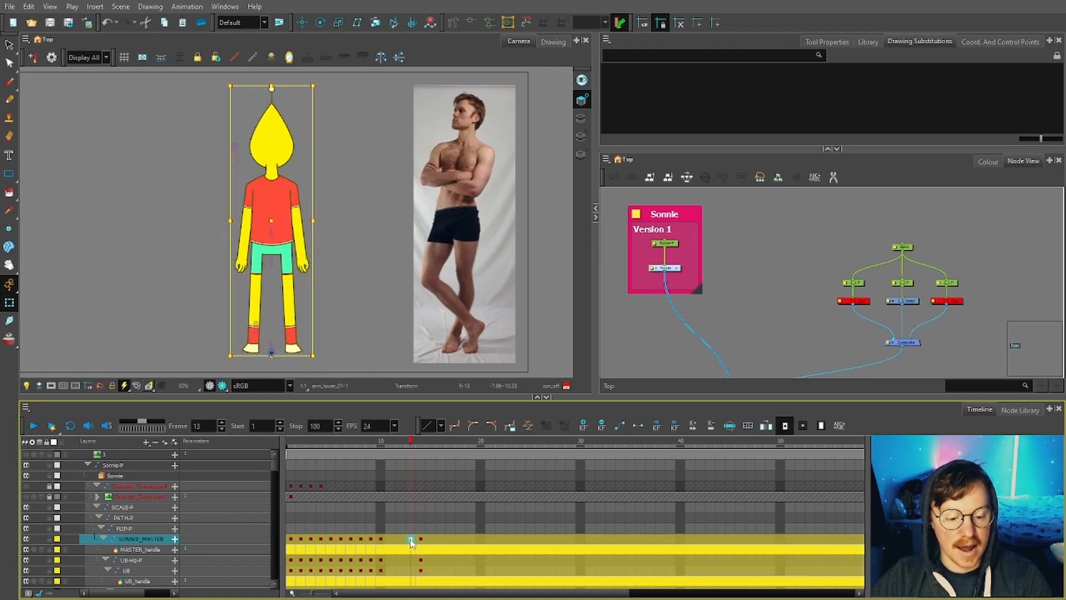
left_click(147, 541)
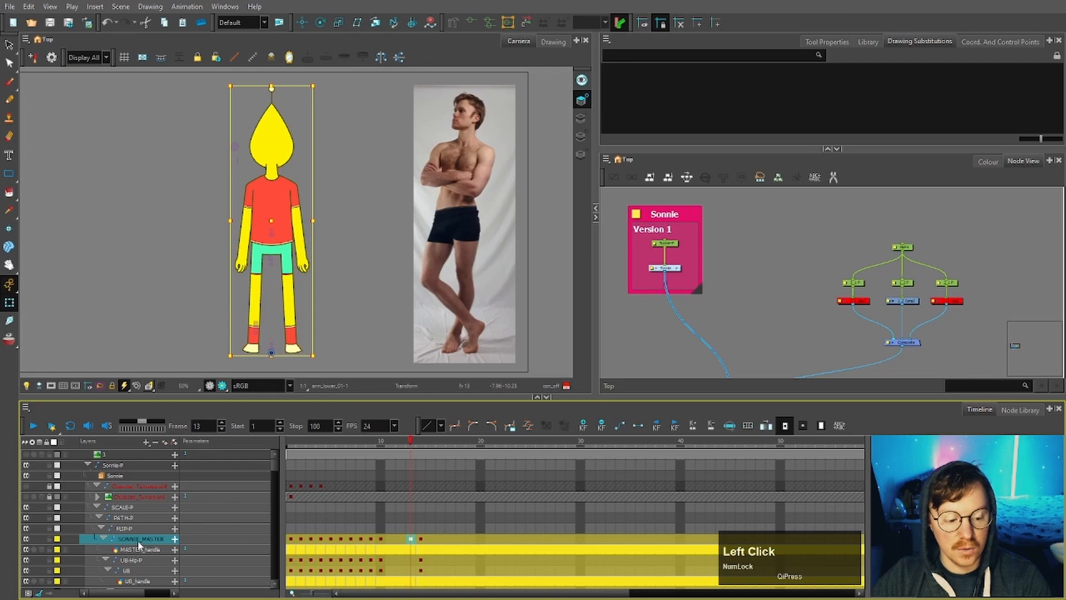
Move the whole character up and away from the photo on frame 14, and try pasting only the SONNIE_MASTER peg's key onto frame 13
left_click(420, 540)
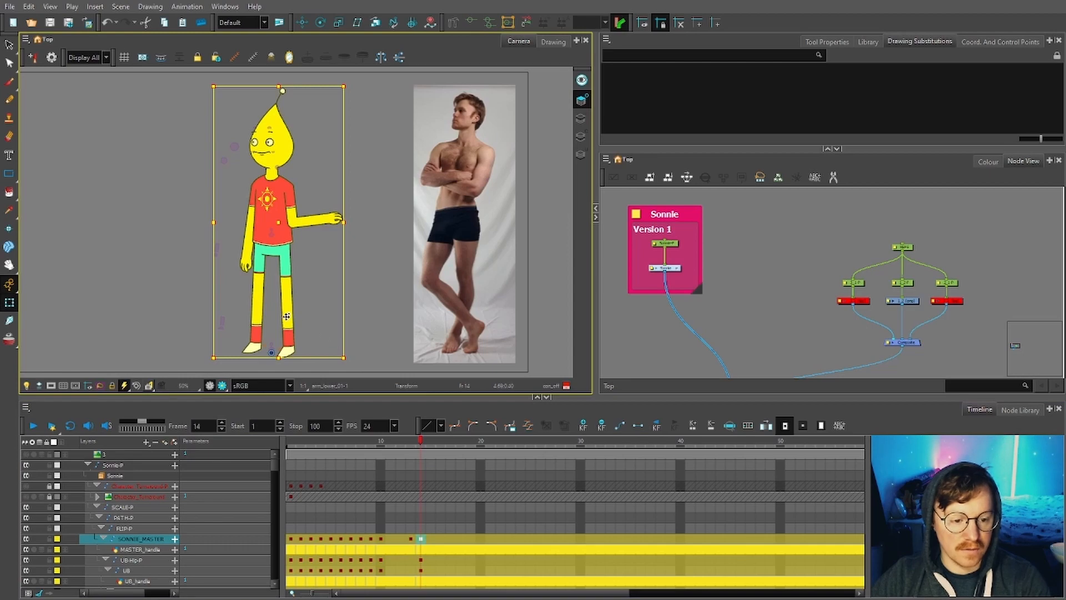
left_click_drag(286, 317, 217, 296)
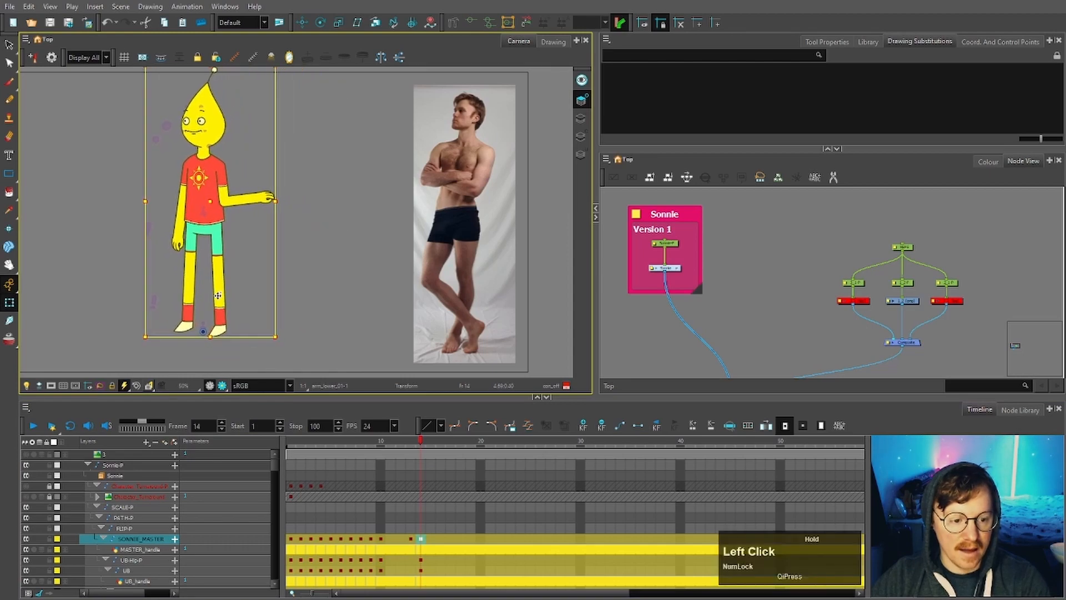
left_click(412, 540)
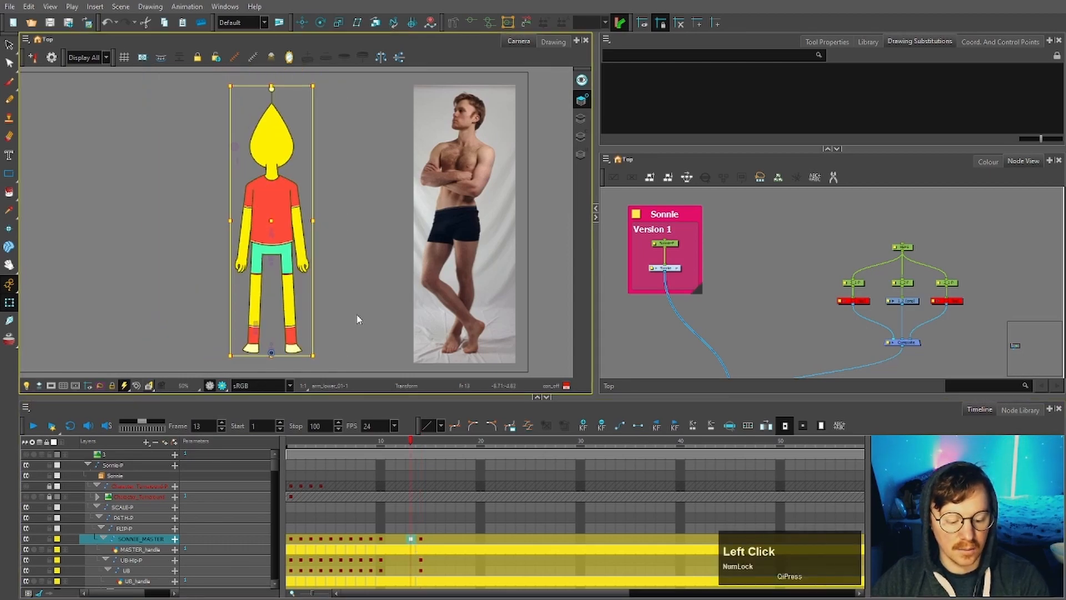
key("ctrl+v")
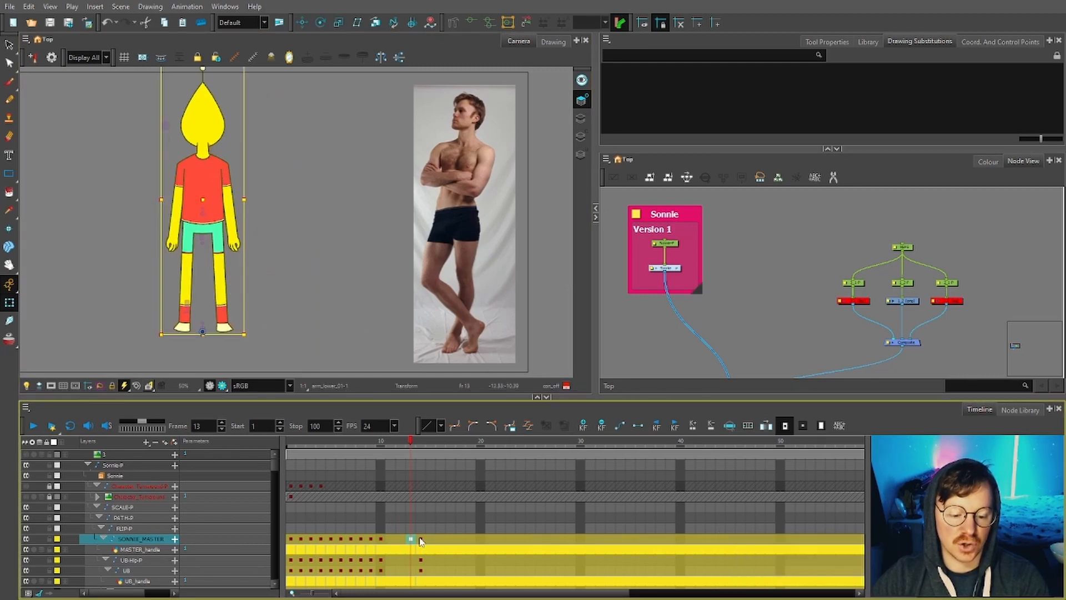
left_click(421, 539)
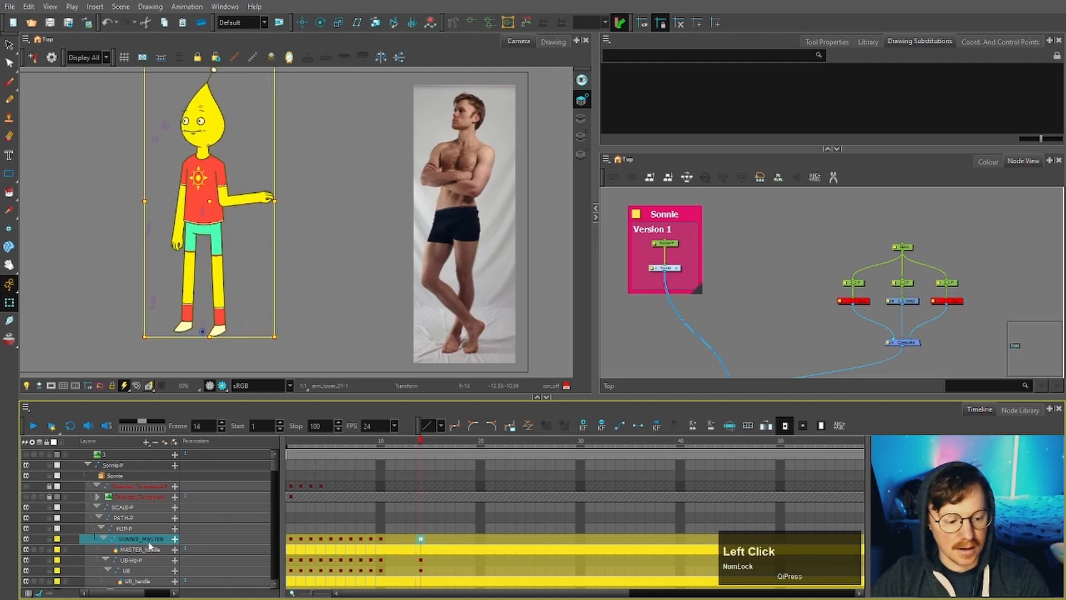
Collapse SONNIE_MASTER, copy its full pose from frame 14 to frame 13, and compare the two frames
left_click(104, 539)
left_click(411, 560)
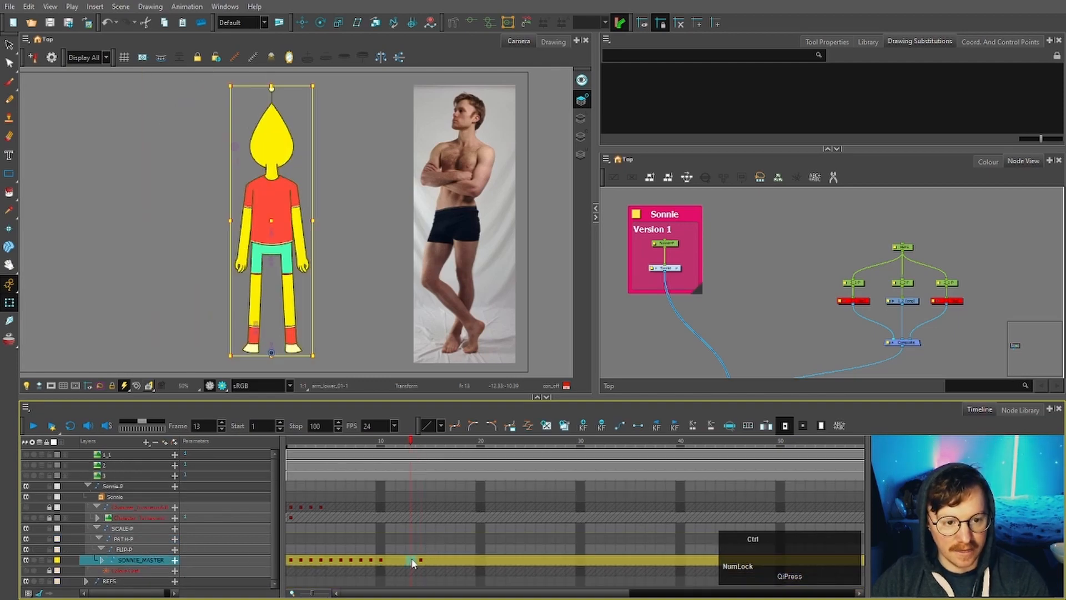
key("ctrl+v")
left_click(422, 560)
left_click(412, 561)
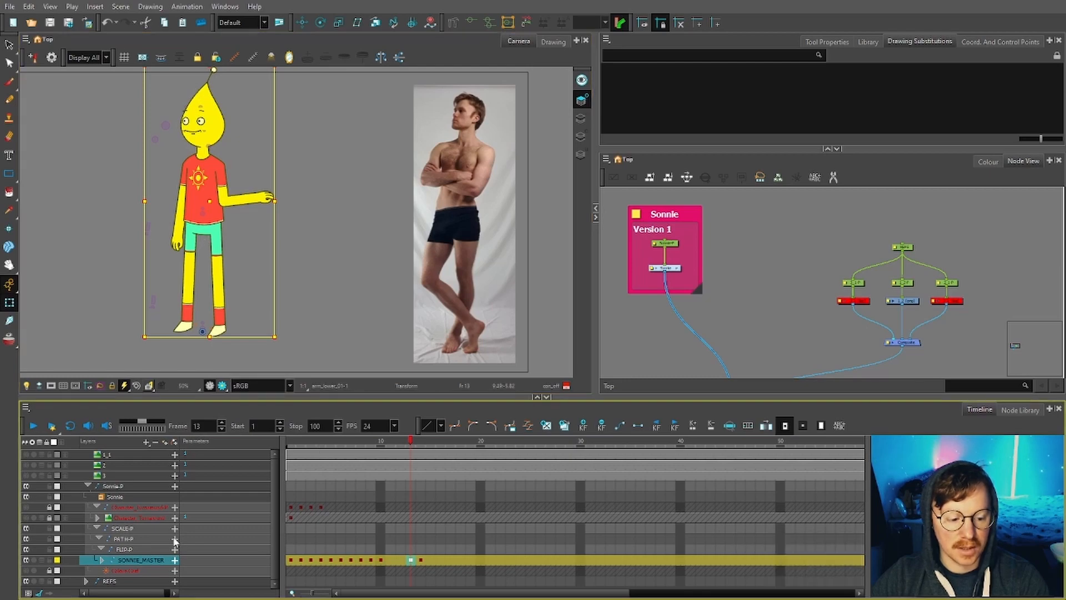
left_click_drag(412, 561, 420, 562)
key("ctrl+z")
left_click(416, 561)
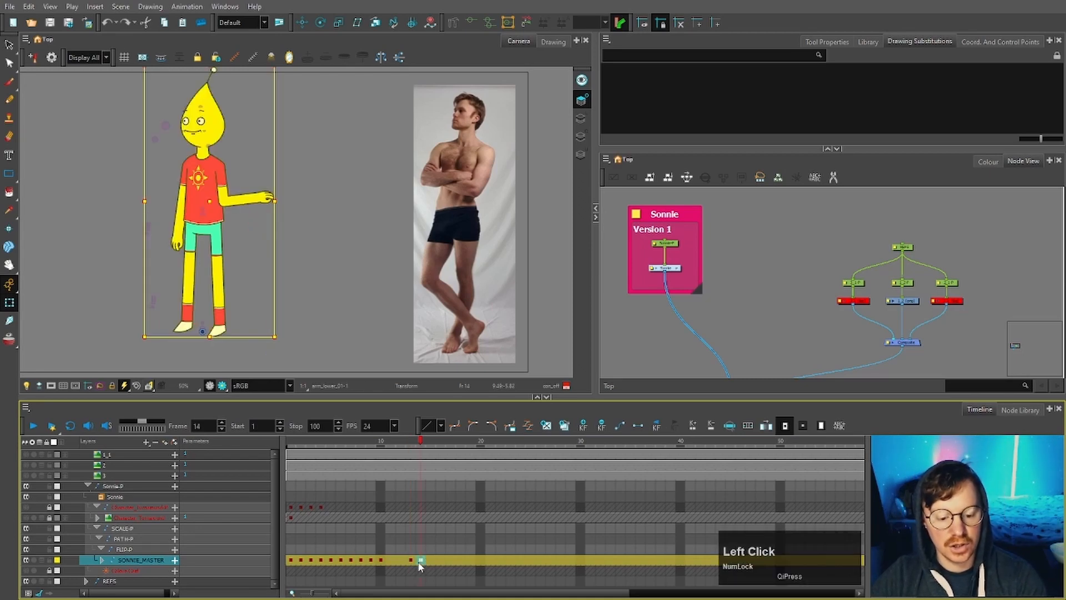
Delete the test keyframe on frame 13 and return to the SONNIE_MASTER pose on frame 14
key("F7")
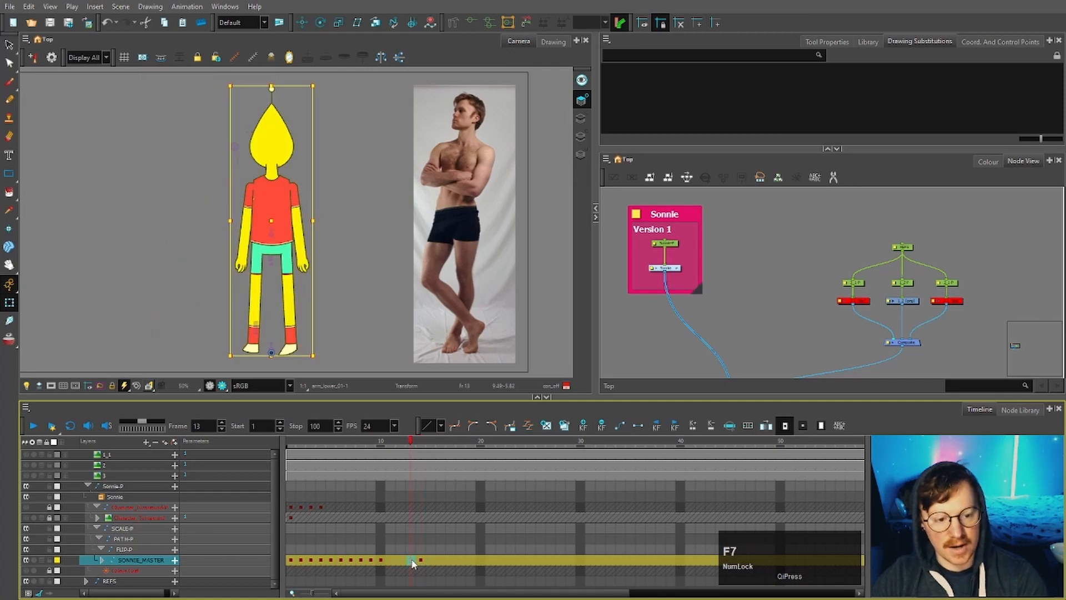
left_click(420, 561)
left_click(332, 220)
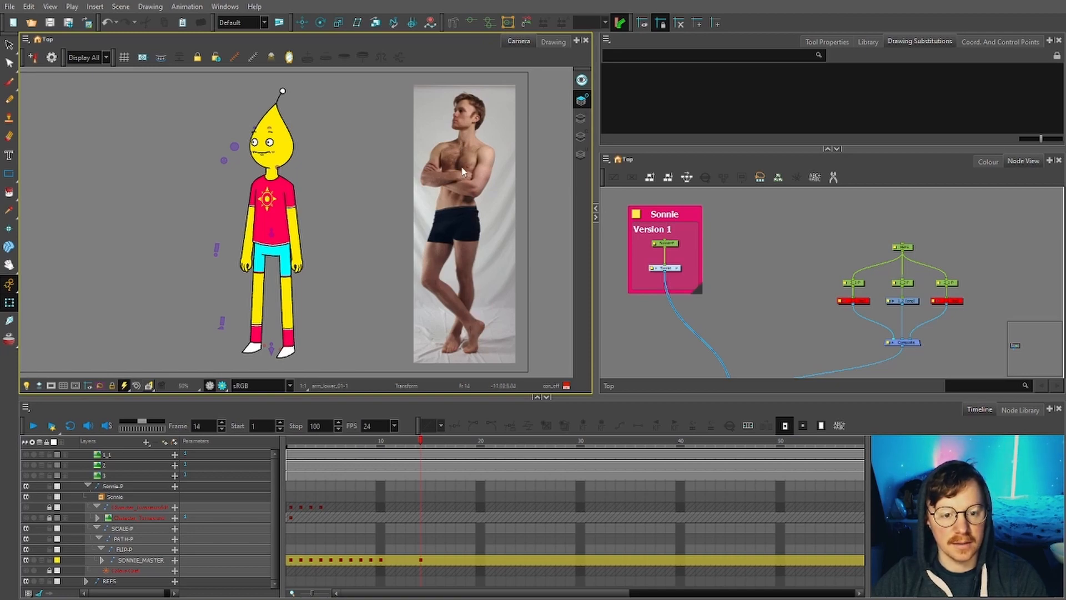
Select the whole upper body through the UB_handle on the shirt and tilt it slightly clockwise on frame 14
left_click(310, 175)
scroll(310, 174, "up", 1)
key("b")
key("b")
key("b")
key("b")
key("b")
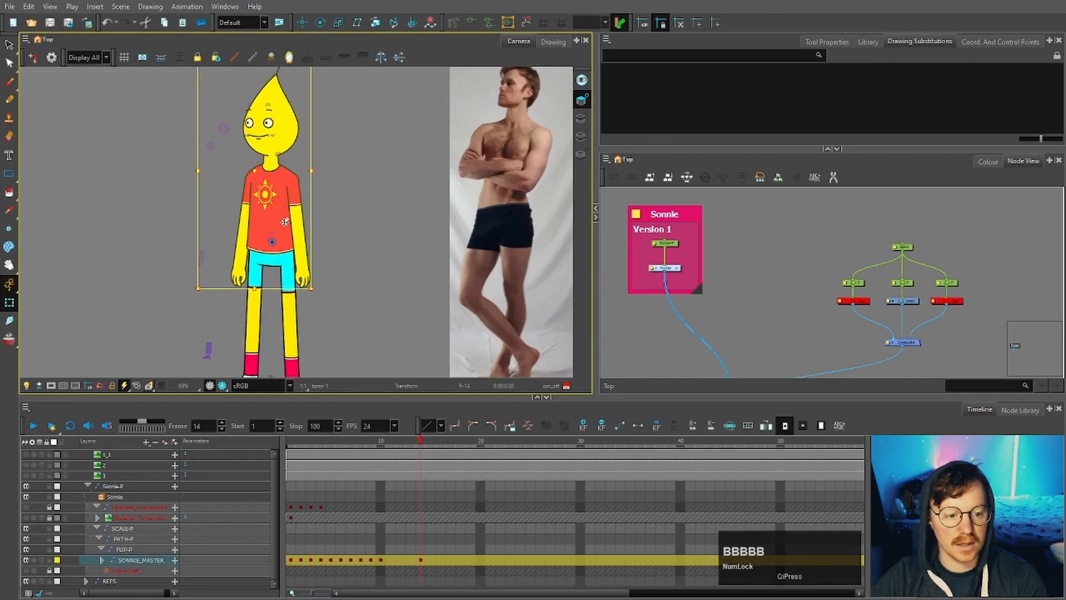
scroll(285, 222, "down", 2)
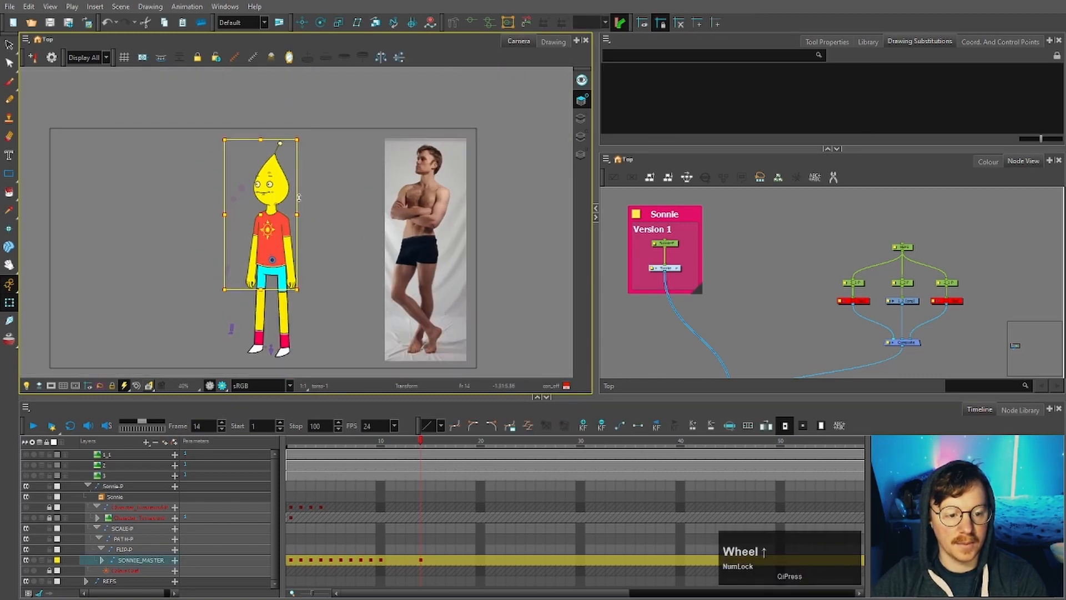
scroll(278, 261, "up", 8)
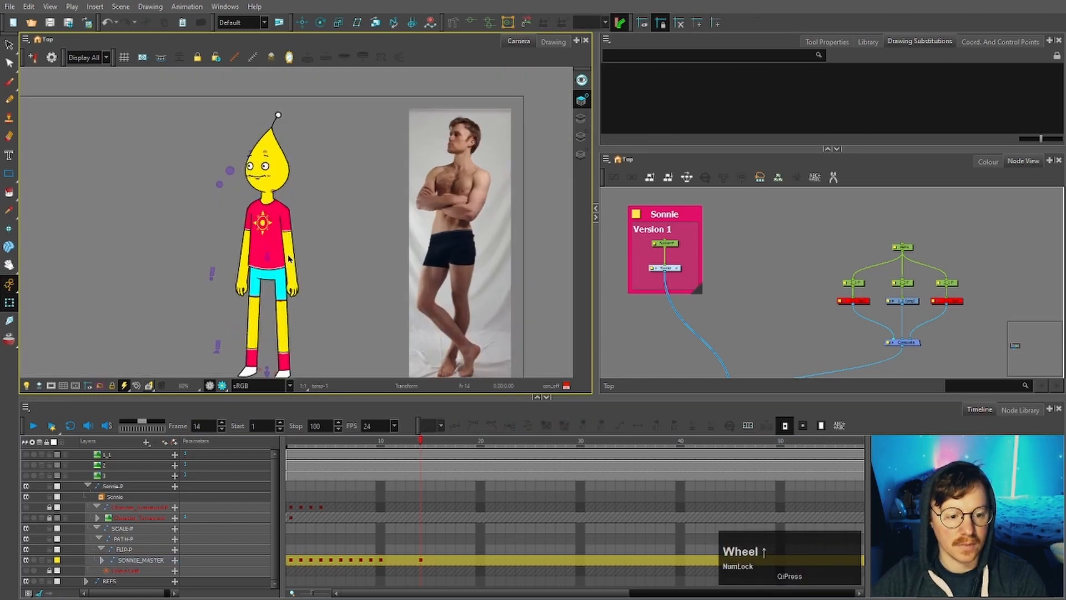
left_click(245, 252)
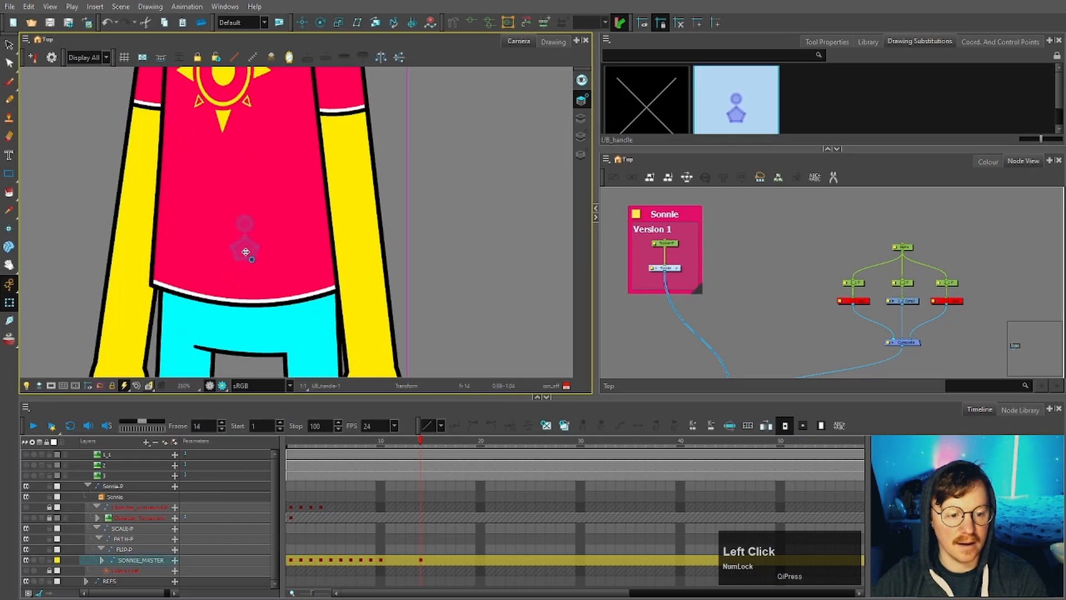
scroll(245, 252, "down", 6)
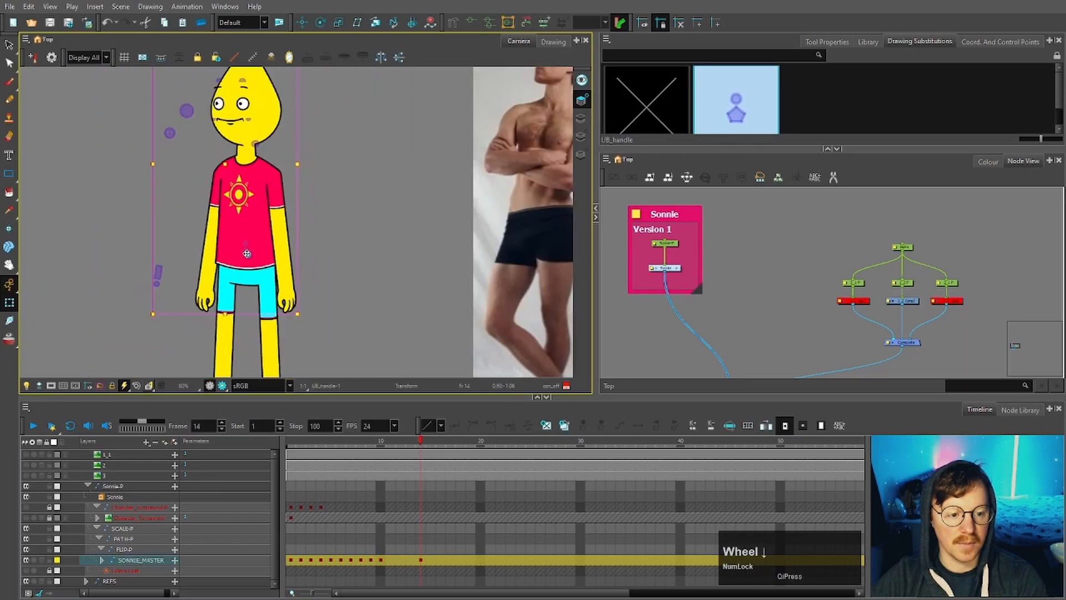
scroll(287, 136, "up", 1)
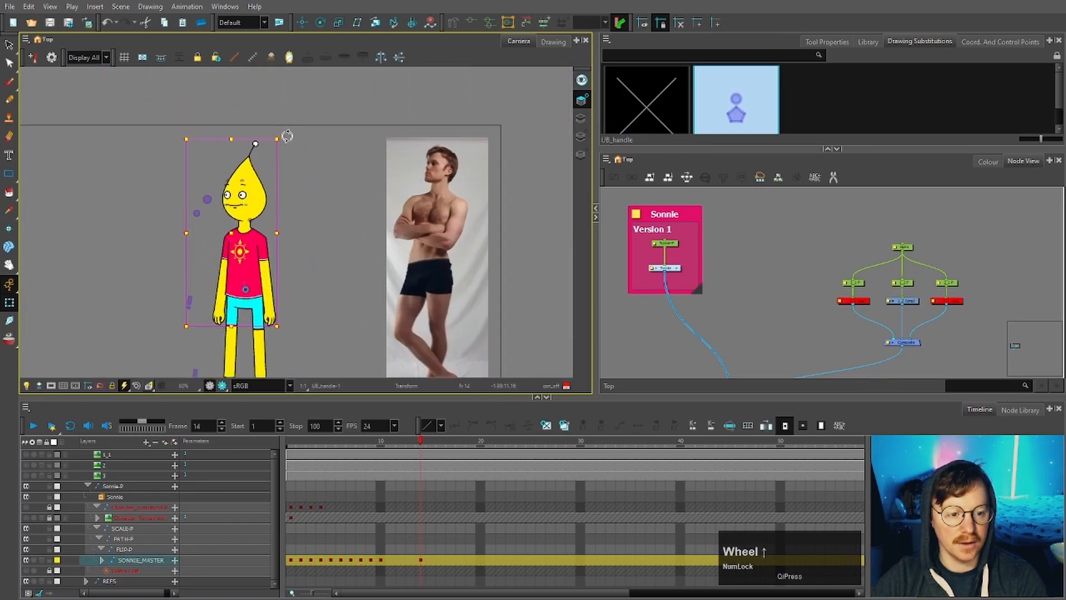
left_click_drag(287, 136, 297, 137)
Show the torso's deformation controls and adjust the points along both sides of the shirt to curve the body slightly
left_click(243, 286)
scroll(243, 286, "up", 3)
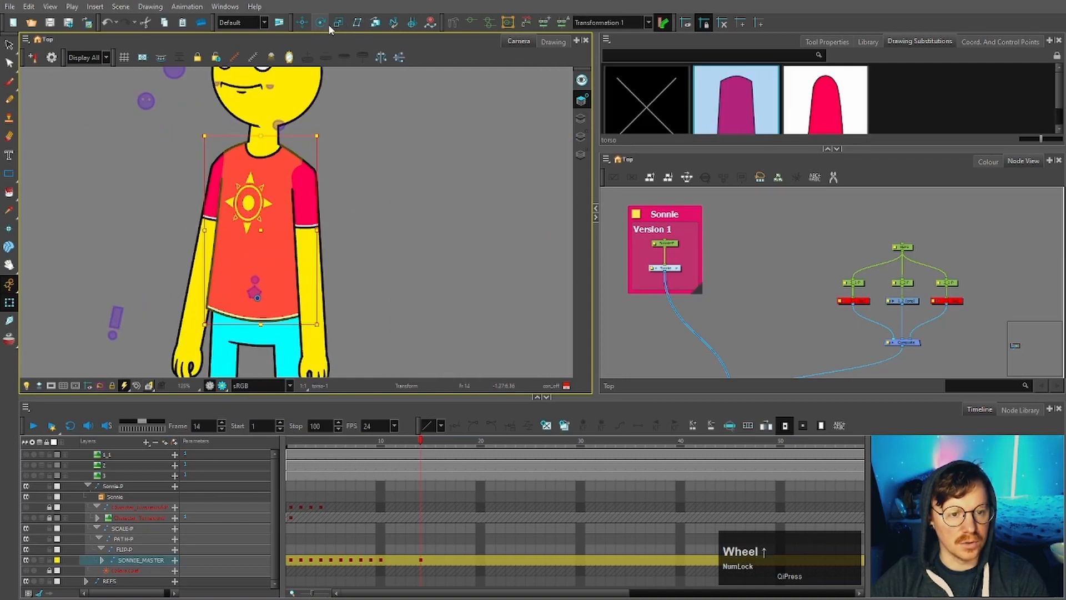
left_click(438, 178)
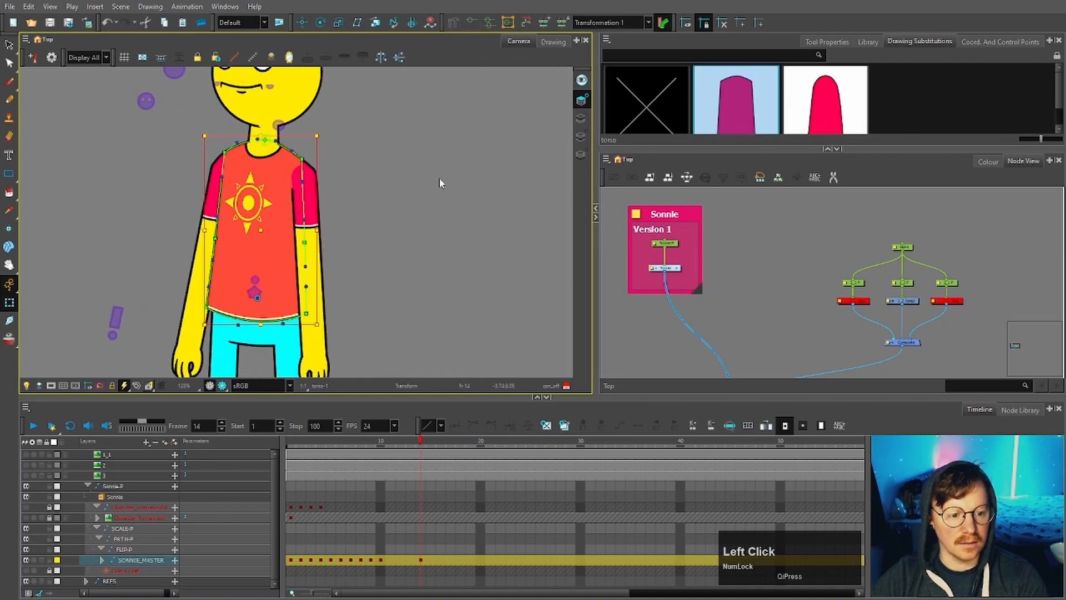
scroll(215, 238, "up", 3)
left_click(214, 239)
left_click(214, 238)
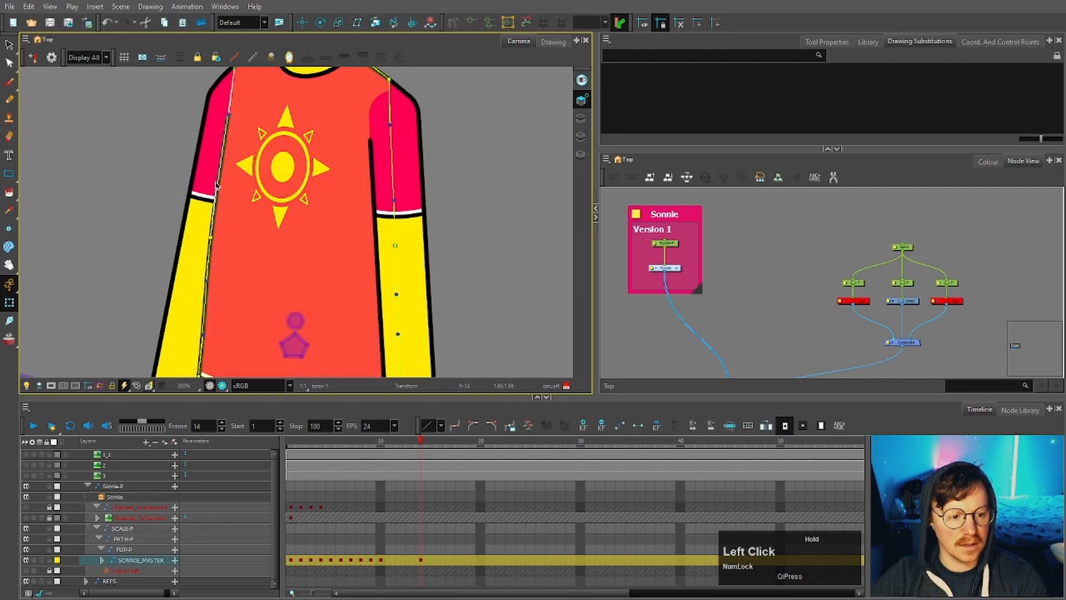
scroll(205, 284, "down", 1)
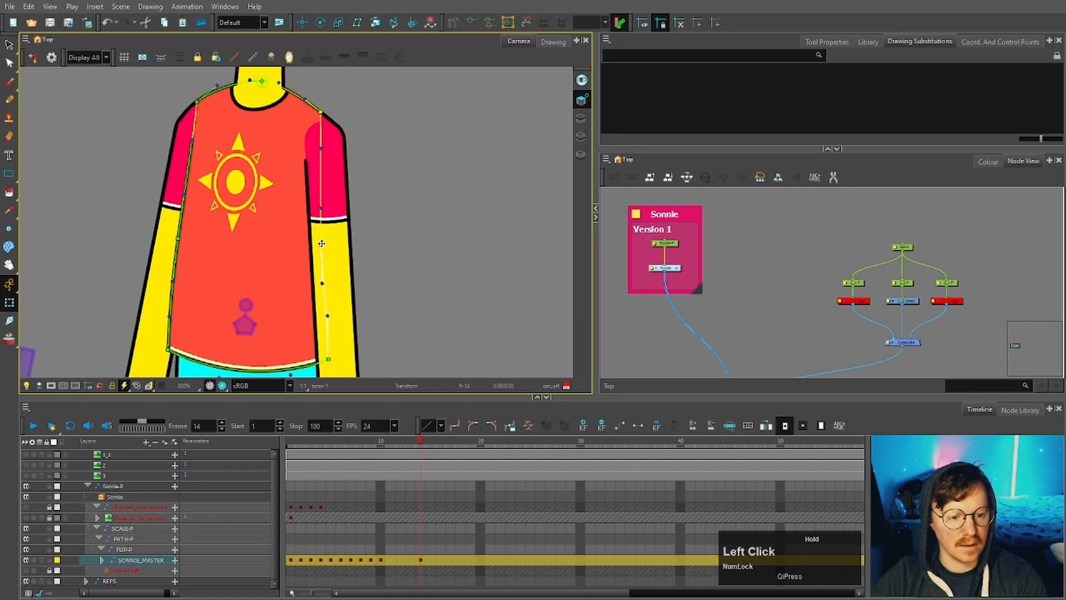
left_click(404, 176)
scroll(404, 176, "down", 4)
key("space")
left_click_drag(433, 268, 348, 267)
scroll(295, 270, "up", 1)
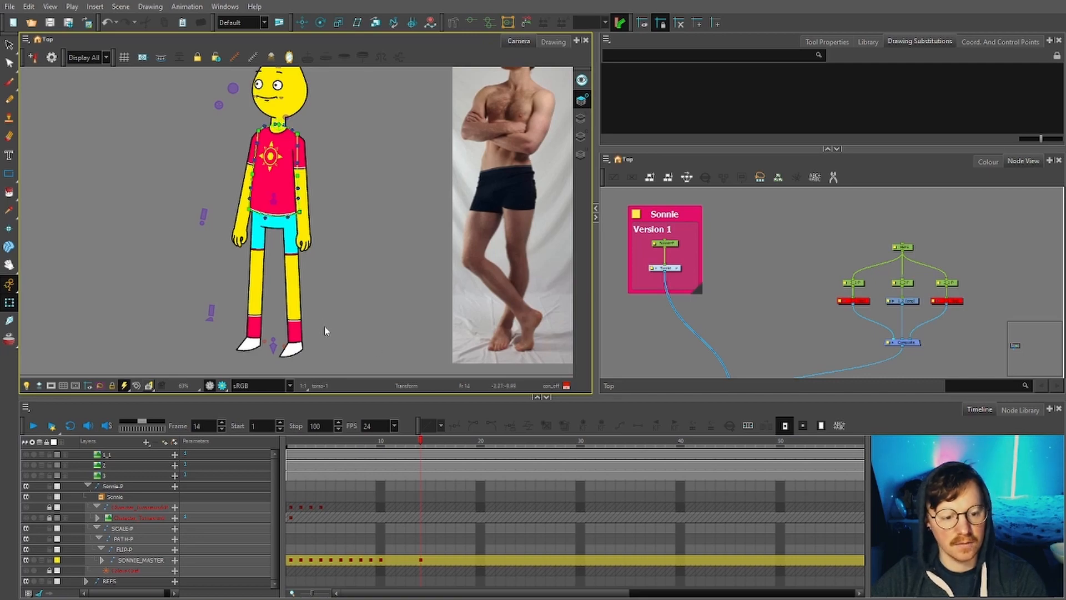
Select the character's right-hand leg up through its parent pegs and rotate it slightly inward as the standing leg
left_click(298, 311)
key("b")
key("b")
key("b")
key("b")
left_click_drag(315, 363, 302, 364)
left_click(361, 349)
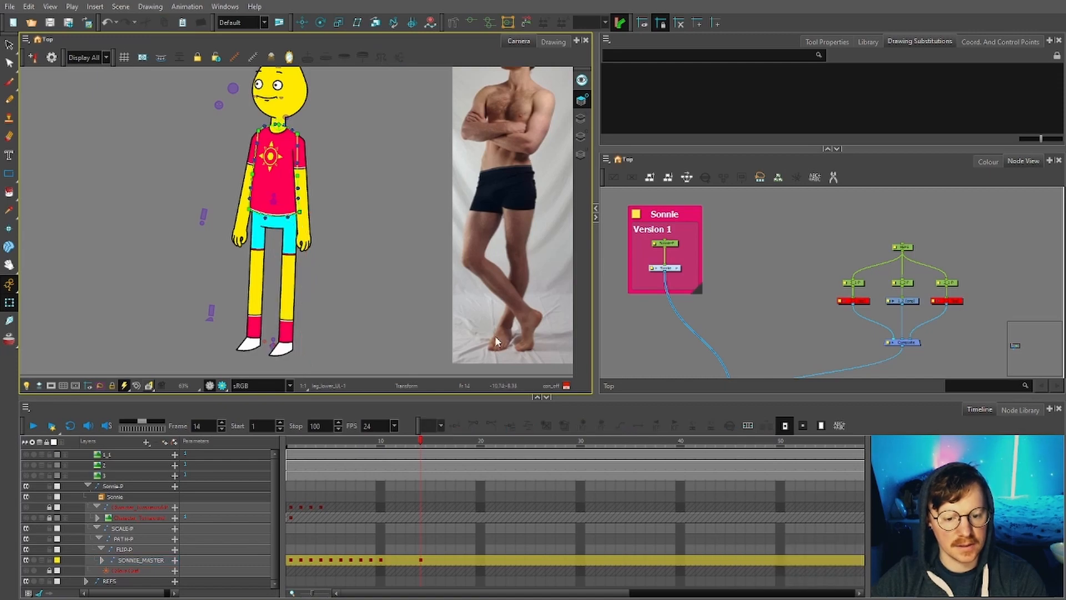
Show the standing foot's deformation controls and move its toe points down and inward so the foot points downward
scroll(319, 316, "up", 5)
left_click(305, 298)
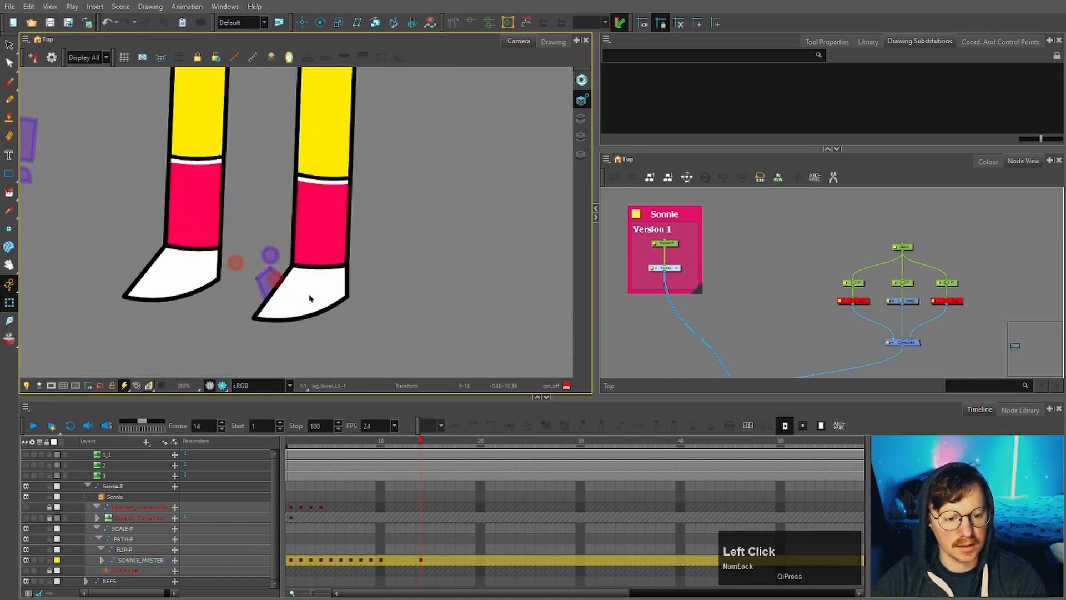
left_click(440, 228)
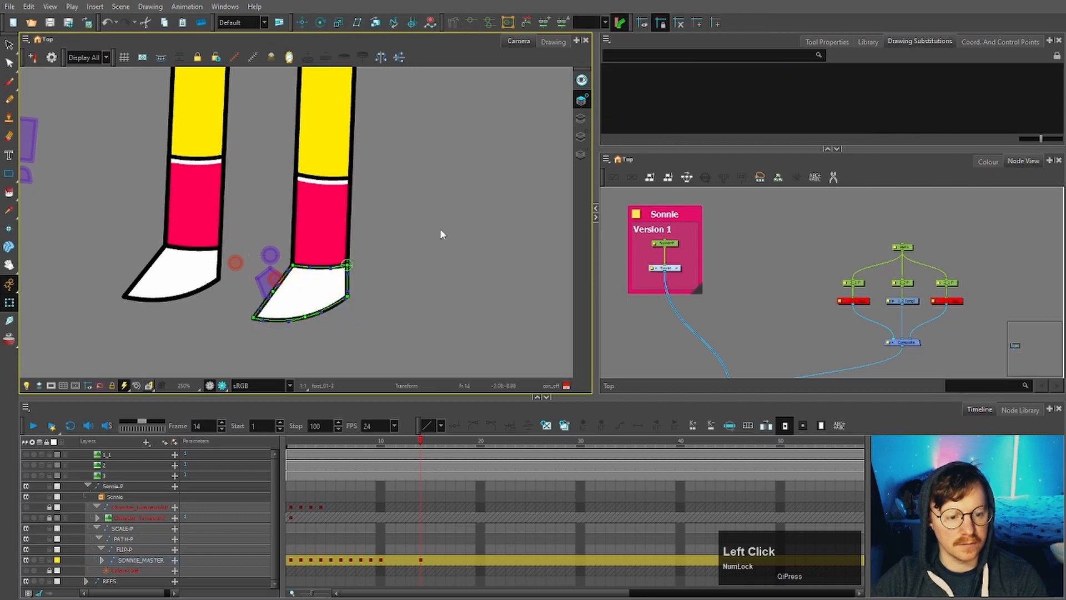
scroll(250, 321, "up", 2)
left_click_drag(235, 317, 250, 331)
scroll(420, 261, "down", 2)
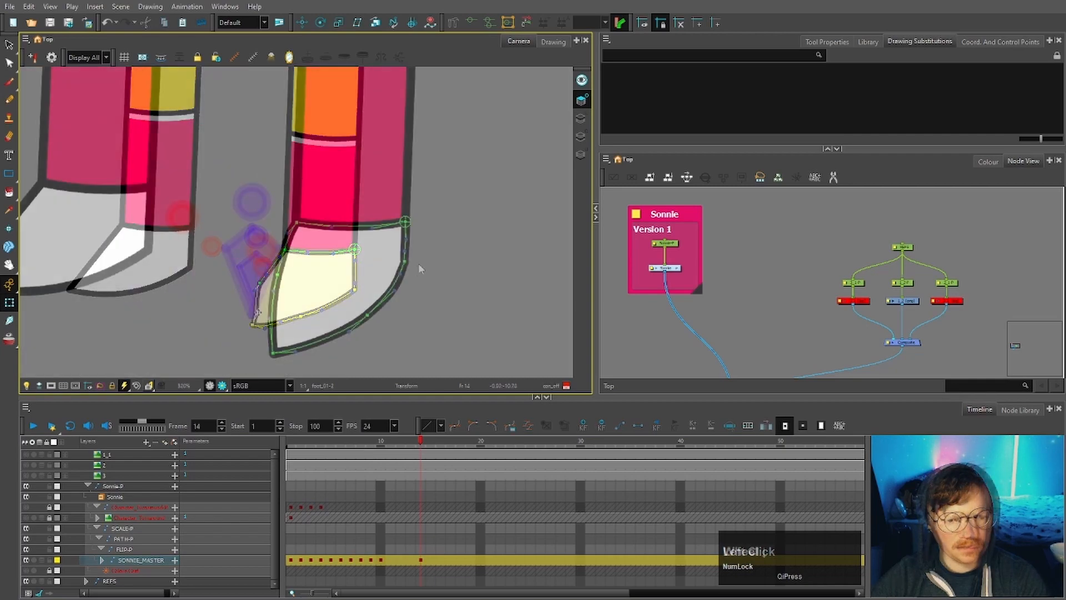
Rotate the left-hand leg outward from the hip and bend its lower leg at the knee across the standing ankle
scroll(433, 173, "down", 3)
left_click(327, 251)
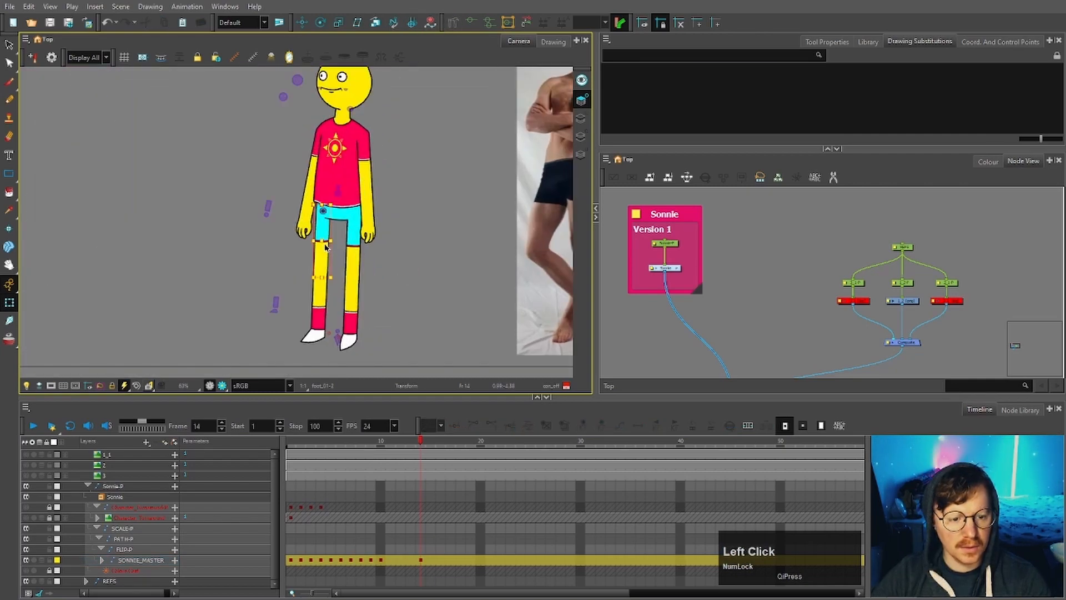
scroll(327, 257, "down", 1)
scroll(327, 257, "down", 2)
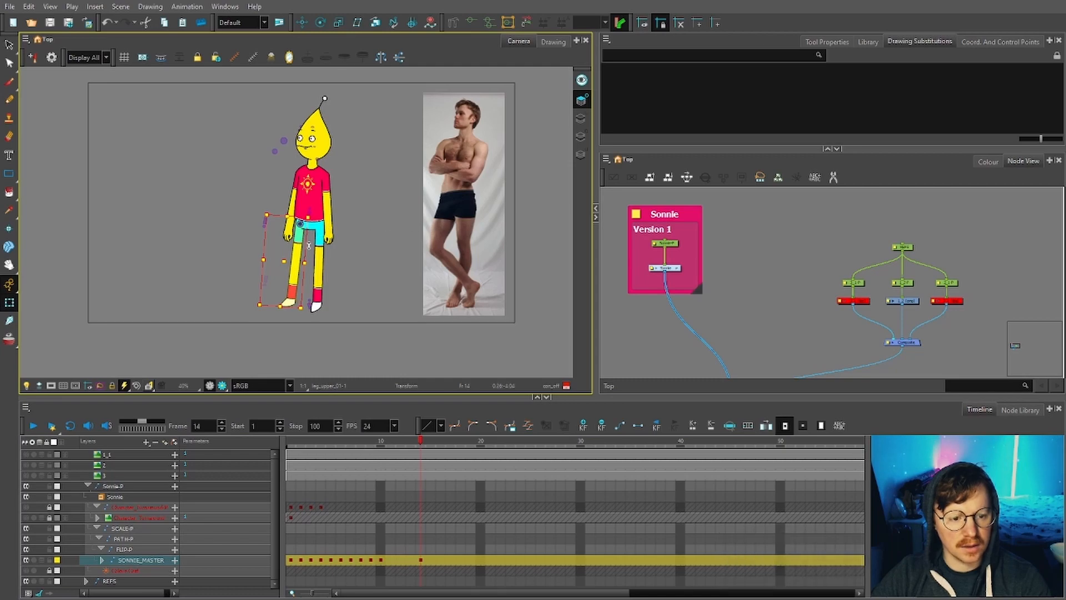
scroll(308, 245, "up", 2)
left_click_drag(295, 318, 299, 315)
left_click(298, 265)
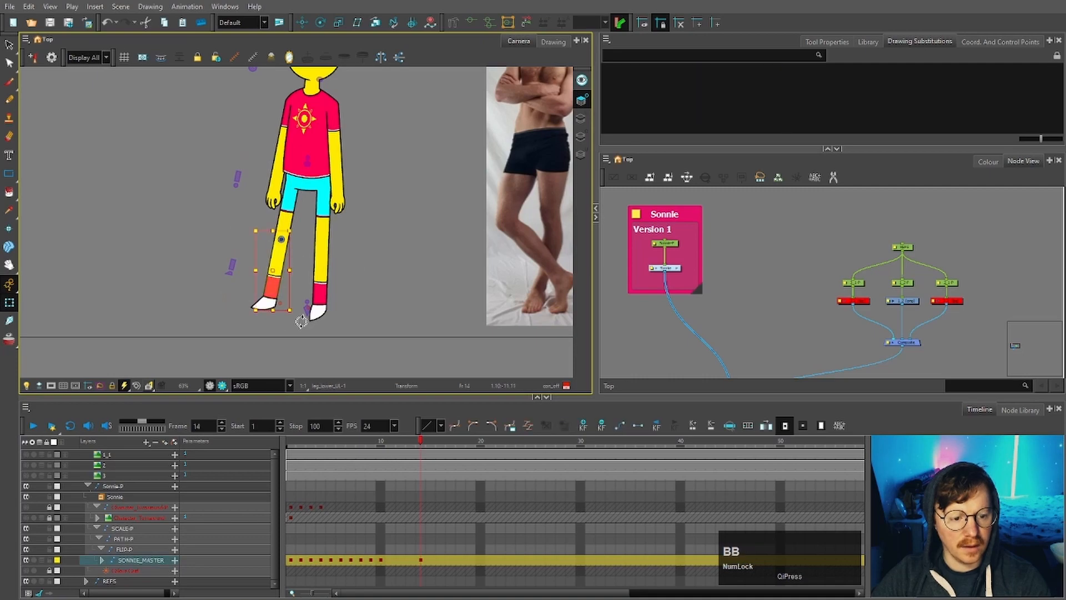
left_click_drag(298, 319, 367, 303)
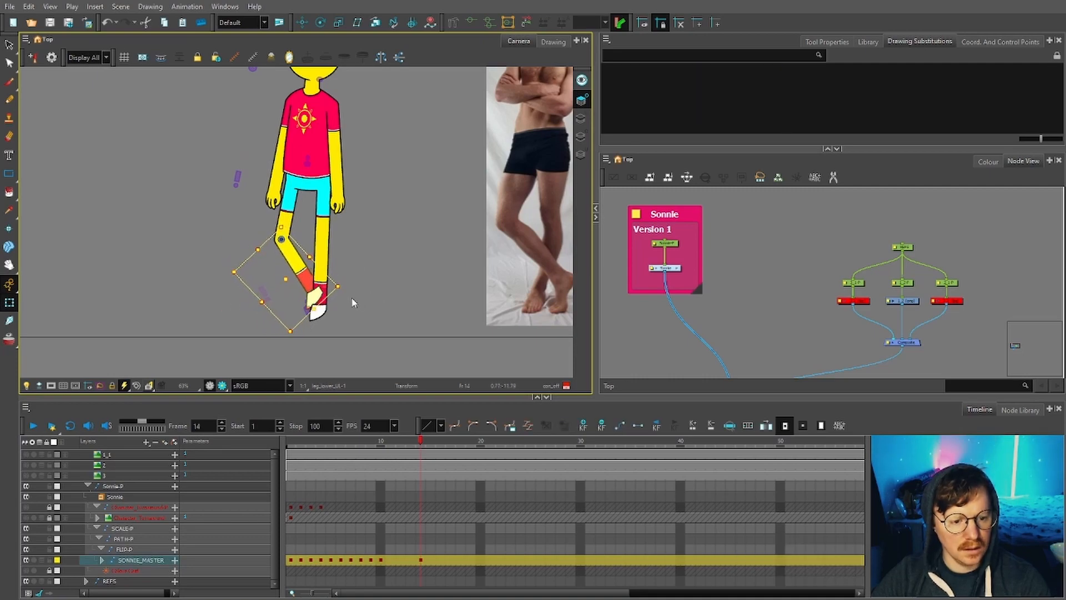
On frame 5, try bending the right-hand lower leg at the knee so its foot crosses the other ankle
scroll(319, 297, "up", 4)
mouse_move(325, 441)
left_mouse_down()
mouse_move(281, 447)
mouse_move(332, 444)
left_mouse_up()
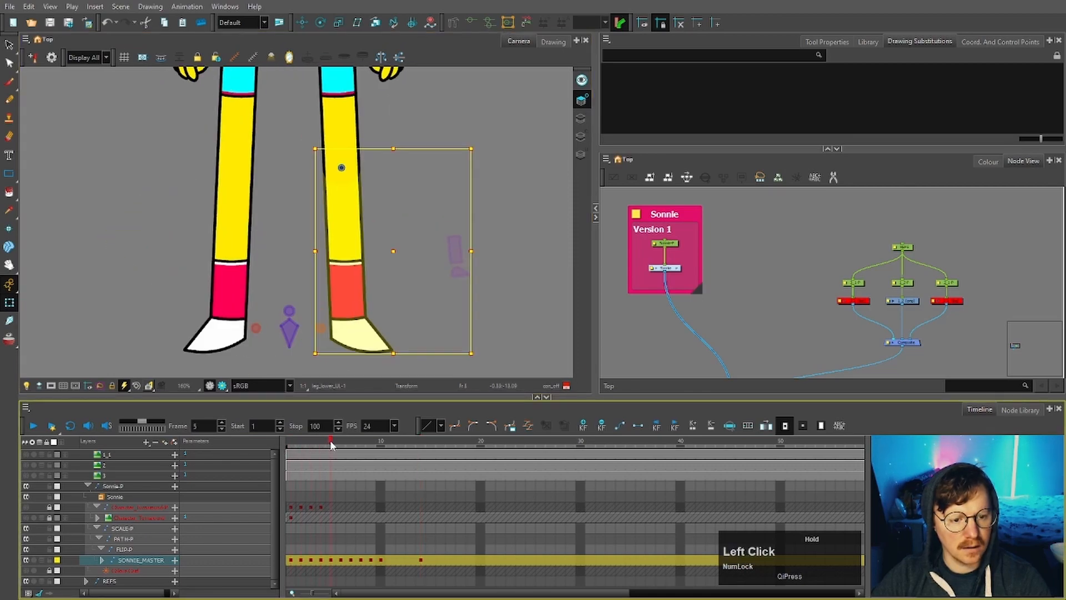
scroll(489, 244, "down", 4)
left_click(435, 195)
key("b")
key("b")
key("b")
key("b")
left_click_drag(489, 289, 445, 296)
left_click_drag(408, 327, 395, 327)
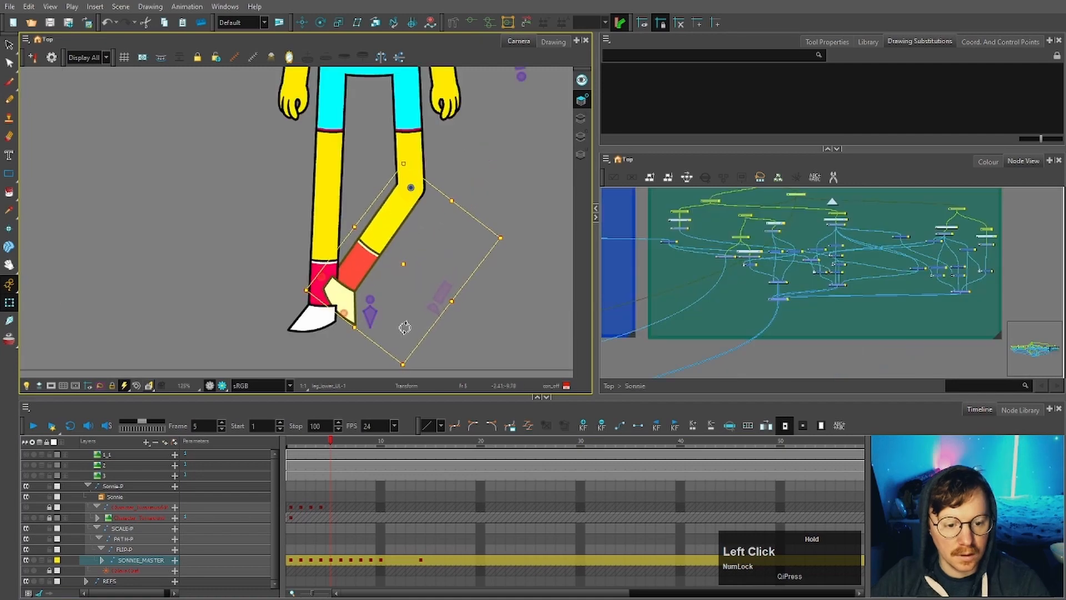
left_click(411, 339)
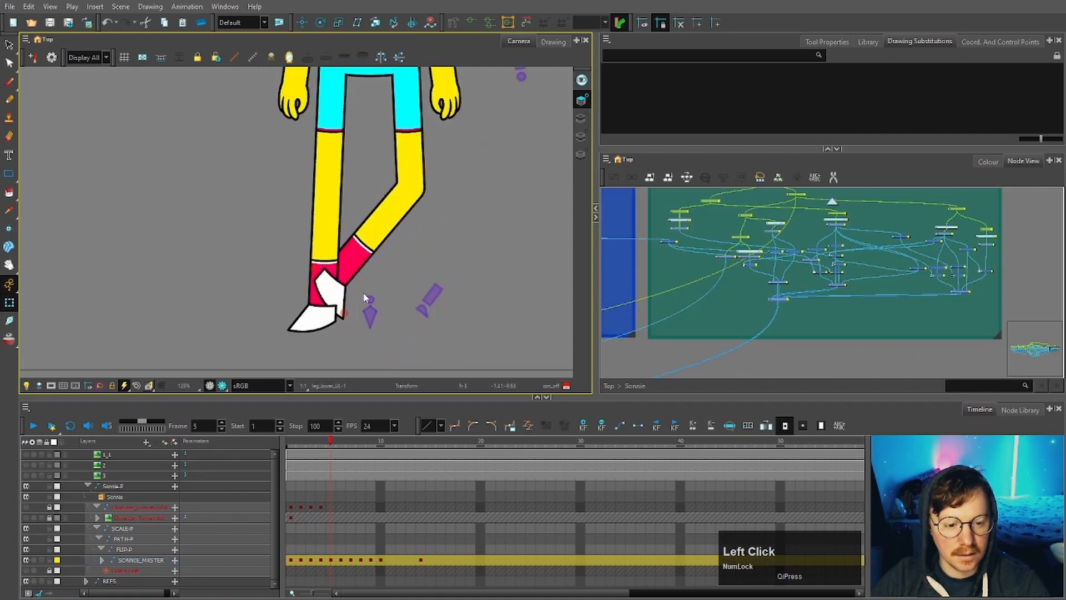
Select the crossing foot's parent peg on frame 5 and reset its transformation
left_click(341, 295)
key("b")
key("b")
key("b")
key("r")
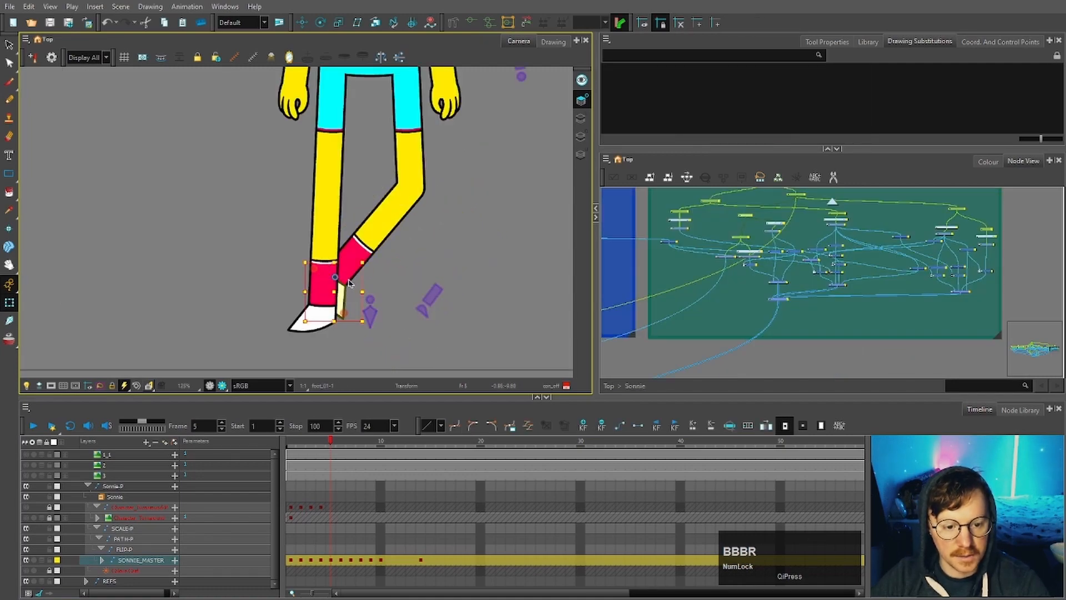
Swing the bent lower leg partly back on frame 5, reset its rotation, and check the foot's parent pegs
key("b")
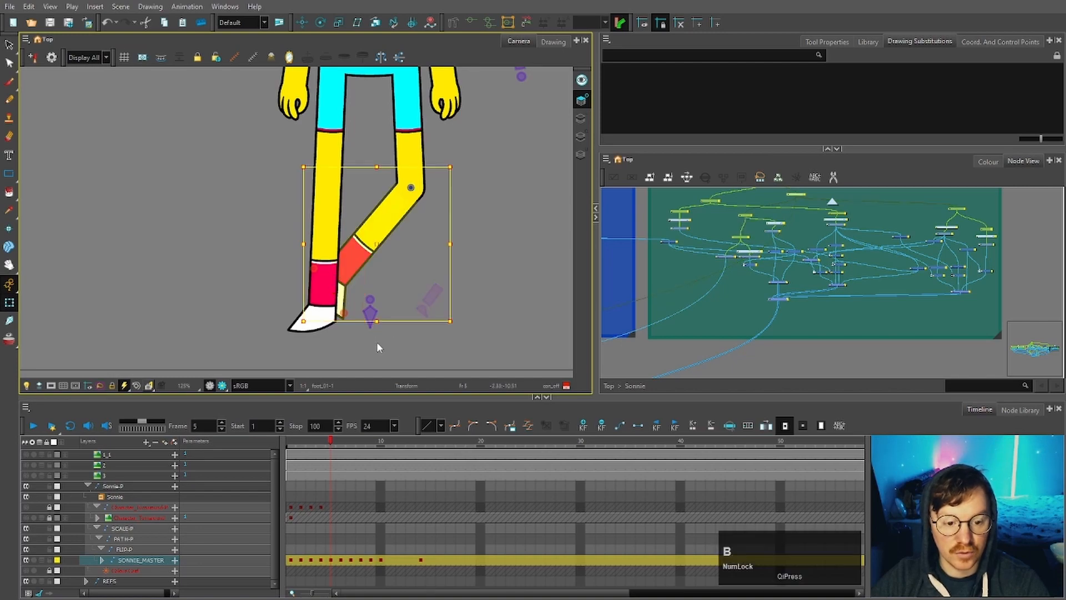
left_click_drag(456, 328, 489, 312)
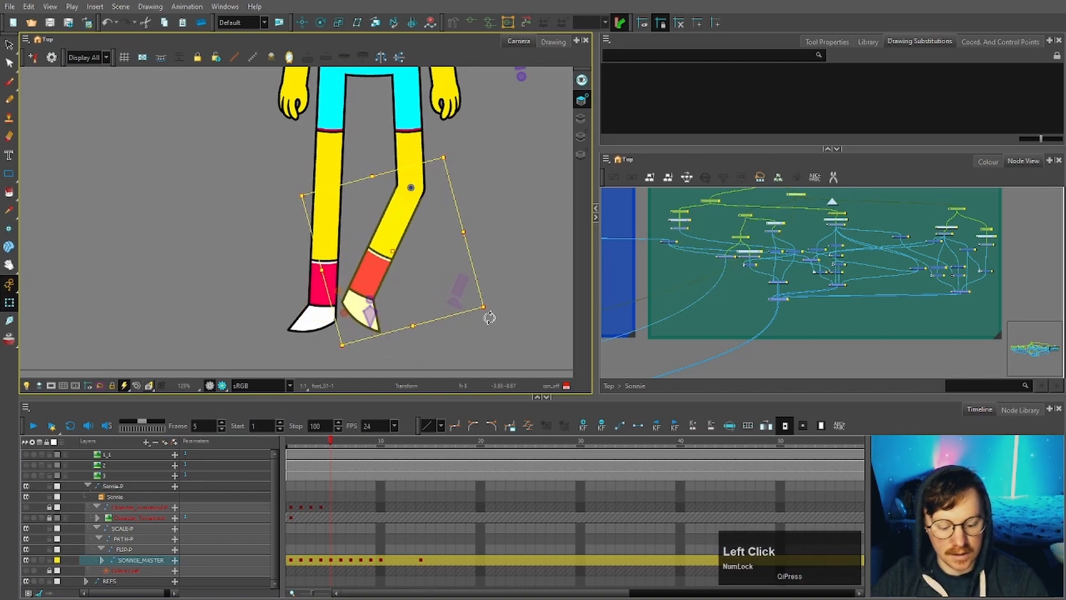
key("r")
left_click(488, 346)
left_click(432, 323)
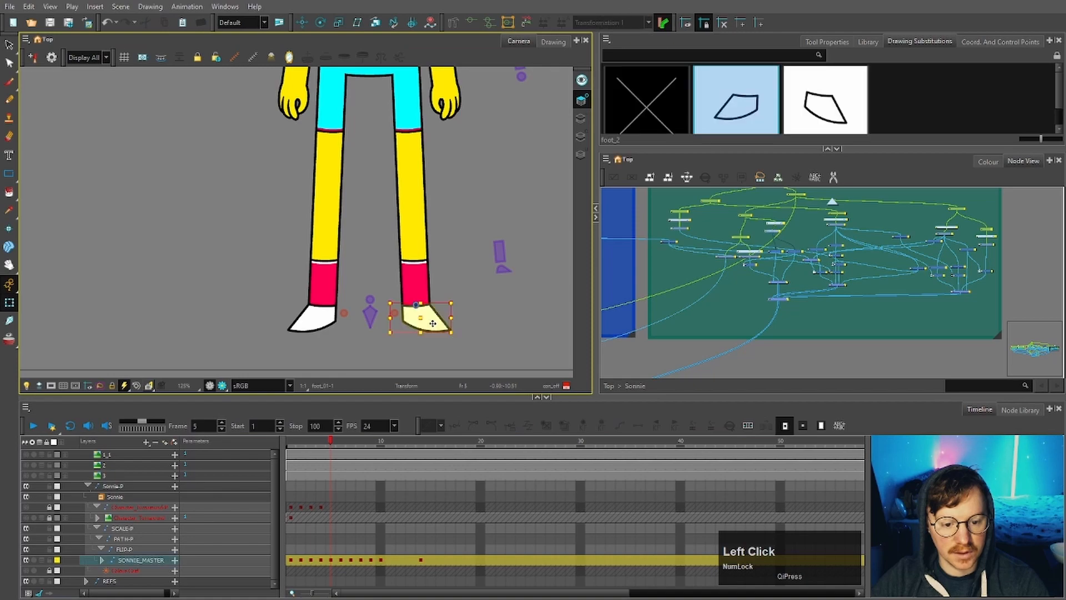
key("b")
key("b")
left_click(495, 343)
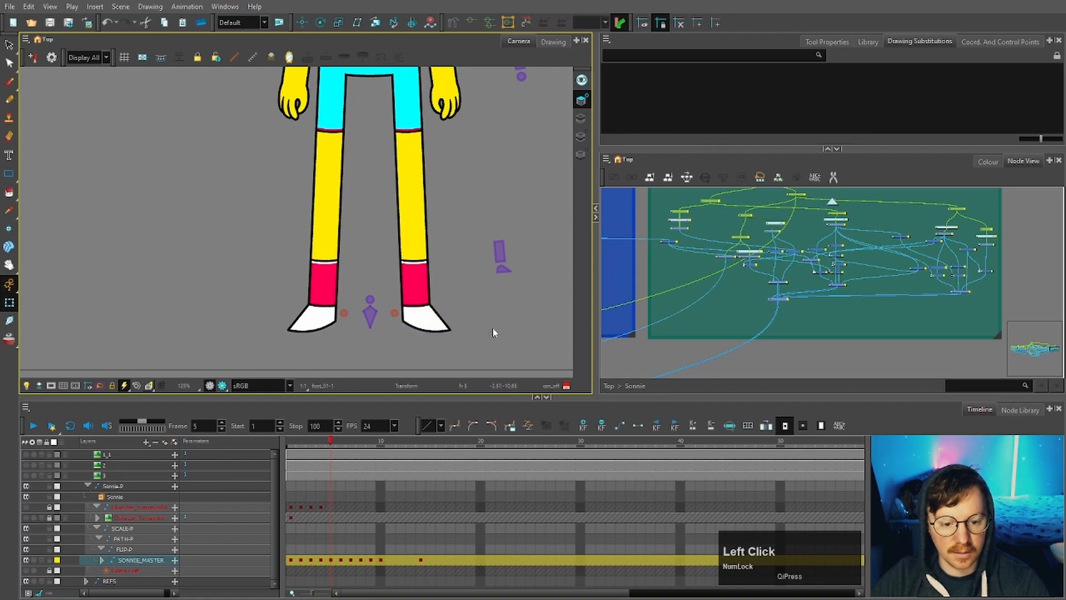
On frame 6, try rotating the left-hand lower leg at the knee so its foot crosses the other ankle
left_click(340, 442)
left_click(323, 319)
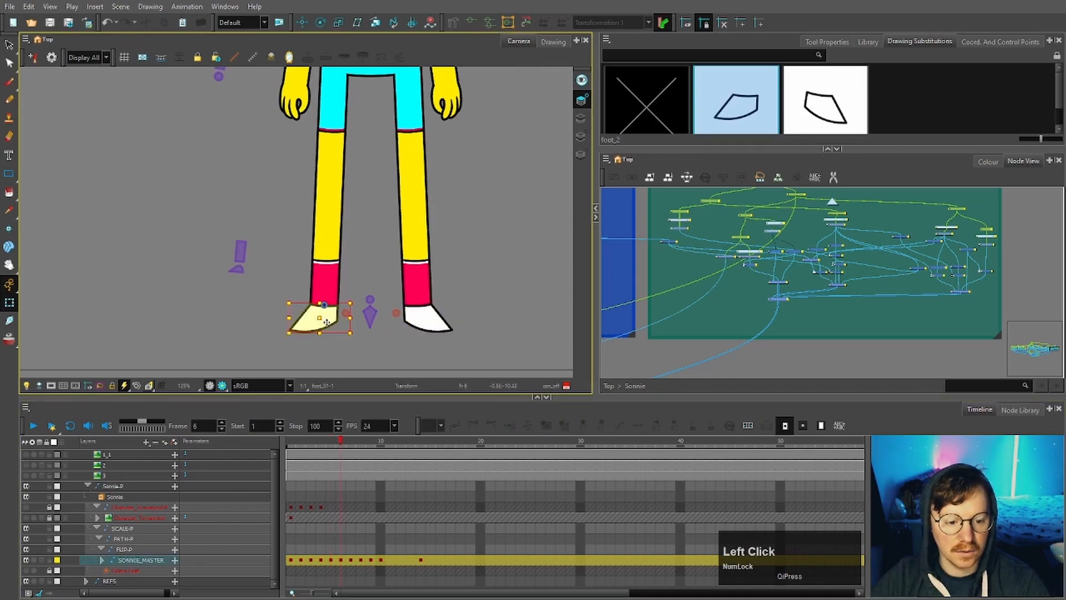
key("b")
key("b")
key("b")
key("b")
left_click_drag(353, 343, 455, 292)
Select the crossing foot's parent peg on frame 6 and reset its transformation
left_click(412, 290)
key("b")
key("b")
left_click(416, 293)
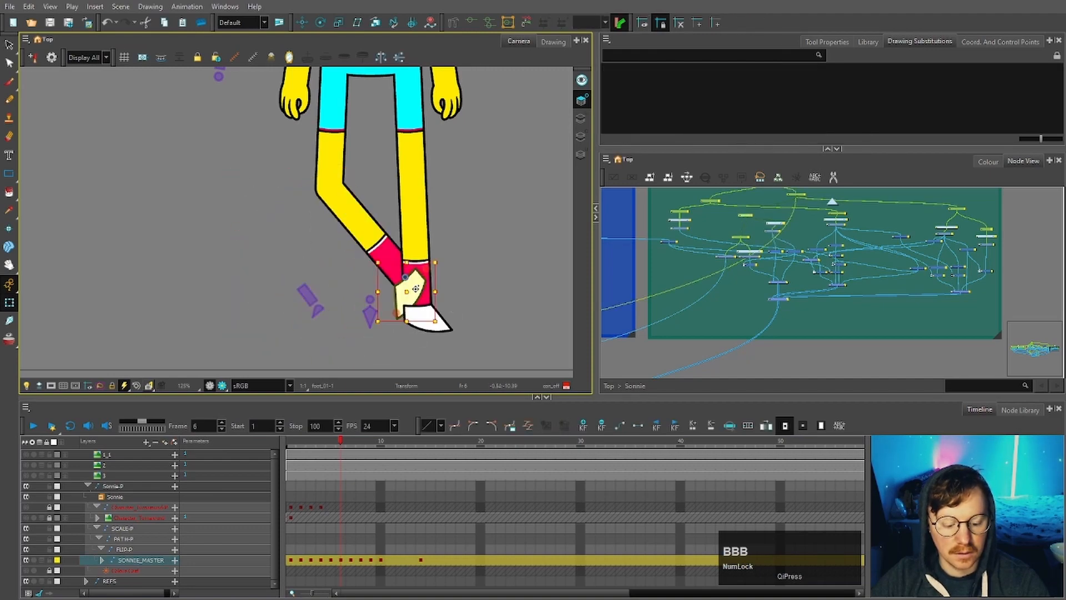
key("r")
Select the bent left-hand lower leg on frame 6 and reset its rotation
left_click(375, 229)
key("b")
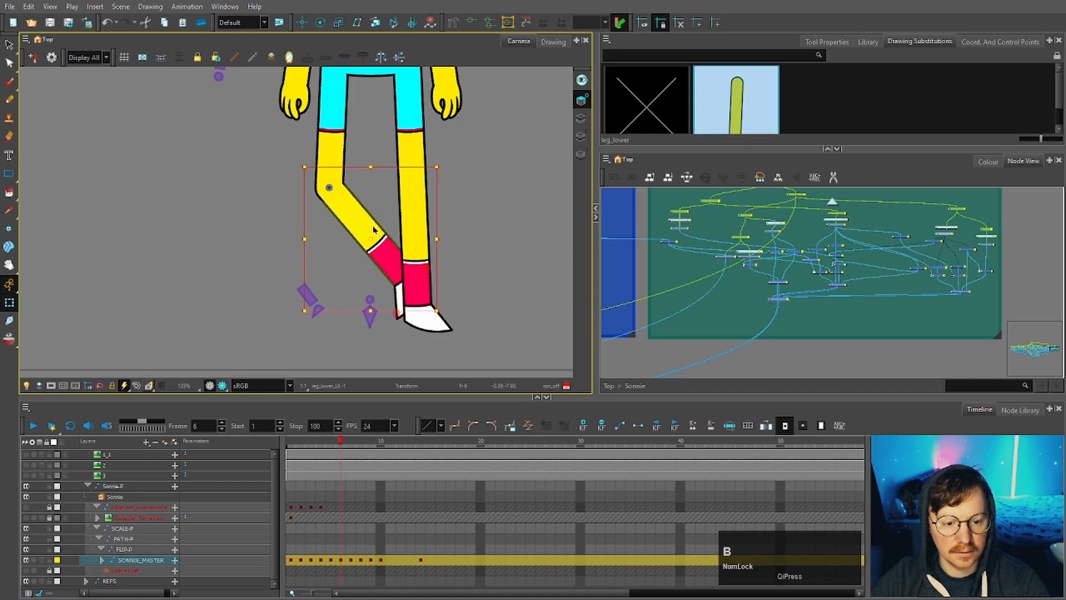
key("r")
left_click(487, 278)
On frame 14, reset the crossed foot's parent peg and select that leg's lower part
left_click_drag(345, 447, 420, 449)
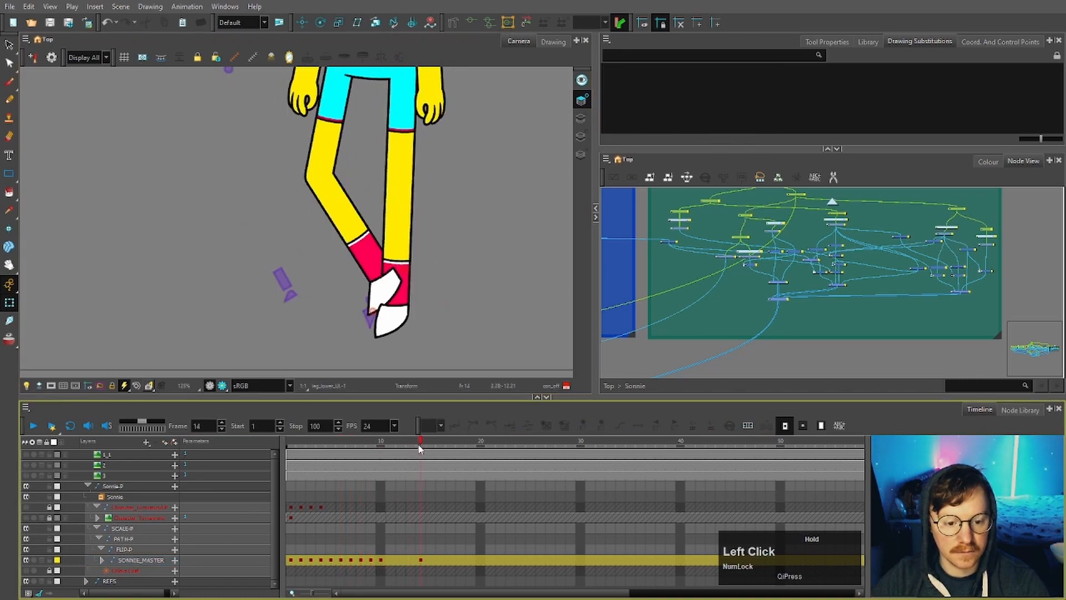
left_click(391, 288)
key("b")
key("b")
key("b")
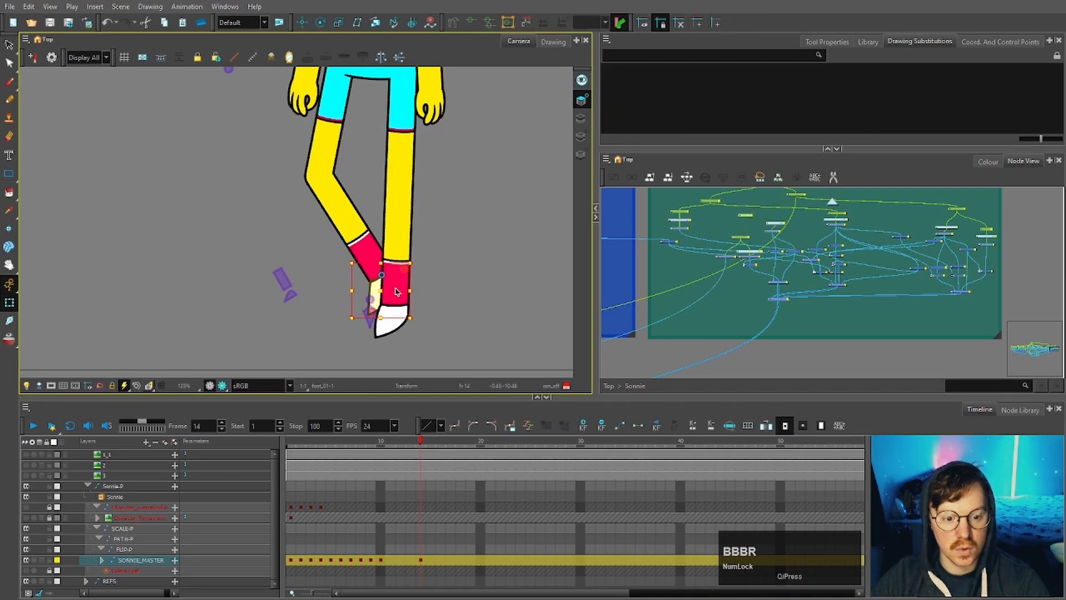
left_click(391, 251)
scroll(398, 248, "down", 4)
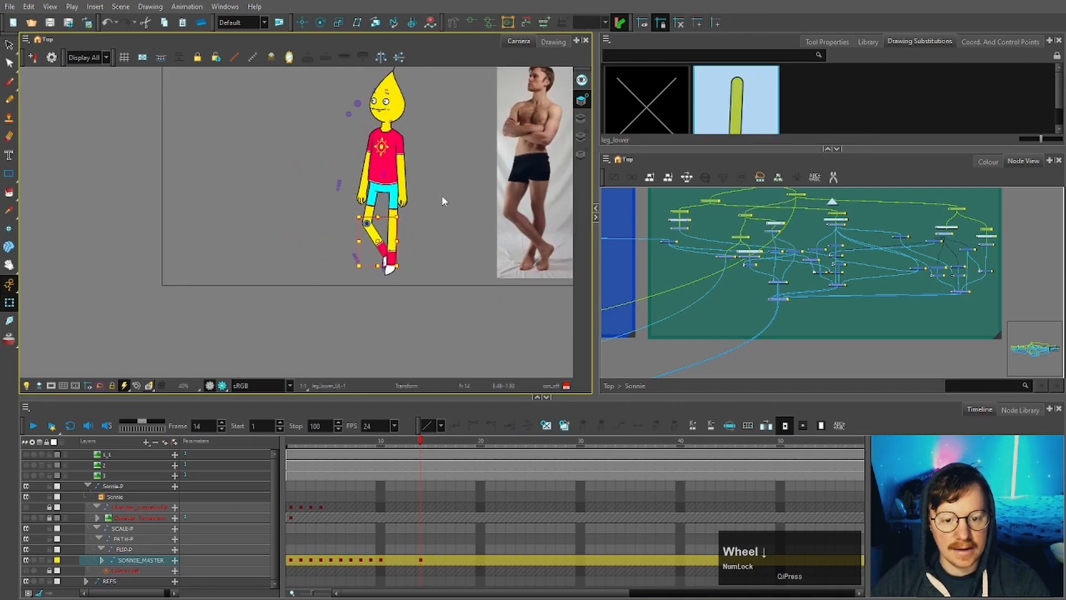
On frame 14, select the bent left-hand leg's lower-part peg and rotate it at the knee so its foot crosses past the standing ankle
left_click_drag(433, 209, 409, 231)
scroll(394, 291, "up", 2)
key("b")
key("b")
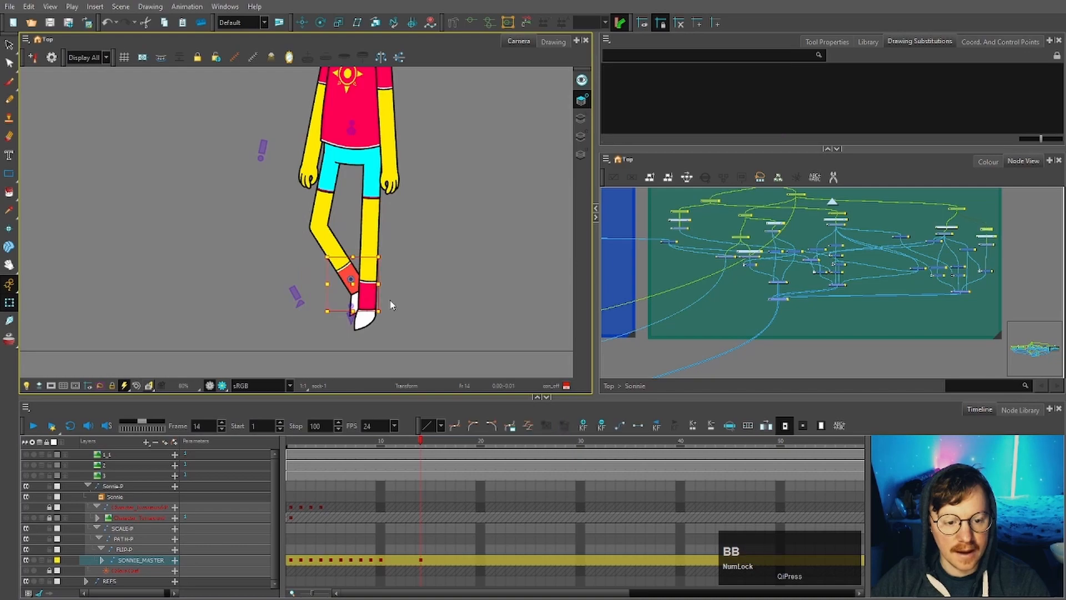
key("b")
key("b")
scroll(427, 273, "down", 2)
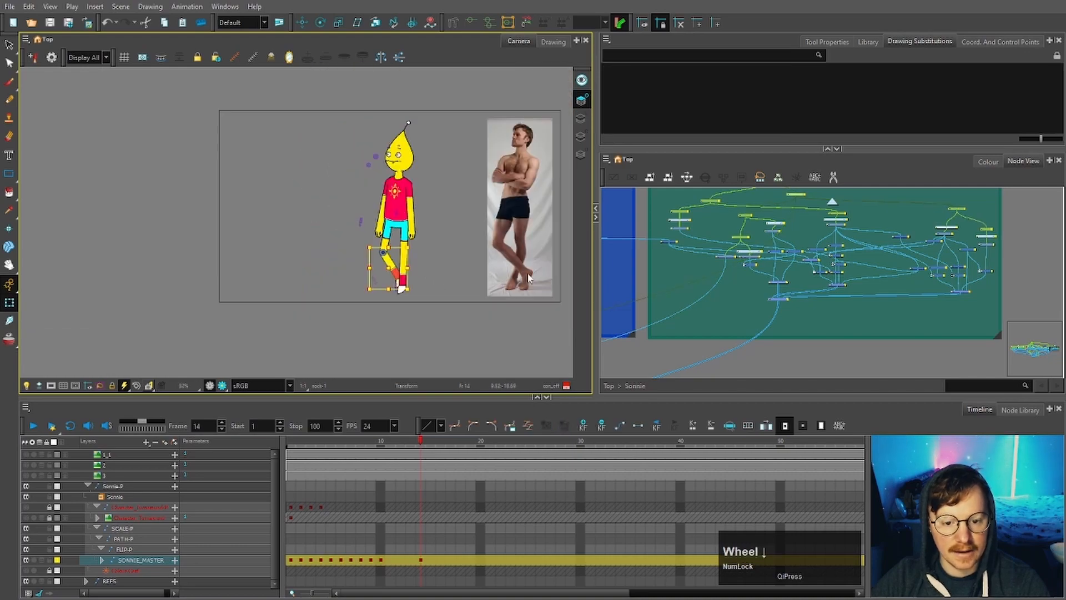
scroll(528, 278, "up", 3)
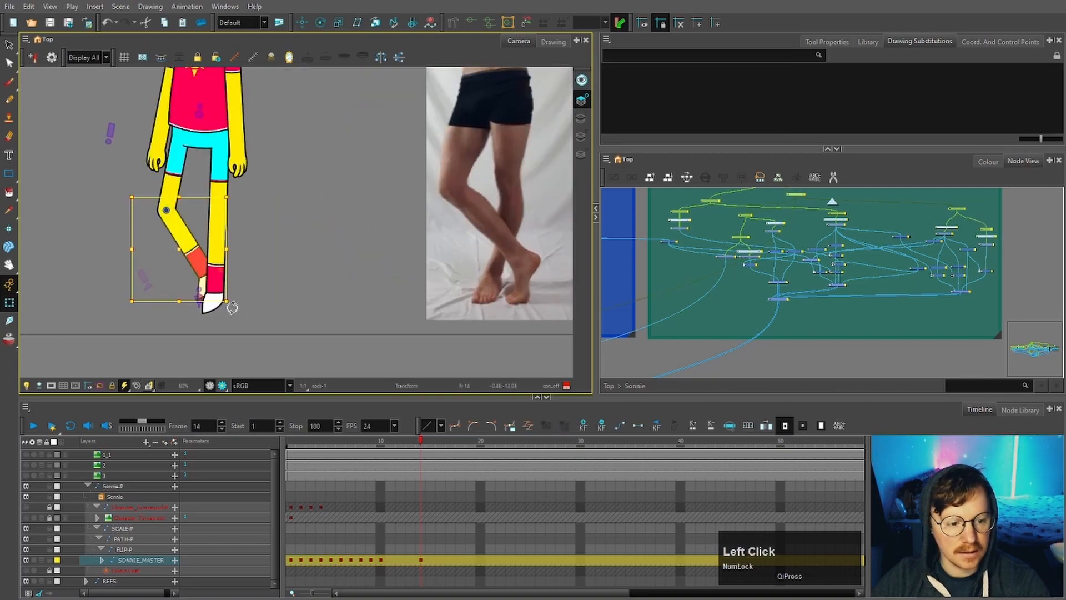
left_click_drag(232, 307, 247, 294)
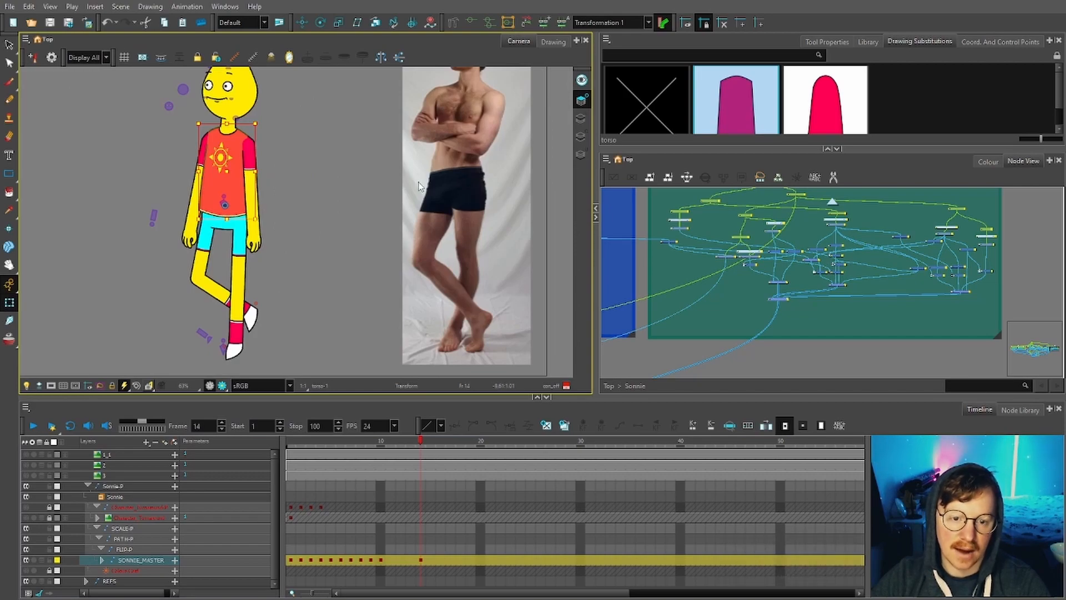
Select the bent lower leg with its foot and nudge it forward in depth so it lies in front of the standing leg
left_click_drag(457, 133, 441, 168)
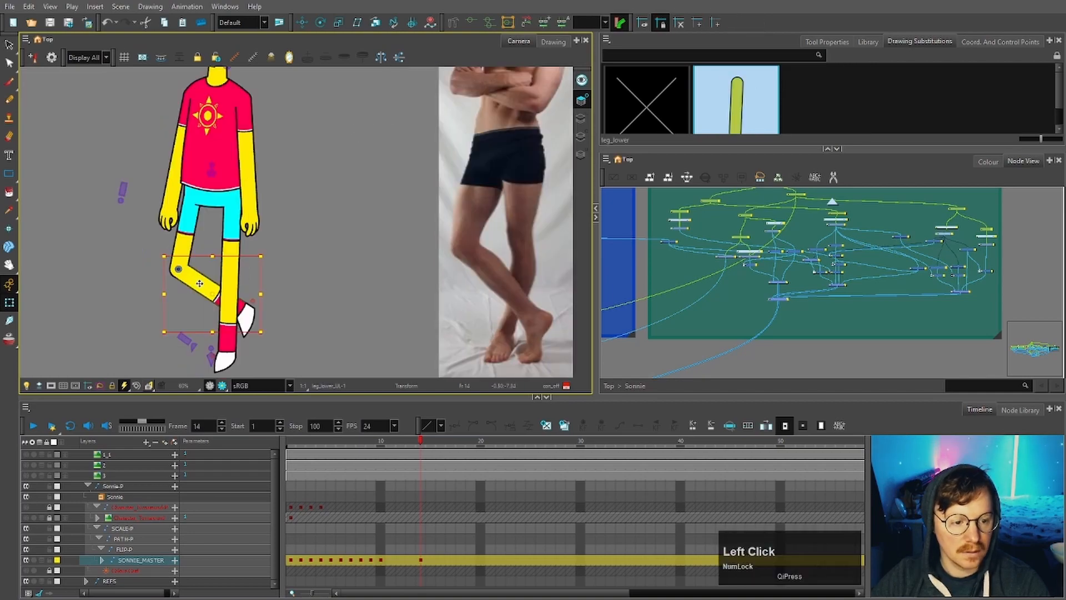
key("b")
key("b")
key("b")
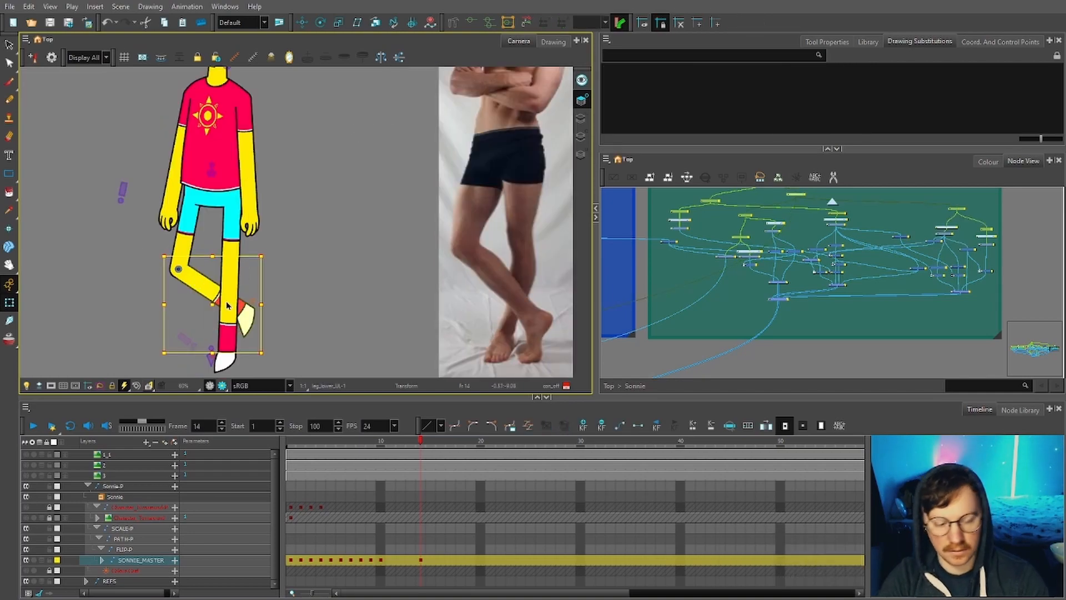
key("alt+Down")
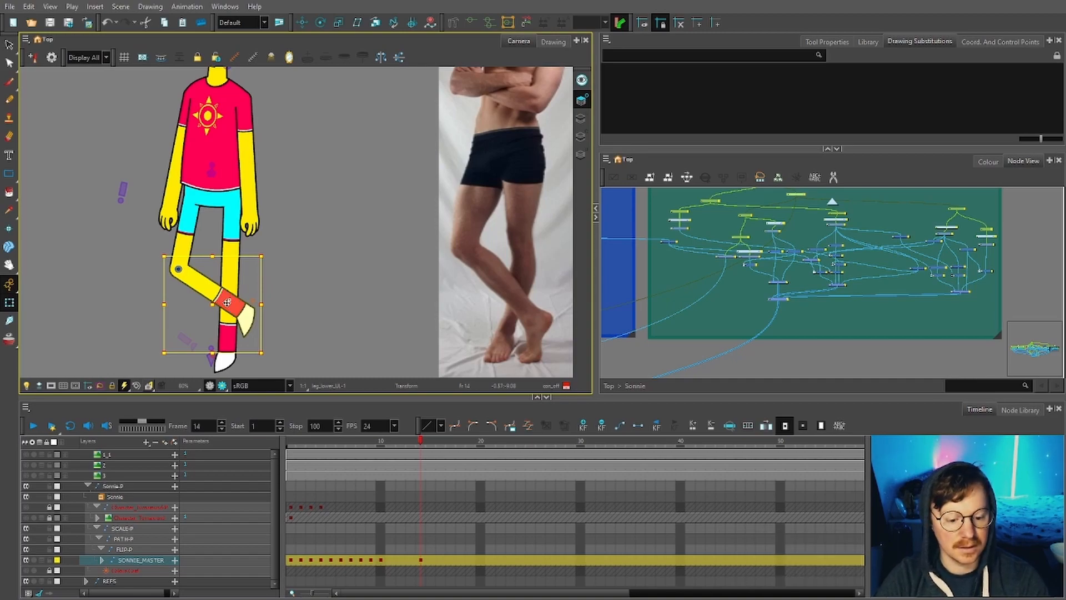
scroll(325, 337, "up", 2)
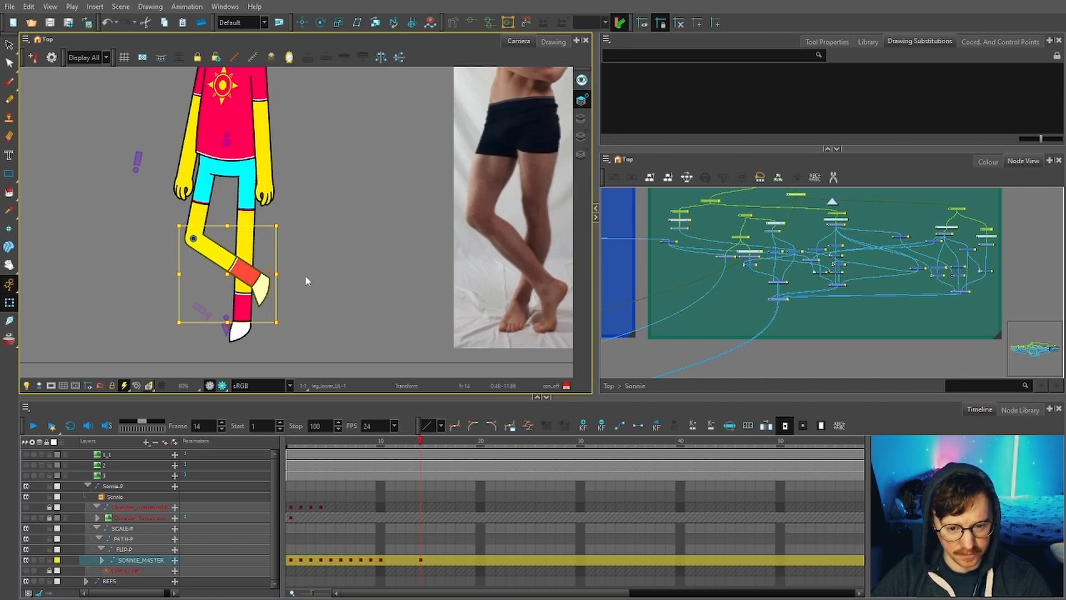
Tilt the standing leg inward from the hip and shift the whole bent leg slightly down from the hip
key("b")
key("b")
key("b")
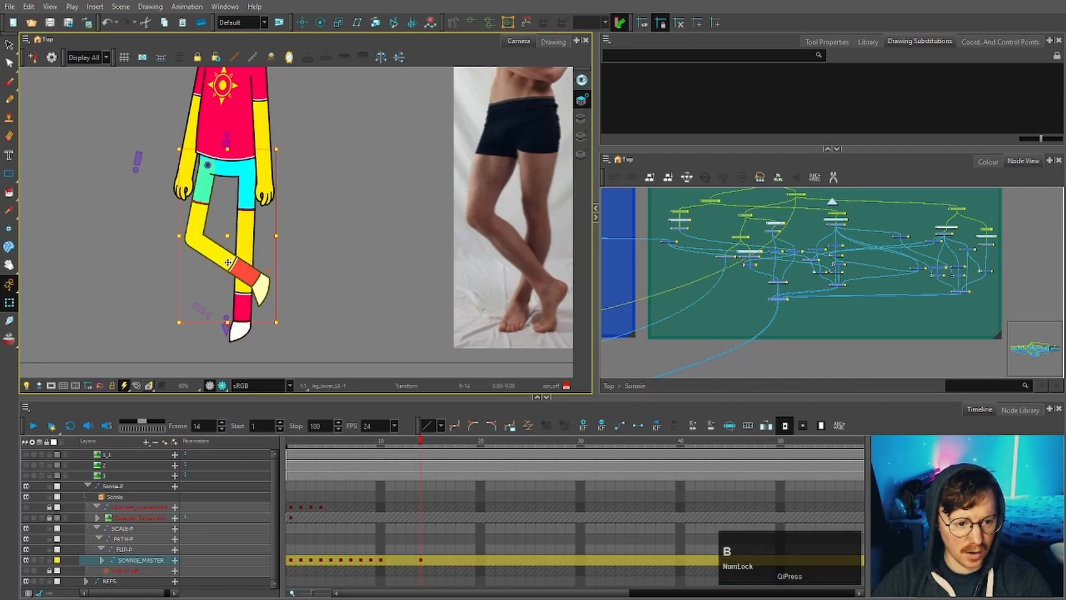
left_click_drag(219, 260, 223, 296)
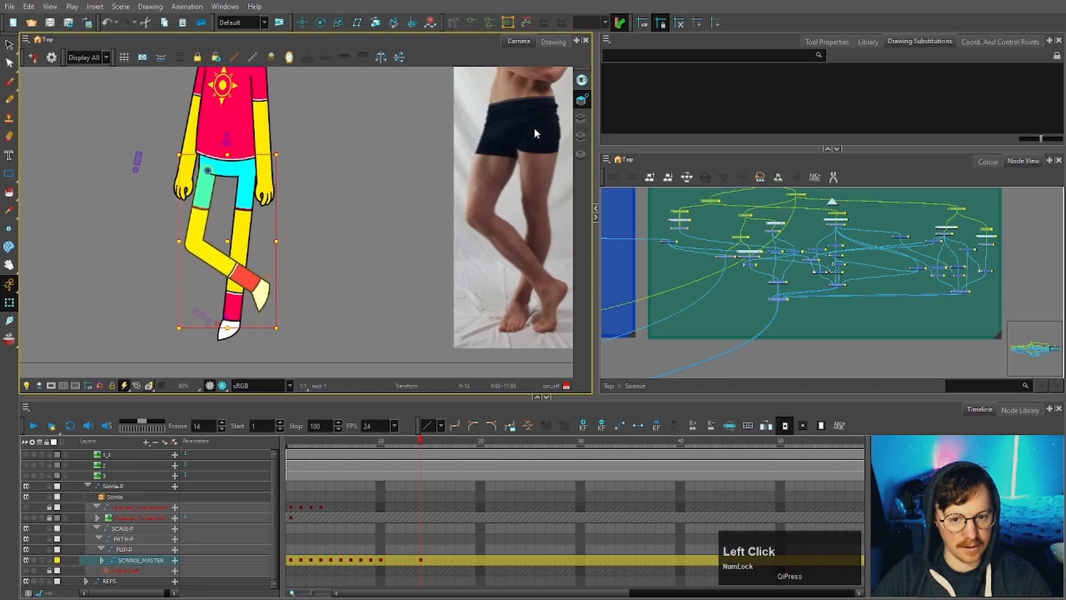
left_click(303, 315)
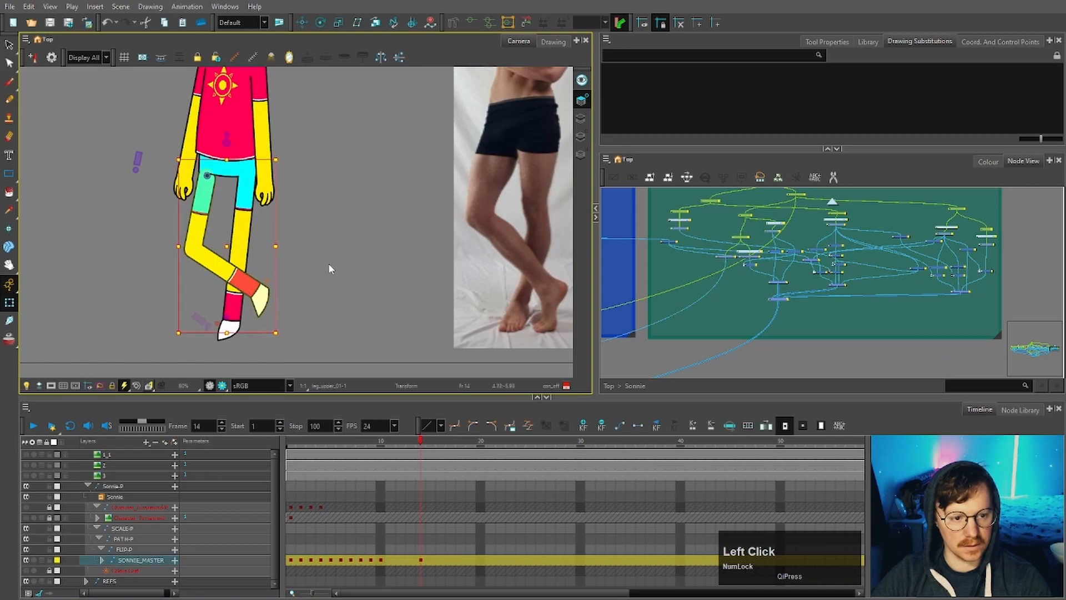
left_click(328, 263)
Select the bent leg's lower-part peg and rotate it downward at the knee so the crossing foot sits closer to the standing foot
left_click(243, 174)
scroll(243, 174, "up", 3)
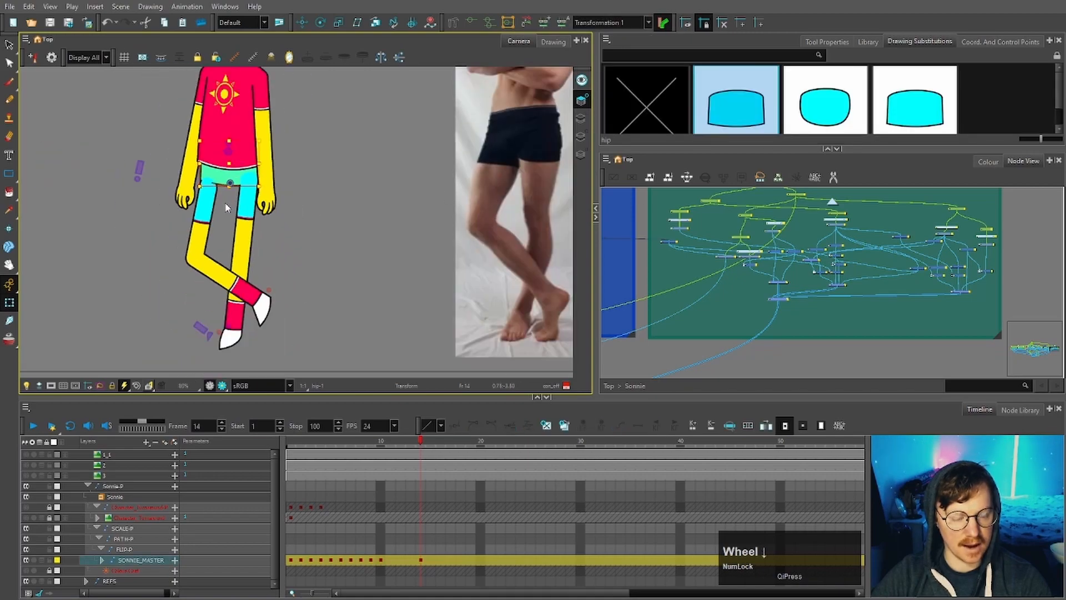
key("b")
key("b")
key("b")
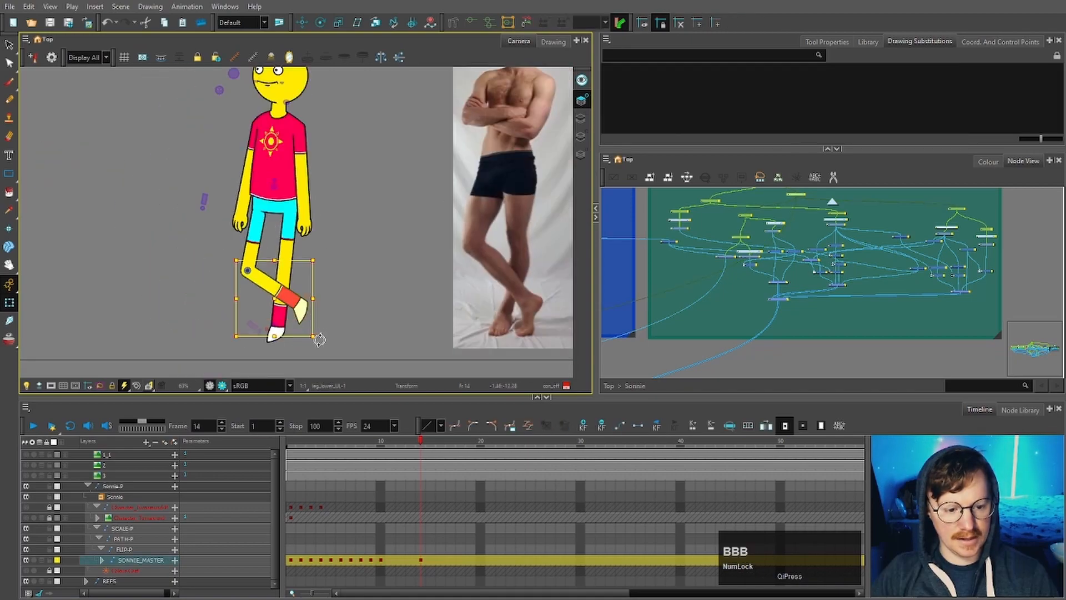
left_click_drag(319, 340, 298, 359)
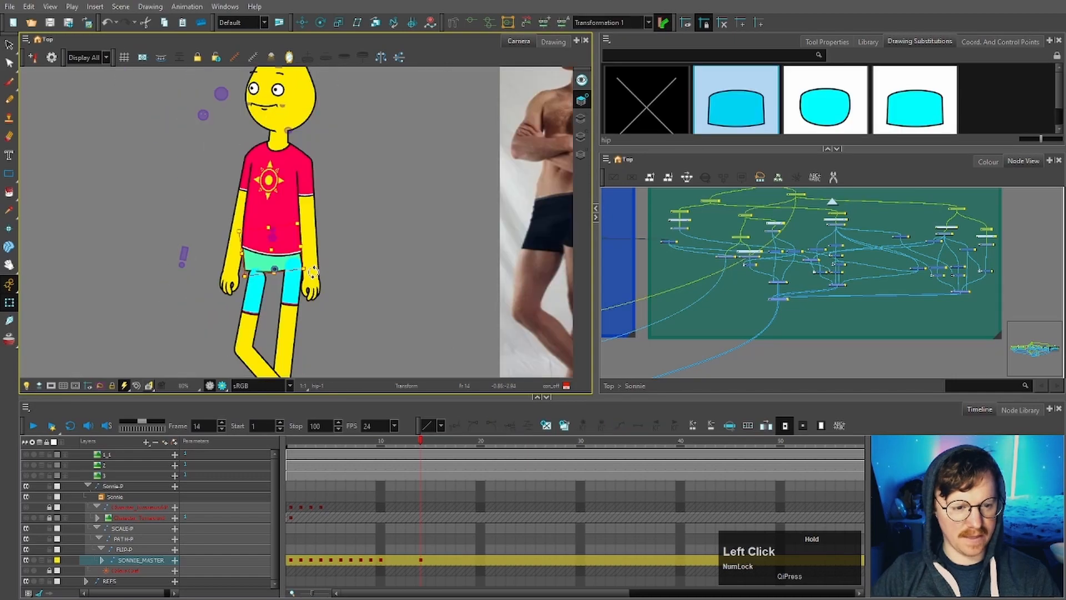
Tilt the hip piece and move it slightly down over the tops of both legs
scroll(274, 262, "up", 3)
left_click_drag(281, 261, 280, 273)
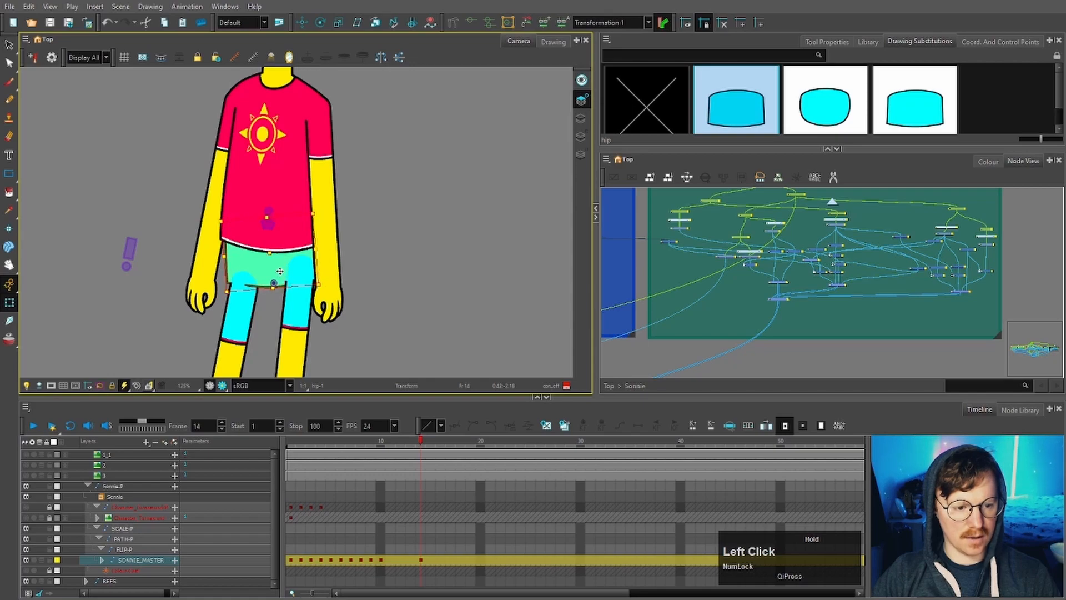
scroll(360, 294, "up", 1)
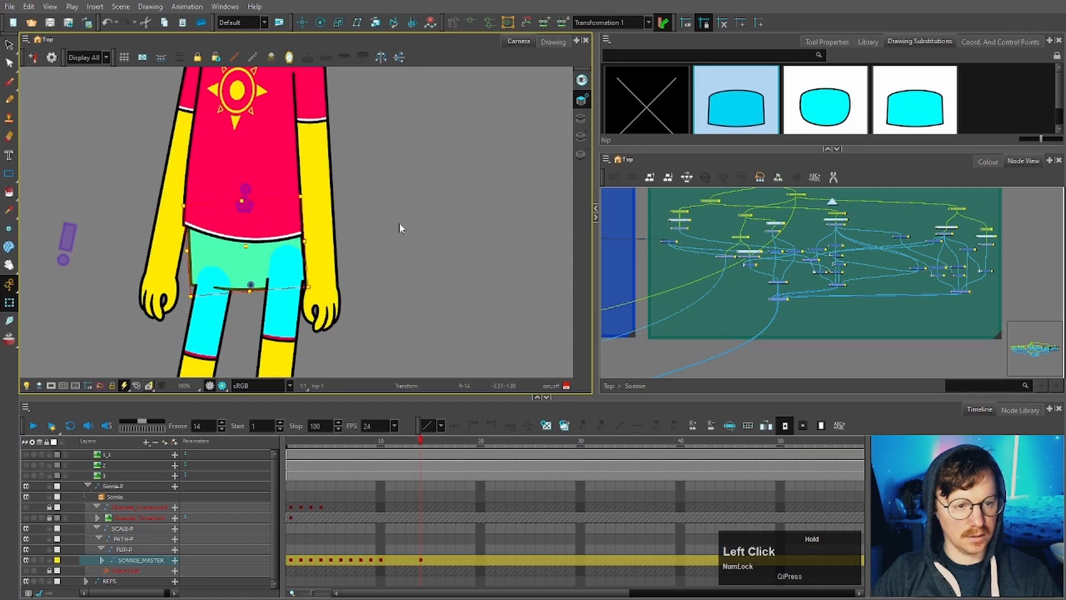
left_click(400, 228)
Show the hip's deformation controls and adjust its lower left-hand corner point to line up with the bent leg's outer edge
left_click(238, 261)
left_click(471, 22)
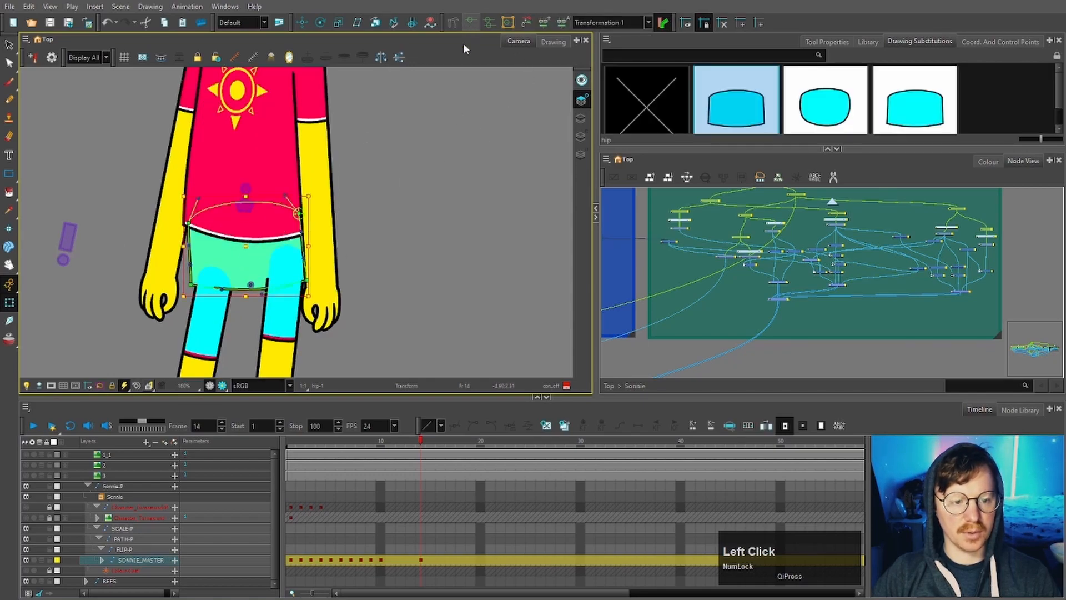
left_click(300, 214)
scroll(192, 284, "up", 2)
left_click_drag(190, 284, 197, 285)
scroll(397, 209, "down", 2)
left_click(397, 234)
Select the right-hand lower arm's parent peg and rotate it outward at the elbow, away from the hip
key("b")
key("b")
key("b")
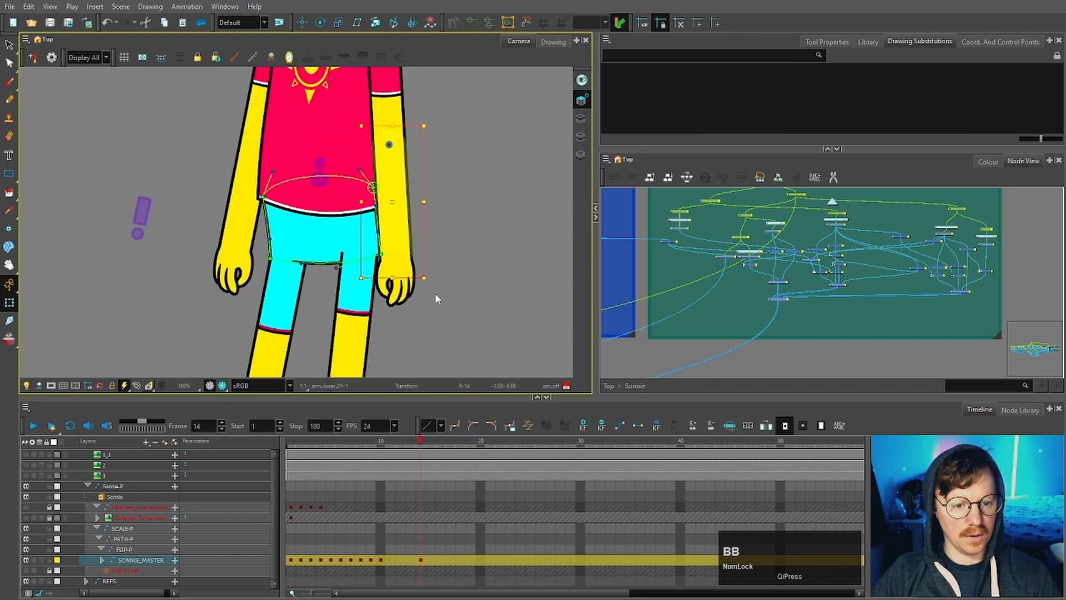
left_click_drag(432, 315, 497, 250)
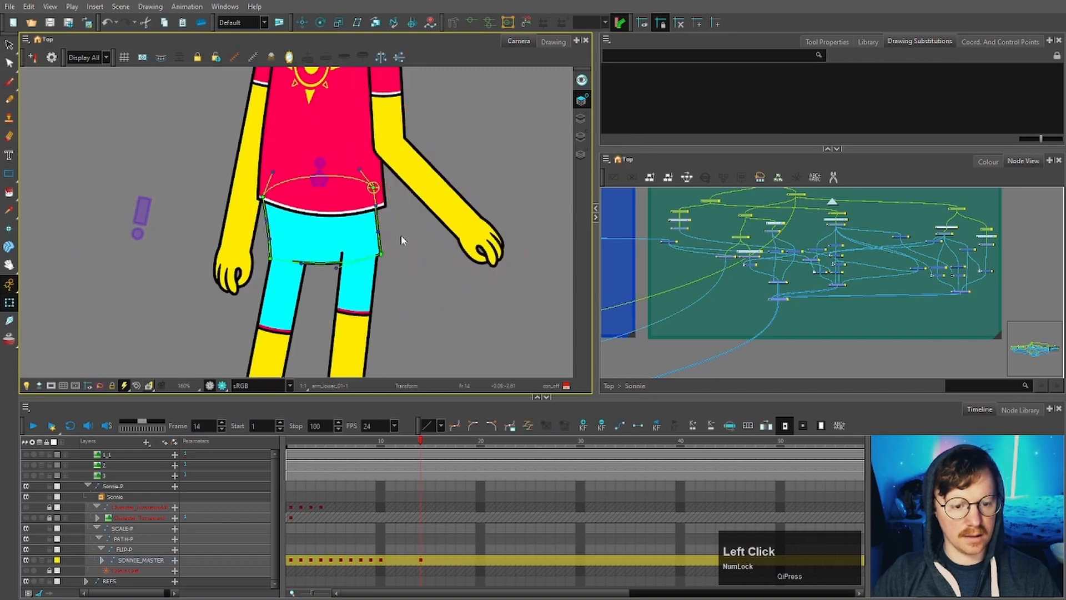
Move the hip's lower right-hand deformation point inward and reshape its curve handle to round the hip's outer edge
scroll(377, 238, "up", 3)
left_click_drag(377, 283, 367, 285)
left_click_drag(362, 242, 382, 222)
Show the torso's deformation controls, pull the shirt hem's left-hand corner down and adjust its handle to slant the hem
left_click(286, 176)
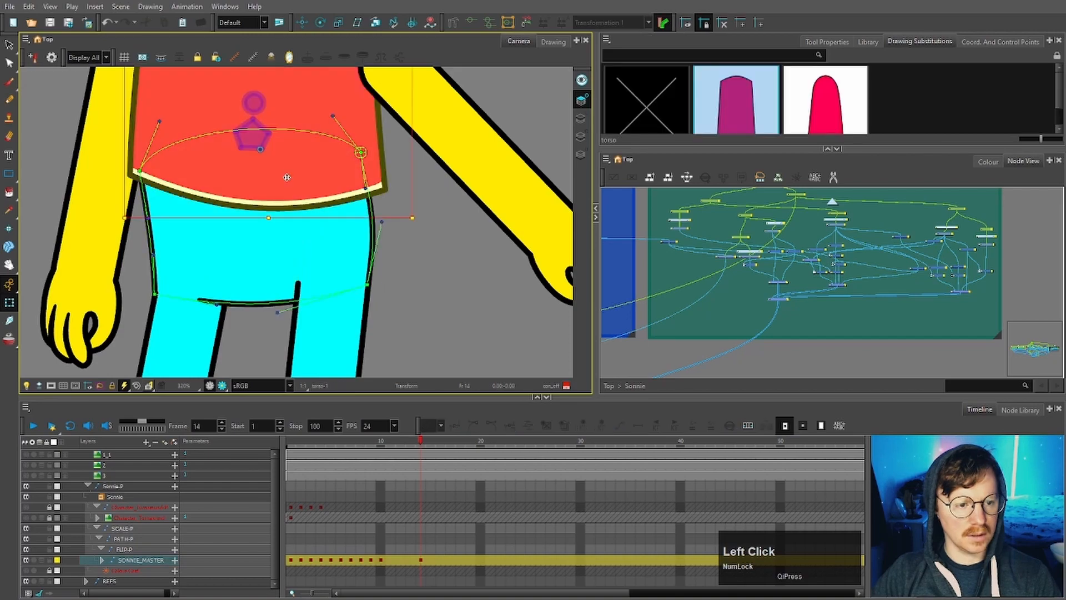
left_click(470, 23)
left_click(484, 96)
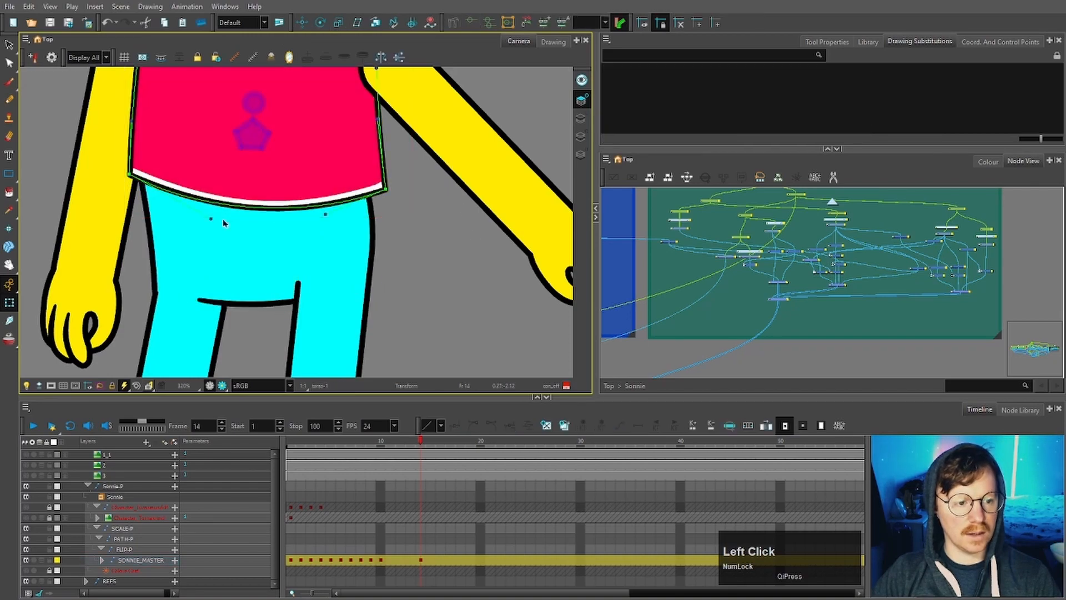
left_click_drag(130, 179, 132, 218)
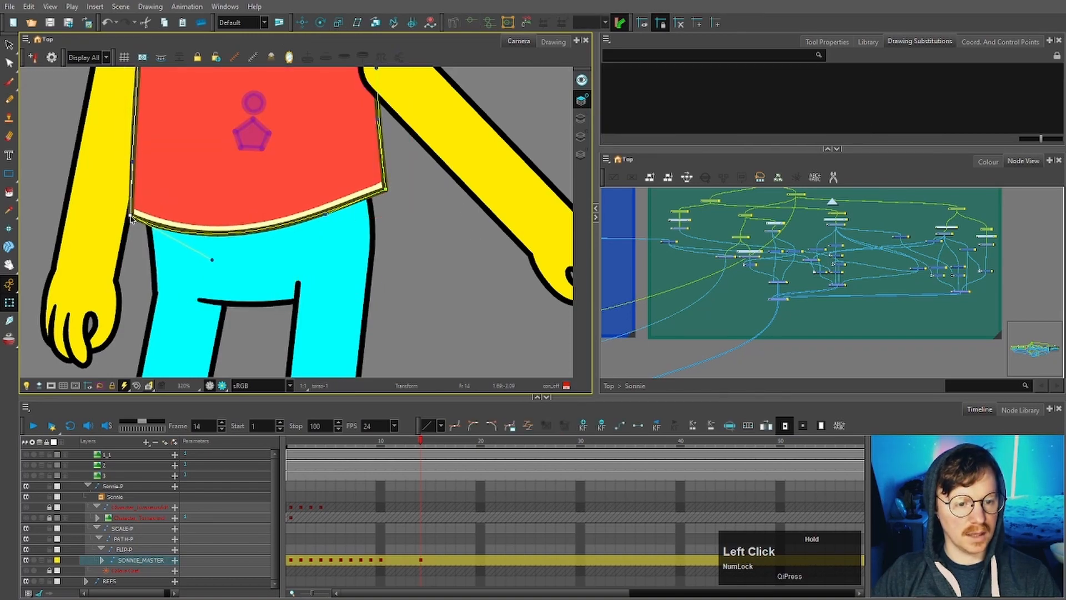
left_click_drag(213, 260, 217, 258)
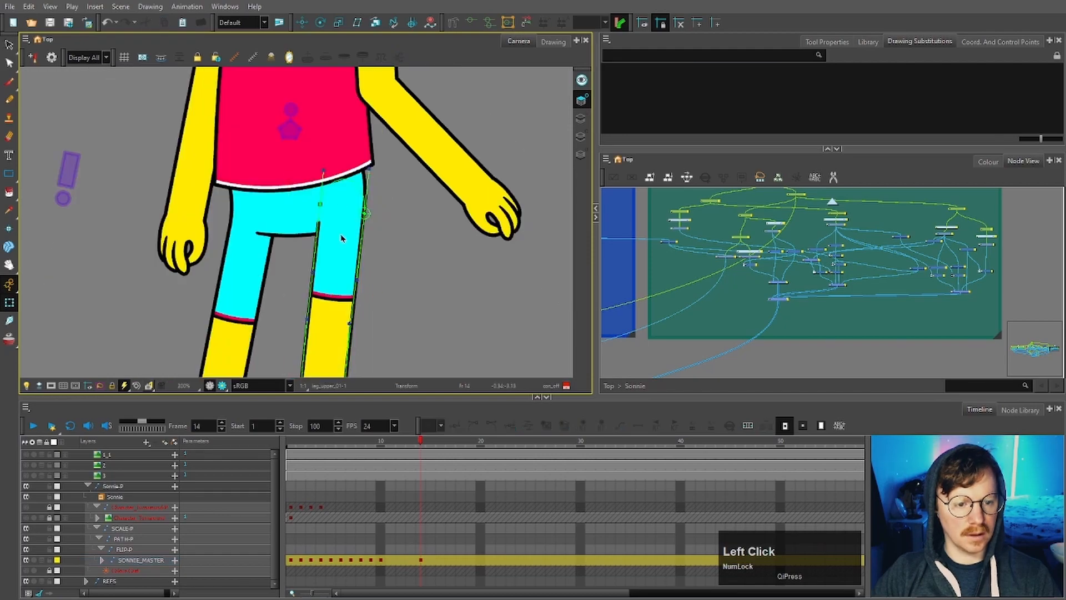
Move the standing upper leg's inner top deformation point down to clean up the overlap with the hips
scroll(340, 239, "up", 3)
left_click_drag(298, 178, 300, 201)
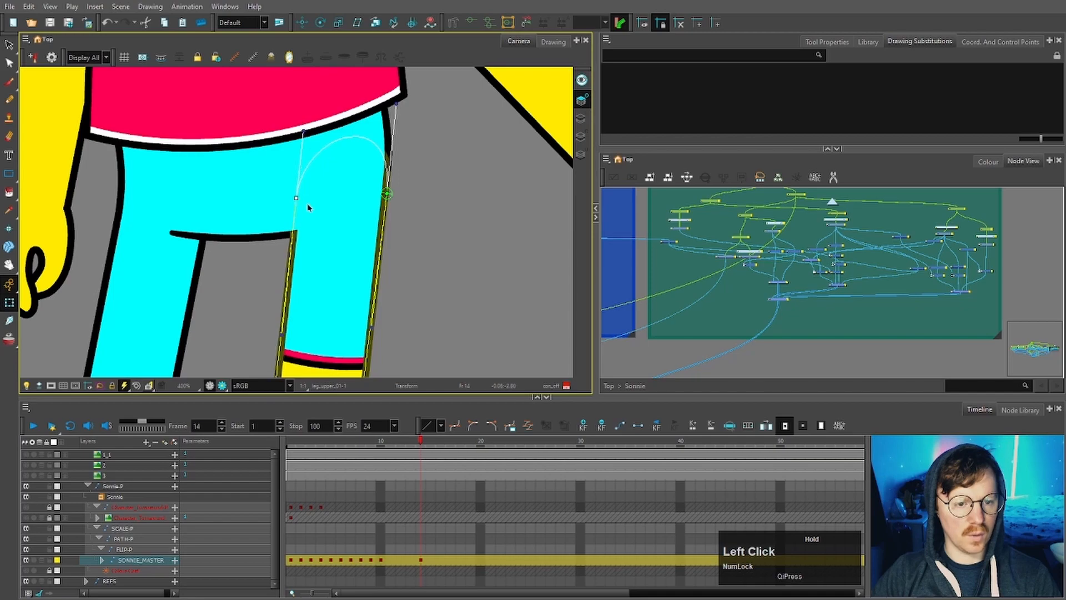
left_click(473, 253)
Copy the SONNIE_MASTER keyframe from frame 7 and paste it onto frame 13
left_click(350, 562)
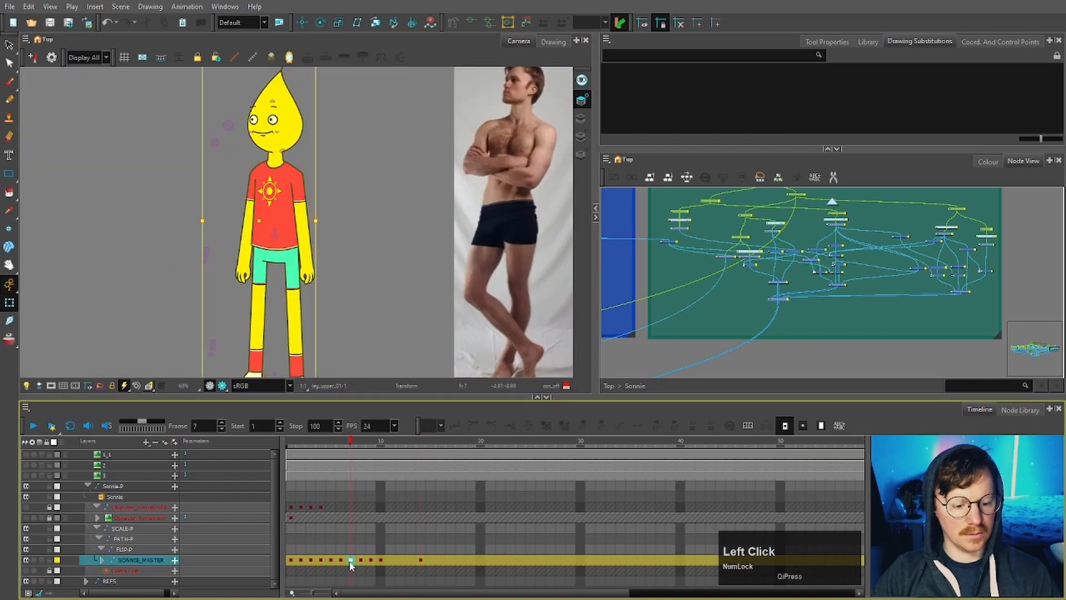
key("ctrl+c")
left_click(410, 561)
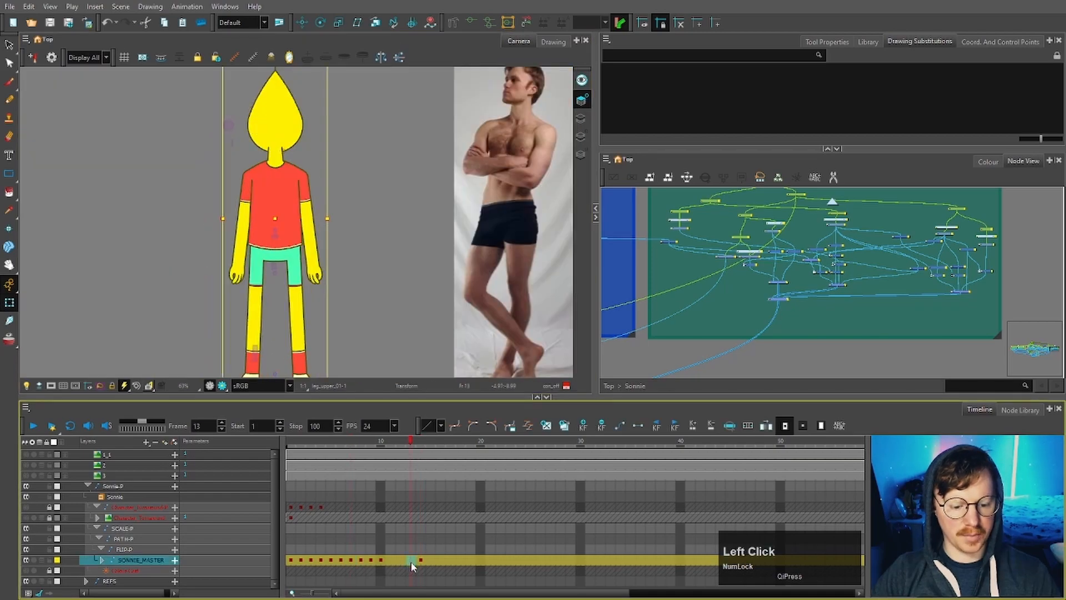
key("ctrl+v")
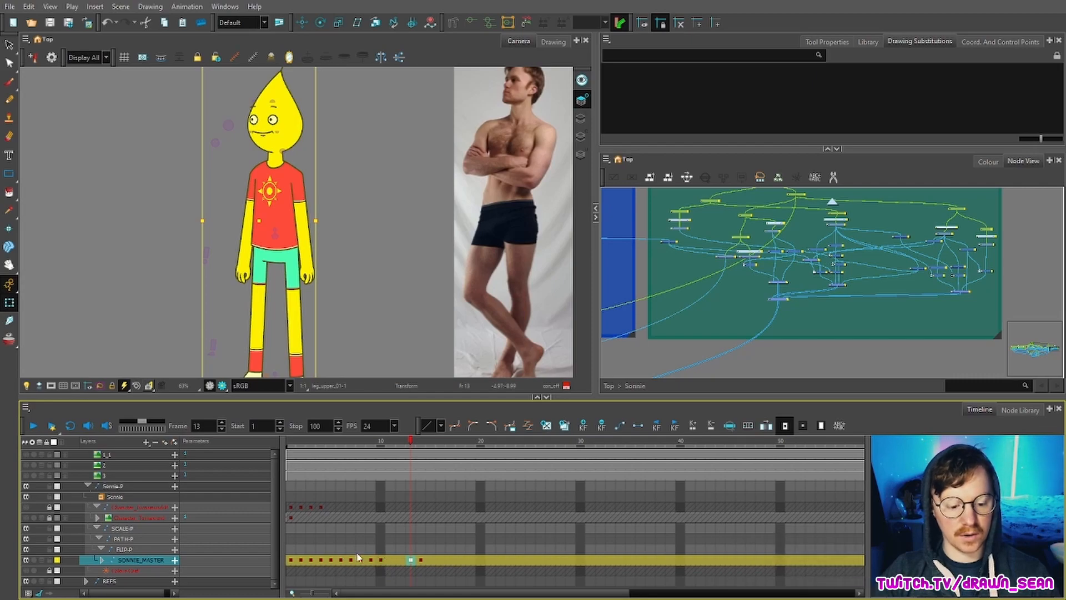
Flip back and forth between frames 13 and 14 to compare the neutral stance with the crossed-leg pose
left_click(421, 561)
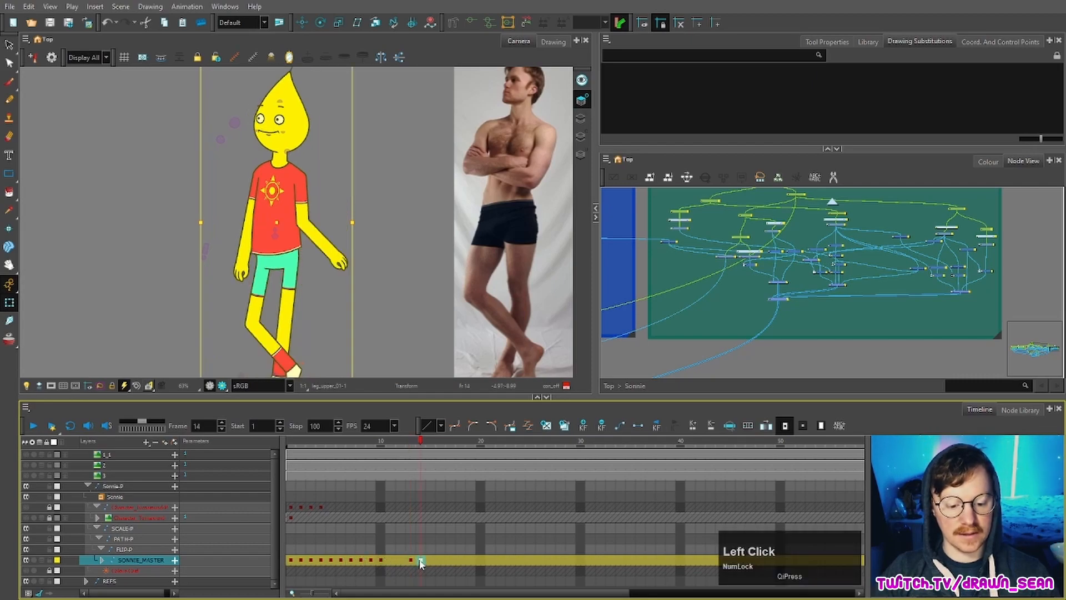
left_click(412, 560)
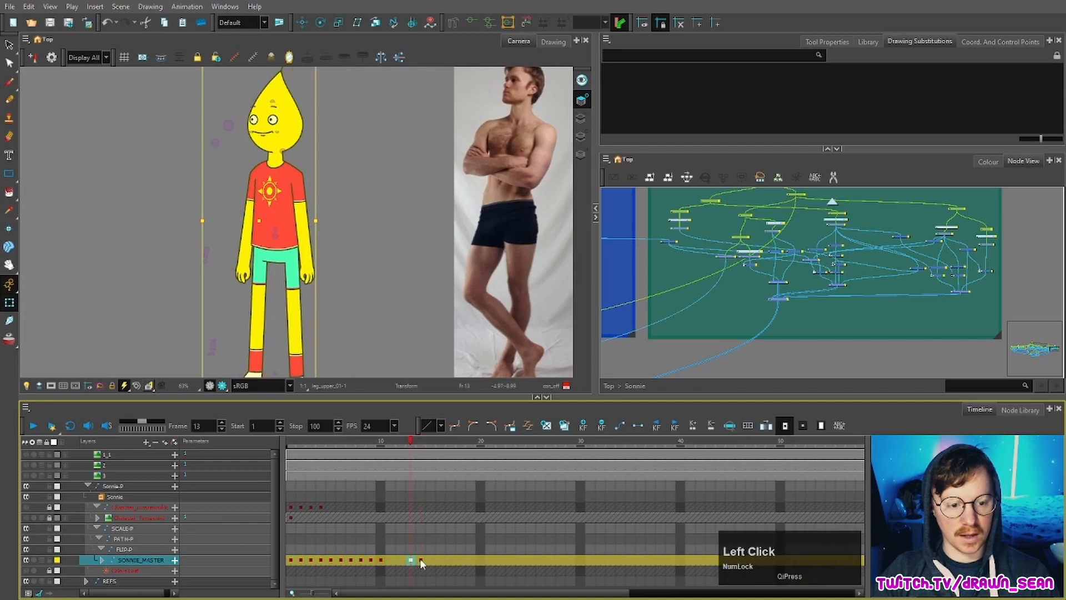
left_click(420, 560)
left_click(412, 560)
left_click(420, 560)
left_click(412, 559)
left_click(420, 560)
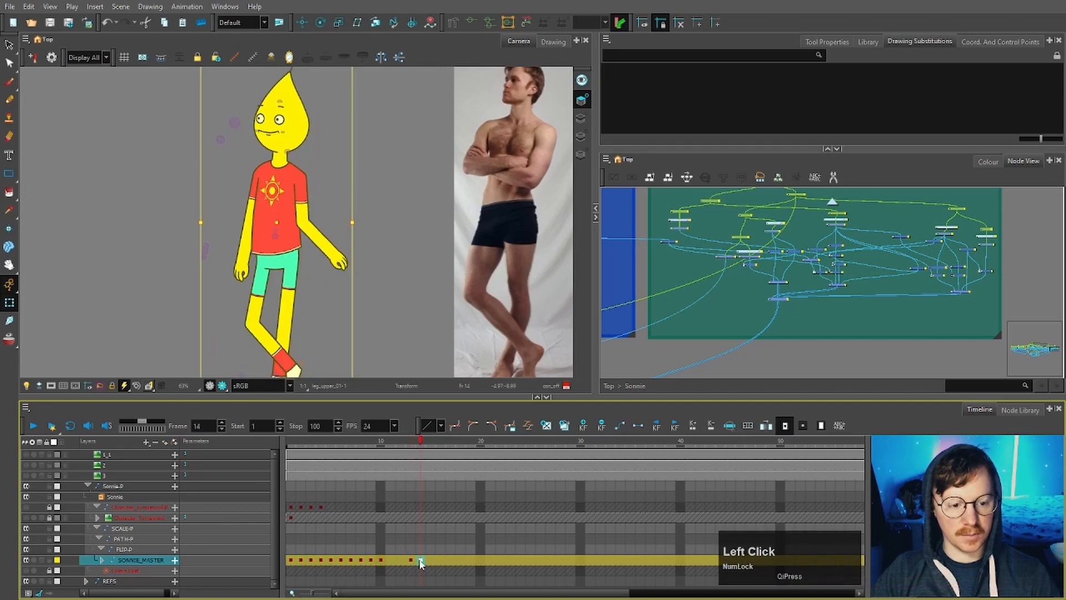
left_click(403, 561)
left_click(420, 442)
key("comma")
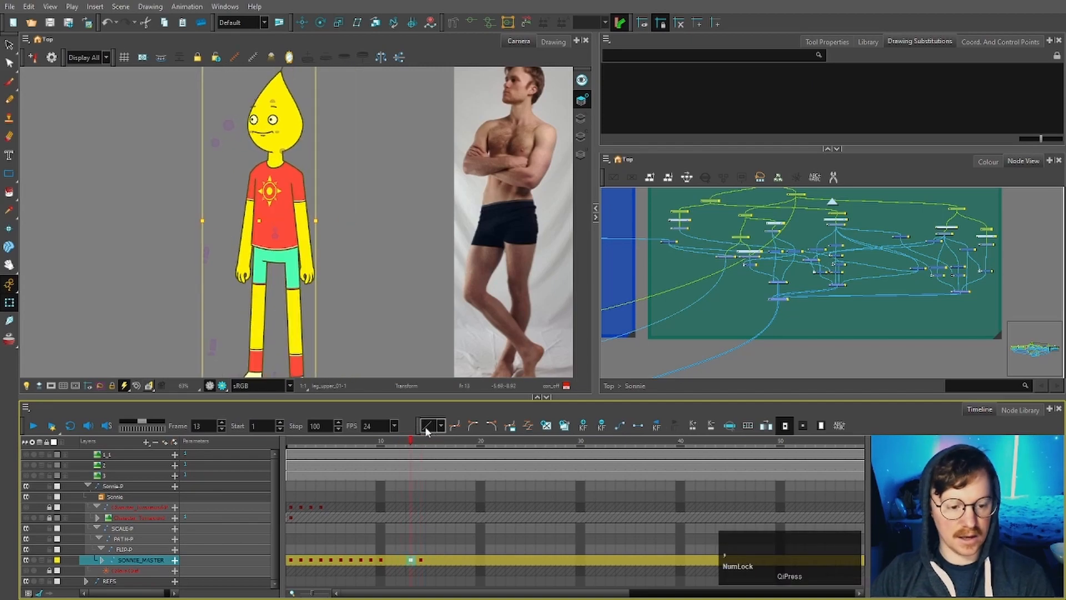
key("period")
key("comma")
key("period")
key("comma")
scroll(378, 285, "down", 3)
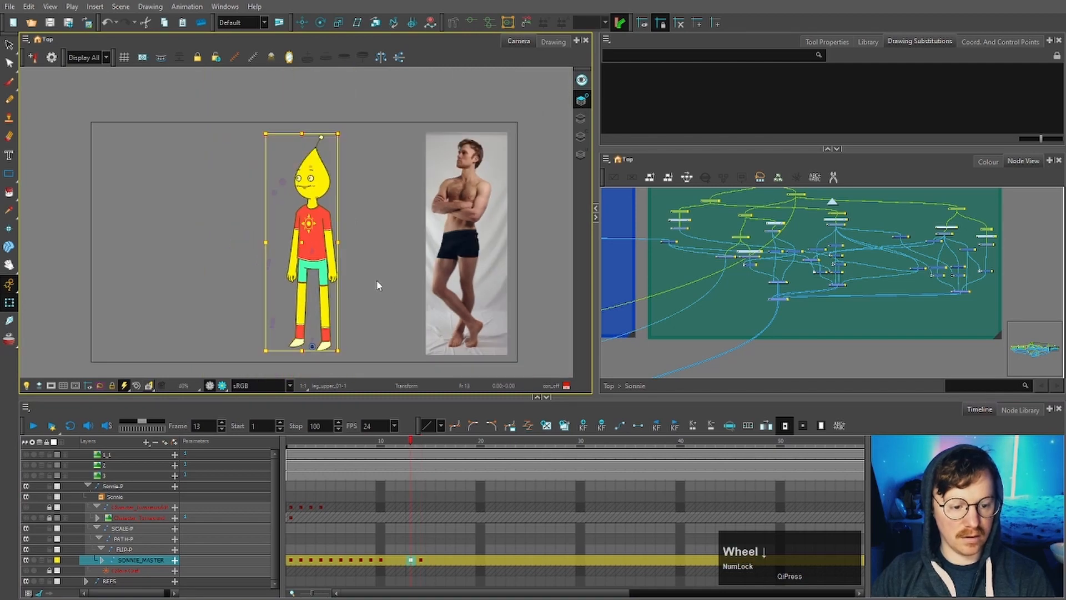
key("period")
key("comma")
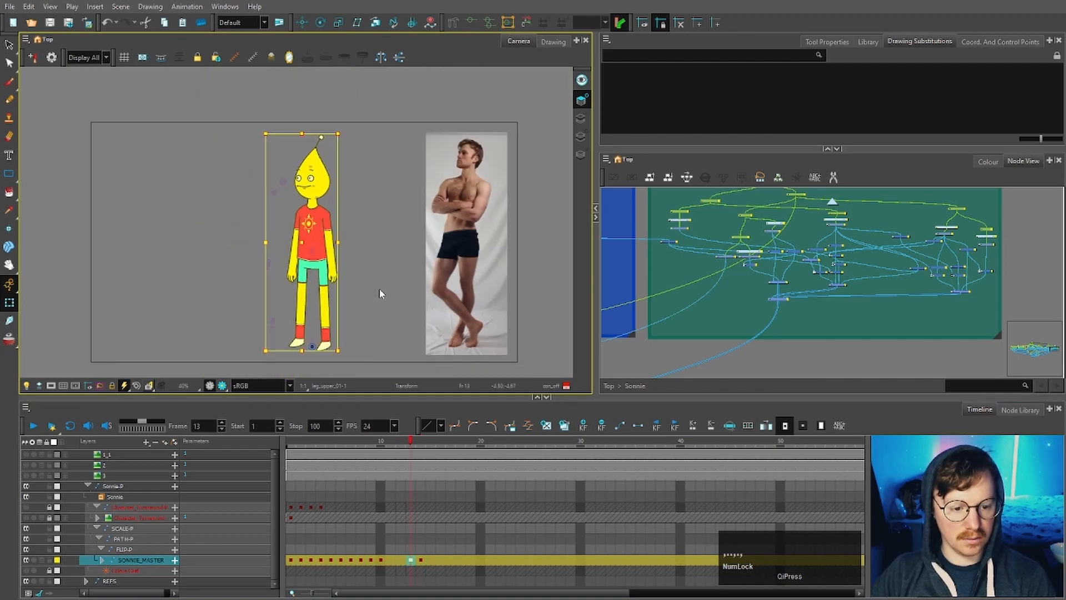
key("period")
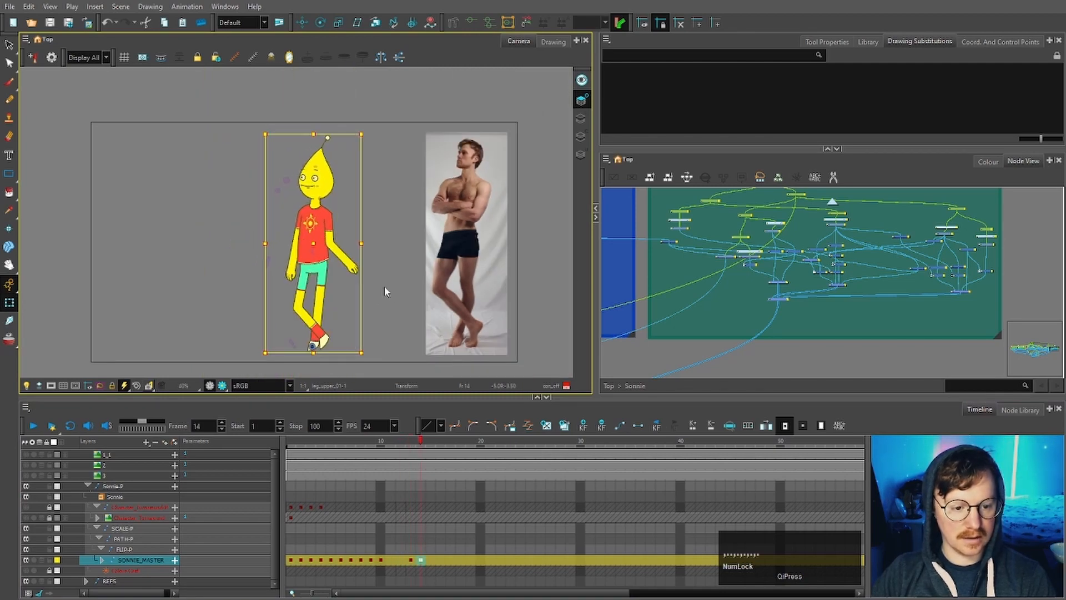
key("comma")
key("period")
key("comma")
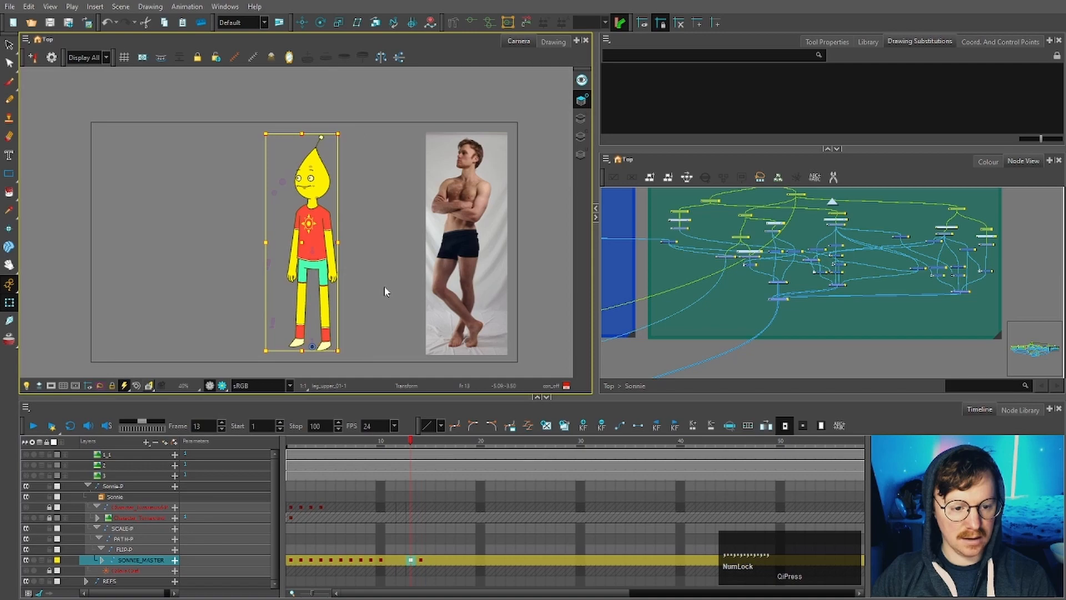
Compare frames 13 and 14, and examine the hips and the crossing lower leg on frame 14 against the reference photo
key("period")
key("comma")
scroll(311, 296, "up", 3)
key("period")
key("Up")
key("Up")
key("Up")
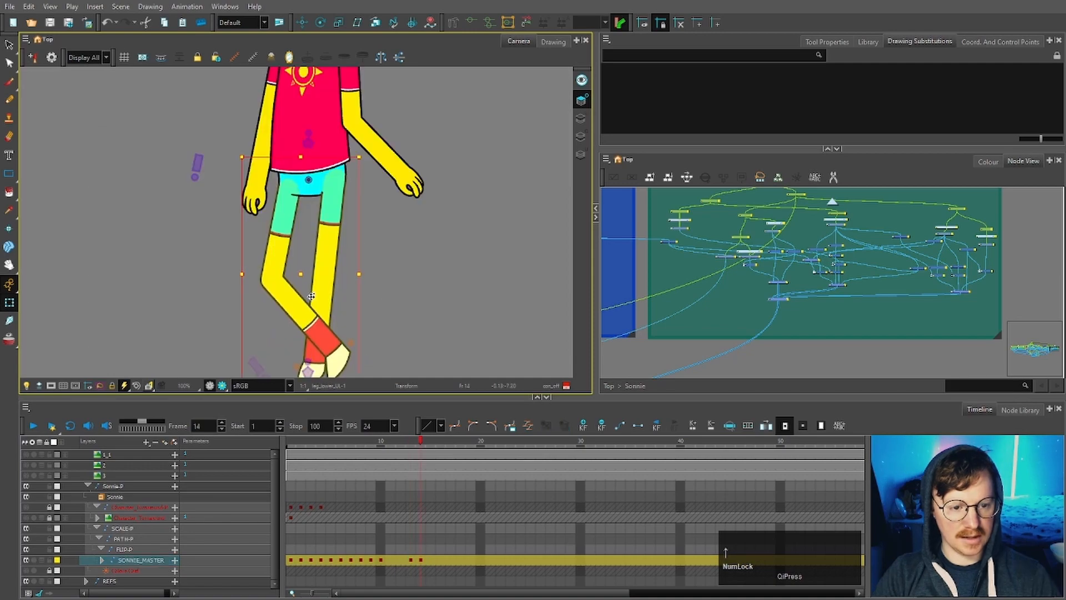
left_click(308, 191)
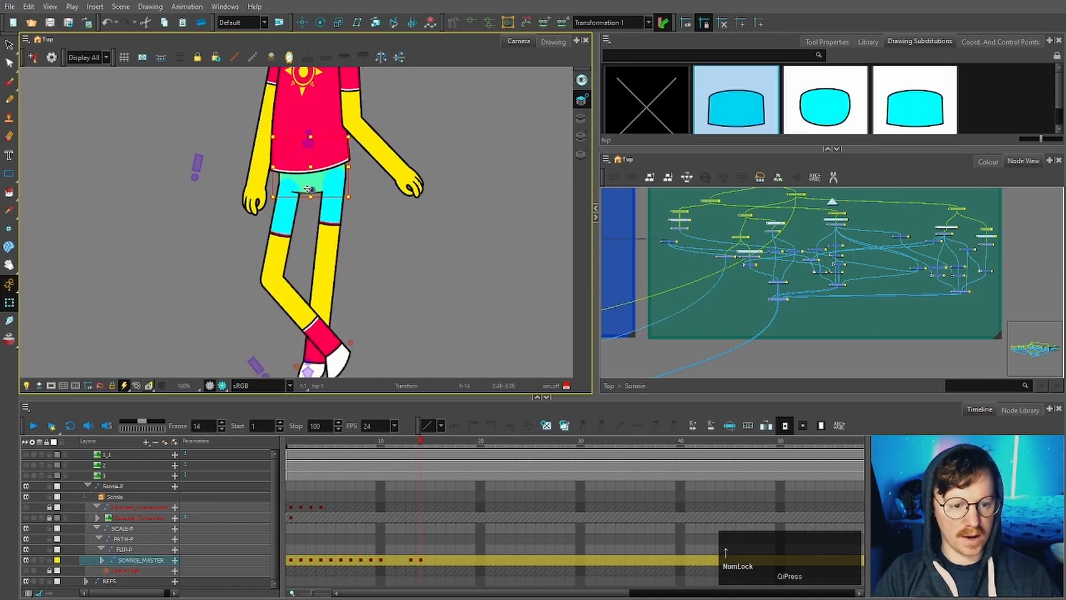
left_click(478, 286)
scroll(382, 294, "down", 3)
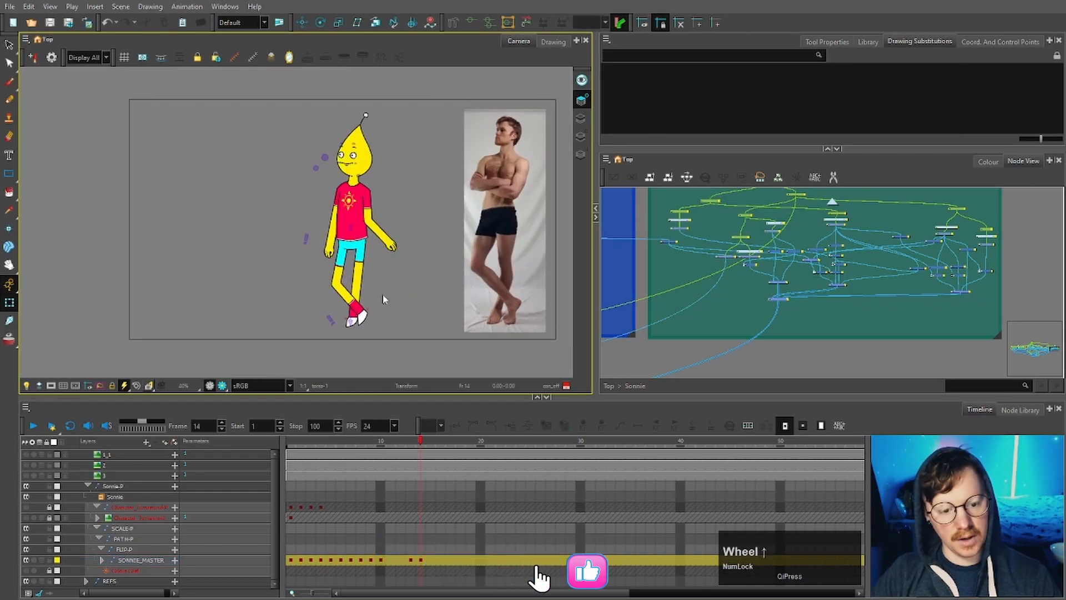
scroll(356, 301, "up", 3)
left_click(356, 303)
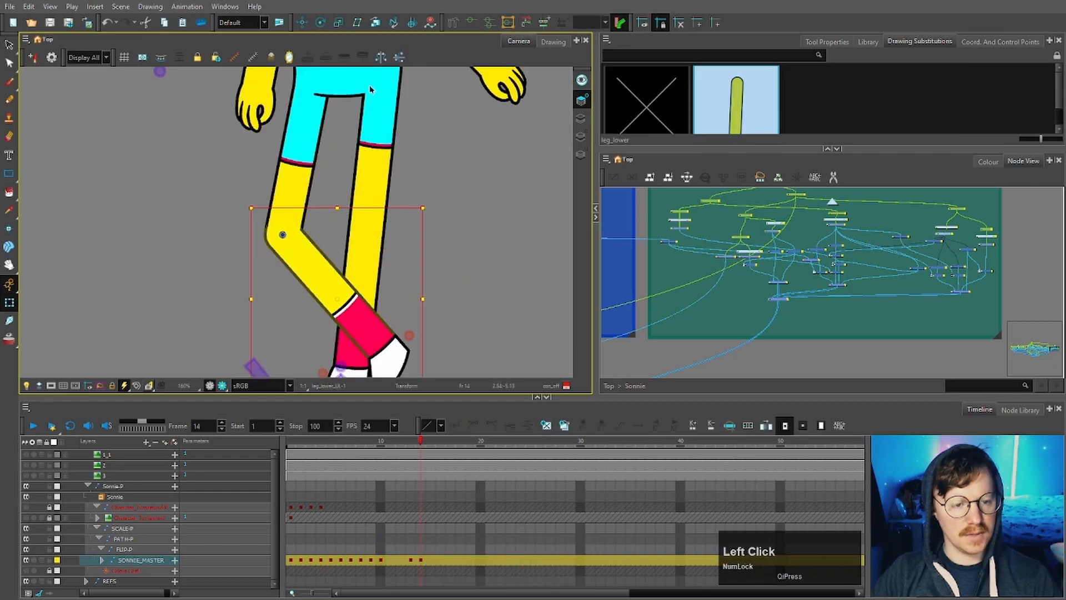
left_click(317, 192)
scroll(317, 191, "down", 3)
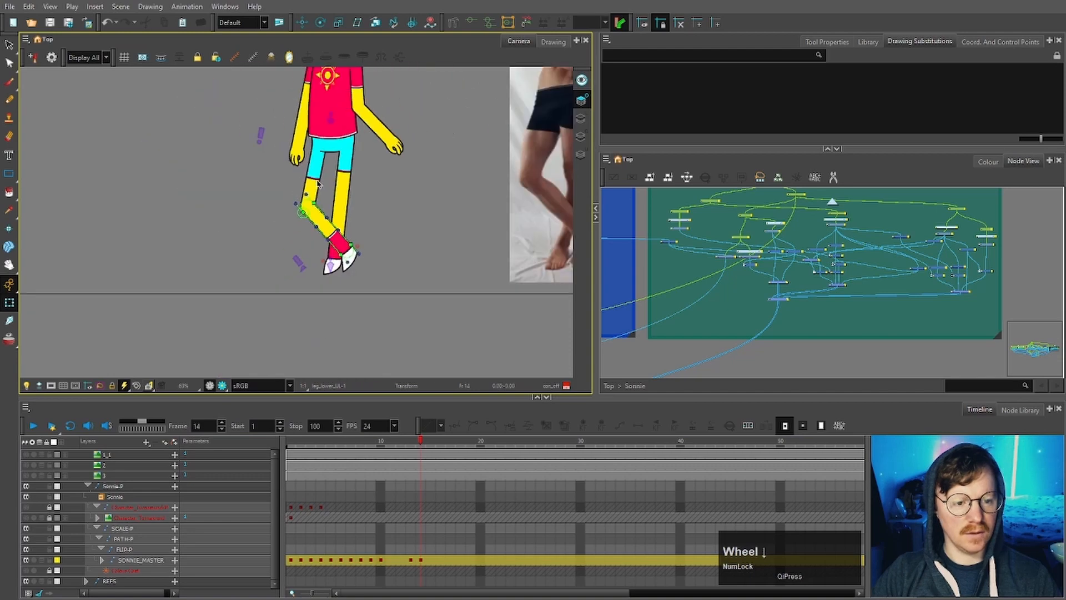
left_click(375, 201)
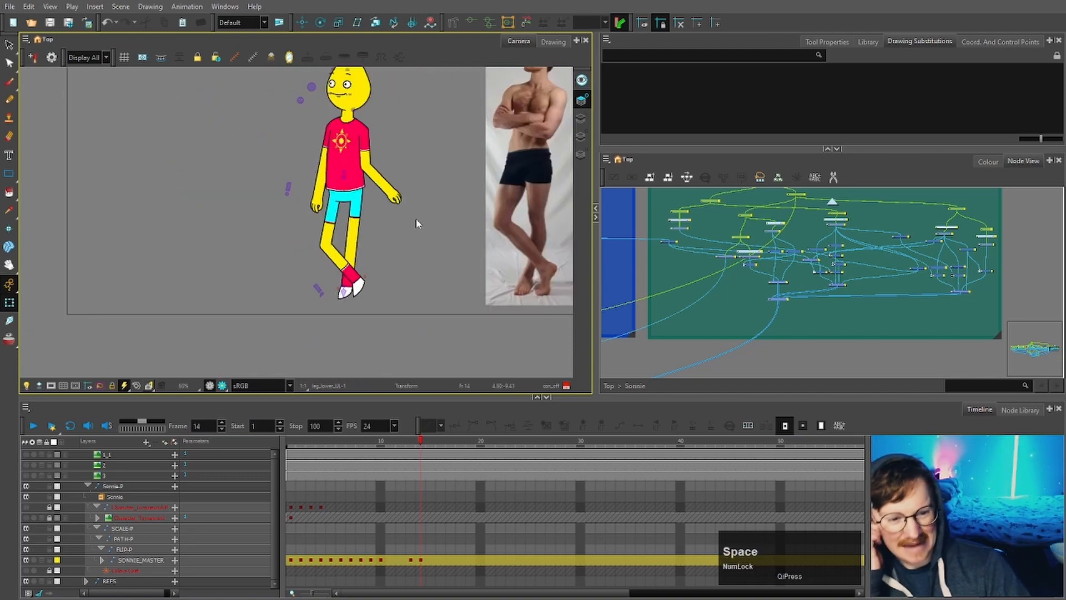
Show the standing upper leg's deformation controls and turn on the Transform tool's Control Selection Mode
scroll(327, 218, "up", 3)
left_click(411, 250)
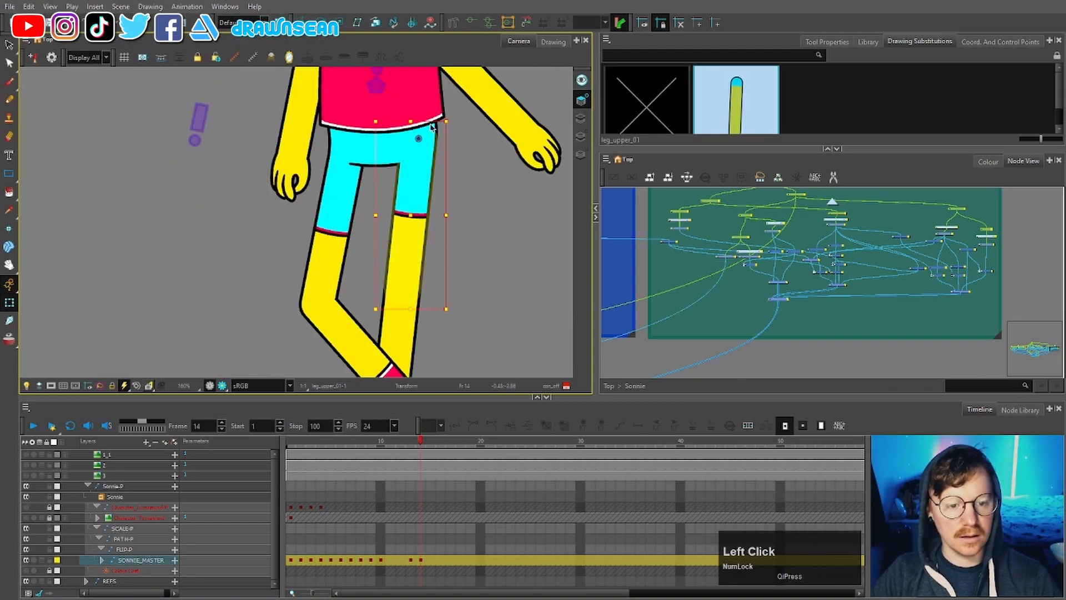
left_click(502, 202)
scroll(444, 205, "up", 2)
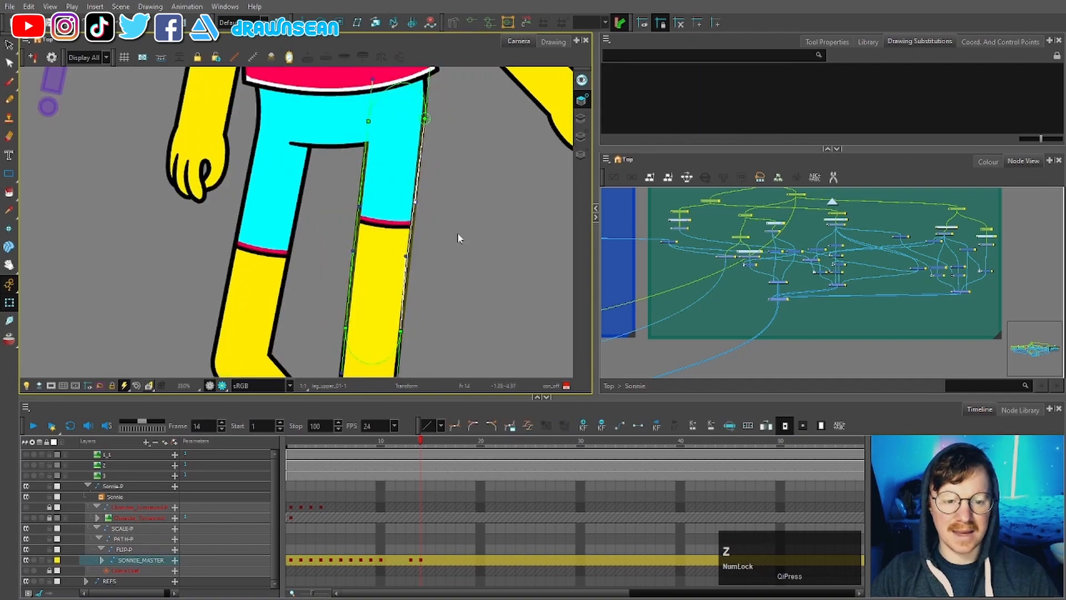
left_click(808, 184)
left_click(828, 42)
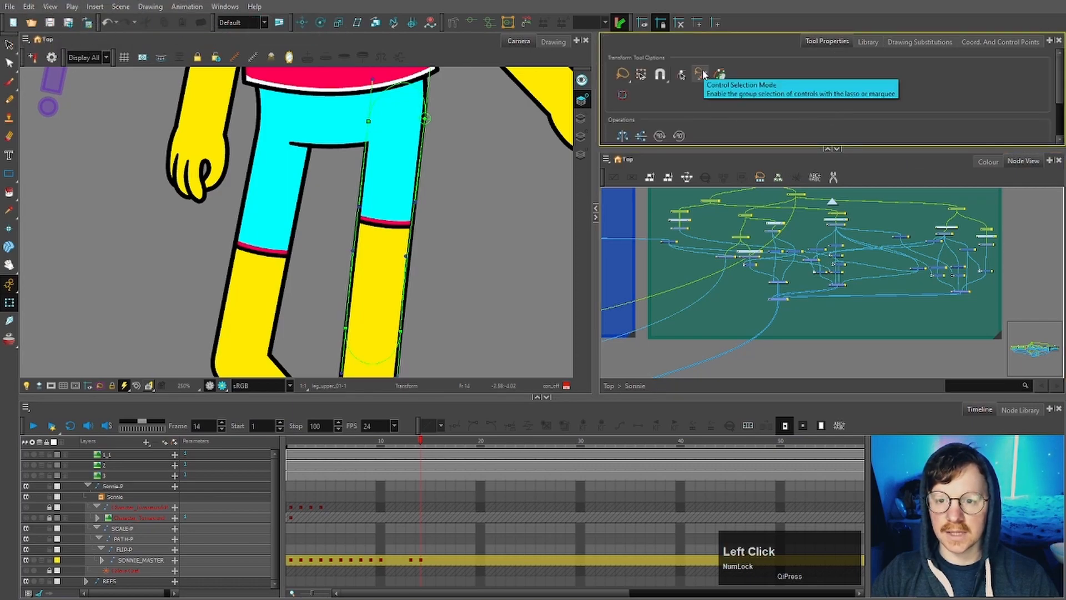
left_click(702, 74)
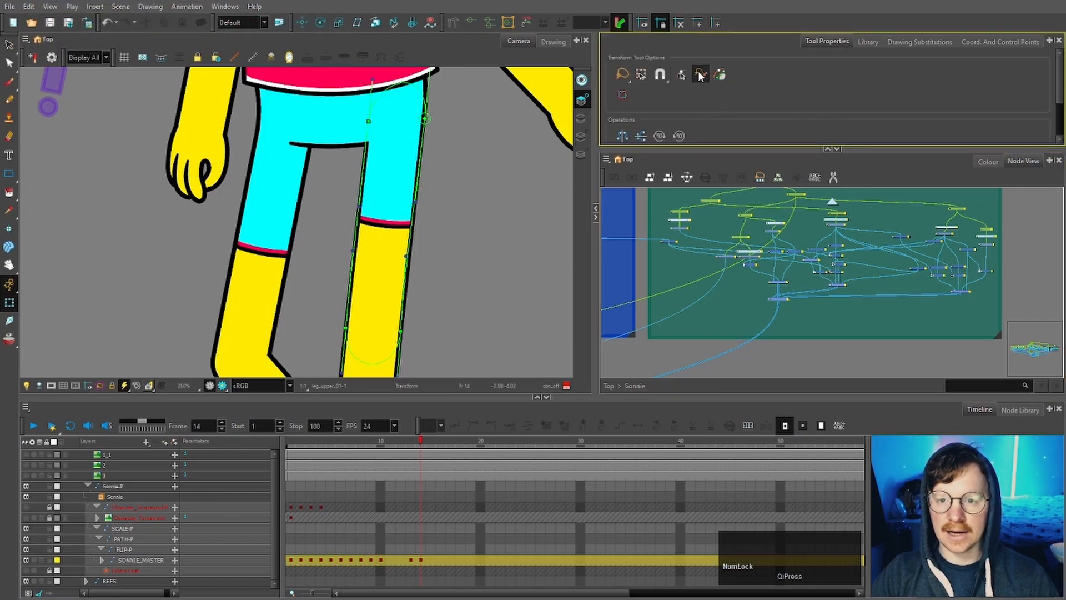
Lasso the standing upper leg's middle deformation controls and shift them outward to give the thigh a slight curve
left_click(492, 226)
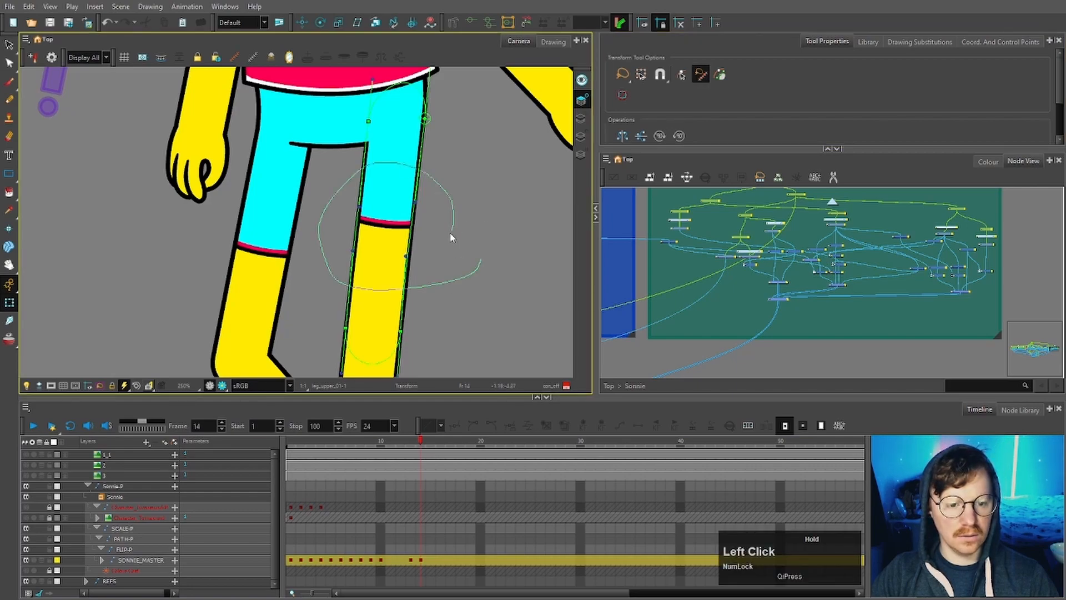
left_click_drag(451, 238, 452, 240)
left_click_drag(416, 203, 422, 208)
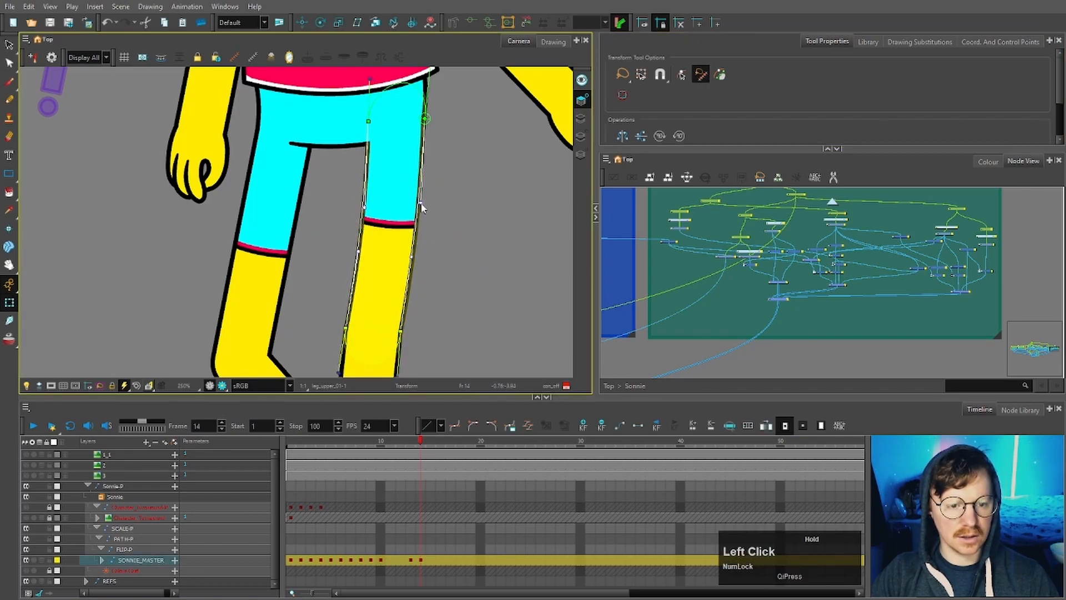
left_click(452, 234)
scroll(472, 225, "down", 4)
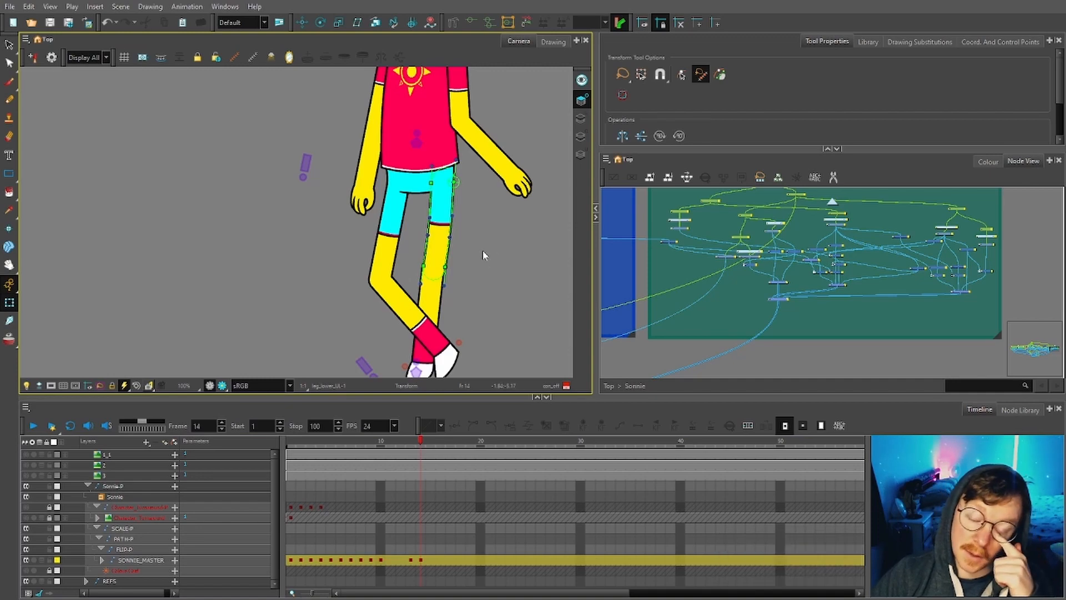
left_click(512, 254)
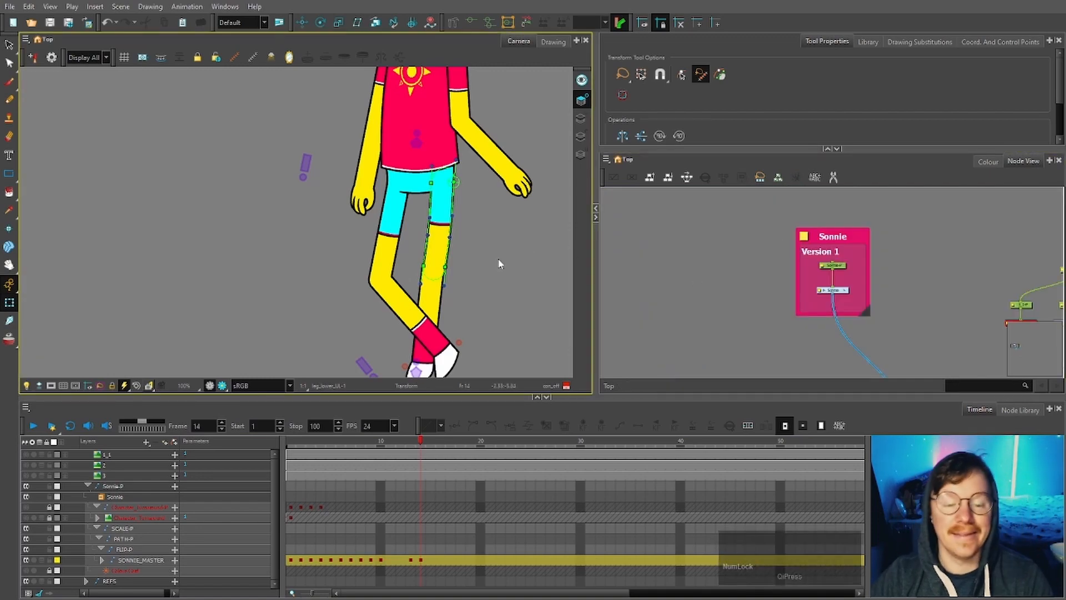
scroll(448, 261, "up", 4)
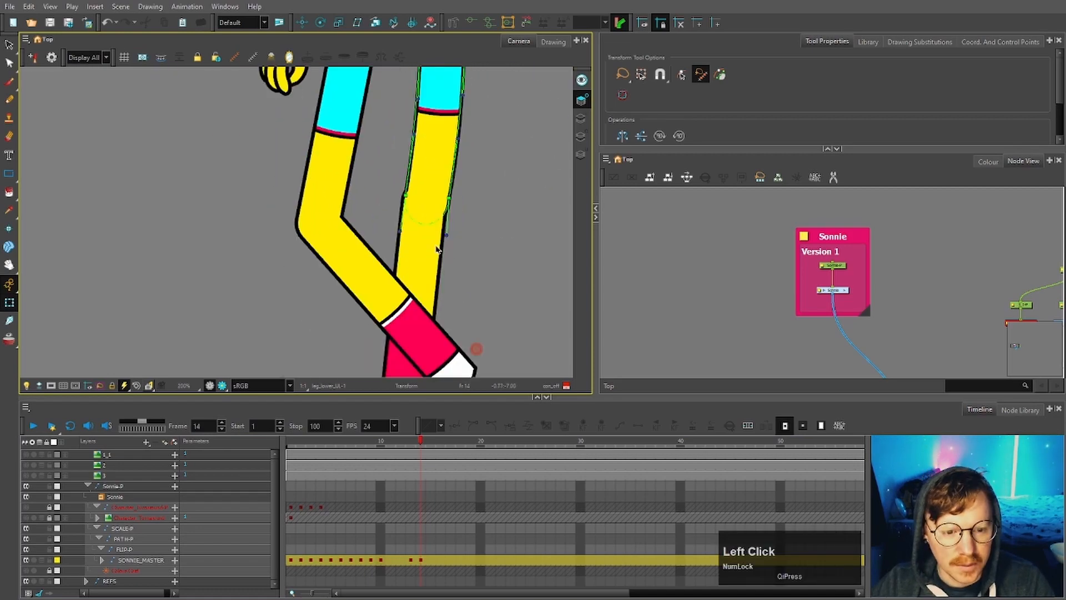
left_click(438, 246)
scroll(464, 256, "down", 4)
left_click_drag(444, 252, 422, 259)
key("ctrl+z")
key("ctrl+z")
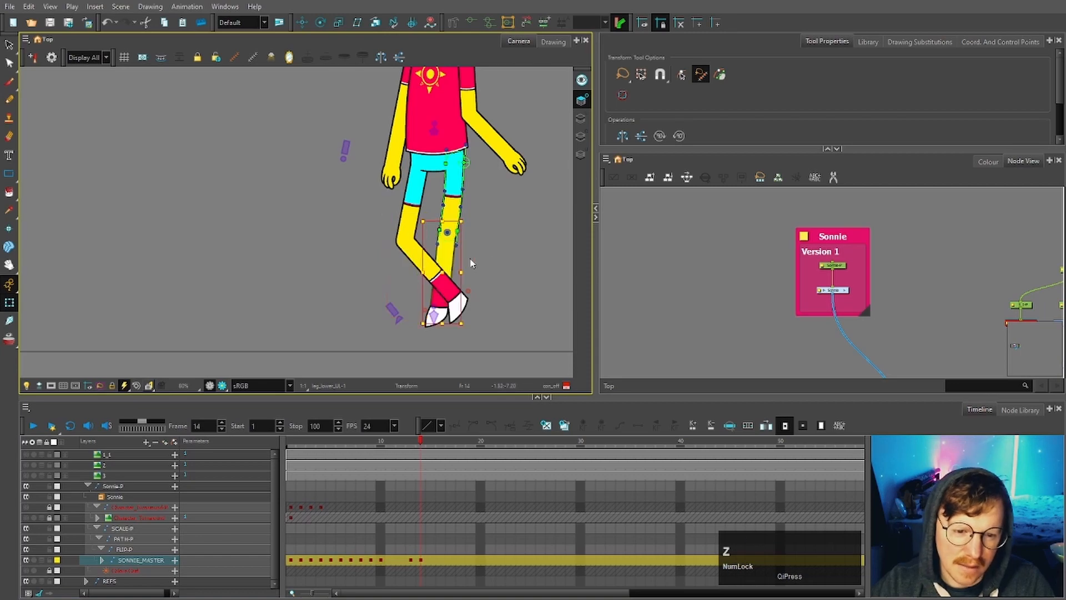
Show the standing lower leg's deformation controls, lasso the middle ones and nudge them outward to continue the leg's curve
scroll(476, 269, "up", 3)
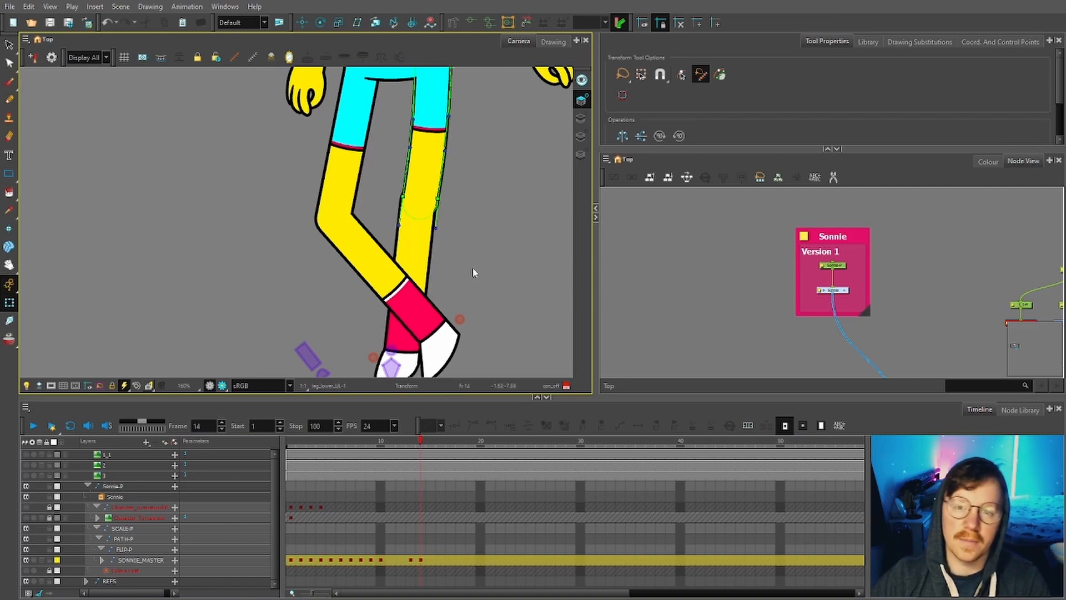
scroll(474, 272, "down", 3)
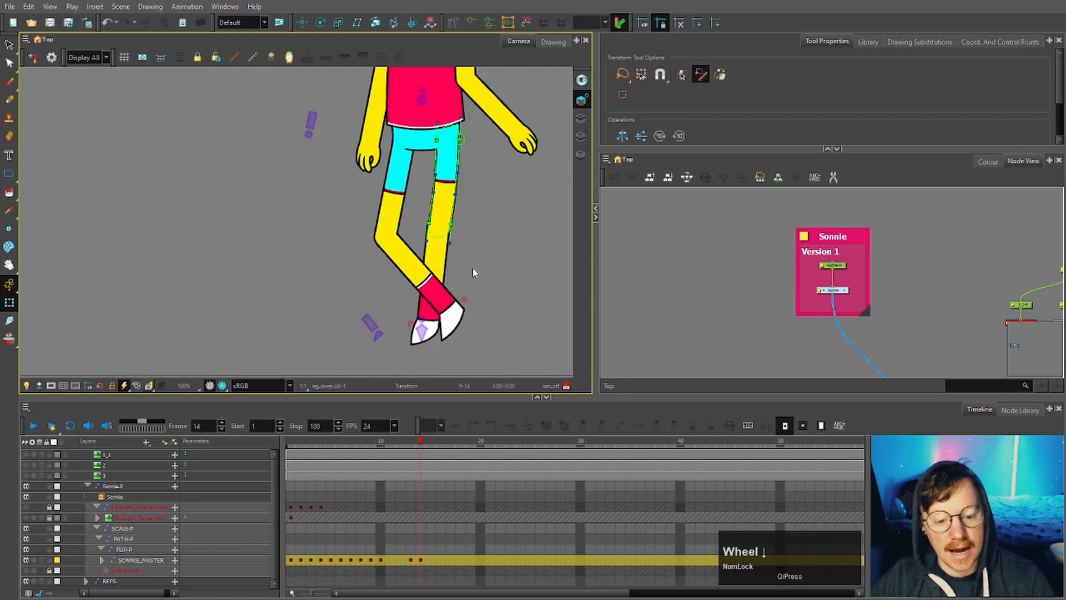
scroll(474, 240, "up", 3)
left_click(468, 22)
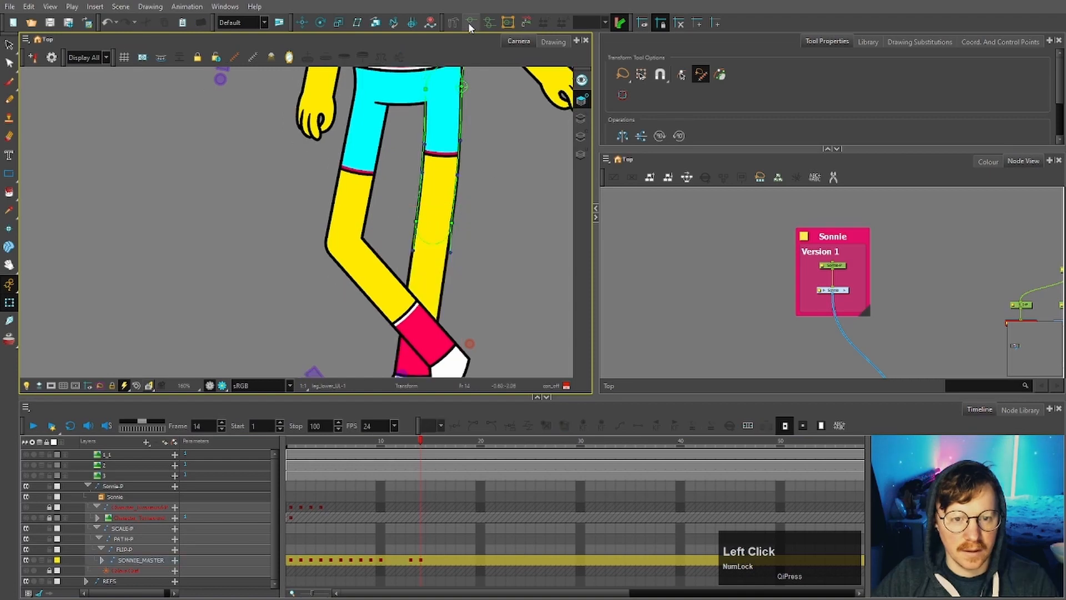
scroll(471, 317, "up", 1)
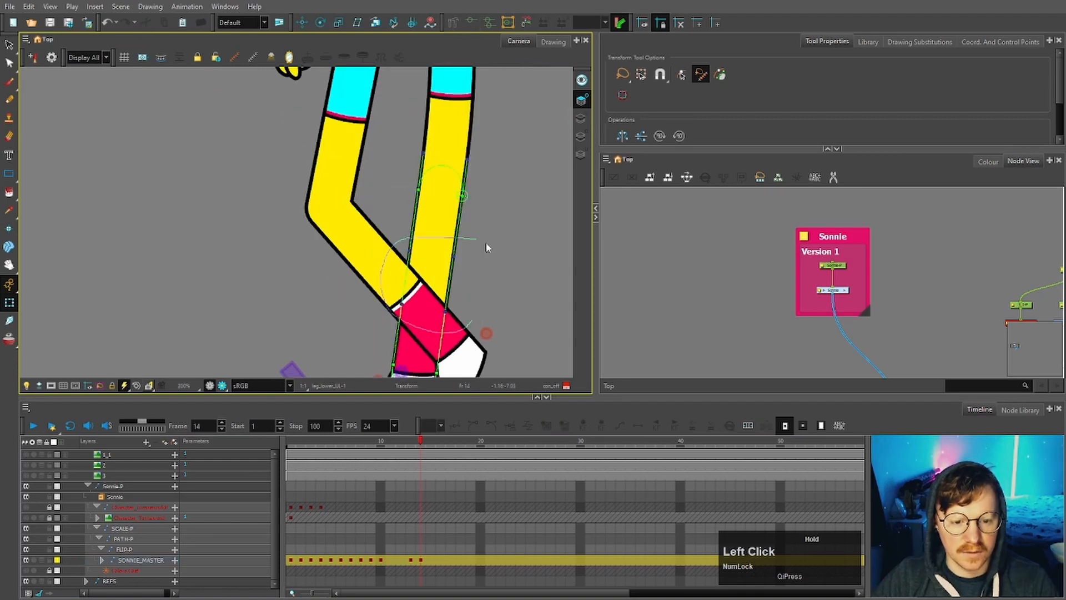
left_click(458, 258)
left_click_drag(453, 254, 455, 254)
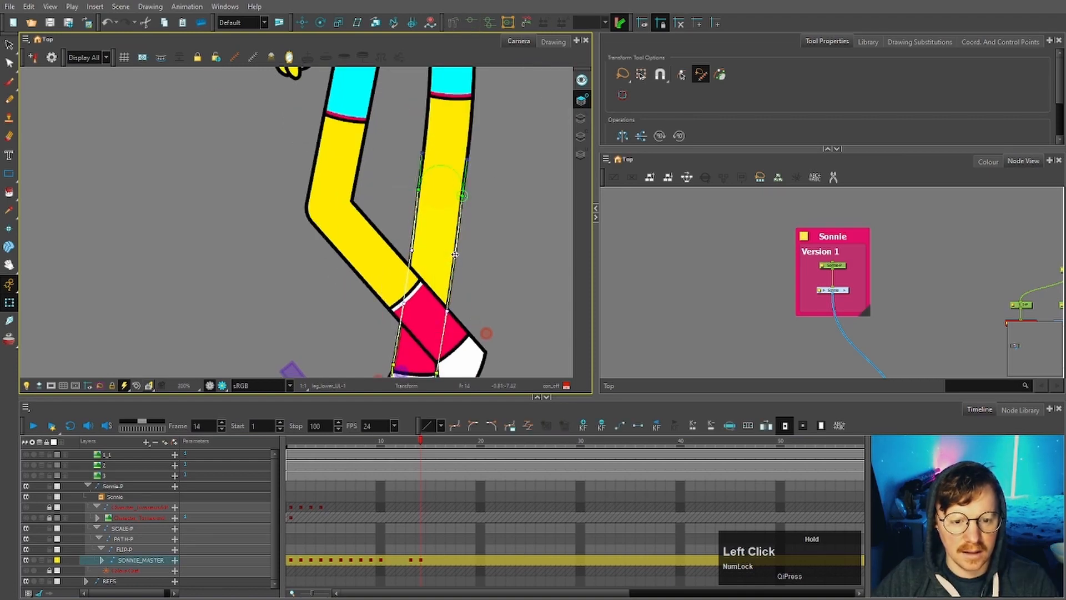
left_click(495, 241)
scroll(488, 202, "down", 5)
key("space")
left_click_drag(480, 160, 470, 217)
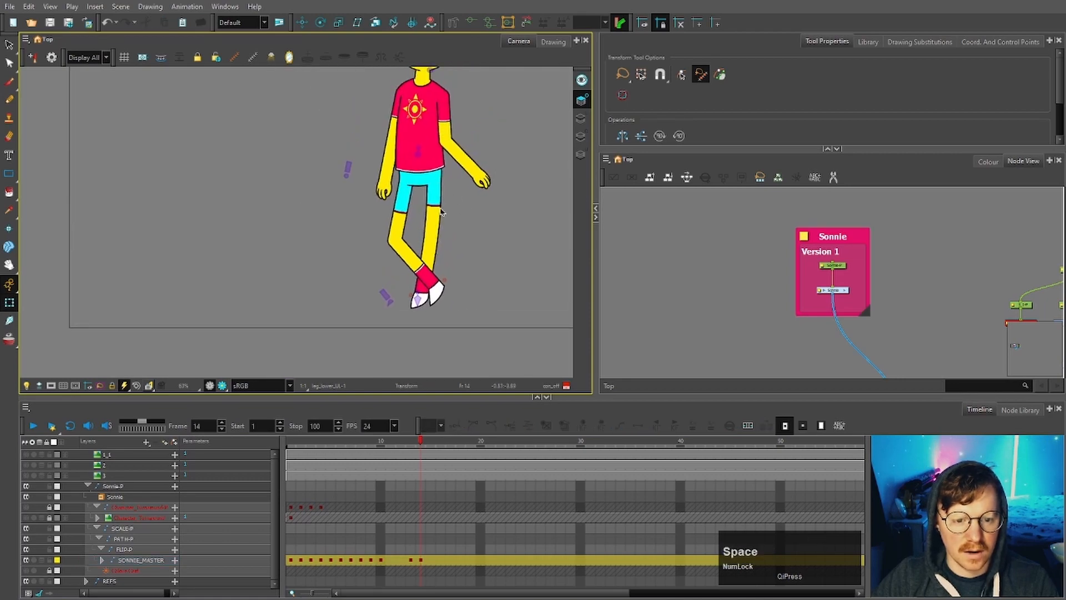
Rotate the shorts piece on the standing leg slightly so it follows the curved thigh
scroll(443, 192, "up", 1)
scroll(444, 200, "up", 3)
left_click(428, 223)
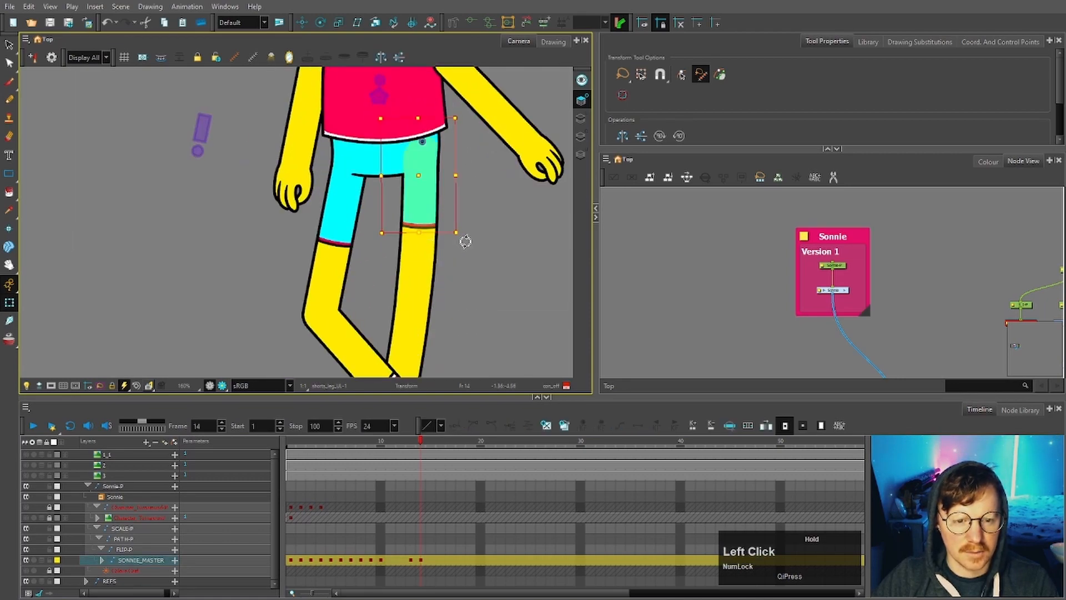
left_click_drag(425, 212, 426, 220)
left_click(461, 233)
scroll(464, 232, "down", 5)
key("space")
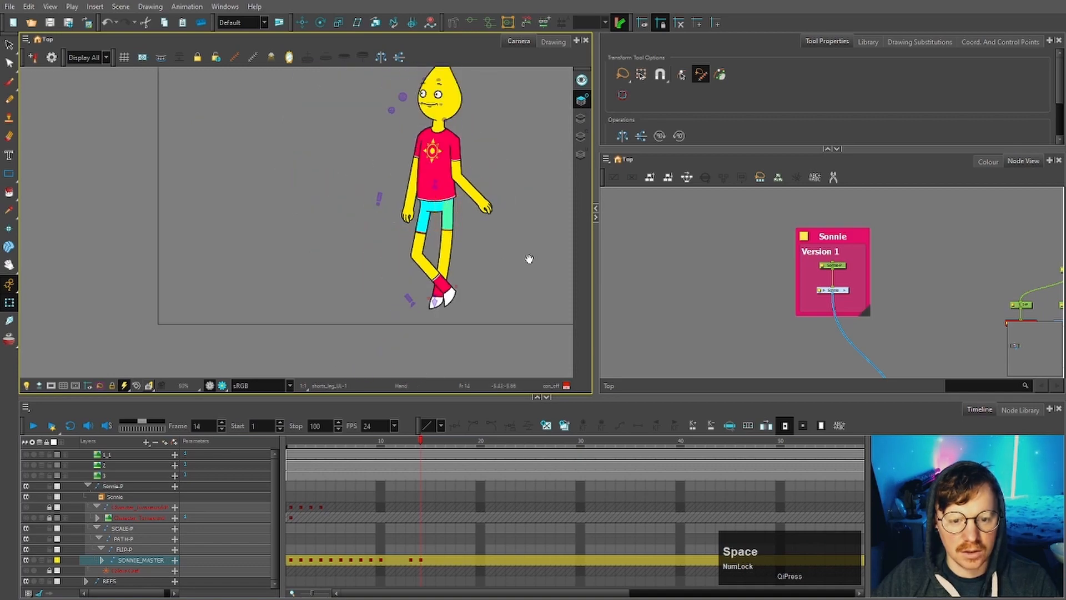
left_click_drag(531, 259, 408, 347)
scroll(340, 214, "up", 2)
scroll(345, 215, "down", 2)
scroll(346, 215, "down", 1)
left_click(348, 210)
Rotate the neck slightly together with the head to match the reference photo's head tilt
key("space")
left_click_drag(349, 210, 330, 226)
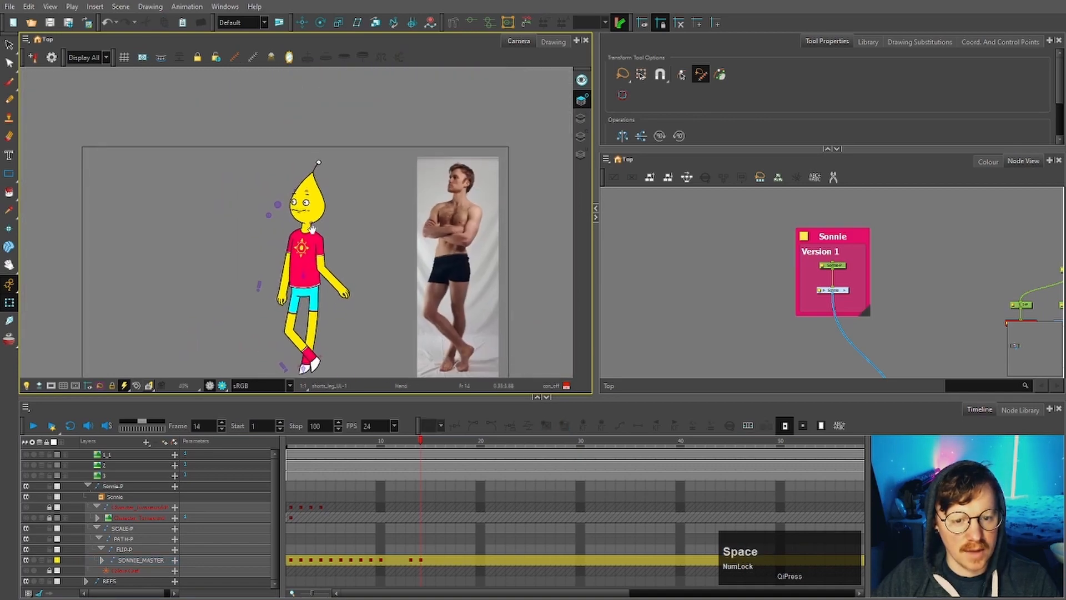
scroll(311, 228, "up", 6)
left_click(314, 227)
scroll(314, 227, "down", 4)
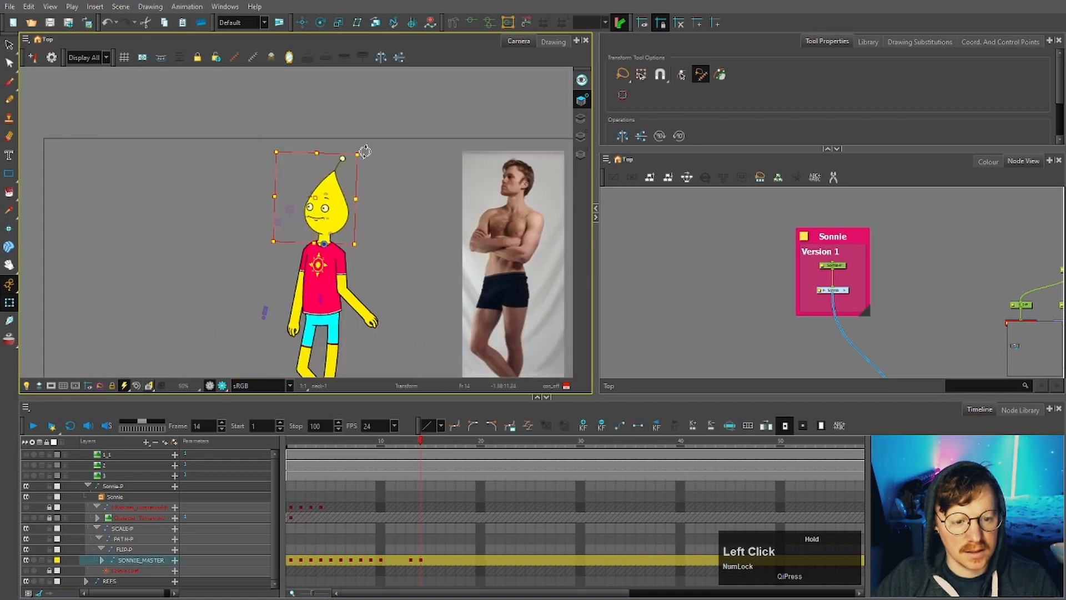
left_click(365, 151)
Compare Sonnie's face and head direction with the head of the man in the reference photo
scroll(412, 210, "up", 2)
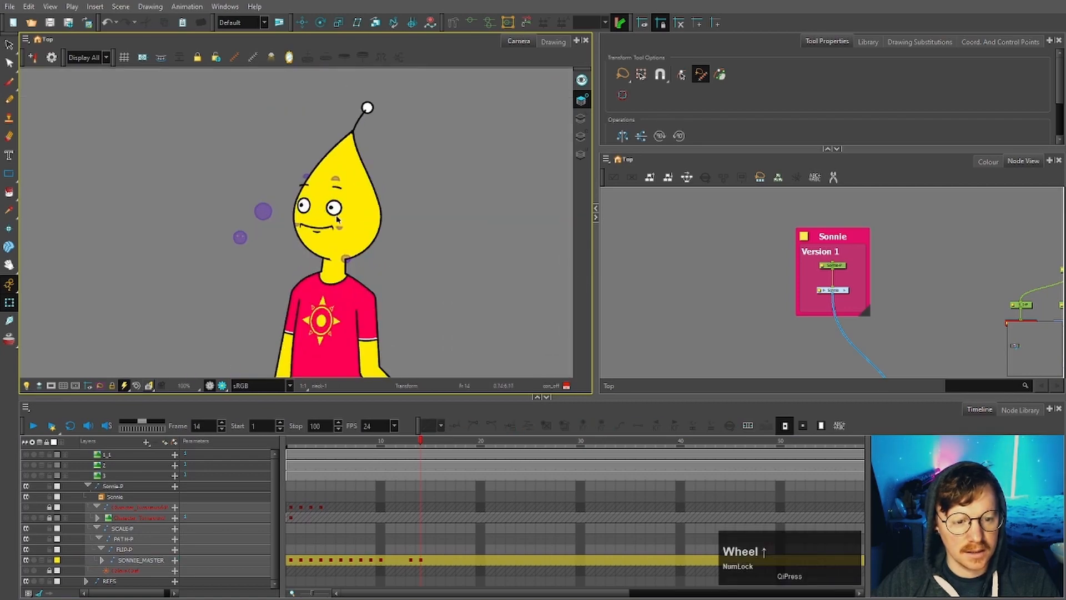
scroll(411, 210, "down", 2)
scroll(532, 185, "up", 4)
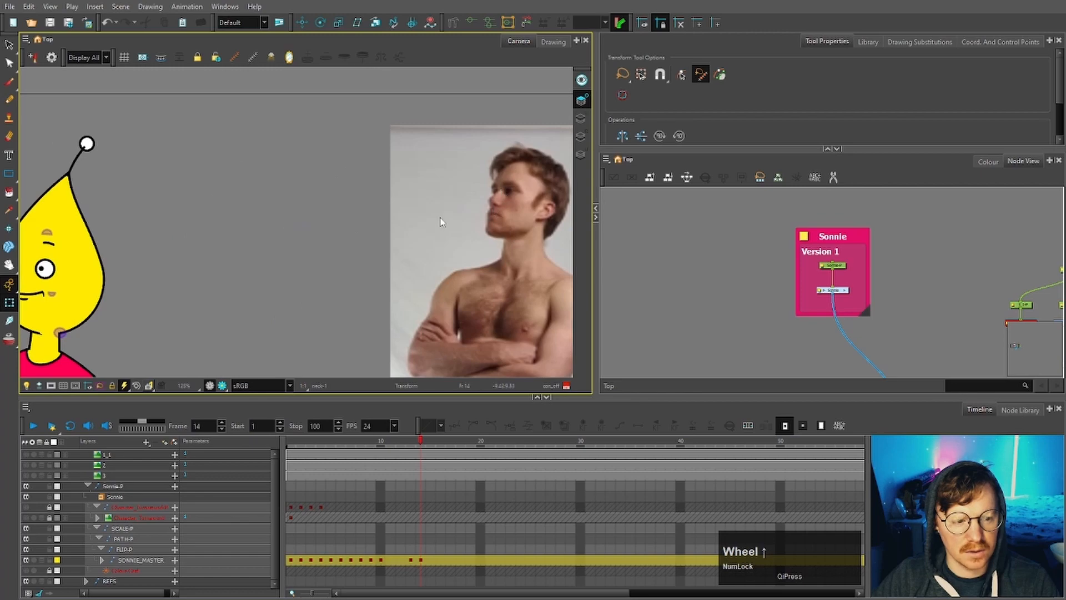
scroll(440, 222, "down", 4)
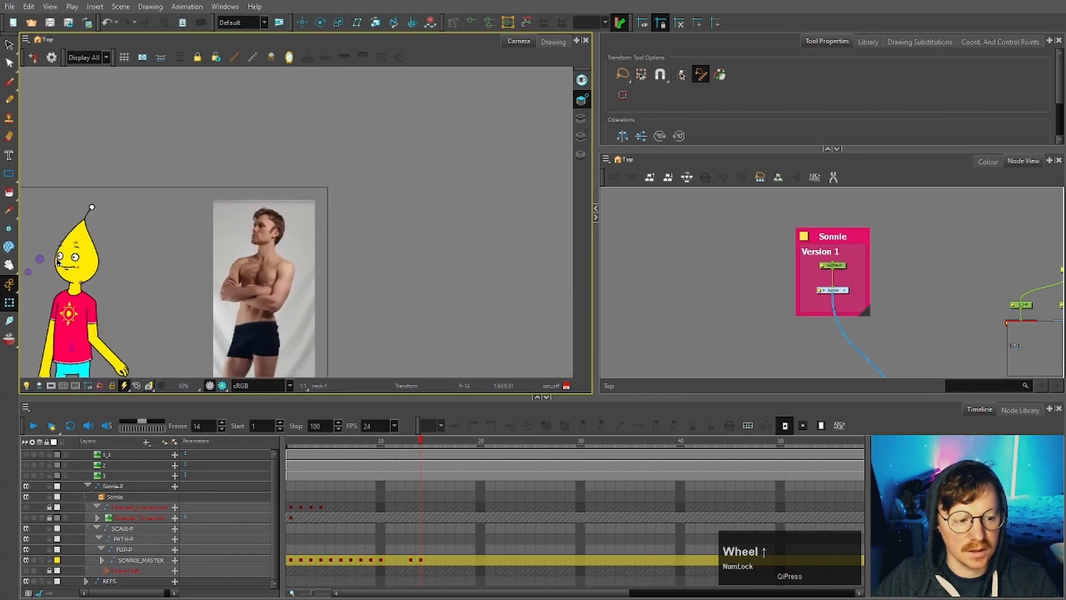
scroll(58, 261, "up", 4)
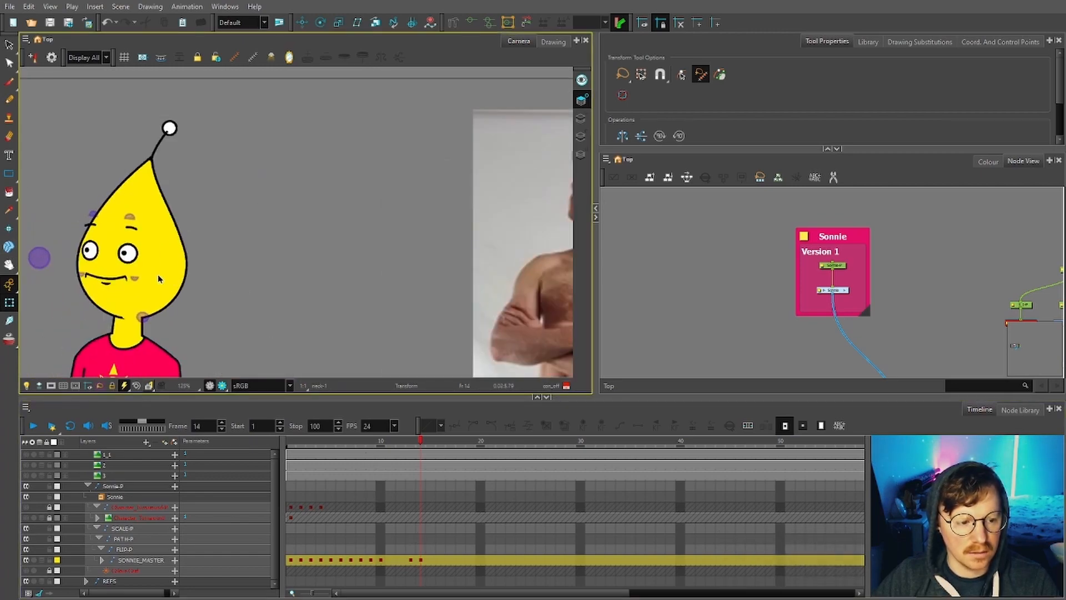
key("space")
left_click_drag(229, 284, 361, 279)
Select Sonnie's head_master peg and reveal its keyframes in the timeline, collapsed to a single layer
left_click(176, 255)
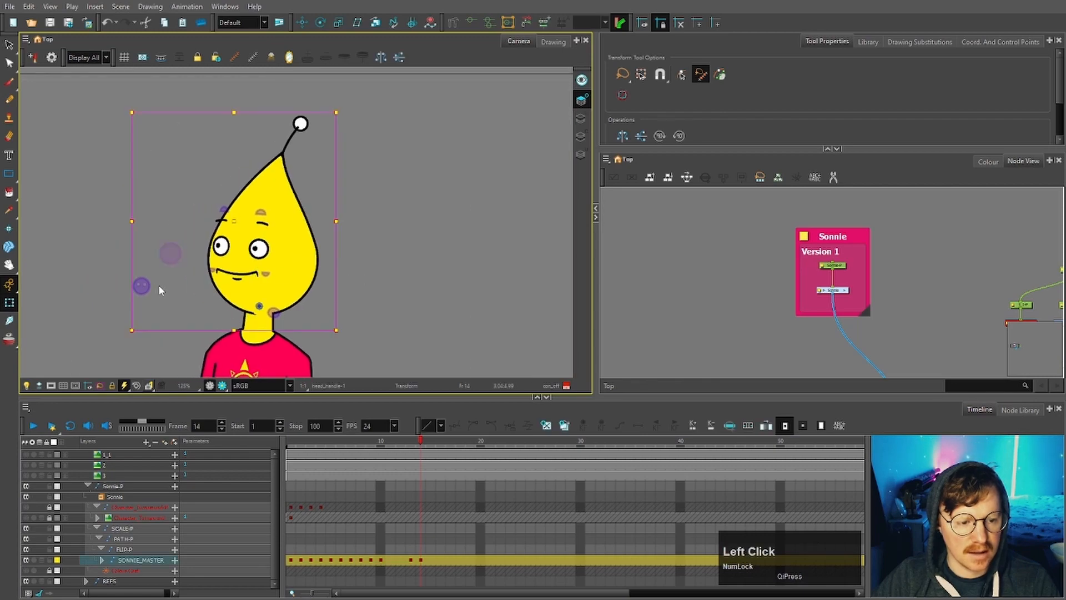
key("b")
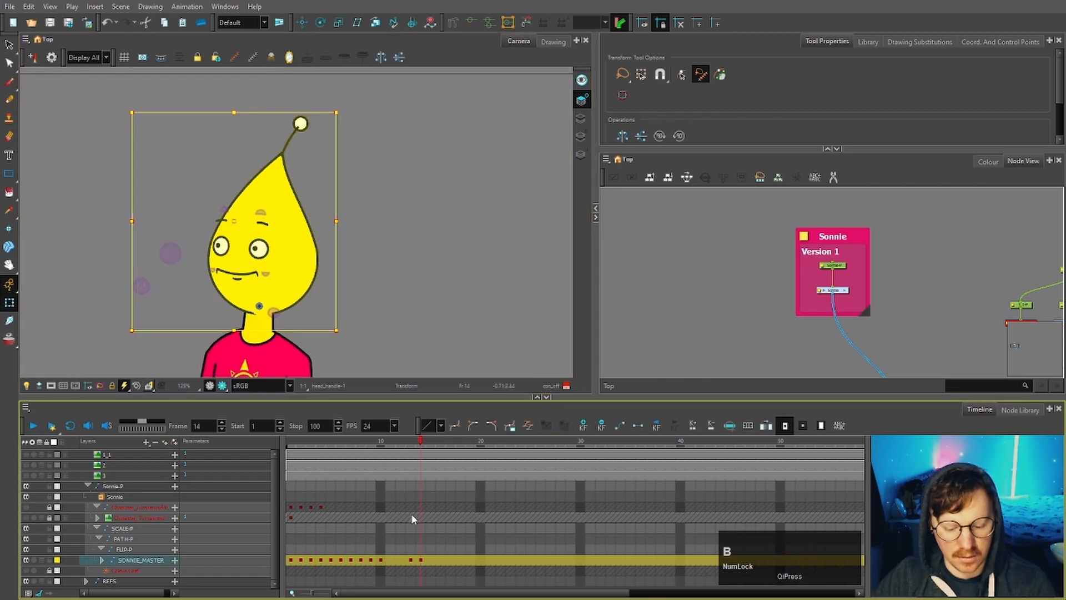
key("o")
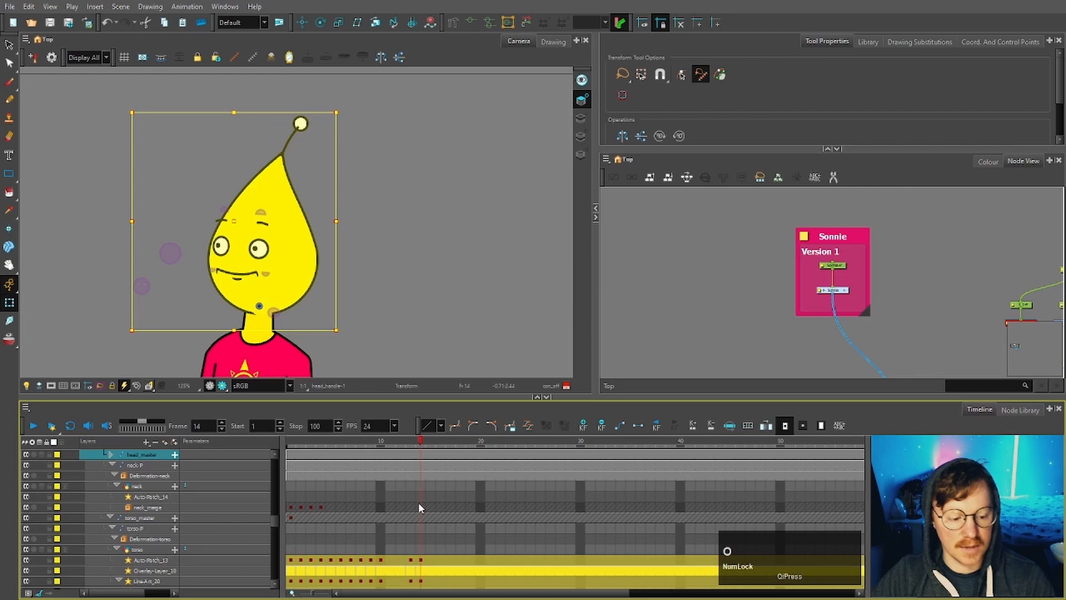
double_click(419, 456)
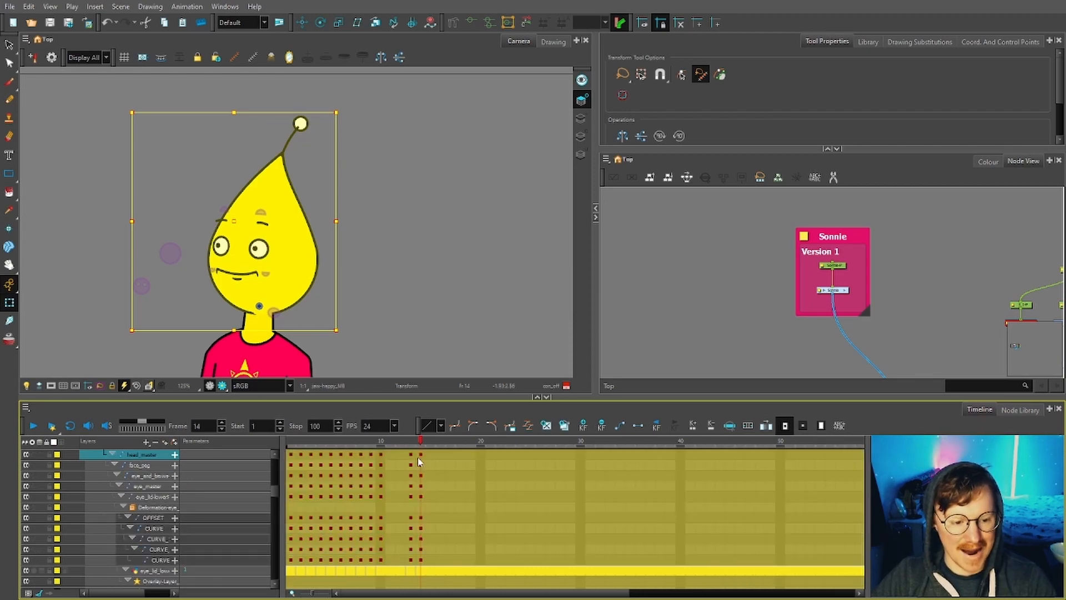
left_click(111, 457)
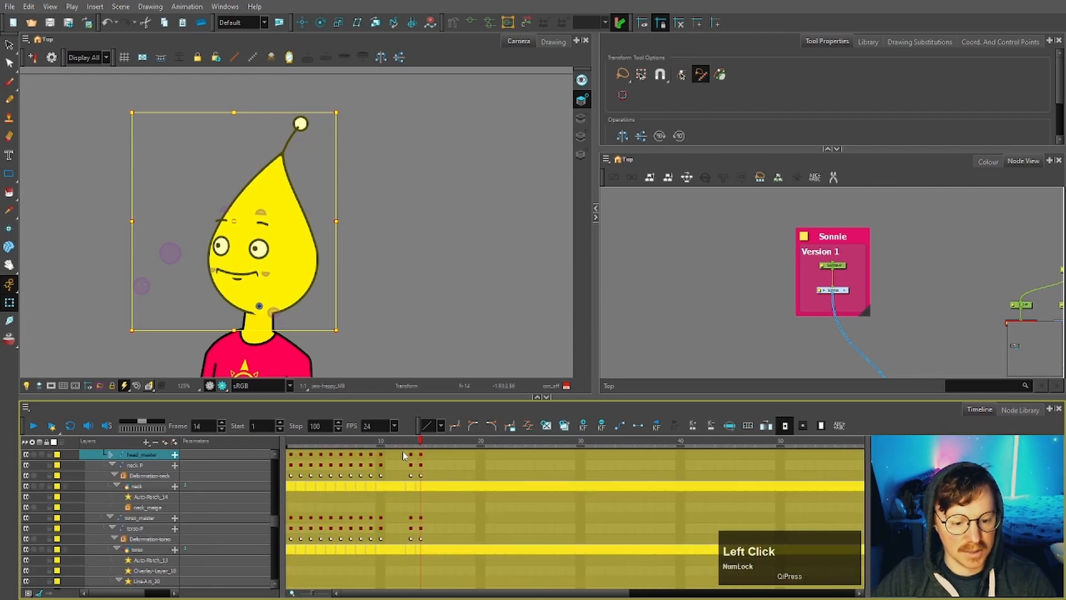
Copy the head_master keyframe from frame 8 and paste it at frame 18
mouse_move(371, 442)
left_mouse_down()
mouse_move(316, 445)
mouse_move(359, 456)
left_mouse_up()
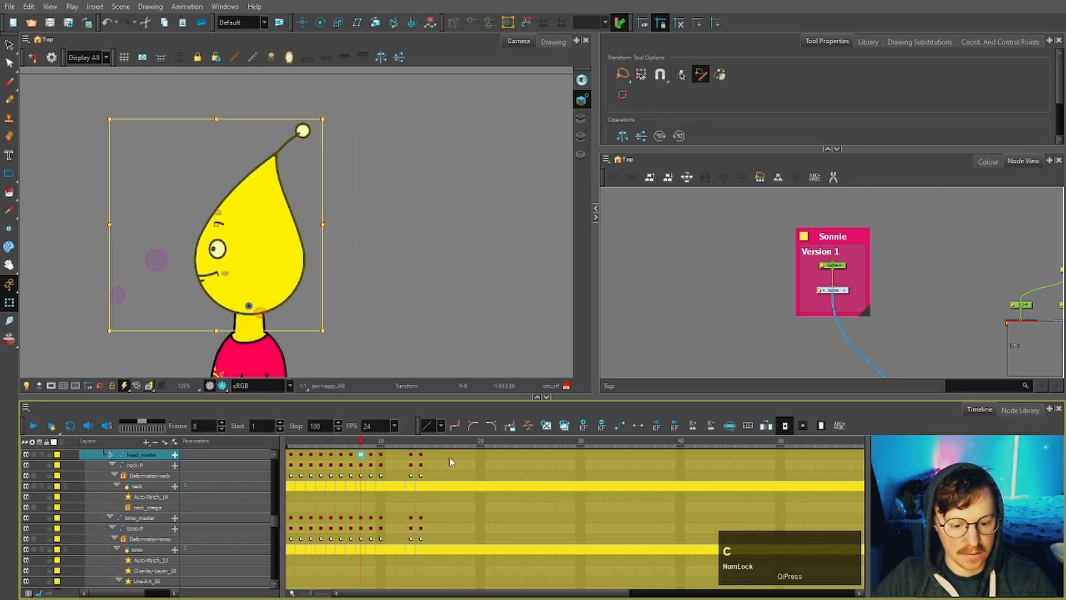
left_click(422, 447)
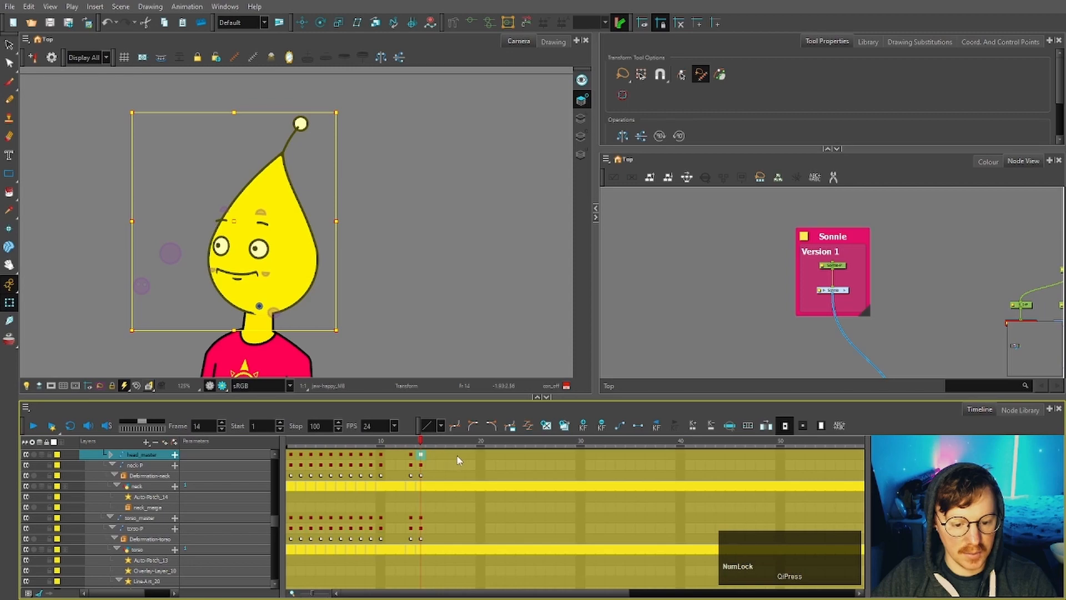
left_click(461, 456)
key("ctrl+v")
left_click(424, 456)
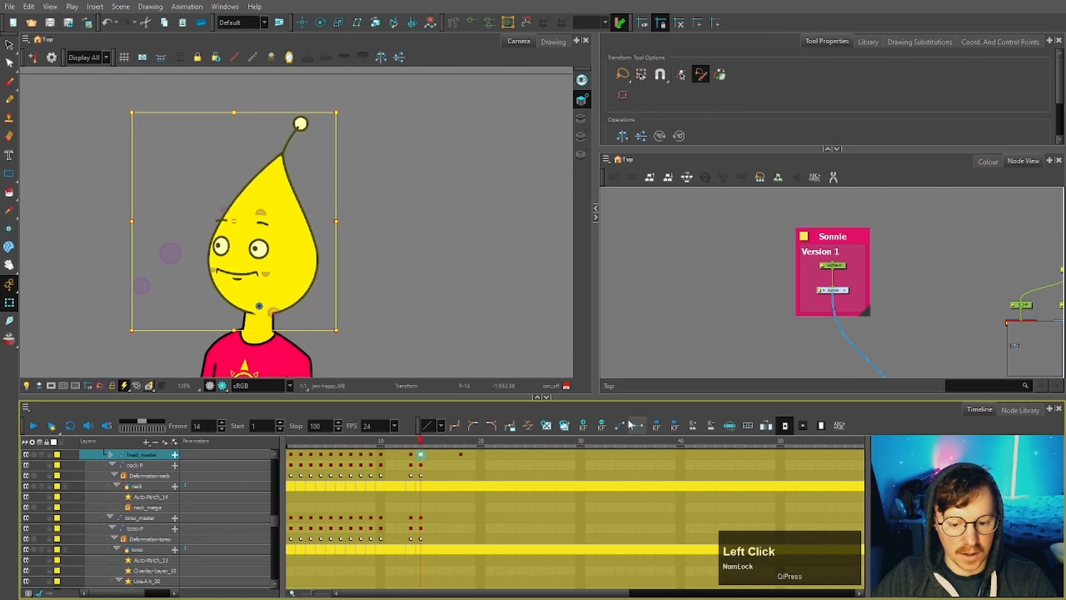
Interpolate head_master from frame 14 to frame 18 and set a keyframe on the slightly turned head at frame 15
left_click(621, 425)
left_click(430, 456)
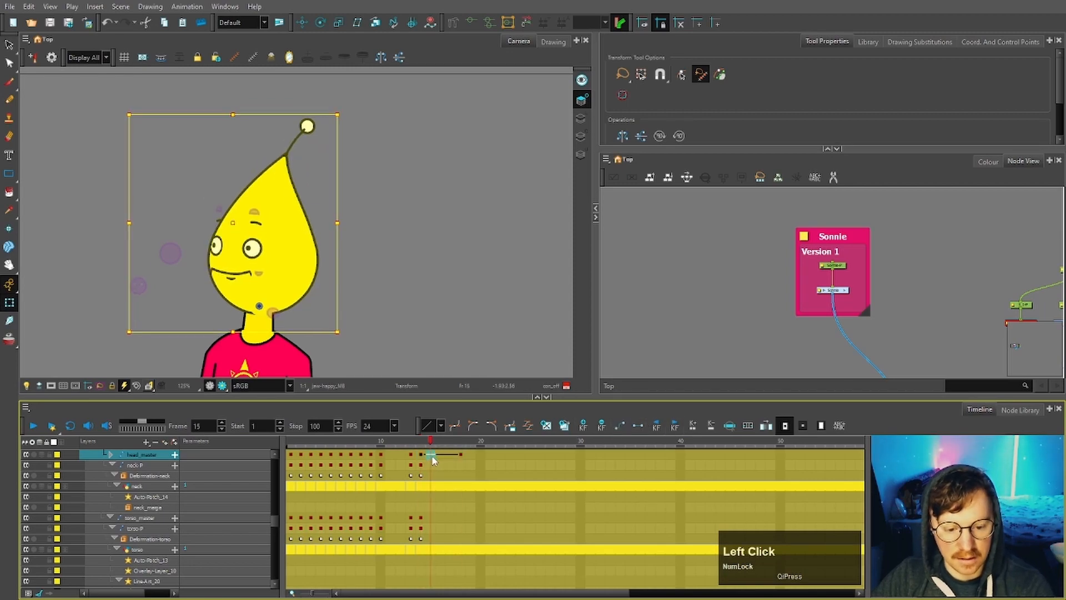
left_click(423, 444)
mouse_move(423, 445)
left_mouse_down()
mouse_move(441, 444)
mouse_move(420, 448)
mouse_move(428, 456)
left_mouse_up()
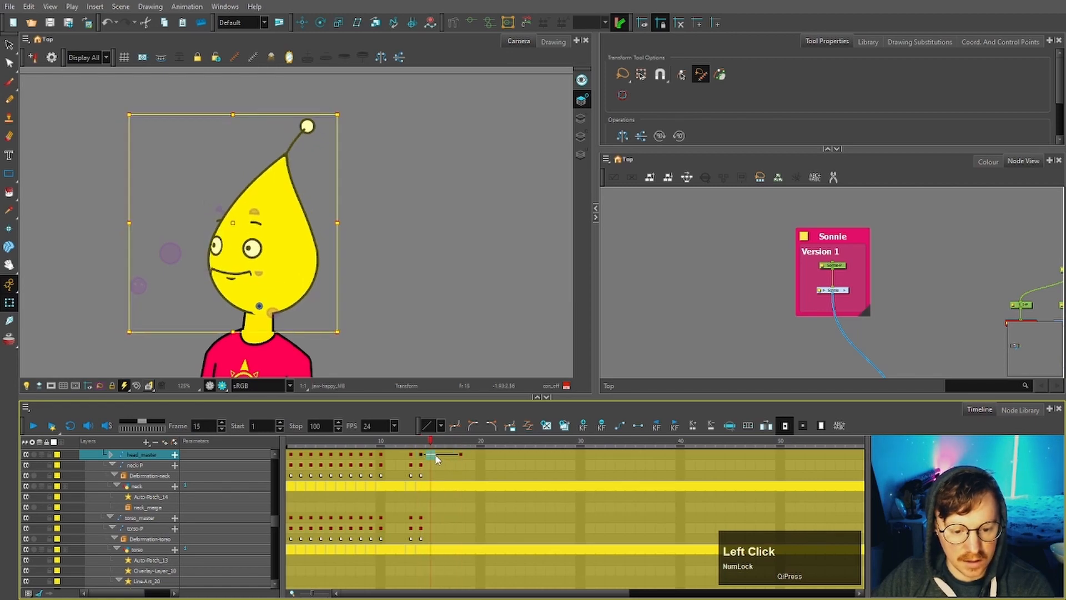
left_click(432, 455)
key("F6")
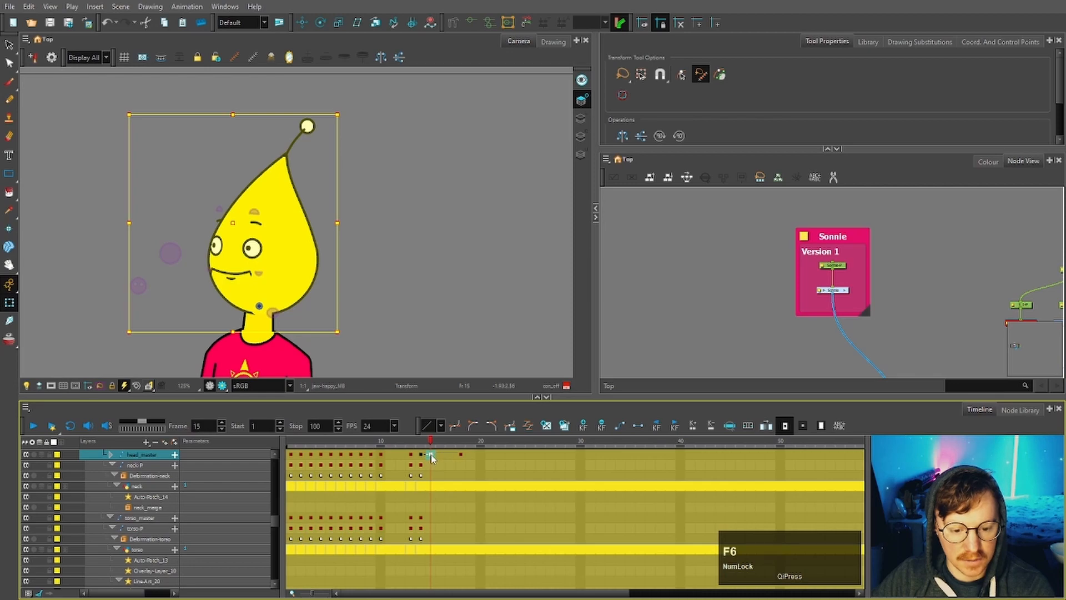
Move the frame 15 head_master keyframe onto frame 14 and delete the temporary keyframe at frame 18
left_click(424, 455)
left_click(460, 455)
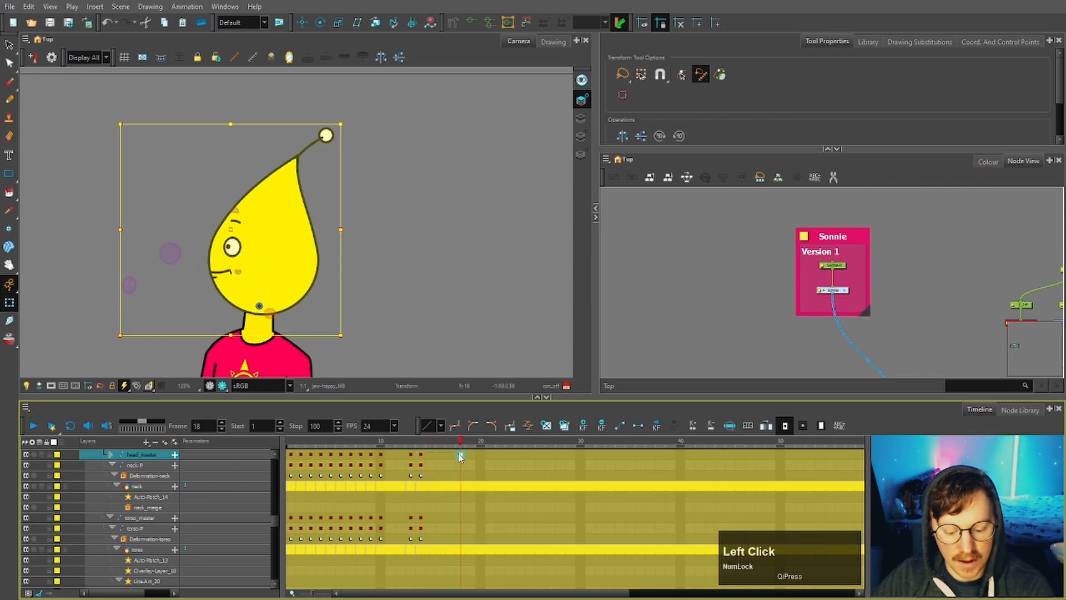
key("F7")
left_click(422, 521)
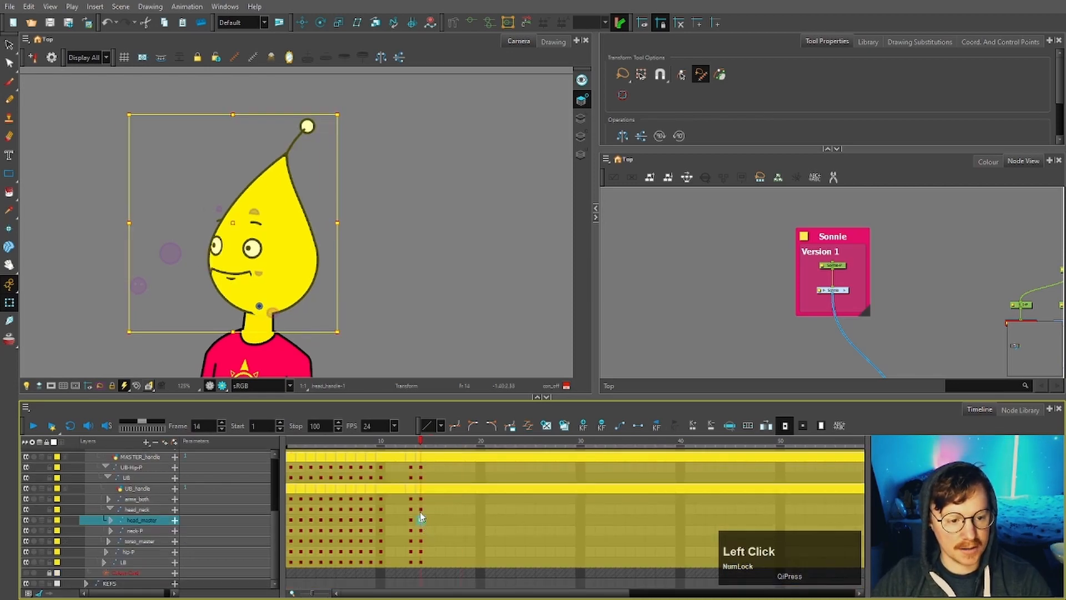
Select the SONNIE_MASTER peg up from the head and collapse its child layers in the timeline
scroll(400, 311, "down", 5)
scroll(380, 248, "up", 2)
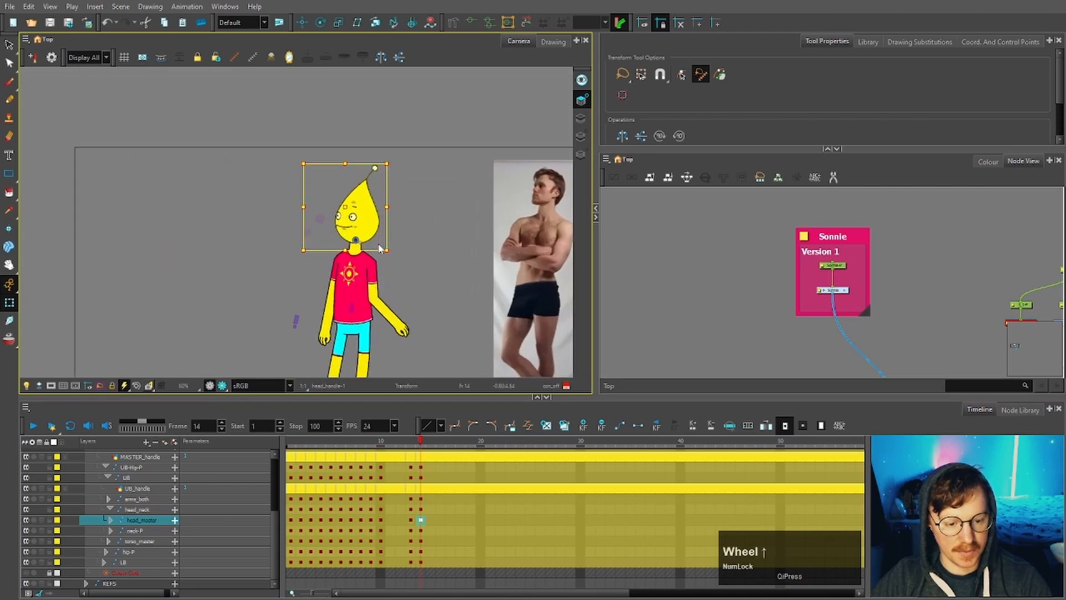
key("b")
key("b")
key("b")
key("b")
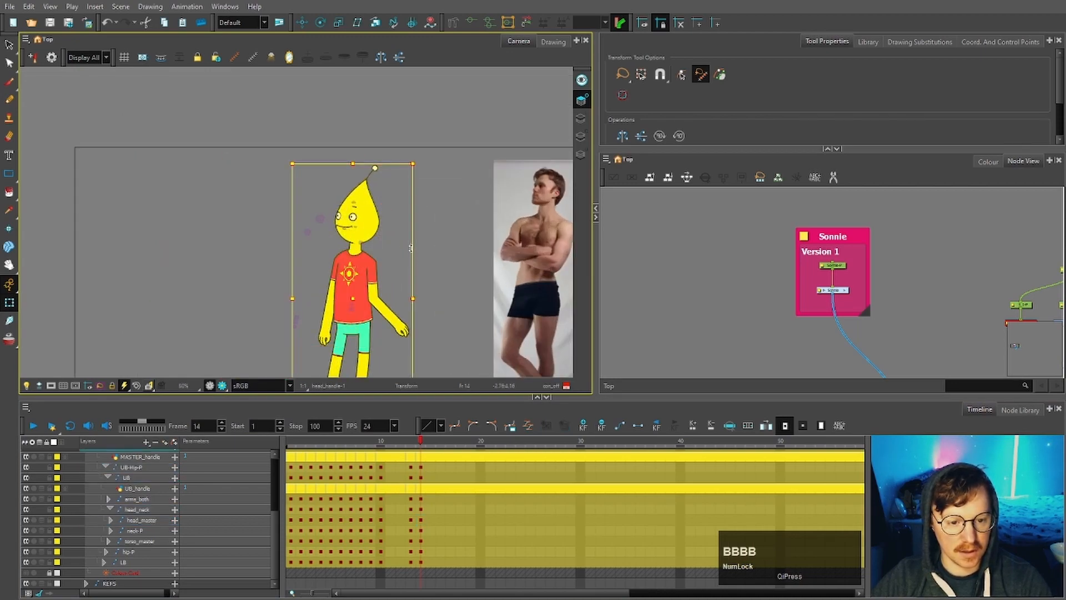
scroll(345, 311, "up", 3)
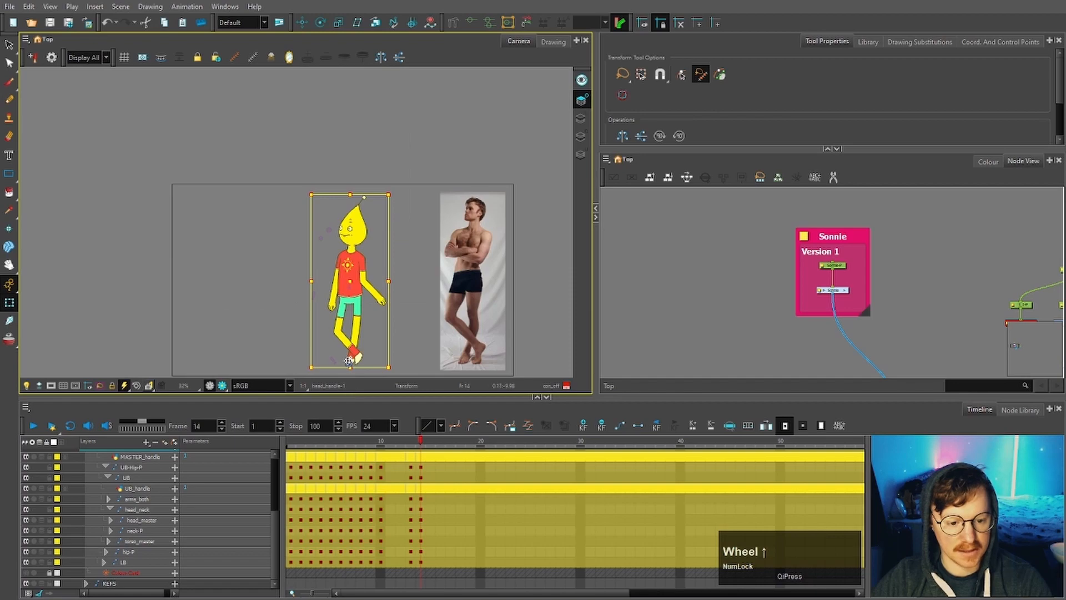
scroll(349, 361, "up", 3)
scroll(351, 364, "down", 3)
scroll(350, 193, "up", 2)
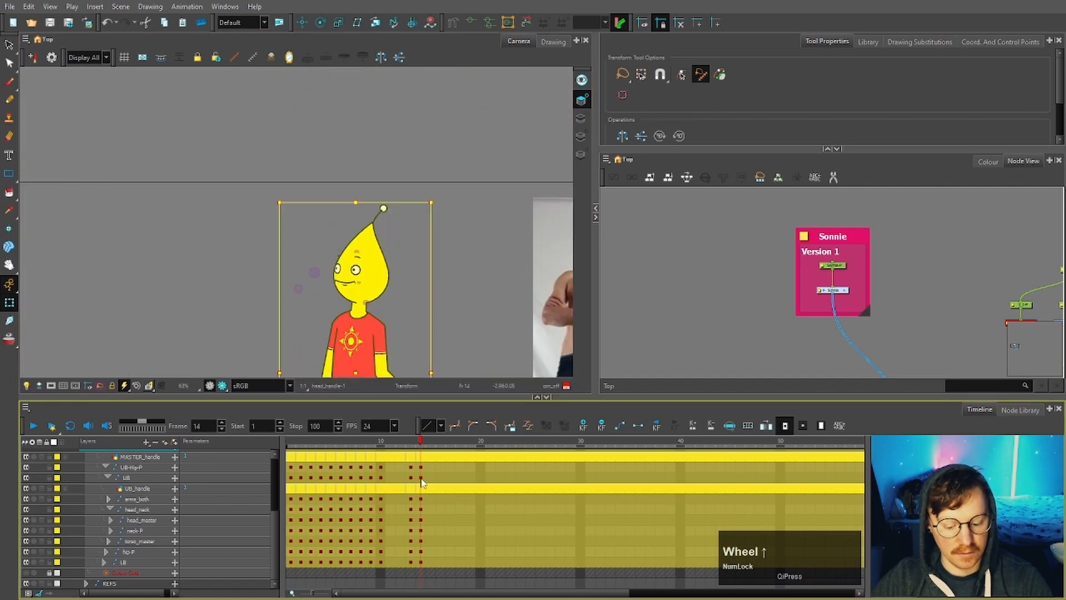
key("b")
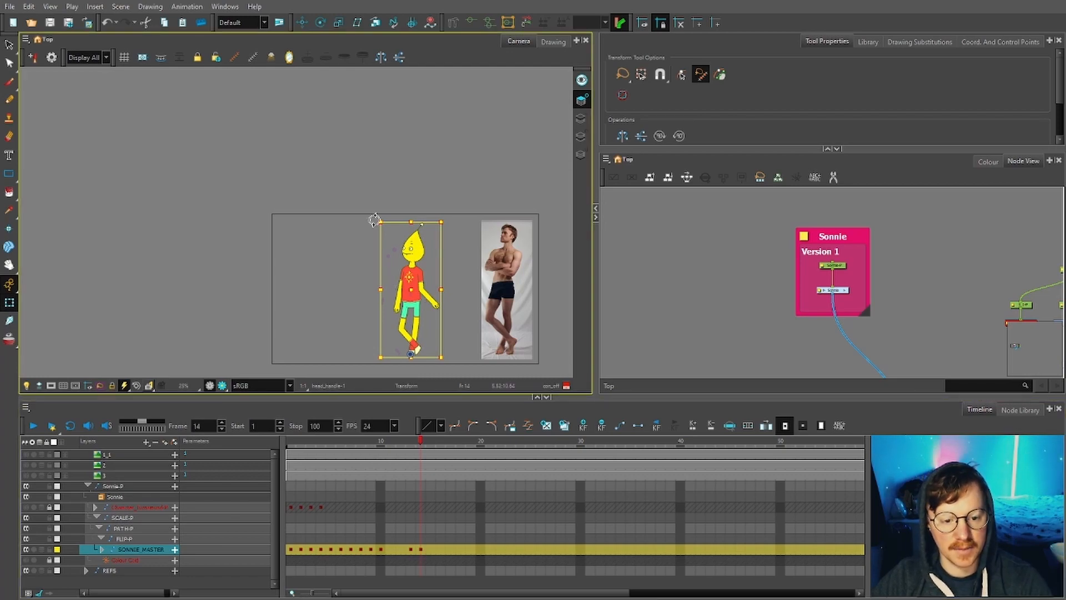
Rotate Sonnie's whole upper body slightly clockwise about the hips to match the lean in the reference photo
left_click(414, 146)
scroll(400, 246, "down", 1)
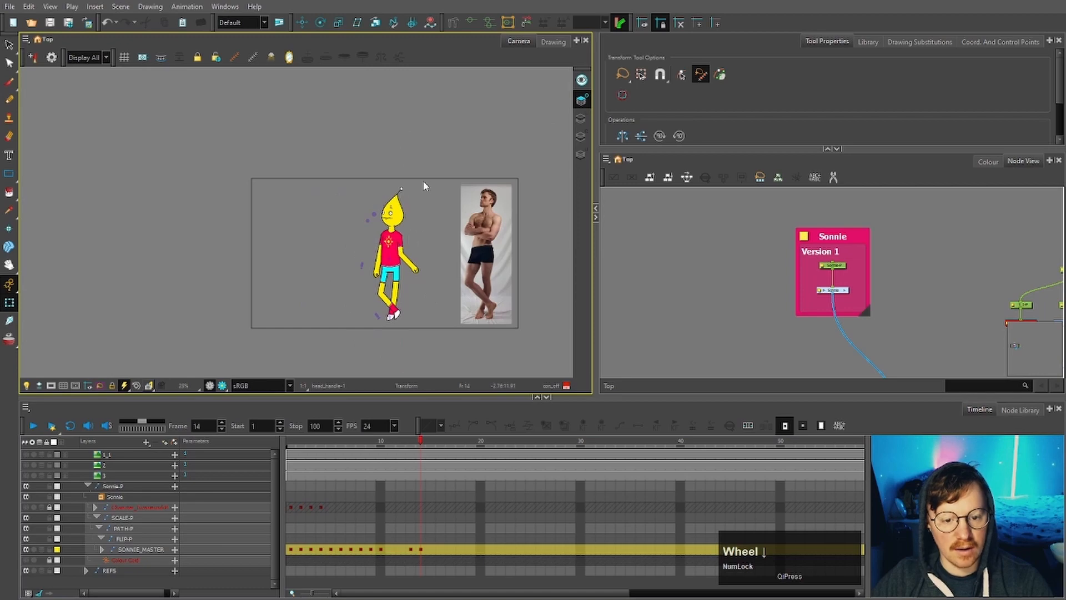
scroll(425, 185, "up", 2)
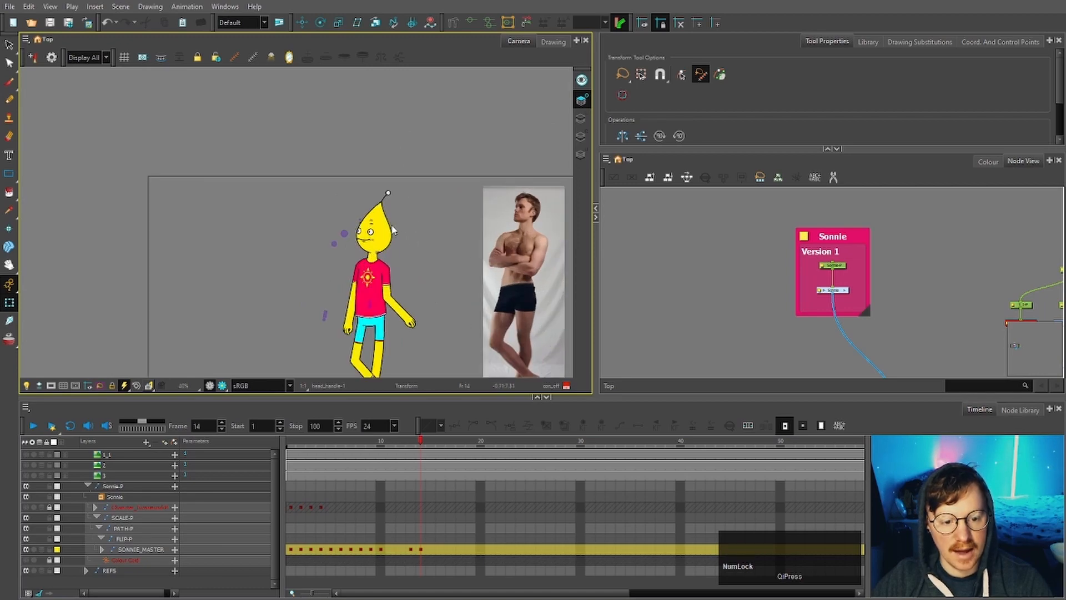
scroll(387, 255, "down", 2)
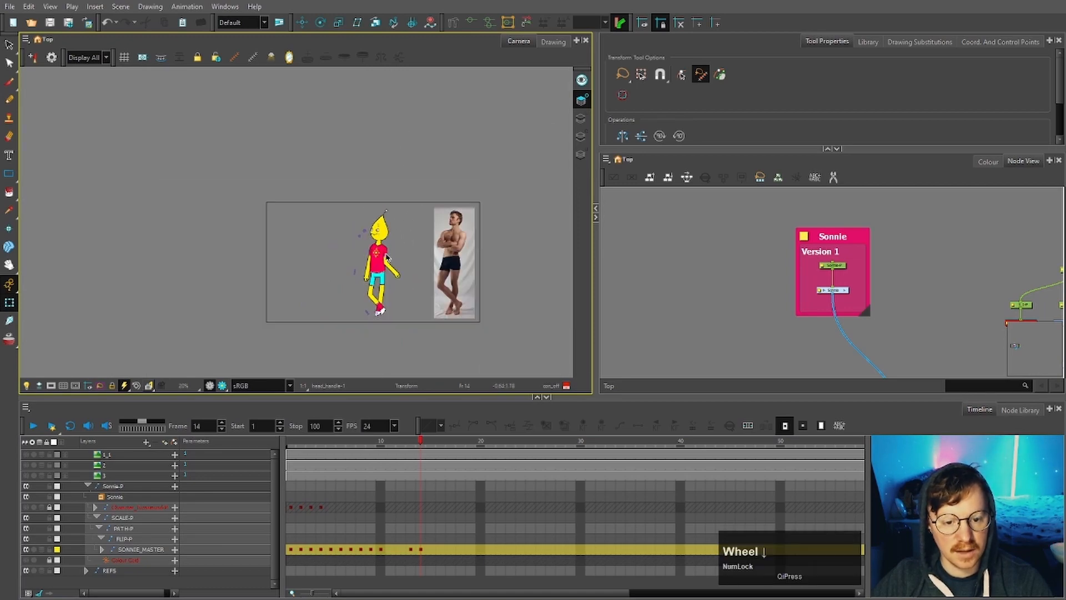
scroll(389, 258, "up", 4)
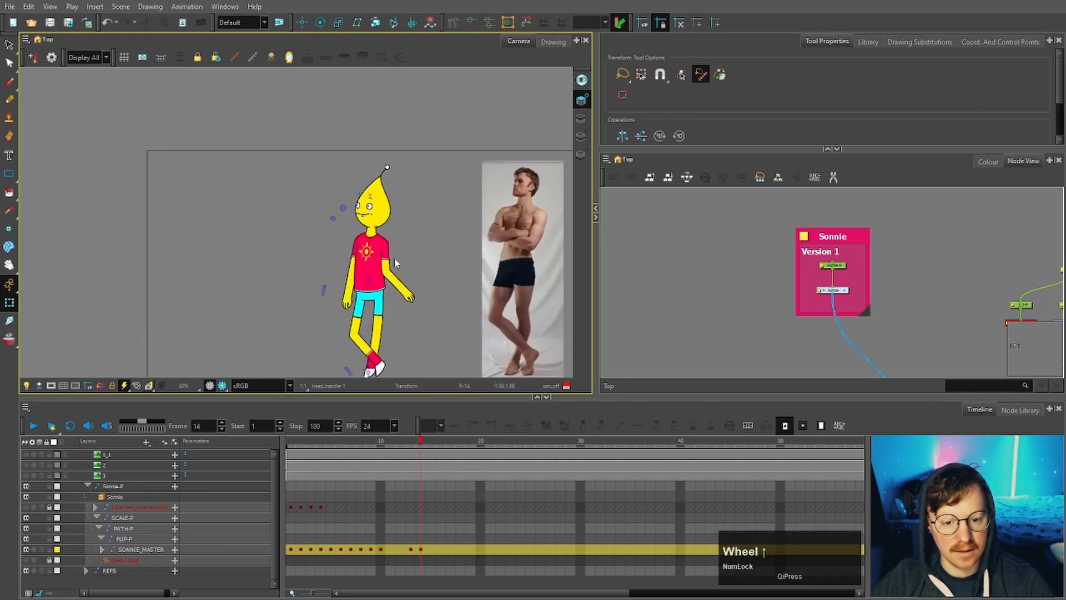
left_click(265, 263)
key("b")
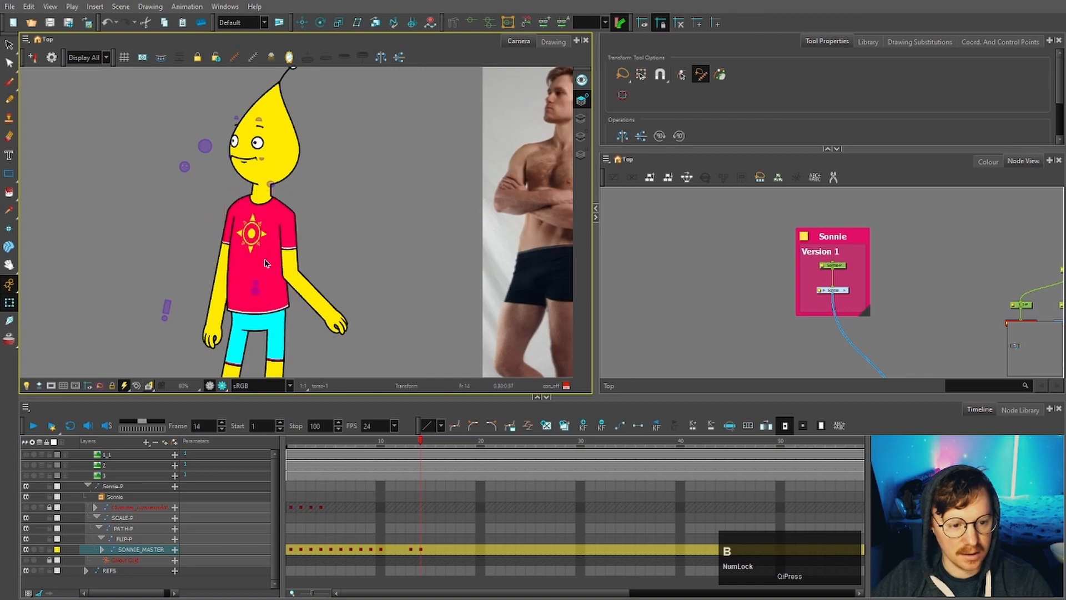
key("b")
key("b")
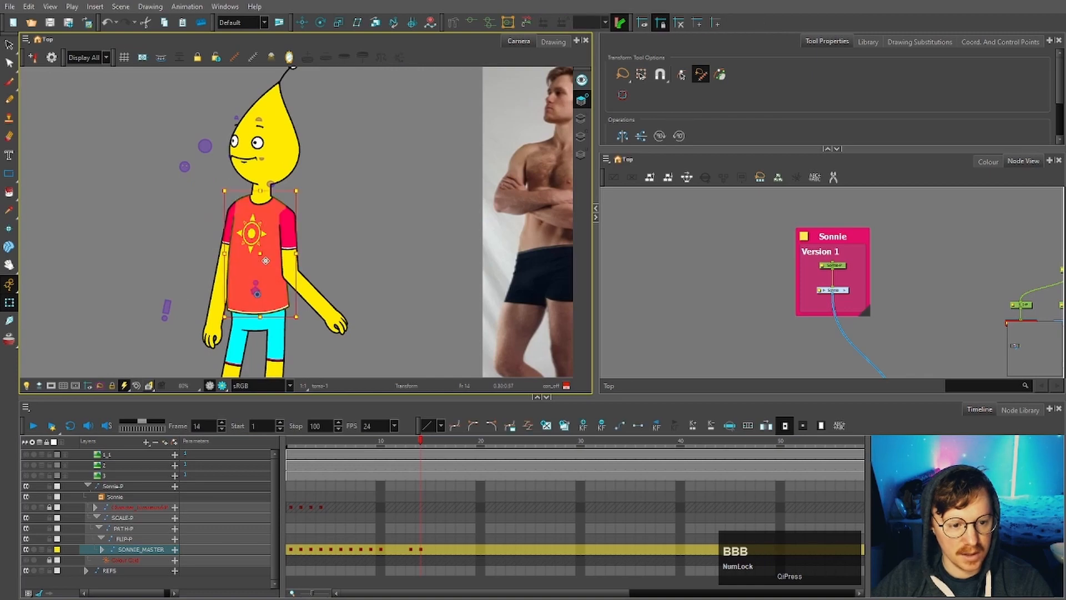
scroll(267, 262, "down", 2)
left_click_drag(333, 127, 337, 128)
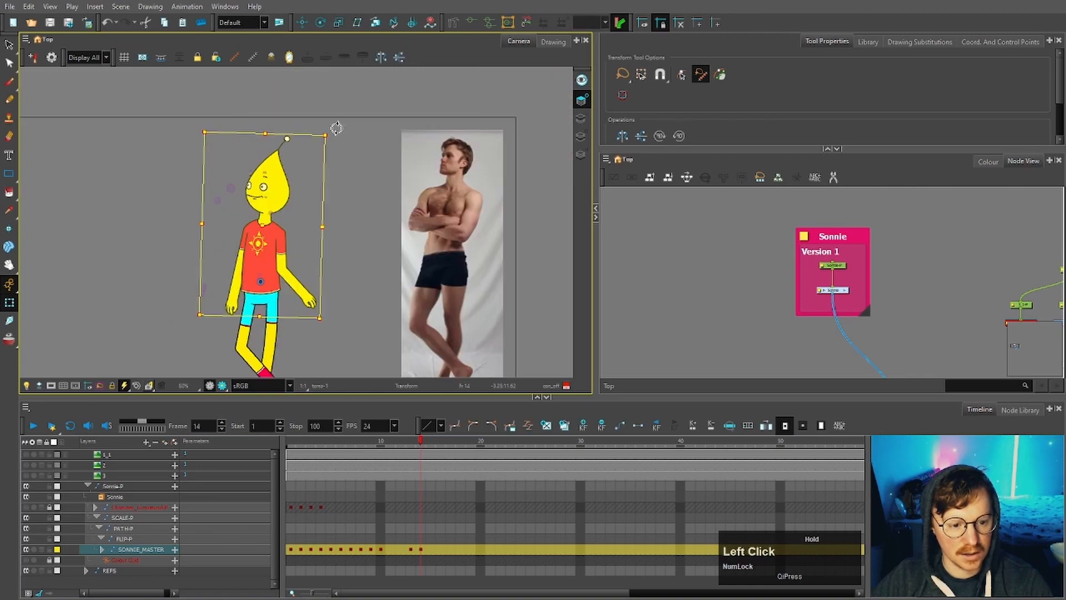
scroll(266, 256, "up", 1)
Select the whole arm on the side Sonnie faces and rotate it at the shoulder so the elbow points outward
left_click(236, 253)
key("b")
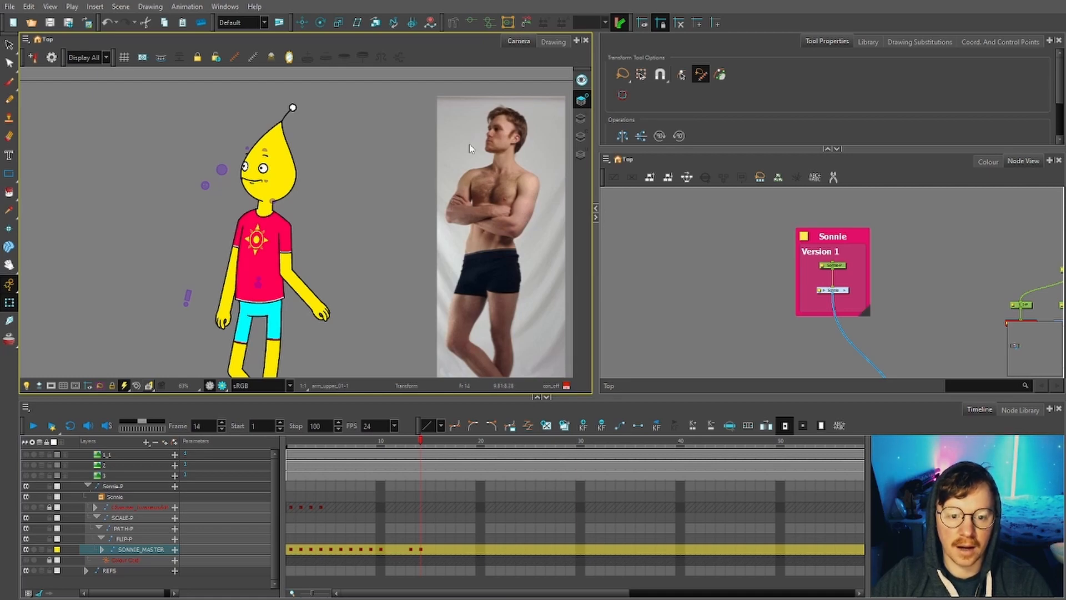
left_click(235, 240)
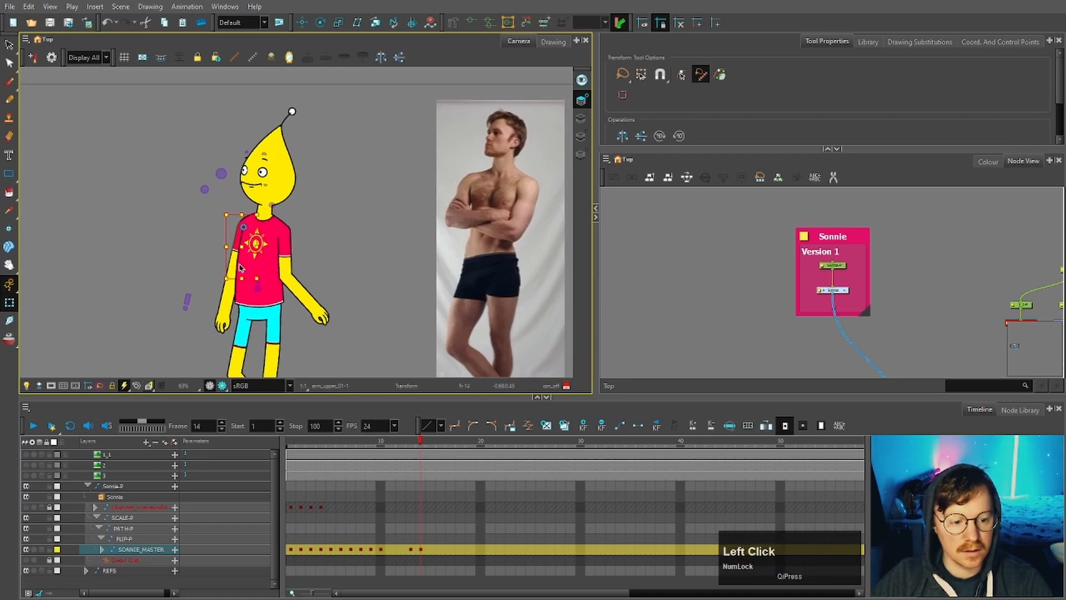
key("b")
key("b")
key("b")
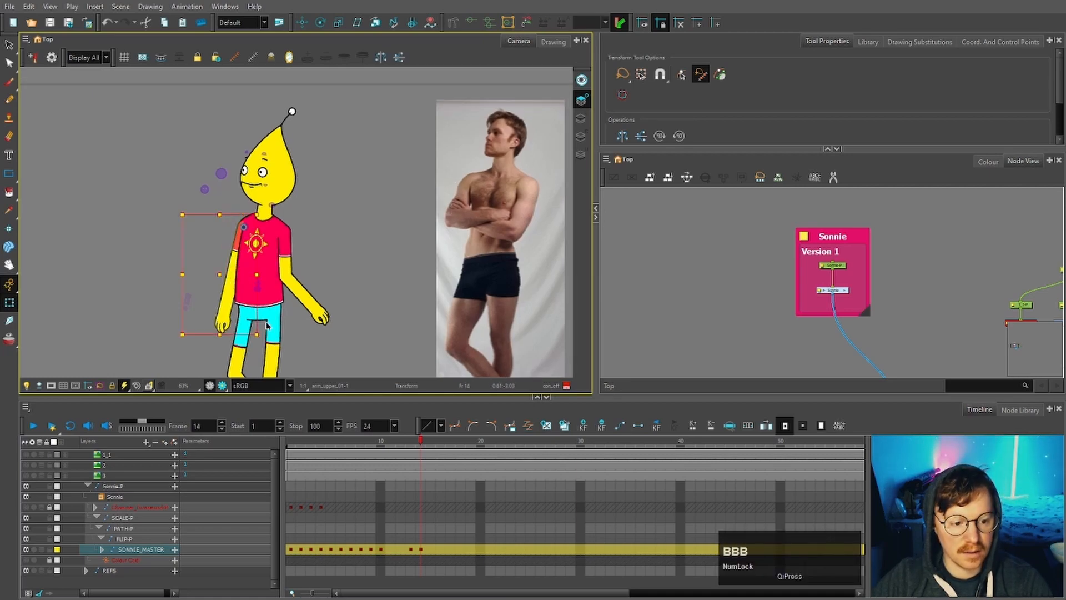
left_click_drag(266, 335, 225, 248)
Bend that arm's forearm across the belly and nudge it forward in front of the shirt
key("b")
key("b")
key("b")
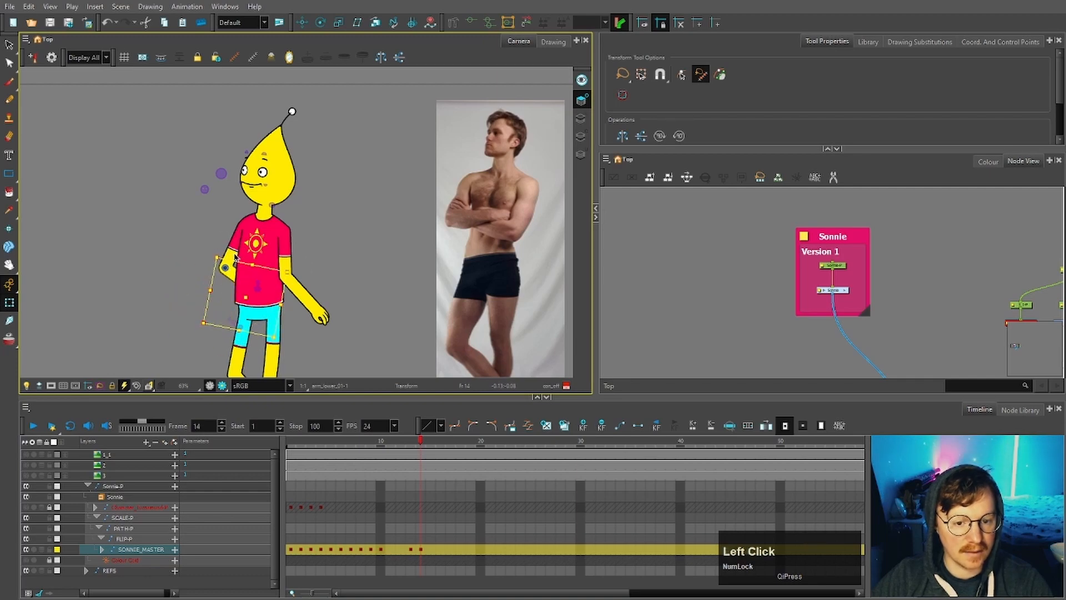
key("alt")
key("alt+Down")
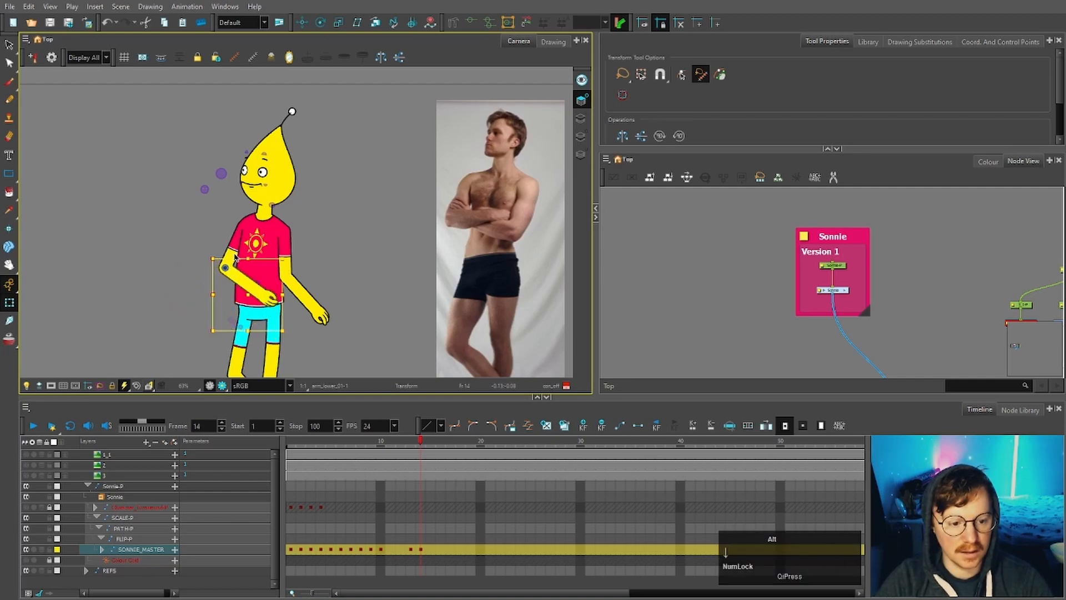
Rotate the other arm's forearm at the elbow across the chest so the hand reaches the opposite arm
left_click(287, 255)
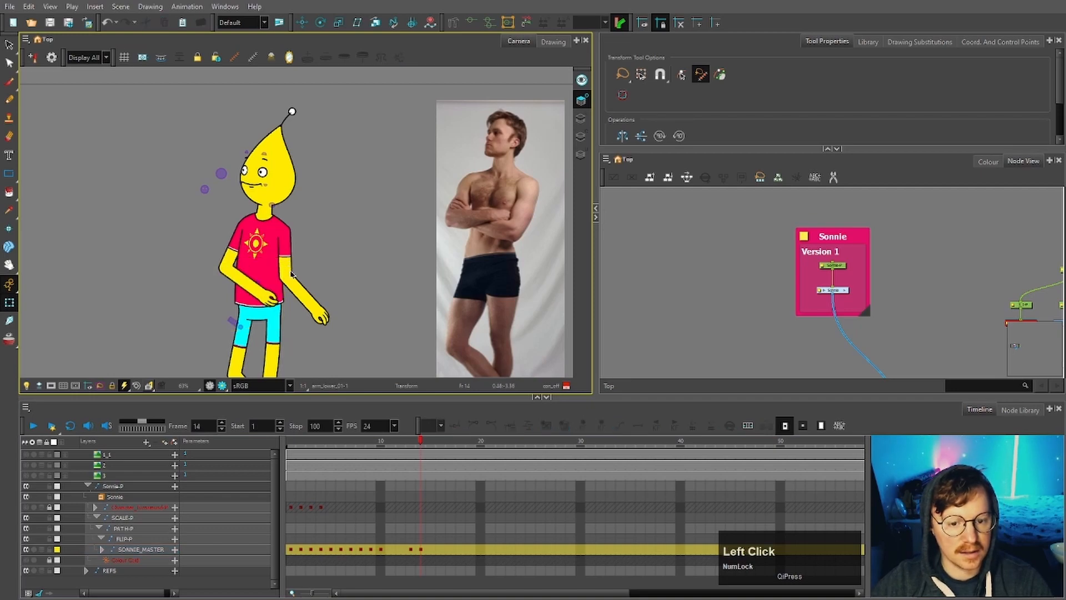
left_click(301, 289)
key("n")
key("b")
key("b")
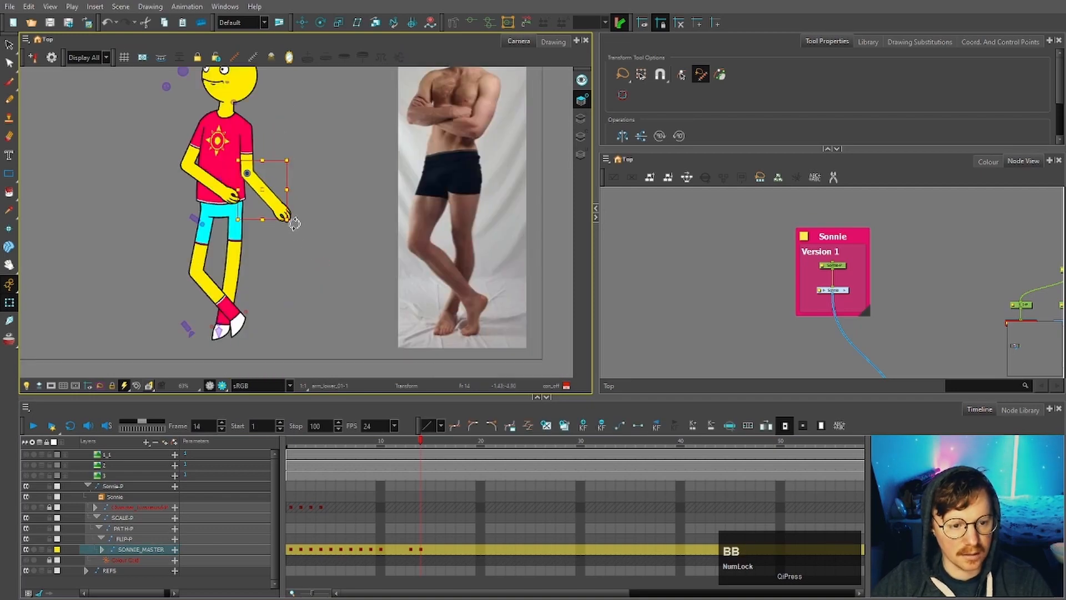
left_click_drag(294, 223, 198, 229)
scroll(211, 269, "up", 1)
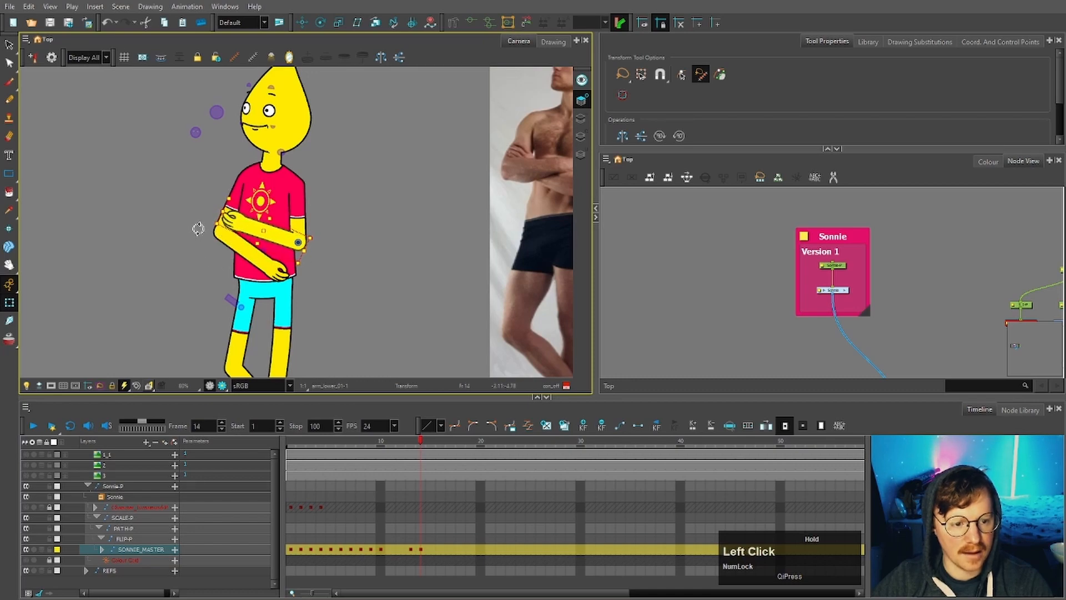
scroll(479, 168, "down", 1)
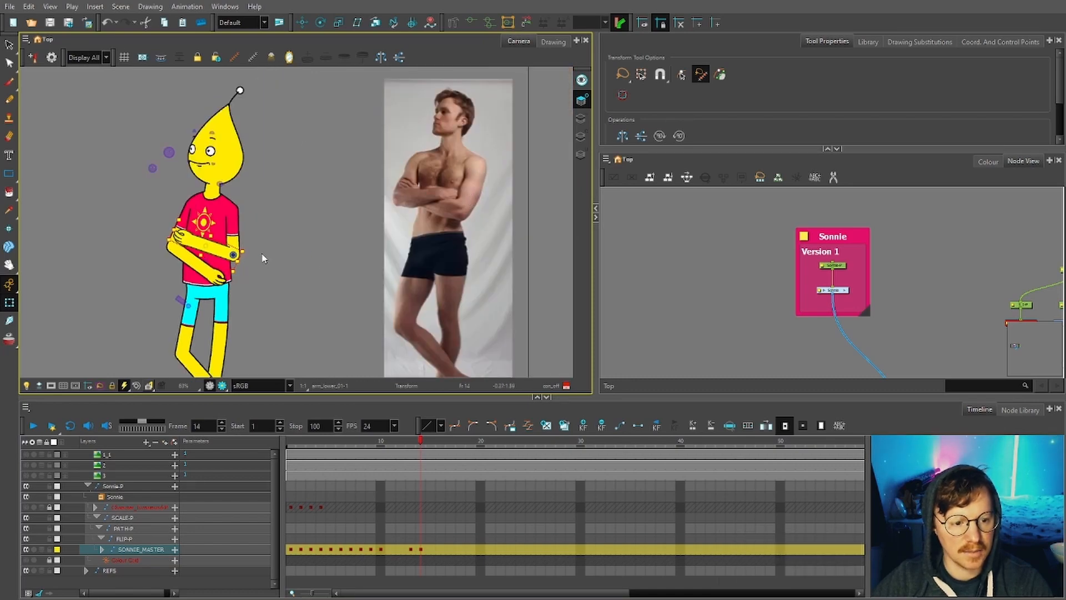
Rotate the chest-crossing arm at the shoulder and readjust its pose so the hand rests on the opposite upper arm
key("b")
mouse_move(254, 273)
left_mouse_down()
mouse_move(247, 295)
mouse_move(238, 265)
left_mouse_up()
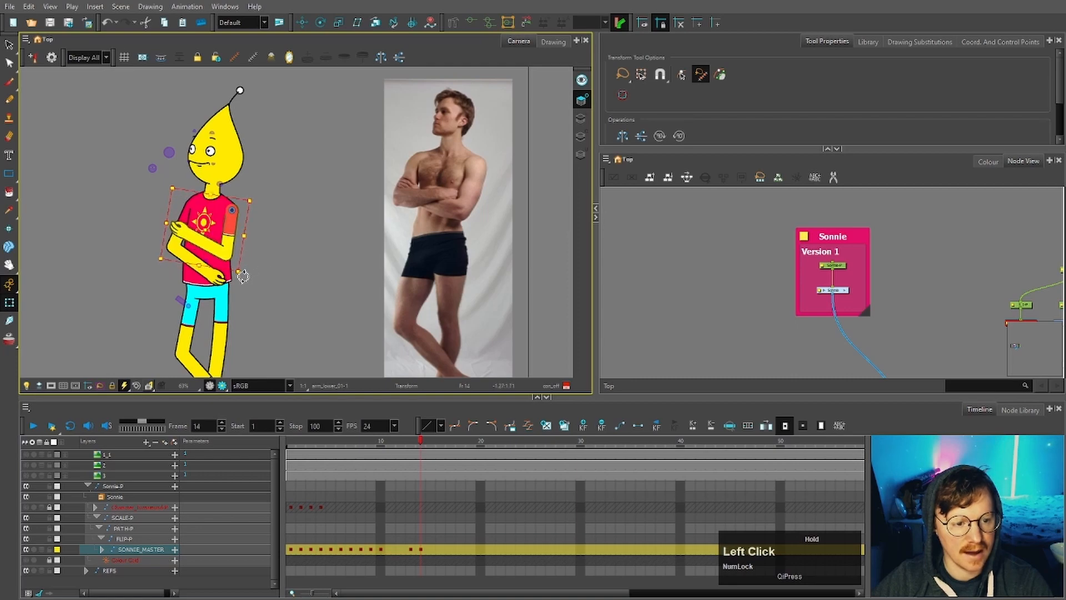
key("b")
key("b")
key("b")
left_click_drag(160, 206, 158, 215)
left_click(278, 255)
scroll(153, 234, "up", 2)
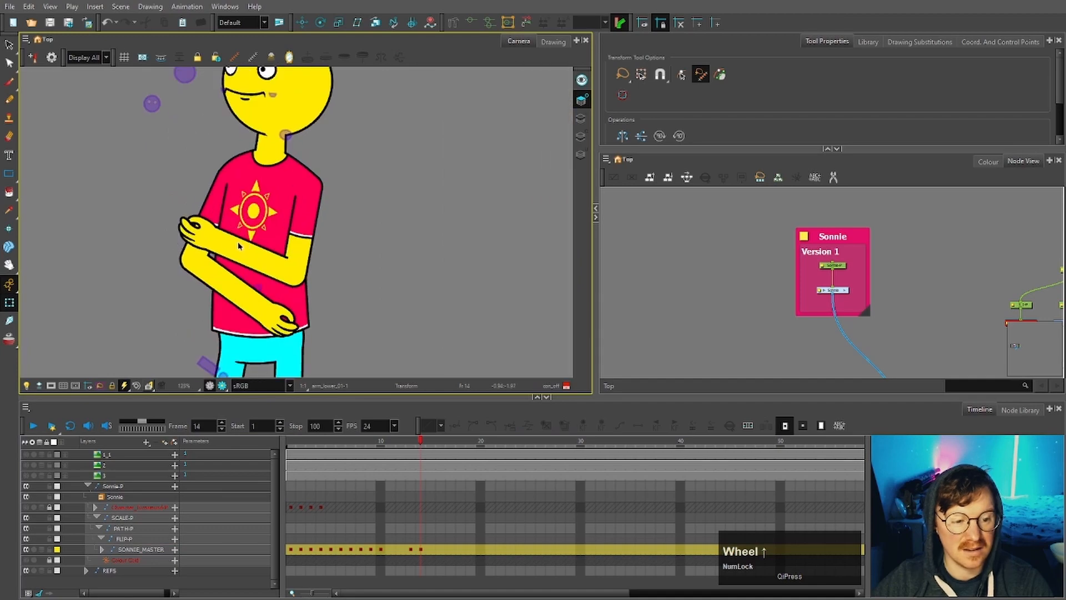
scroll(237, 241, "up", 2)
scroll(119, 259, "down", 4)
left_click_drag(98, 234, 173, 256)
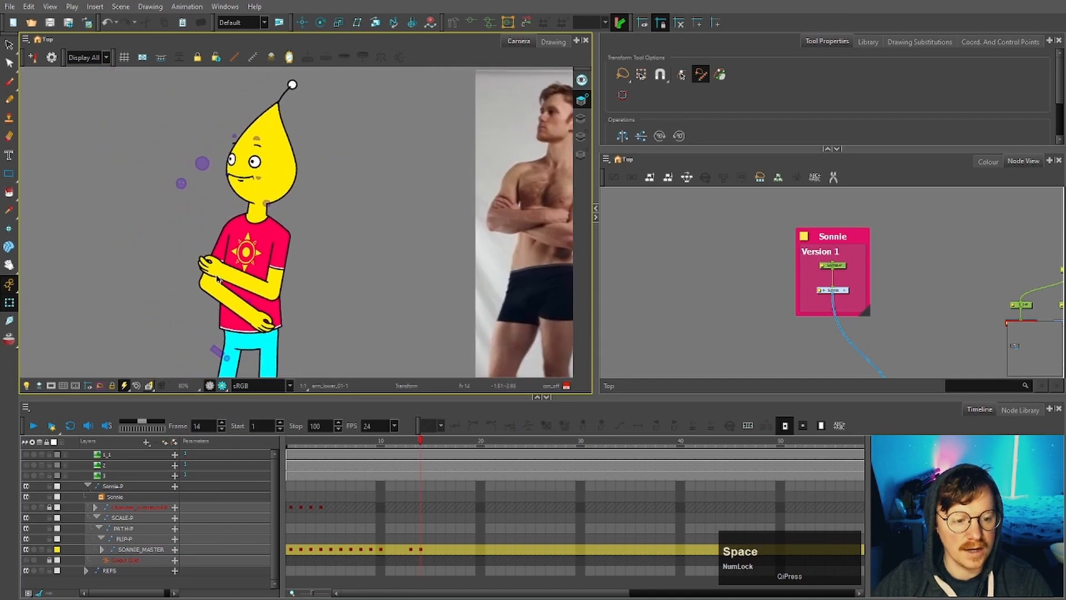
scroll(218, 278, "up", 2)
left_click(242, 277)
left_click(471, 23)
left_click(439, 106)
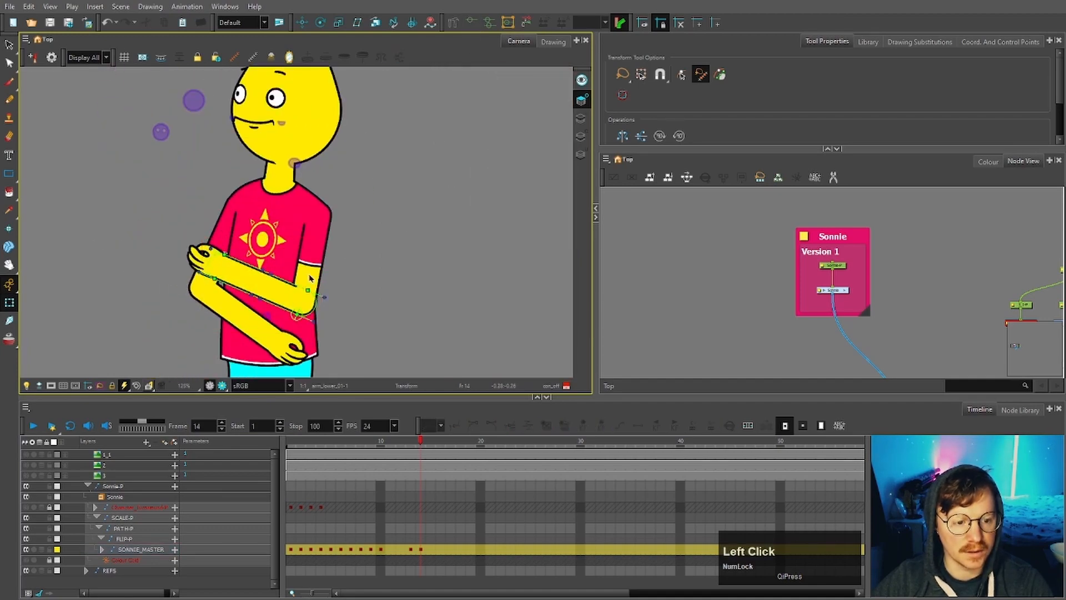
scroll(245, 266, "up", 2)
mouse_move(175, 271)
left_mouse_down()
mouse_move(210, 232)
mouse_move(211, 248)
left_mouse_up()
left_click(183, 245)
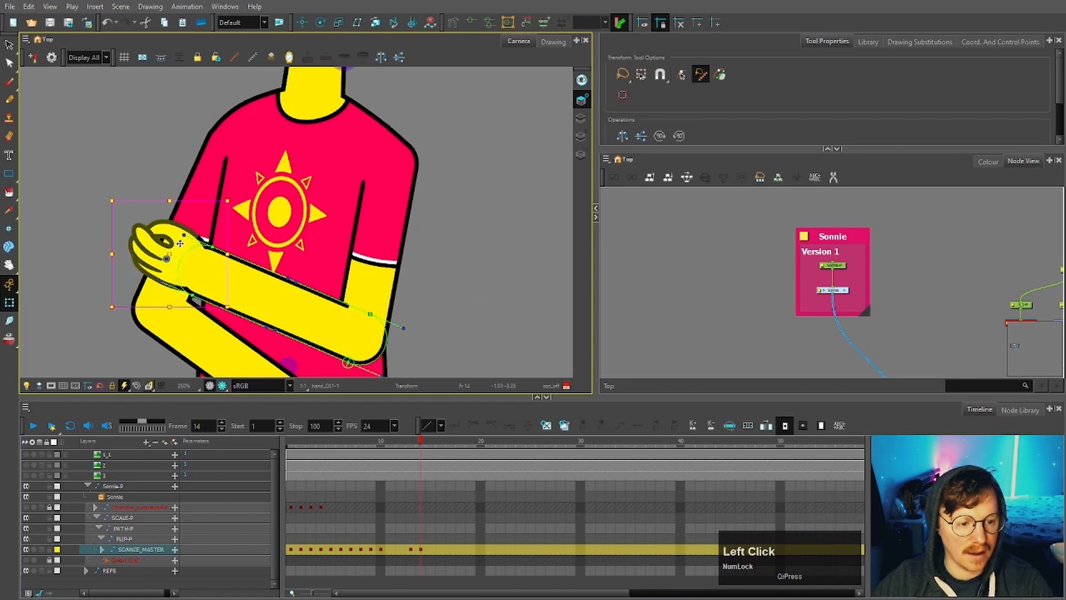
key("ctrl+z")
key("b")
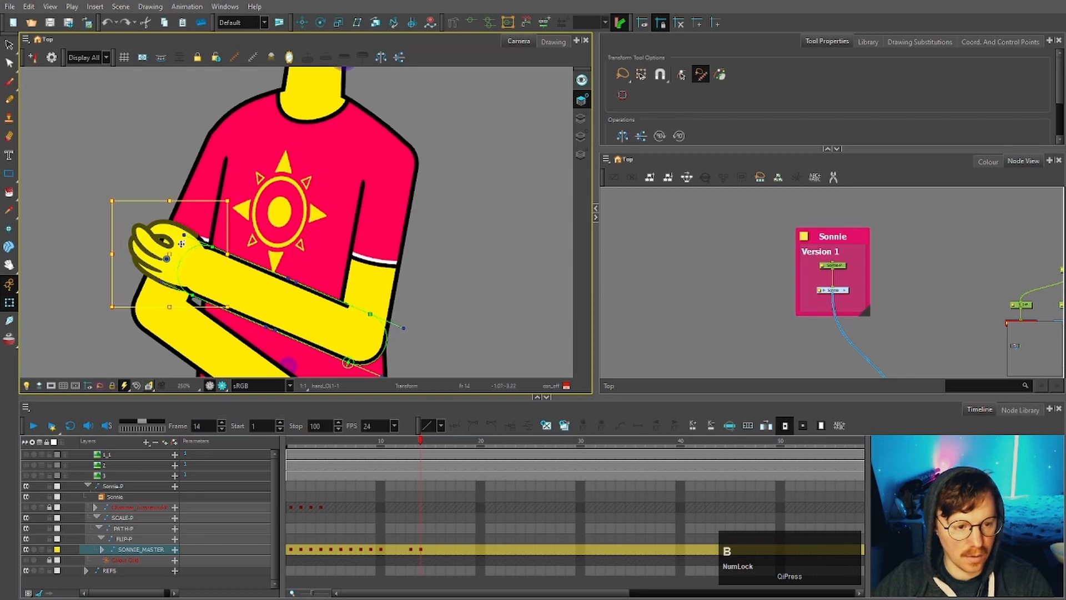
left_click(535, 229)
left_click(475, 24)
Rotate the lower forearm up at the elbow and place it in front of the other forearm, with its hand on the opposite arm
scroll(484, 202, "down", 4)
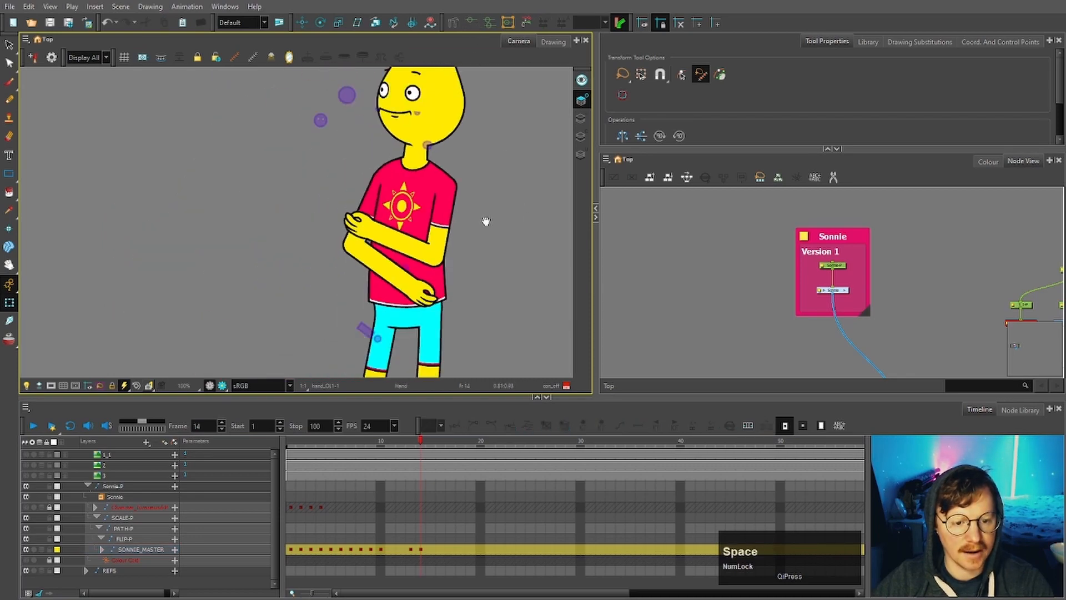
left_click_drag(486, 220, 324, 236)
scroll(228, 290, "down", 1)
left_click(225, 290)
key("b")
key("b")
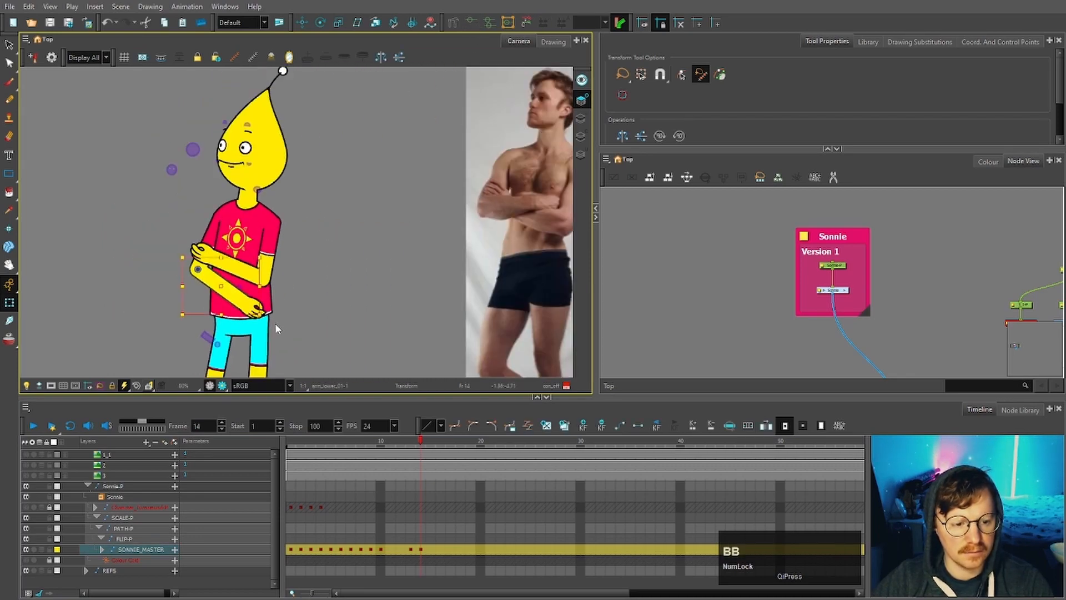
left_click_drag(275, 324, 292, 281)
key("alt+Down")
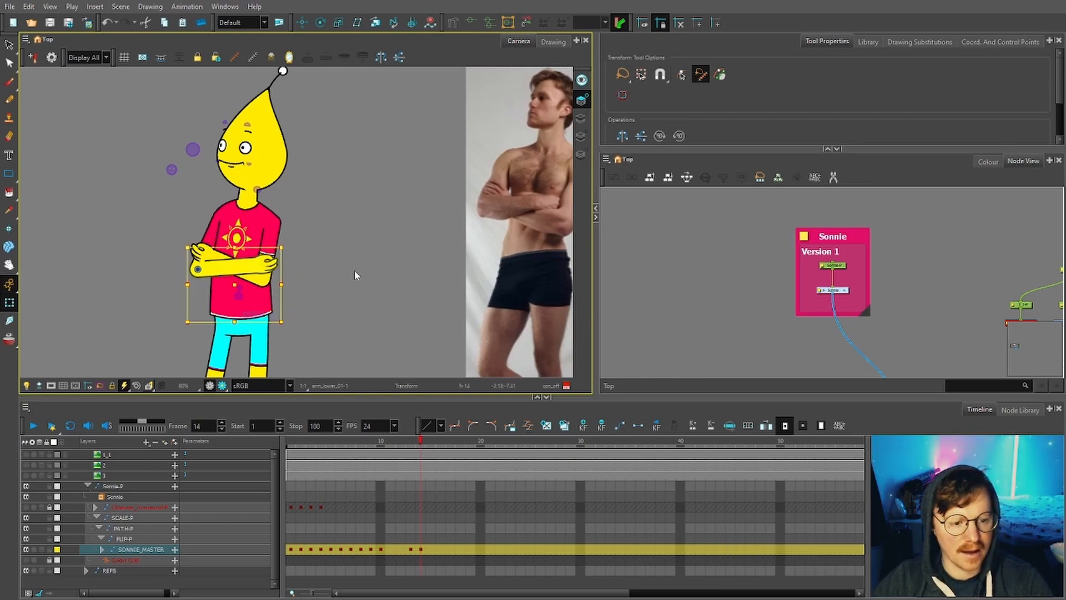
Show the front forearm's deformer and bow its curves slightly, refining the point at the elbow
left_click(337, 263)
scroll(206, 236, "up", 3)
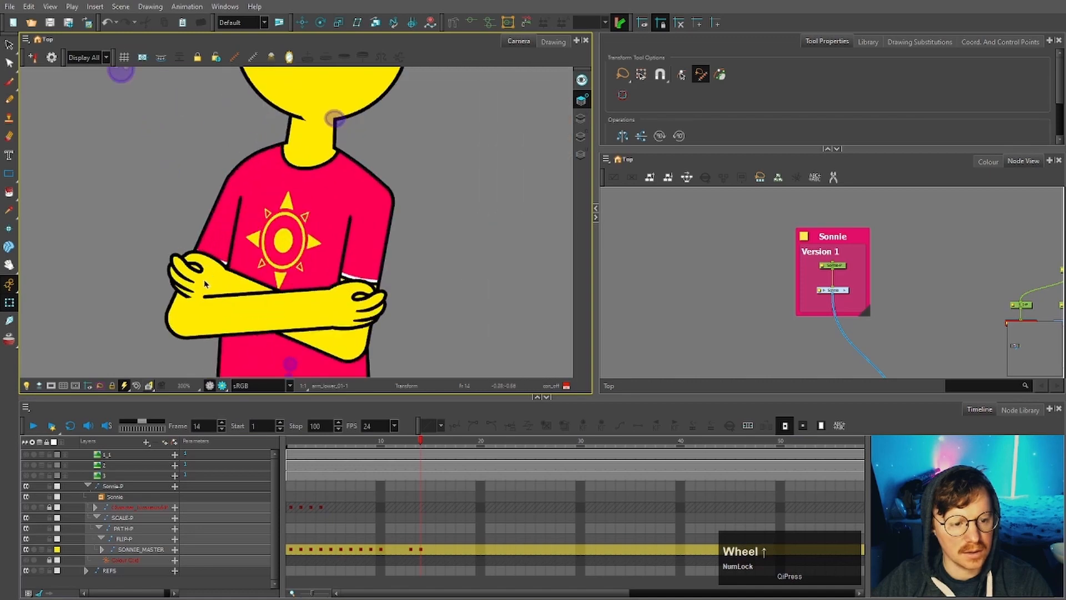
left_click(228, 313)
left_click(508, 22)
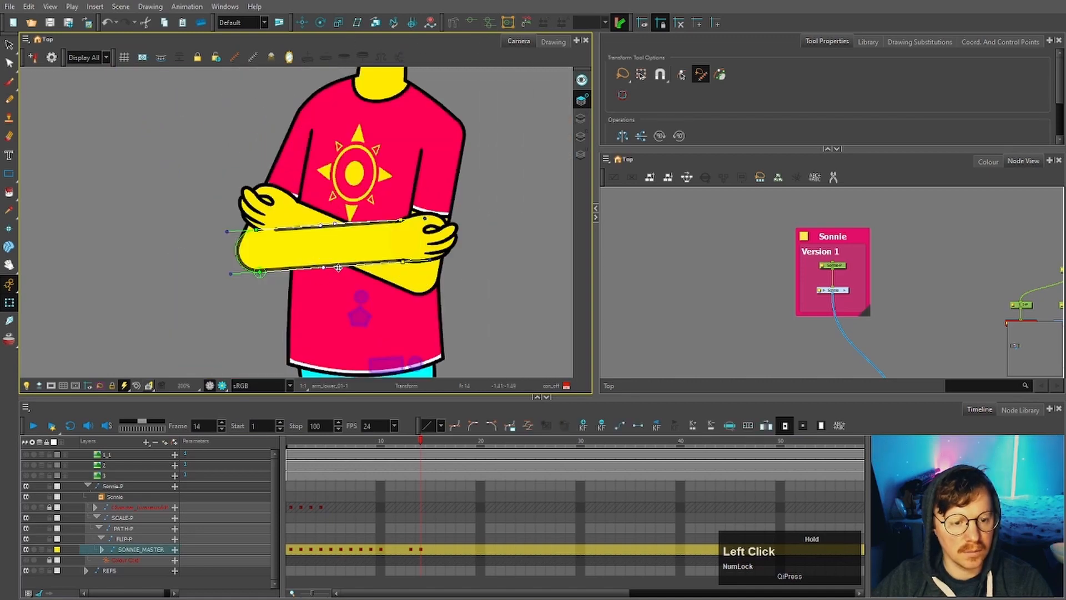
left_click_drag(338, 266, 339, 273)
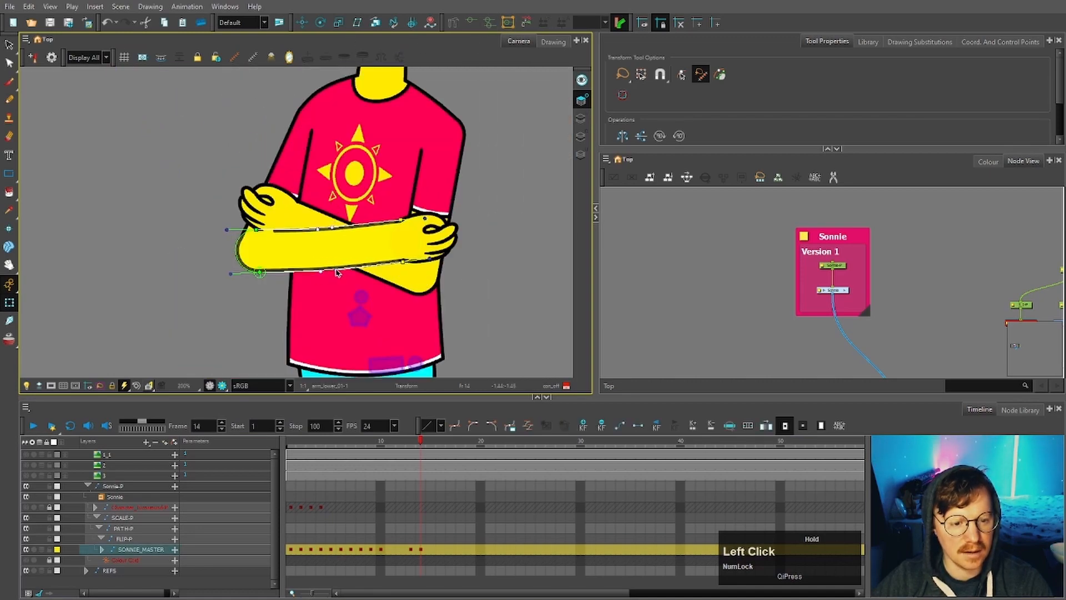
scroll(436, 253, "up", 3)
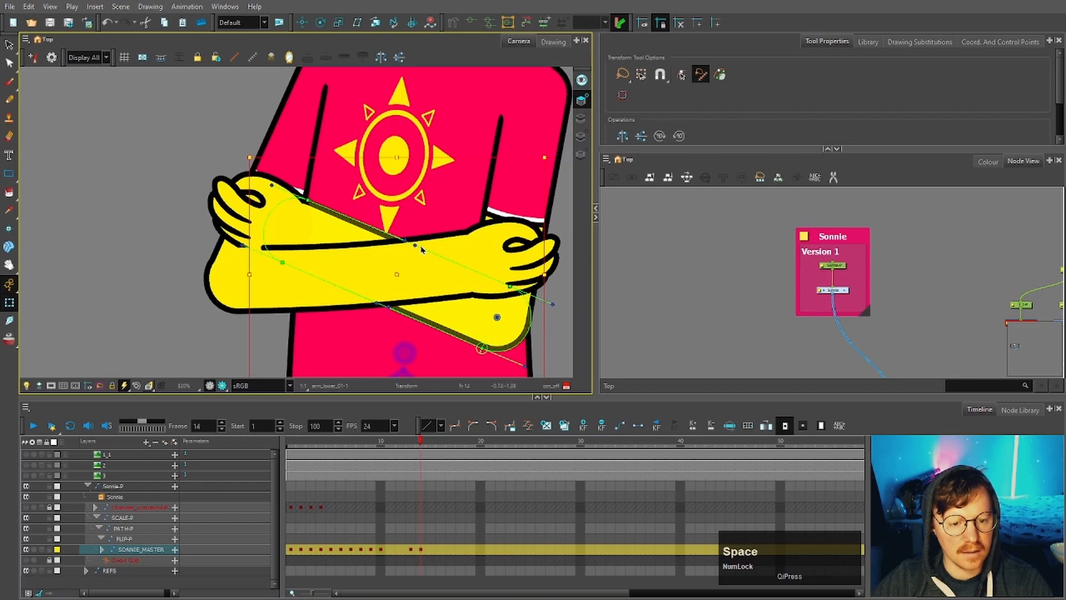
mouse_move(436, 247)
left_mouse_down()
mouse_move(410, 305)
mouse_move(370, 332)
mouse_move(451, 234)
left_mouse_up()
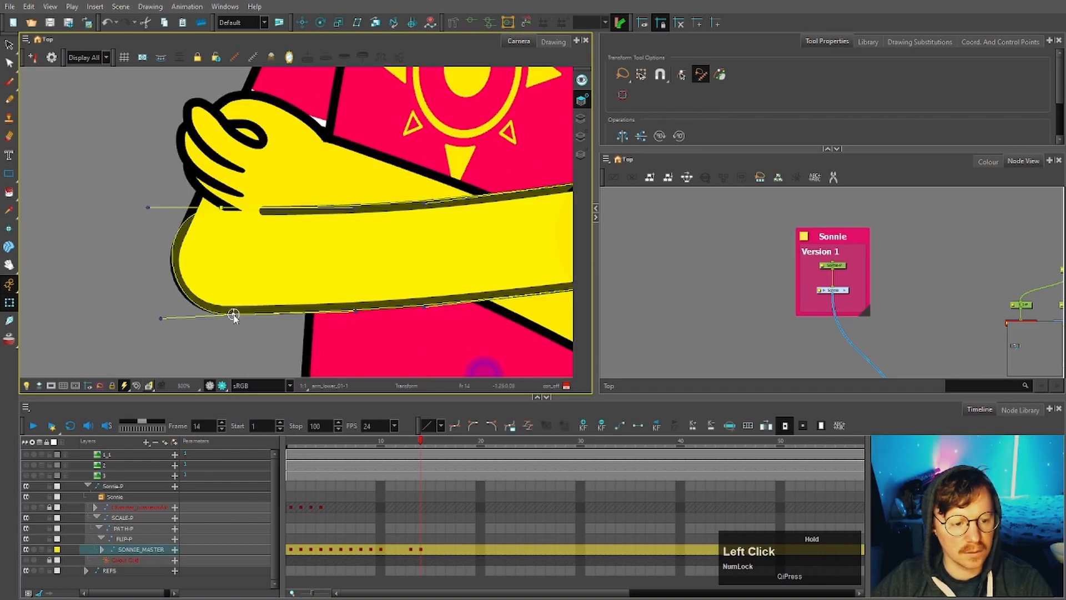
left_click_drag(233, 315, 231, 314)
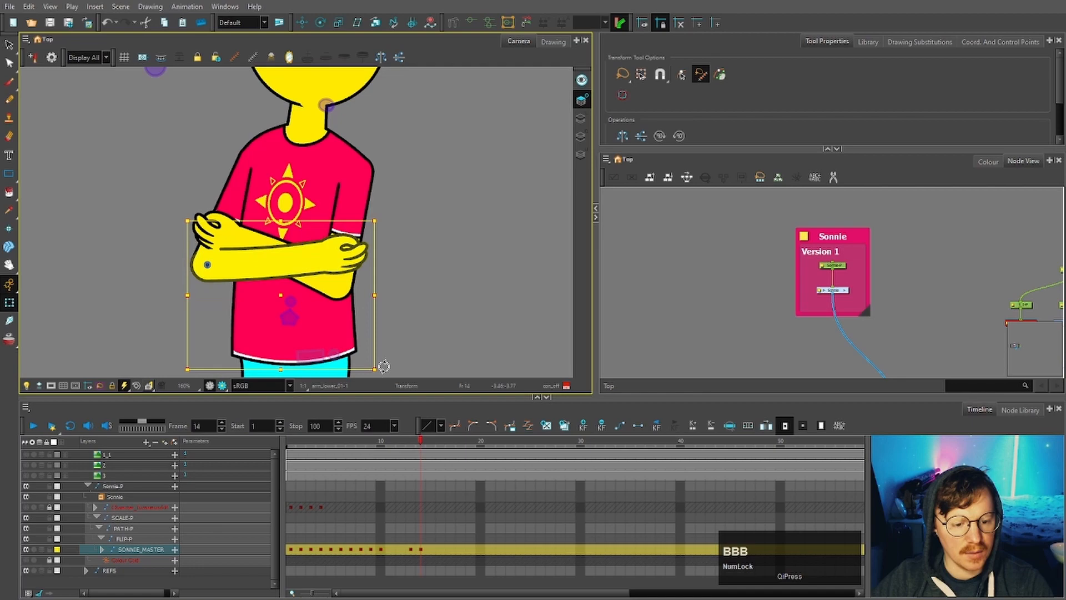
Rotate the front forearm slightly upward and pull the wrist end of its deformer back toward the elbow to shorten it
left_click_drag(383, 365, 378, 335)
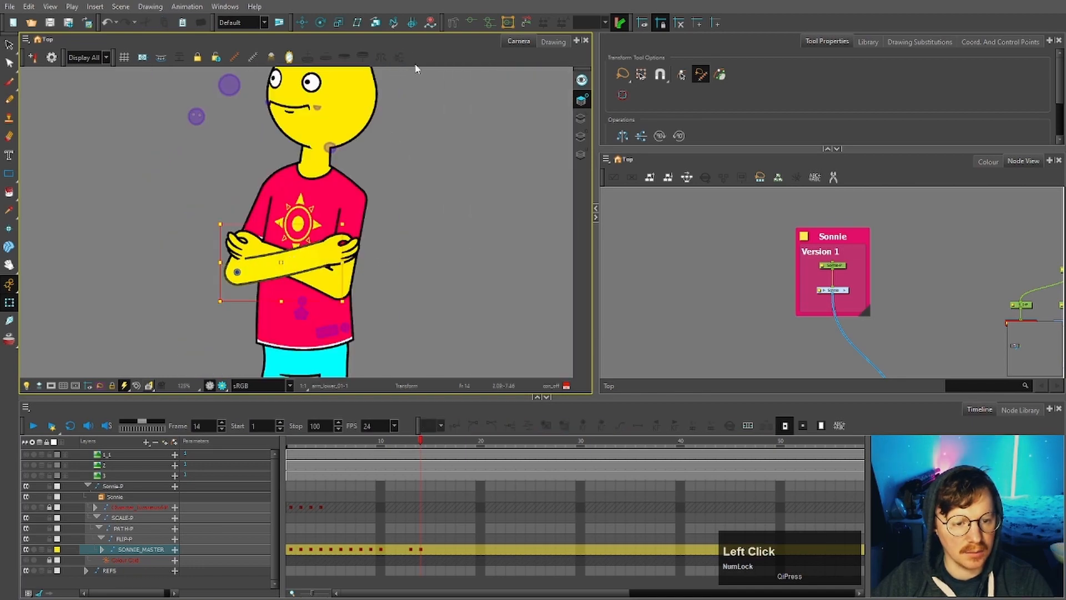
scroll(328, 244, "up", 3)
left_click(325, 231)
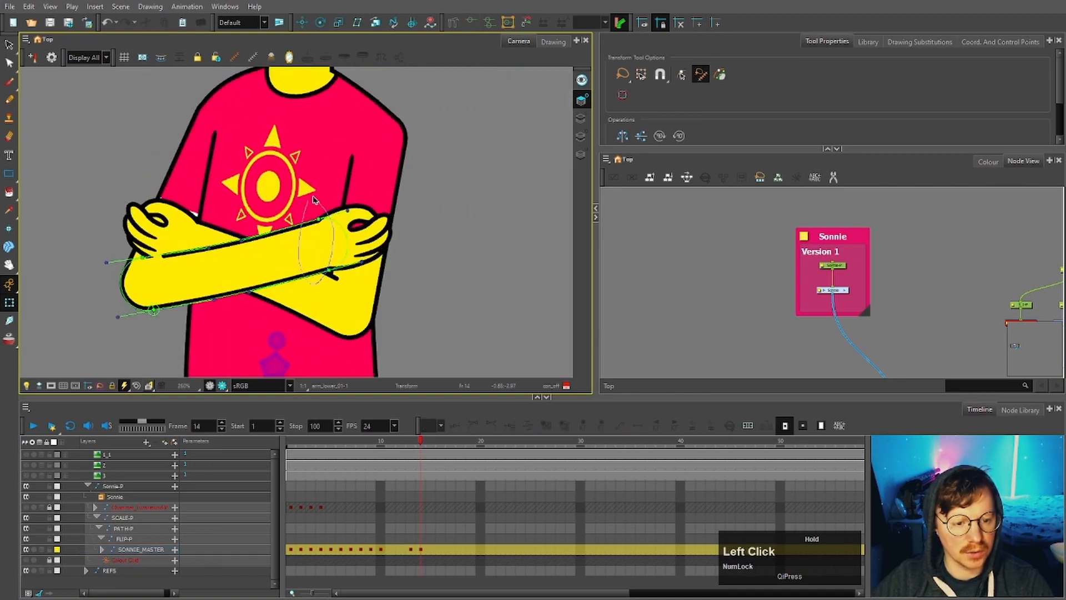
left_click(331, 269)
left_click_drag(329, 259, 297, 267)
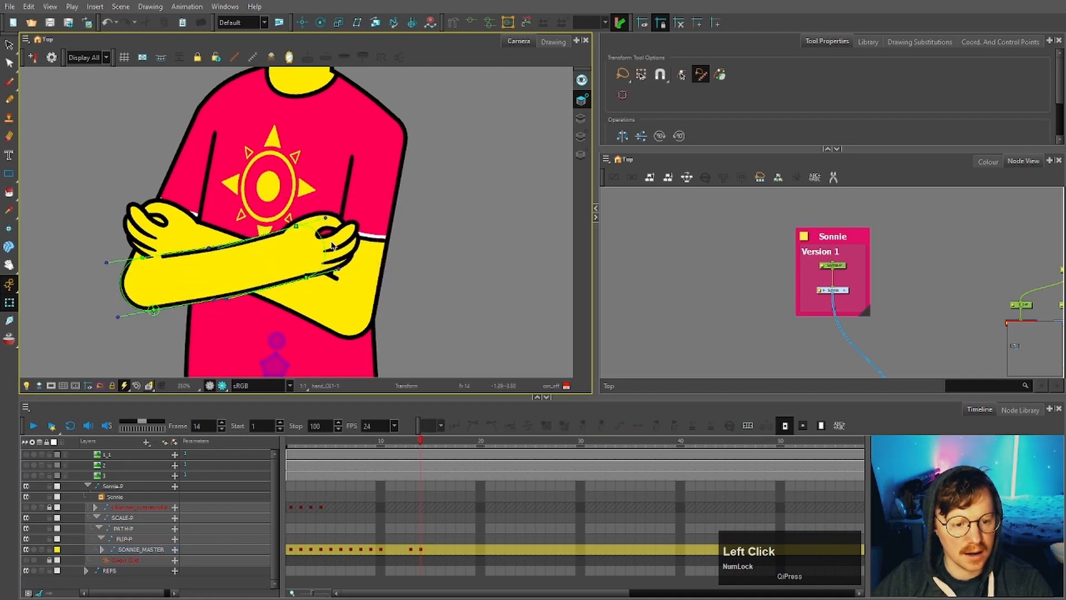
Tuck the front forearm's hand behind the forearm and examine how the outlines overlap at the wrist
left_click(332, 246)
scroll(366, 234, "up", 2)
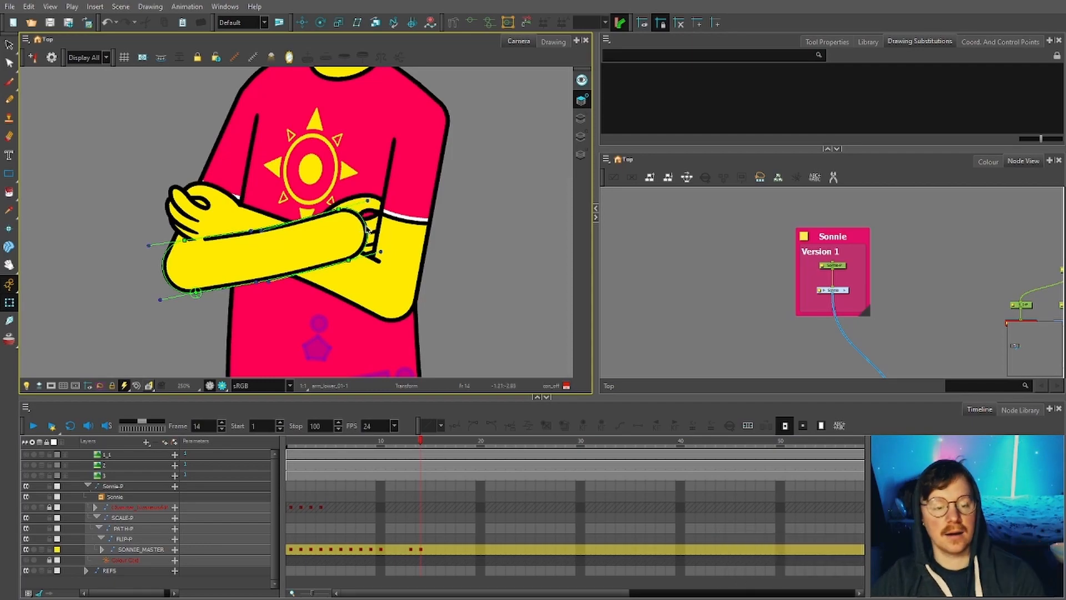
scroll(340, 204, "up", 2)
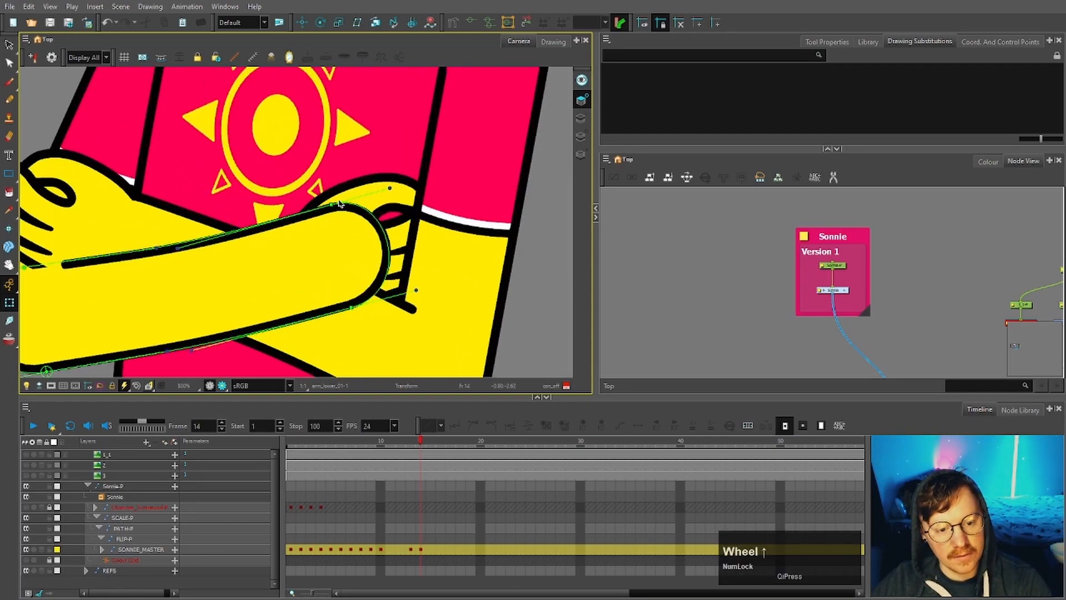
scroll(365, 226, "down", 4)
scroll(369, 232, "up", 2)
left_click(503, 272)
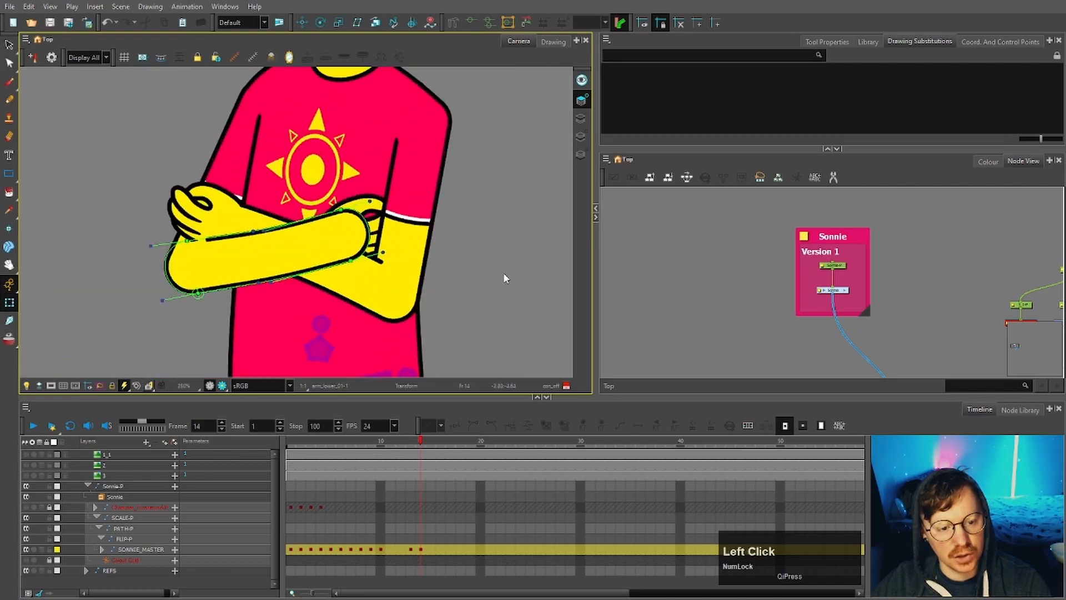
Go to frame 5, select the forearm drawing of ARM_02 and locate its node in the rig network
left_click_drag(363, 445, 330, 444)
scroll(400, 202, "down", 5)
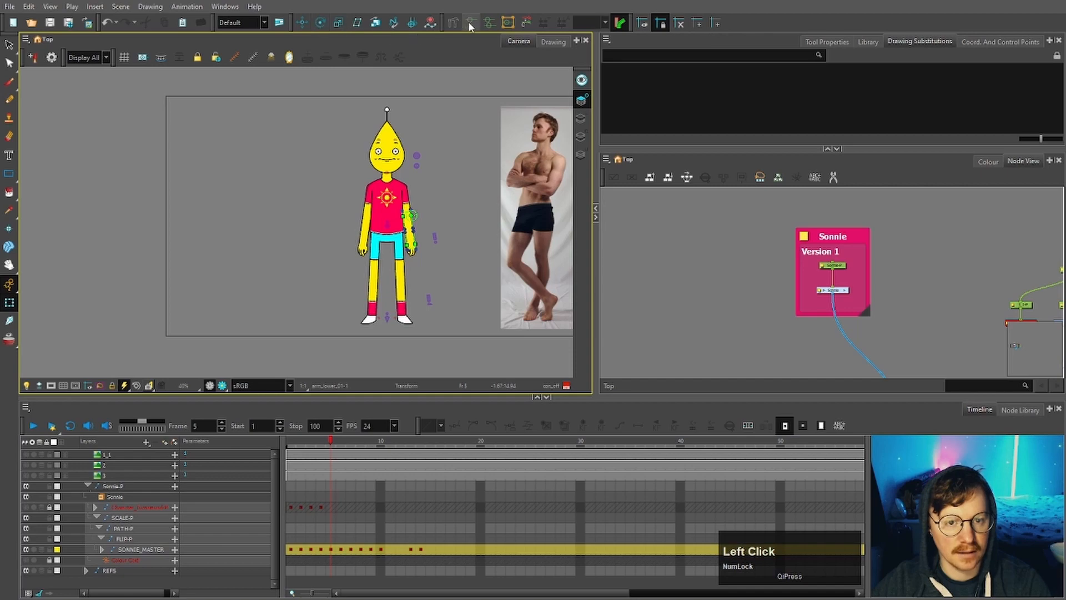
scroll(433, 265, "up", 5)
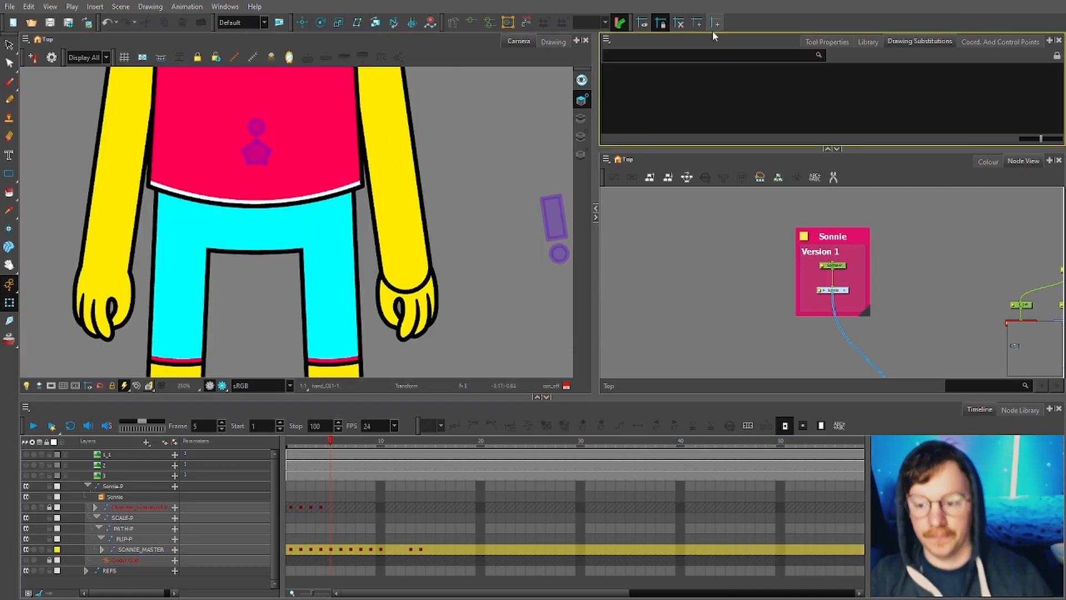
left_click(406, 236)
key("o")
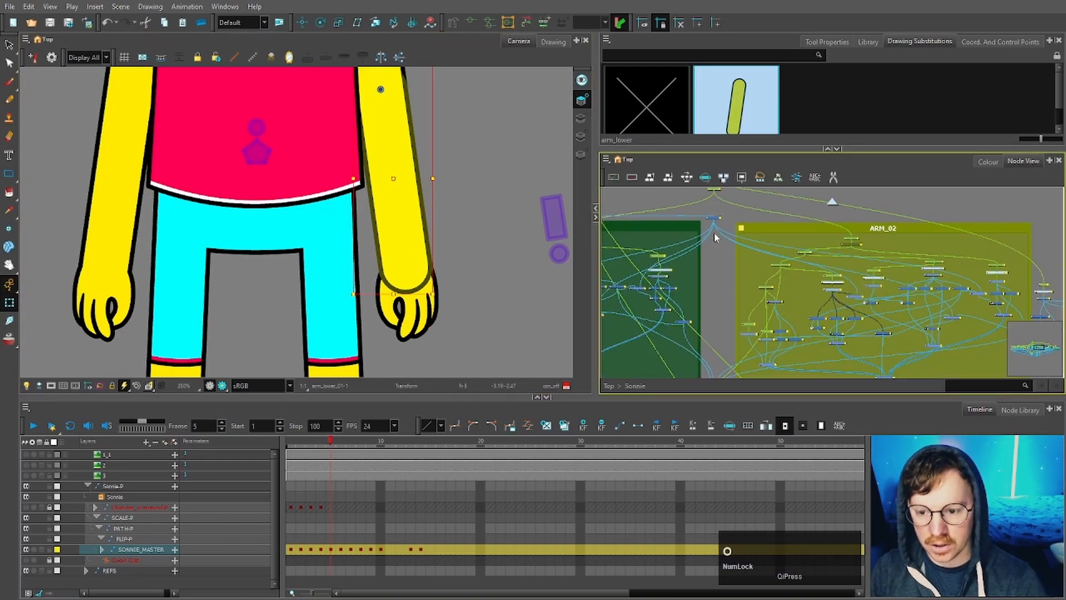
Examine the nodes below the ARM_02 arm_lower drawing and trace the connections of Cutter_24 under its line art
scroll(794, 285, "up", 5)
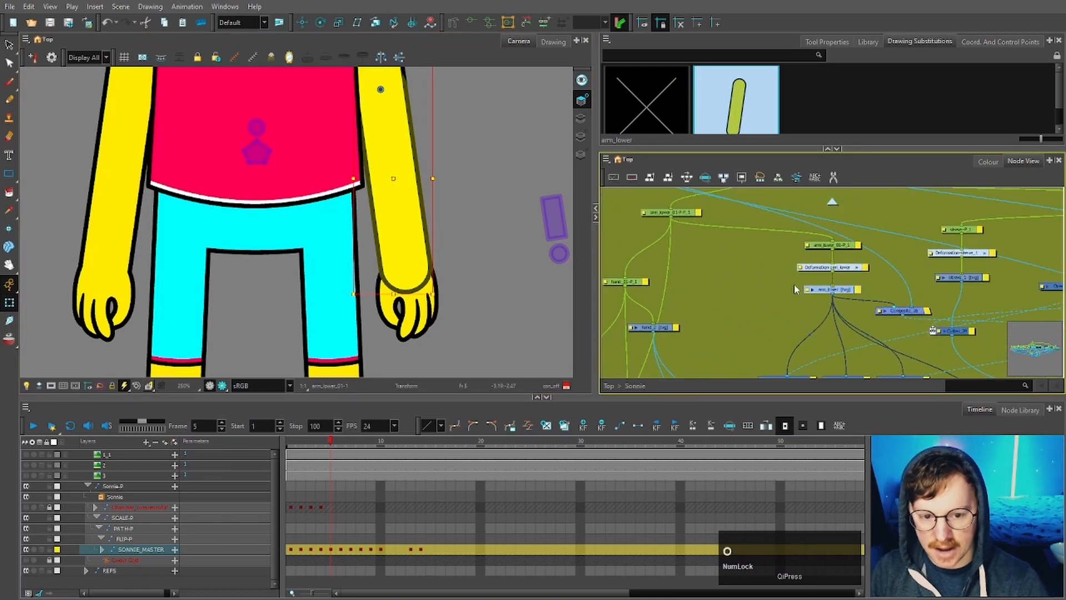
scroll(830, 293, "up", 2)
left_click_drag(850, 255, 850, 189)
left_click_drag(852, 276, 850, 221)
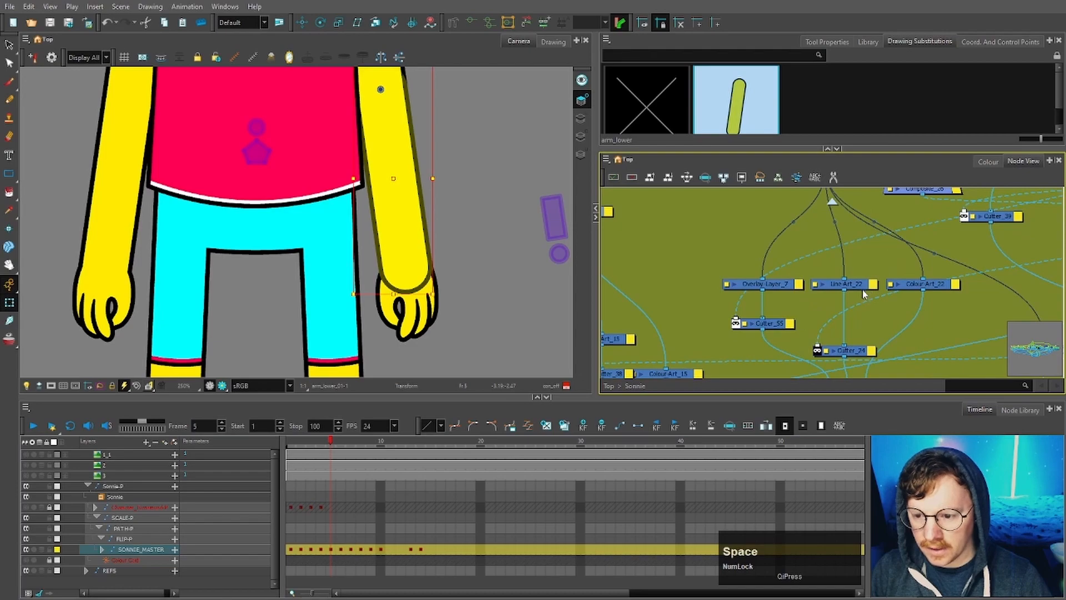
left_click_drag(867, 336, 854, 298)
left_click(846, 312)
scroll(850, 295, "down", 3)
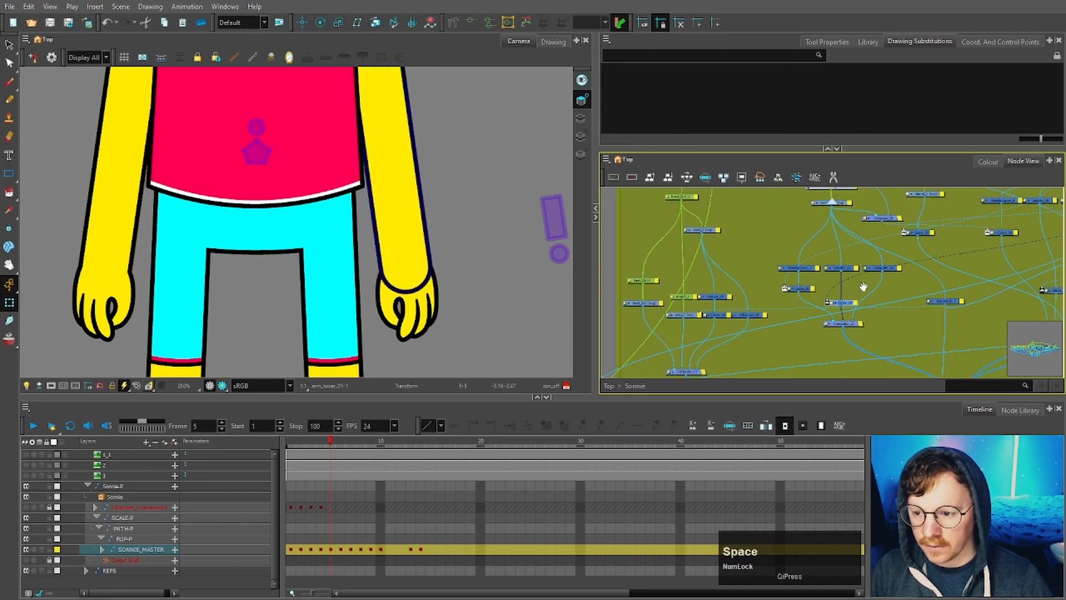
left_click_drag(973, 262, 840, 291)
scroll(888, 261, "up", 3)
scroll(875, 255, "down", 4)
mouse_move(743, 292)
left_mouse_down()
mouse_move(727, 286)
mouse_move(742, 287)
left_mouse_up()
scroll(849, 291, "up", 3)
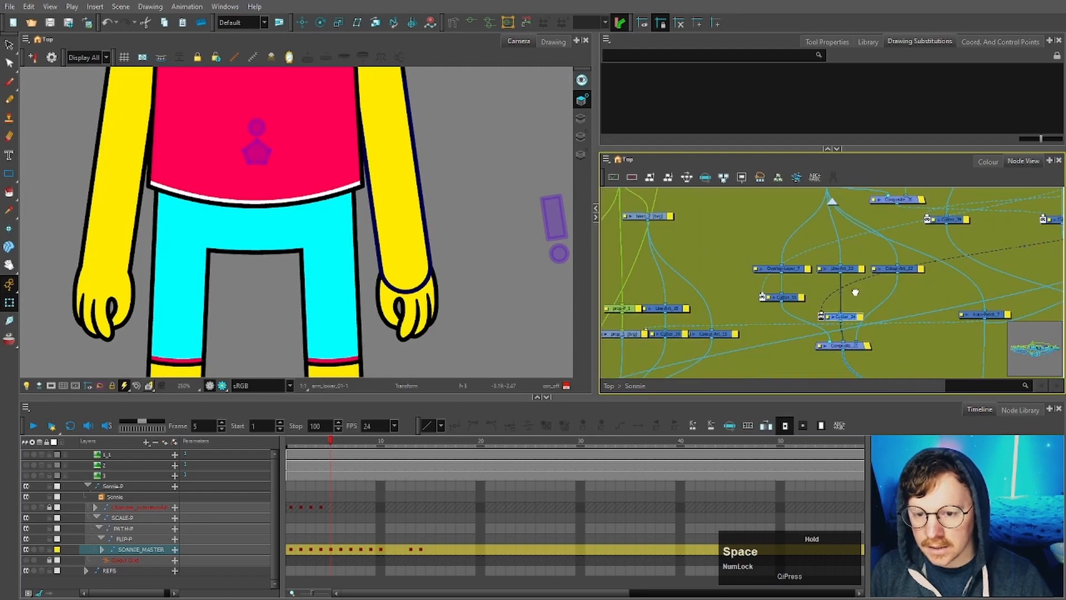
left_click_drag(855, 292, 868, 317)
scroll(868, 289, "up", 2)
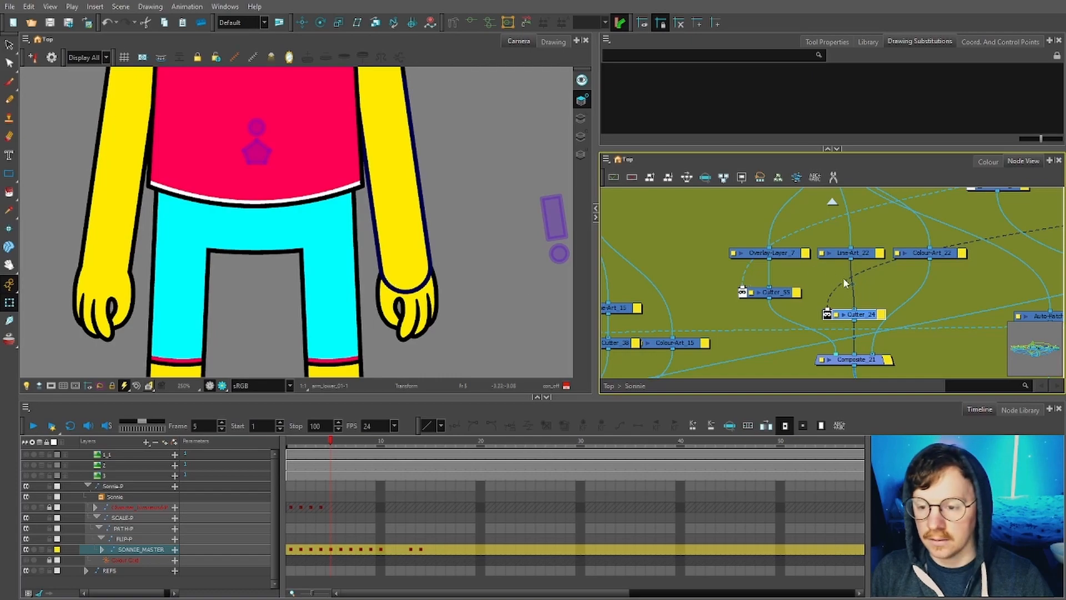
Duplicate Cutter_24 and insert the copy between it and Composite_21 in the forearm's line art chain
left_click(869, 289)
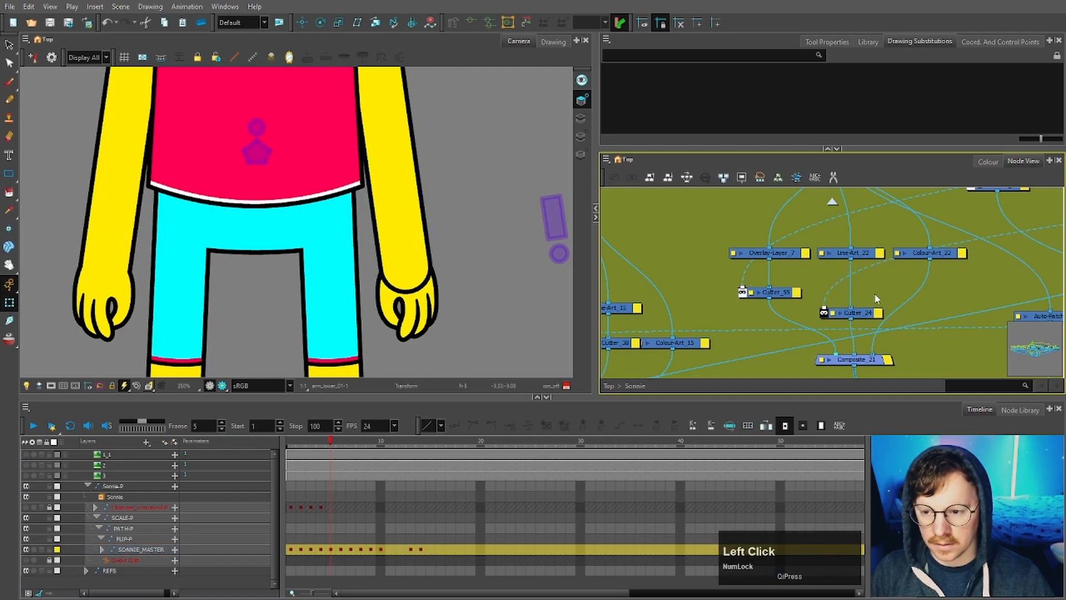
key("h")
key("ctrl+z")
mouse_move(869, 317)
left_mouse_down()
mouse_move(873, 296)
mouse_move(873, 317)
left_mouse_up()
key("ctrl+d")
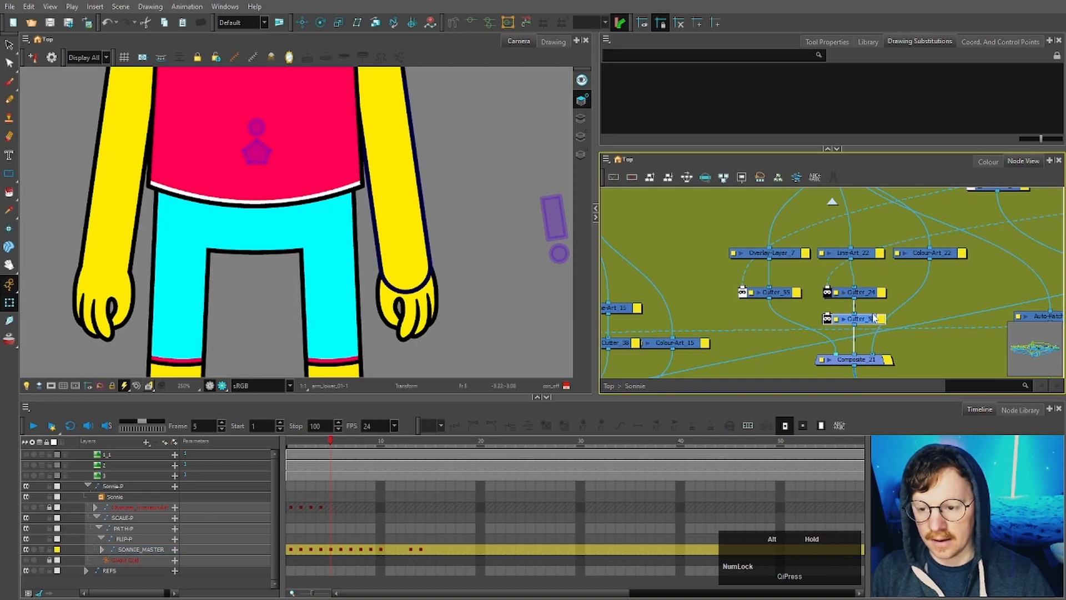
Connect the ARM_02 hand drawing to a new Auto-Patch node and feed that into the duplicated cutter's matte input
scroll(875, 312, "down", 2)
left_click_drag(778, 272, 769, 266)
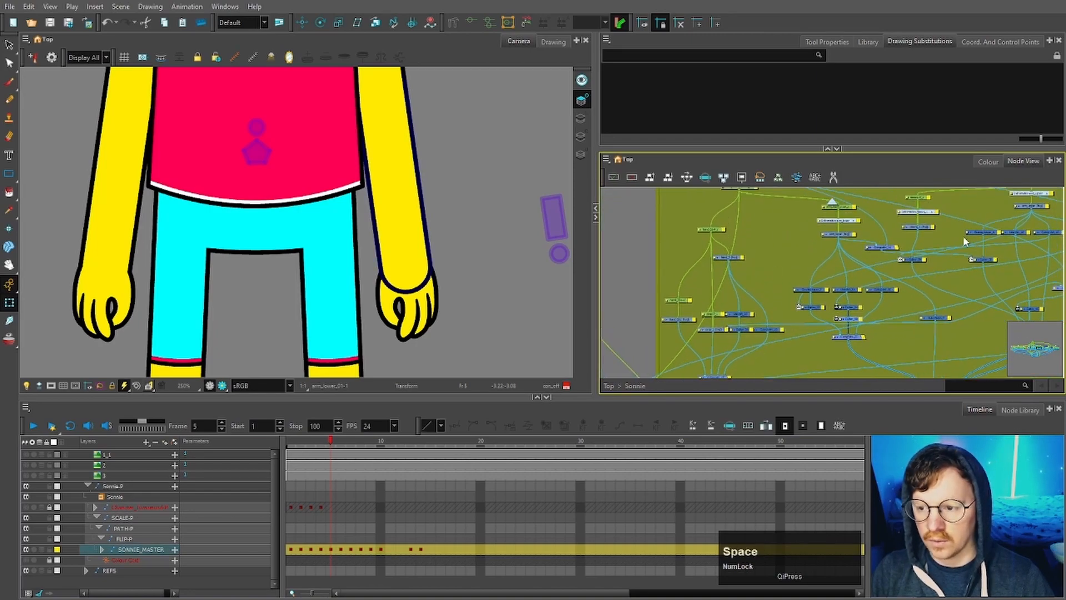
scroll(944, 235, "up", 2)
scroll(767, 293, "up", 2)
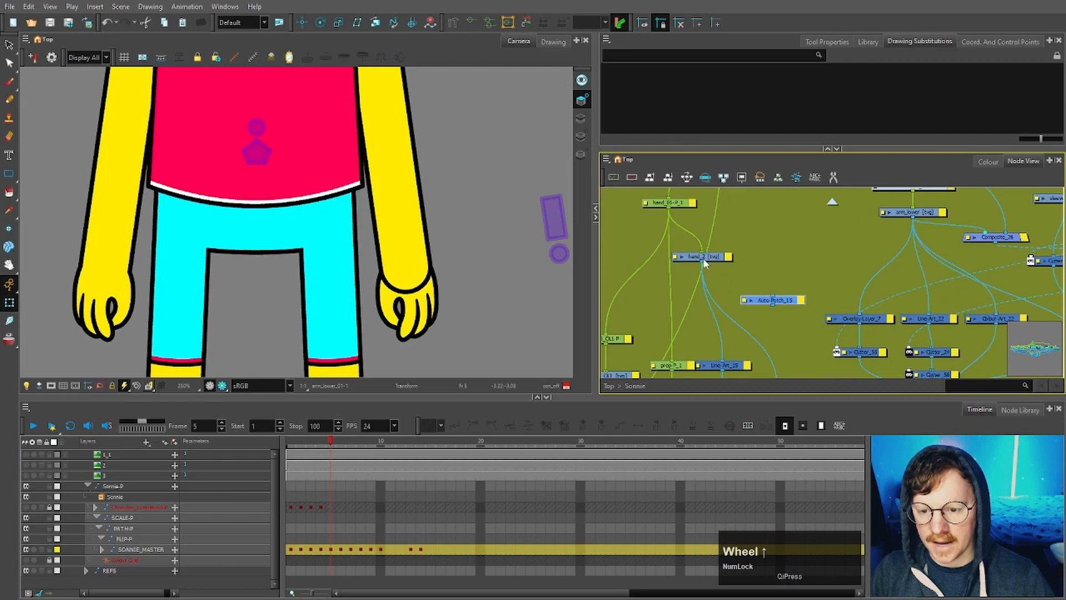
left_click_drag(703, 261, 773, 296)
left_click_drag(779, 315, 816, 301)
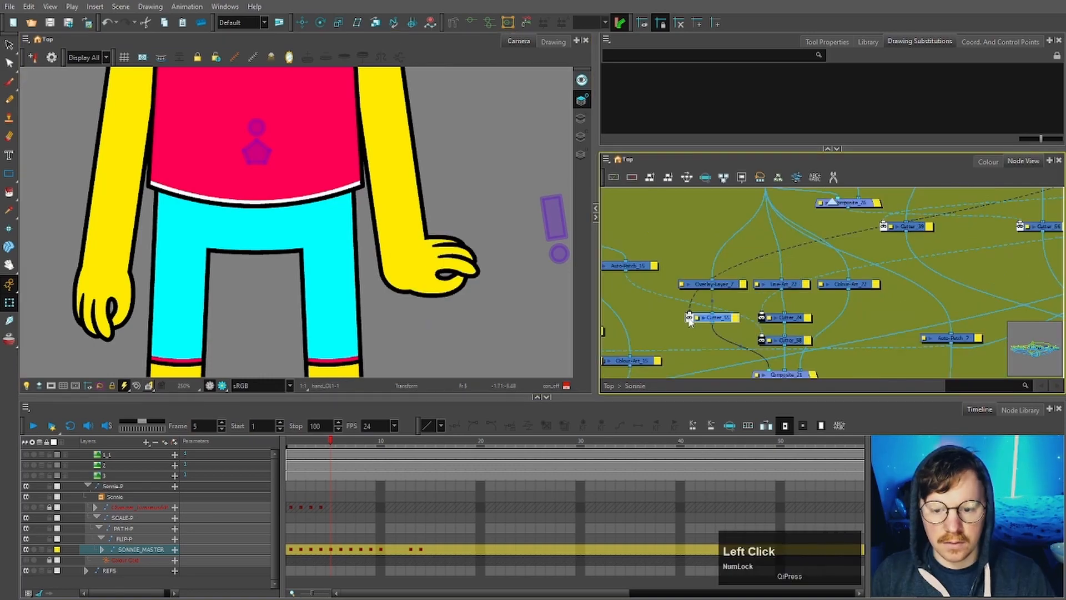
left_click(422, 219)
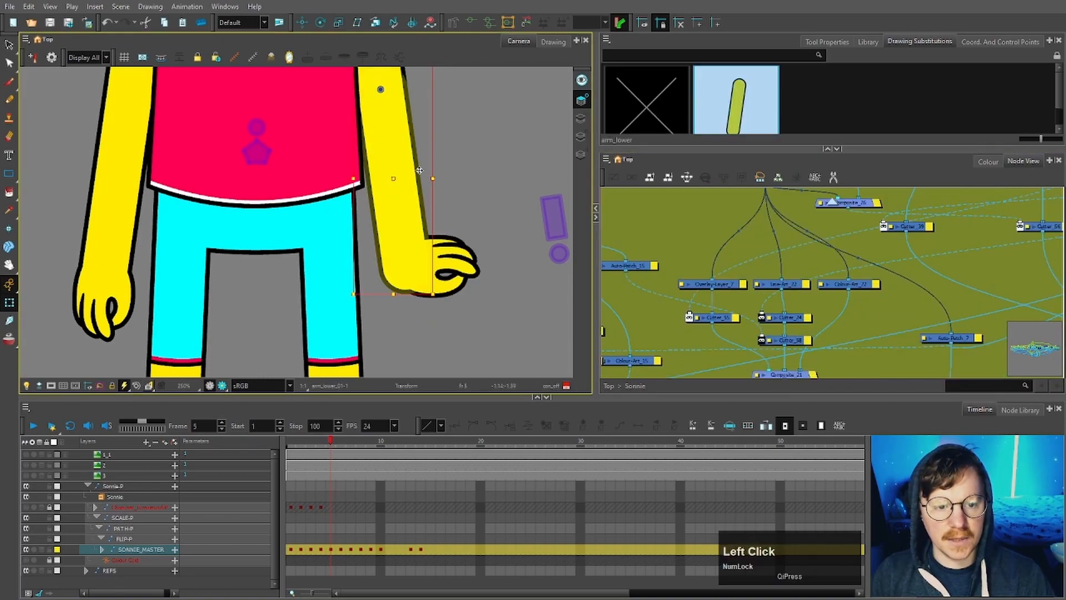
Examine the ARM_02 forearm's overlay layer, the cutter beneath it and their wiring in the rig network
left_click(552, 42)
scroll(490, 50, "up", 1)
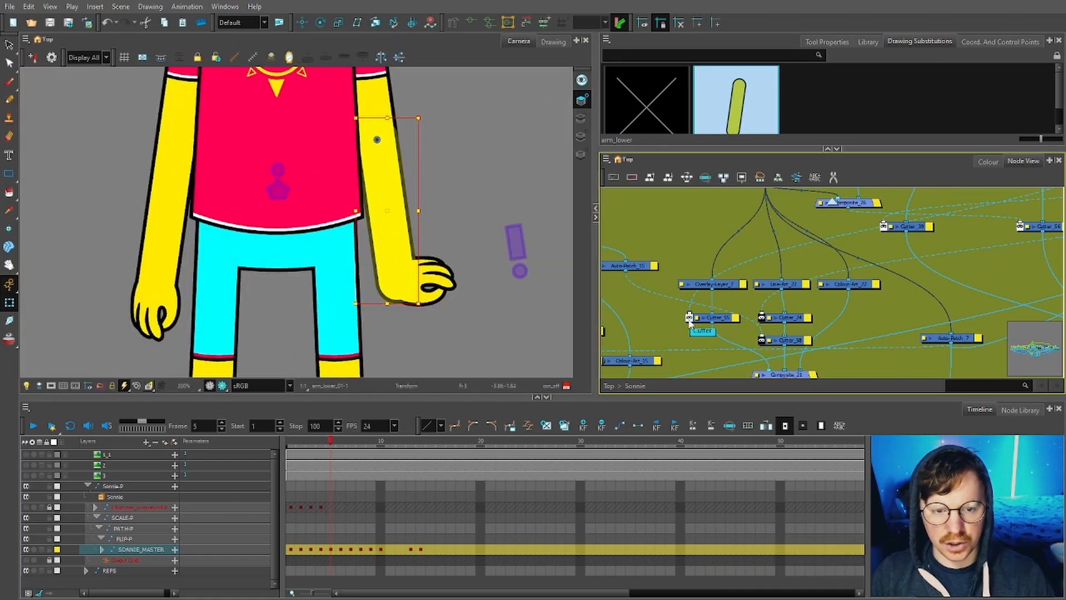
left_click(729, 301)
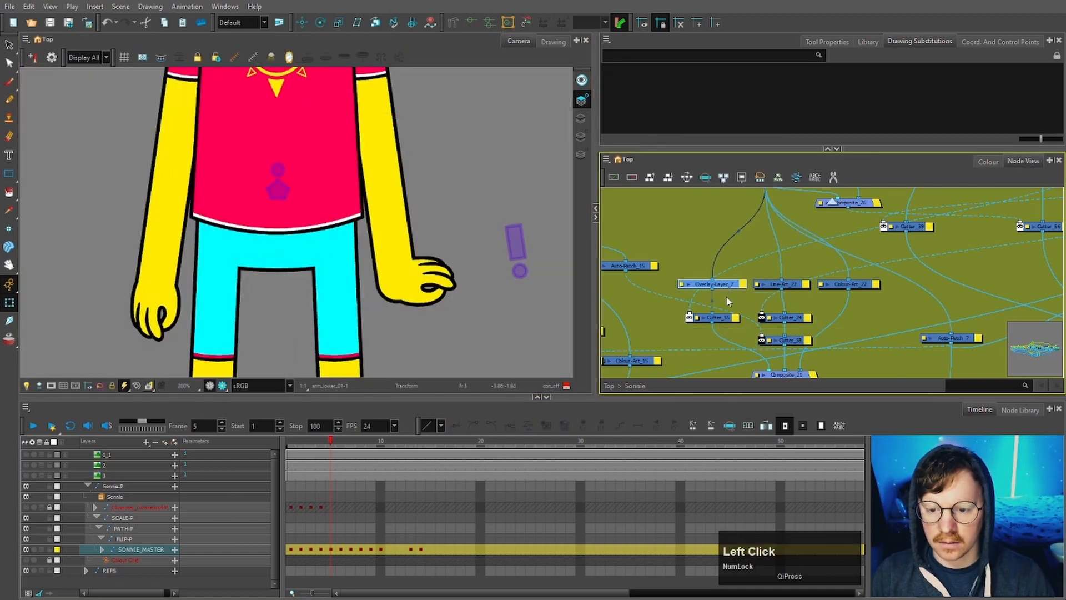
scroll(729, 328, "down", 3)
key("space")
left_click_drag(814, 285, 782, 300)
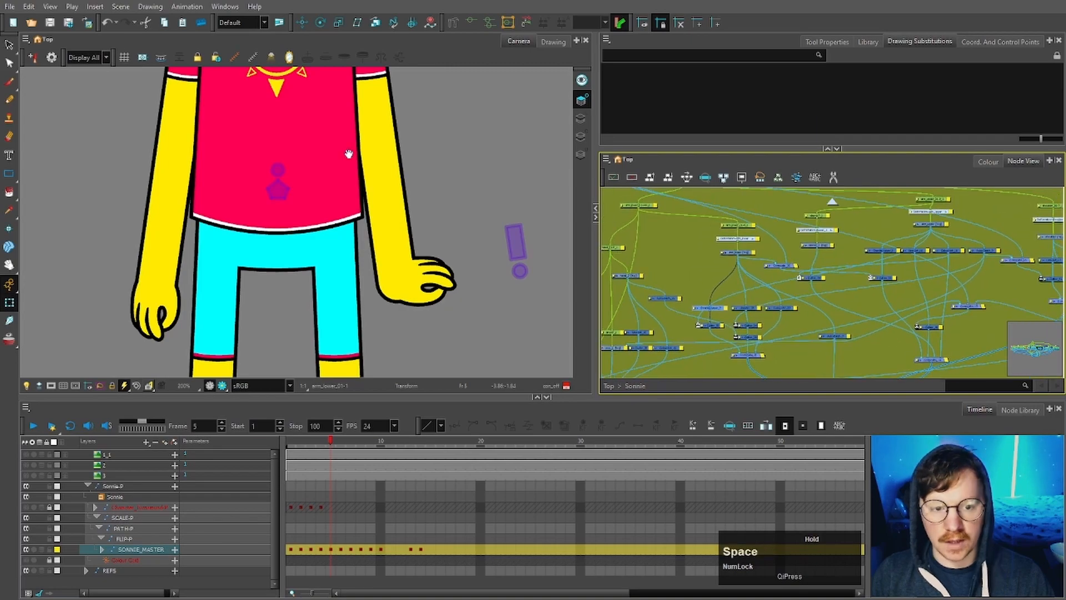
left_click(392, 210)
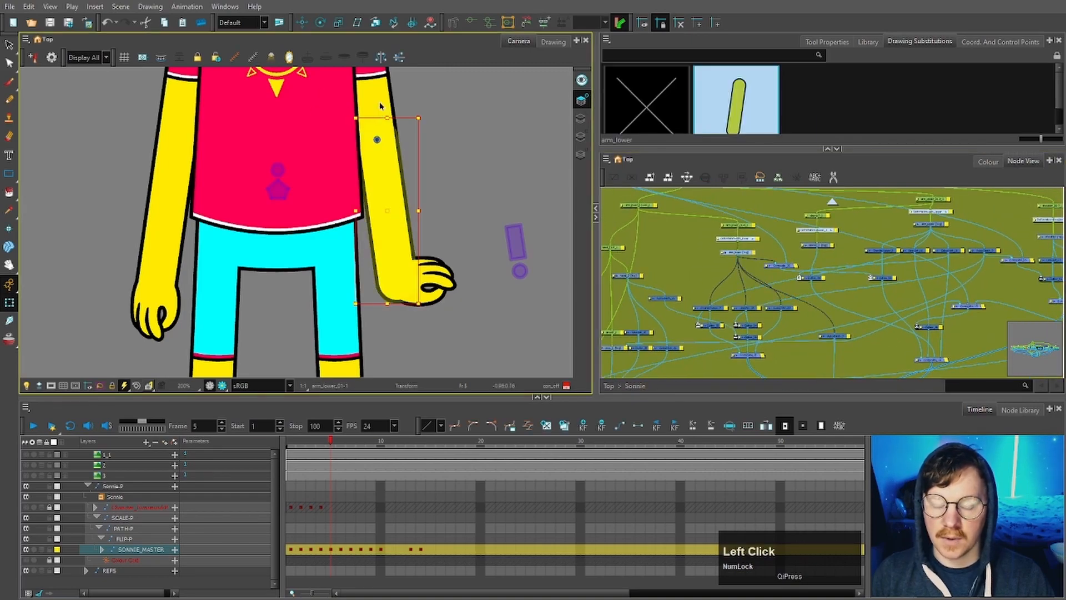
scroll(393, 256, "up", 2)
scroll(738, 311, "up", 3)
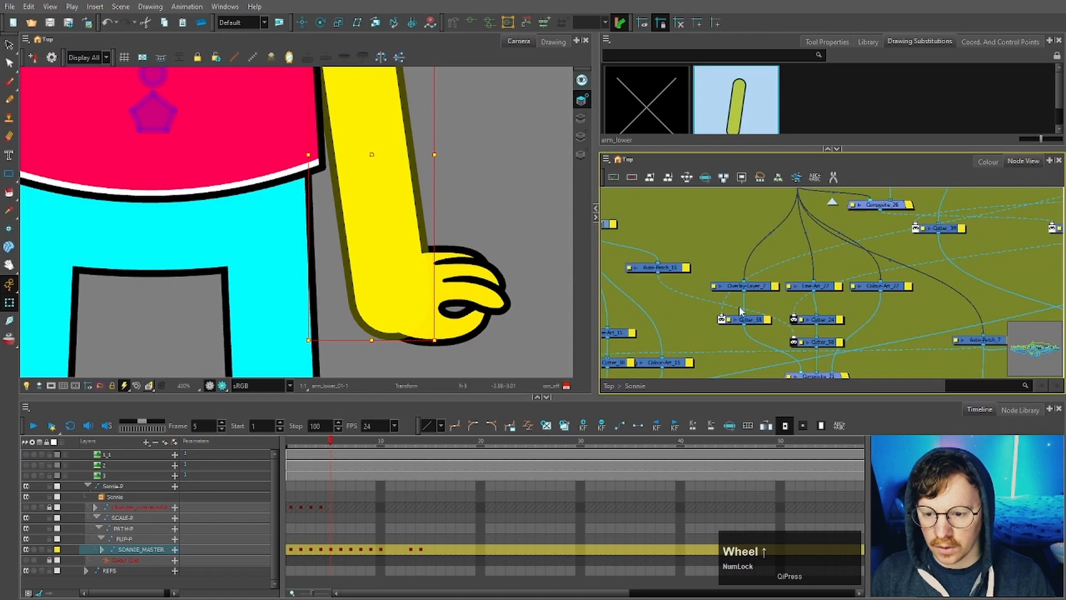
Try to add a duplicate cutter below the existing one in the ARM_02 forearm's overlay layer chain
left_click(828, 344)
key("space")
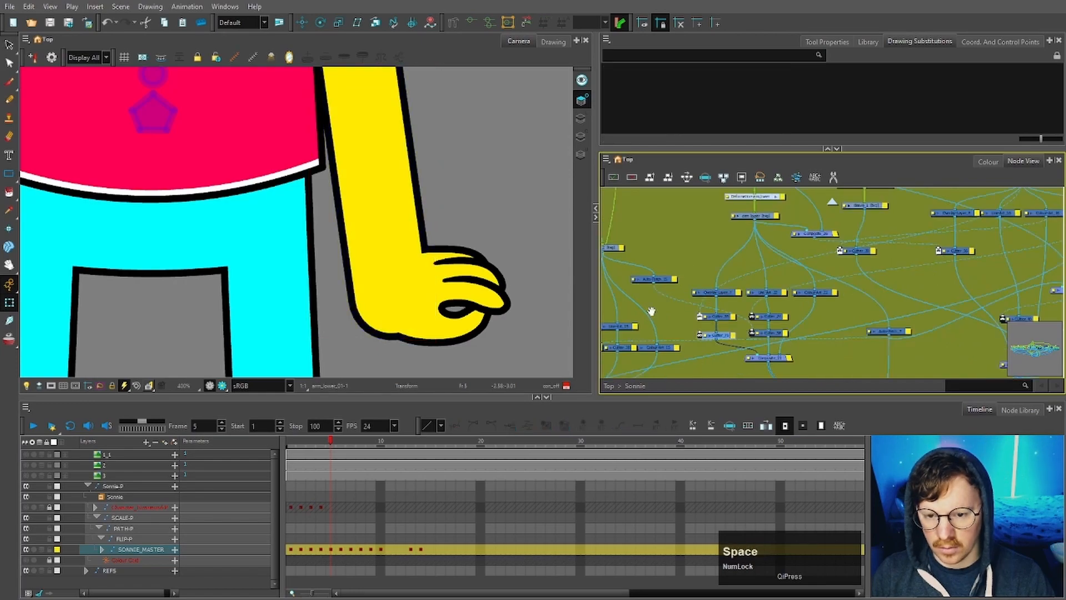
left_click_drag(650, 312, 702, 293)
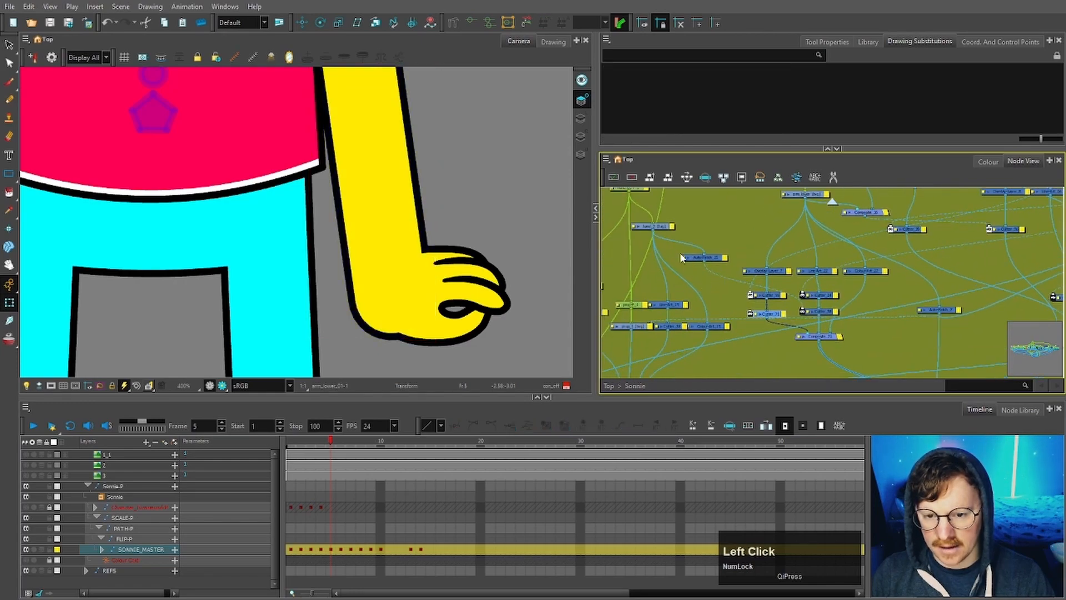
scroll(651, 228, "up", 2)
left_click_drag(648, 226, 681, 281)
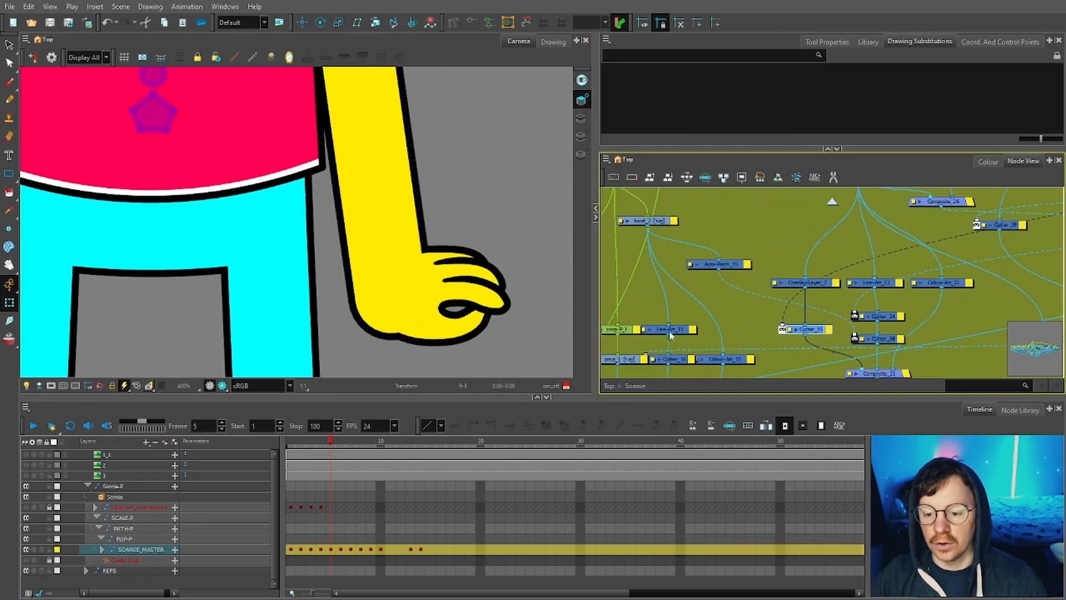
Add a Composite node on the overlay cutter's matte input, combining its existing matte source with the ARM_02 hand drawing
left_click(732, 319)
key("h")
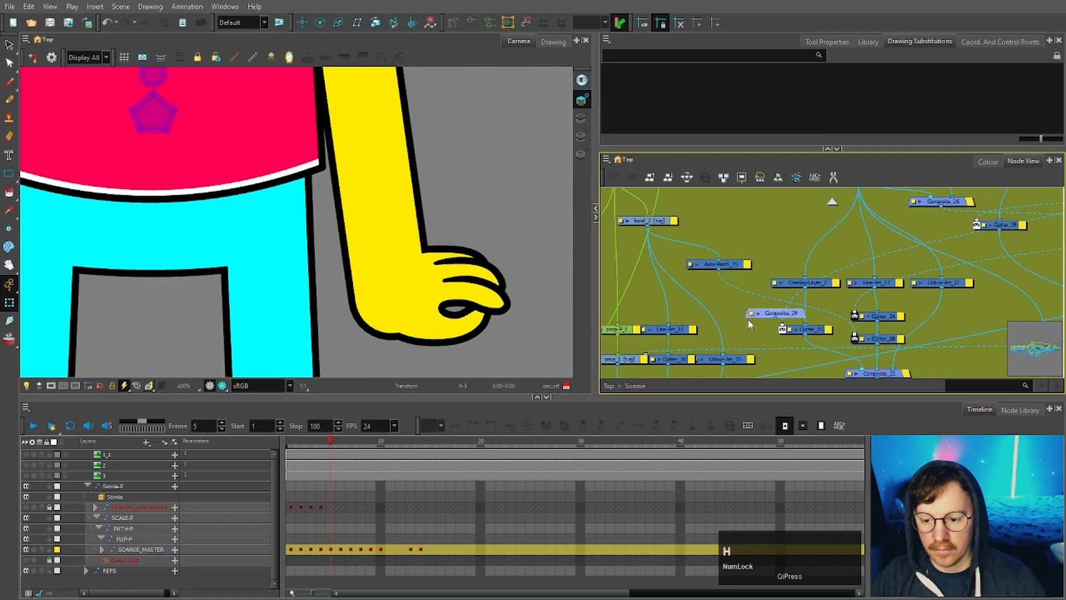
left_click_drag(791, 314, 766, 310)
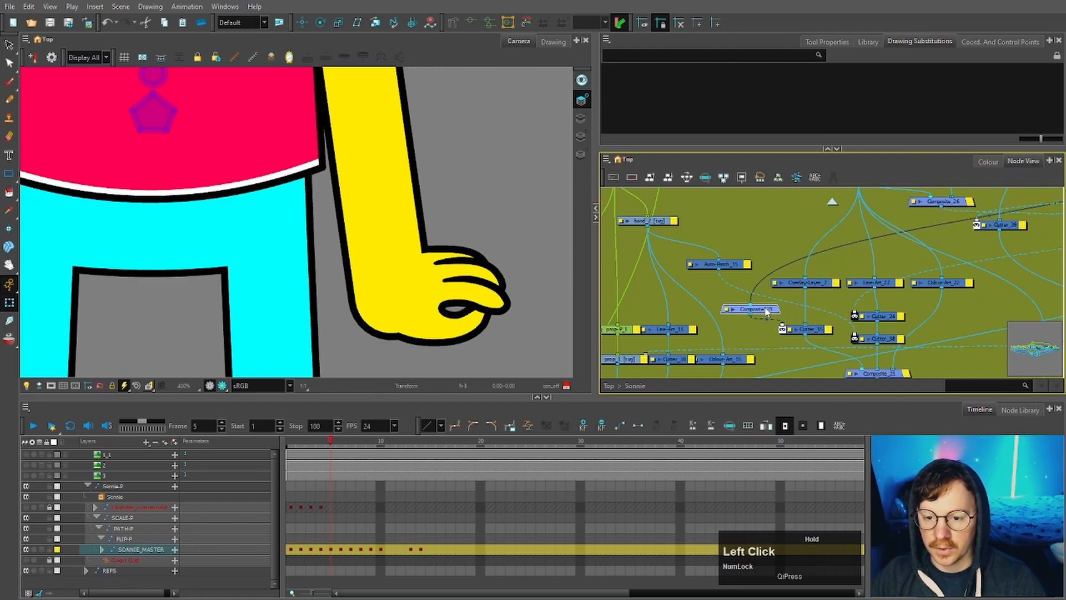
left_click_drag(648, 225, 717, 287)
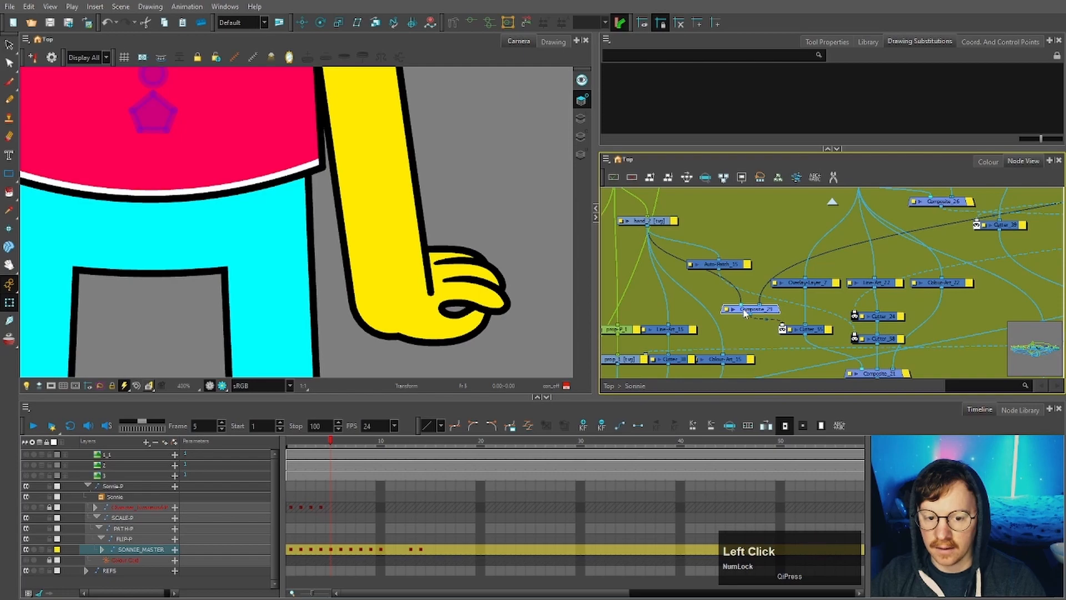
scroll(416, 270, "down", 3)
scroll(417, 272, "up", 3)
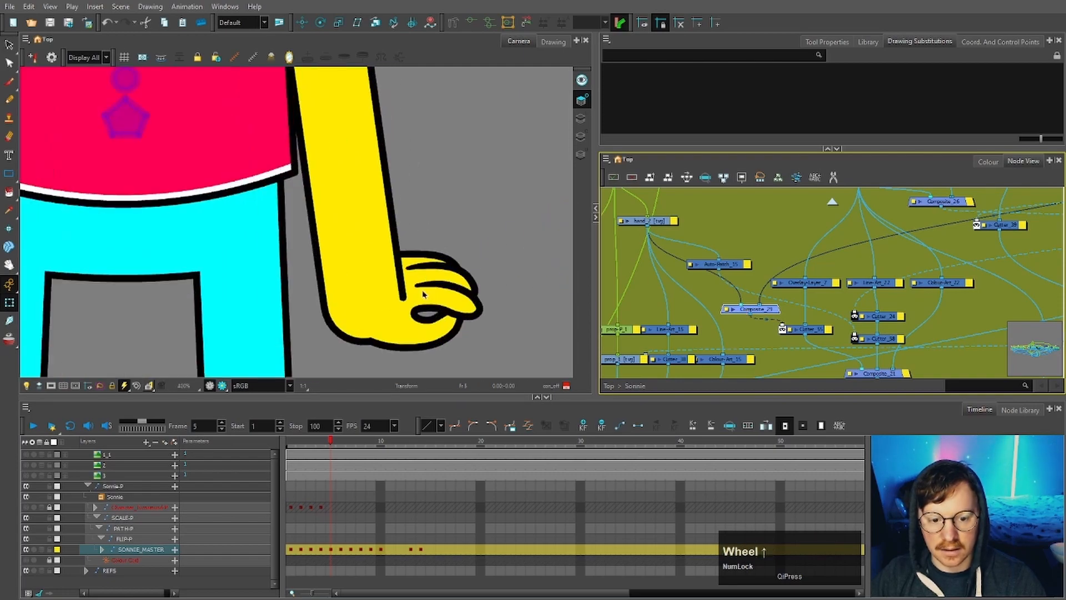
scroll(411, 264, "down", 2)
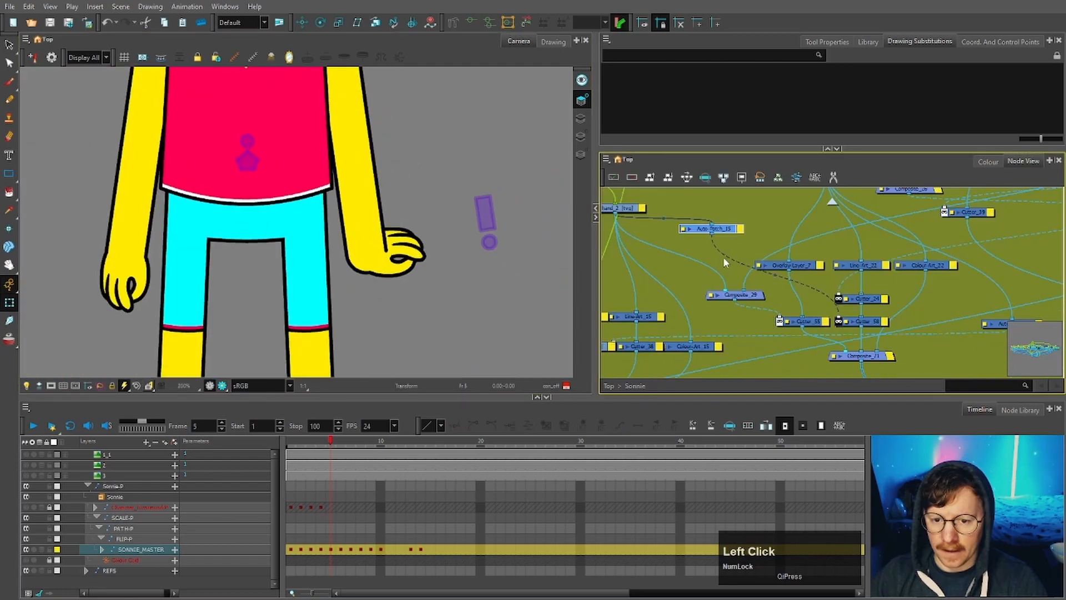
Straighten the ARM_02 hand on frame 5 and go to the folded-arms pose on frame 14
left_click(391, 260)
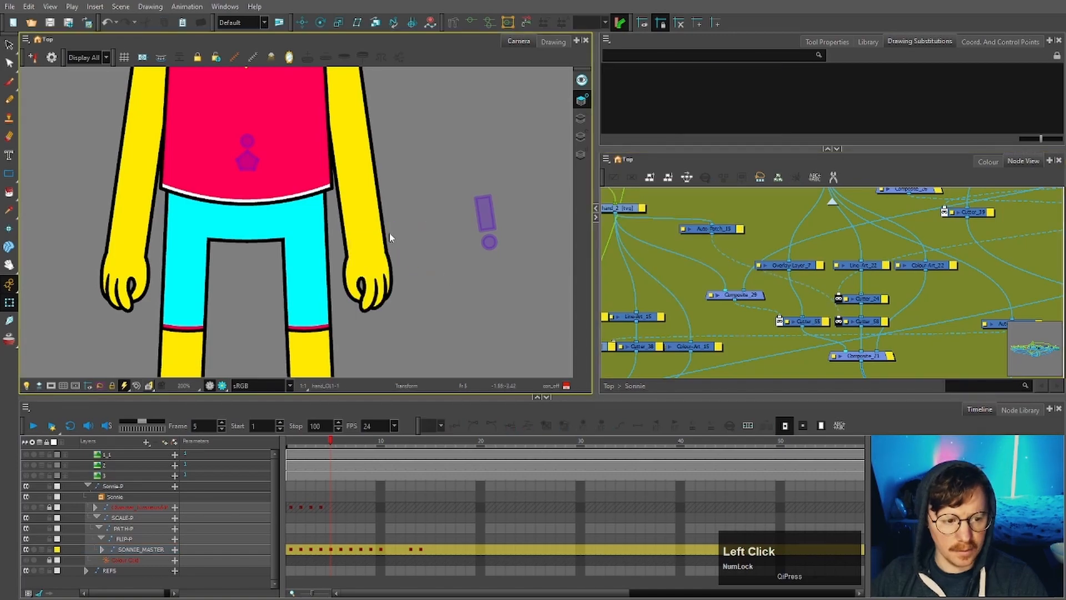
left_click_drag(396, 443, 421, 443)
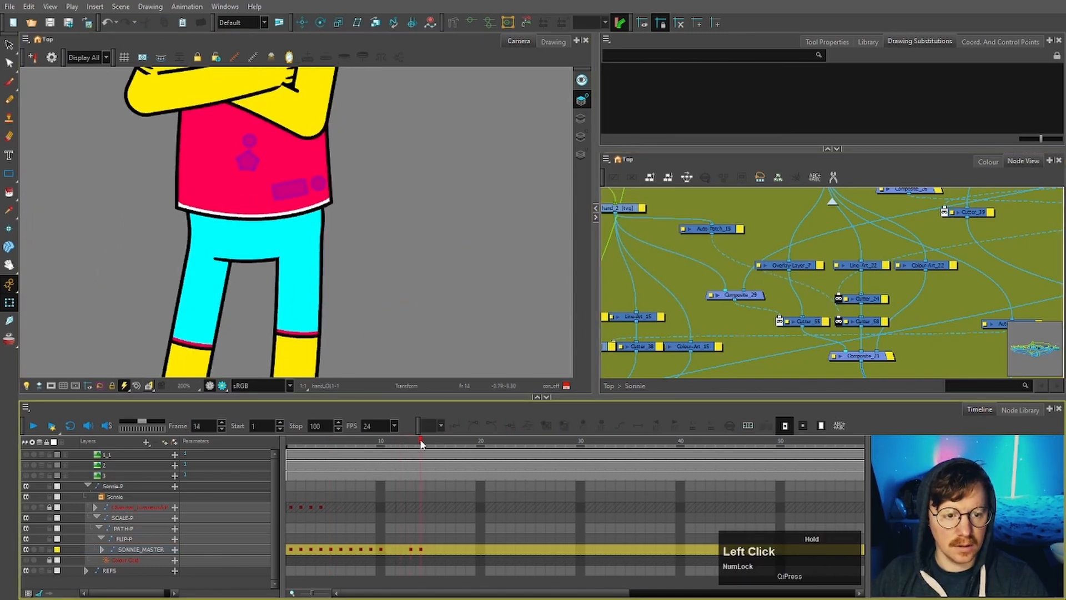
scroll(401, 277, "down", 2)
left_click_drag(395, 234, 431, 305)
scroll(397, 272, "up", 2)
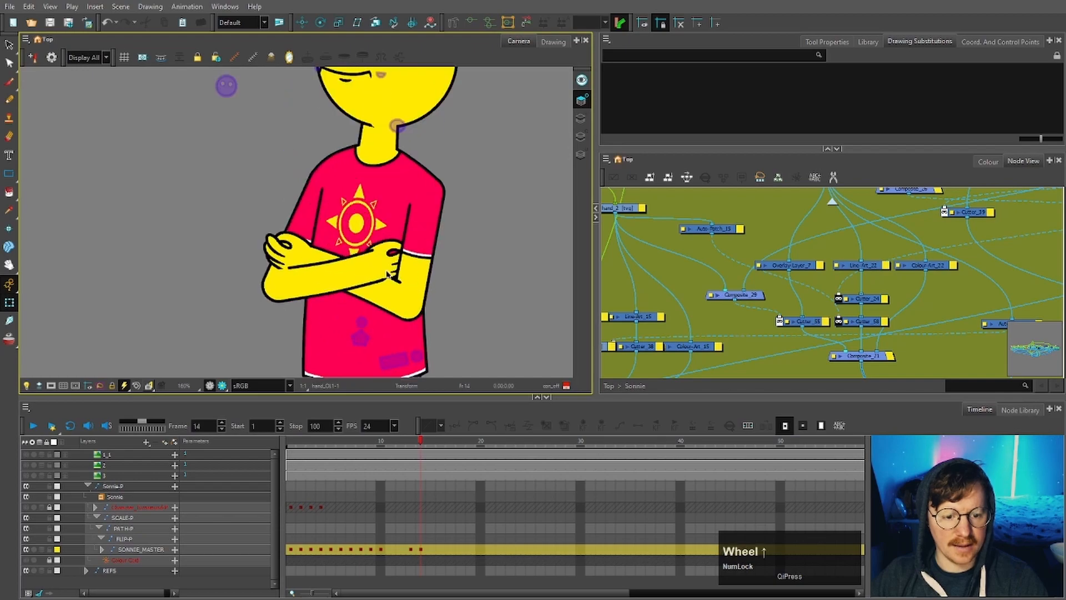
Show the deformer of the rear forearm, arm_lower_01, and nudge the curve handle along its upper edge
left_click(395, 235)
left_click(321, 23)
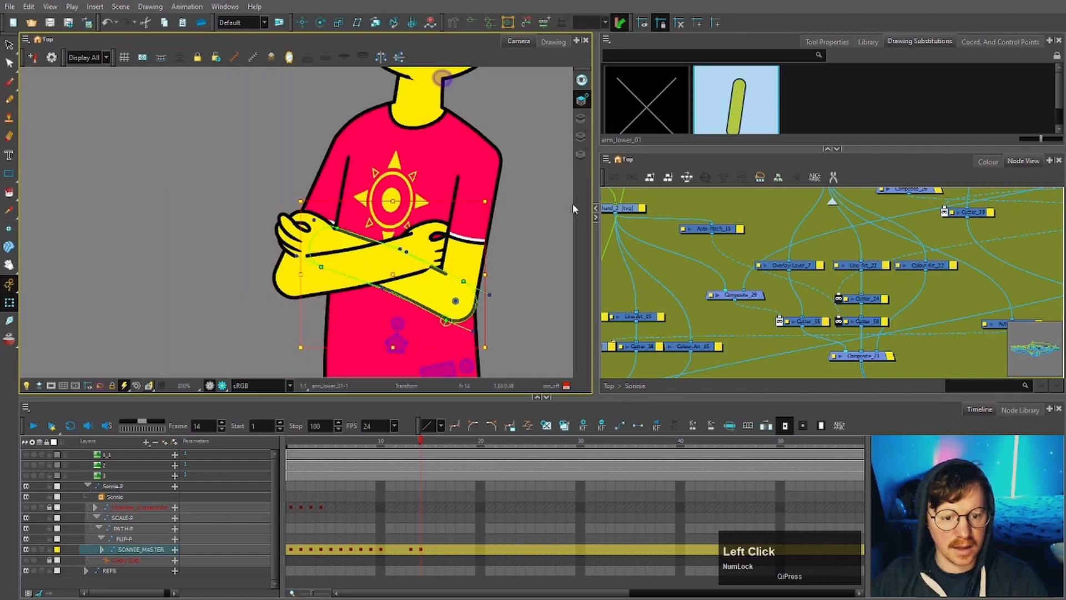
left_click(409, 253)
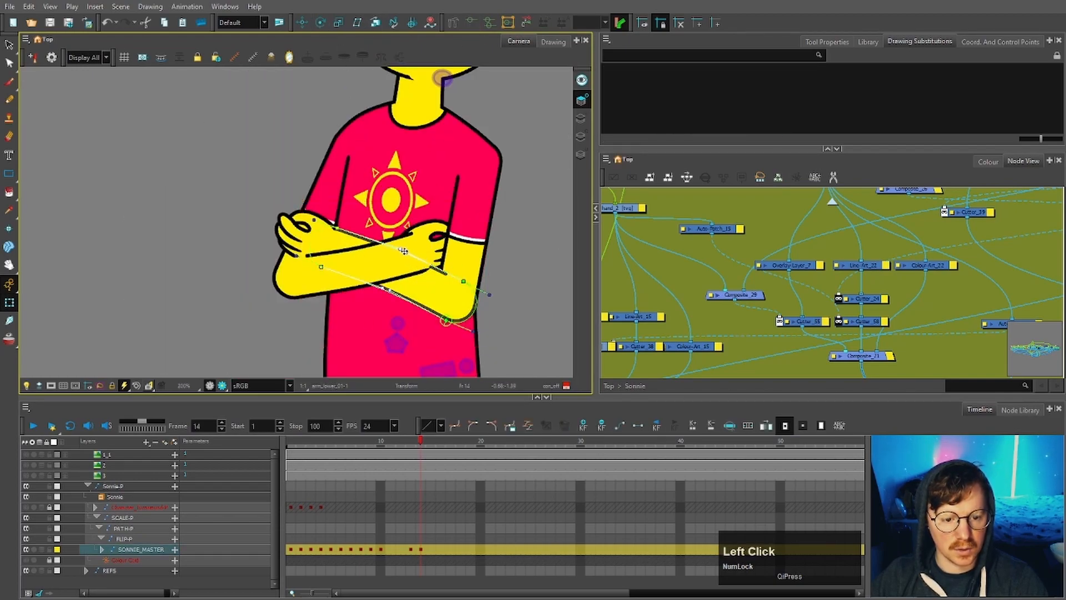
left_click_drag(403, 251, 398, 257)
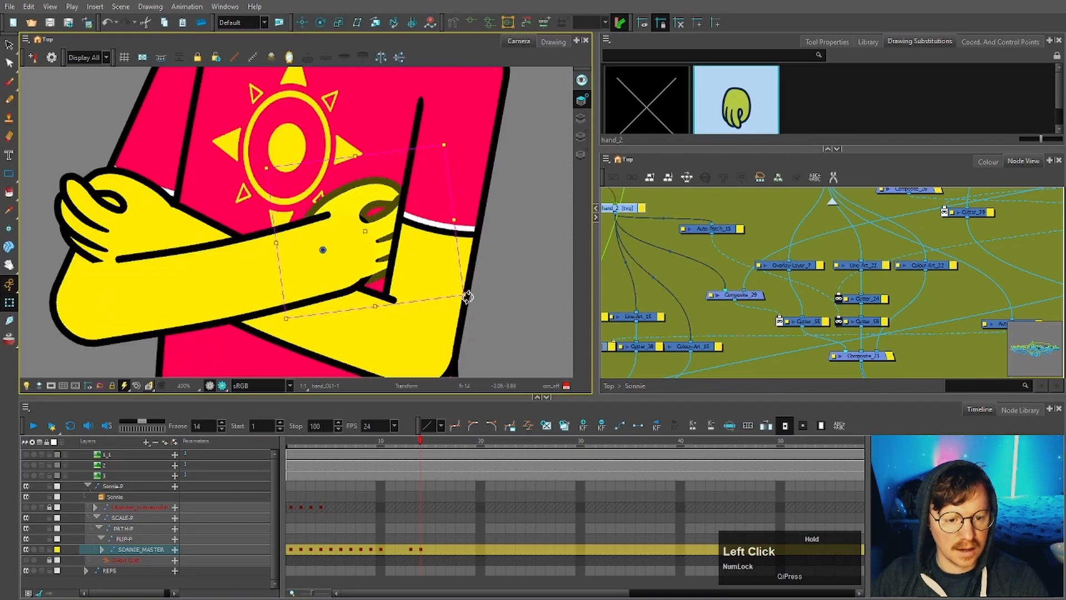
Rotate the ARM_02 hand slightly and shift the forearm deformer's upper wrist point to meet the hand's outline
left_click_drag(468, 297, 467, 287)
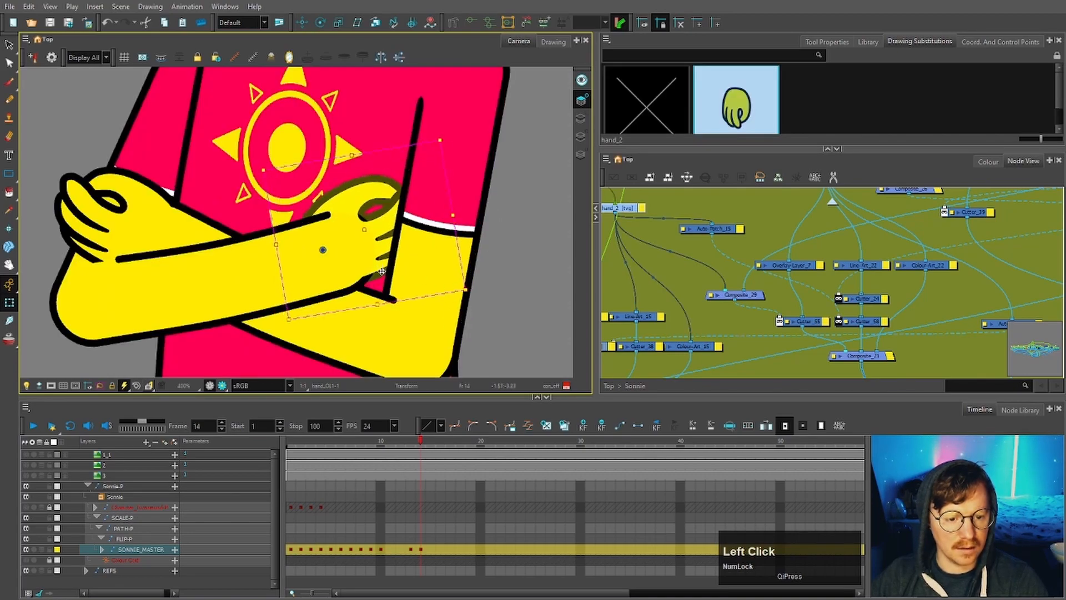
left_click(332, 214)
scroll(331, 214, "up", 1)
left_click_drag(330, 212, 305, 223)
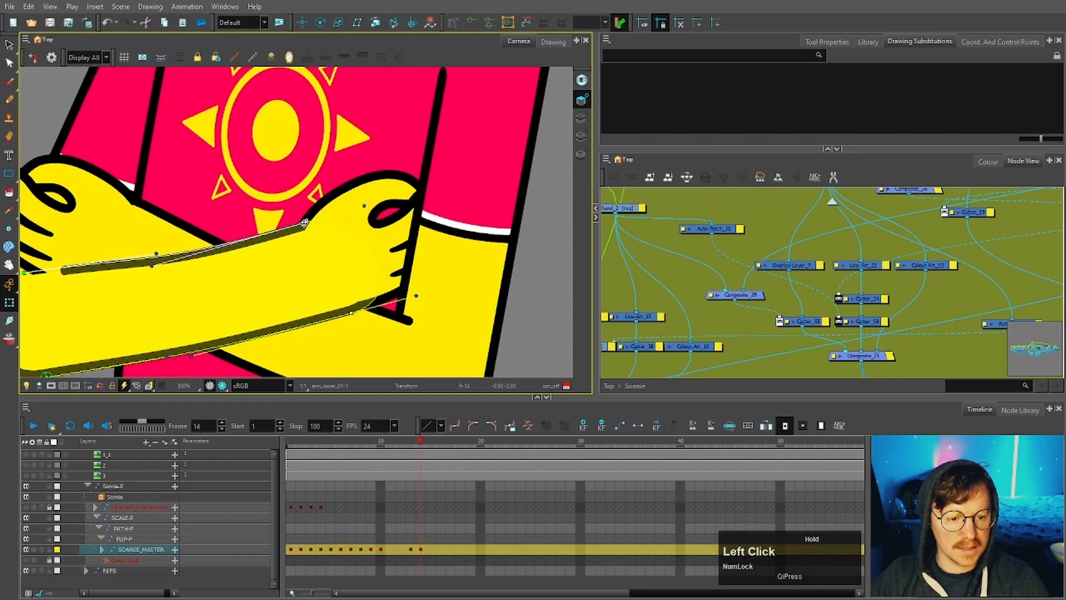
scroll(308, 220, "down", 3)
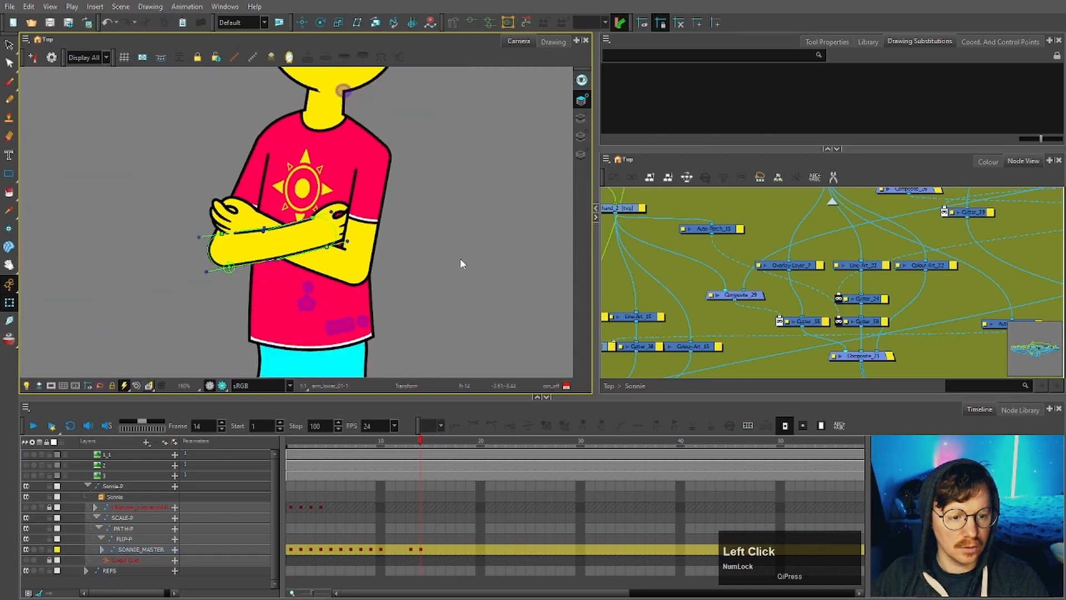
Rotate the rear arm's hand slightly and move it closer to the chest, above the front forearm's elbow
scroll(158, 210, "up", 2)
left_click(272, 214)
left_click_drag(342, 168, 350, 175)
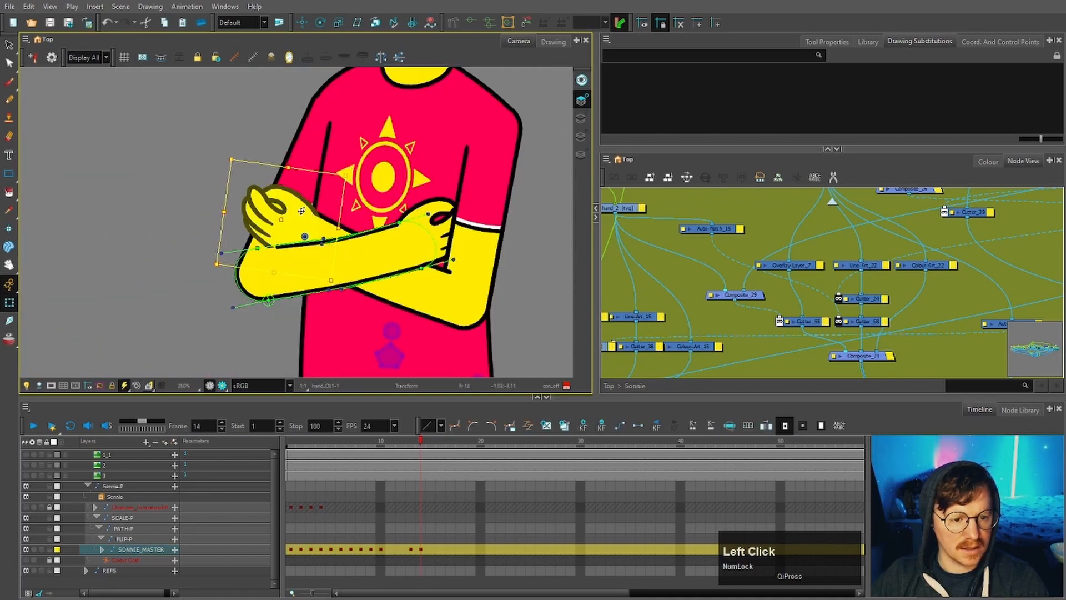
left_click_drag(302, 212, 313, 216)
scroll(283, 244, "up", 3)
Show the ARM_02 forearm's deformer and reshape its upper edge near the elbow by adjusting the end point and curve handles
left_click(299, 246)
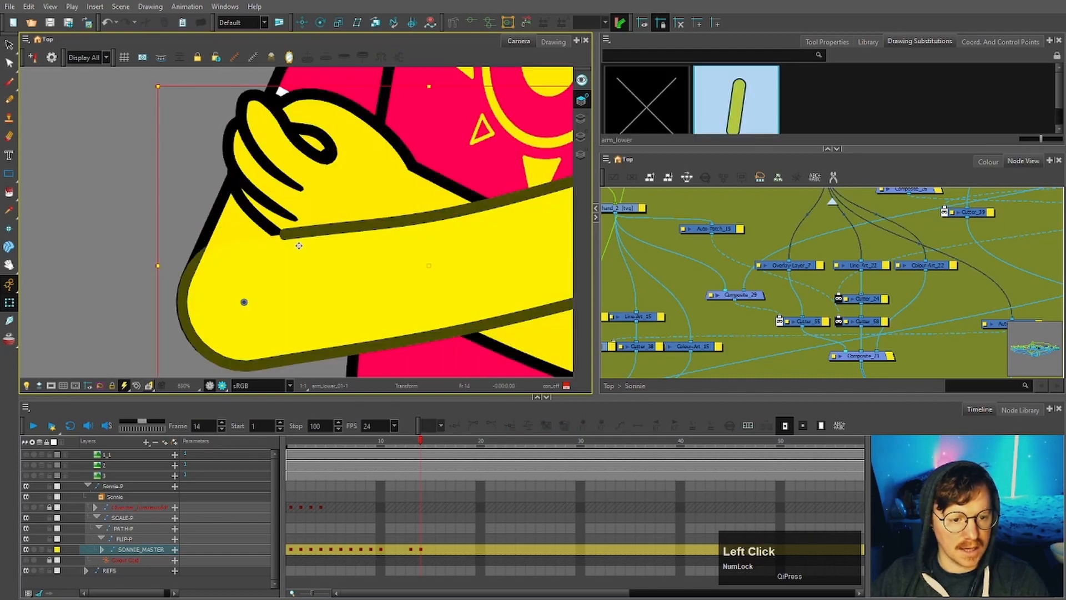
left_click(475, 23)
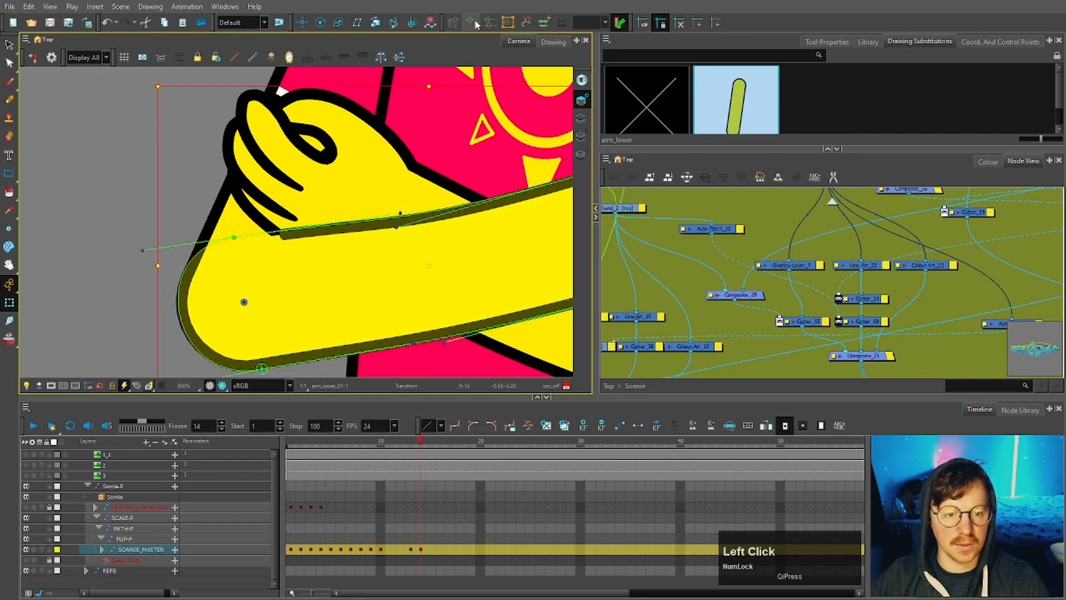
scroll(211, 234, "up", 3)
left_click(460, 208)
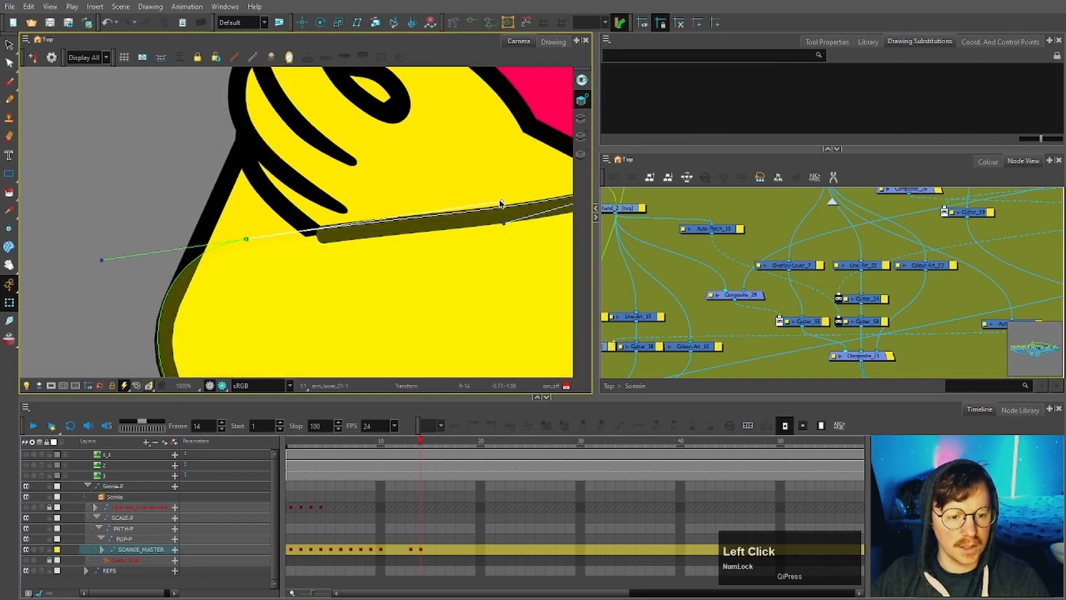
left_click_drag(460, 207, 429, 214)
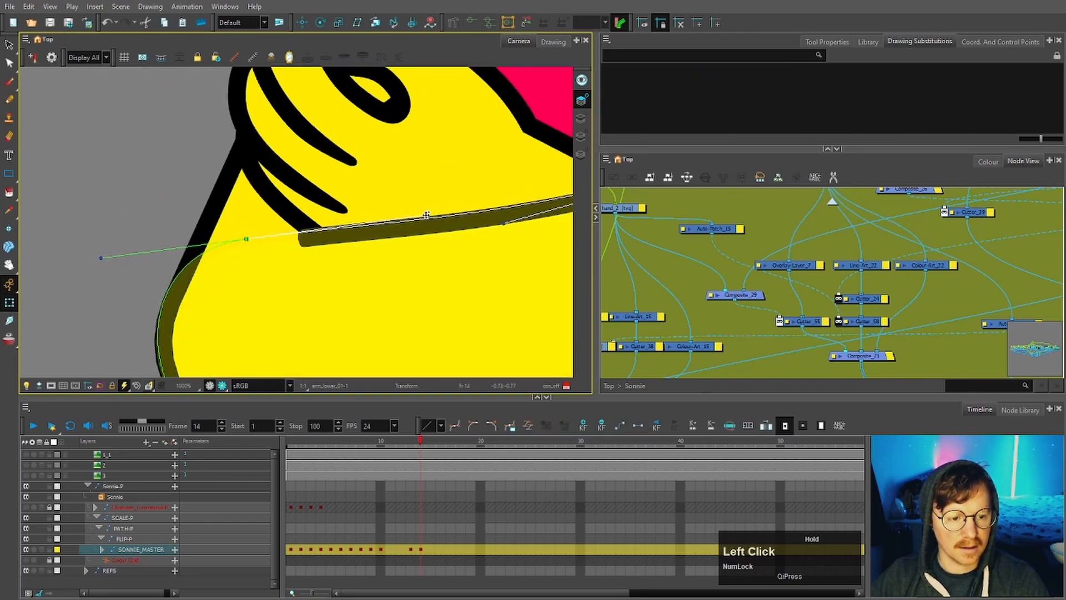
left_click_drag(246, 239, 221, 247)
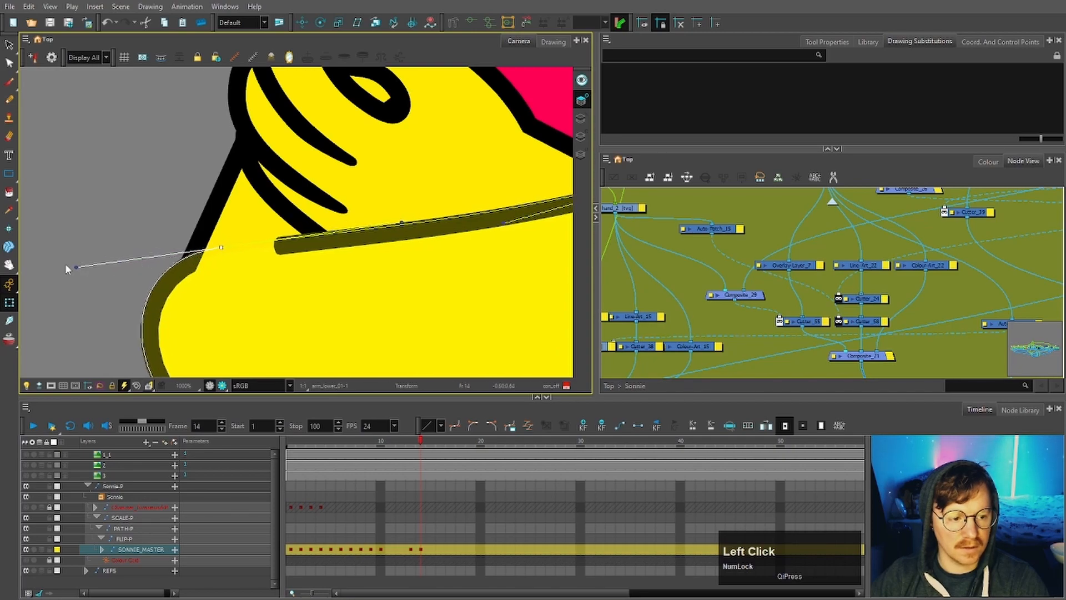
left_click_drag(79, 267, 124, 261)
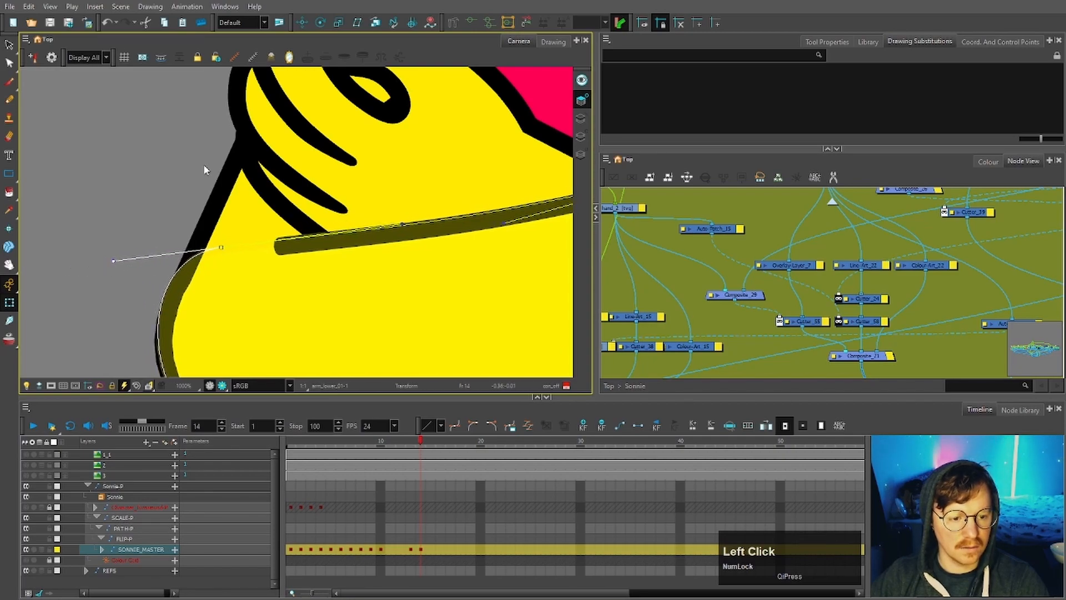
Compare the character's folded arms with the hands, forearms and shoulders in the reference photo
scroll(205, 171, "down", 4)
scroll(206, 229, "down", 8)
left_click(466, 183)
key("space")
left_click_drag(466, 183, 294, 228)
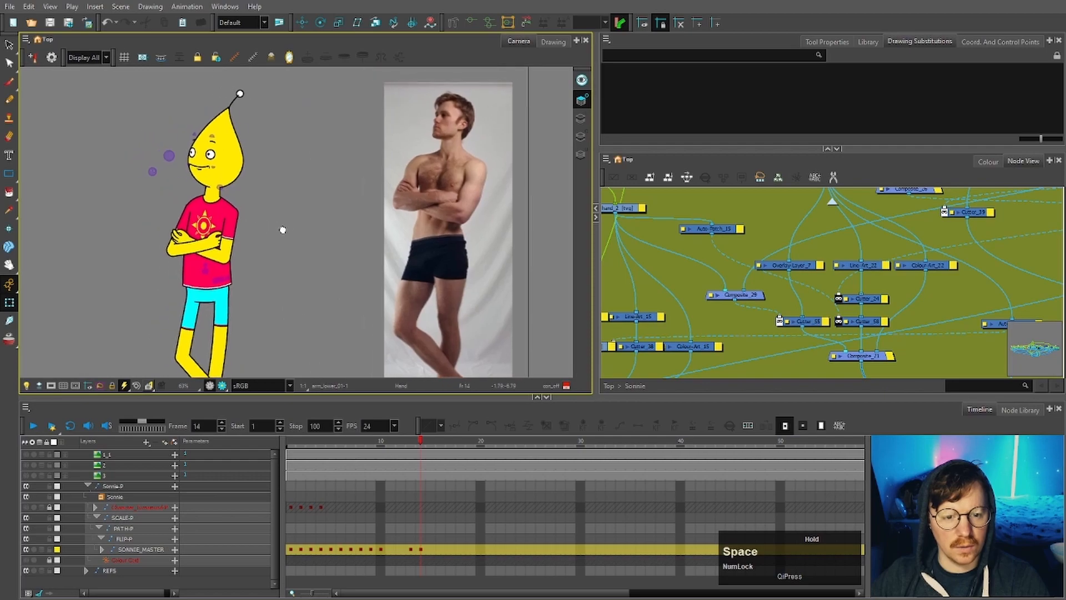
scroll(417, 198, "up", 2)
scroll(481, 192, "up", 3)
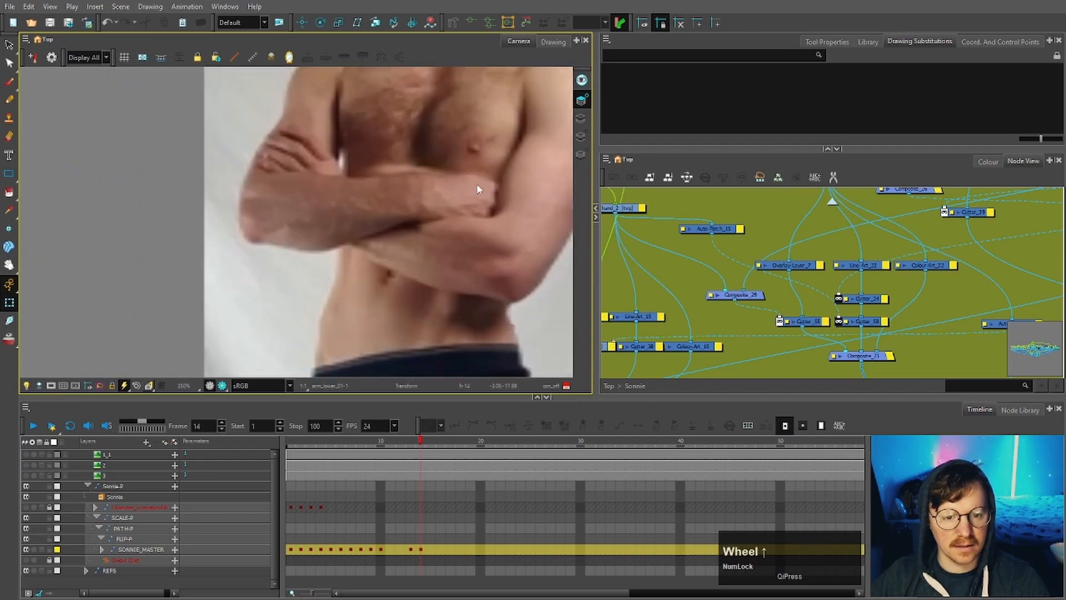
scroll(127, 277, "down", 5)
key("space")
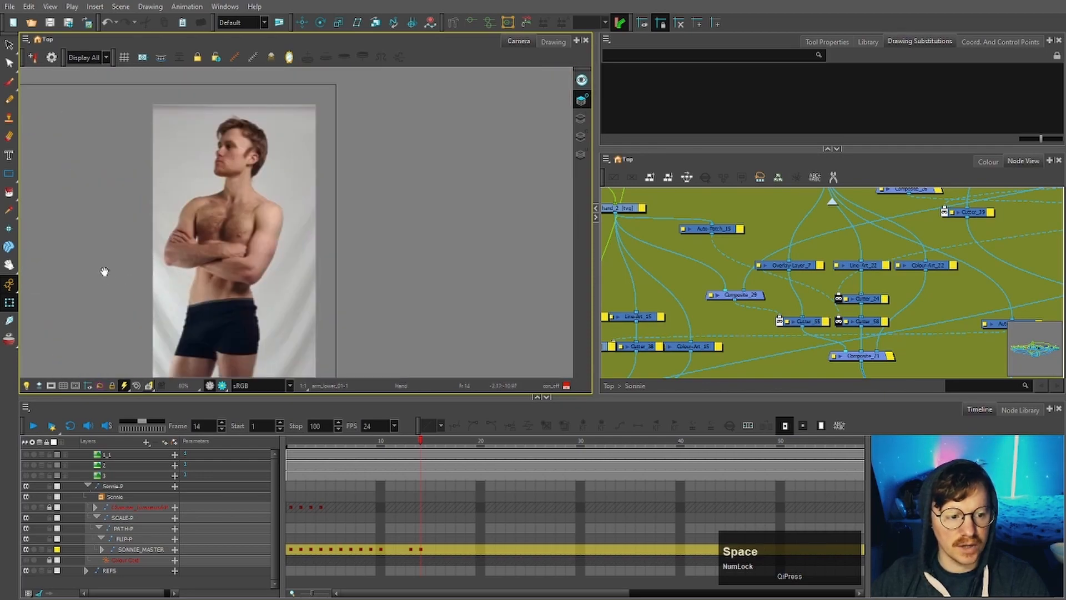
left_click_drag(104, 271, 273, 265)
scroll(151, 270, "up", 2)
key("space")
scroll(456, 235, "up", 3)
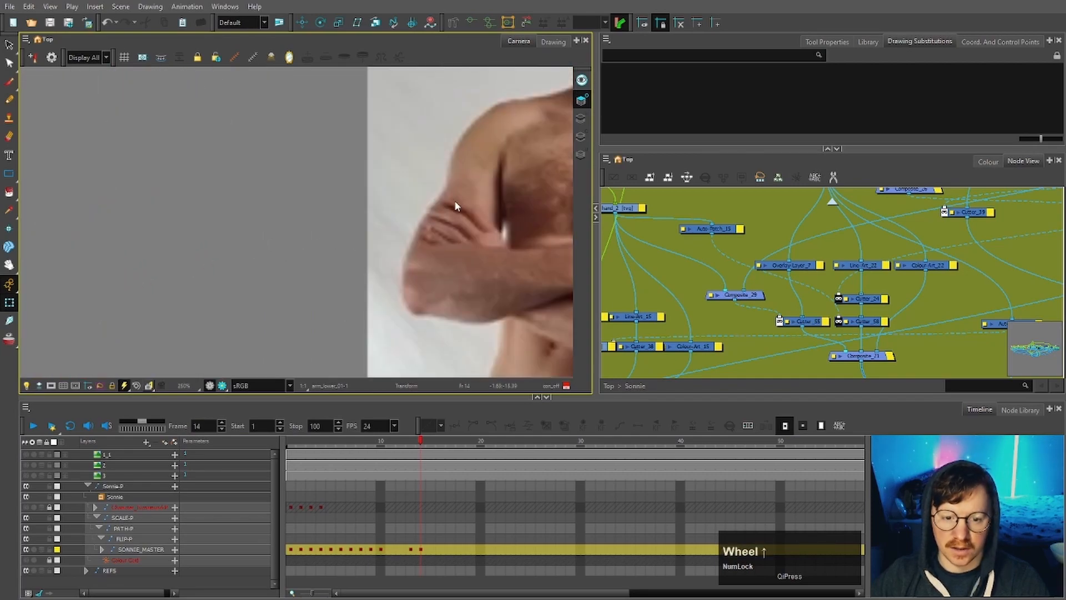
Adjust the torso deformer's curve handle slightly along the shoulder line above the sleeve
scroll(262, 238, "down", 4)
key("space")
left_click_drag(162, 250, 298, 200)
scroll(358, 254, "up", 4)
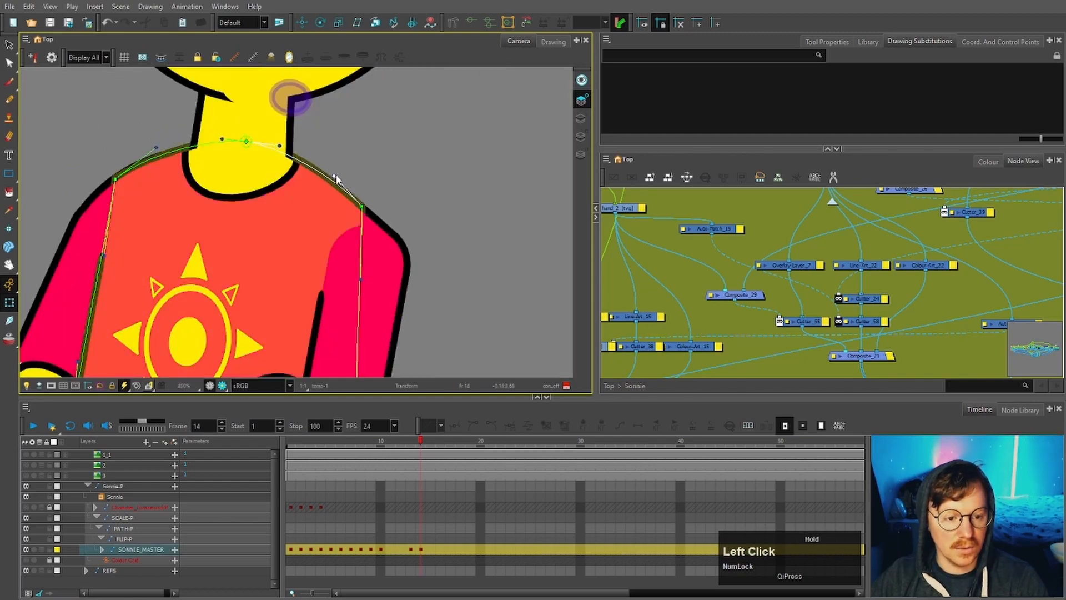
left_click_drag(336, 174, 337, 175)
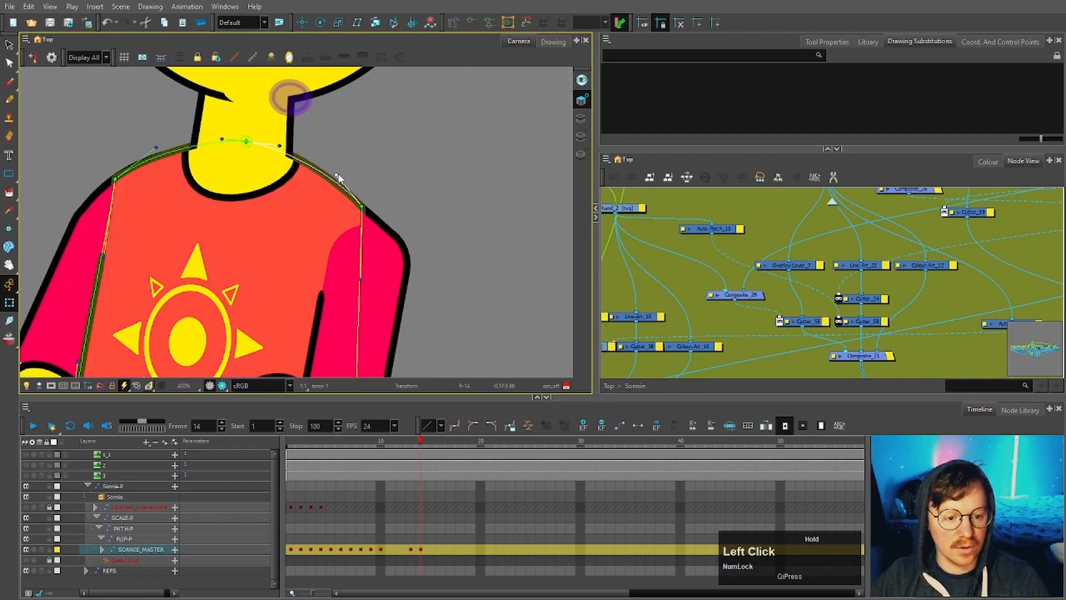
left_click(408, 226)
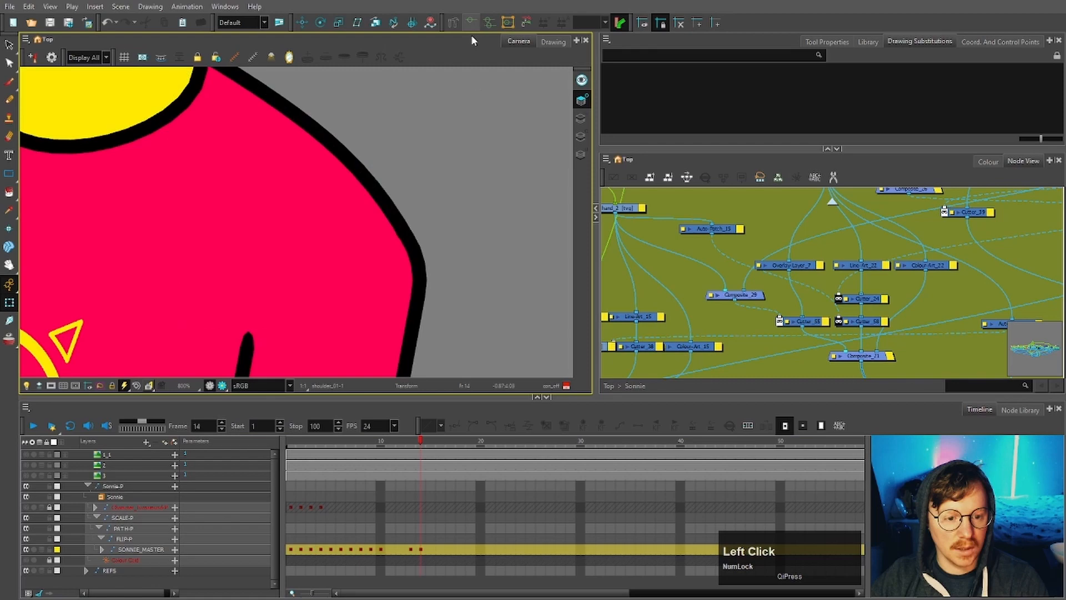
Show the upper arm's deformer to check its contour at the shoulder, and deselect the arm
scroll(469, 166, "down", 6)
key("space")
left_click_drag(469, 167, 409, 106)
left_click(384, 158)
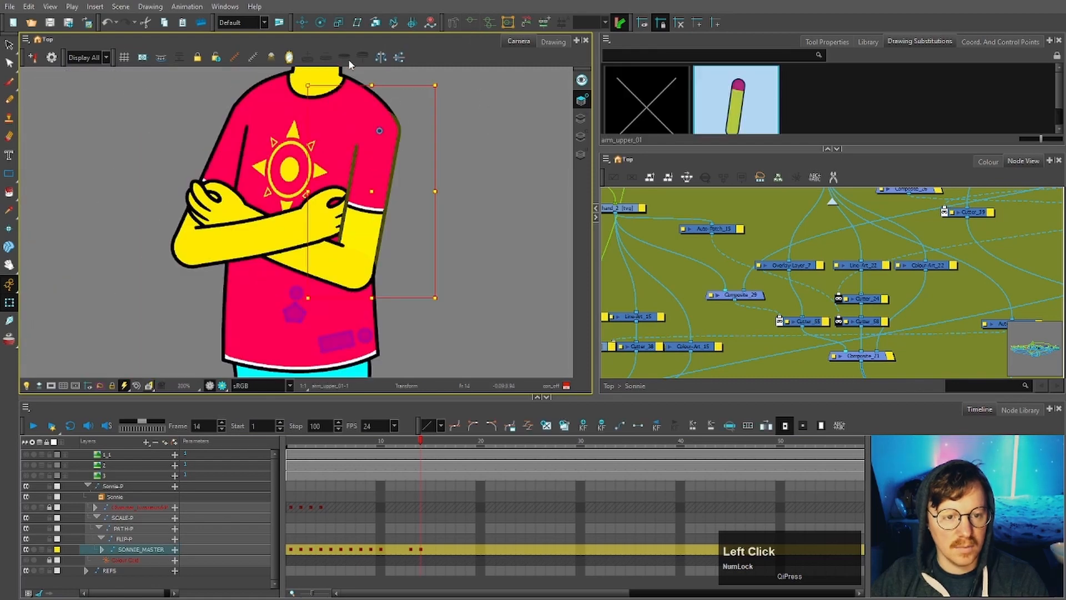
left_click(470, 24)
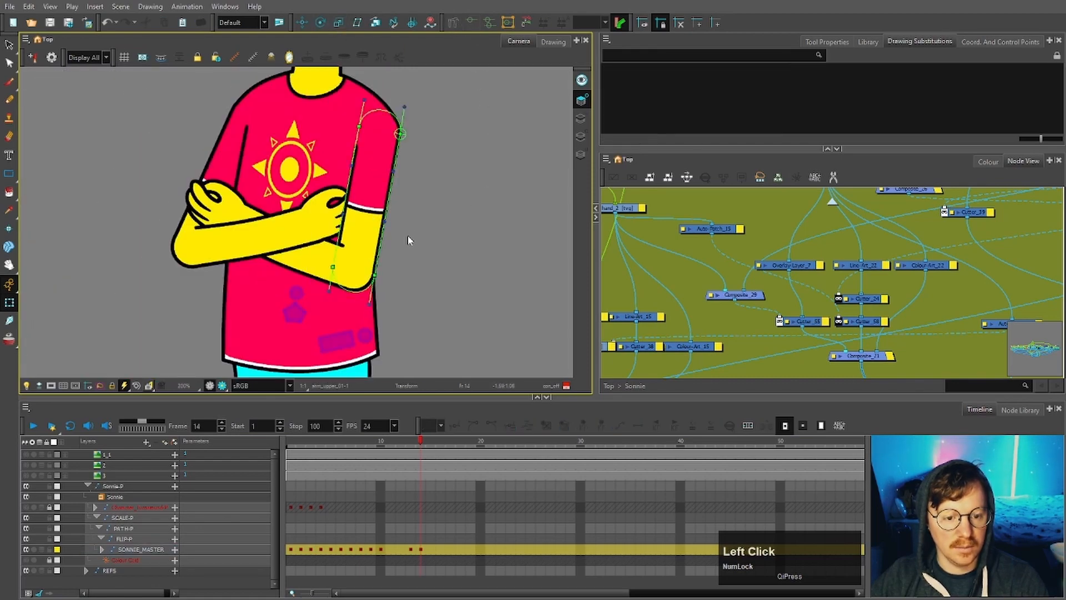
left_click(465, 175)
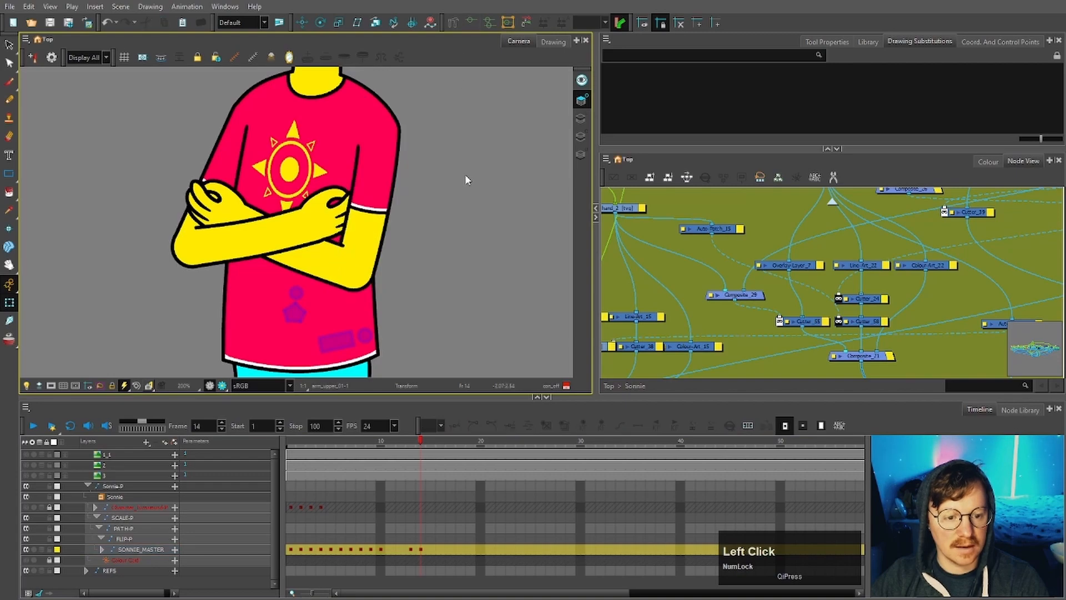
Compare the full folded-arms pose with the reference photo in a mirrored view
scroll(465, 174, "down", 6)
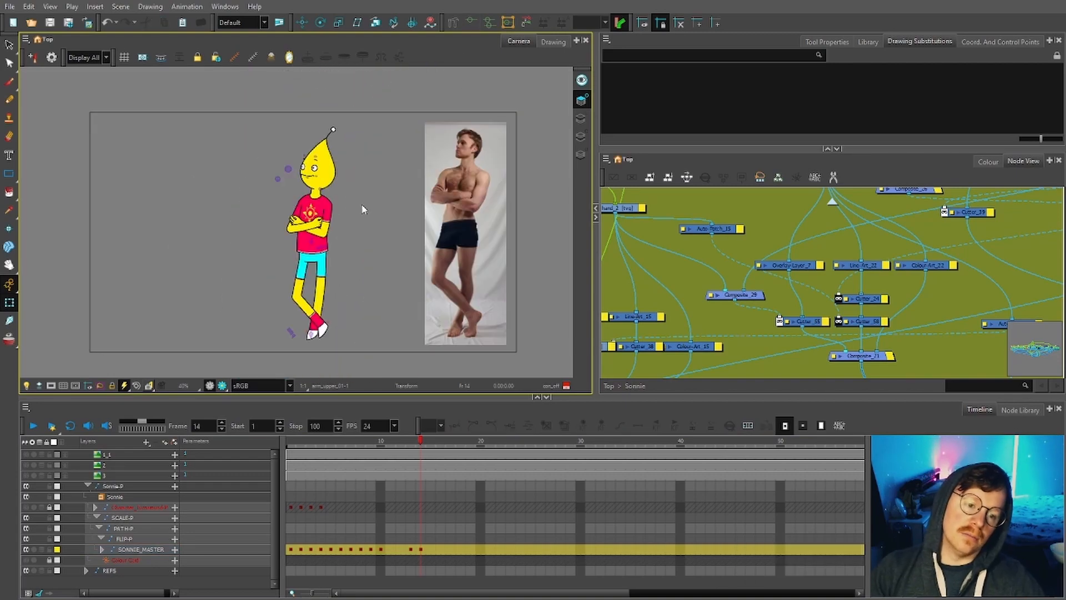
left_click(362, 209)
left_click(289, 57)
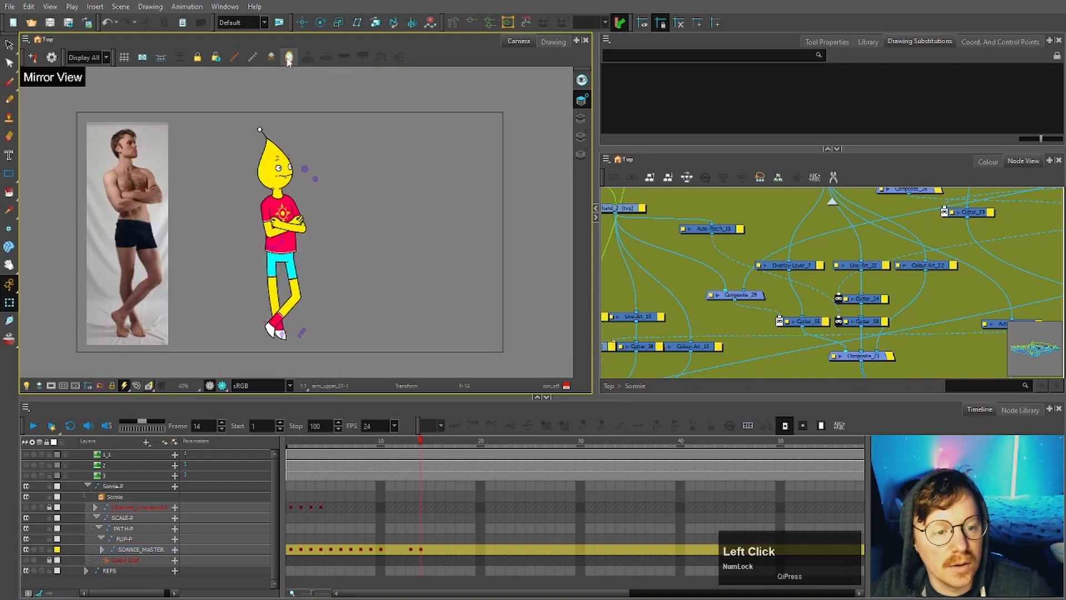
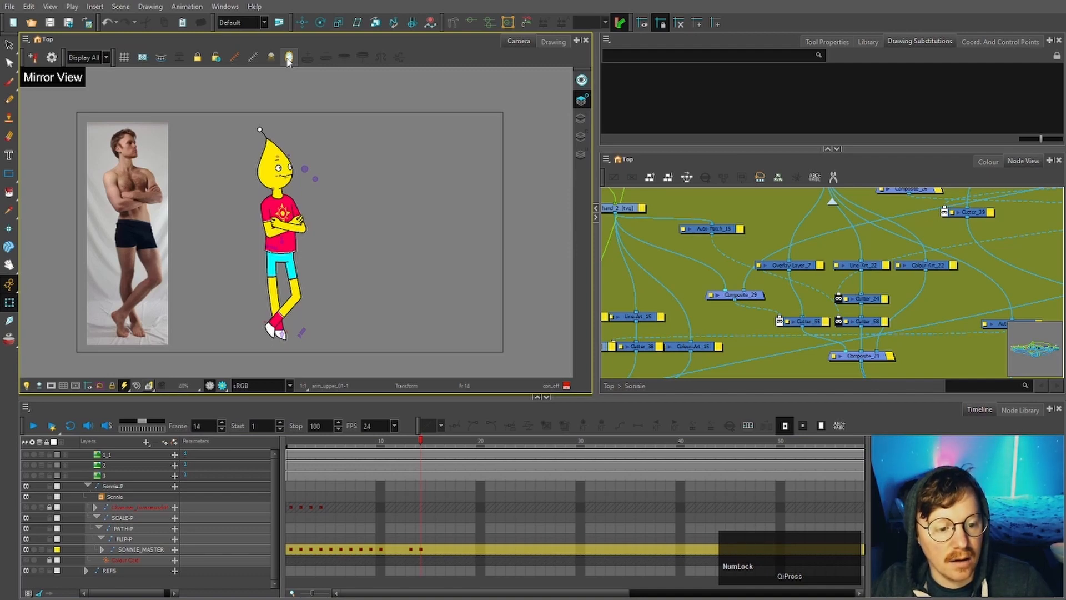
left_click(289, 58)
left_click(289, 59)
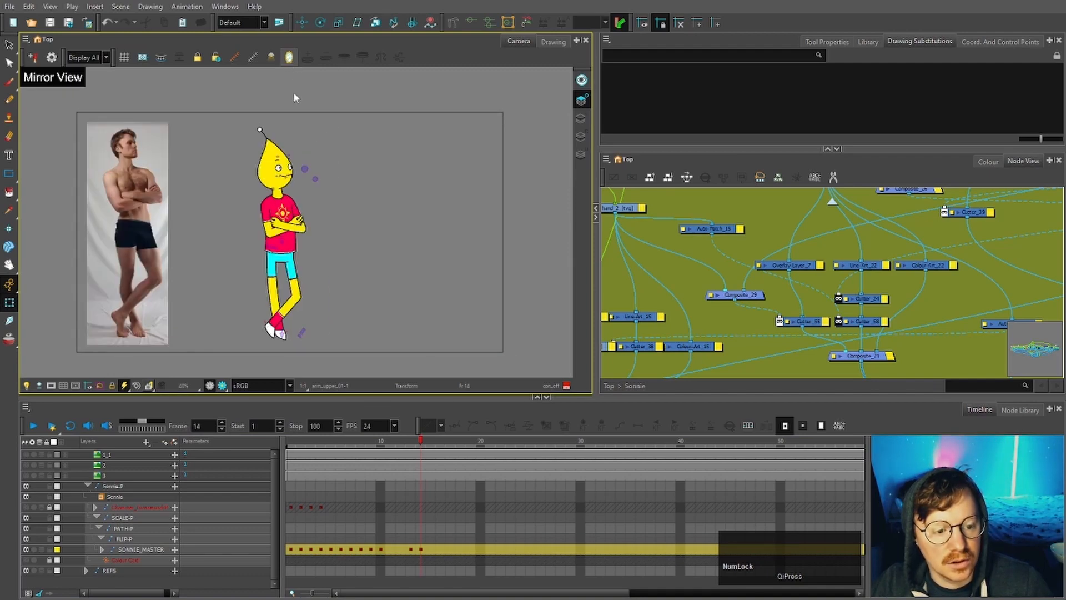
scroll(280, 261, "up", 4)
scroll(228, 332, "down", 5)
scroll(238, 328, "up", 5)
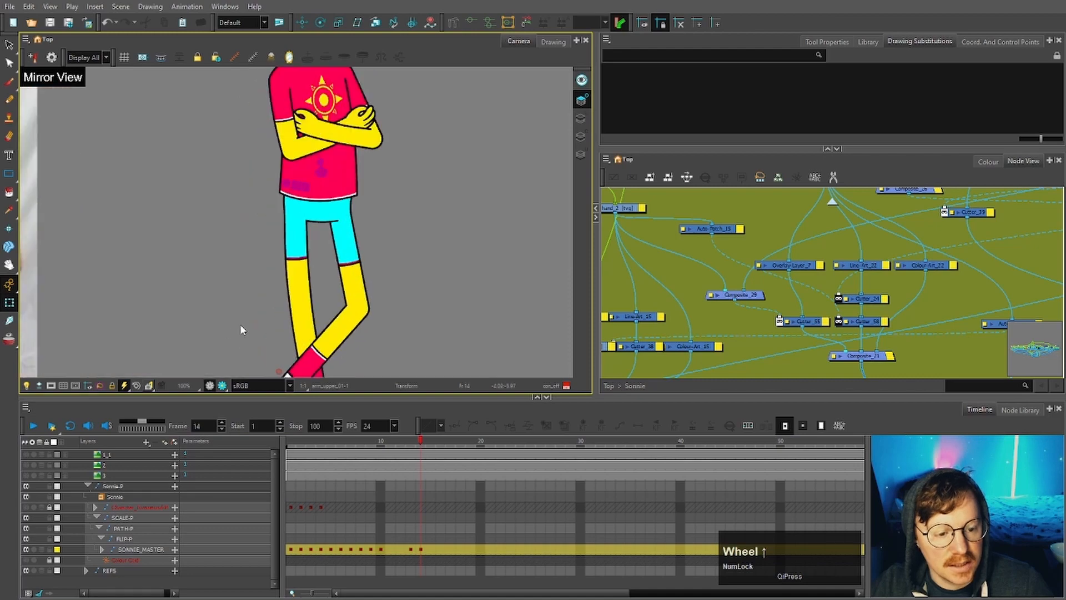
Show the hip's deformer and shift its upper corner point slightly inward beneath the shirt
left_click(302, 191)
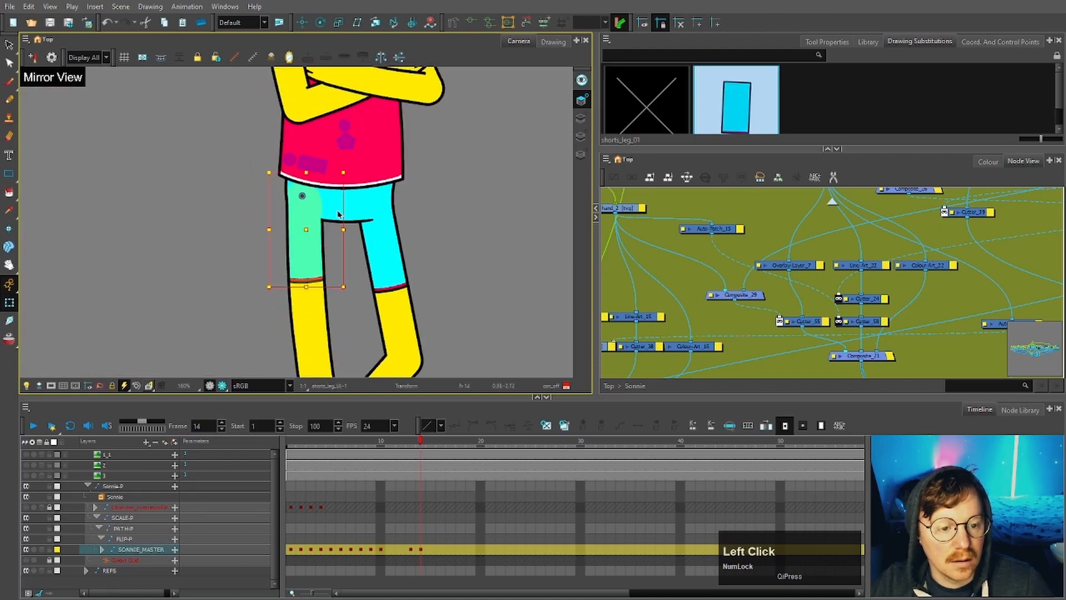
left_click(340, 215)
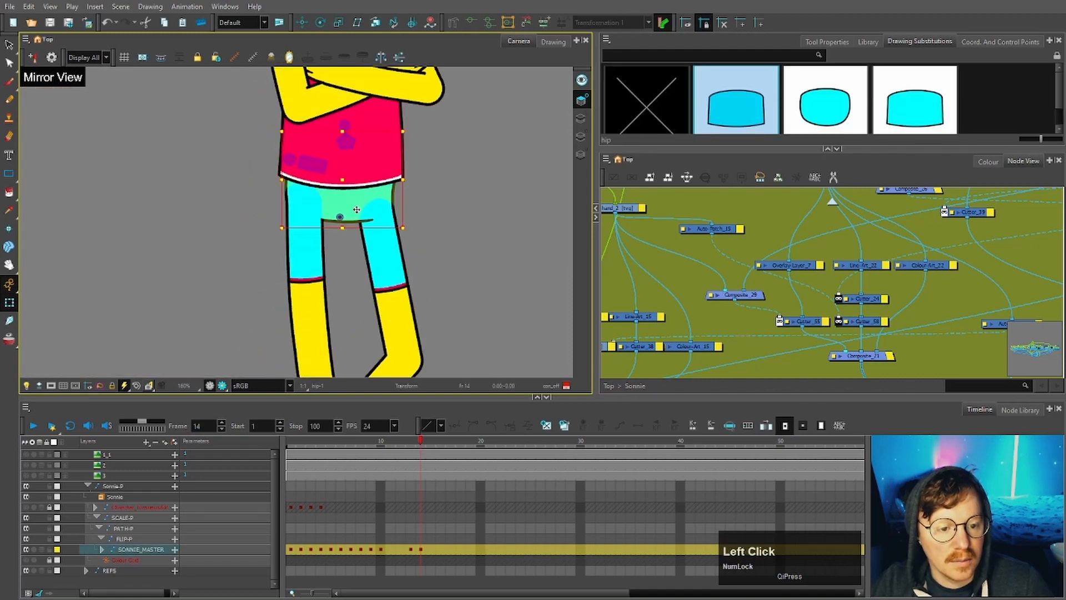
left_click(507, 23)
left_click(493, 144)
scroll(316, 156, "up", 2)
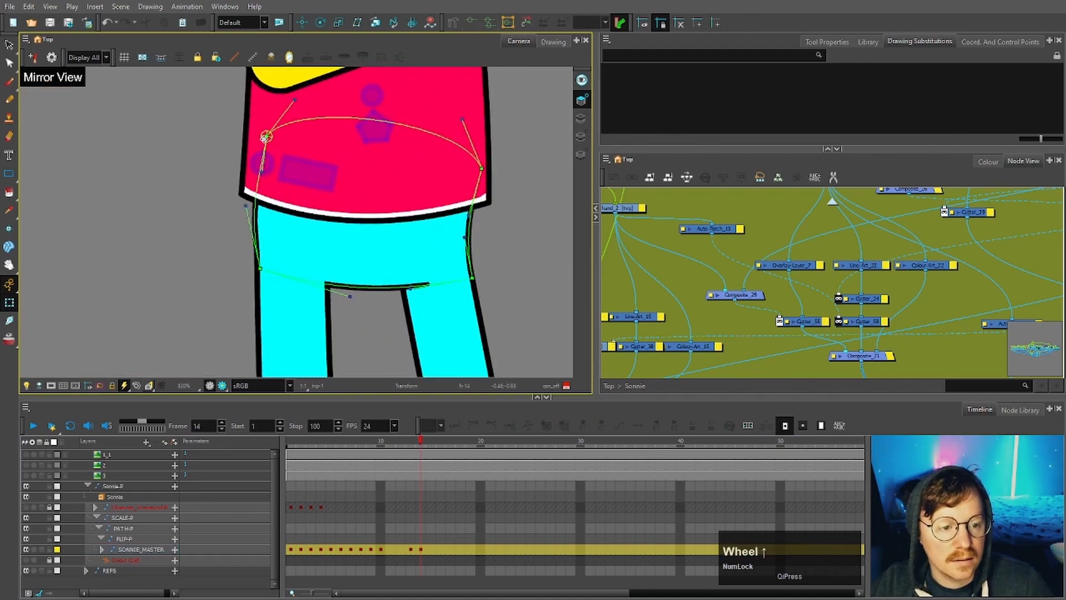
left_click_drag(266, 137, 272, 135)
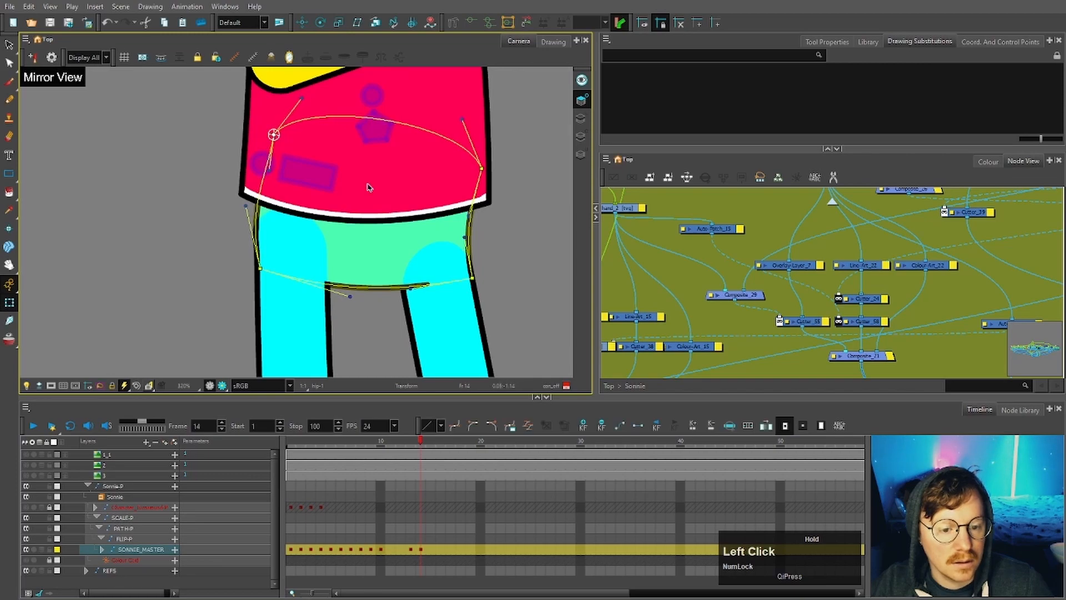
left_click(351, 299)
Restore the unmirrored view and flip between frames 13 and 14 to check the finished pose
scroll(350, 278, "down", 3)
key("4")
left_click_drag(290, 228, 313, 228)
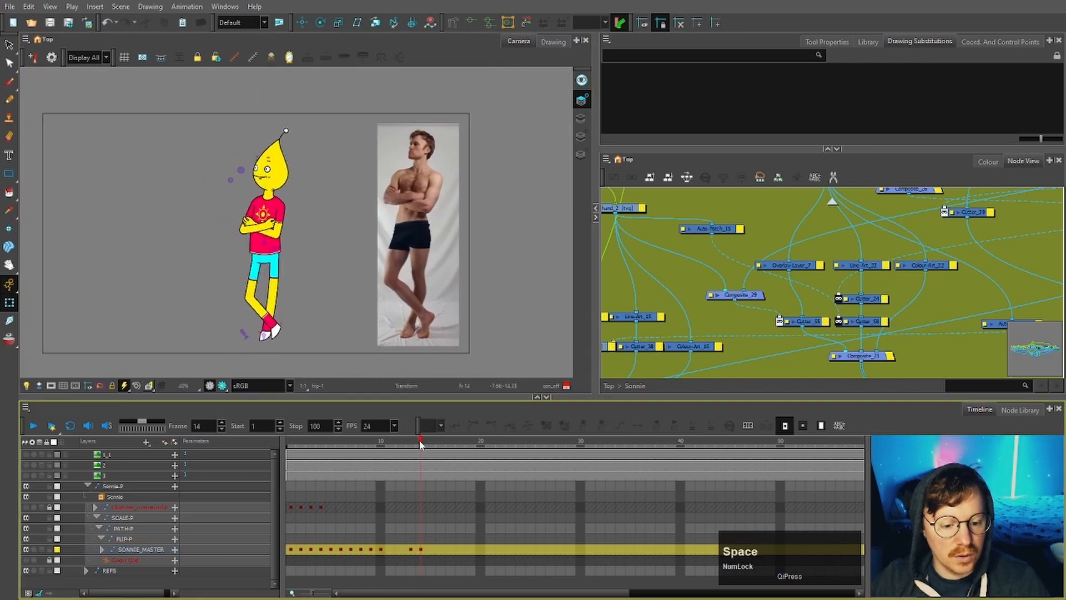
left_click(416, 444)
left_click_drag(415, 446, 421, 446)
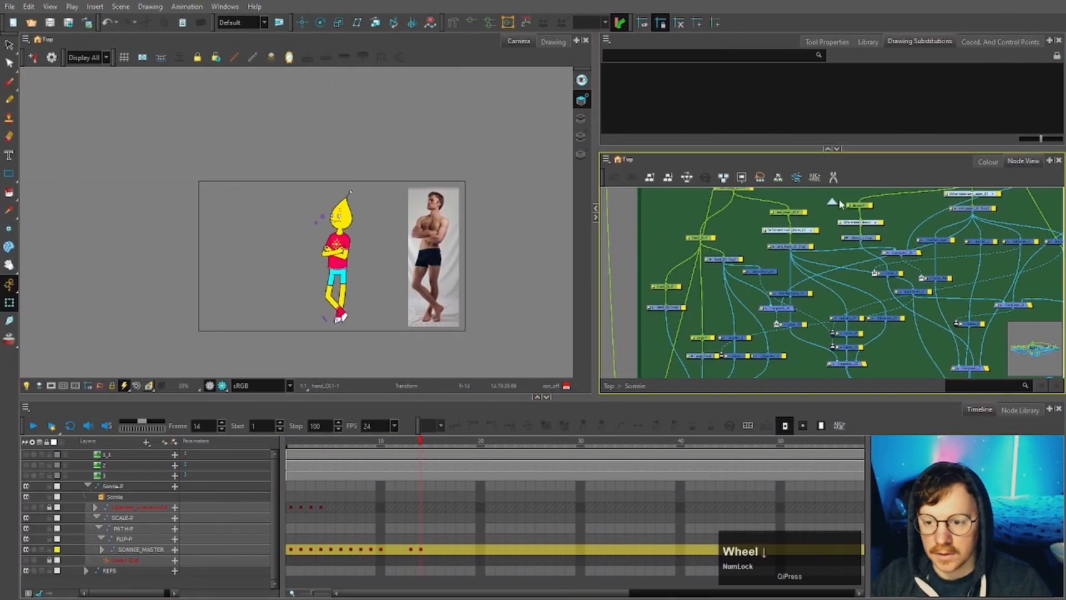
Leave the Sonnie group, disable the folded-arms reference node under REFS and enable the seated-man reference node
left_click(837, 208)
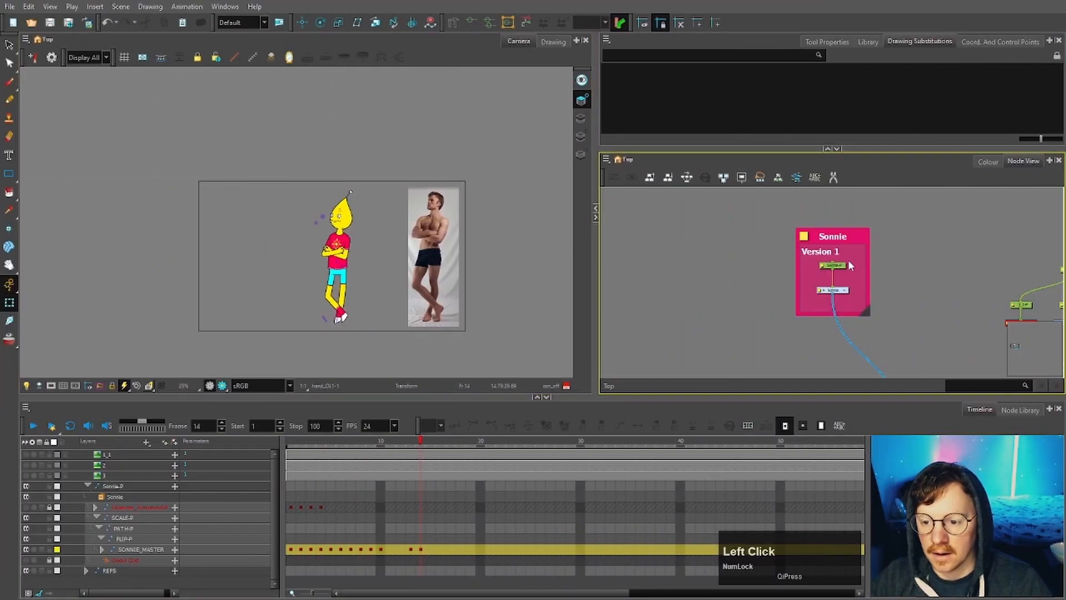
scroll(849, 266, "down", 3)
left_click_drag(969, 297, 839, 291)
scroll(836, 291, "up", 5)
left_click(833, 289)
key("d")
left_click(897, 288)
key("a")
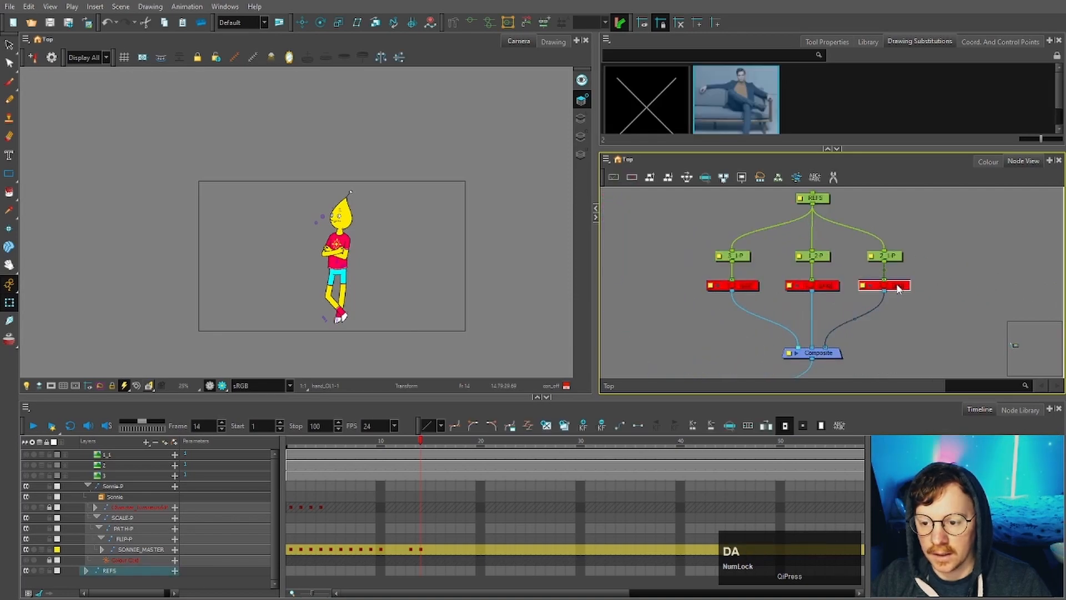
left_click(903, 298)
scroll(488, 259, "down", 1)
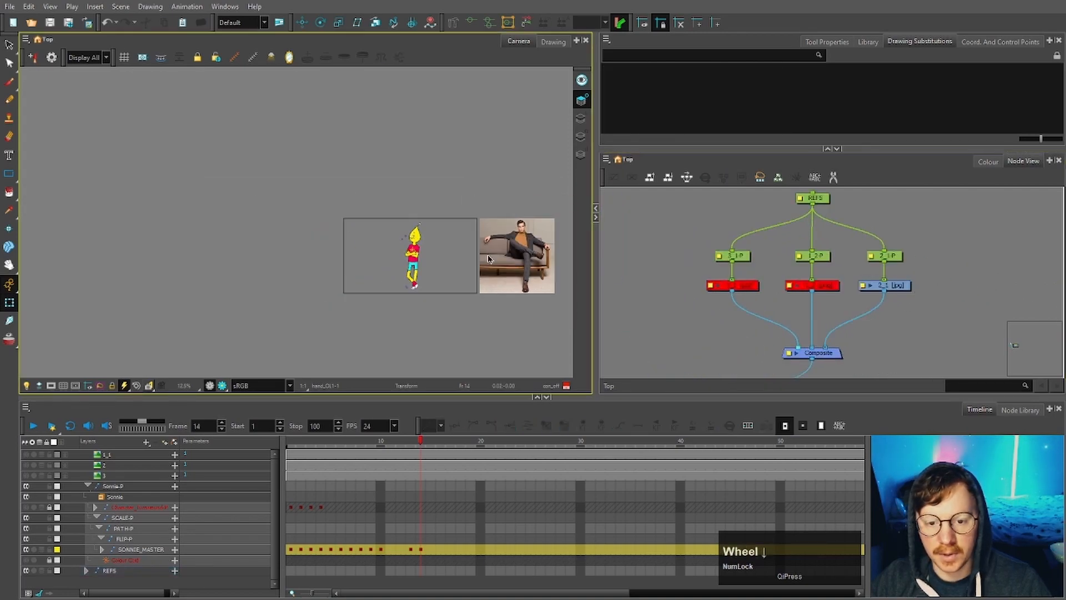
scroll(488, 258, "up", 1)
Add a second Camera view alongside the Node View, enlarge it and frame the seated-man photo in it
left_click(991, 180)
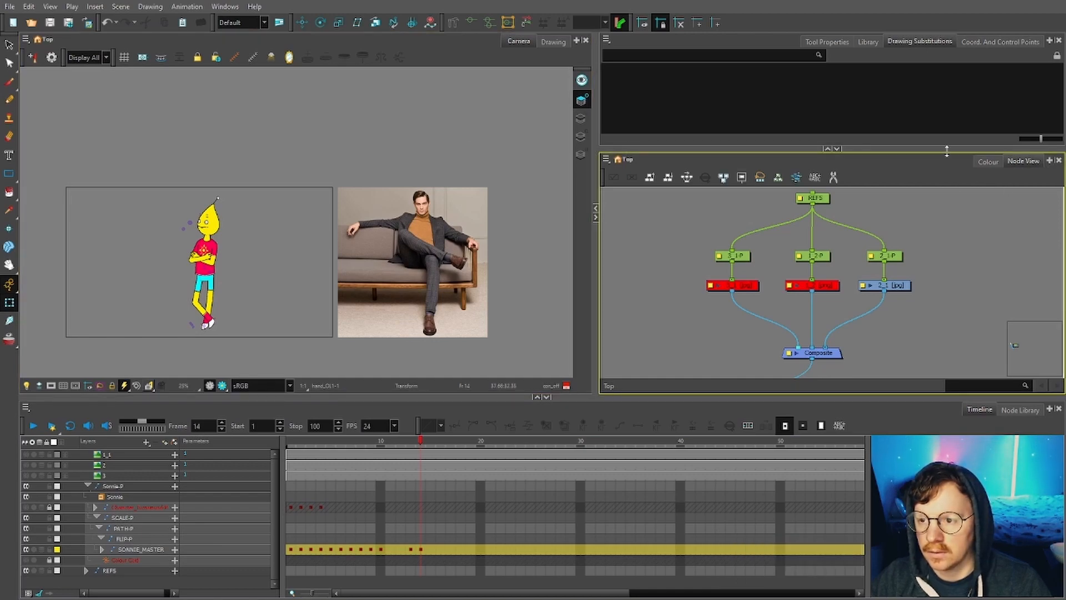
left_click(1050, 160)
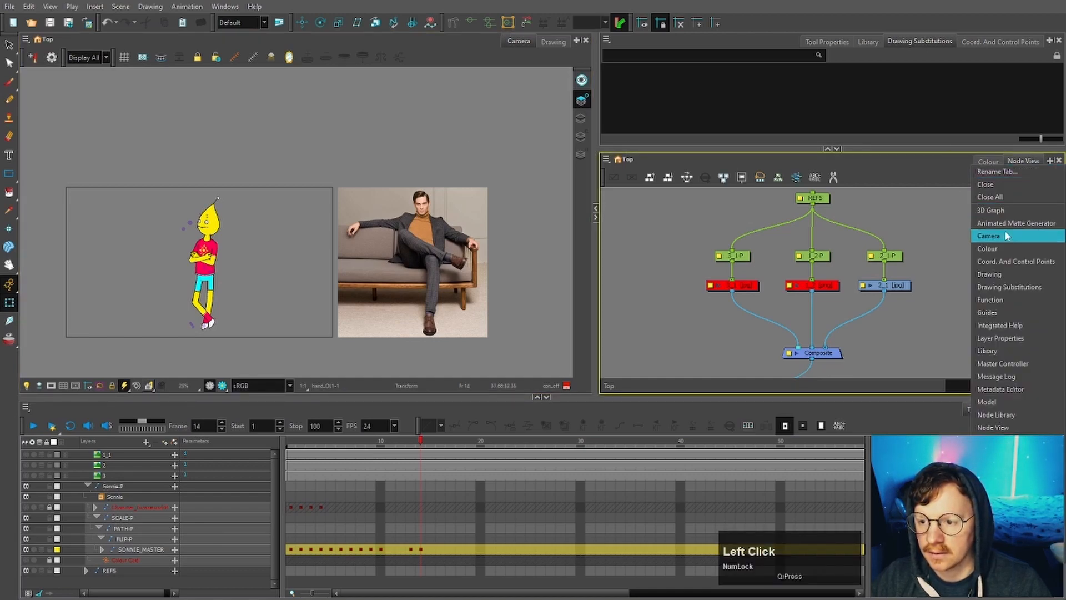
left_click(1006, 235)
left_click(902, 272)
scroll(752, 246, "up", 1)
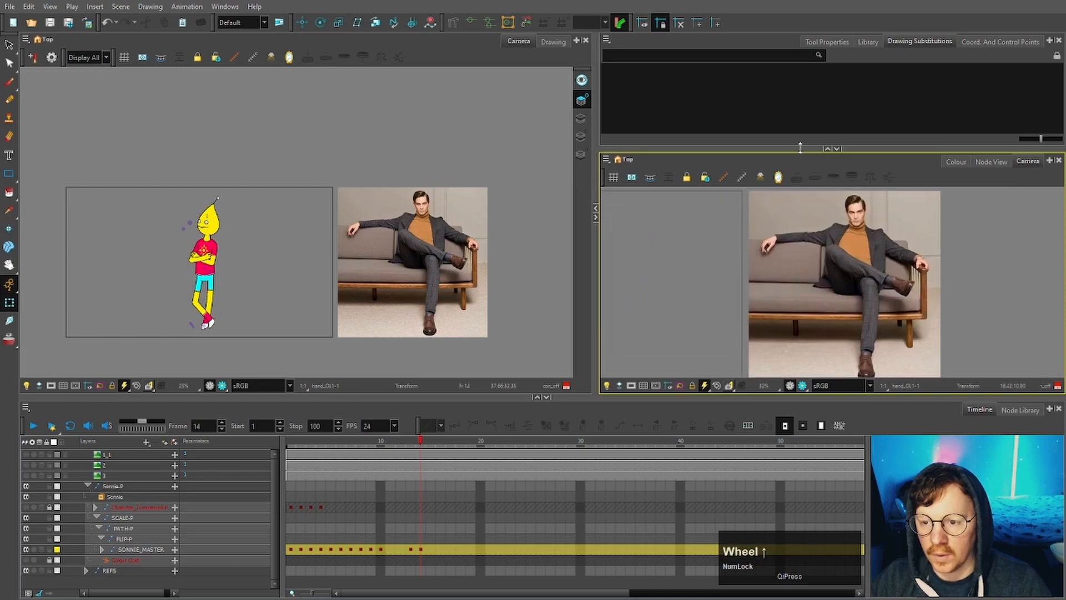
left_click_drag(791, 148, 791, 94)
scroll(833, 223, "up", 2)
key("space")
left_click_drag(833, 224, 781, 222)
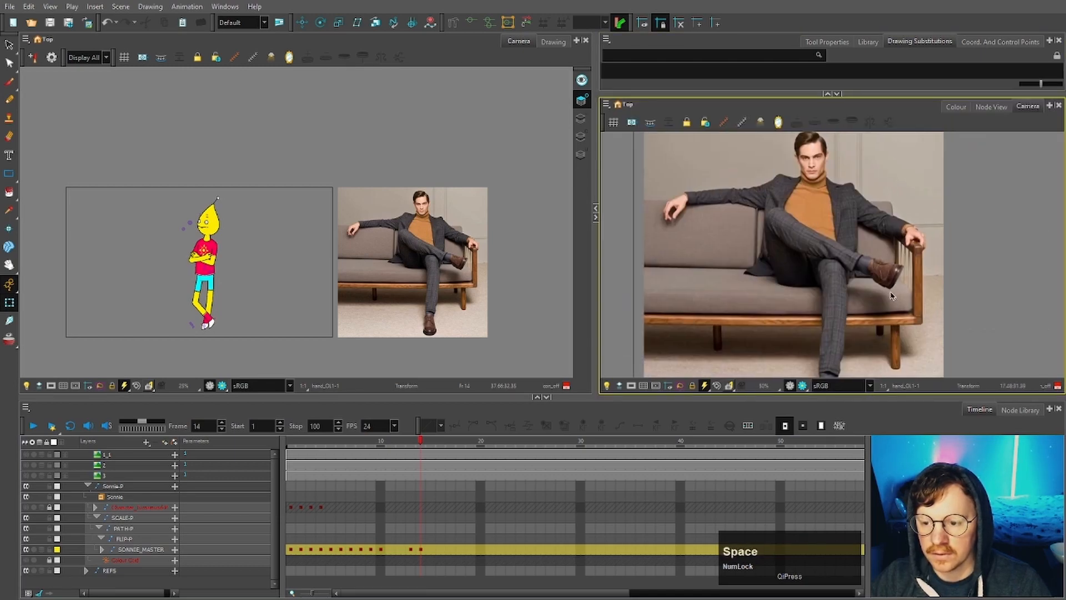
scroll(891, 296, "down", 2)
left_click_drag(952, 269, 944, 265)
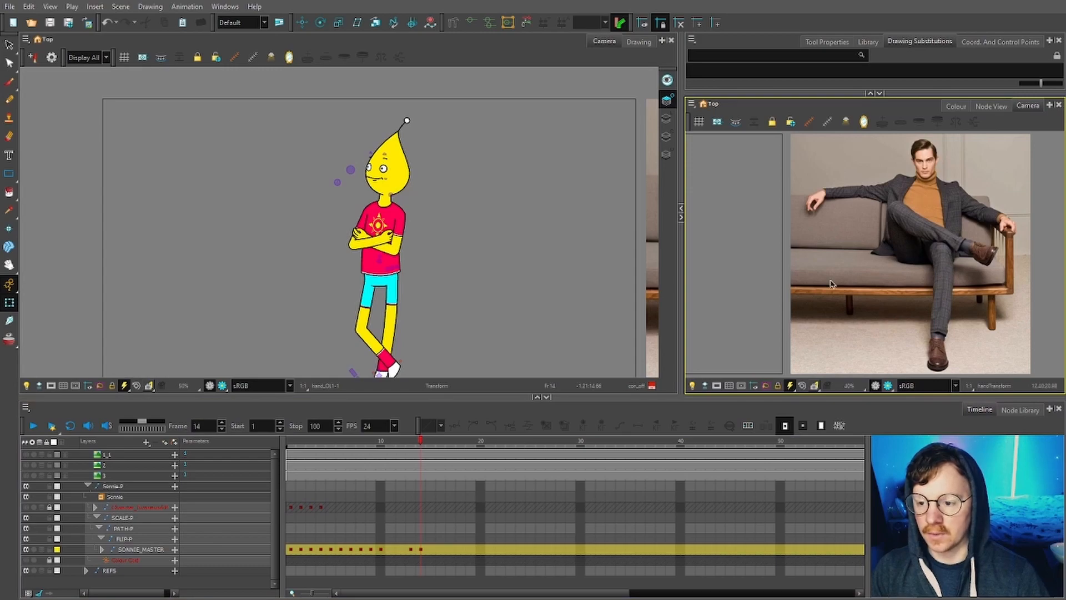
Copy SONNIE_MASTER's front-facing key pose from frame 5 and paste it onto frame 15
left_click_drag(416, 441, 340, 439)
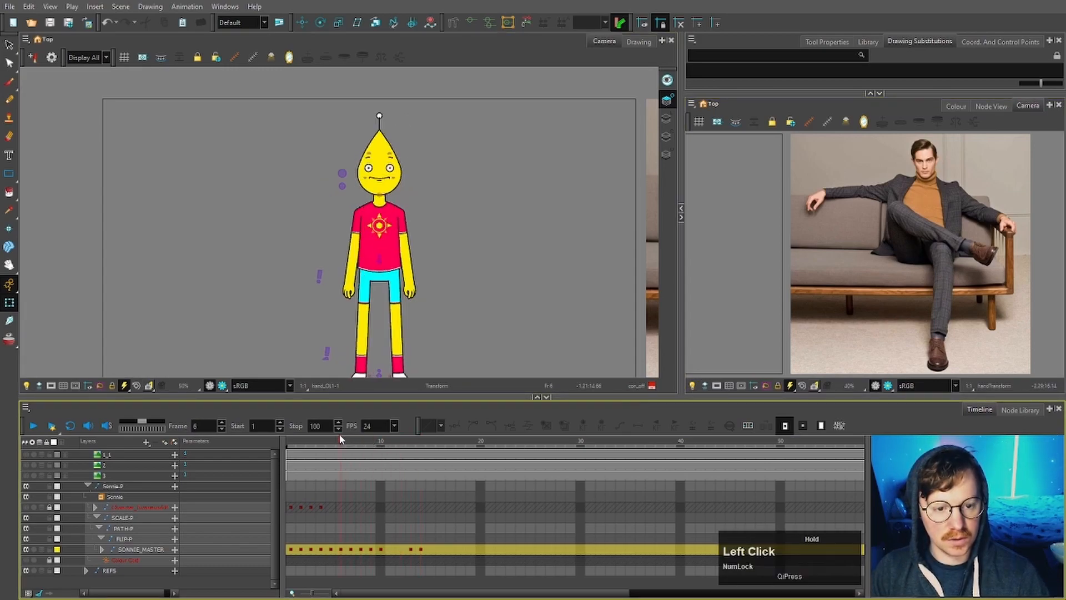
left_click(340, 551)
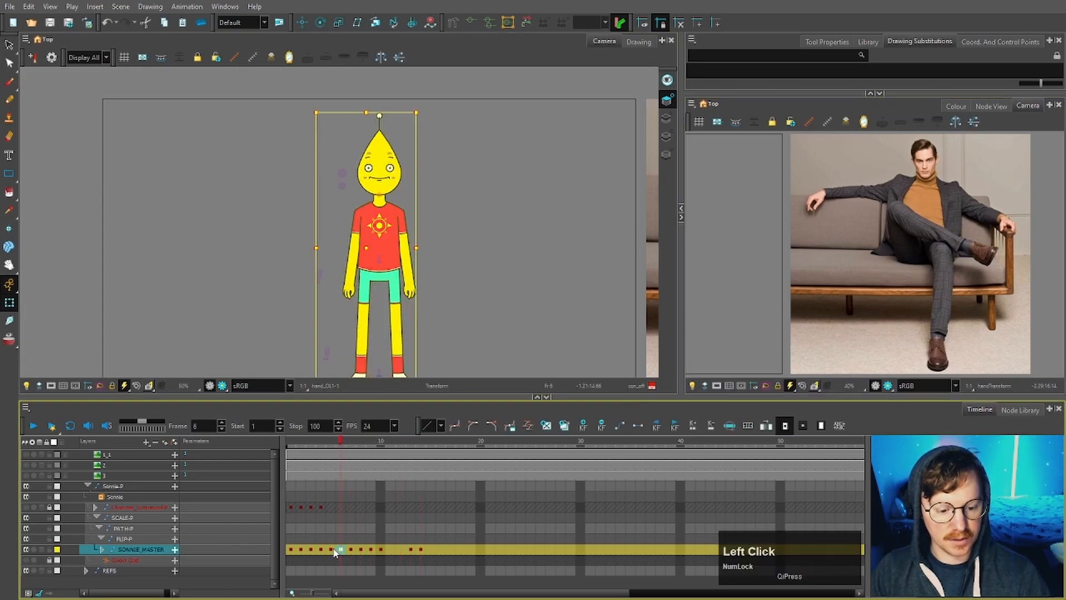
left_click(332, 550)
key("c")
left_click(421, 550)
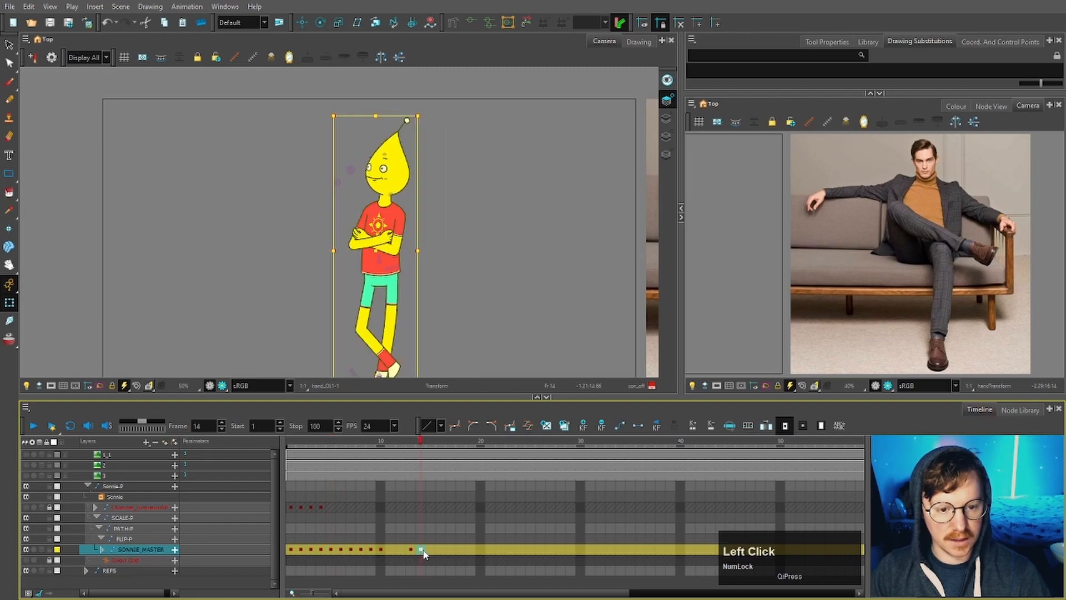
key("ctrl+v")
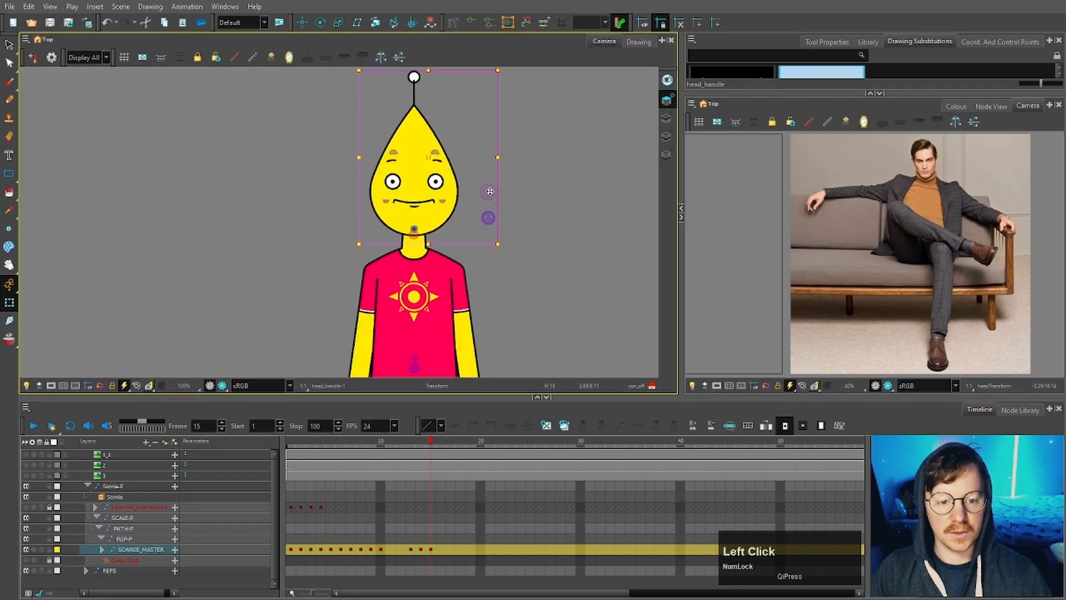
Lower the head with its head handle, and shift the facial features down with the face handle
left_click_drag(490, 191, 489, 202)
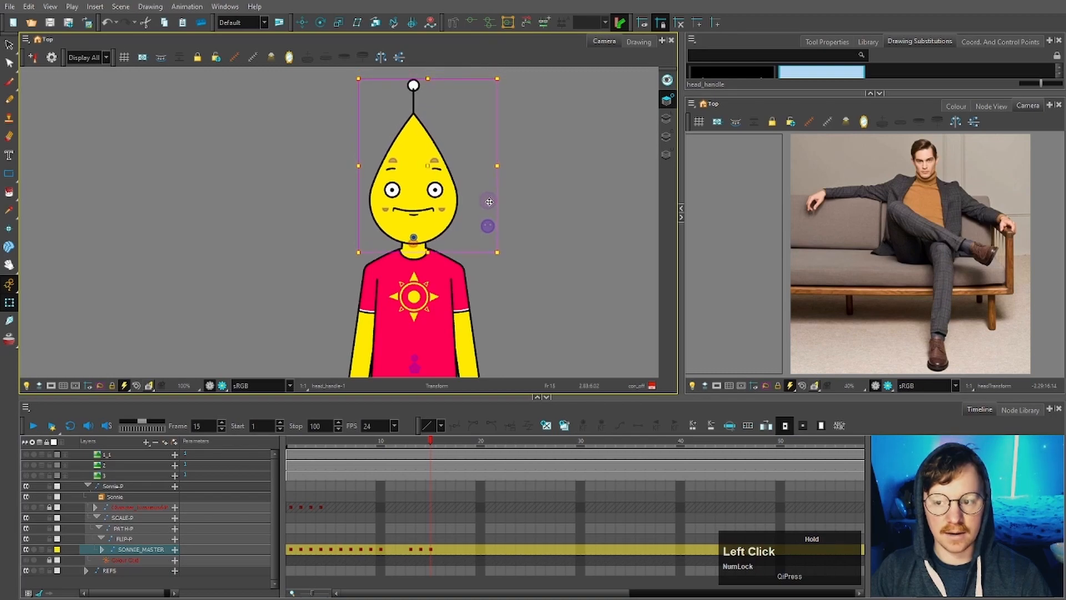
left_click(488, 227)
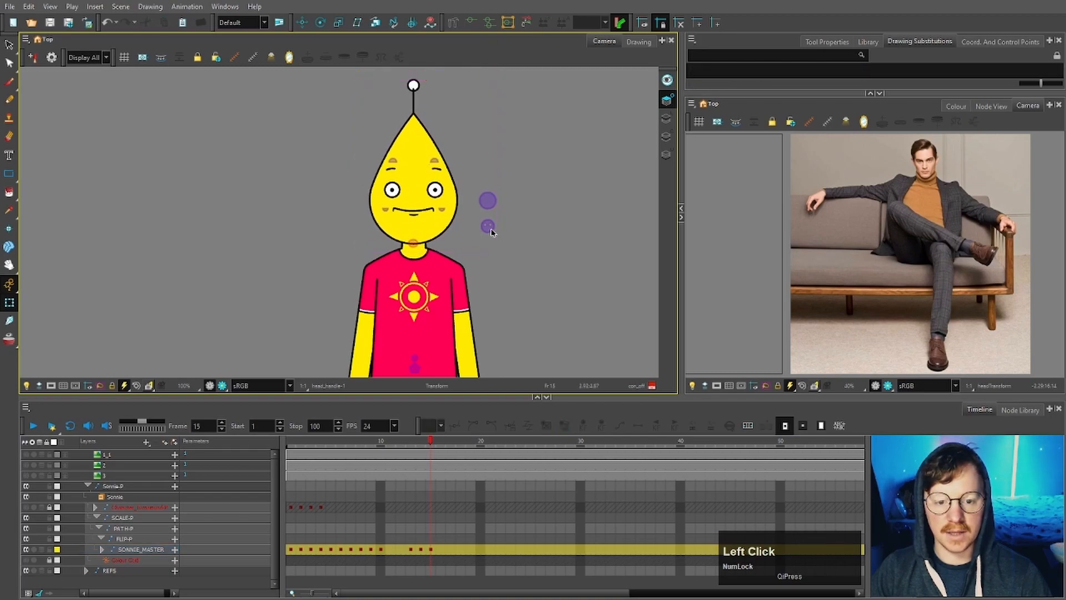
left_click_drag(489, 227, 490, 234)
left_click(525, 235)
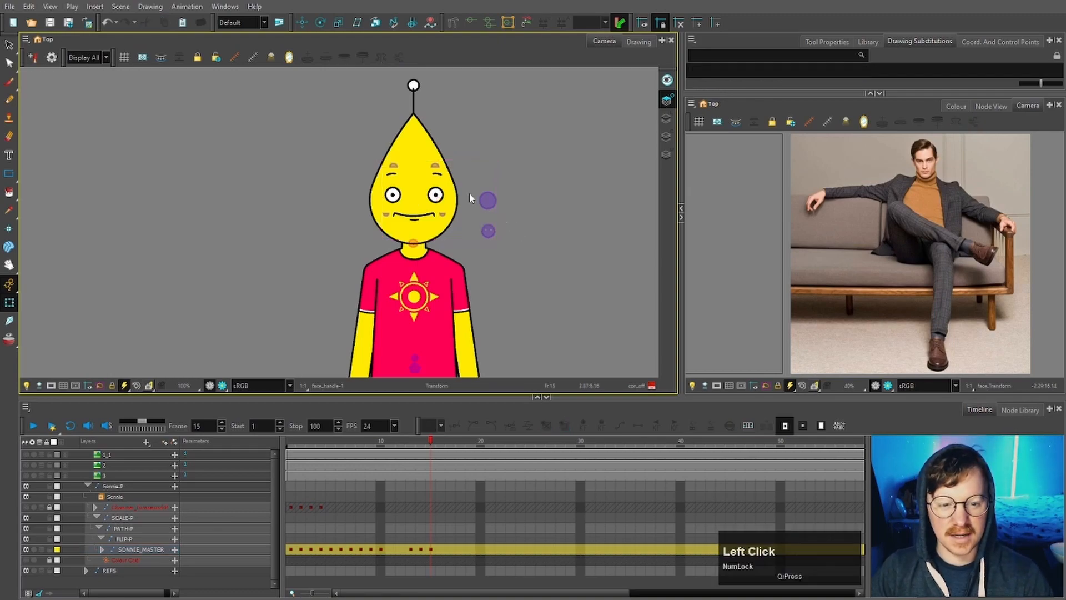
Nudge the pupils slightly within the eyes
scroll(442, 182, "up", 3)
scroll(511, 217, "down", 1)
scroll(438, 201, "up", 5)
left_click(438, 201)
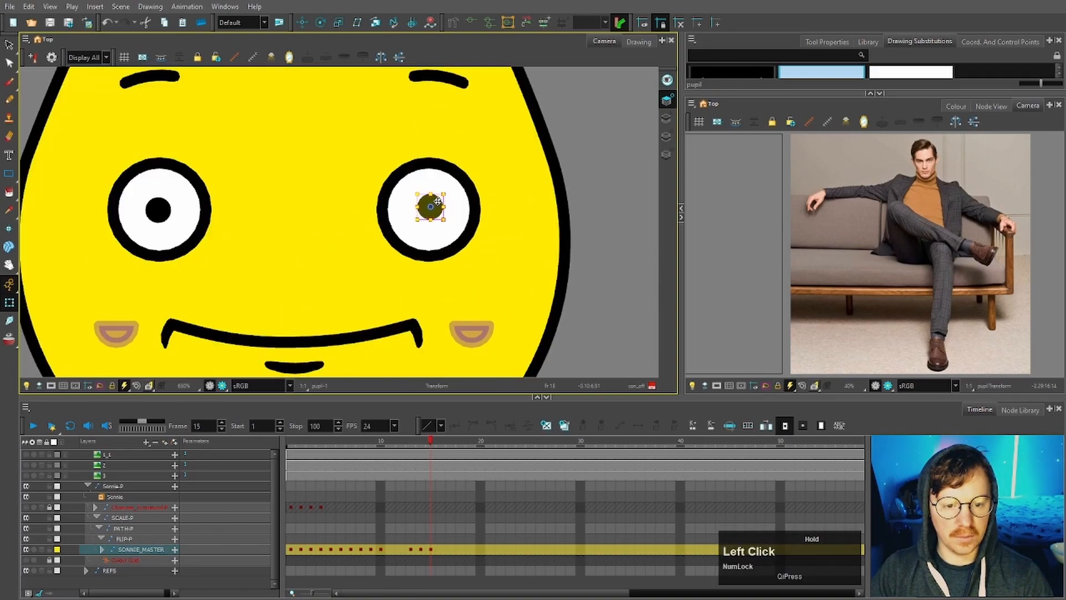
left_click_drag(438, 201, 437, 200)
left_click(161, 212)
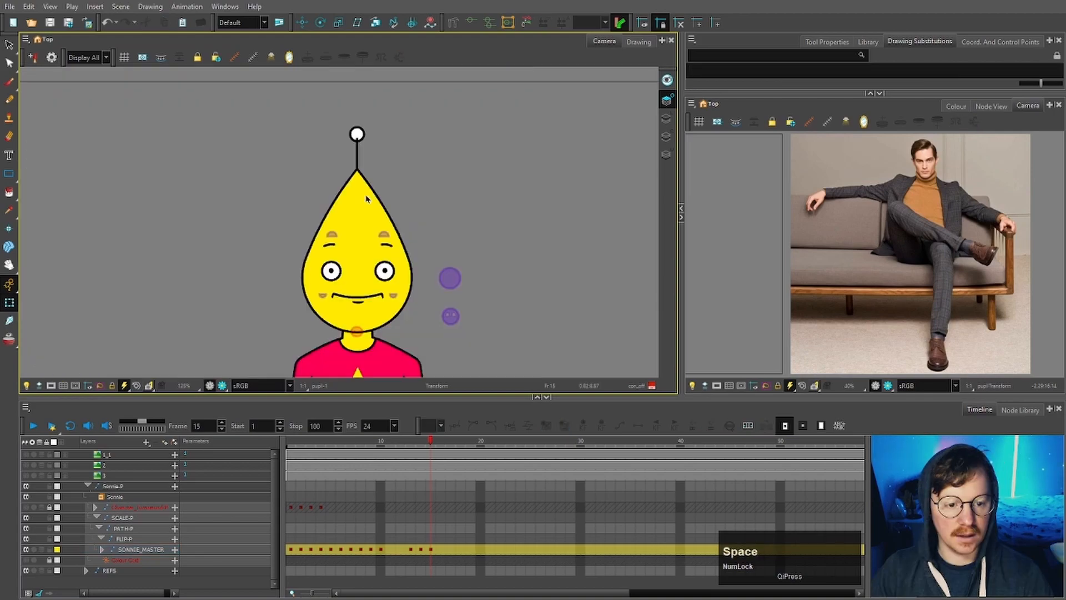
Show the head's deformation controls and pull its pointed tip down slightly to shorten the head
left_click(368, 196)
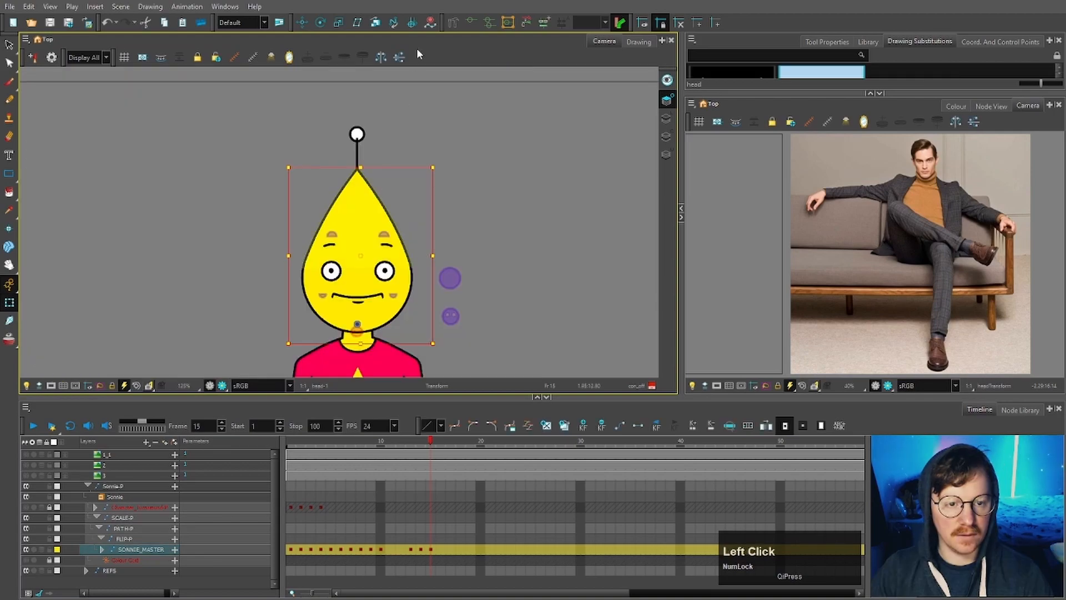
left_click(471, 23)
left_click(483, 83)
scroll(359, 166, "up", 2)
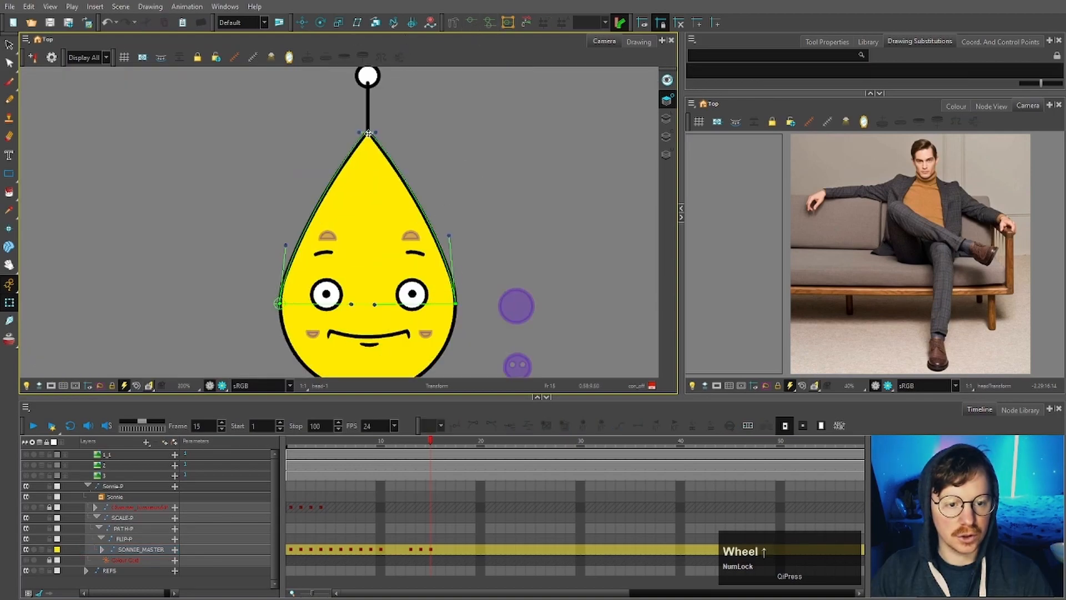
left_click_drag(367, 132, 369, 147)
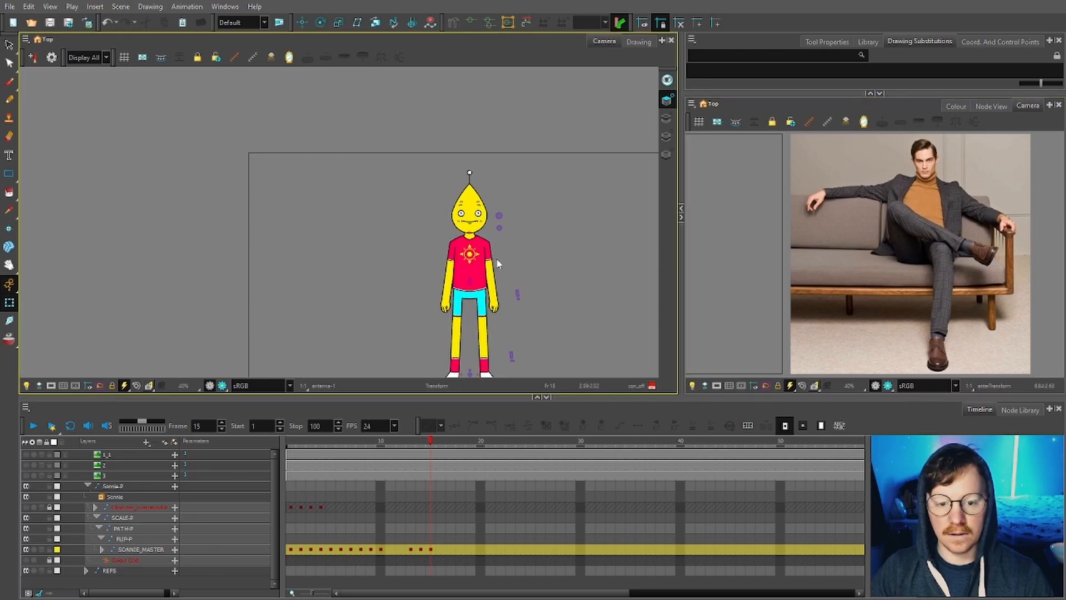
Select the character's whole right arm from the sleeve and rotate it outward and up until it extends horizontally
scroll(498, 265, "up", 2)
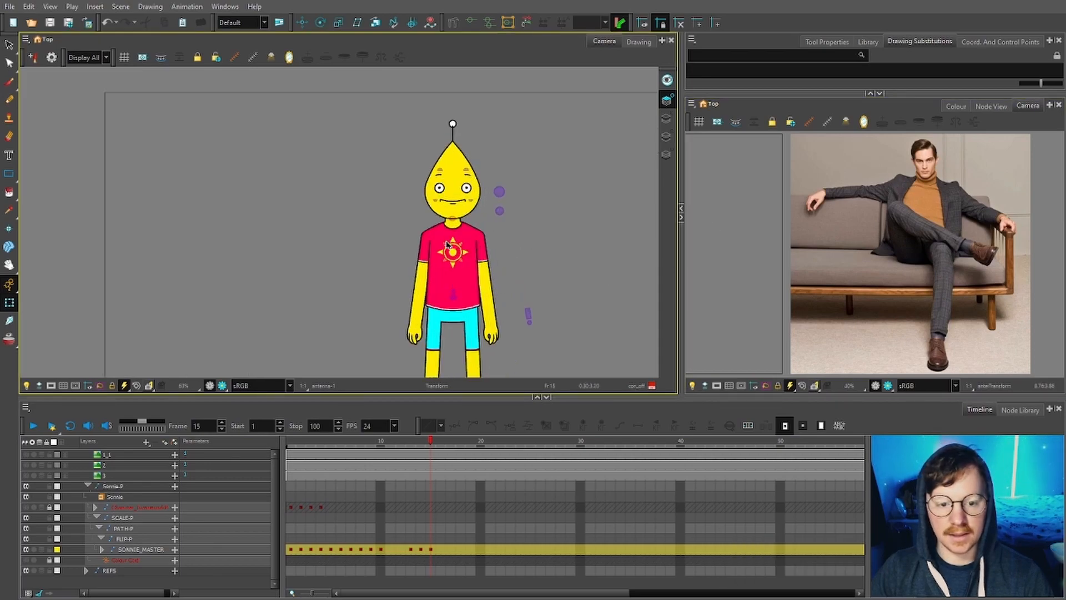
scroll(447, 244, "up", 2)
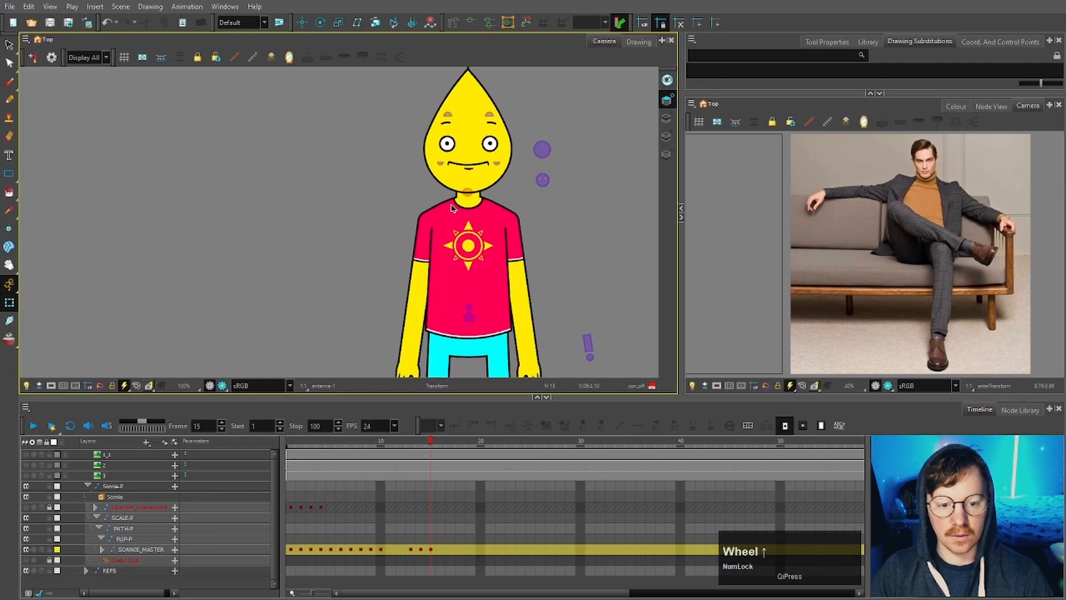
scroll(452, 208, "up", 1)
scroll(412, 236, "down", 2)
left_click(410, 243)
key("b")
key("b")
key("b")
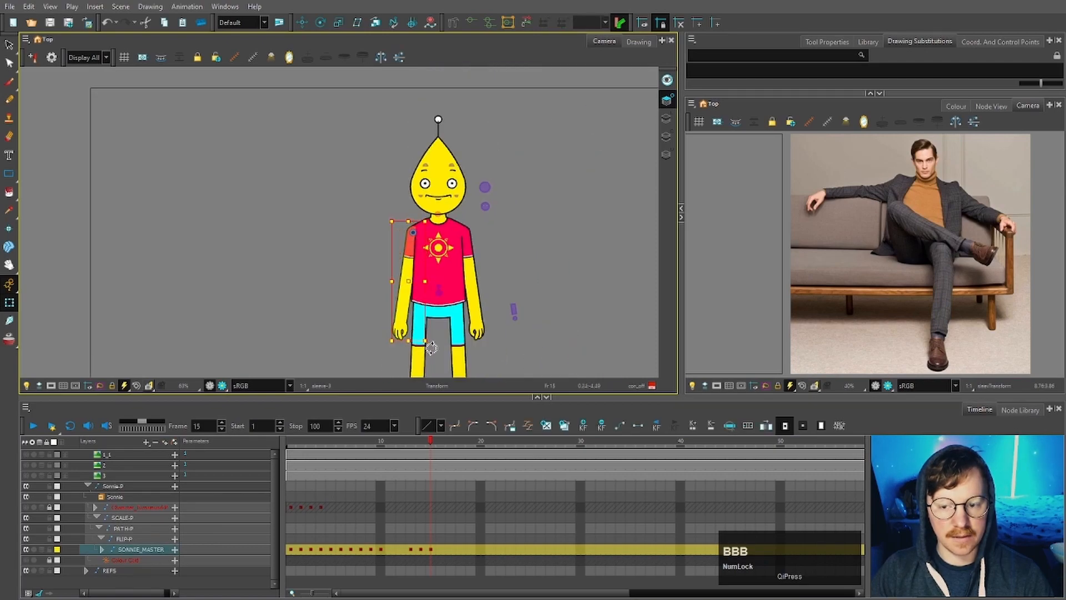
left_click_drag(432, 348, 345, 254)
scroll(406, 215, "up", 3)
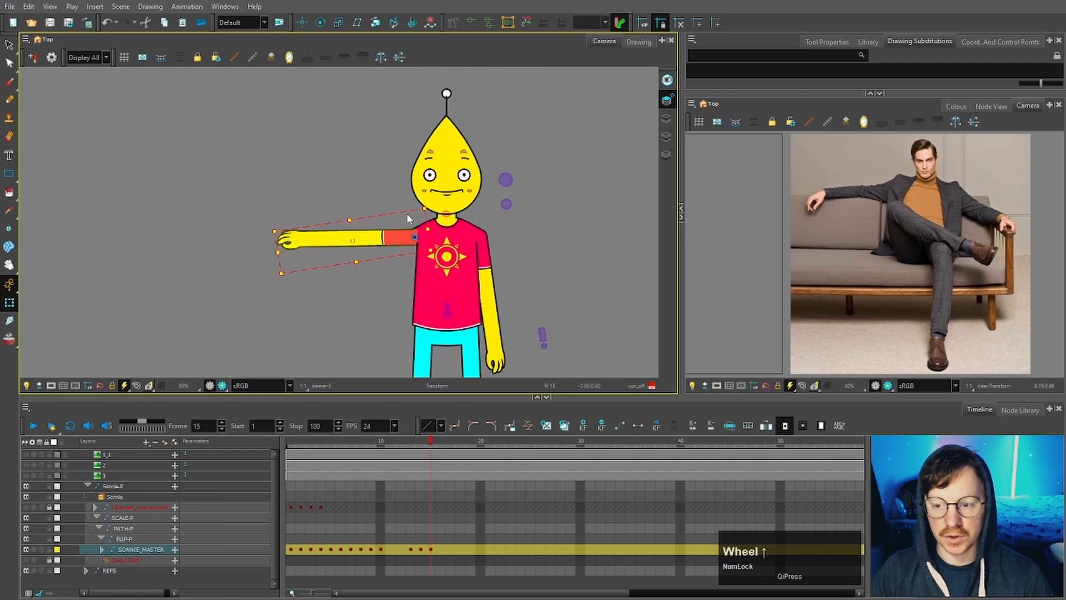
Rotate the right shoulder piece upward about the neck so it lines up with the raised sleeve
left_click(398, 249)
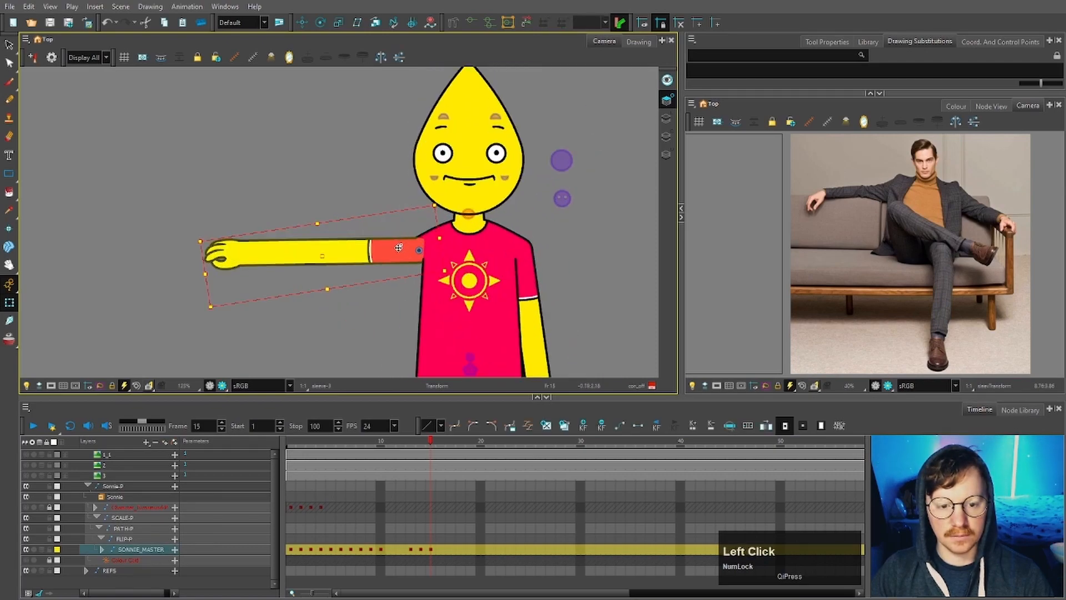
scroll(398, 248, "up", 3)
left_click(381, 264)
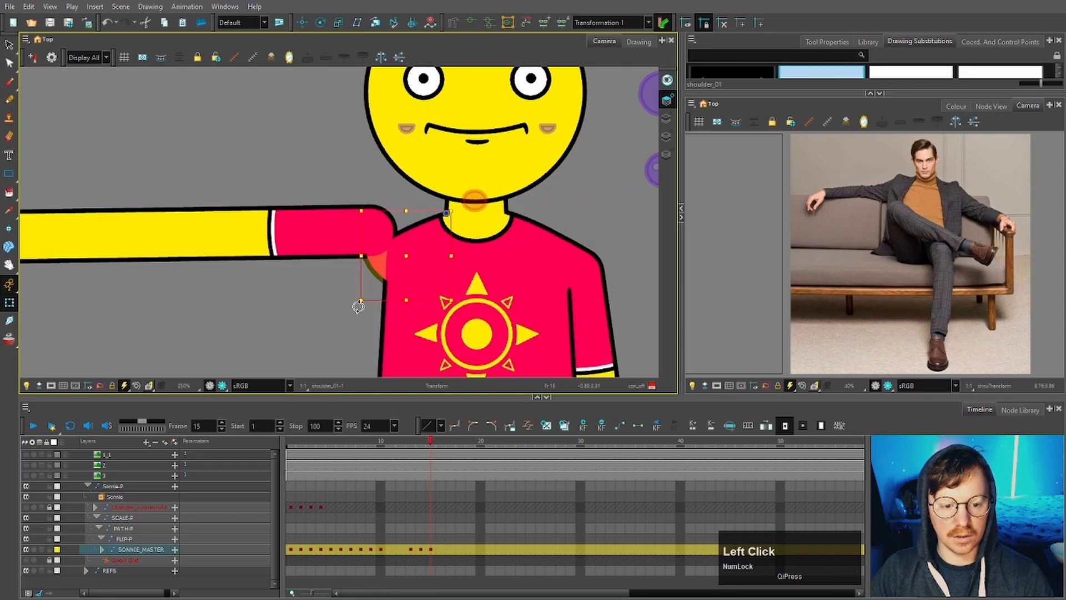
left_click_drag(358, 306, 342, 245)
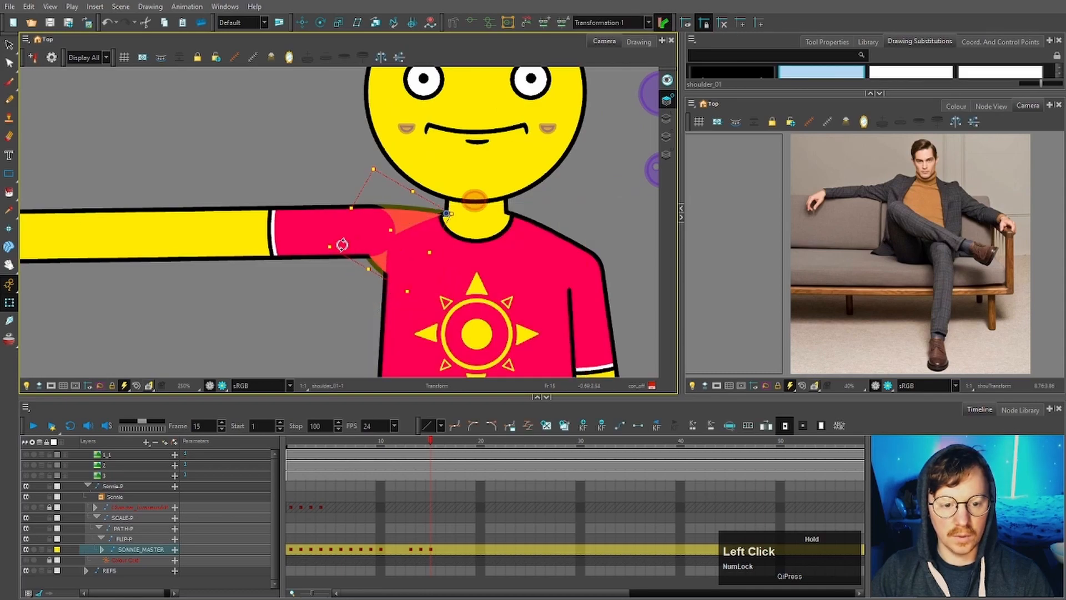
Show the torso's deformer and reshape the torso edge at the armpit of the outstretched arm
scroll(385, 227, "up", 2)
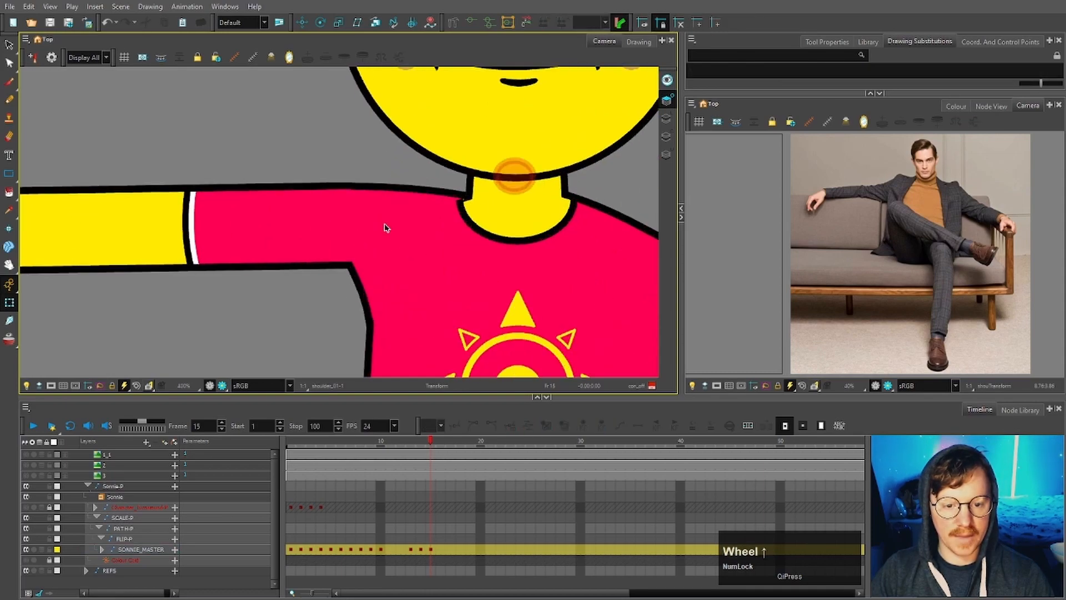
scroll(389, 222, "up", 2)
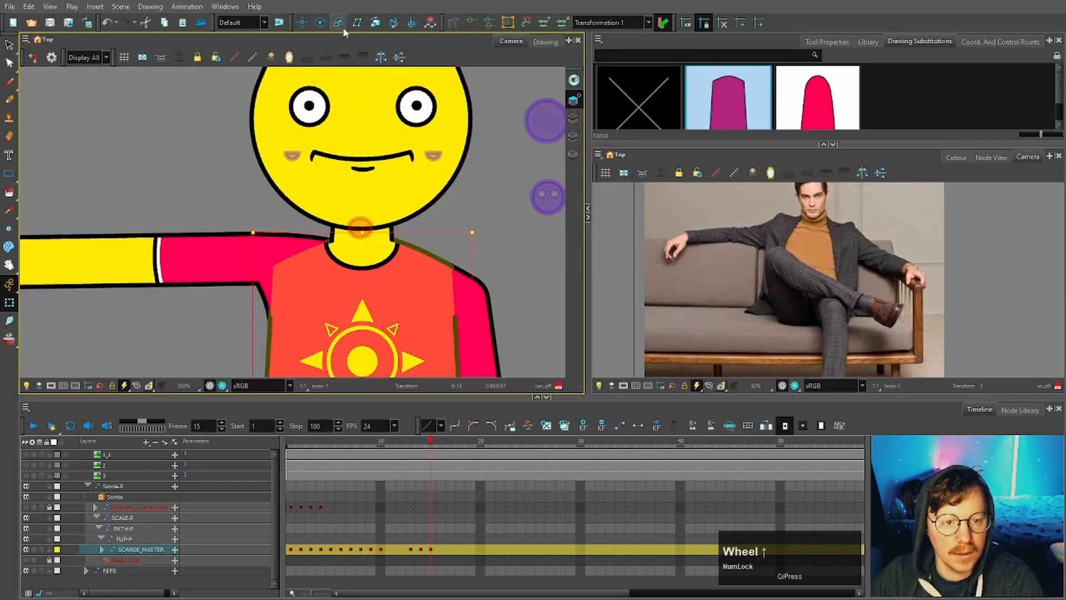
left_click(472, 23)
scroll(309, 247, "up", 2)
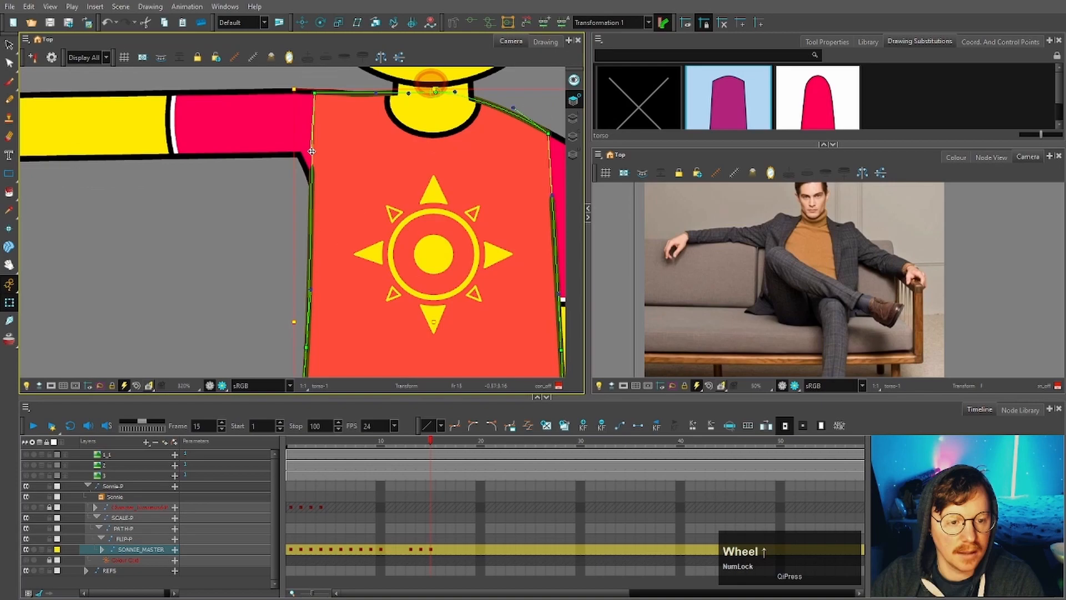
left_click_drag(312, 164, 309, 190)
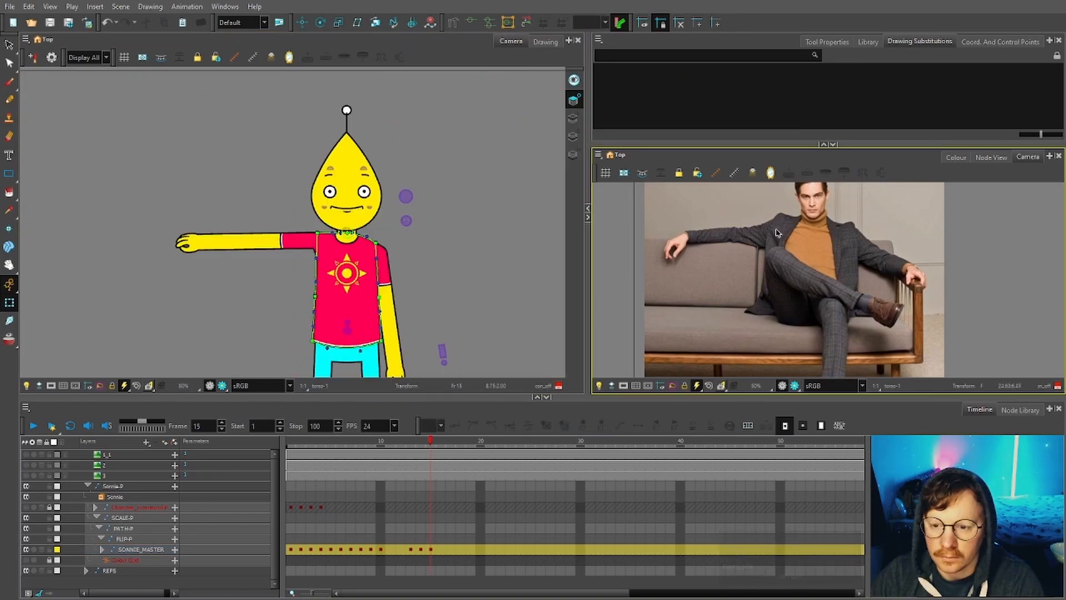
Show the deformer of the outstretched upper arm and shorten it by moving its elbow-end points toward the sleeve
left_click(760, 237)
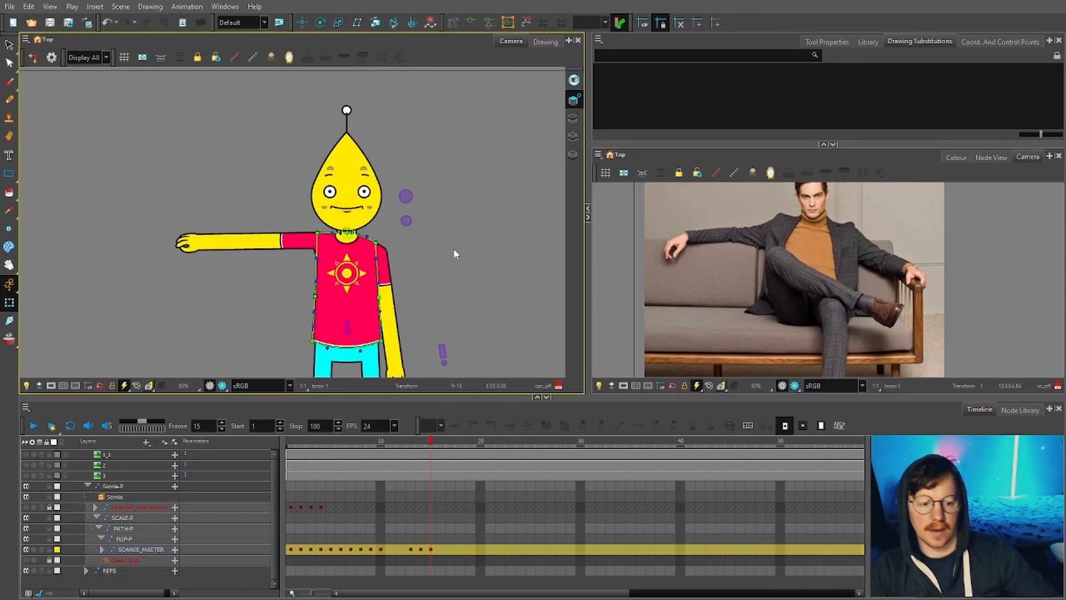
scroll(269, 238, "up", 3)
left_click(284, 262)
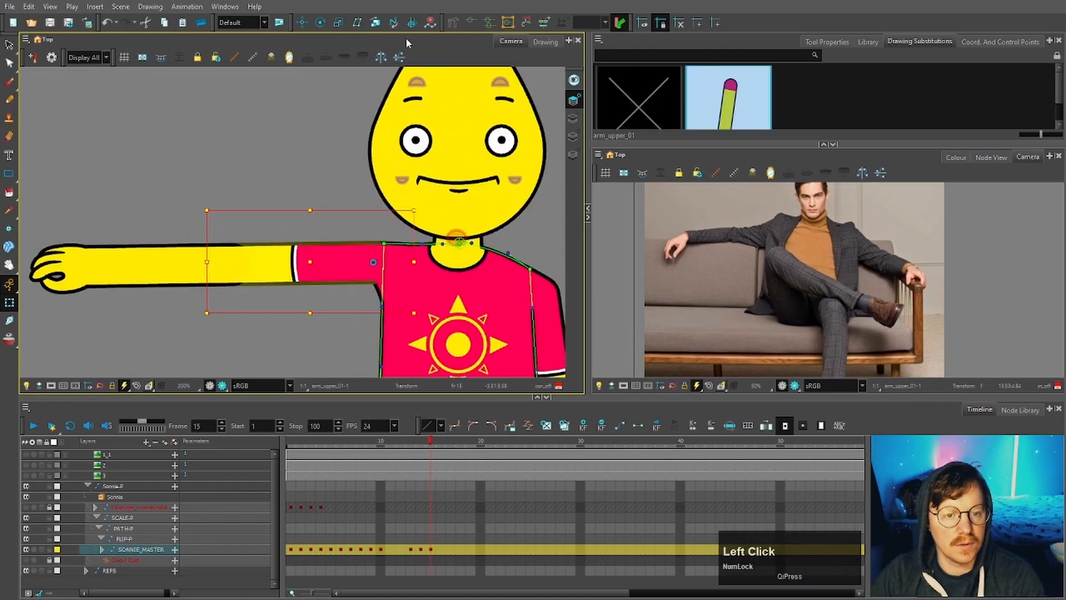
left_click(277, 263)
scroll(224, 209, "up", 2)
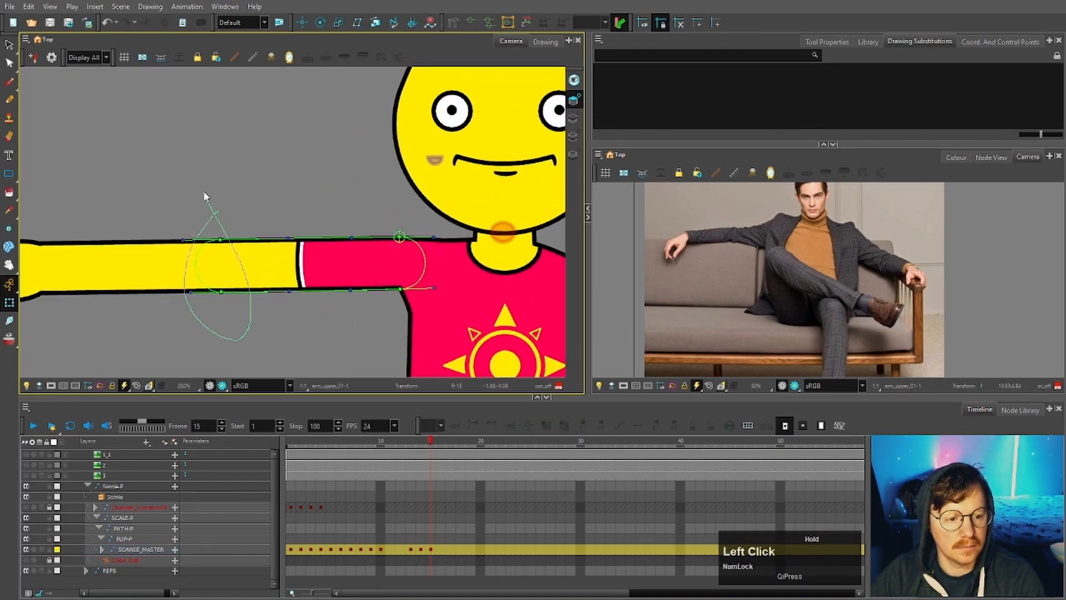
left_click_drag(204, 192, 202, 189)
left_click_drag(220, 240, 249, 241)
Slide the outstretched forearm with its hand inward to meet the shortened upper arm, and rotate the hand downward at the wrist
left_click(169, 259)
key("b")
key("b")
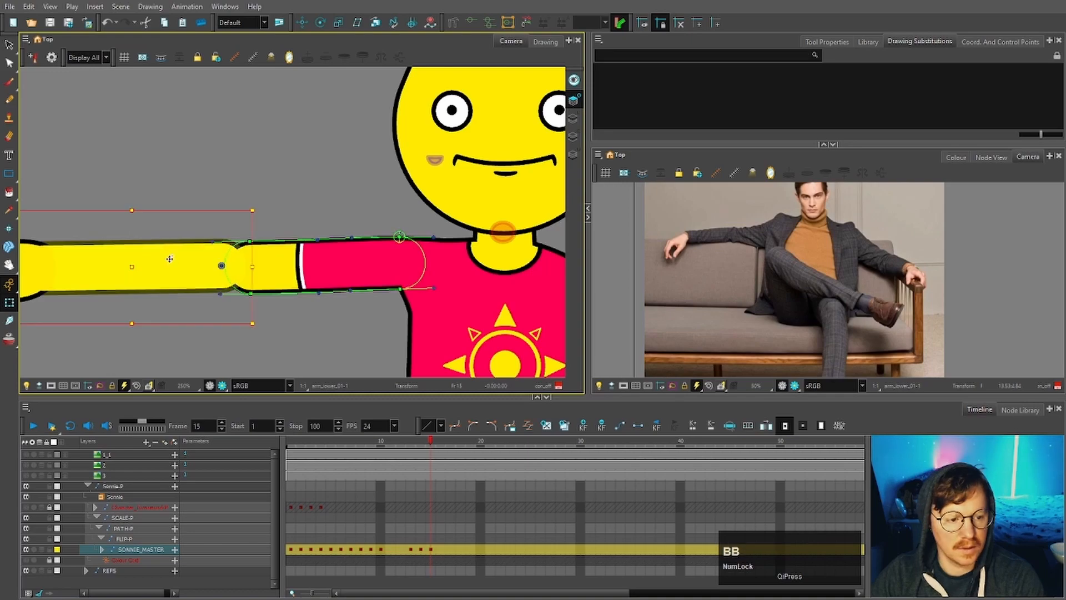
scroll(169, 260, "down", 2)
scroll(128, 261, "up", 3)
key("b")
left_click_drag(127, 263, 168, 266)
left_click_drag(104, 209, 150, 249)
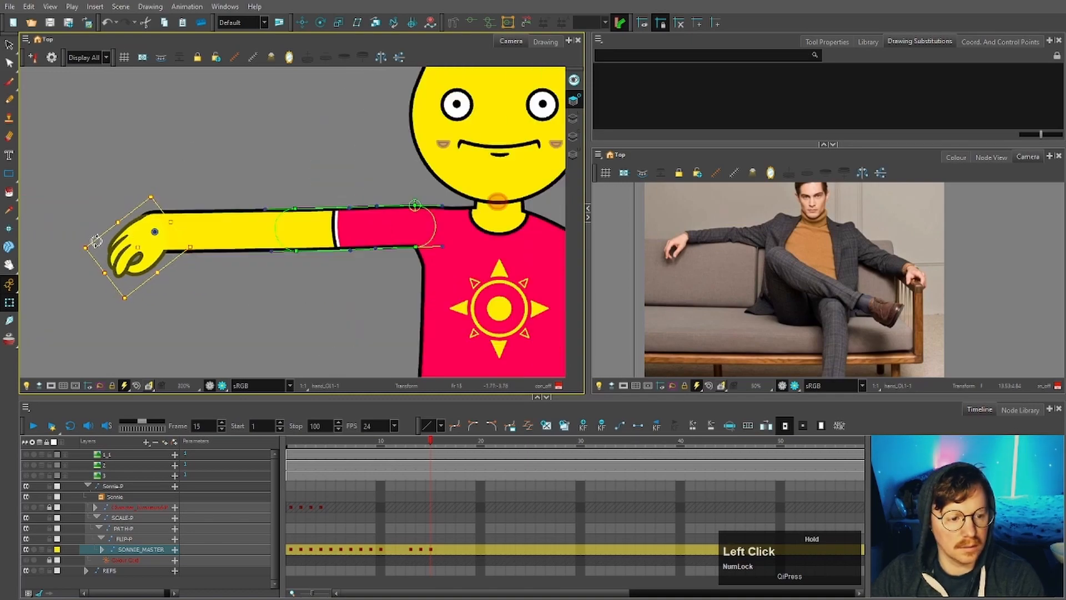
scroll(150, 252, "up", 2)
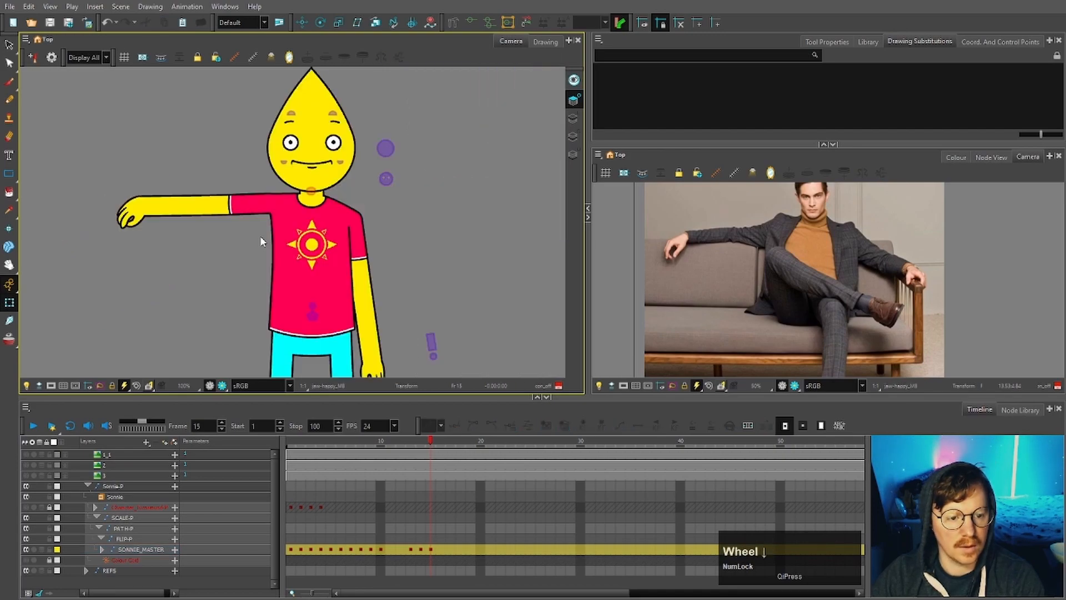
Examine the torso, shoulder and sleeve joints of the outstretched arm close up and in the full pose
scroll(261, 239, "down", 4)
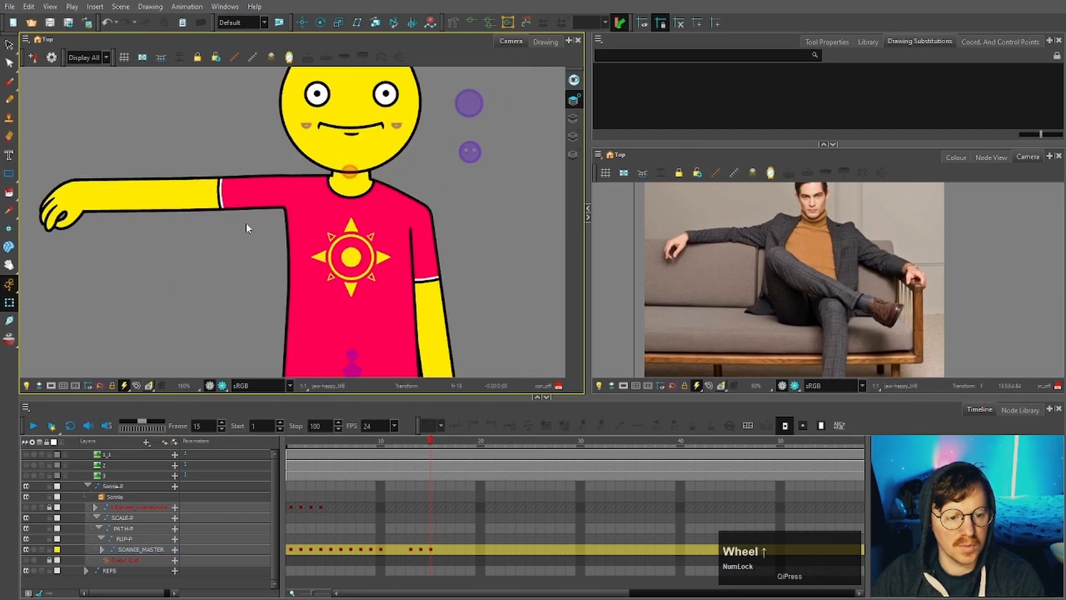
left_click(364, 305)
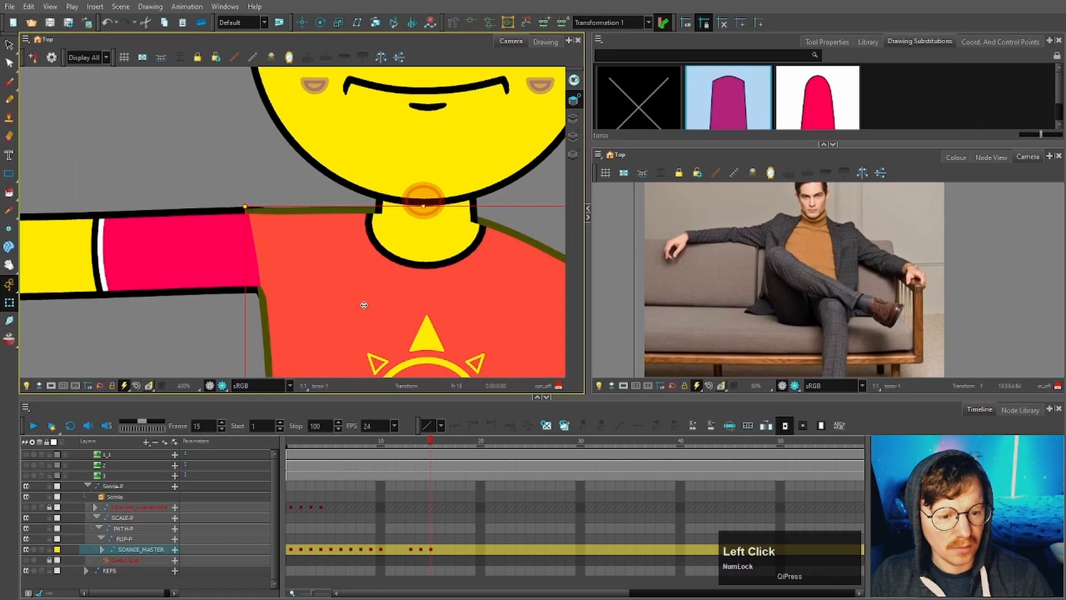
left_click(202, 267)
left_click(226, 172)
scroll(205, 303, "down", 3)
left_click(194, 337)
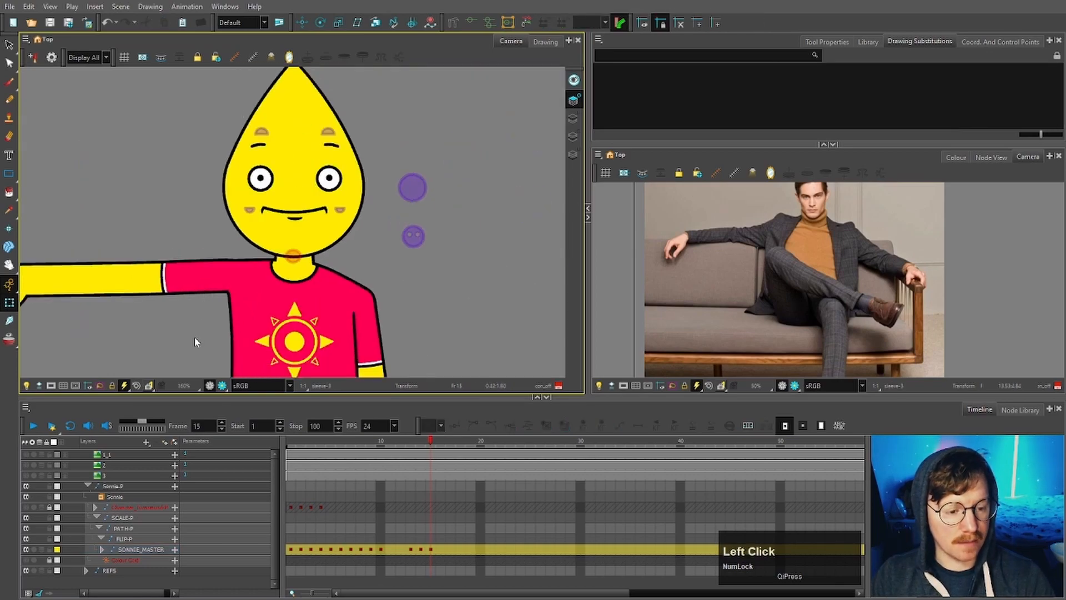
scroll(191, 336, "down", 2)
key("space")
left_click_drag(185, 327, 267, 258)
scroll(303, 233, "up", 4)
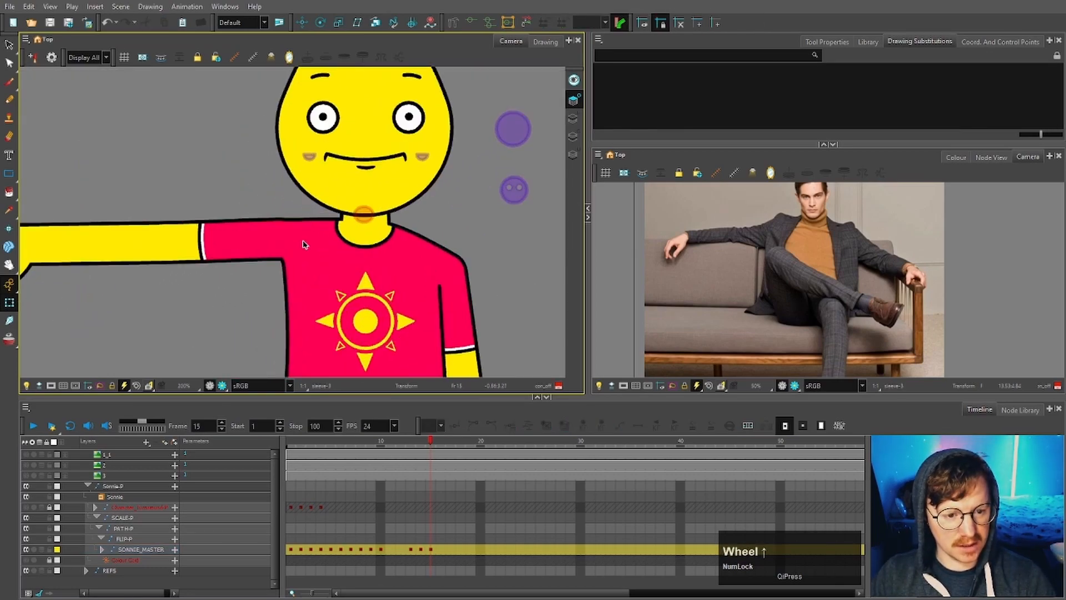
left_click(211, 327)
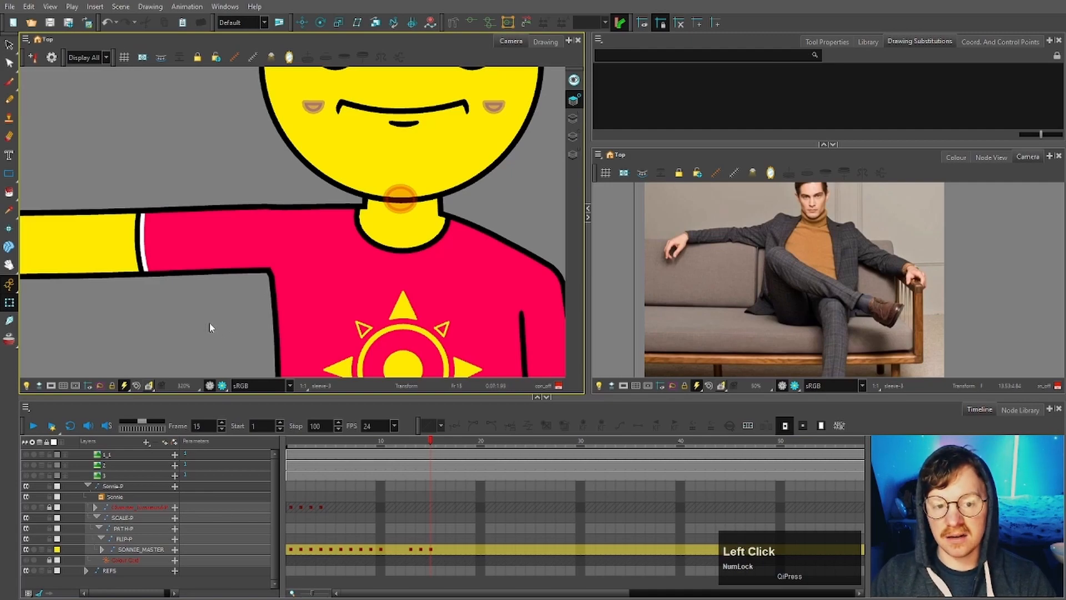
scroll(300, 312, "down", 3)
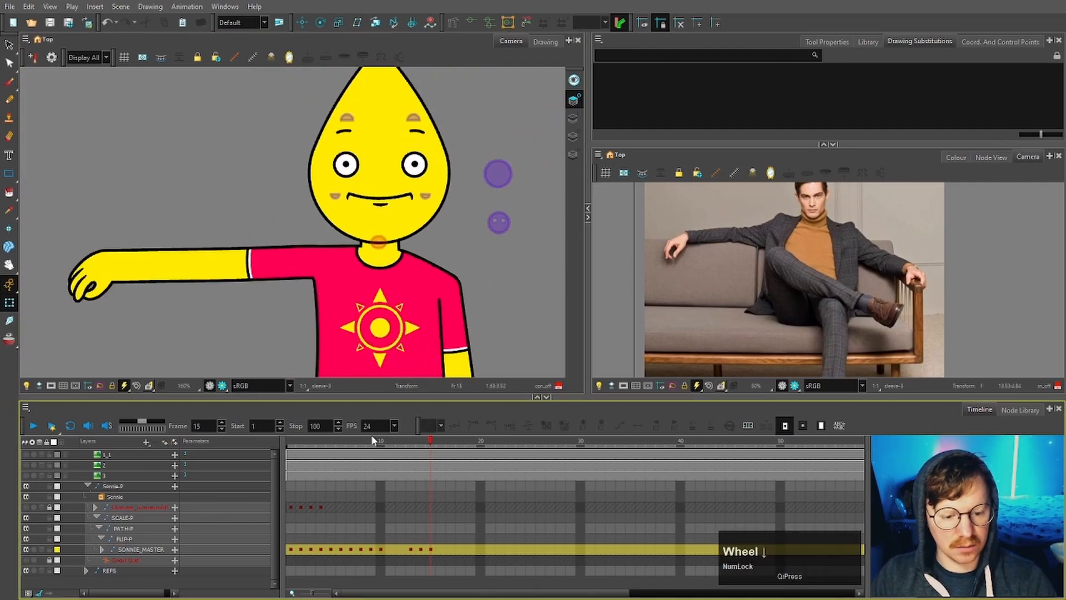
Check the shoulder shape in the neutral pose on frame 5 for comparison with frame 15
left_click_drag(373, 440, 331, 441)
scroll(452, 276, "up", 3)
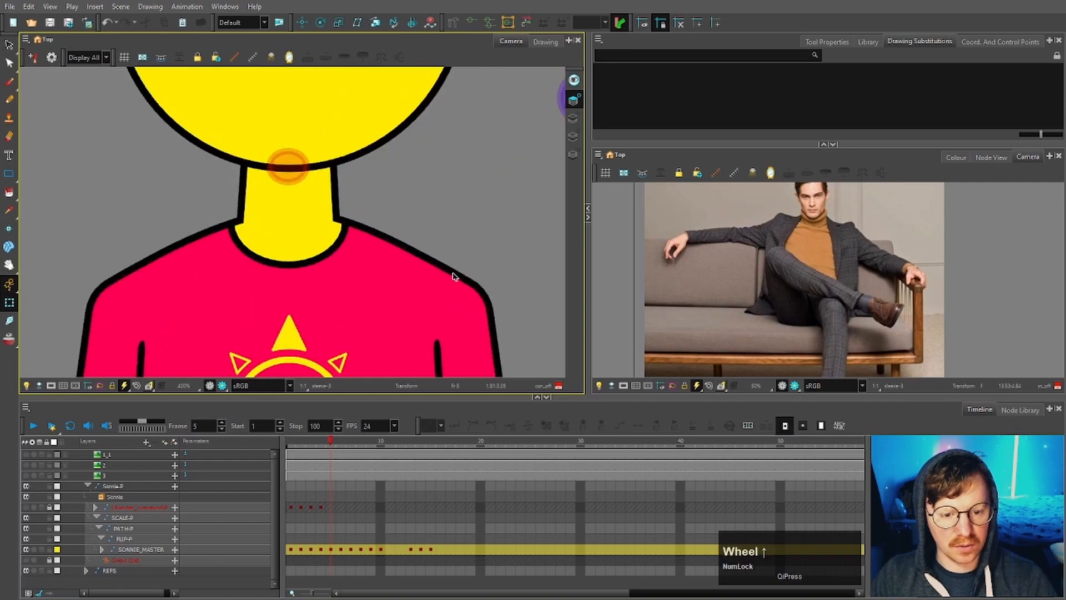
left_click(453, 276)
scroll(511, 272, "down", 5)
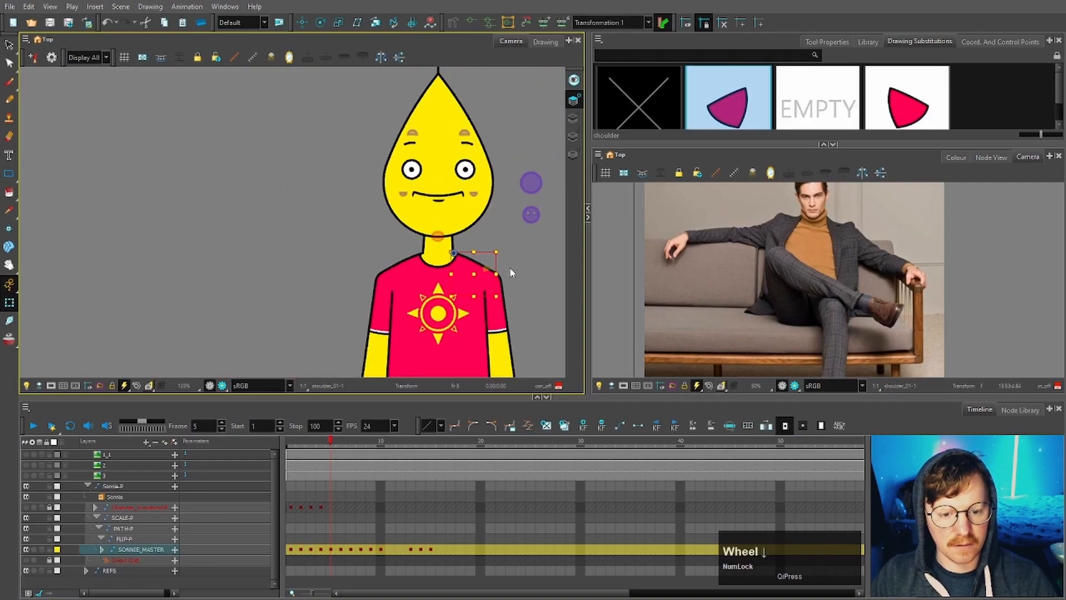
left_click(532, 301)
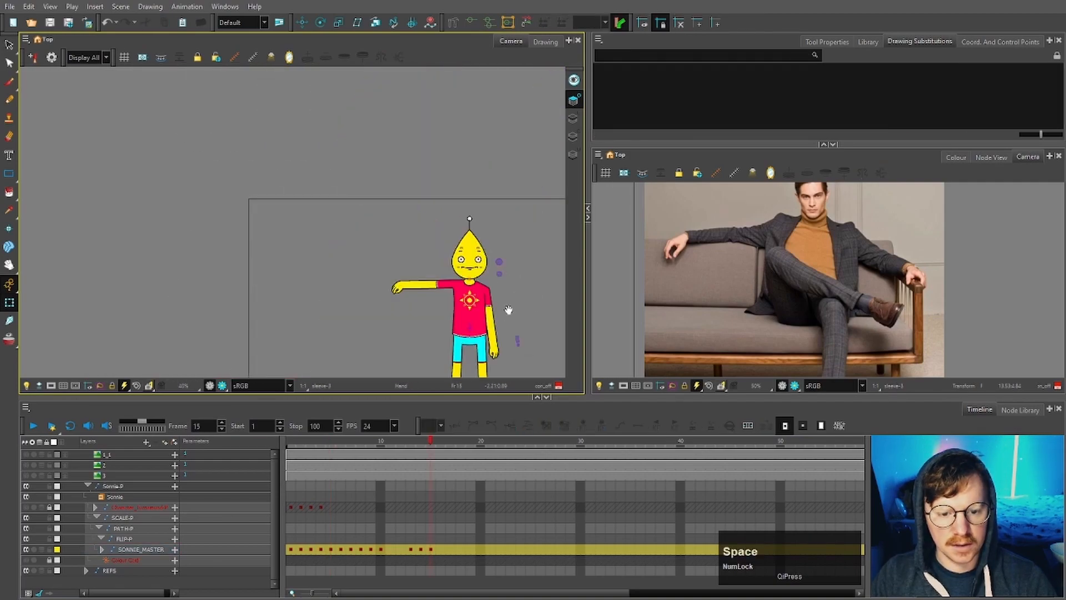
On frame 15, rotate the character's hanging arm outward from the torso and raise it slightly at the shoulder
mouse_move(507, 309)
left_mouse_down()
mouse_move(472, 252)
mouse_move(471, 263)
mouse_move(532, 283)
left_mouse_up()
scroll(469, 271, "up", 4)
left_click(465, 278)
scroll(465, 278, "down", 2)
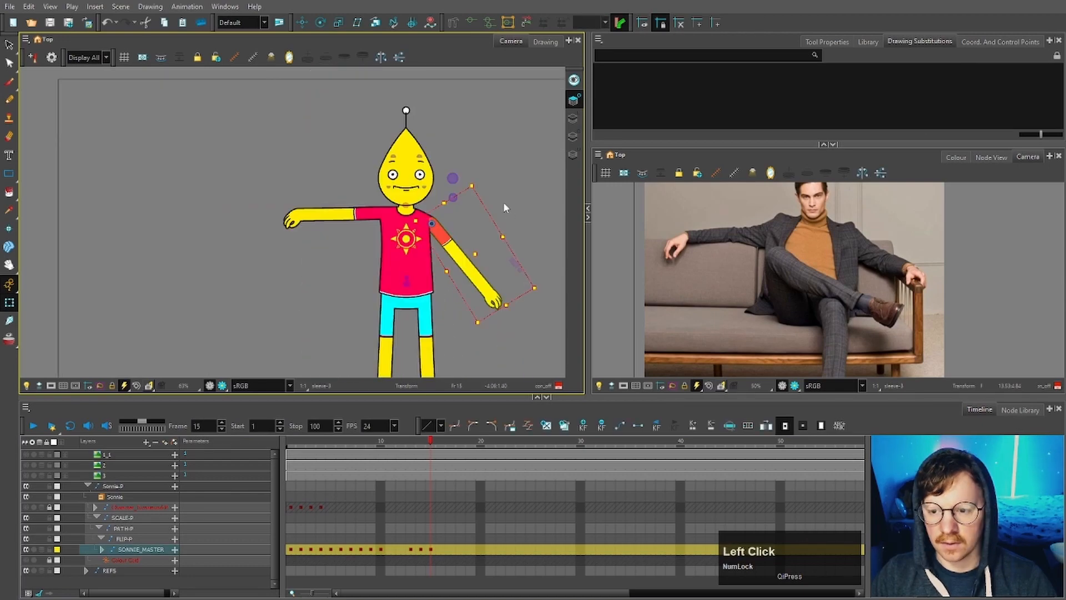
scroll(504, 207, "up", 3)
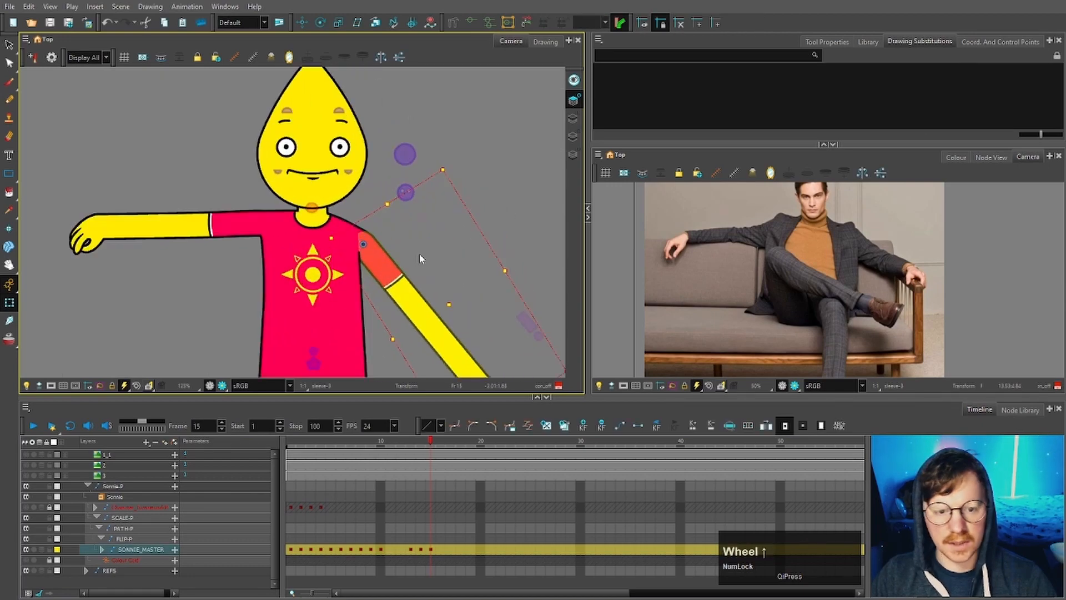
left_click_drag(387, 269, 387, 259)
scroll(515, 193, "down", 2)
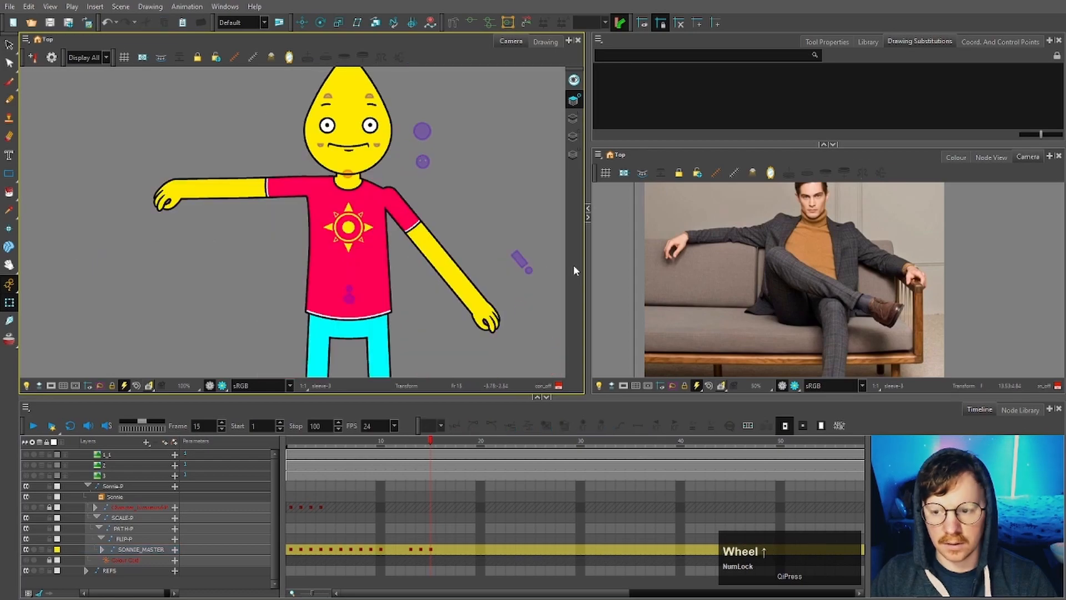
Show the deformer of the diagonal upper arm and shorten it by moving its elbow-end points toward the shoulder
left_click(411, 216)
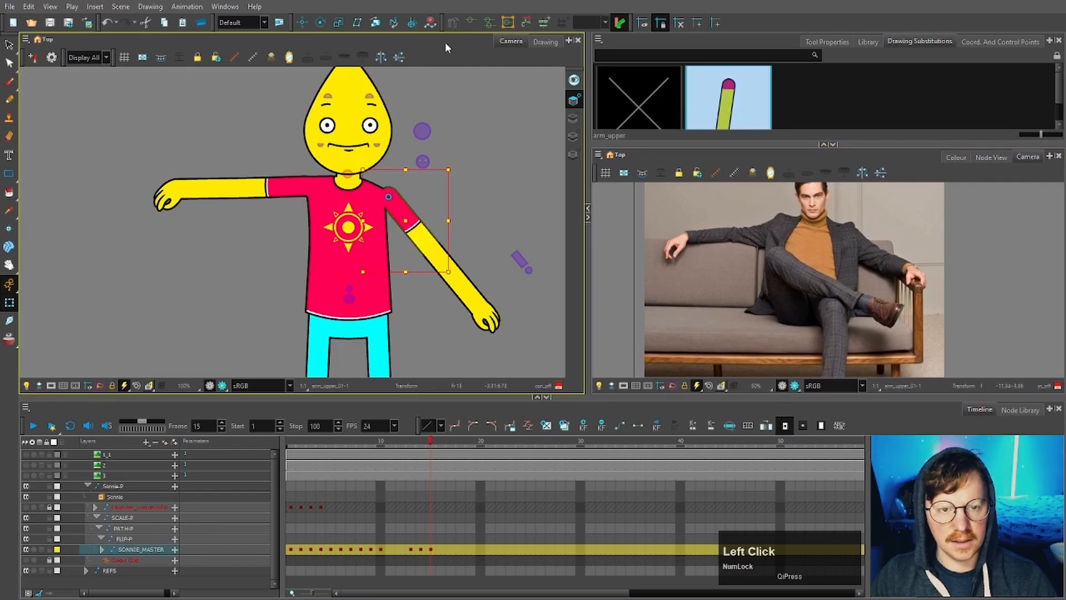
left_click(471, 22)
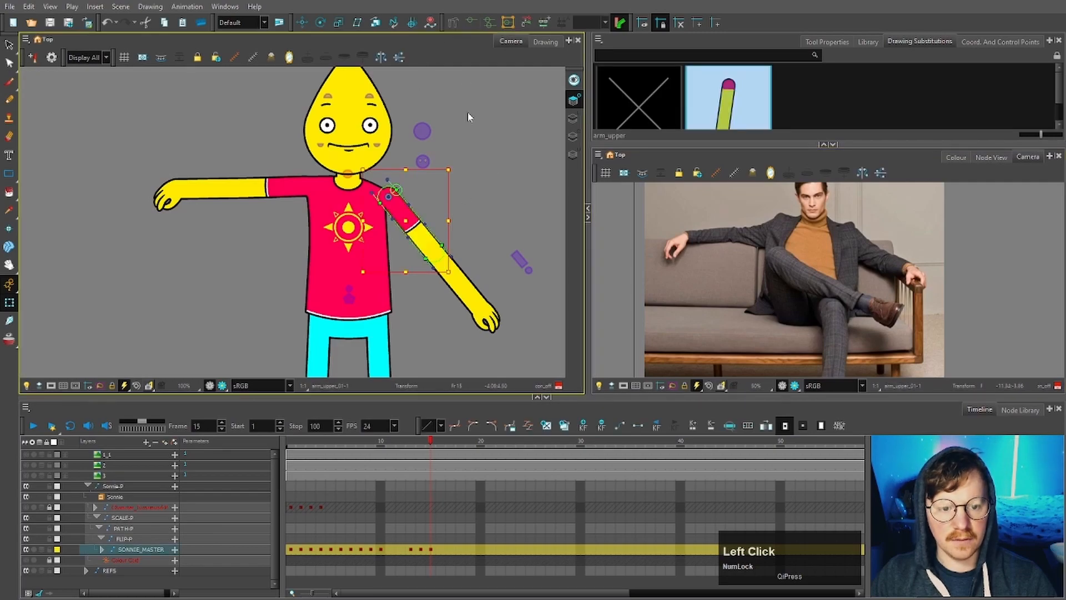
left_click(471, 222)
scroll(471, 227, "up", 2)
left_click(378, 265)
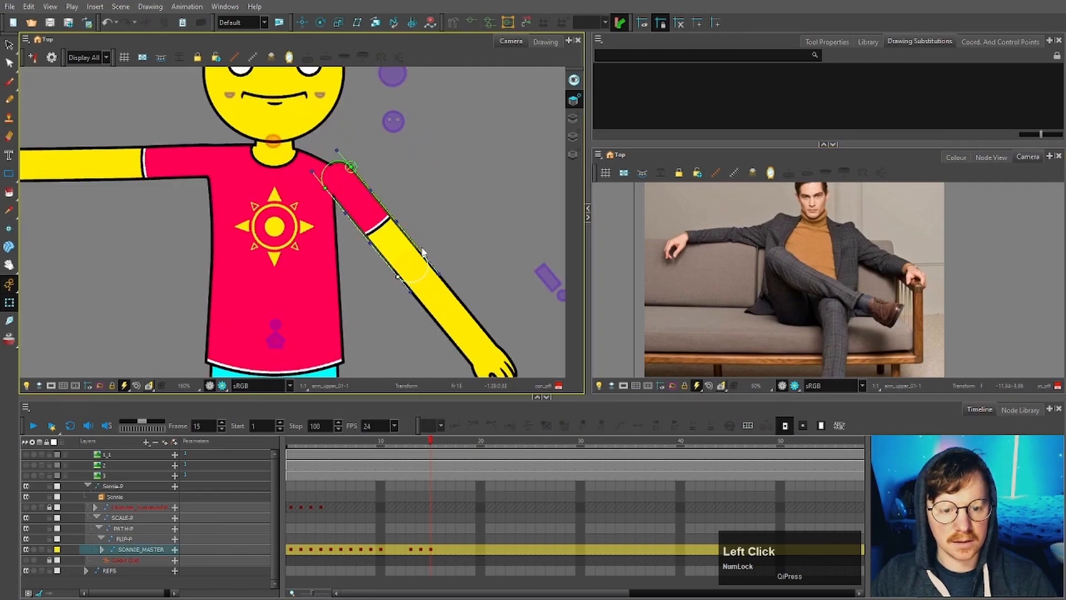
left_click(423, 253)
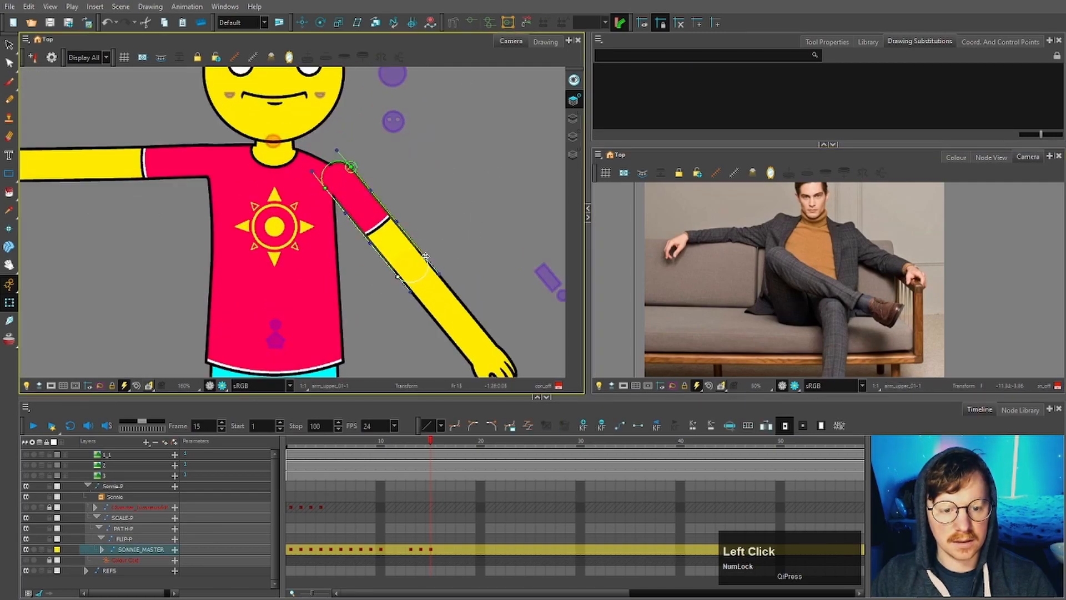
Show the deformer of the diagonal arm's sleeve and bend its hem into a curve around the arm
left_click_drag(374, 216, 370, 211)
left_click(471, 22)
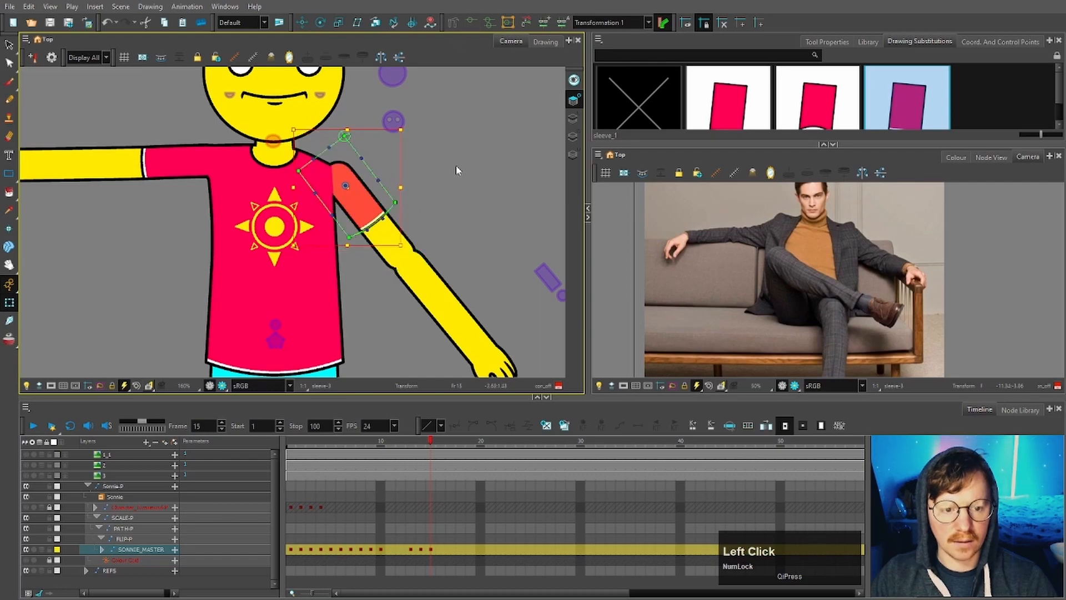
left_click(691, 278)
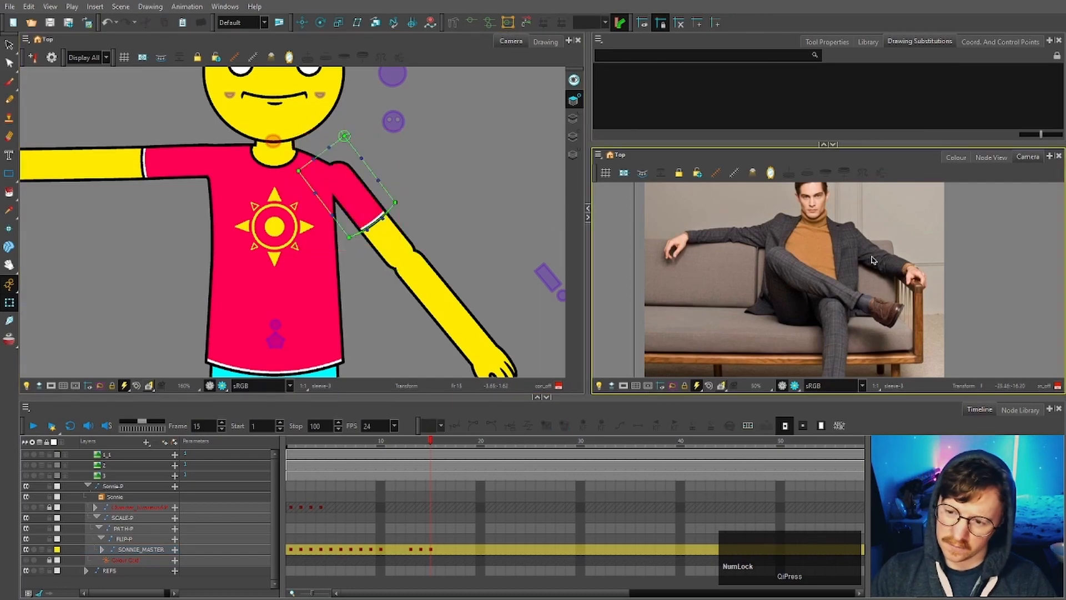
scroll(366, 213, "up", 2)
scroll(367, 213, "up", 2)
left_click(370, 206)
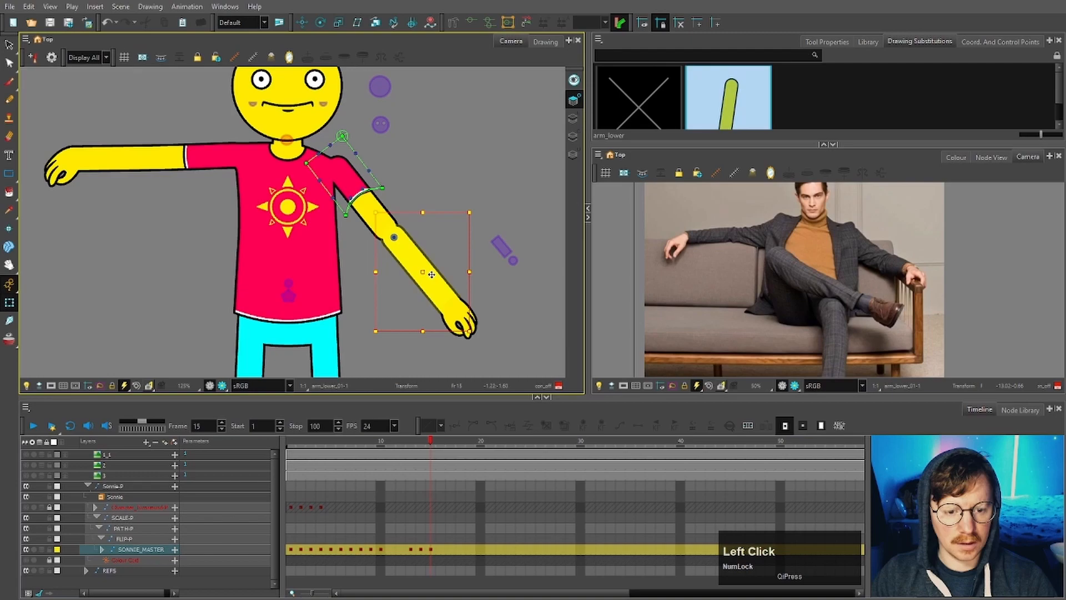
Select the diagonal forearm with its hand and slide it up to overlap the shortened upper arm at the elbow
key("b")
key("b")
key("b")
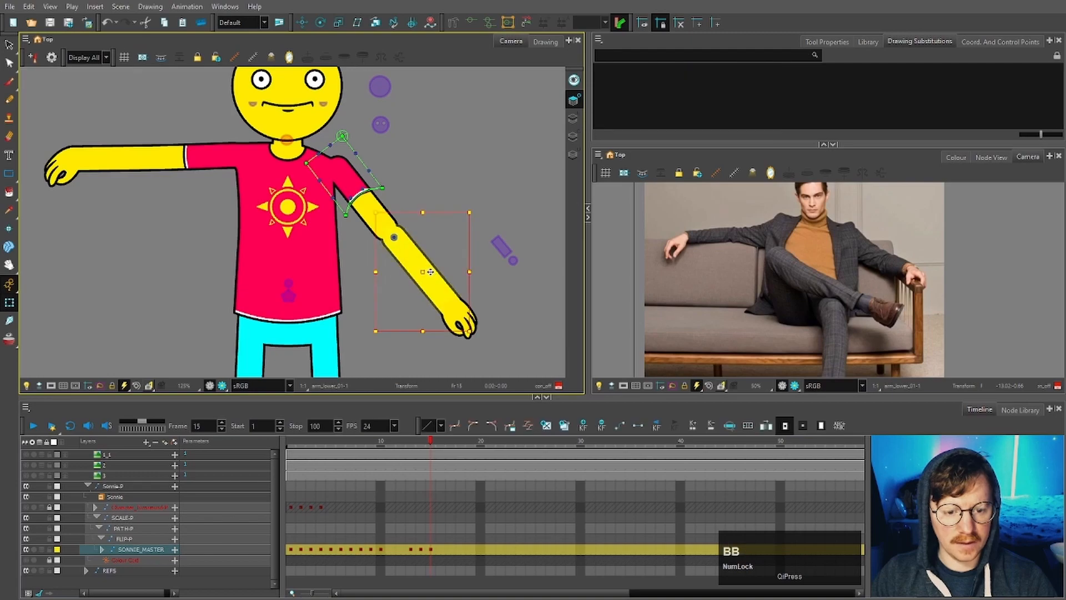
left_click(424, 244)
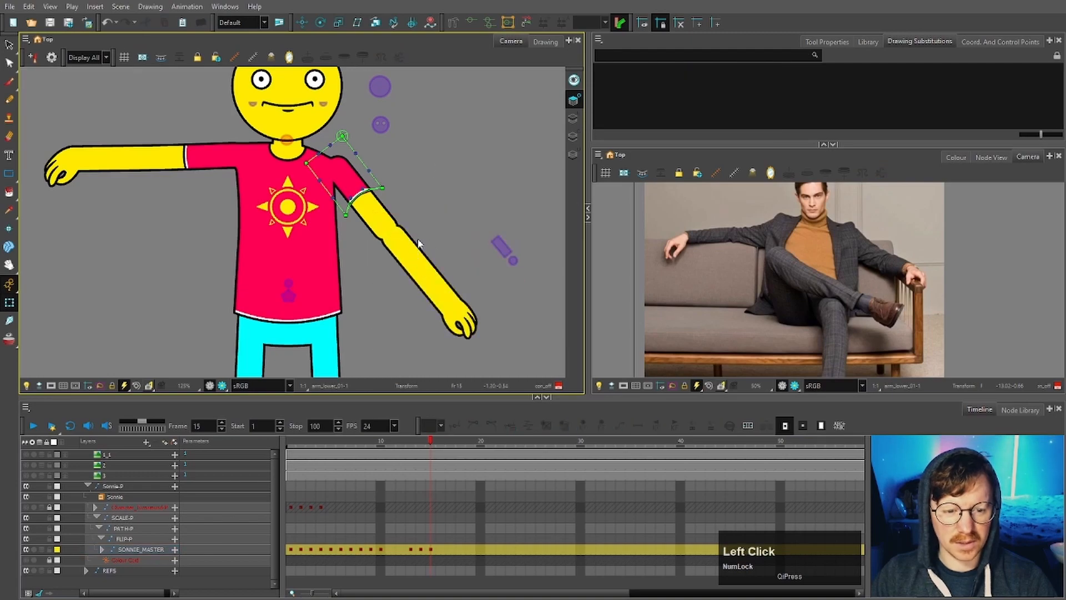
left_click(417, 252)
key("b")
key("b")
key("b")
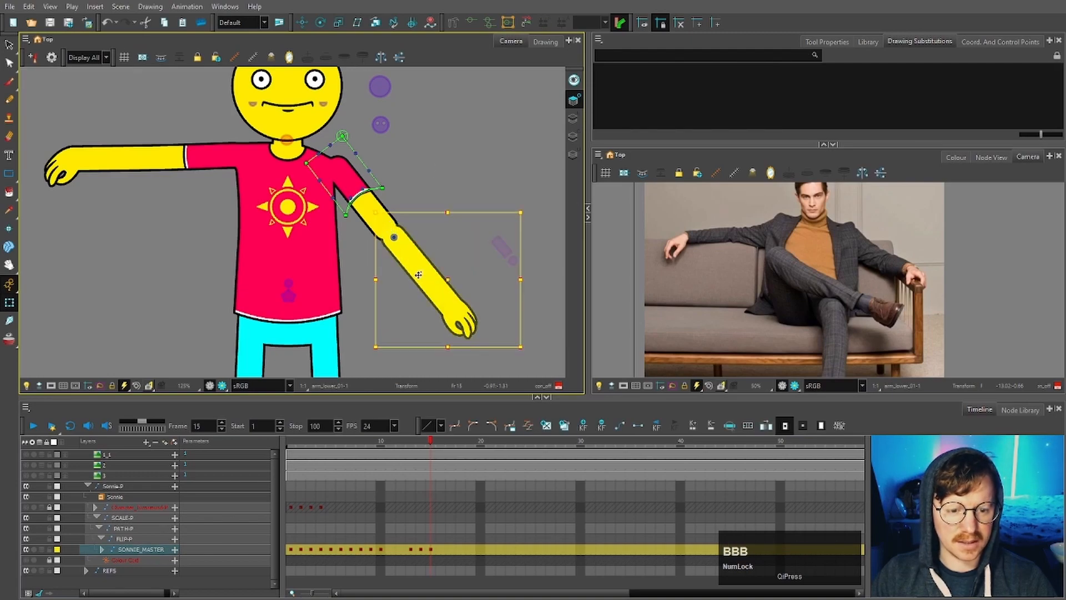
scroll(419, 269, "up", 3)
left_click_drag(419, 270, 402, 250)
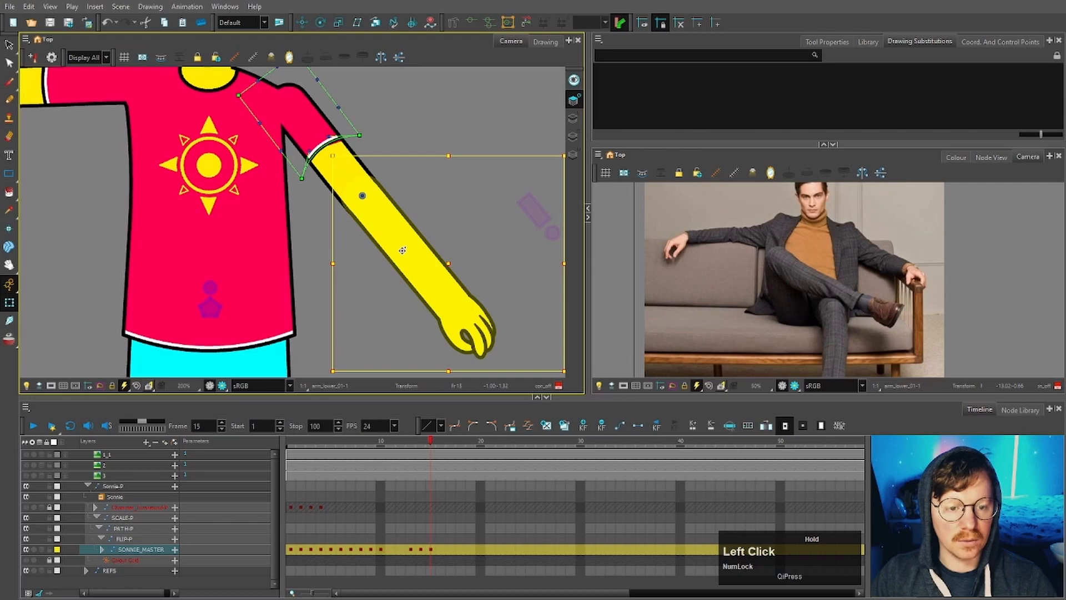
Select the diagonal forearm together with its hand and rotate it outward at the elbow so the arm bends
left_click(402, 251)
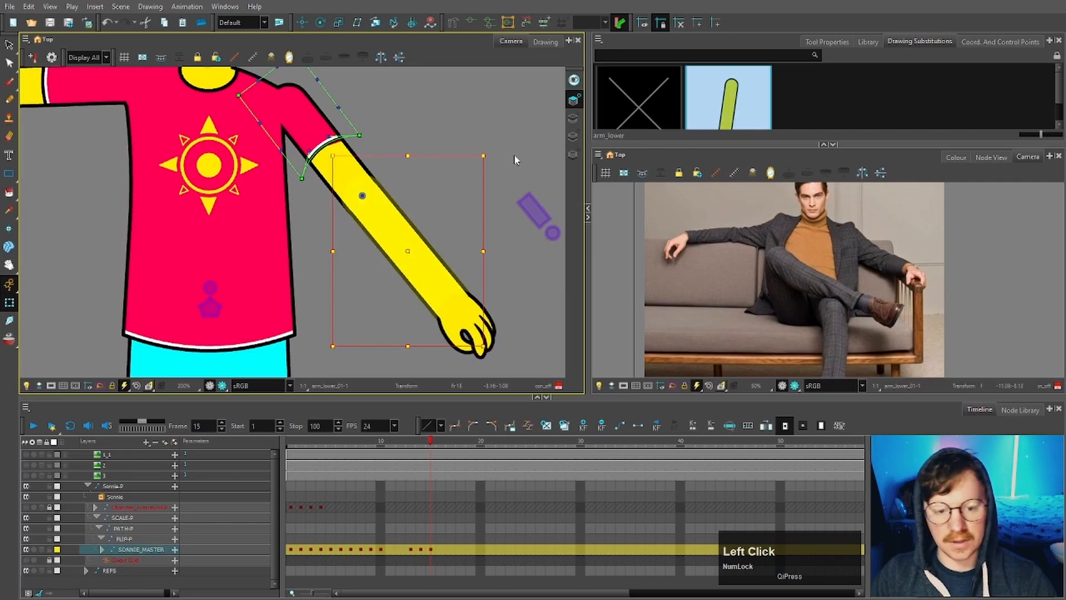
key("b")
key("b")
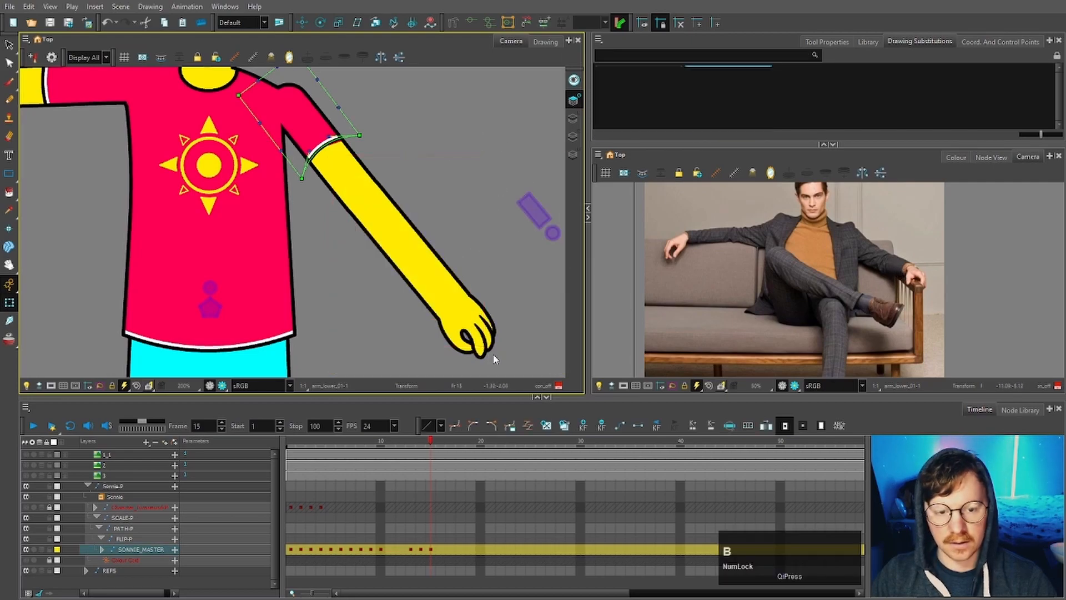
scroll(478, 257, "down", 3)
key("b")
scroll(526, 318, "up", 1)
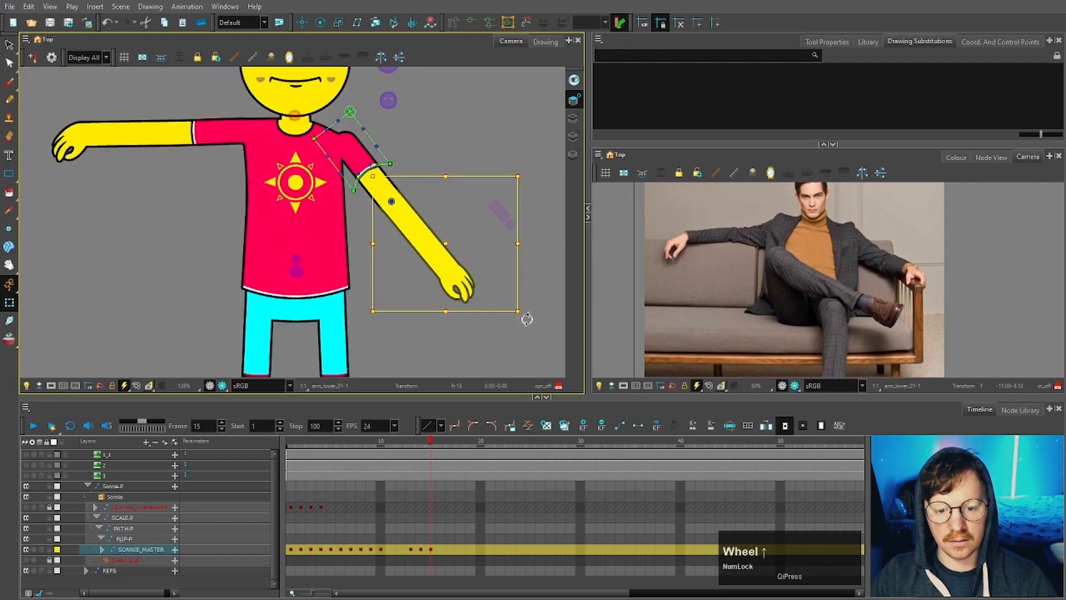
left_click_drag(527, 319, 558, 254)
scroll(417, 227, "down", 1)
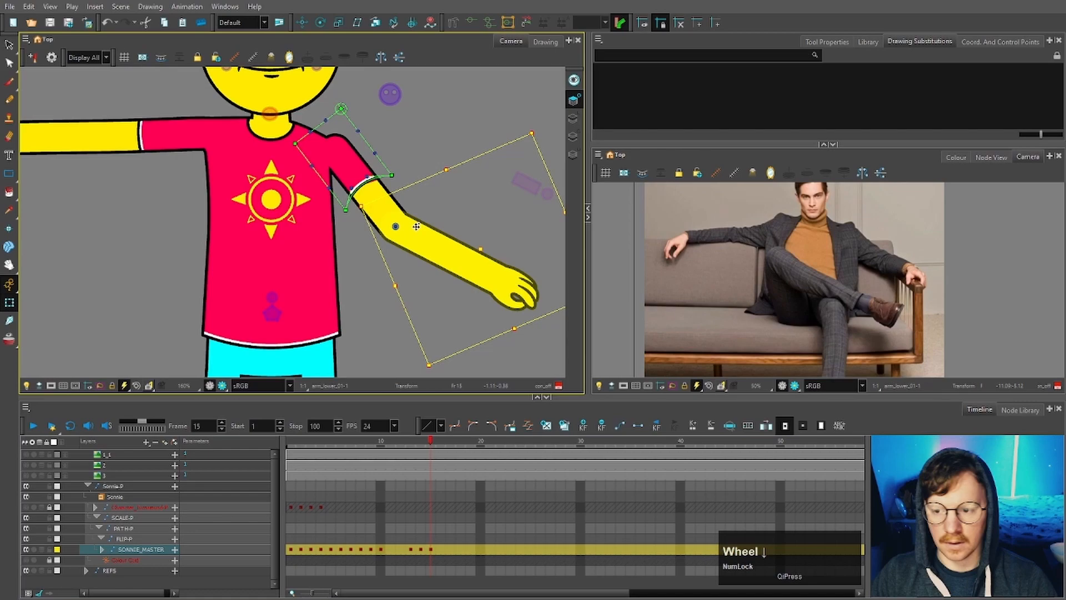
Show the deformer of the bent arm's forearm and shorten it by moving its wrist-end points toward the elbow
key("space")
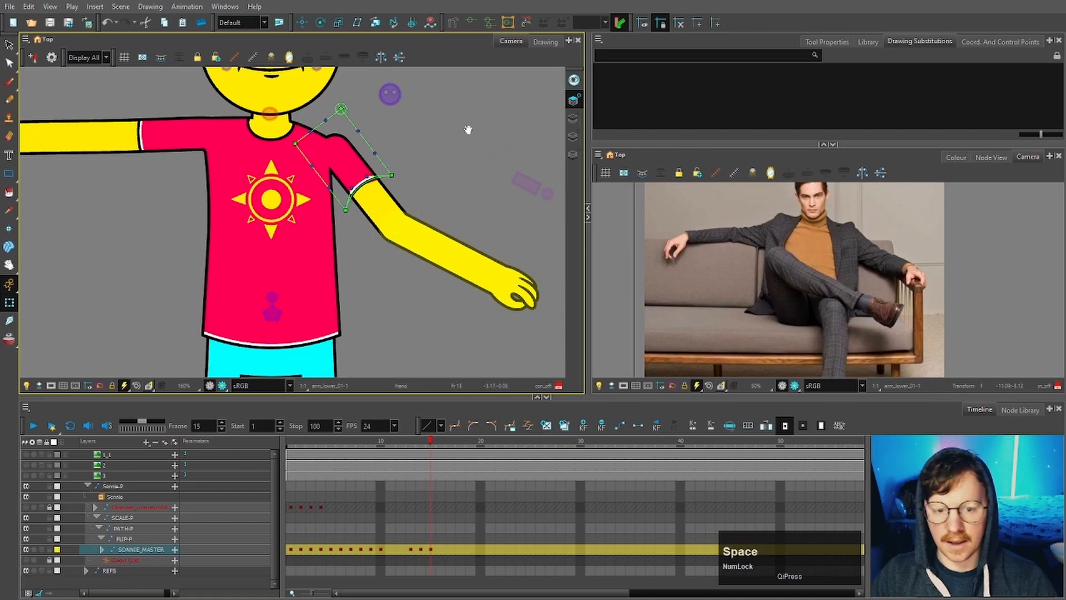
left_click_drag(466, 129, 410, 130)
left_click(428, 208)
left_click(408, 261)
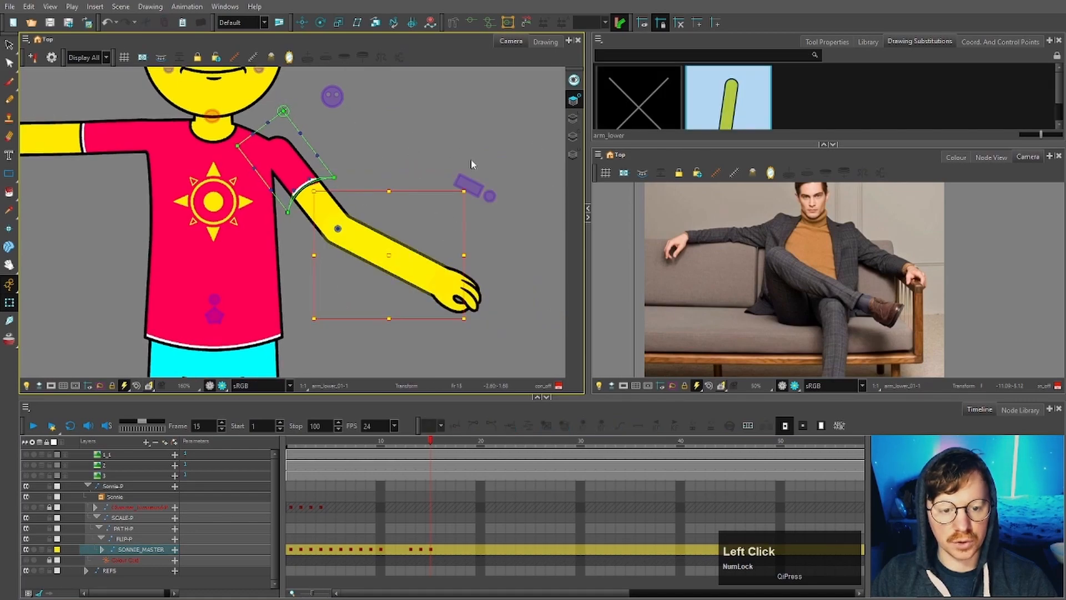
left_click(472, 23)
left_click_drag(426, 252, 325, 198)
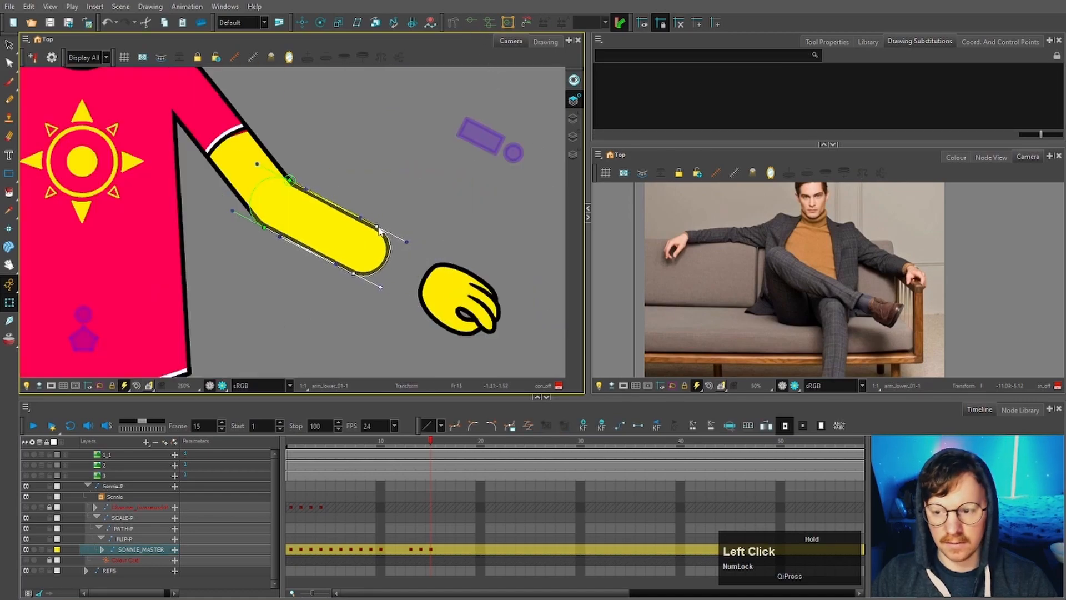
left_click_drag(337, 265, 323, 257)
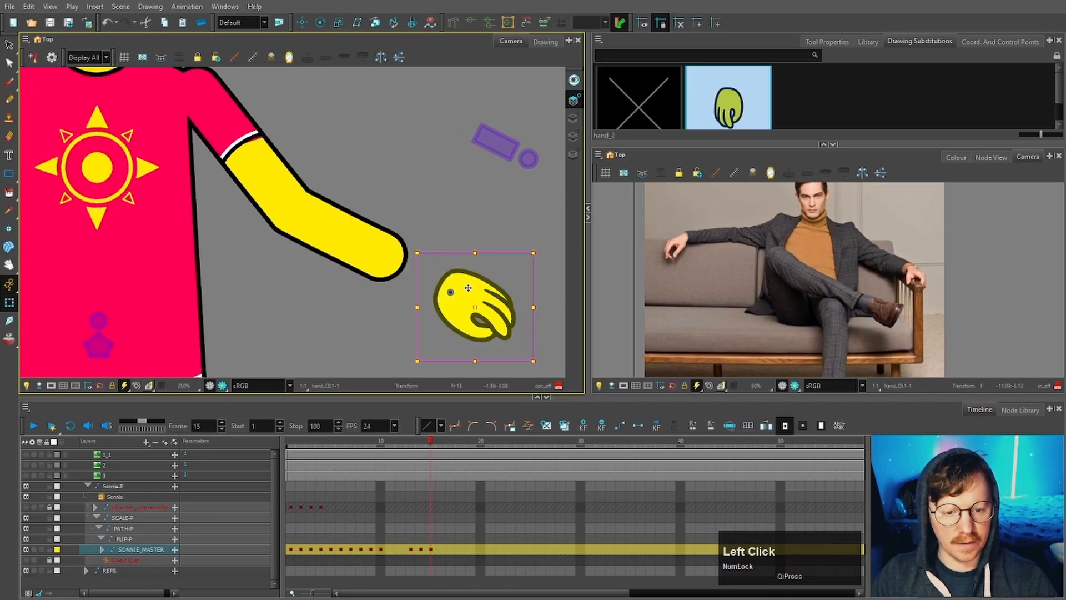
Move the detached hand onto the end of the shortened forearm and rotate it slightly downward at the wrist
left_click_drag(468, 287, 395, 252)
left_click_drag(490, 317, 483, 328)
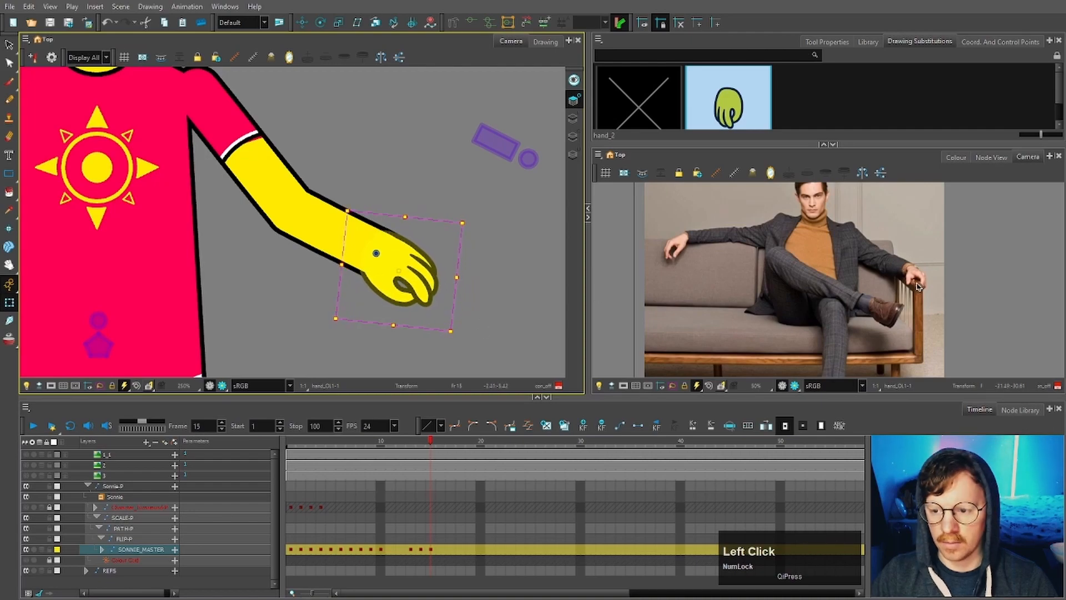
left_click(523, 325)
scroll(500, 248, "down", 5)
scroll(450, 214, "up", 5)
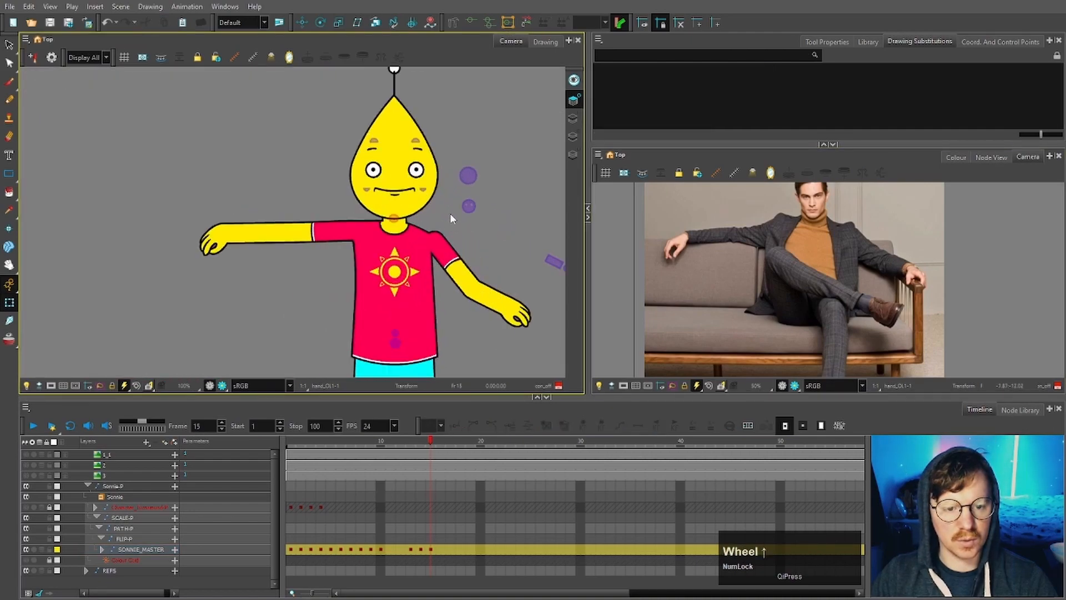
Show the shirt torso's deformer and adjust its shoulder corner beside the bent arm to line up with the sleeve
left_click(408, 251)
left_click(518, 225)
scroll(424, 234, "up", 3)
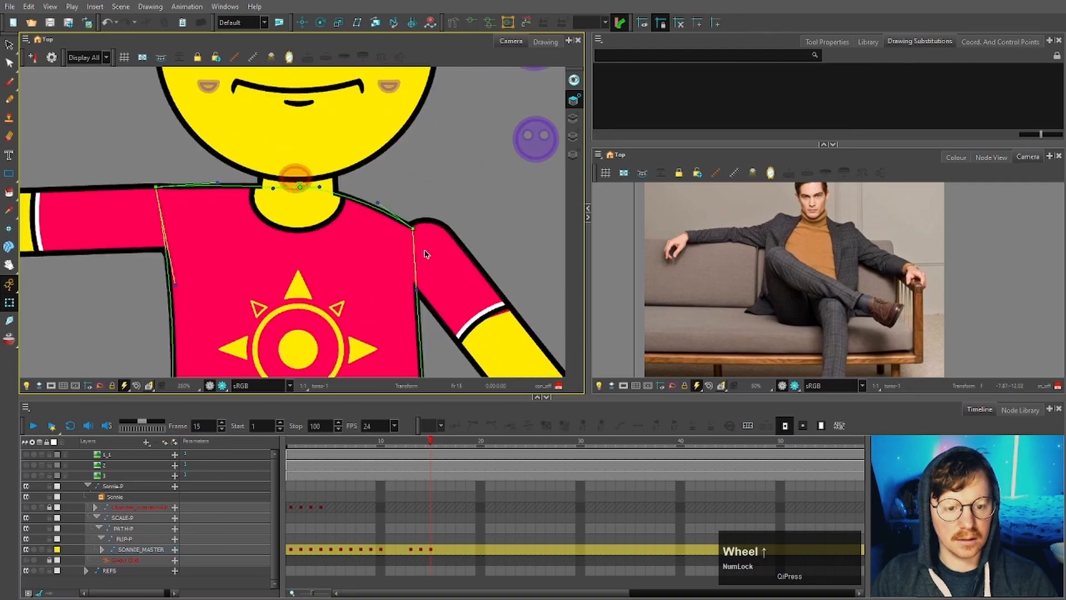
left_click(418, 226)
left_click_drag(417, 226, 431, 258)
scroll(447, 225, "down", 4)
scroll(440, 270, "up", 3)
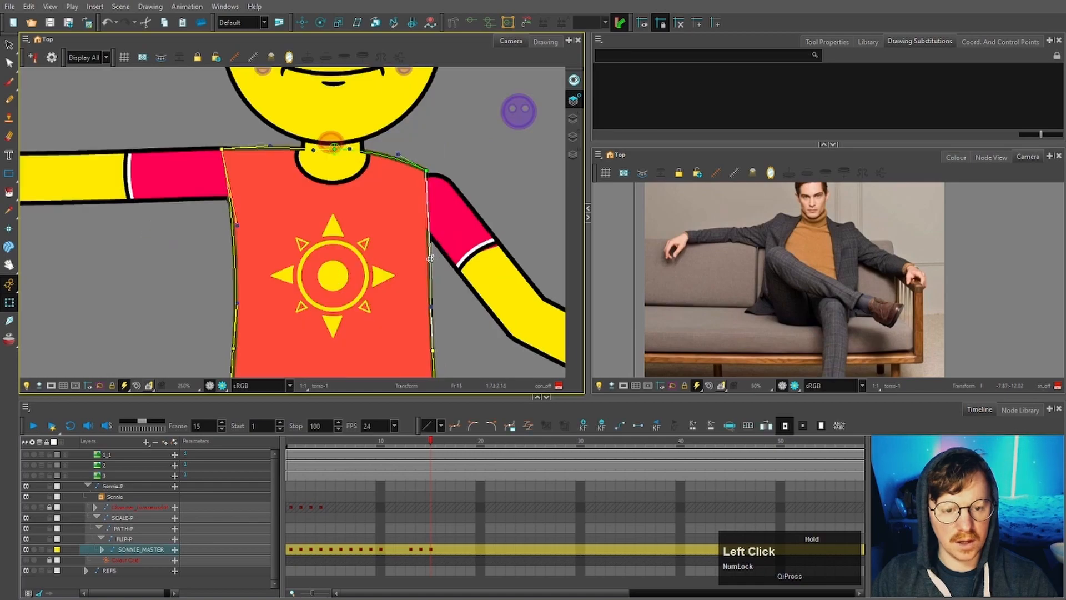
scroll(428, 245, "up", 2)
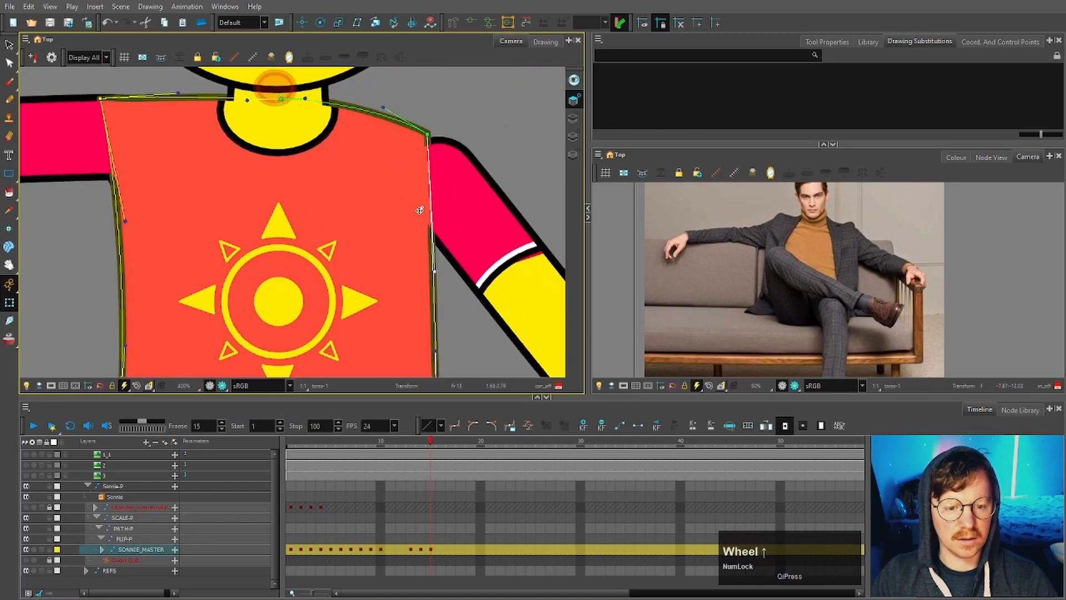
left_click(410, 162)
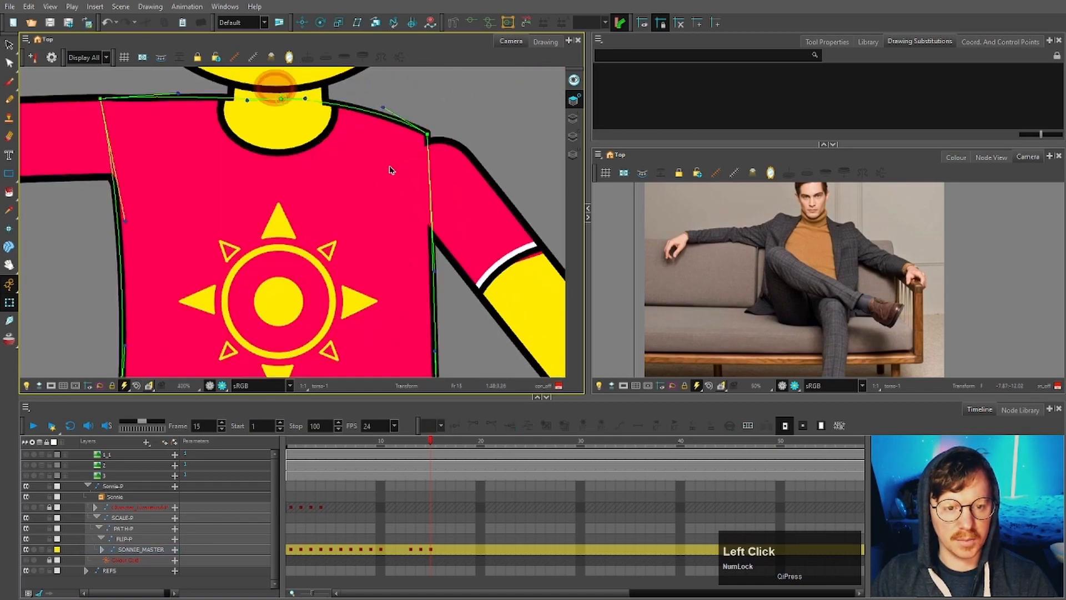
left_click(397, 162)
left_click(406, 153)
Select the bent arm's sleeve and enlarge the display of its drawing substitutions
scroll(459, 148, "down", 2)
key("space")
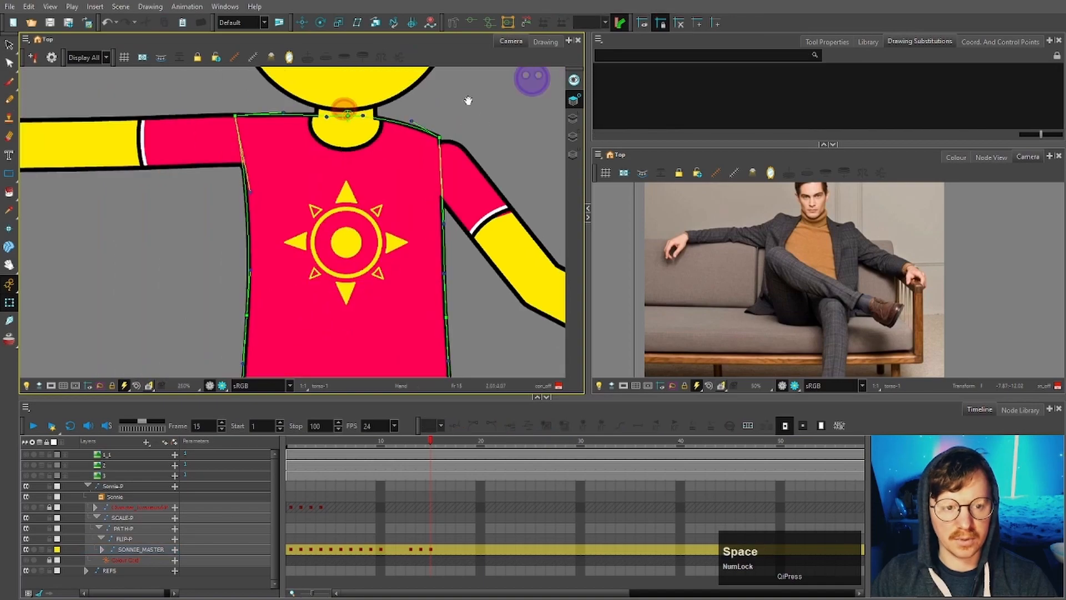
left_click_drag(465, 93, 441, 133)
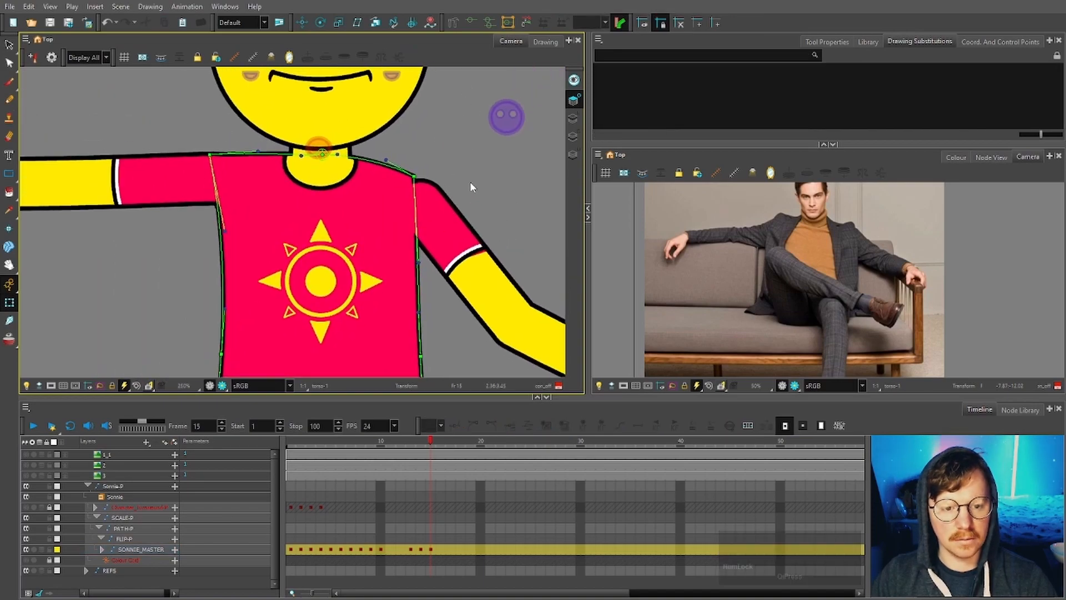
left_click_drag(471, 184, 438, 205)
left_click(404, 233)
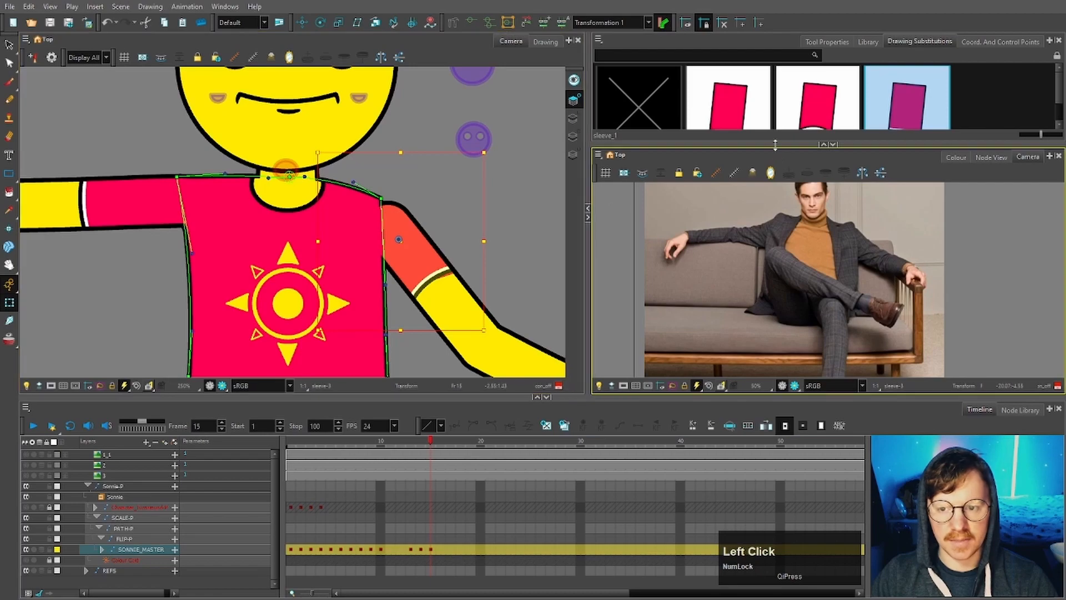
left_click_drag(776, 144, 769, 194)
left_click(446, 199)
Try to pull the torso's shoulder corner inward and reshape the shoulder patch's deformer to bridge torso and sleeve smoothly
scroll(446, 199, "up", 2)
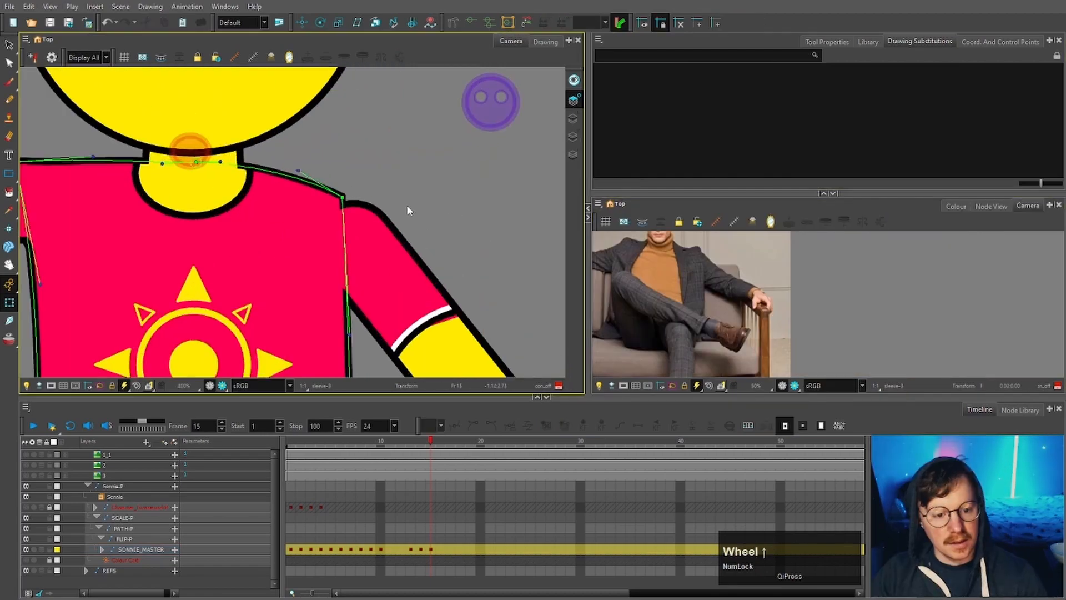
left_click(342, 200)
left_click(333, 202)
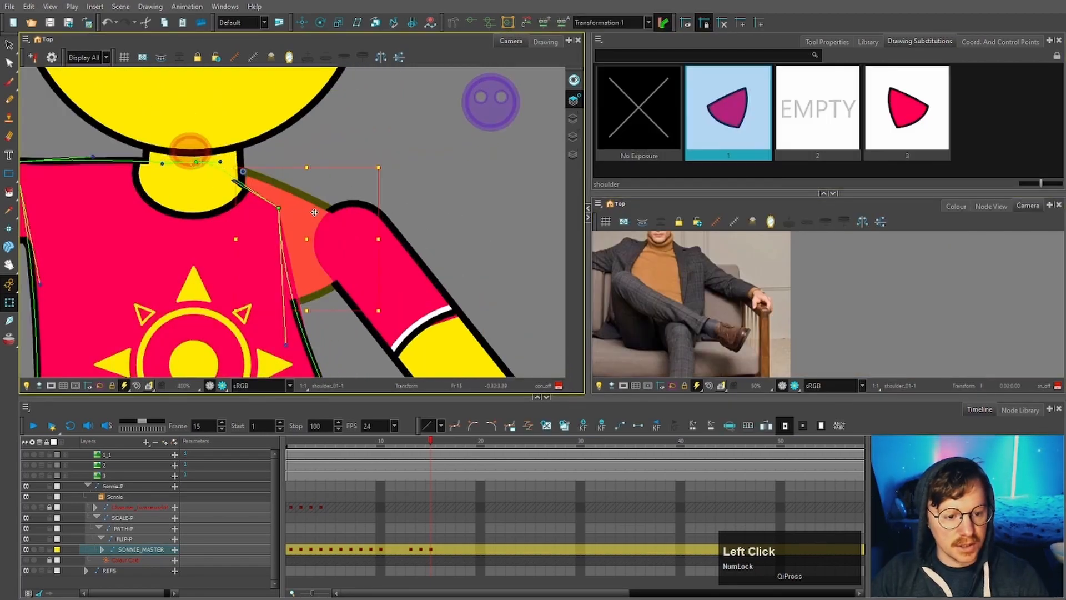
left_click(341, 198)
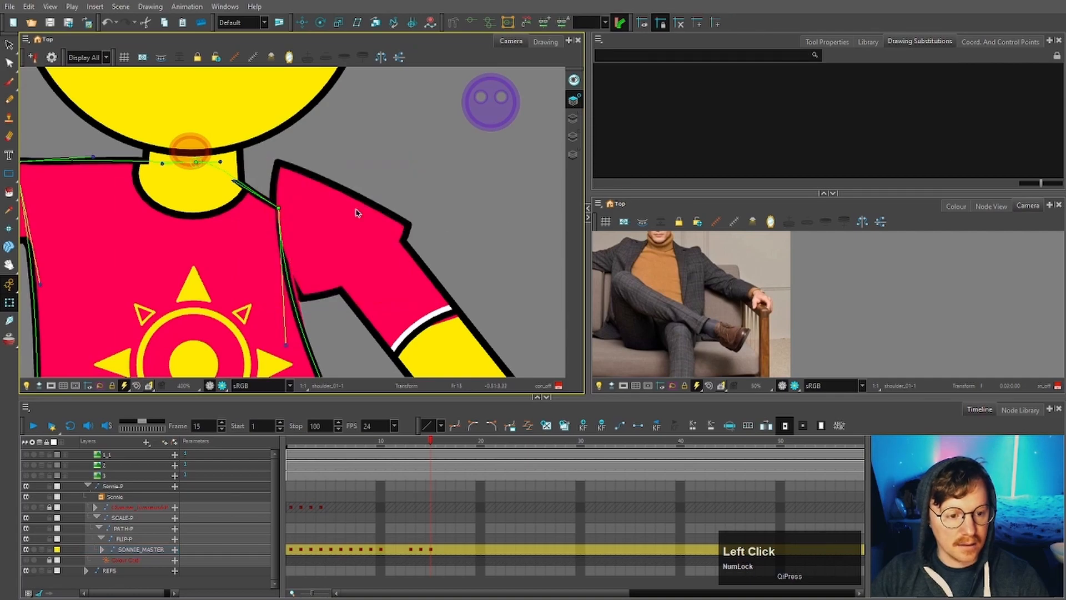
scroll(392, 228, "up", 1)
left_click_drag(392, 228, 367, 208)
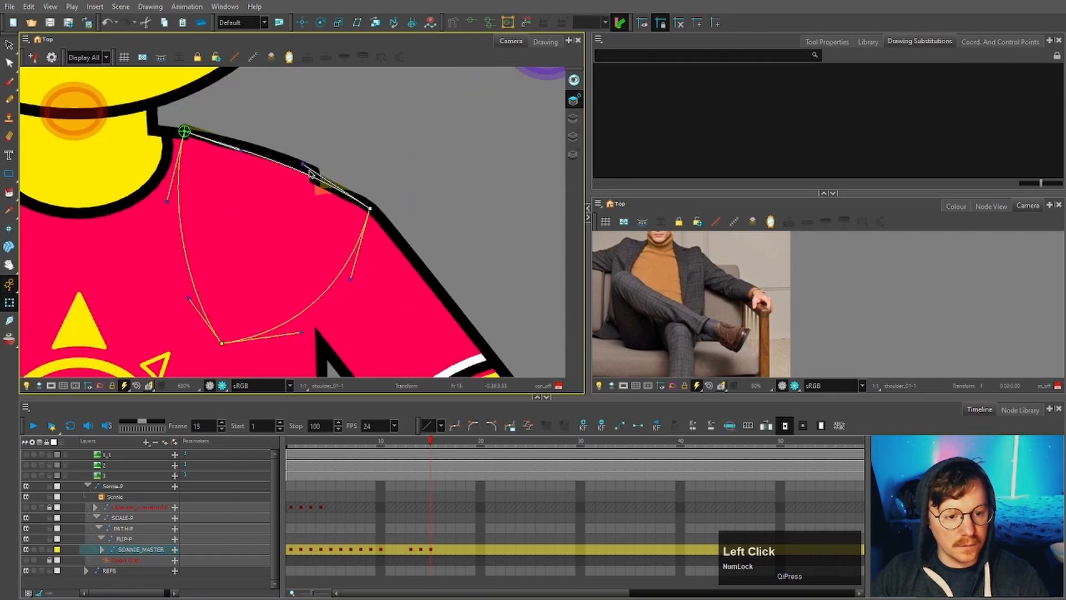
left_click_drag(303, 164, 311, 159)
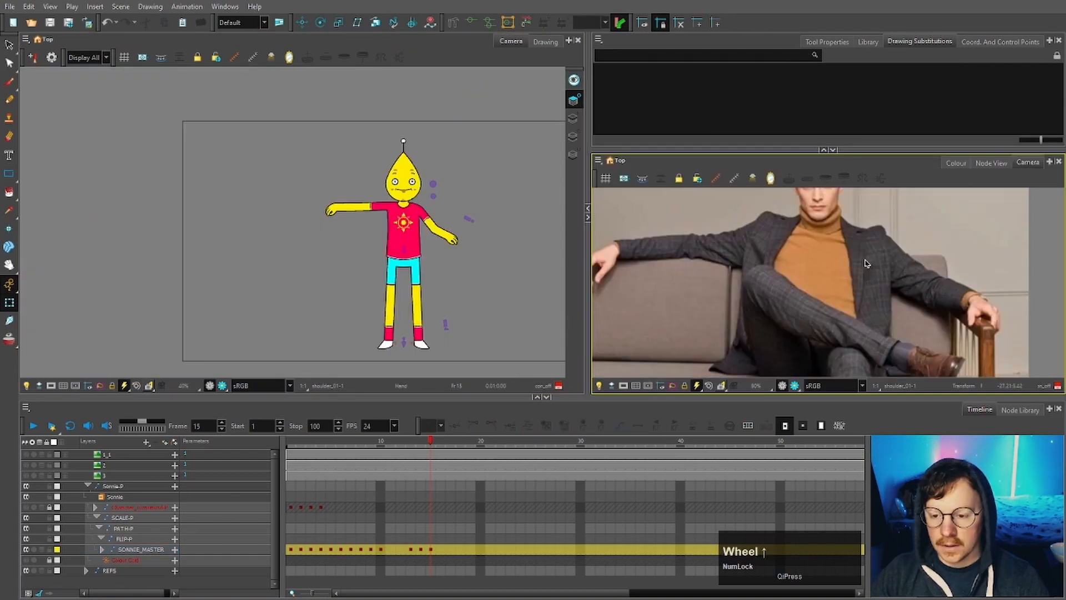
Reframe the reference photo to show the whole seated man and display the Transform tool's options
scroll(865, 261, "down", 1)
key("space")
left_click_drag(855, 251, 823, 293)
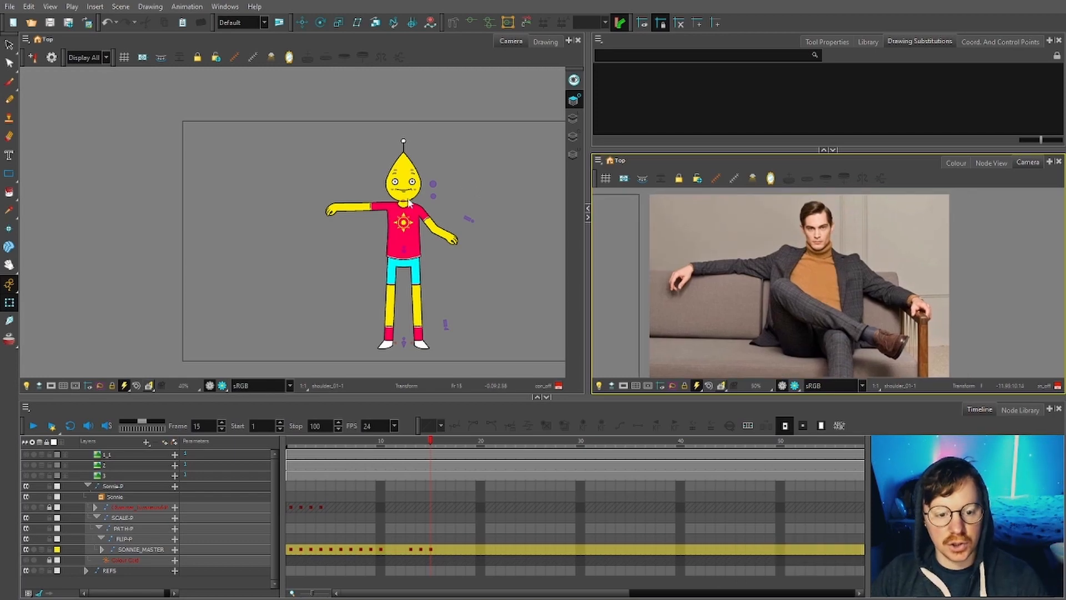
scroll(420, 146, "up", 2)
left_click(459, 322)
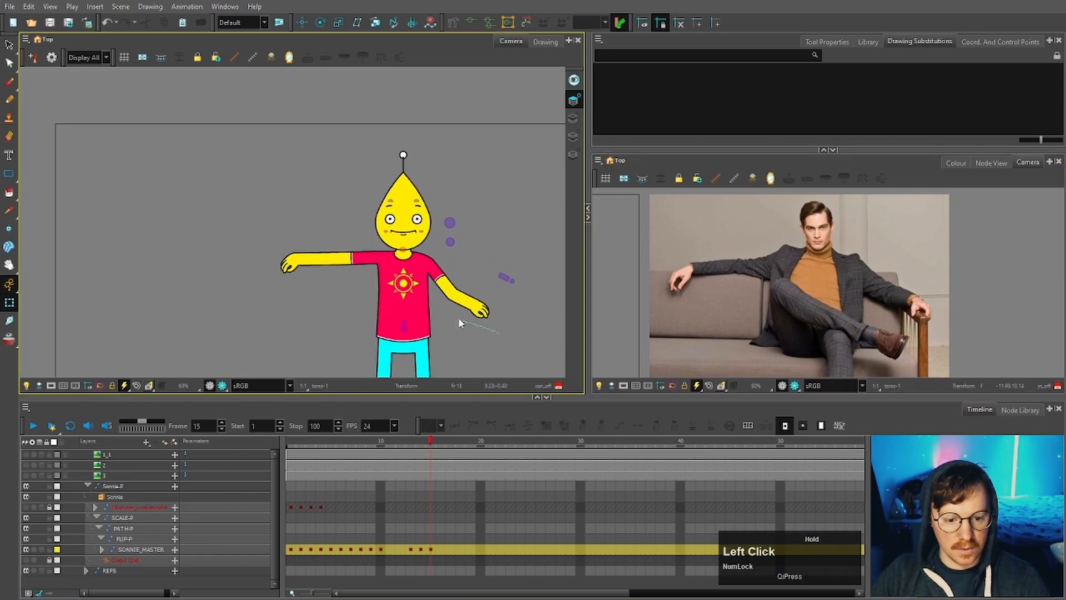
left_click(884, 46)
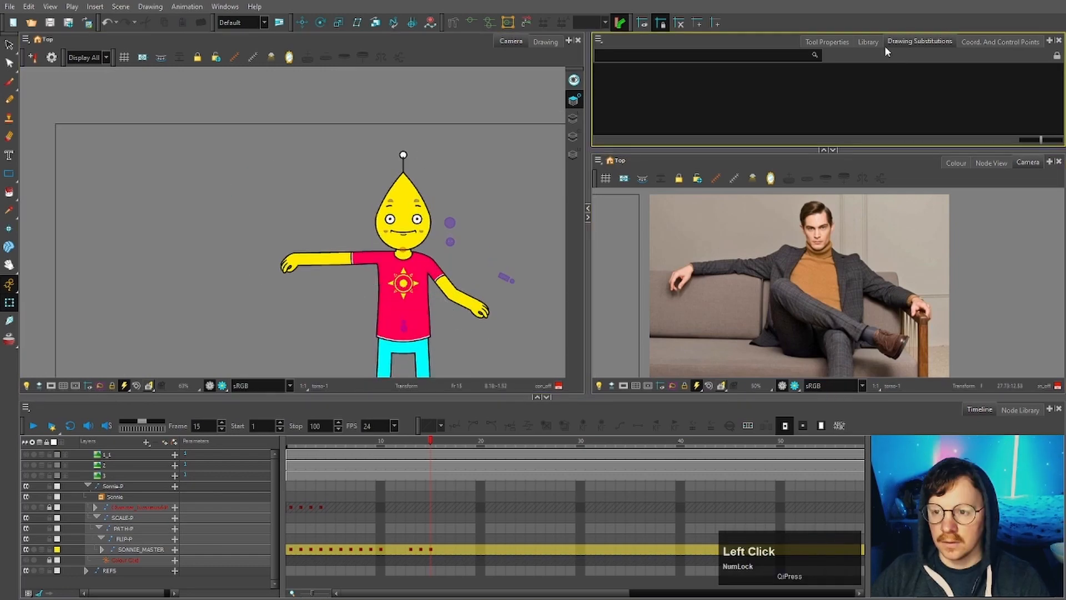
left_click(835, 42)
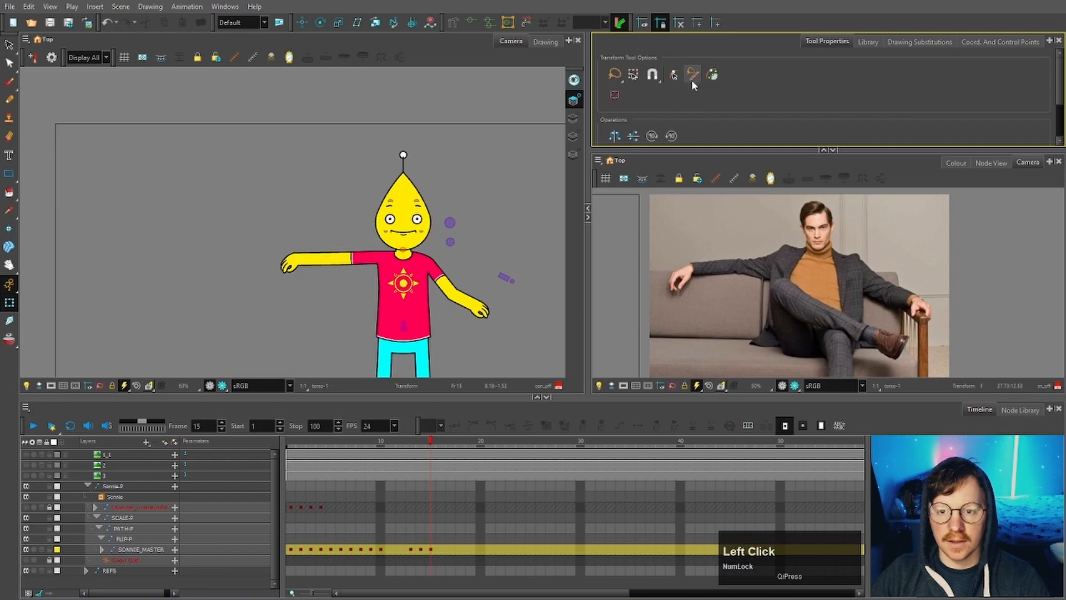
left_click(523, 348)
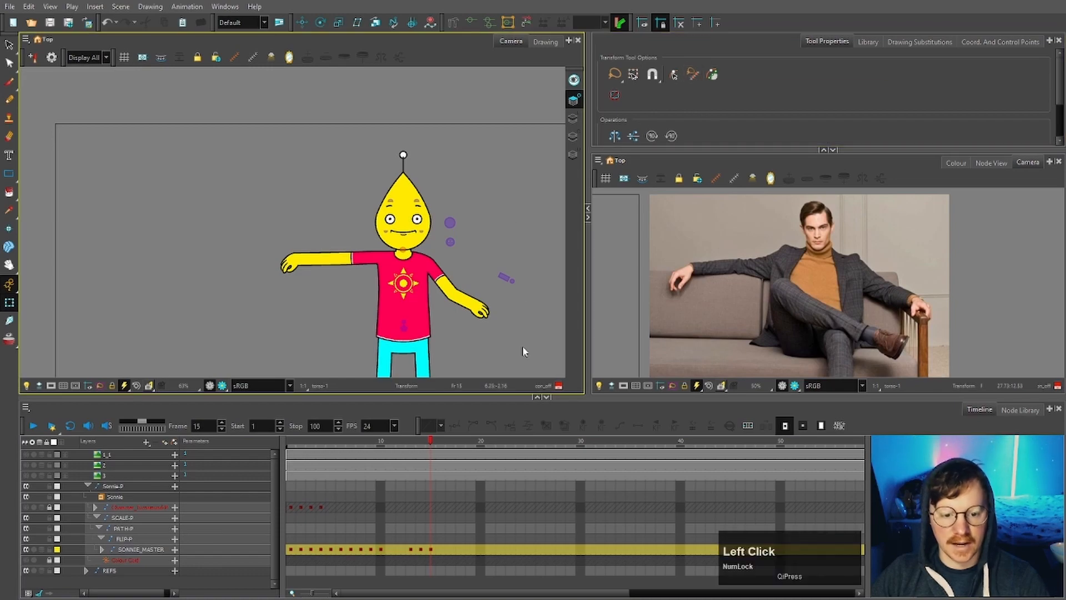
Lasso-select the character's upper body, exclude the shirt torso, and lower the head and both arms slightly
left_click_drag(467, 324, 428, 131)
left_click_drag(491, 340, 499, 342)
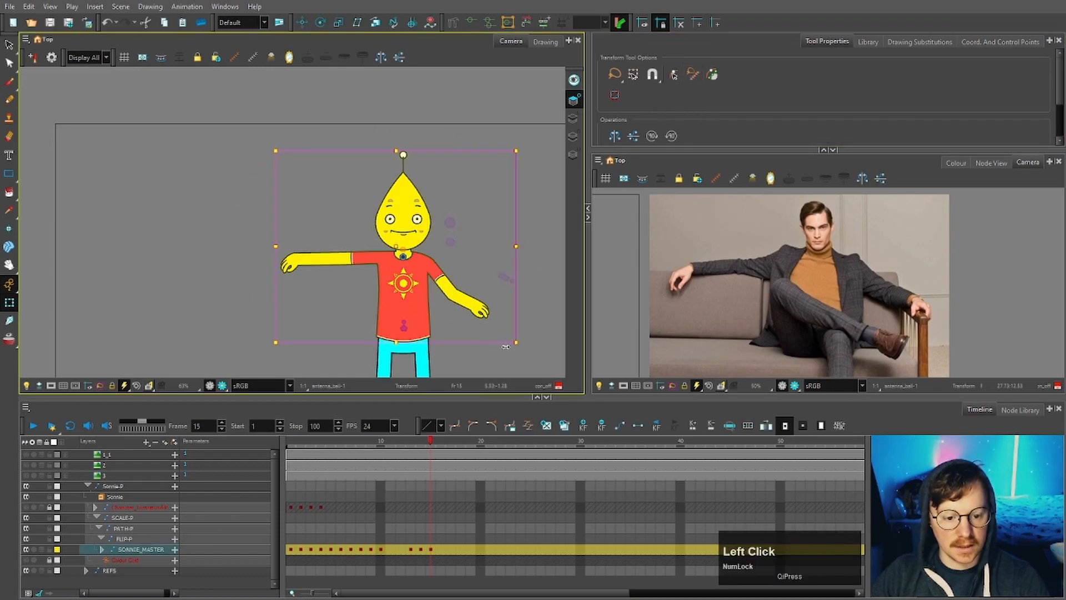
scroll(425, 293, "up", 1)
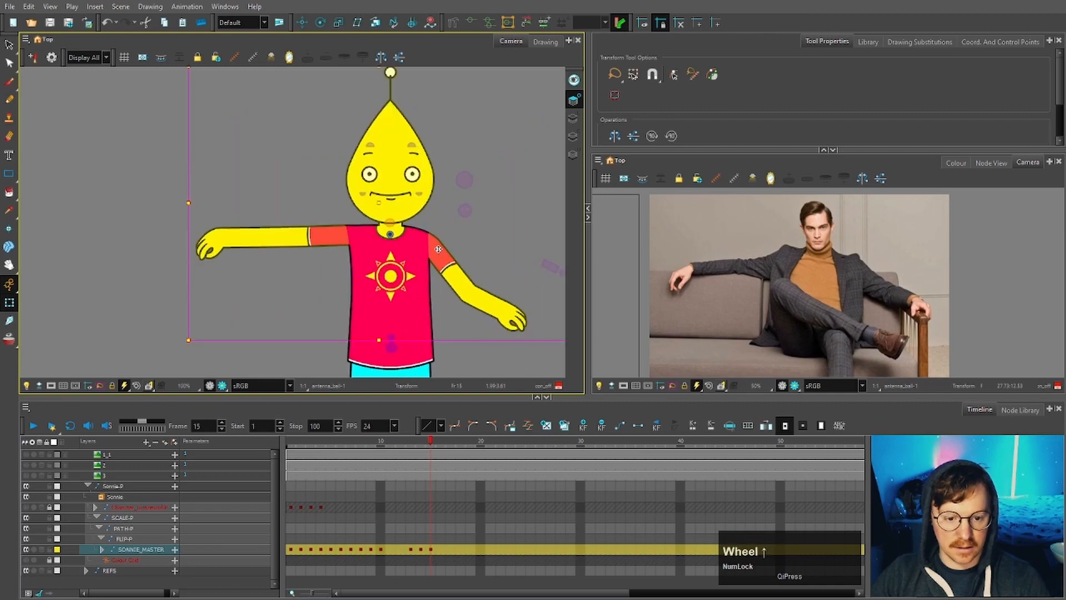
left_click(439, 249)
left_click_drag(438, 250, 438, 260)
Show the shirt torso's deformer and lower its shoulder corner beside the bent arm to meet the sleeve
left_click(417, 264)
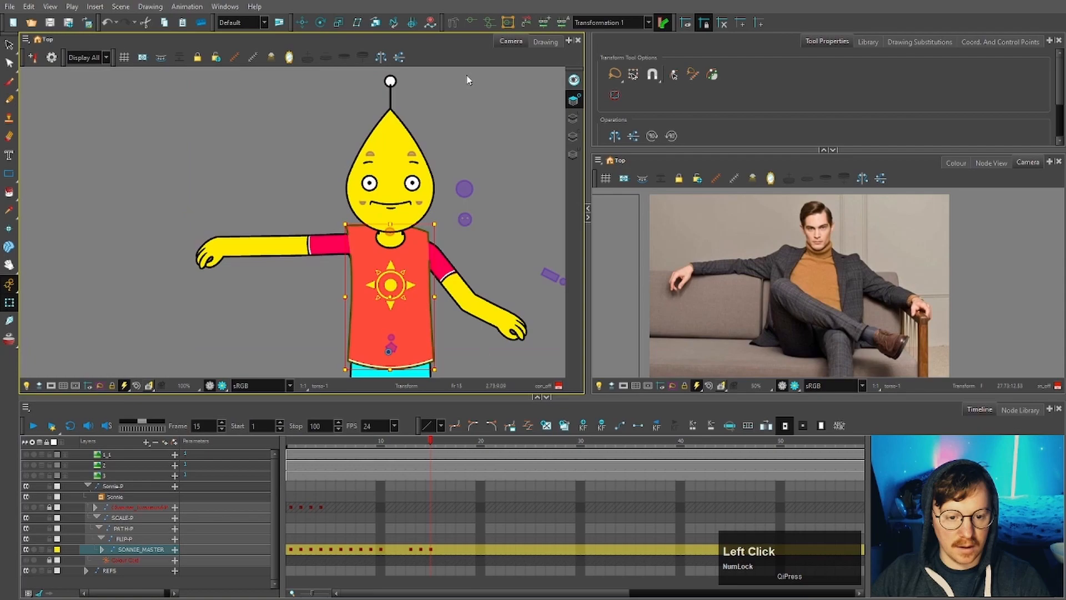
left_click(474, 25)
scroll(435, 237, "up", 5)
left_click_drag(409, 223, 408, 242)
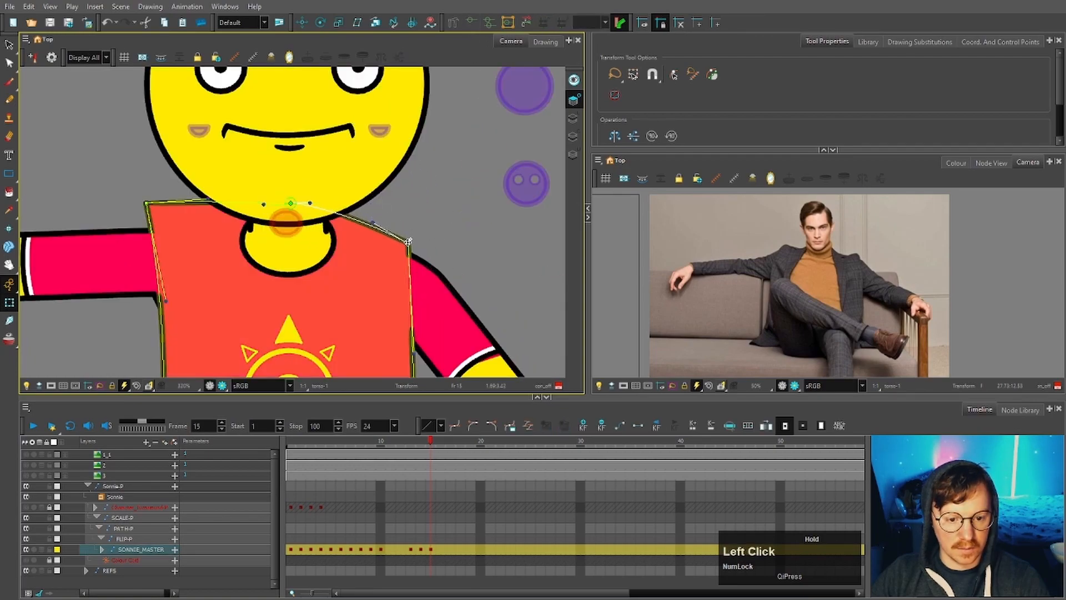
left_click_drag(408, 241, 409, 251)
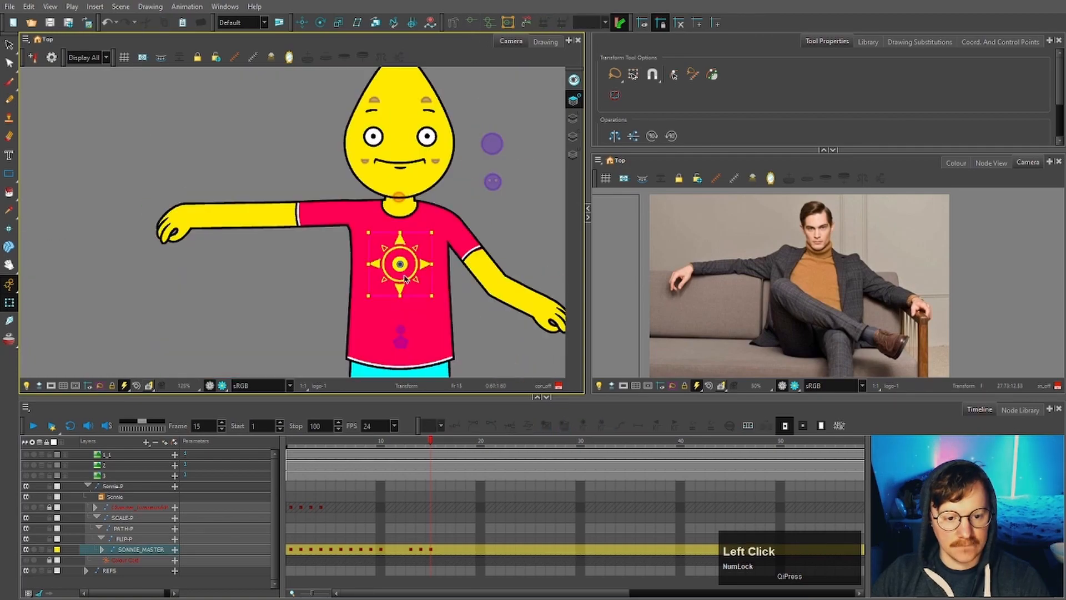
Move the sun logo on the shirt slightly up
scroll(405, 288, "up", 2)
left_click_drag(398, 307, 398, 298)
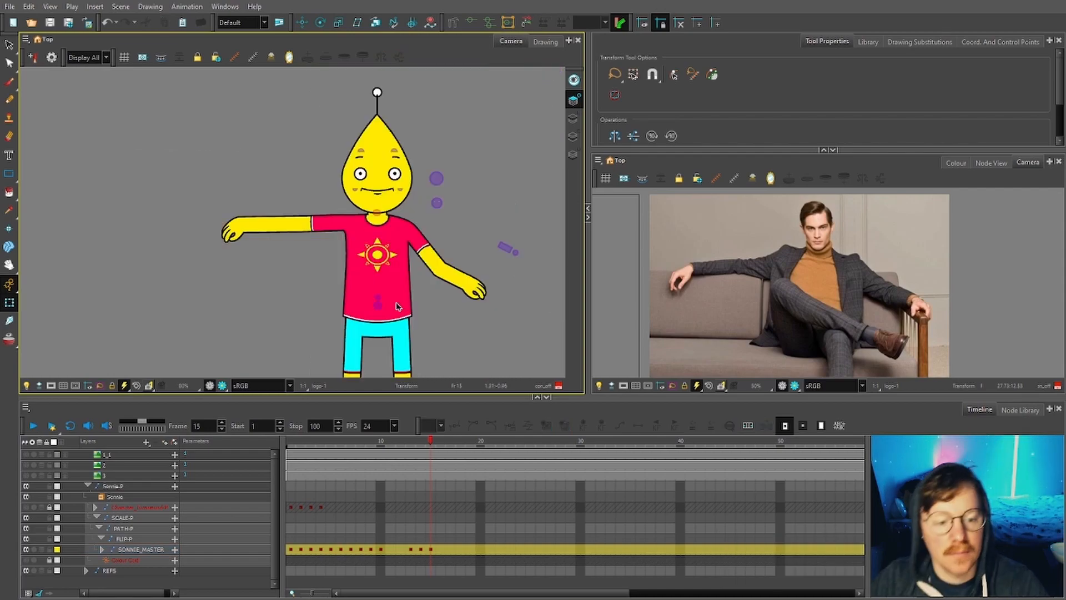
left_click(400, 300)
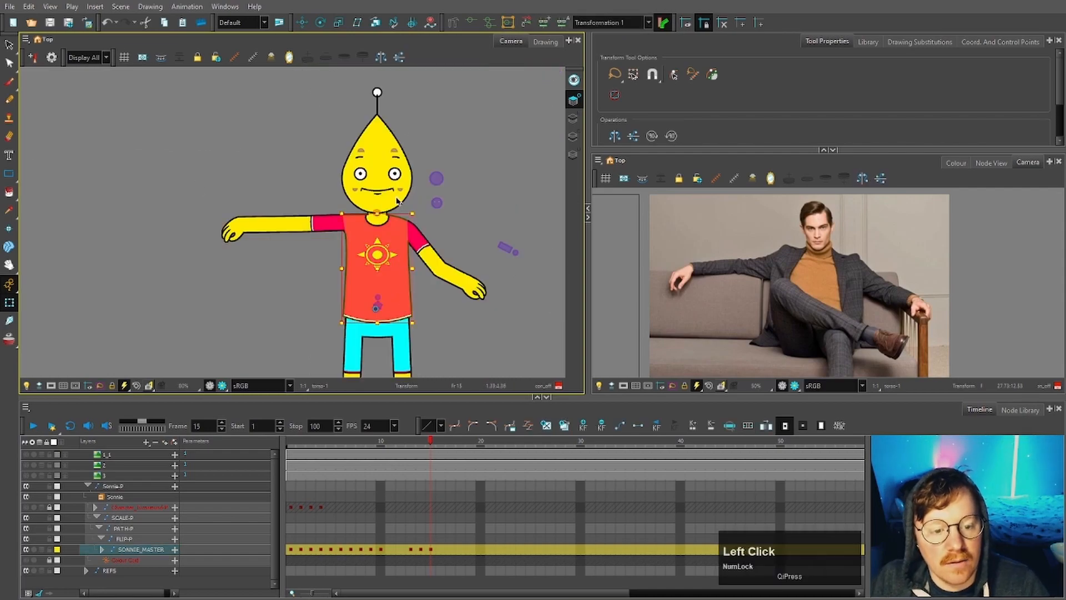
left_click(442, 322)
left_click(401, 285)
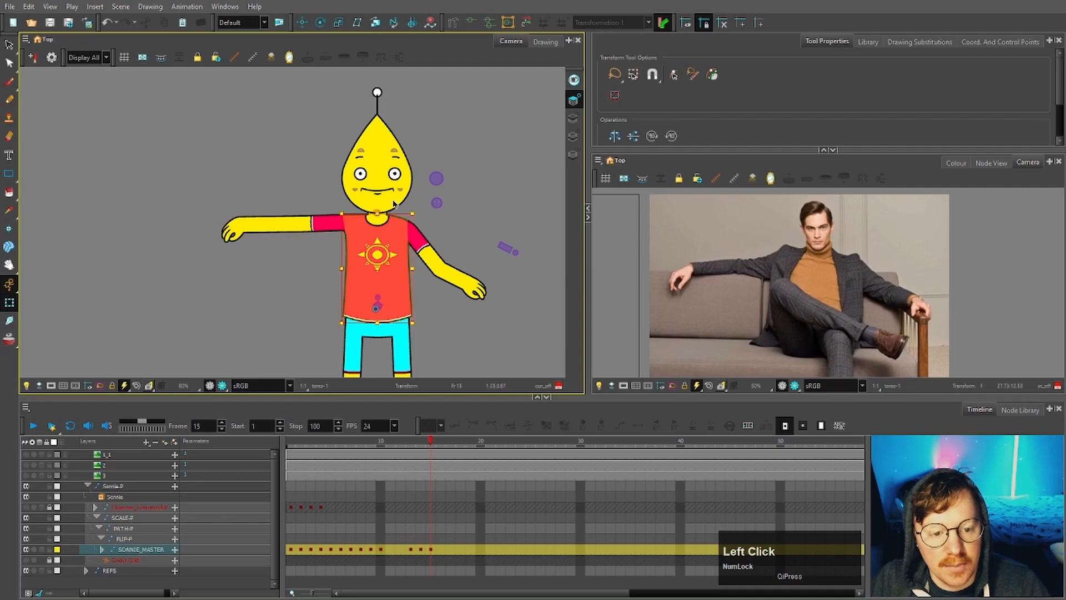
left_click(444, 318)
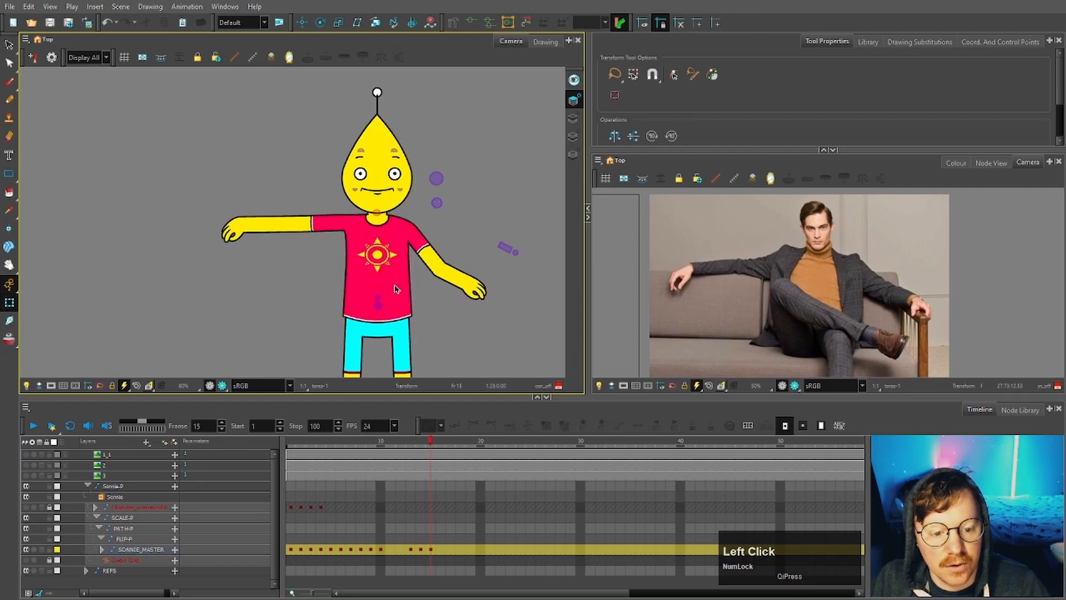
left_click(395, 288)
scroll(372, 308, "up", 3)
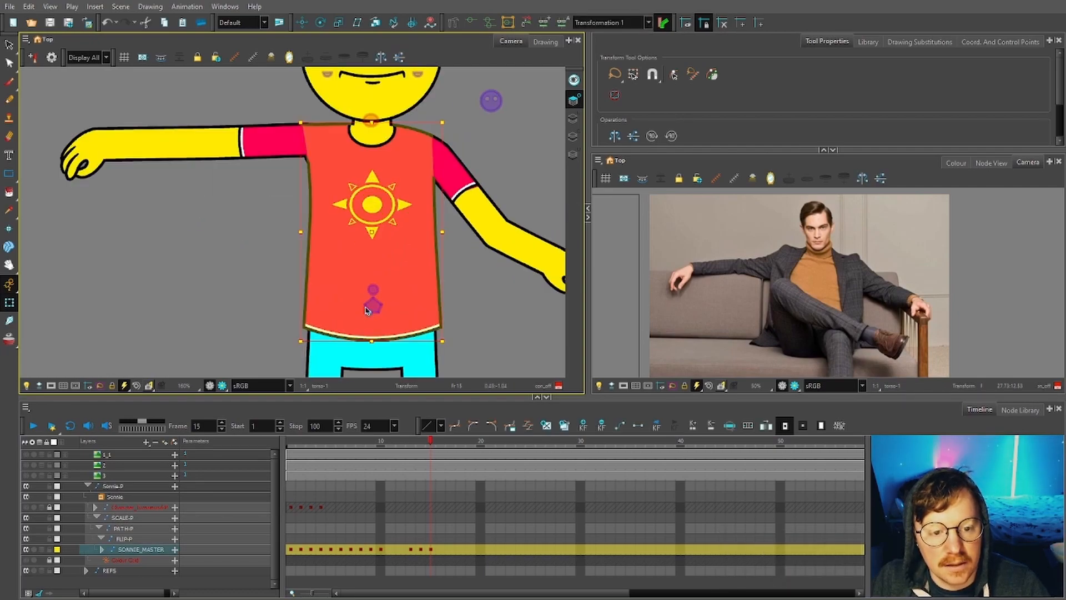
scroll(368, 313, "down", 4)
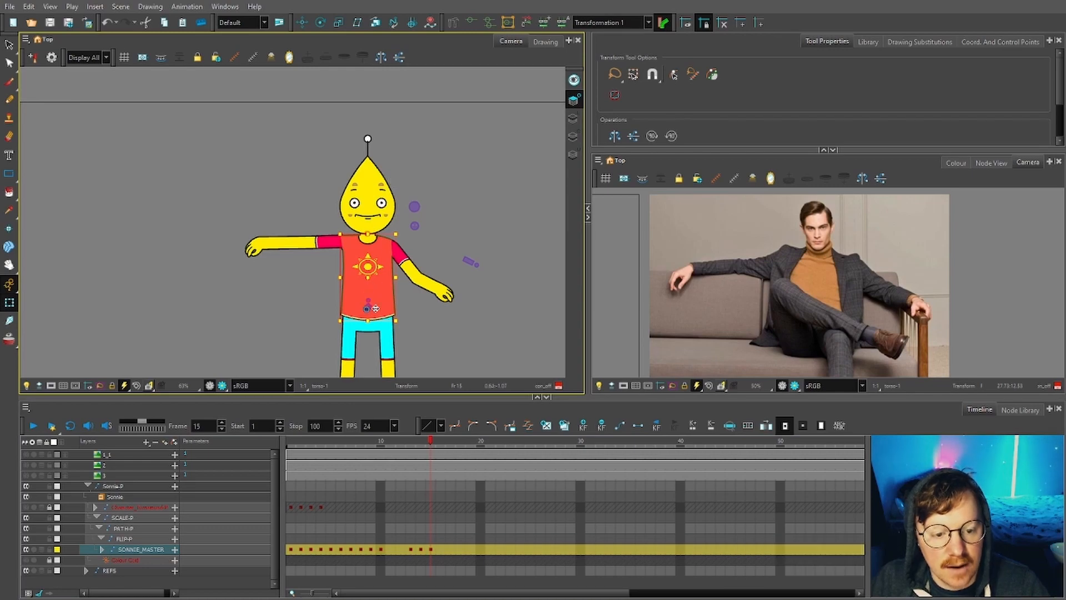
Try to lower the character's upper body slightly over the shorts, and undo the move
left_click(423, 305)
scroll(395, 284, "down", 2)
left_click(396, 284)
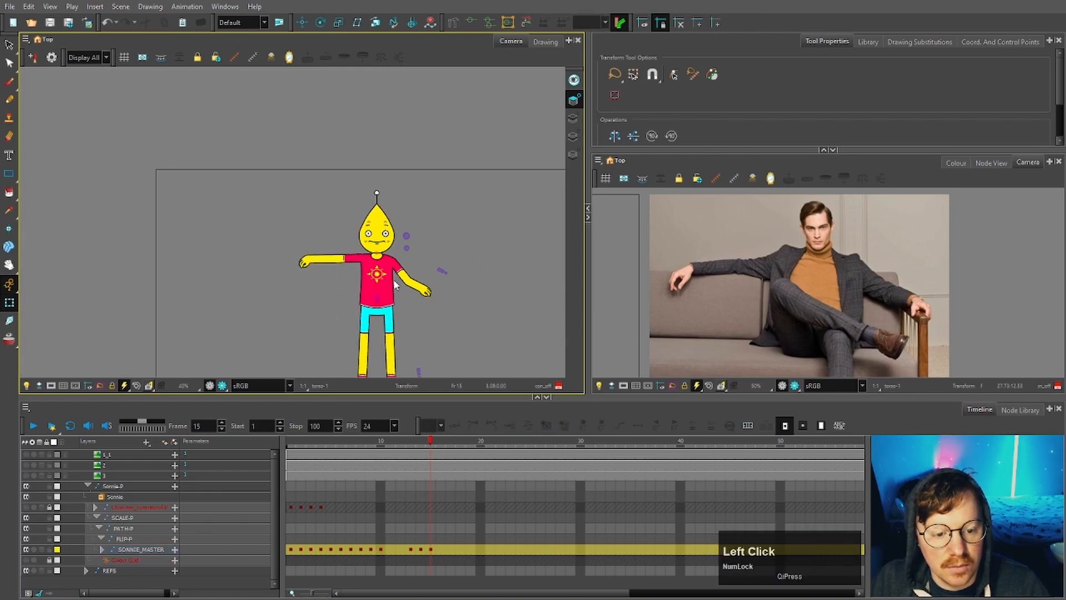
left_click_drag(288, 221, 288, 223)
left_click(405, 298)
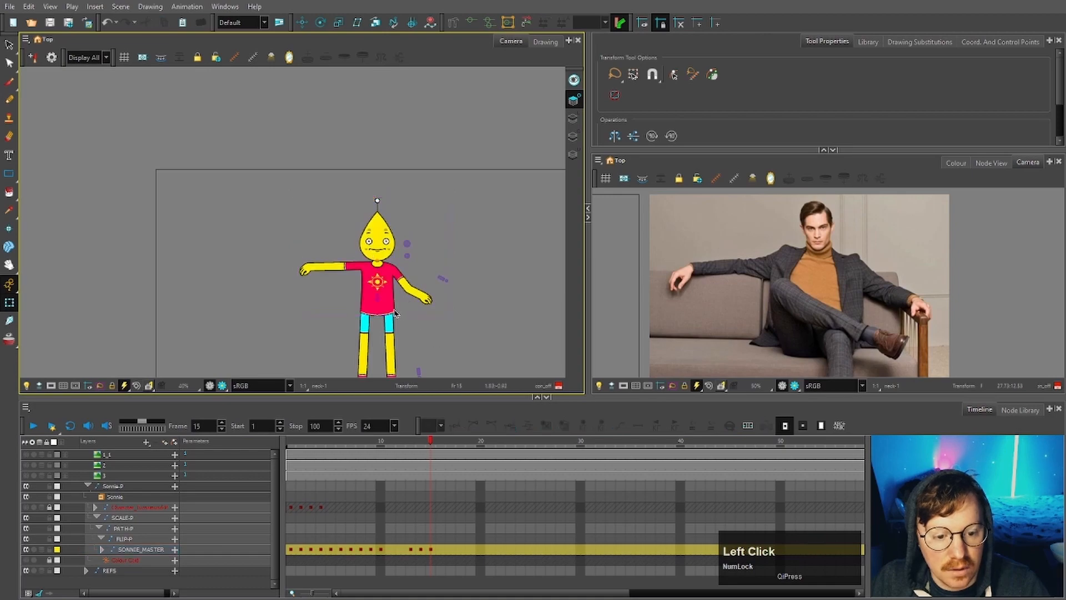
scroll(374, 319, "up", 4)
left_click(397, 314)
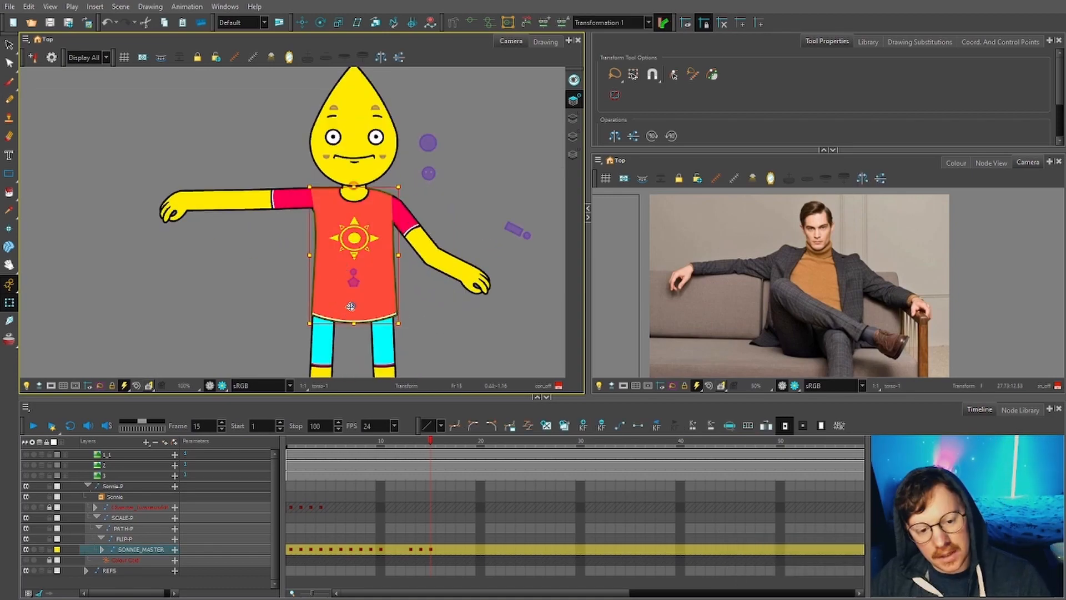
scroll(350, 306, "up", 2)
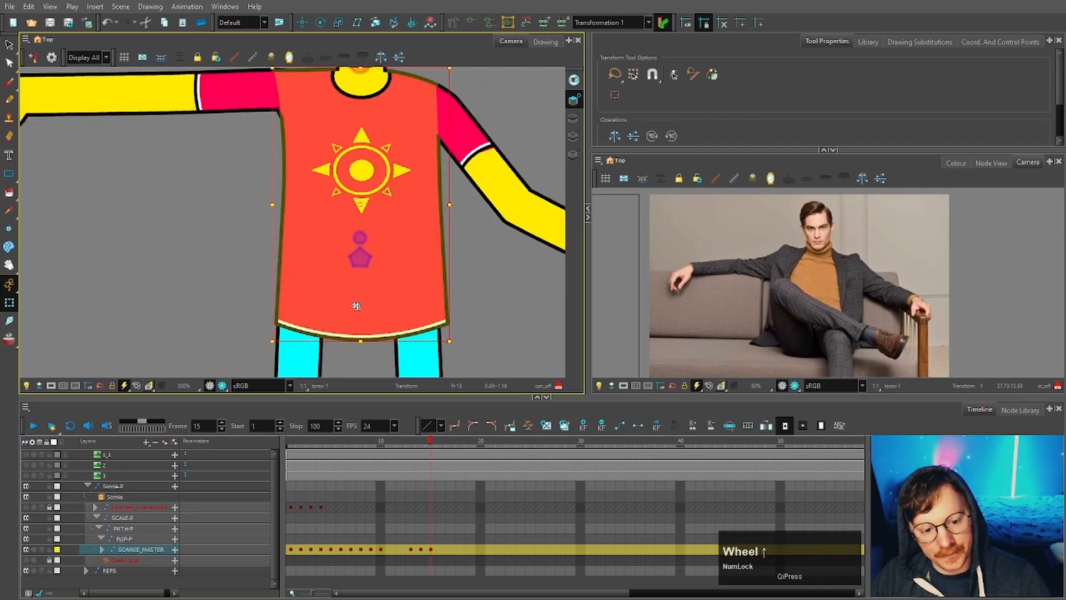
key("ctrl+z")
scroll(495, 289, "down", 3)
left_click(506, 330)
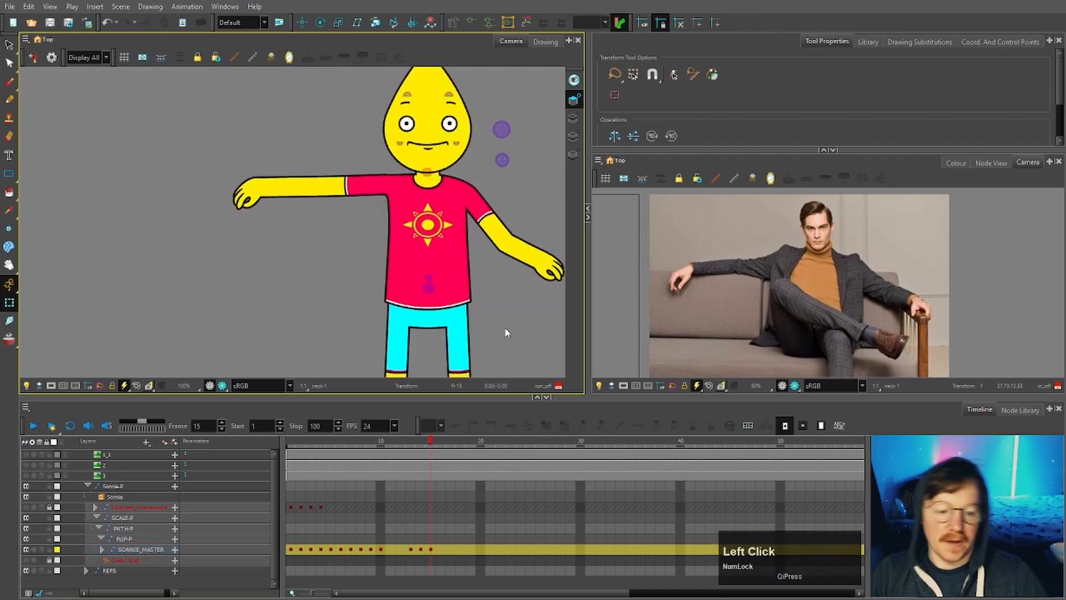
Select the entire leg below the extended arm, including sock and foot, and rotate it about the hip until it points upward
scroll(506, 329, "down", 5)
scroll(517, 318, "up", 3)
key("space")
left_click_drag(517, 318, 469, 259)
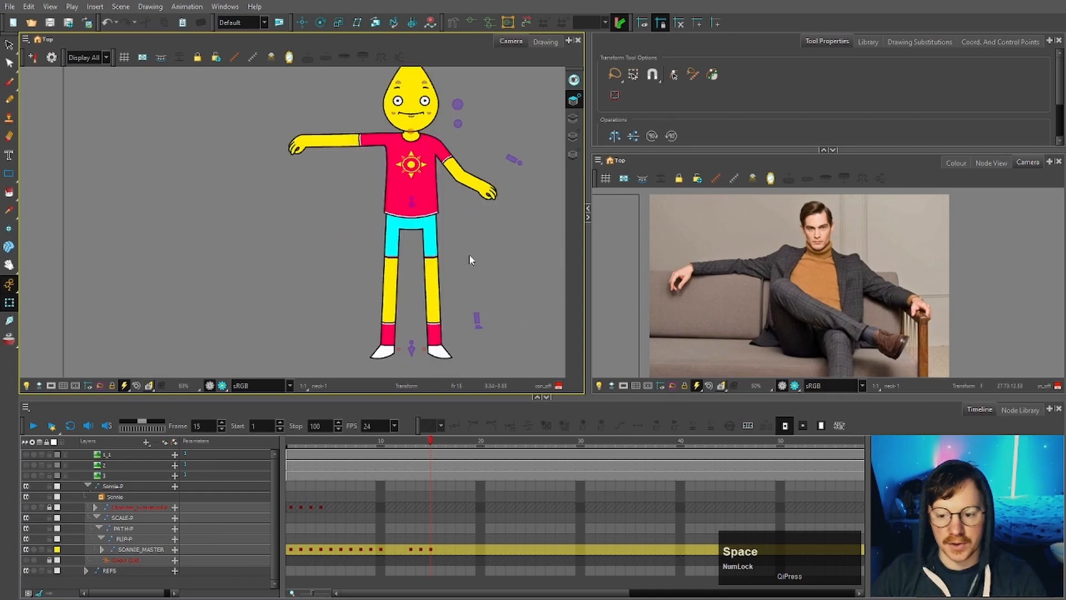
left_click(405, 256)
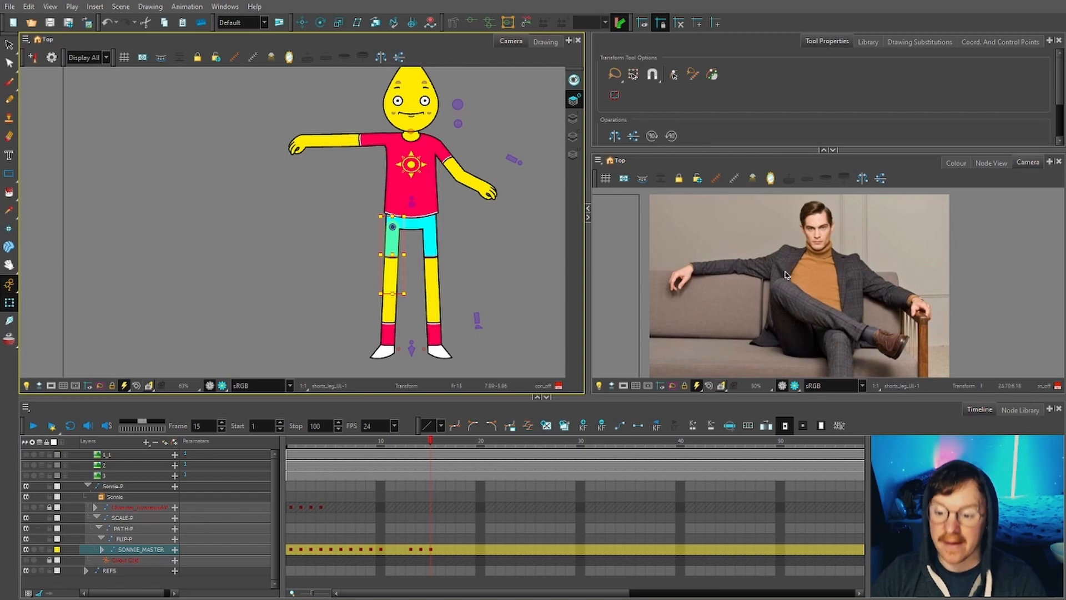
left_click(391, 327)
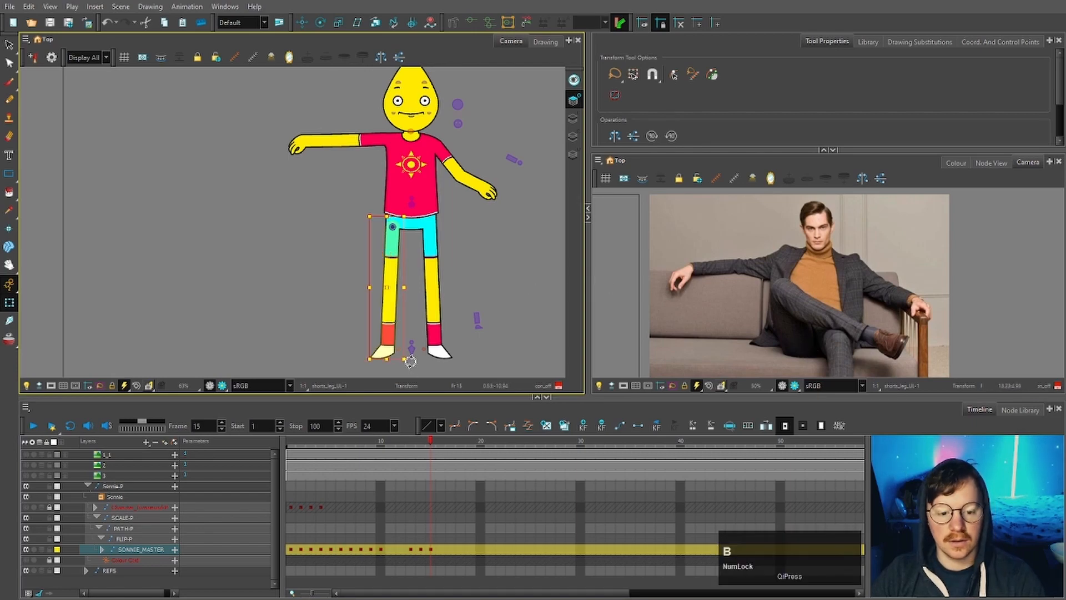
left_click_drag(409, 363, 384, 206)
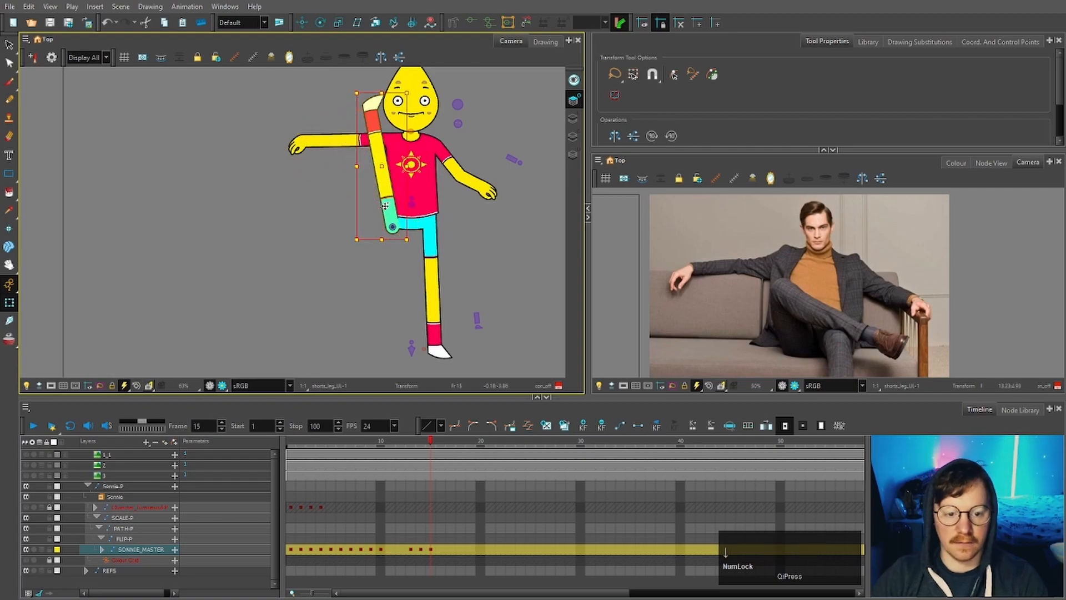
scroll(384, 206, "down", 3)
left_click_drag(407, 299, 409, 296)
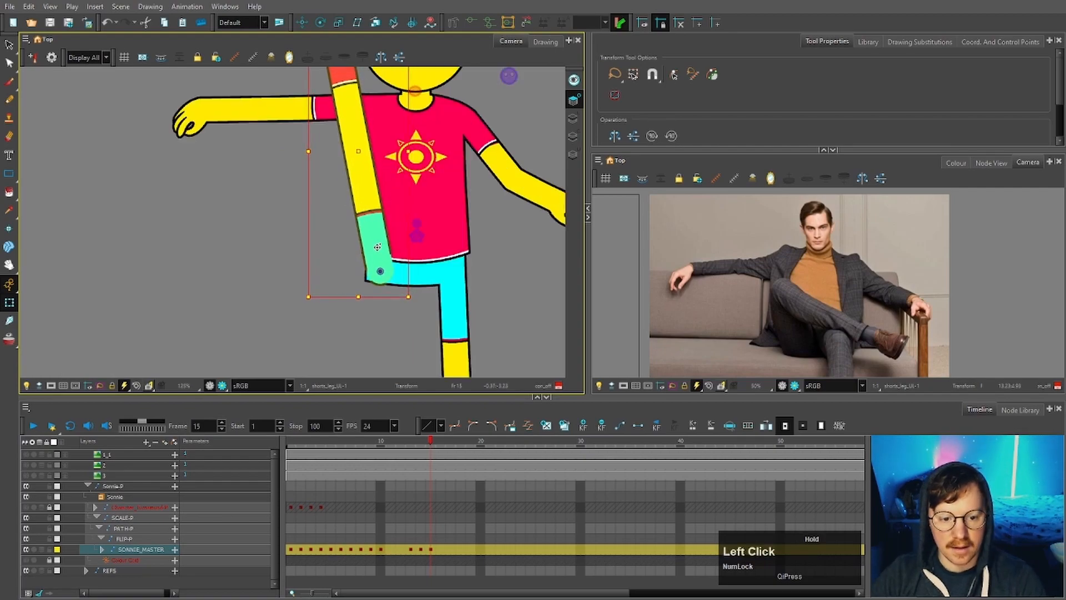
key("Escape")
scroll(400, 291, "up", 1)
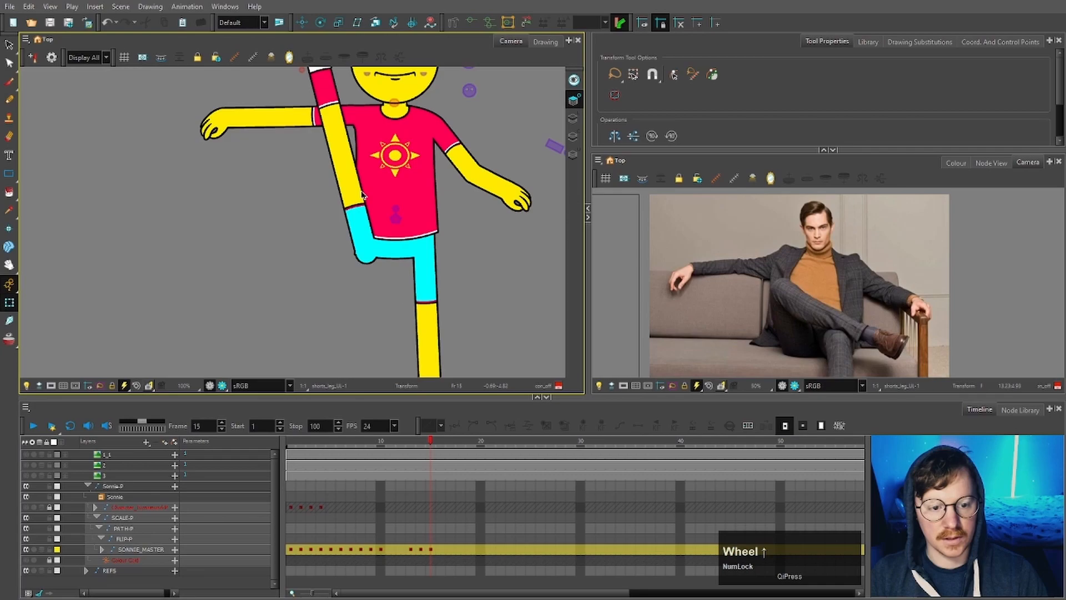
Show the raised thigh's deformer, shorten it by pulling the knee end toward the hip, and reshape the curve at the hip
left_click(362, 194)
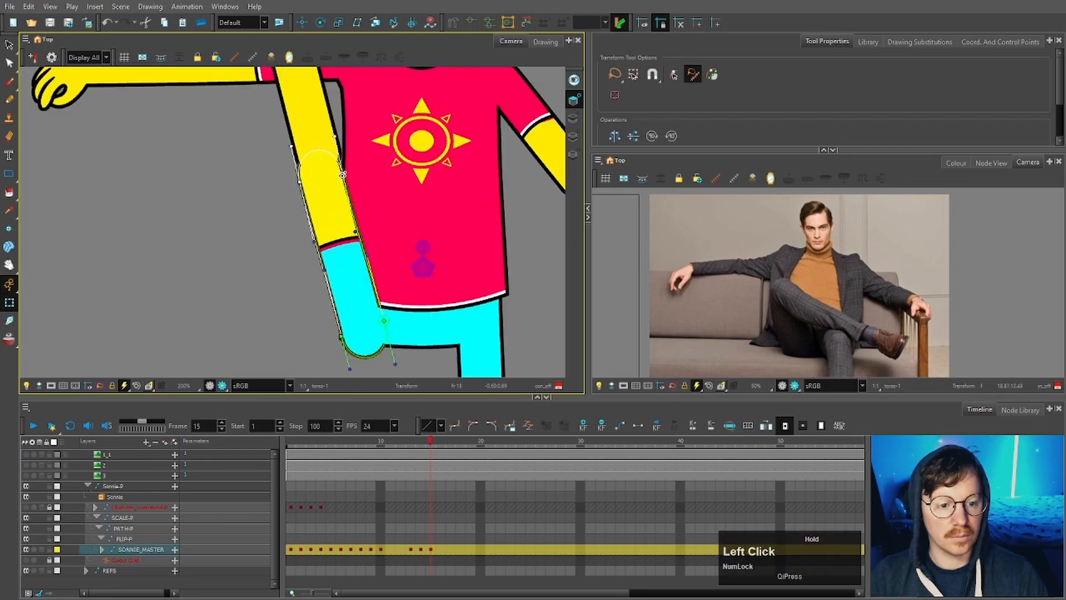
left_click_drag(341, 170, 358, 224)
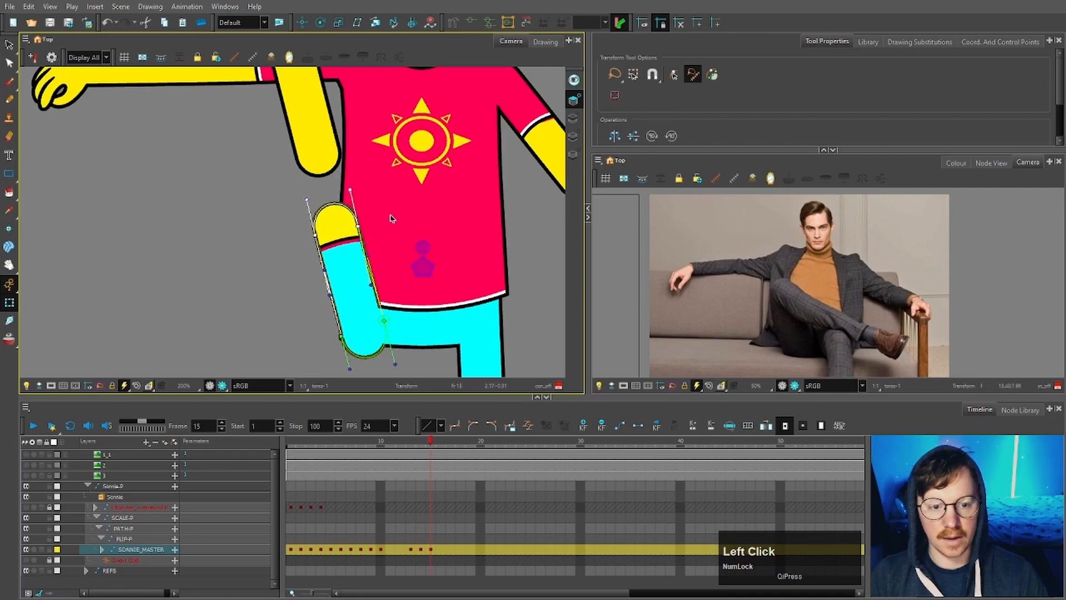
scroll(319, 241, "down", 1)
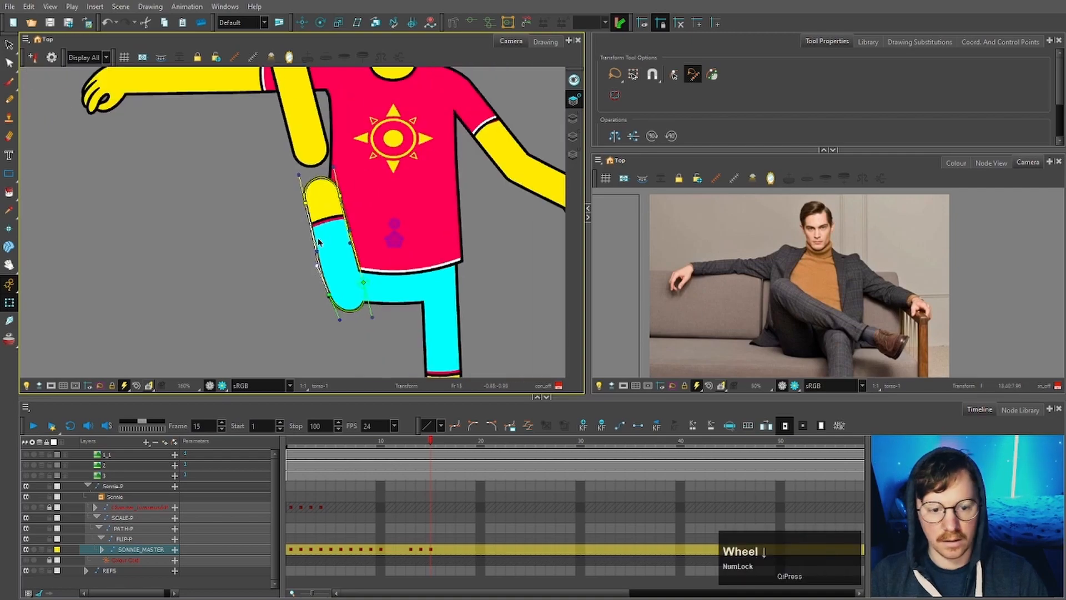
scroll(318, 239, "up", 2)
left_click_drag(312, 259, 308, 255)
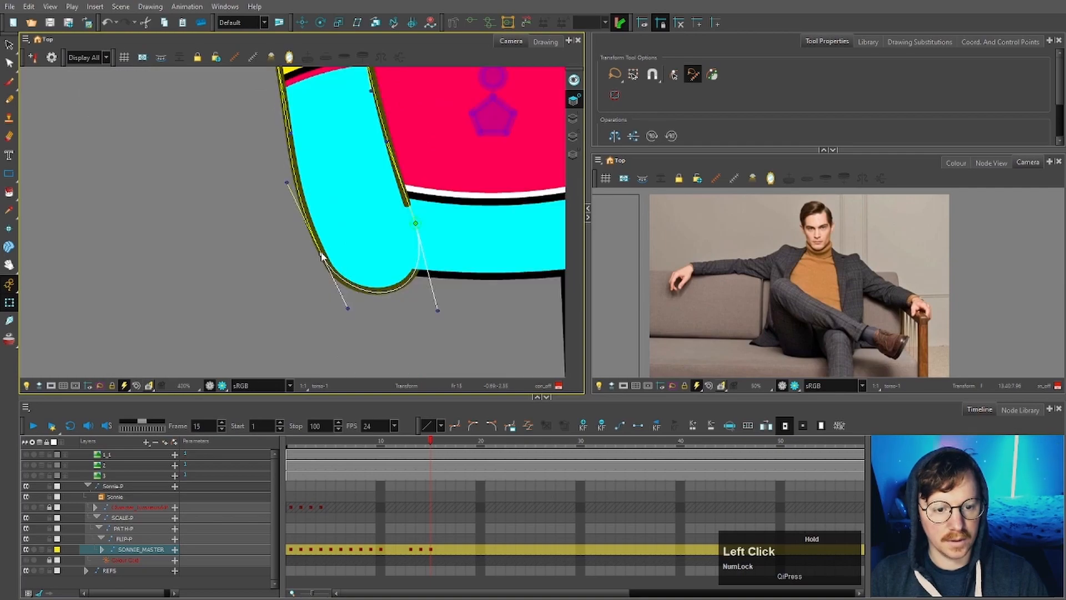
left_click_drag(417, 224, 428, 214)
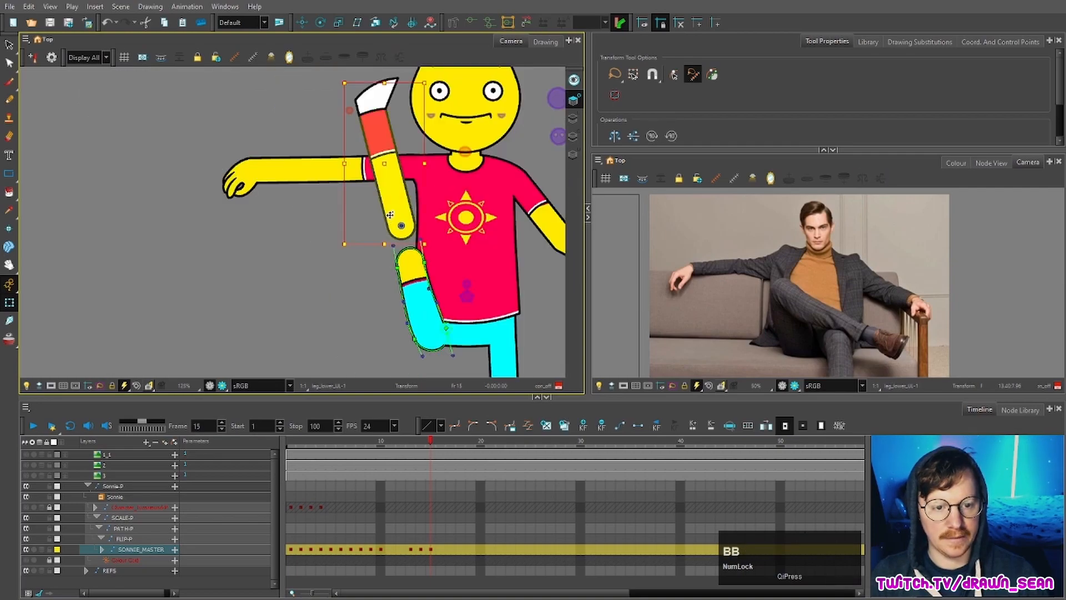
Select the raised lower leg with its sock and foot and move it down to meet the shortened thigh at the knee
key("b")
scroll(348, 266, "down", 1)
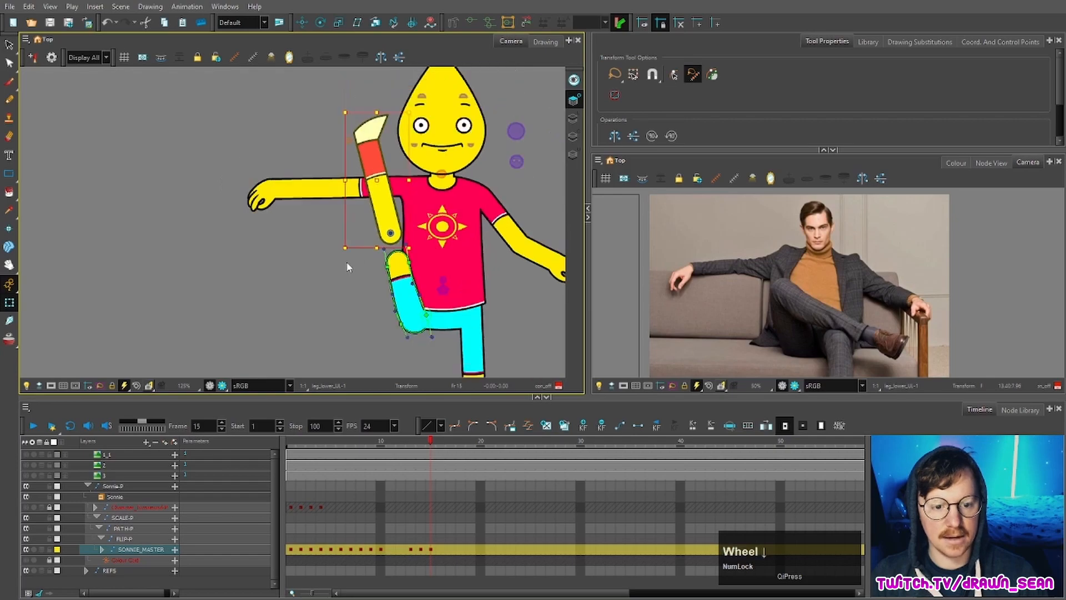
scroll(355, 250, "up", 2)
left_click_drag(356, 200, 371, 216)
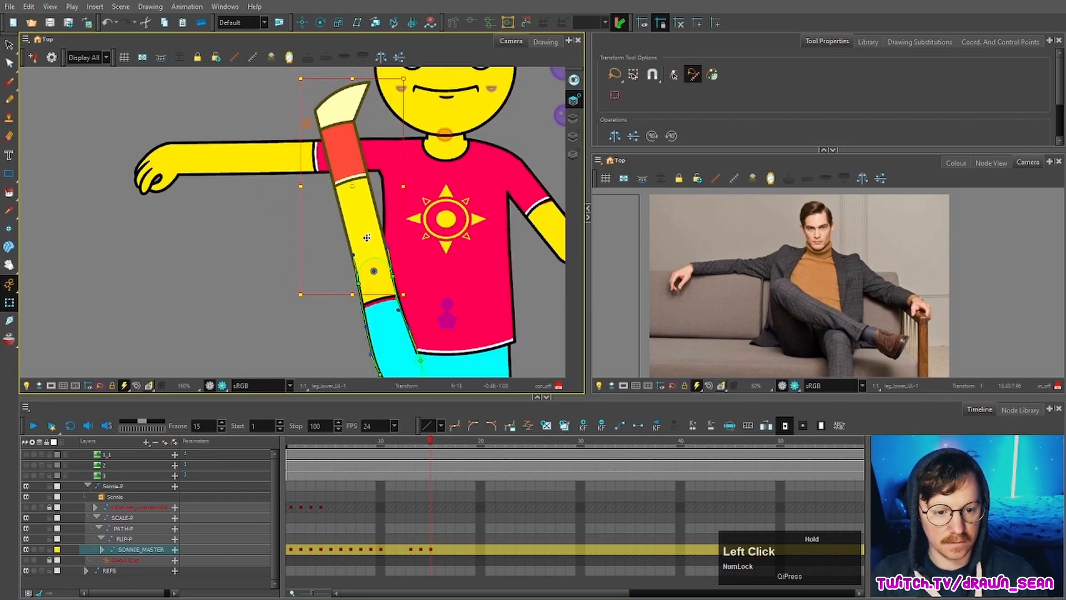
scroll(371, 215, "up", 3)
scroll(382, 180, "up", 1)
Swing the lower leg down about the knee and back up, leaving it raised nearly in line with the thigh
left_click_drag(382, 179, 338, 320)
scroll(333, 319, "down", 3)
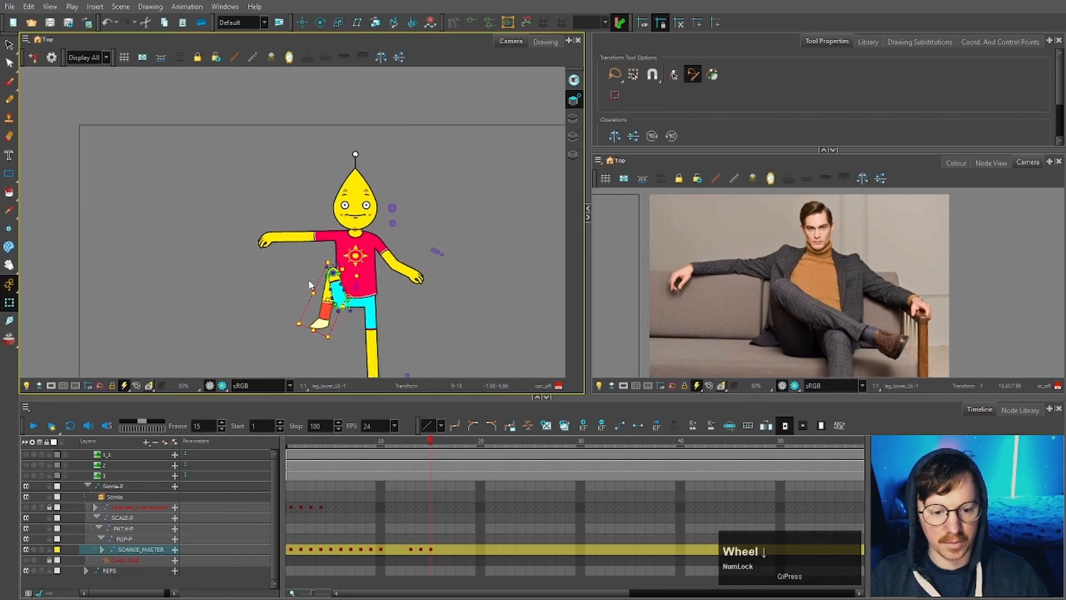
scroll(328, 325, "up", 4)
left_click(334, 324)
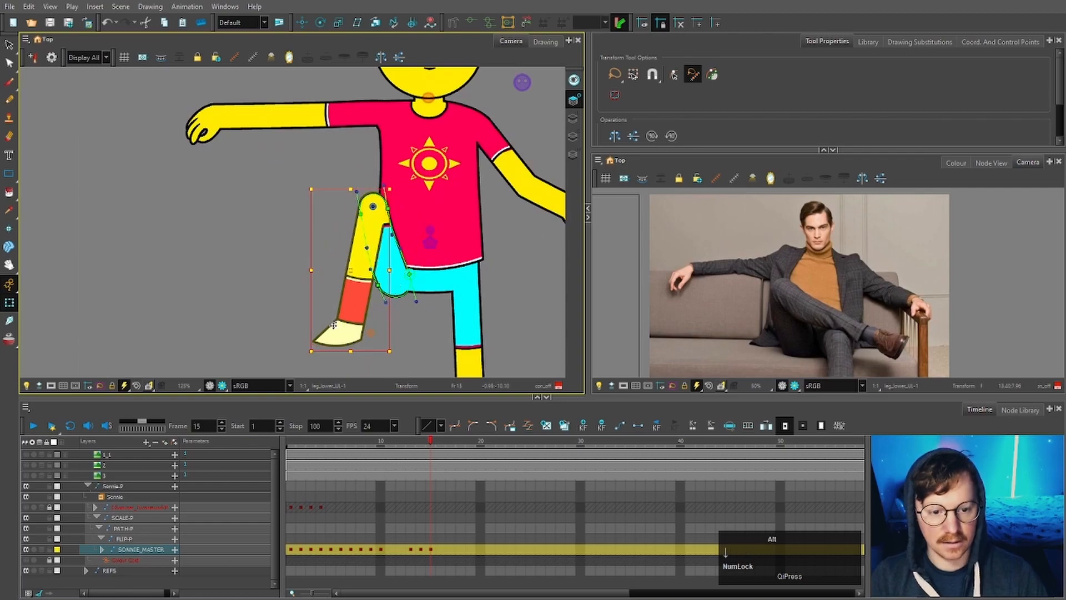
left_click_drag(334, 325, 350, 170)
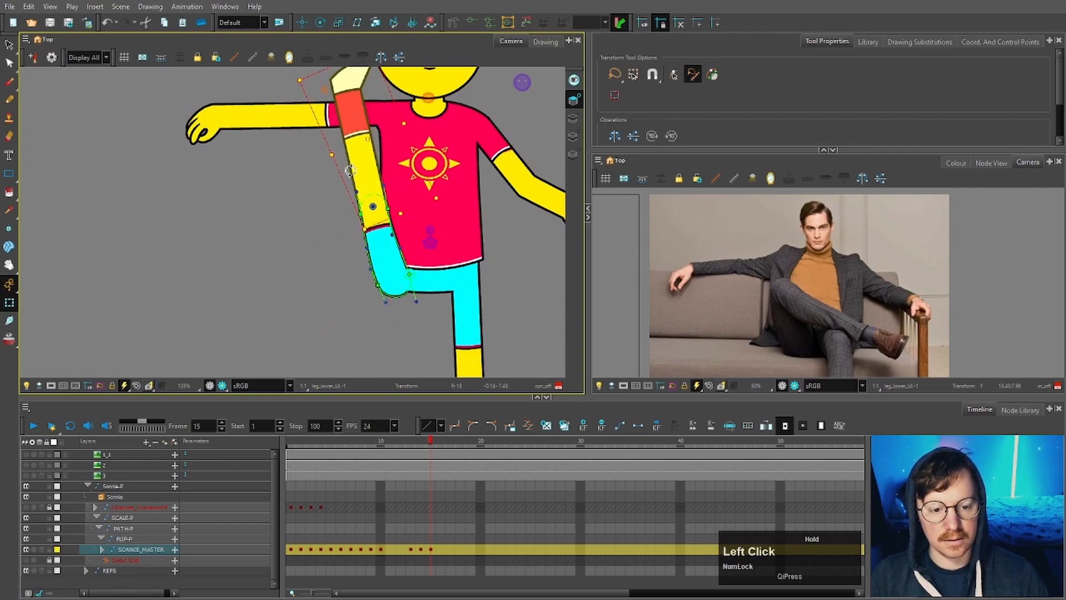
scroll(329, 229, "up", 1)
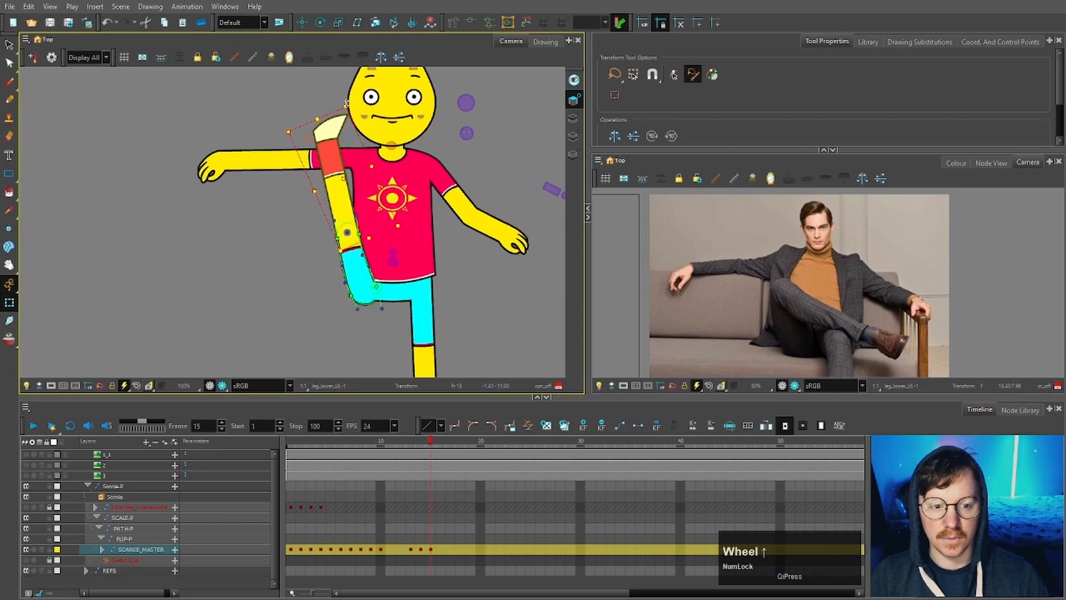
left_click(349, 97)
left_click_drag(349, 98, 327, 144)
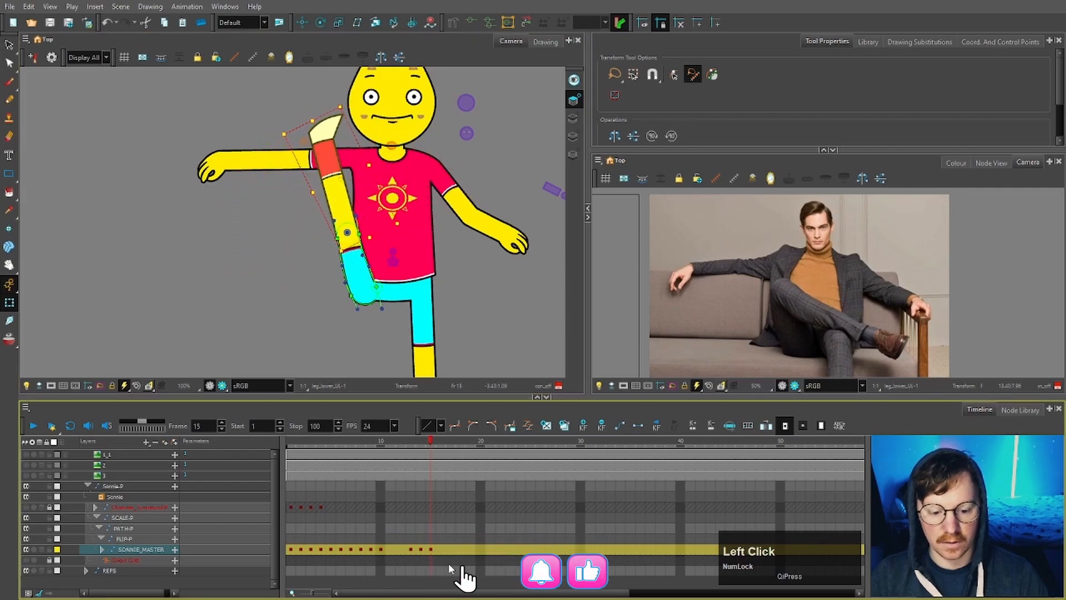
Copy the SONNIE_MASTER pose from frame 15 to frame 24, adding a motion keyframe on frame 19
left_click(480, 550)
key("comma")
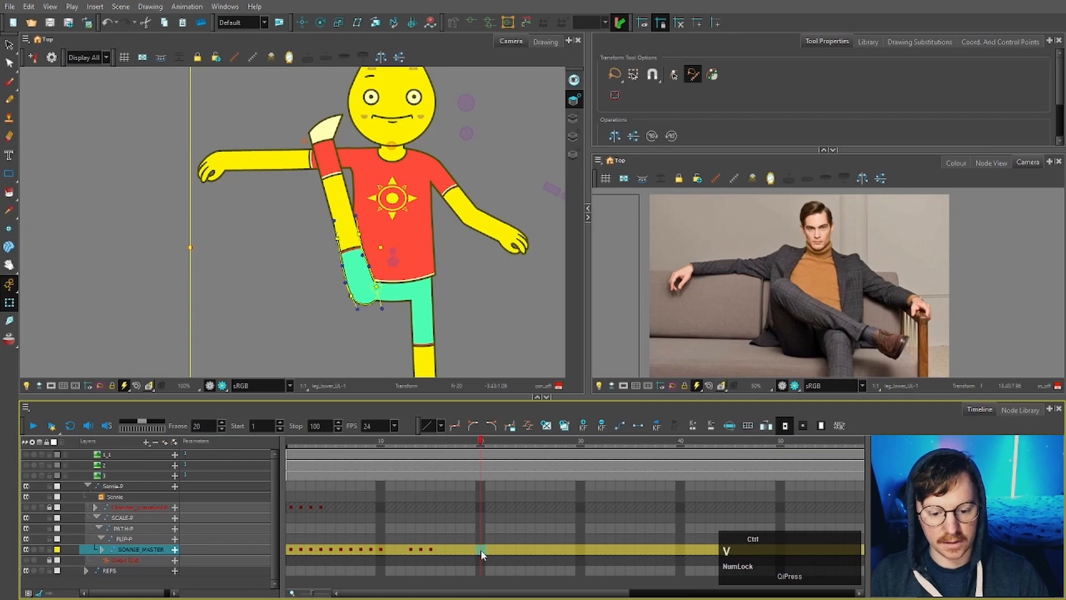
left_click(622, 426)
On frame 24, rotate the lower leg with its sock and foot about the knee so it crosses over the standing leg
left_click(340, 273)
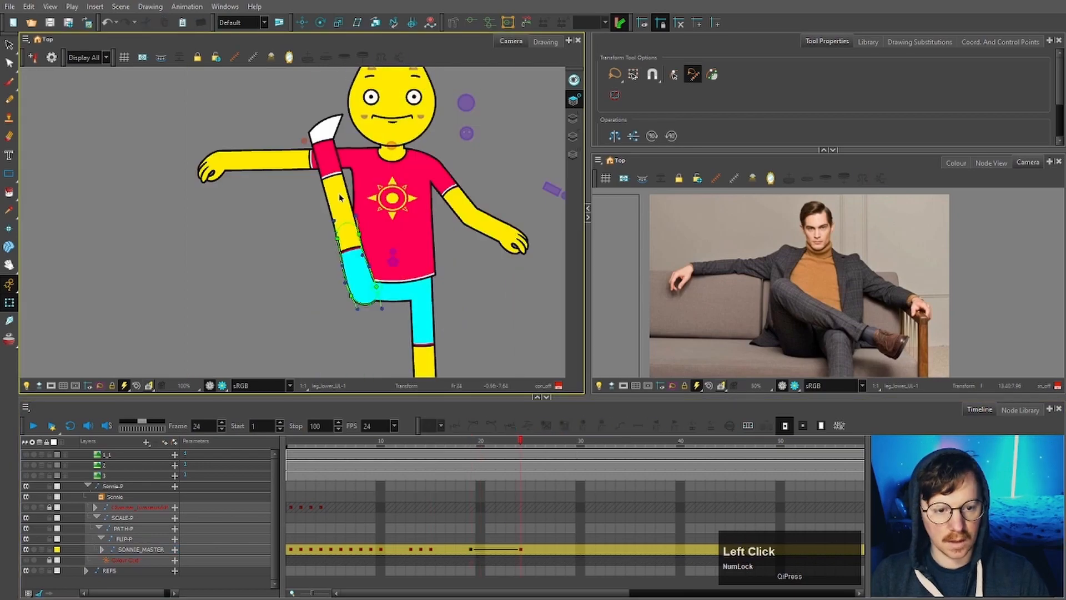
key("b")
key("b")
key("b")
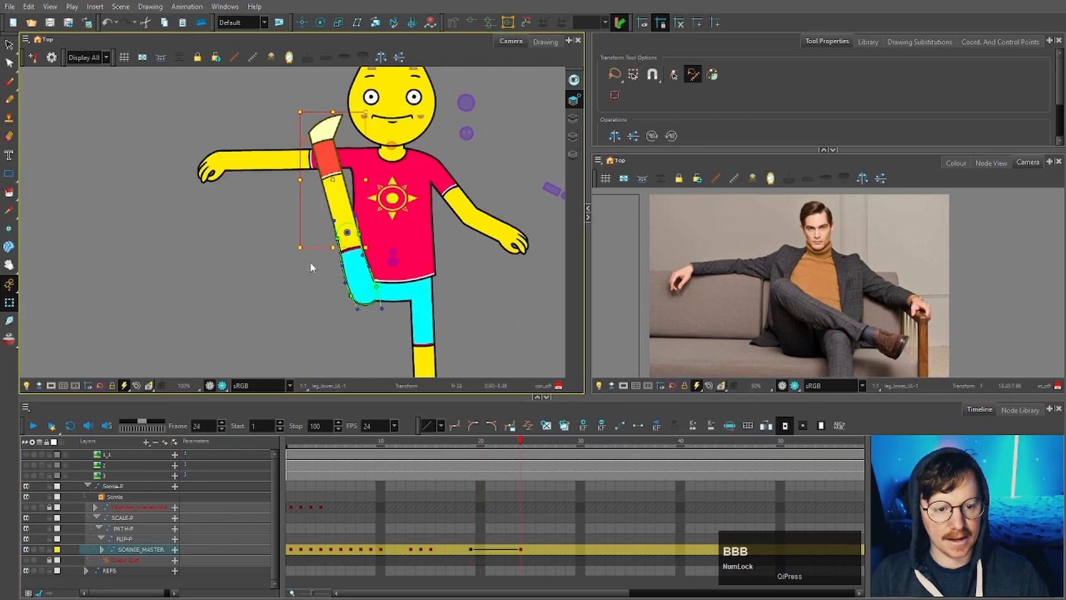
left_click_drag(310, 268, 376, 250)
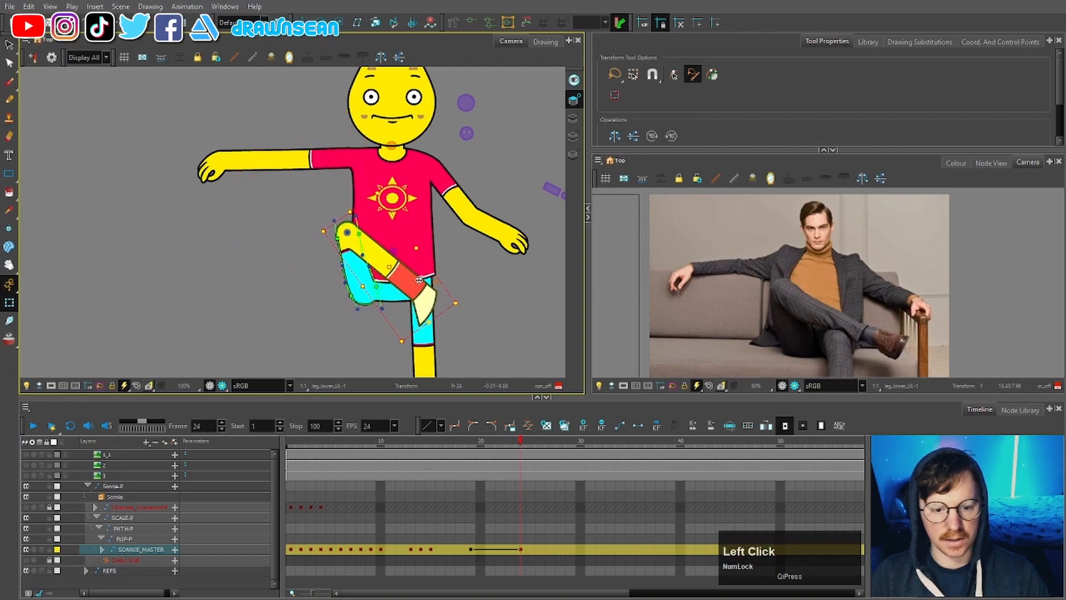
mouse_move(517, 442)
left_mouse_down()
mouse_move(470, 442)
mouse_move(520, 445)
left_mouse_up()
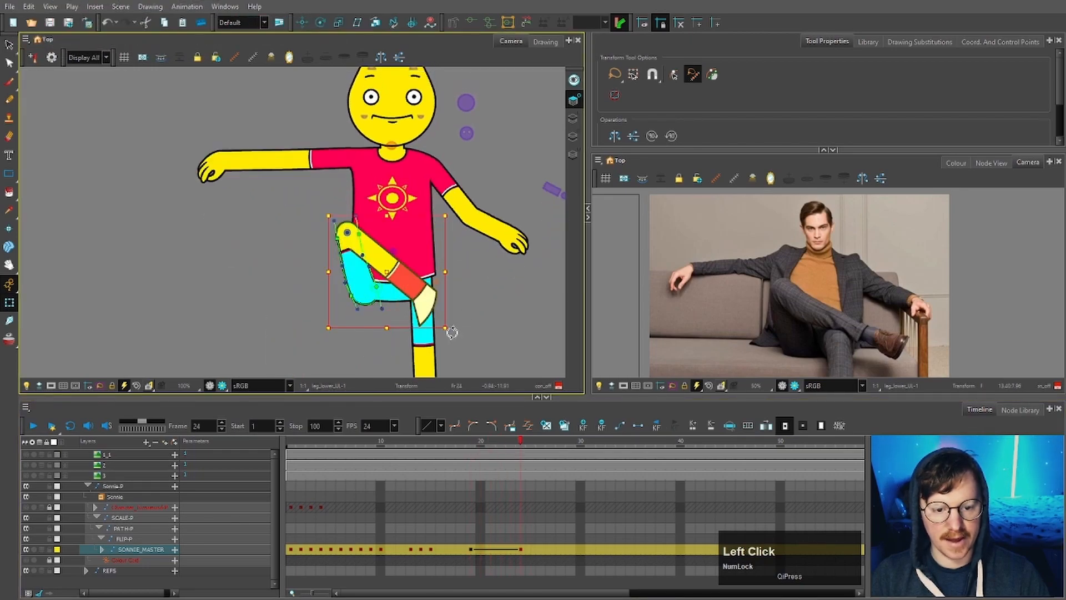
mouse_move(452, 331)
left_mouse_down()
mouse_move(347, 350)
mouse_move(244, 144)
mouse_move(441, 283)
mouse_move(424, 299)
left_mouse_up()
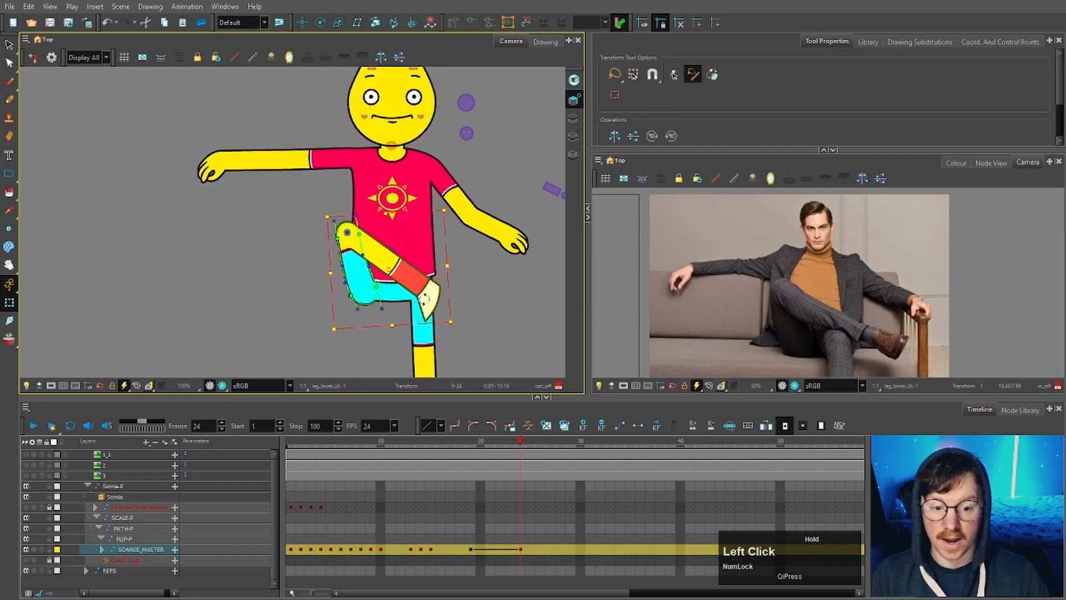
mouse_move(521, 444)
left_mouse_down()
mouse_move(464, 447)
mouse_move(520, 444)
left_mouse_up()
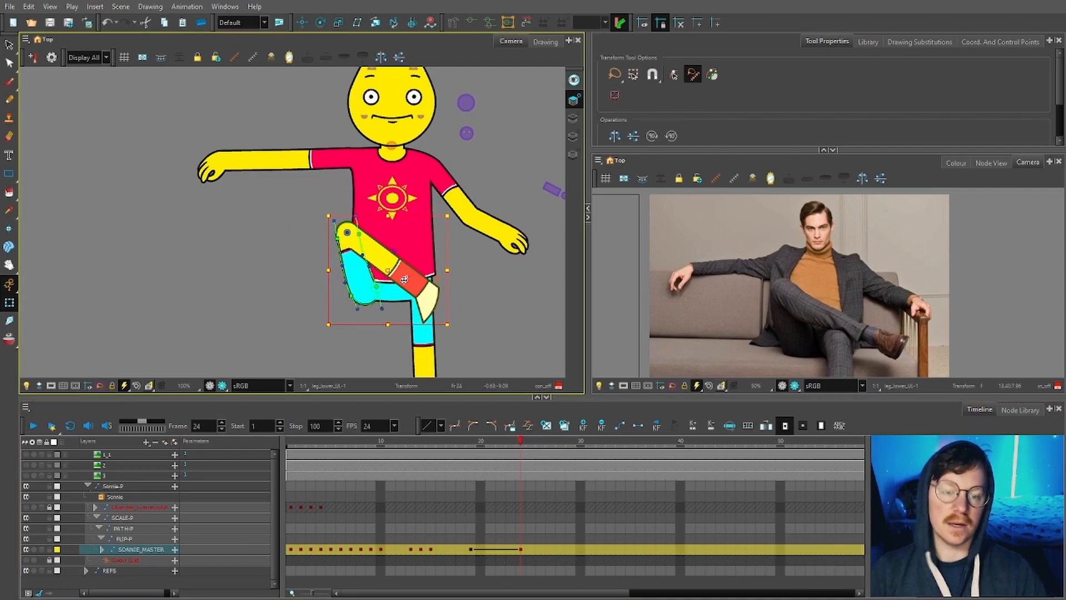
Delete the SONNIE_MASTER keyframes from frame 19 to frame 24 and return to frame 15
key("F7")
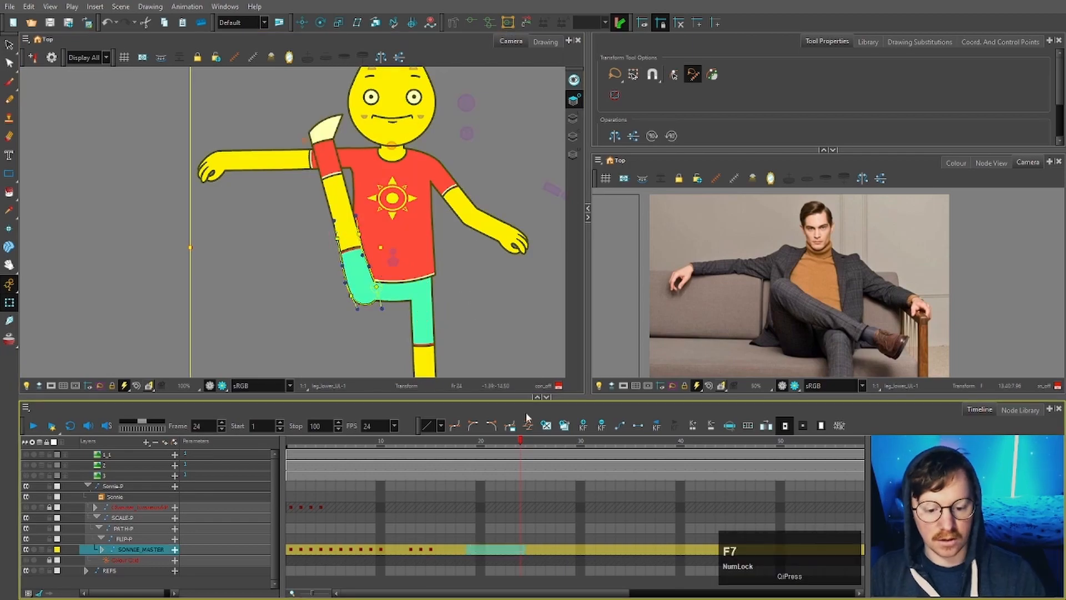
left_click(509, 350)
left_click(431, 443)
On frame 15, rotate the raised lower leg with its sock and foot about the knee until it crosses over the standing leg
left_click(337, 192)
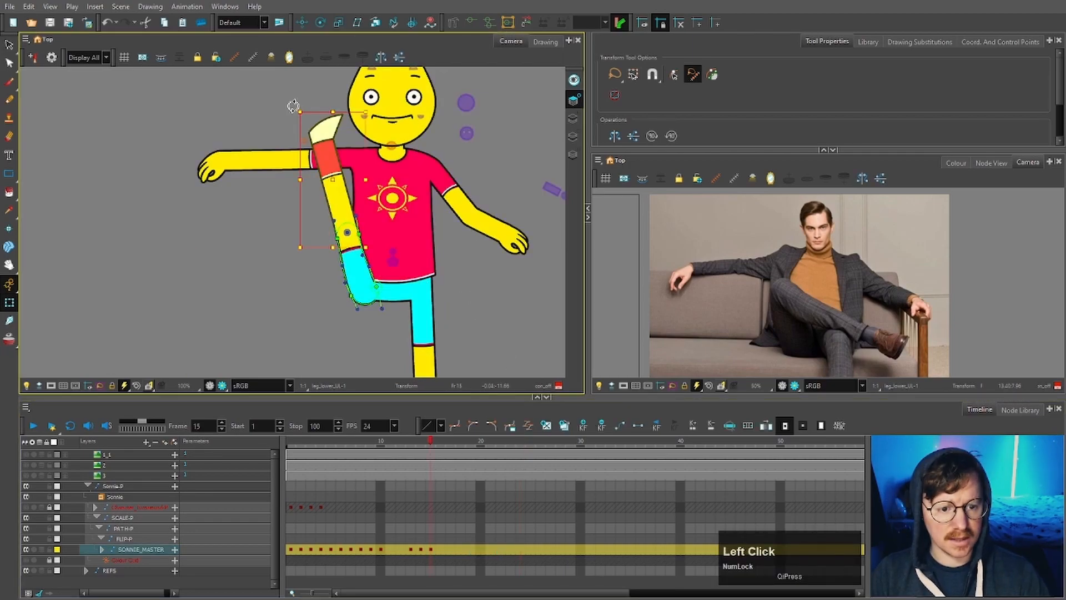
left_click_drag(292, 106, 433, 325)
left_click_drag(467, 297, 465, 295)
Swap the crossed leg's foot for the mirrored foot_01 drawing so its toes point outward, away from the body
left_click(428, 274)
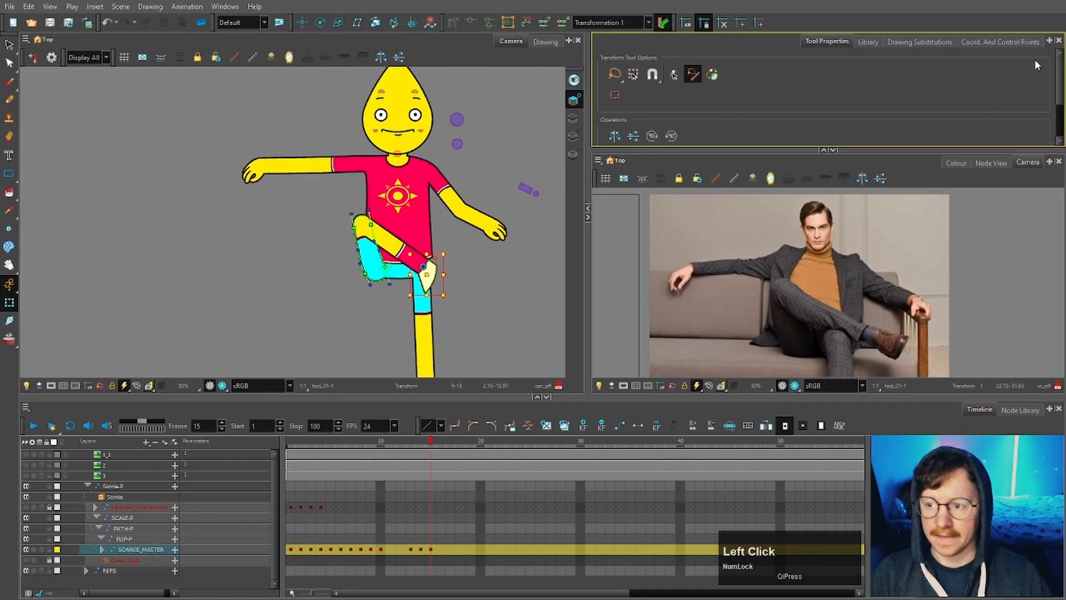
left_click(942, 41)
left_click(845, 104)
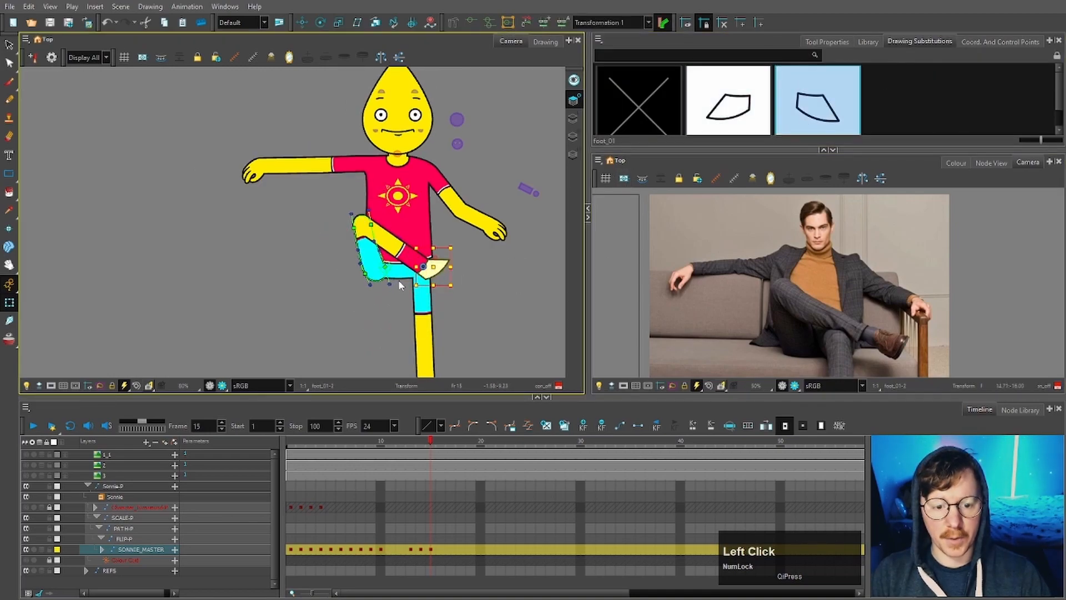
scroll(428, 284, "up", 3)
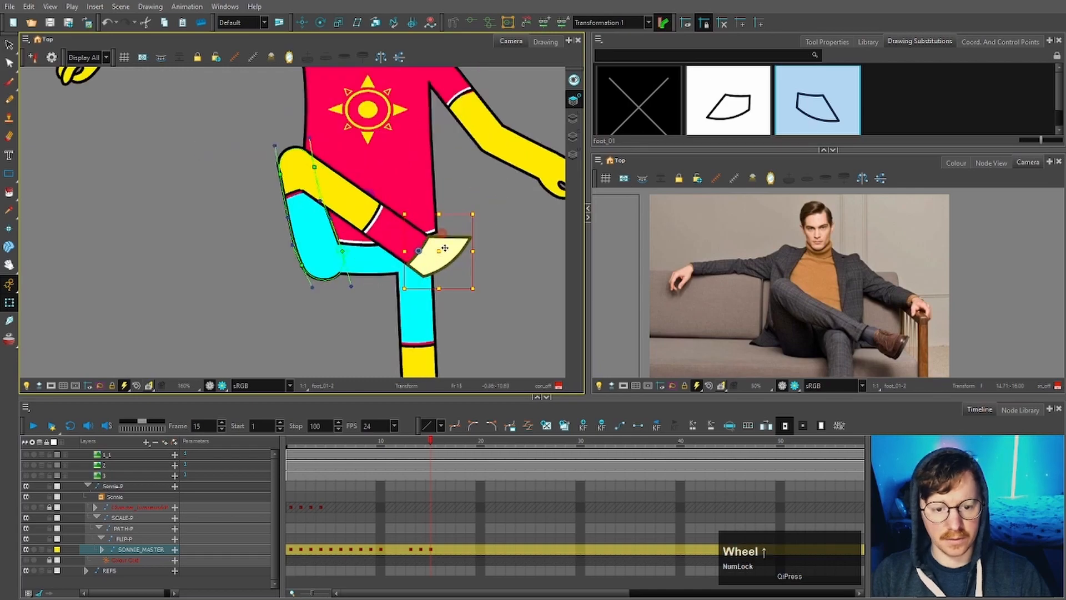
left_click(458, 225)
scroll(448, 220, "down", 4)
scroll(439, 226, "up", 5)
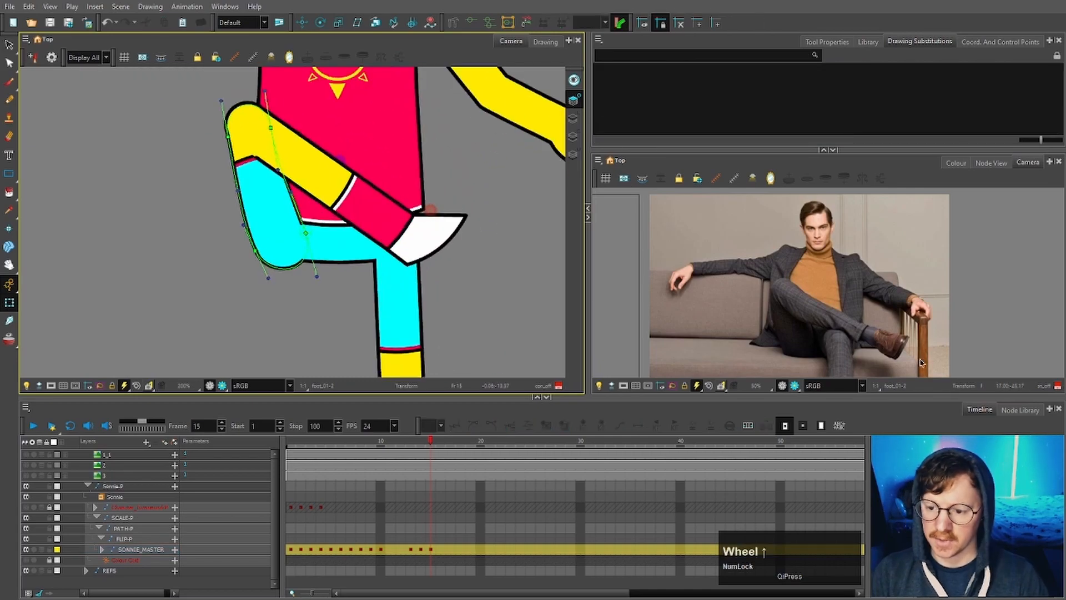
scroll(490, 275, "down", 4)
left_click(494, 280)
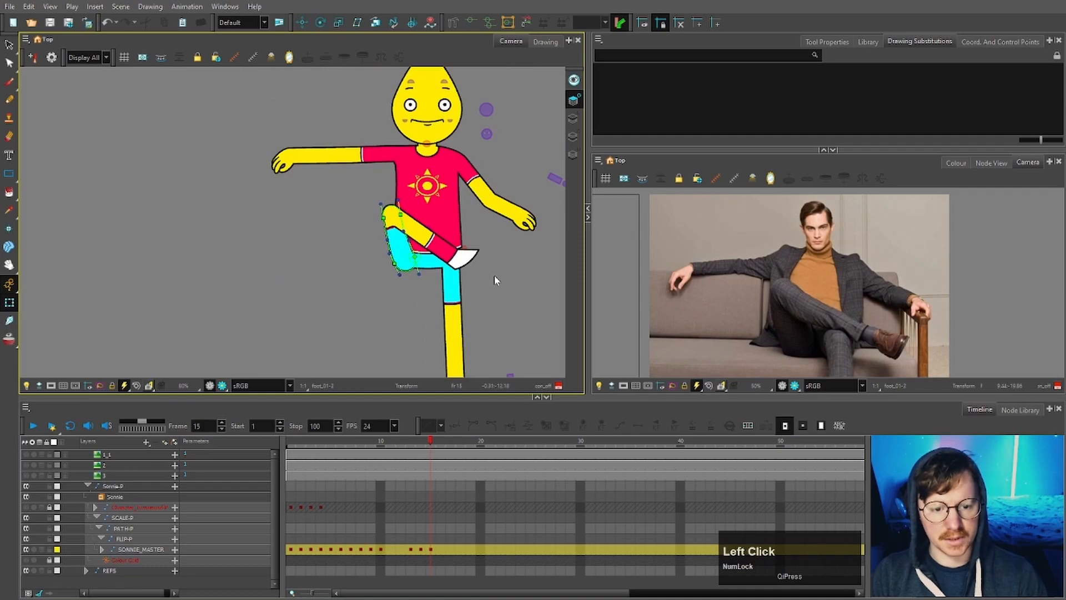
Slide the raised leg's shorts piece down the thigh toward the hip and bend its hem into a curve with the deformer
left_click(403, 233)
scroll(371, 235, "up", 2)
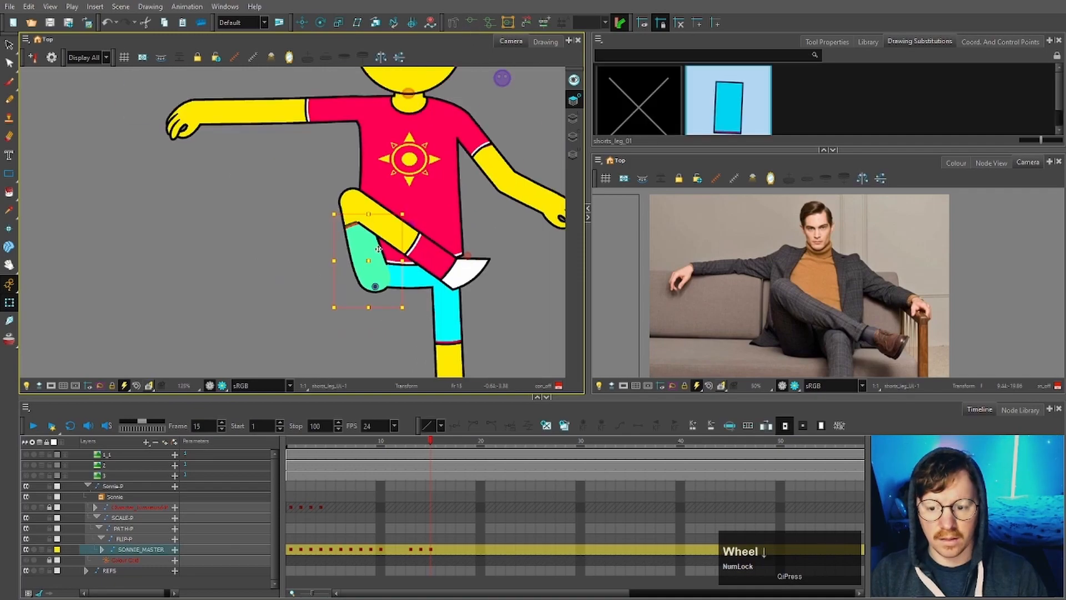
scroll(378, 250, "up", 3)
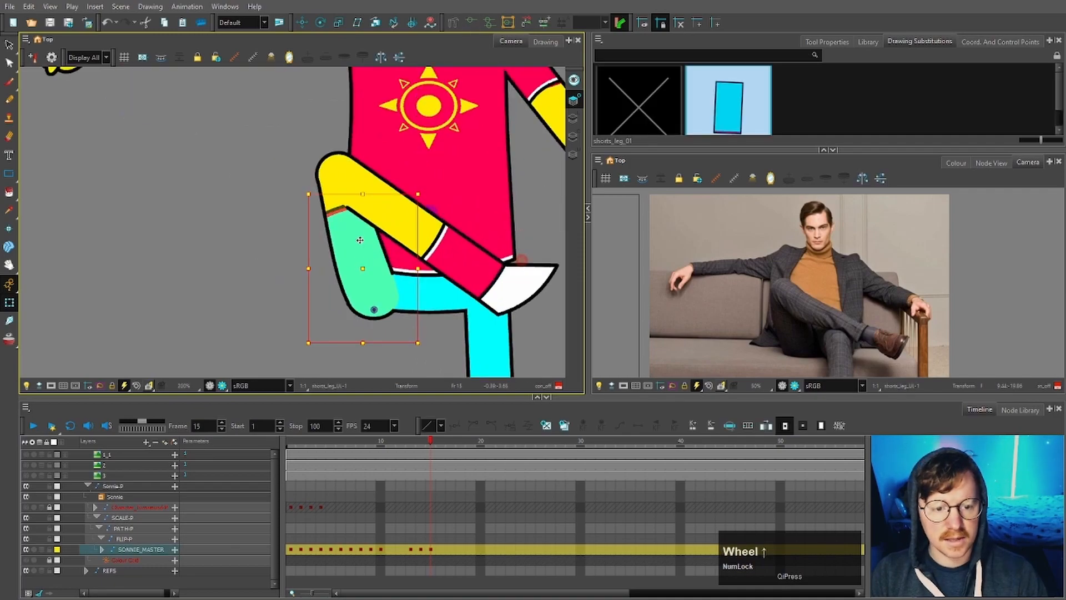
left_click_drag(358, 237, 374, 256)
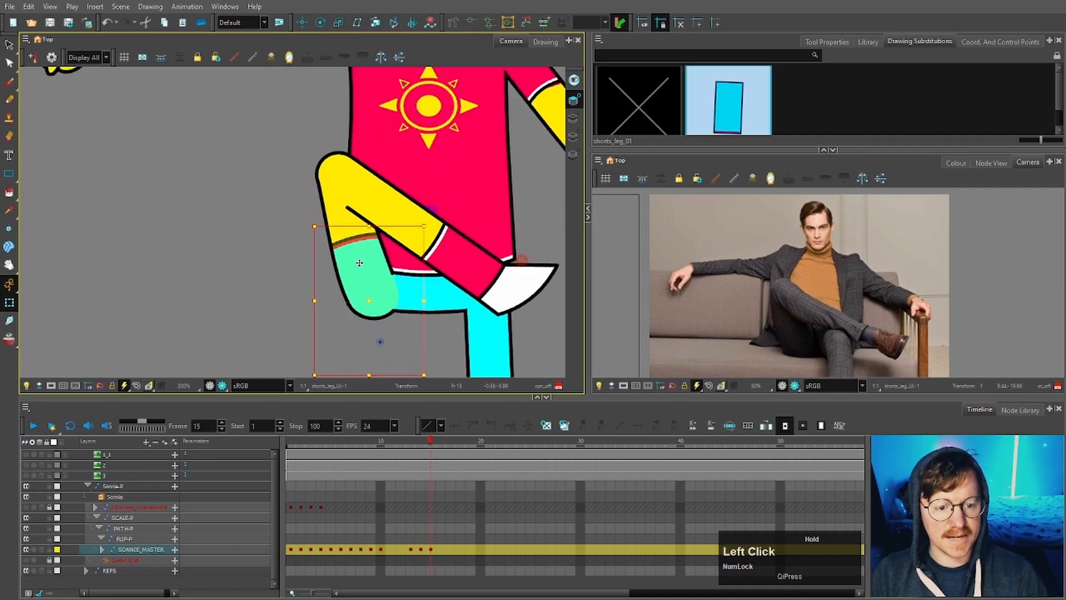
left_click(432, 210)
left_click(379, 230)
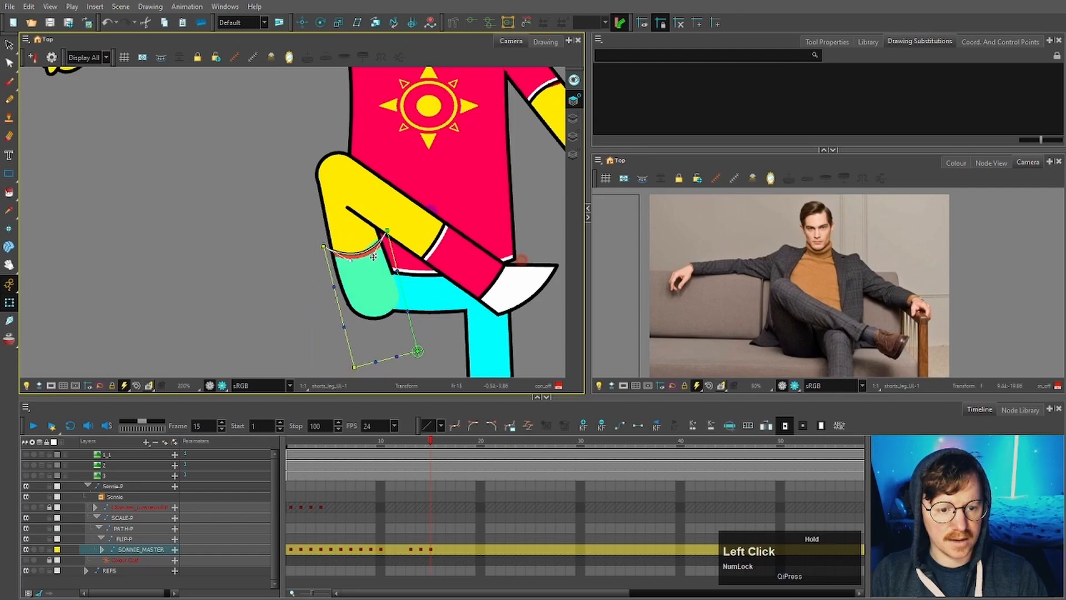
left_click(281, 229)
Show the hip's deformer and pull its lower corner on the raised-leg side down and inward to blend with the thigh
left_click(355, 231)
left_click(370, 221)
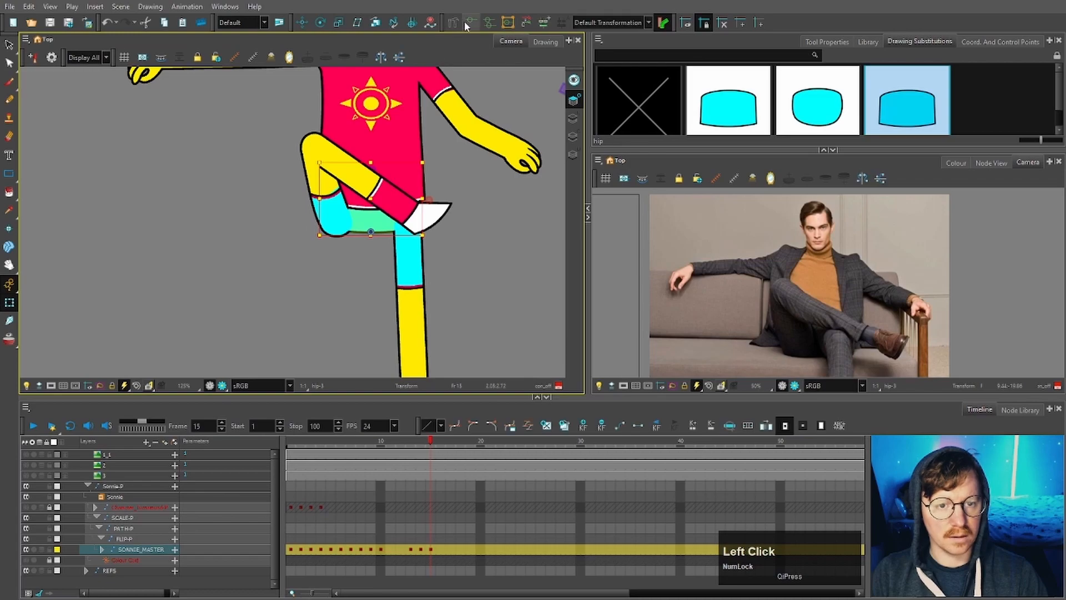
scroll(474, 219, "up", 3)
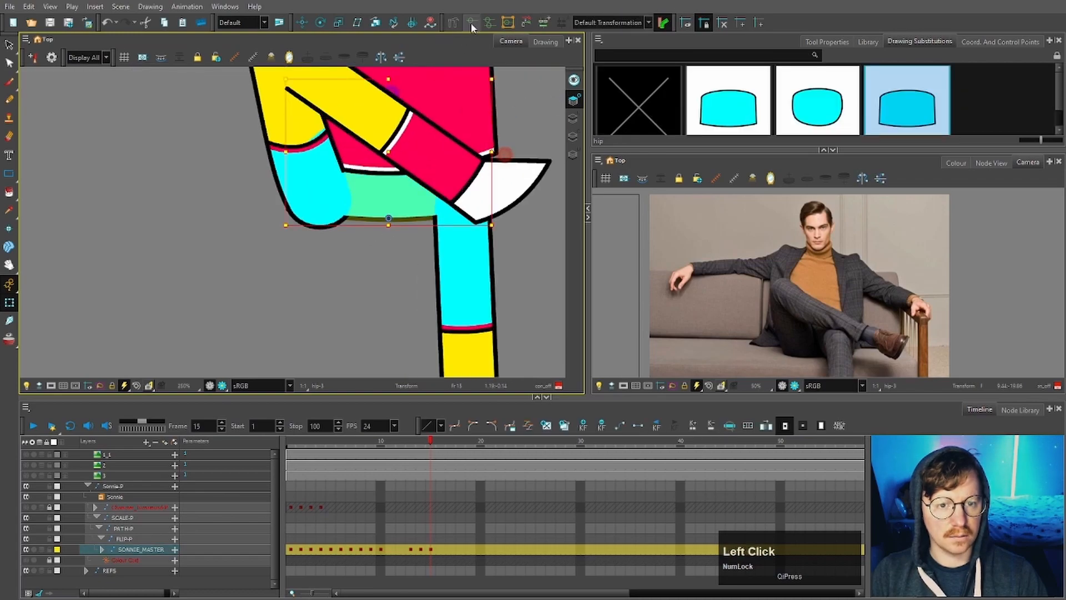
left_click(471, 24)
scroll(366, 217, "up", 2)
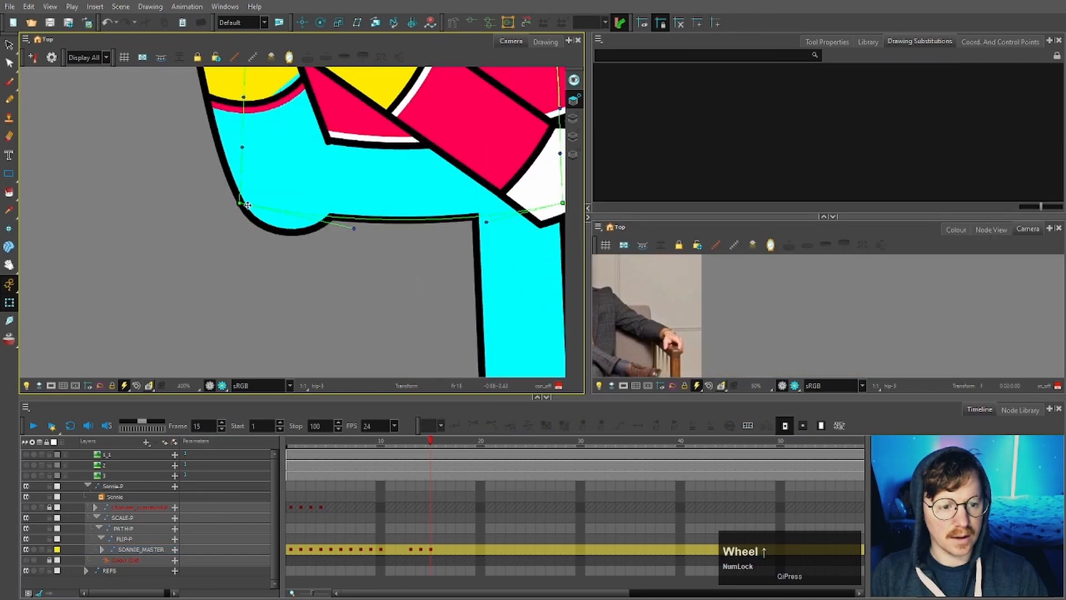
left_click_drag(241, 201, 264, 227)
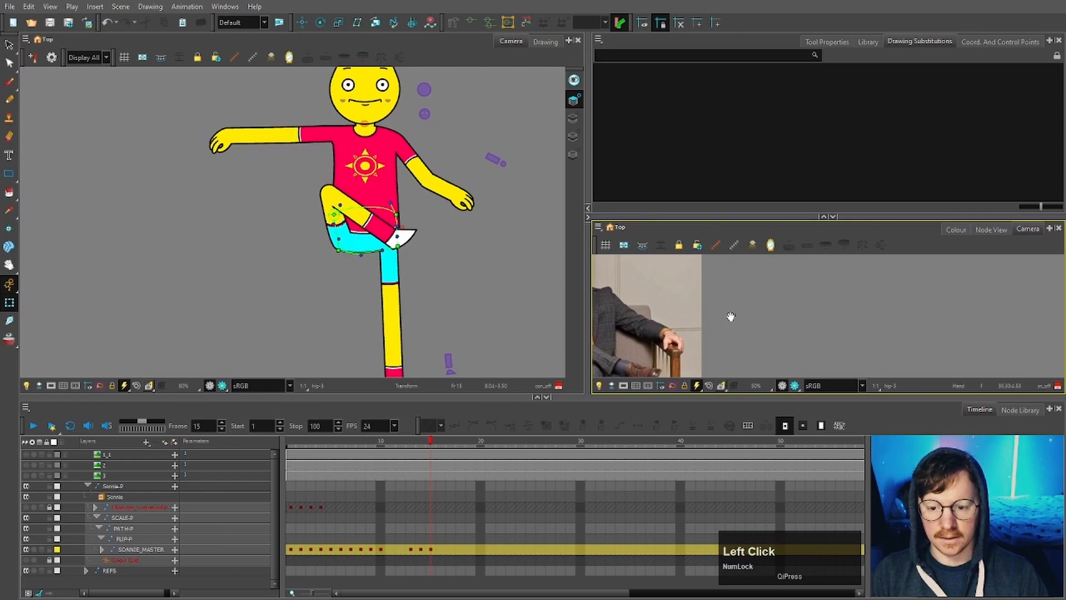
Check the crossed legs in the reference, show the standing thigh's deformer and shorten its upper side handles toward the hip
key("space")
left_click_drag(728, 313, 777, 284)
scroll(738, 273, "down", 2)
scroll(738, 292, "up", 4)
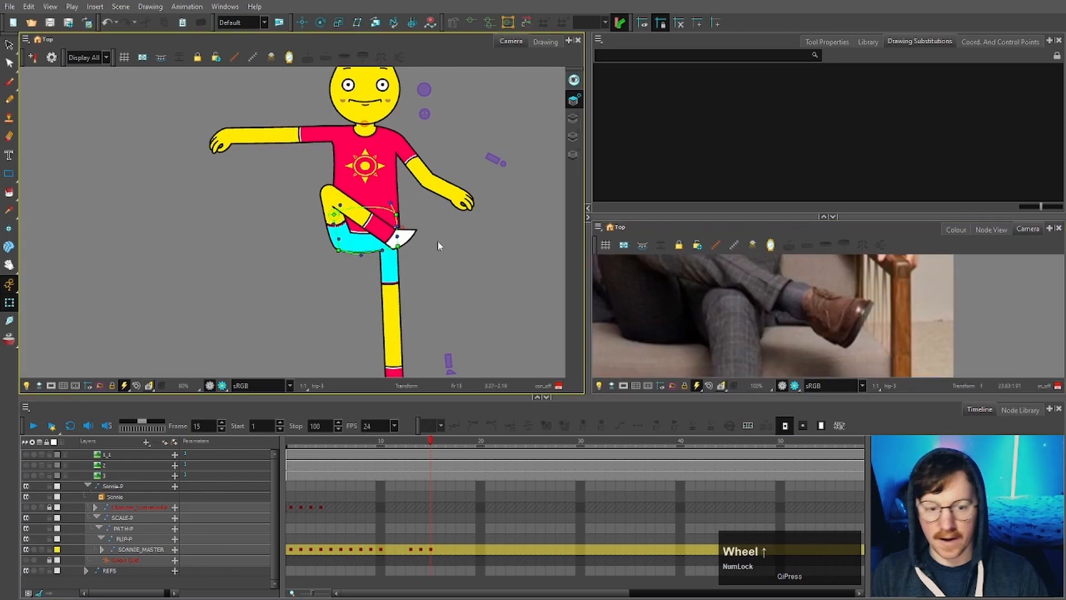
left_click(409, 269)
scroll(396, 284, "up", 3)
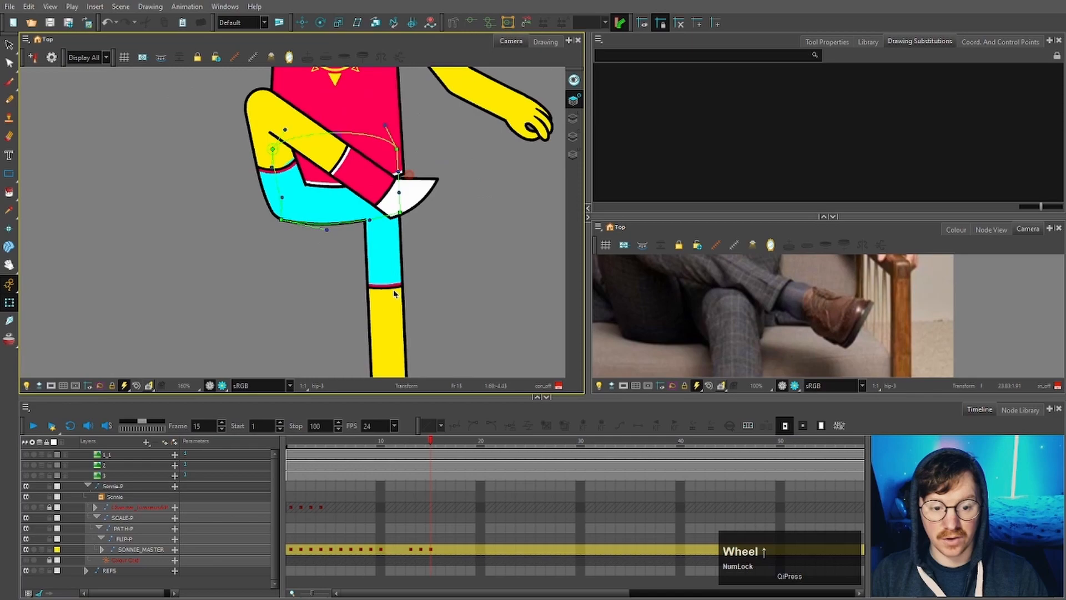
left_click(394, 293)
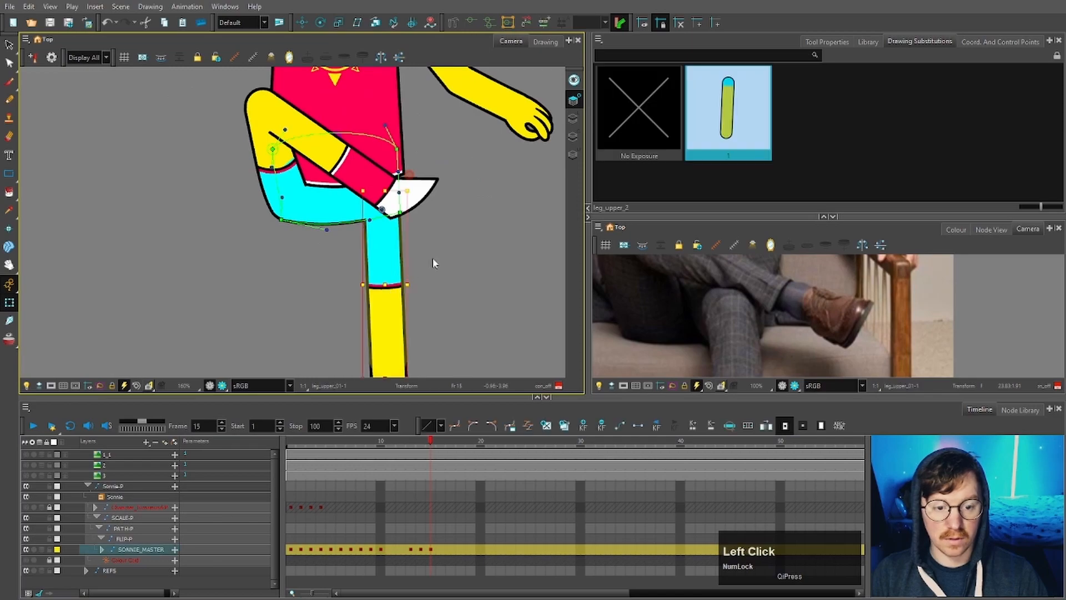
scroll(499, 92, "down", 1)
left_click(472, 26)
left_click_drag(387, 182, 385, 172)
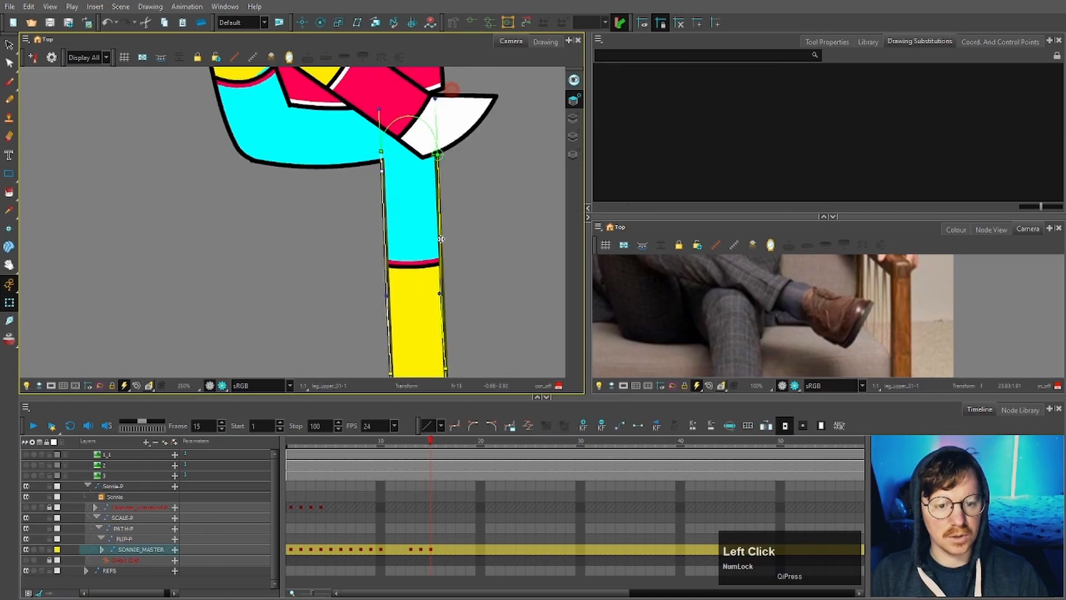
left_click_drag(440, 239, 439, 168)
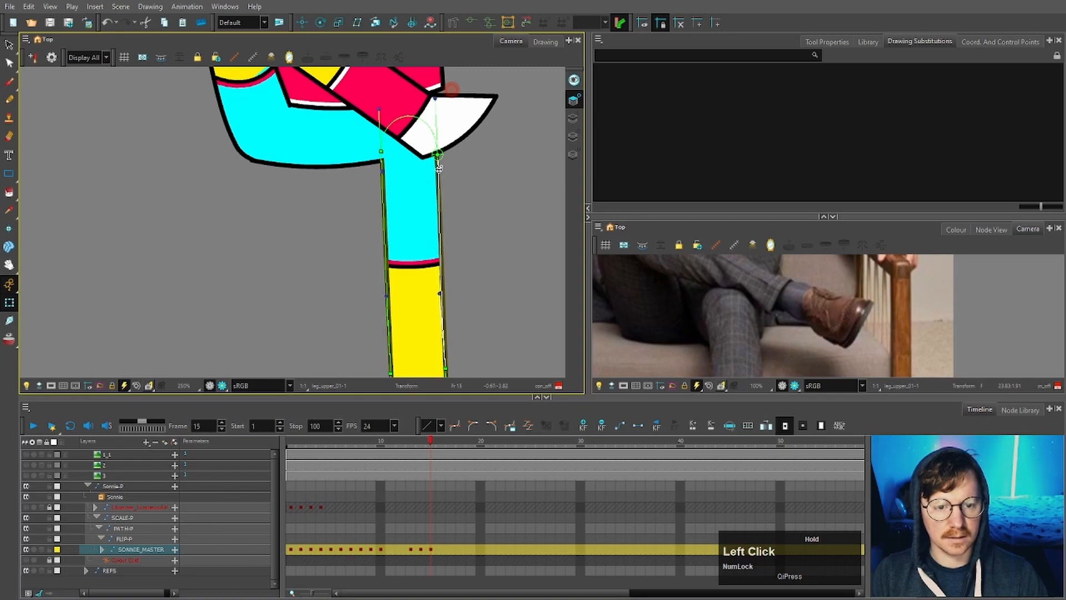
Angle the standing thigh's upper deformer handles outward so both sides bulge slightly below the hip
scroll(435, 189, "down", 3)
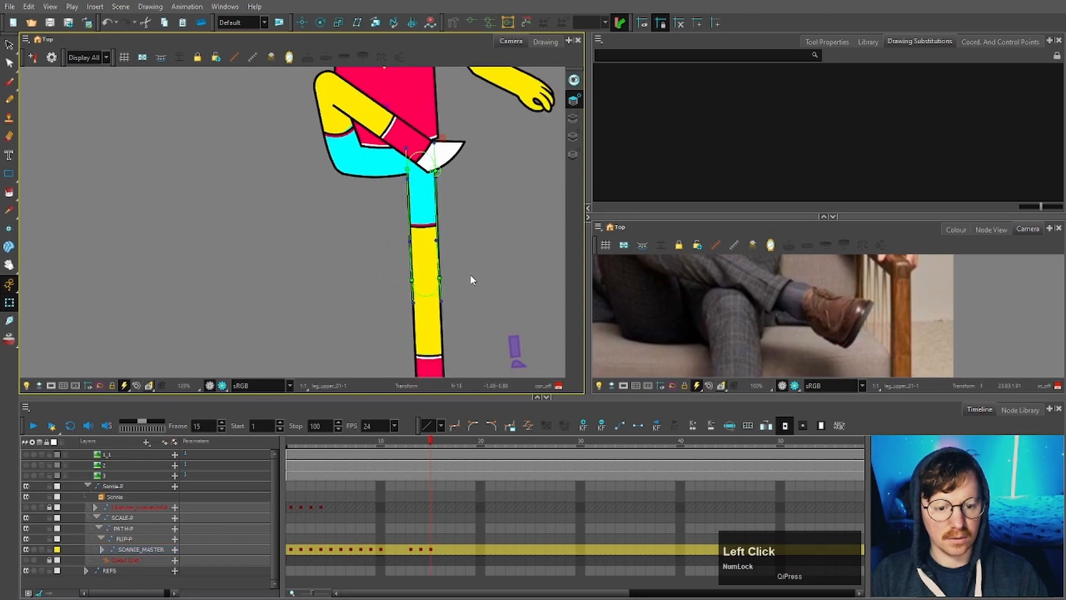
left_click_drag(470, 275, 434, 197)
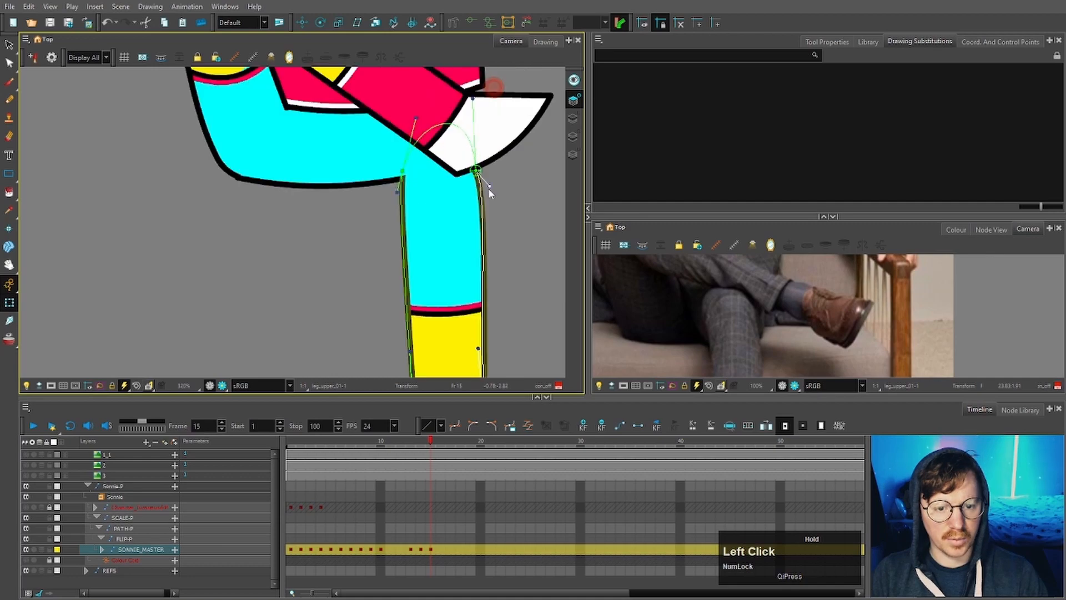
left_click_drag(488, 188, 489, 186)
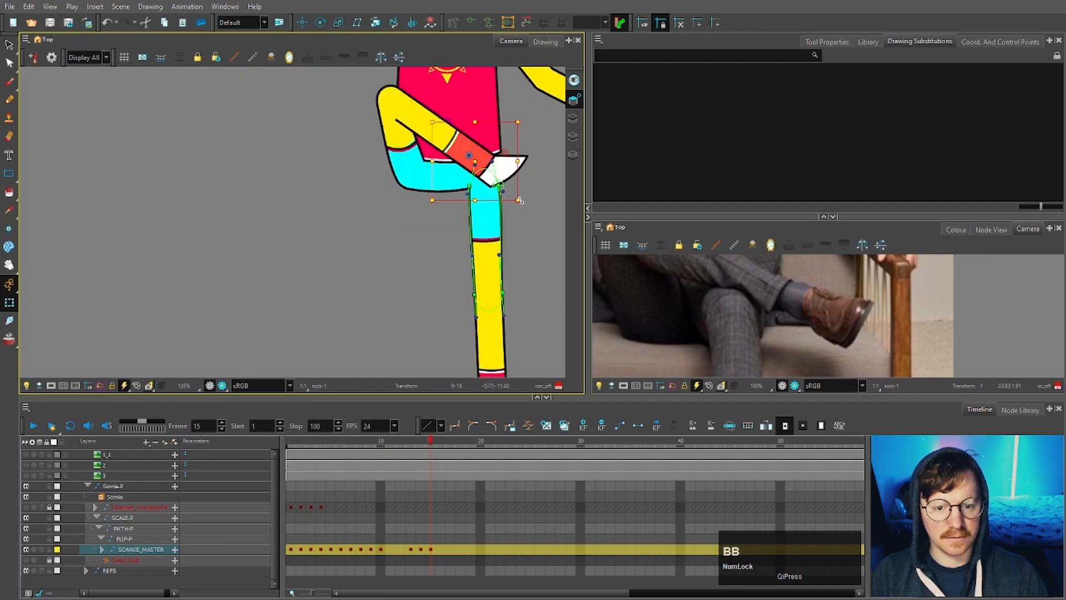
Rotate the crossed lower leg with its sock and foot upward about the knee to a shallower angle
left_click_drag(528, 201, 481, 180)
left_click(548, 153)
Foreshorten the standing thigh by moving its lower deformer points up near the hip and adjusting the curve into a short rounded stub
scroll(463, 221, "up", 2)
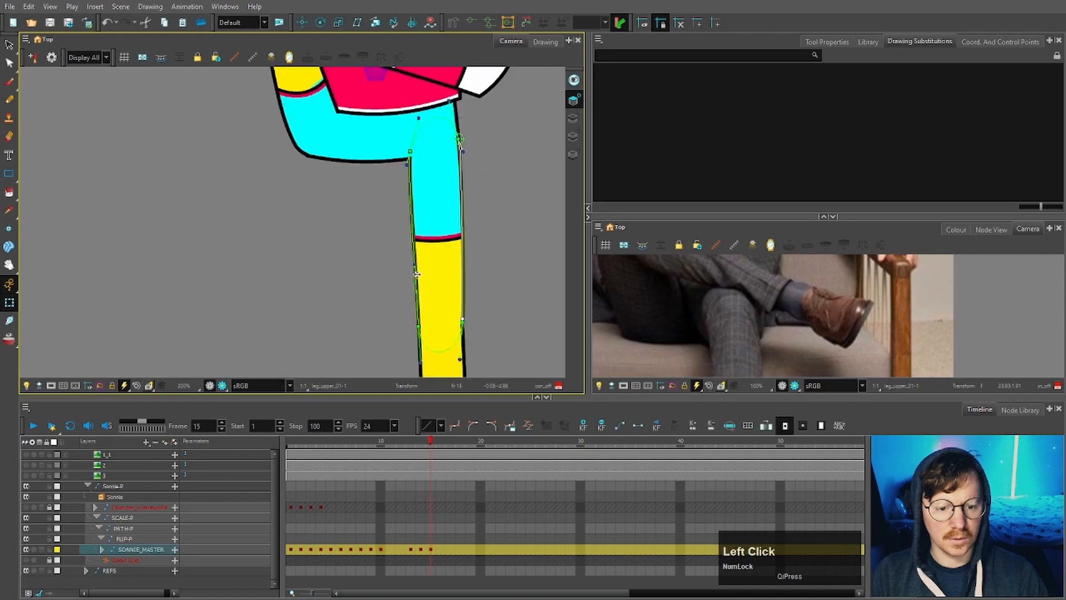
left_click_drag(417, 274, 418, 323)
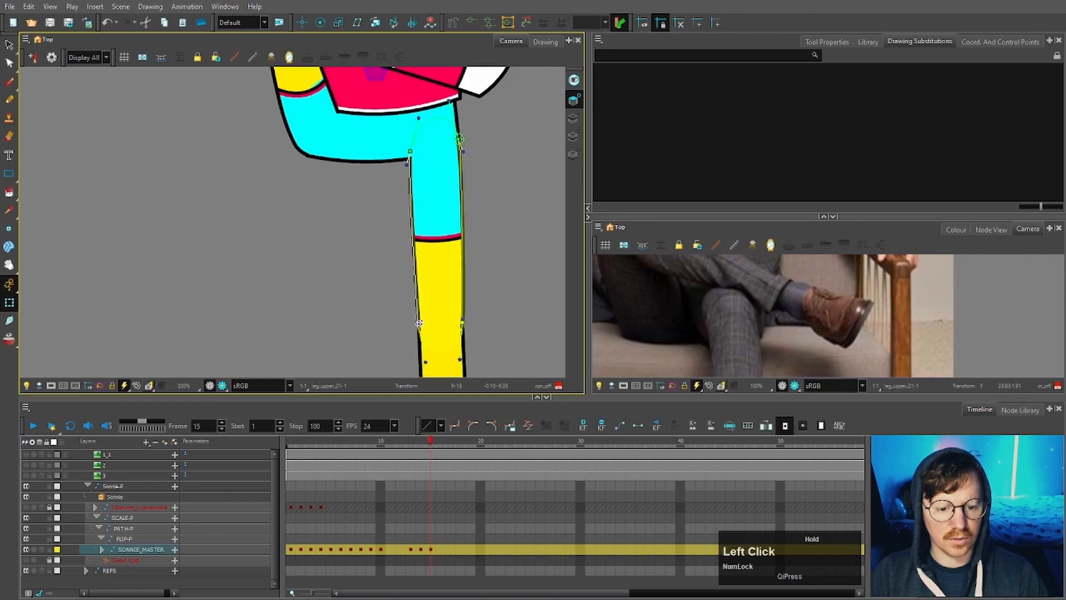
left_click_drag(512, 338, 398, 308)
left_click_drag(462, 323, 438, 158)
scroll(438, 158, "up", 3)
left_click_drag(358, 188, 355, 191)
scroll(516, 266, "down", 5)
key("space")
left_click_drag(528, 274, 452, 236)
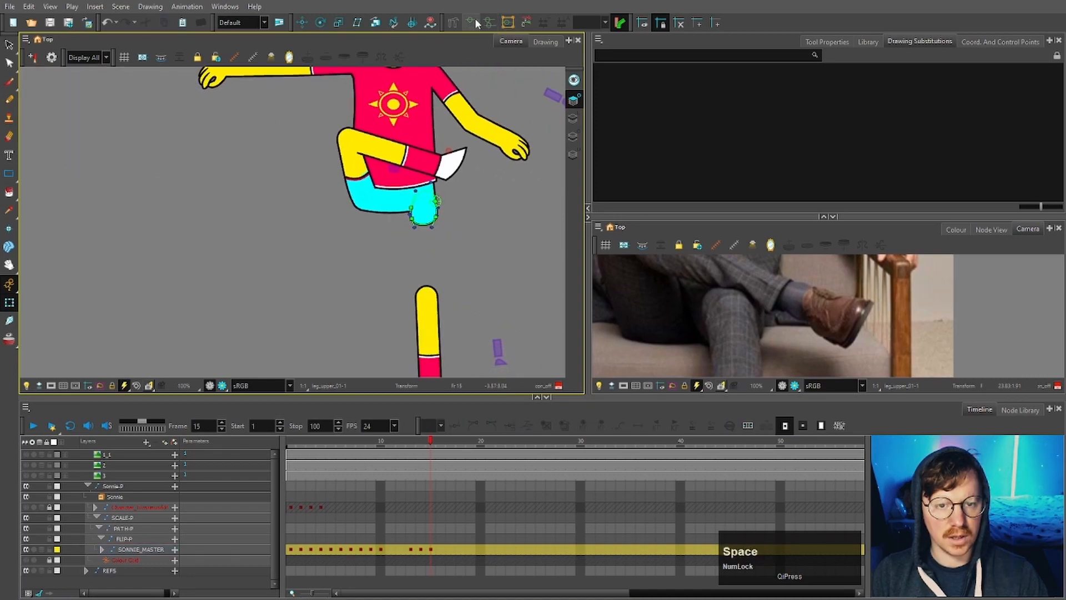
Show the standing leg's shorts deformer, raise the hem onto the shortened thigh and arch it upward around the knee
left_click(496, 192)
left_click(473, 21)
scroll(412, 192, "up", 2)
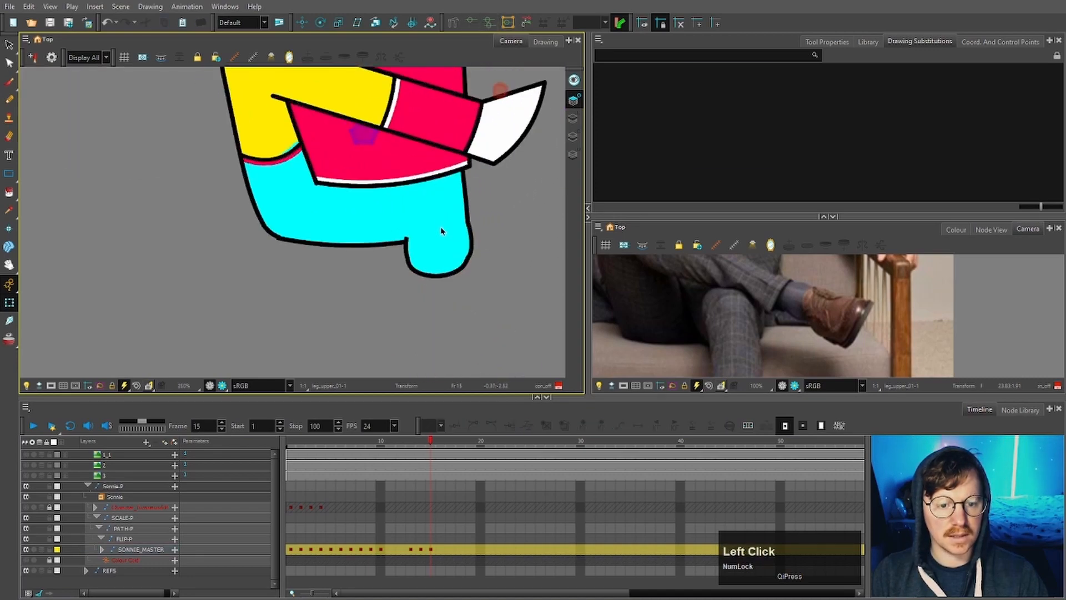
left_click(441, 227)
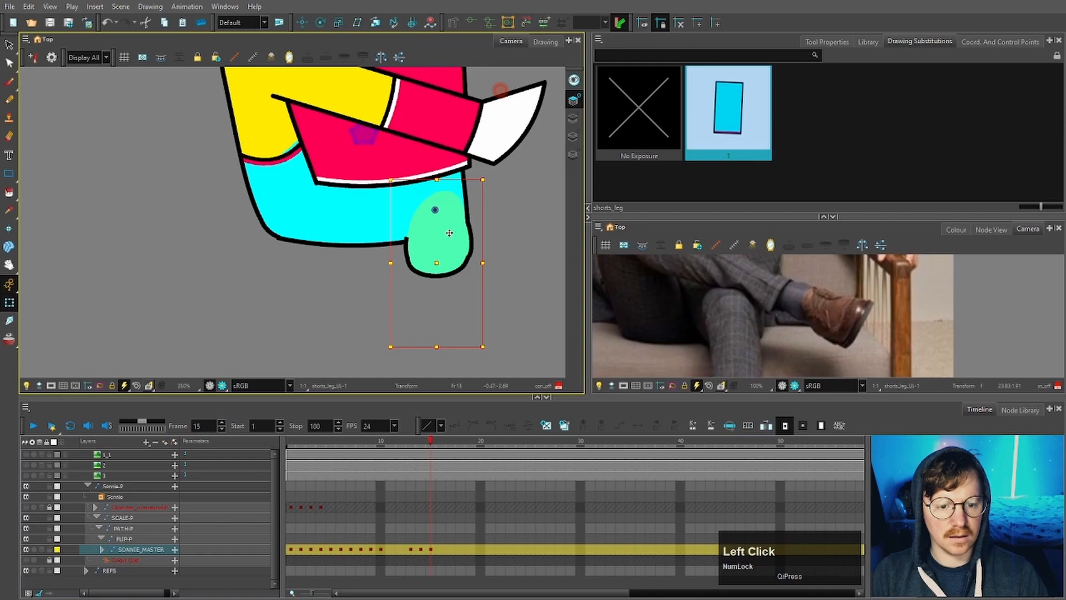
left_click(472, 22)
left_click(456, 259)
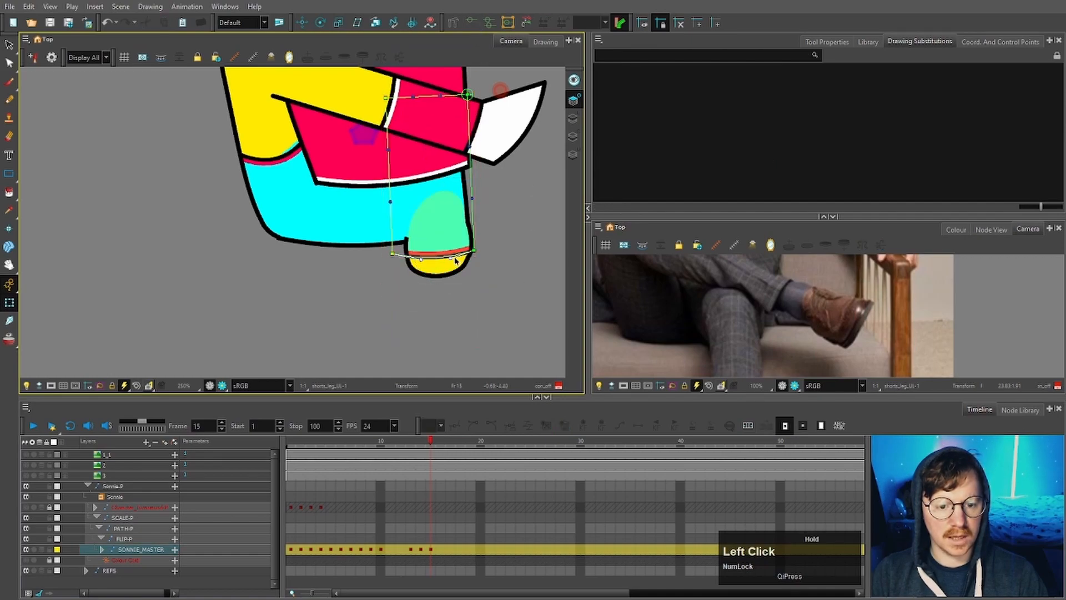
left_click_drag(456, 258, 301, 136)
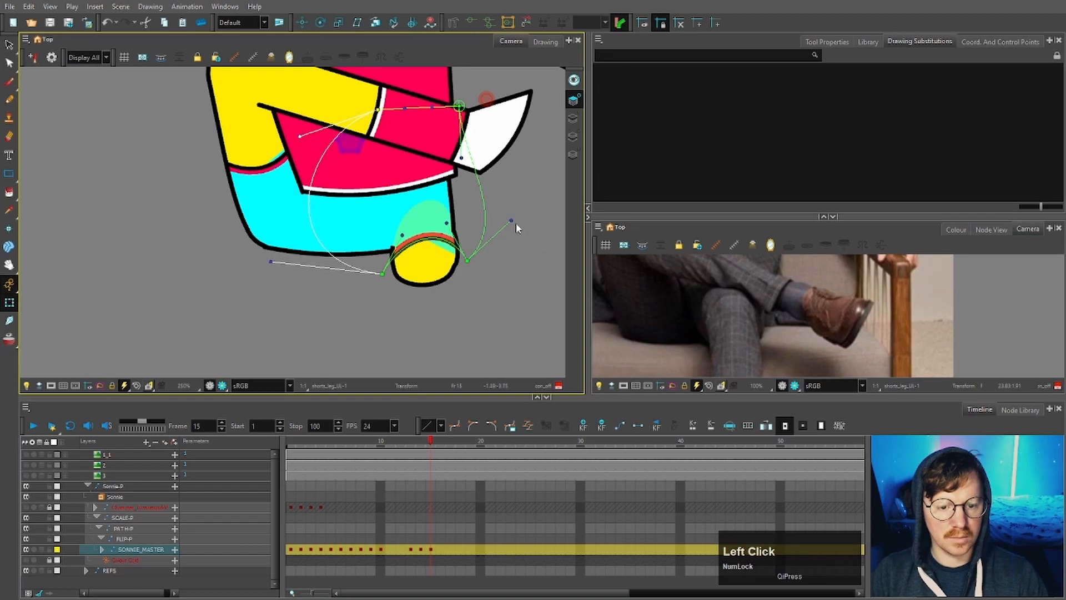
left_click_drag(513, 220, 542, 234)
left_click(449, 223)
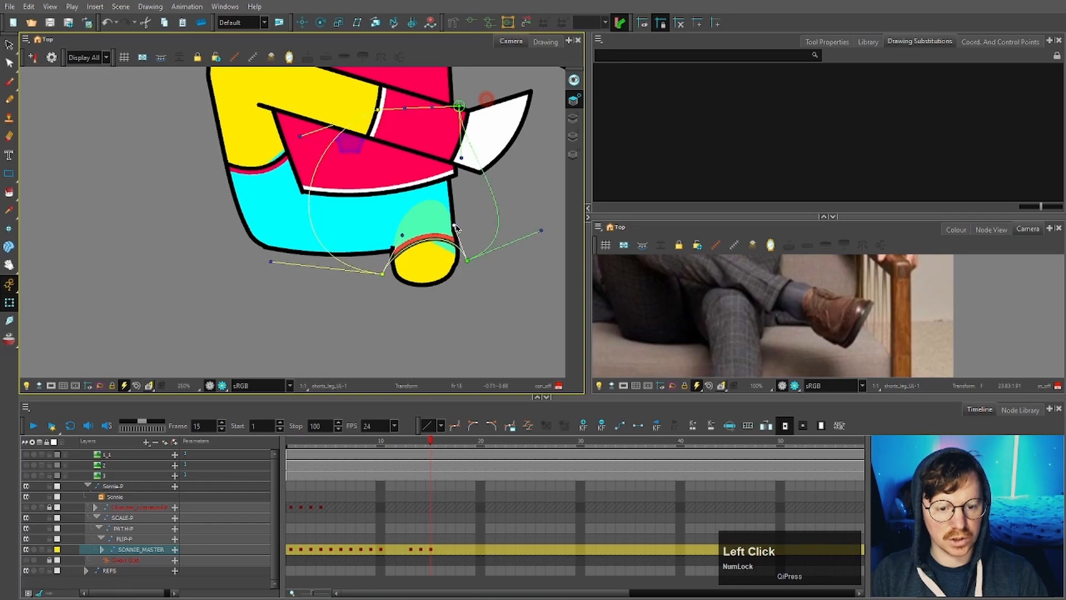
scroll(424, 237, "up", 2)
left_click(516, 334)
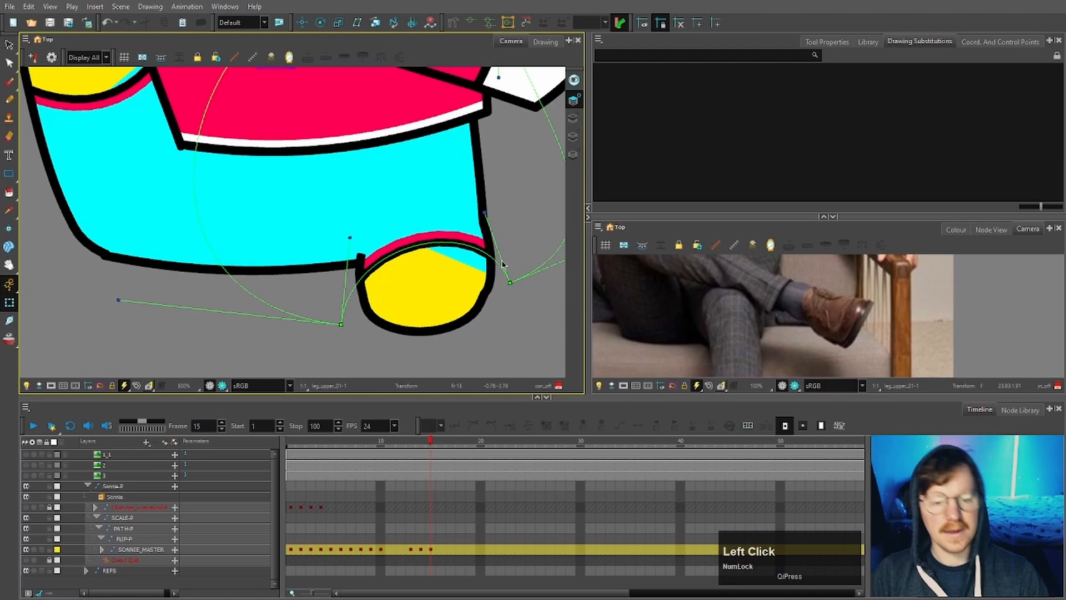
Examine how the standing leg's hem overlaps the thigh, in the rendered preview and with the shorts leg drawing hidden
scroll(502, 264, "down", 3)
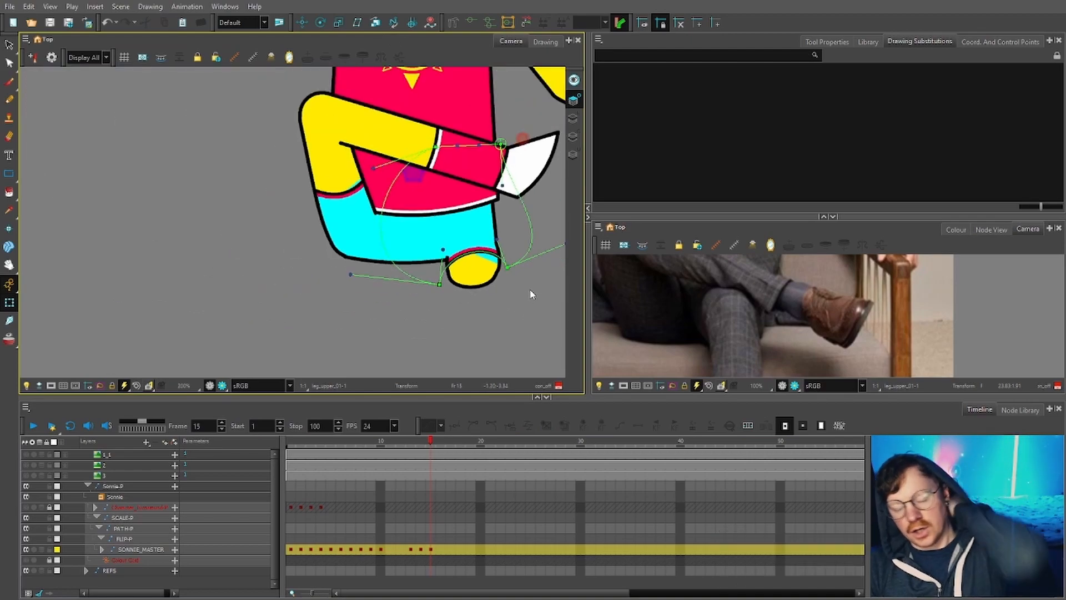
left_click(445, 517)
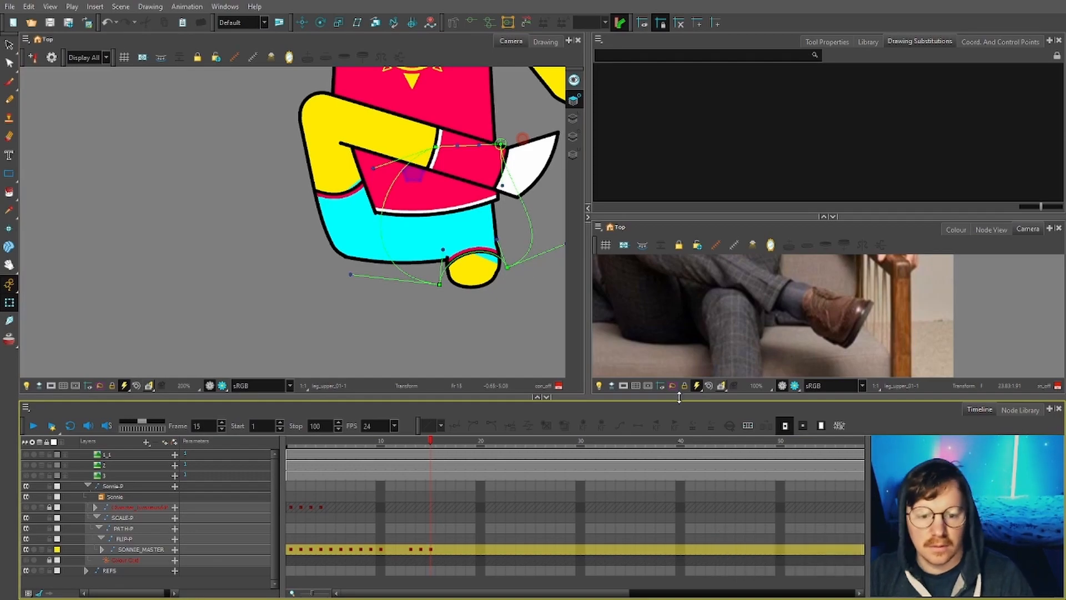
left_click(471, 276)
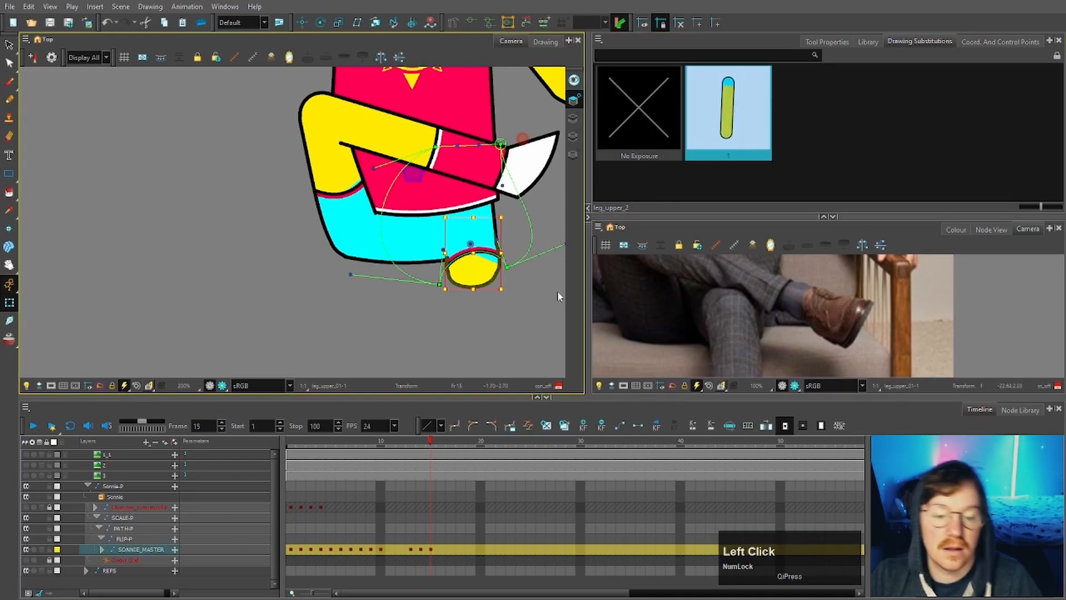
left_click(538, 301)
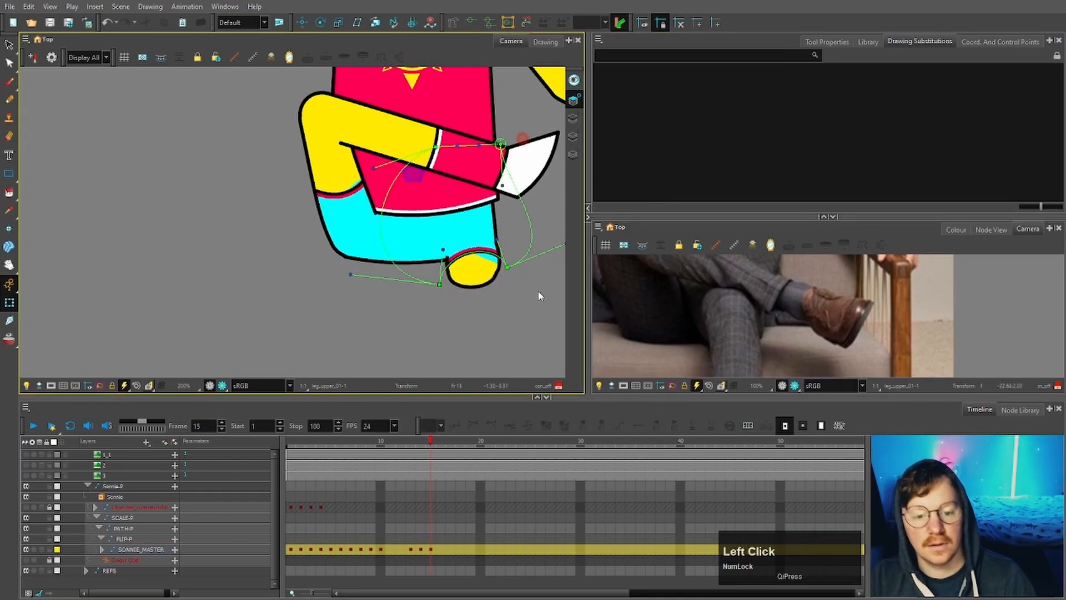
left_click(455, 252)
scroll(455, 251, "up", 2)
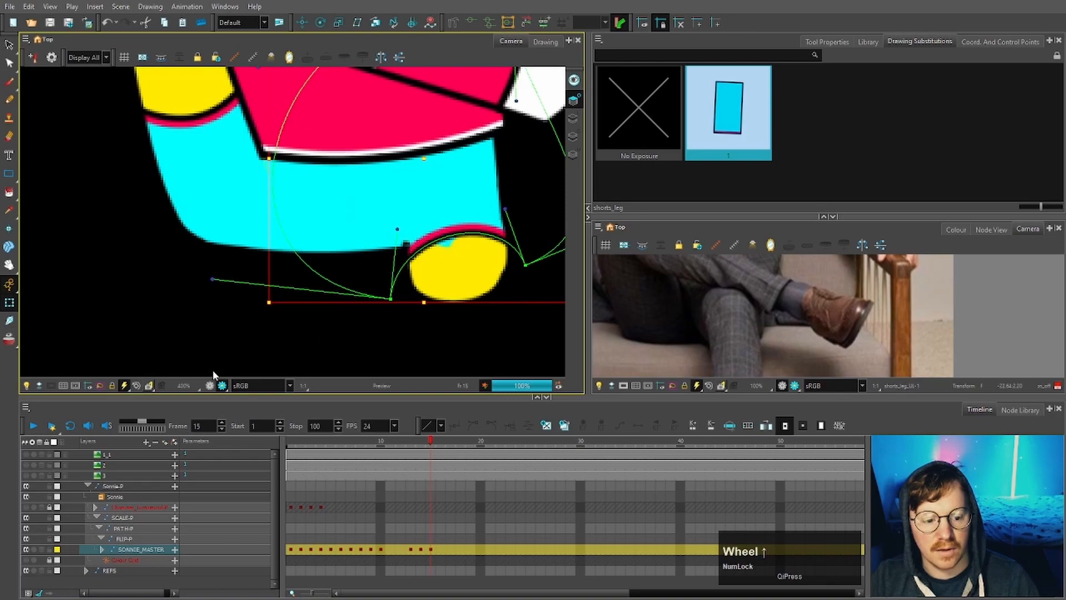
scroll(486, 239, "down", 2)
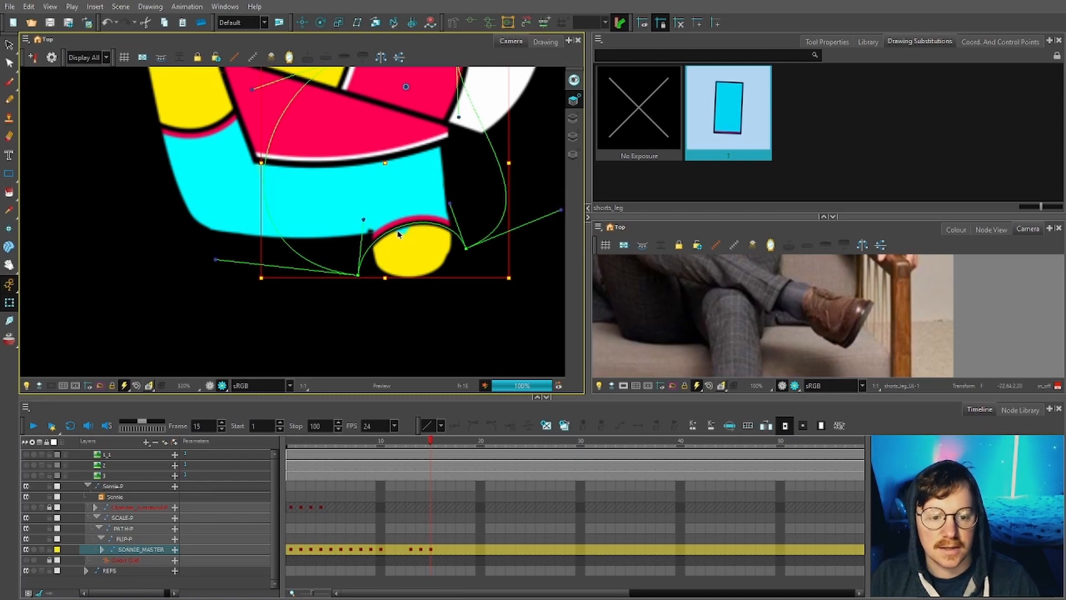
left_click(355, 334)
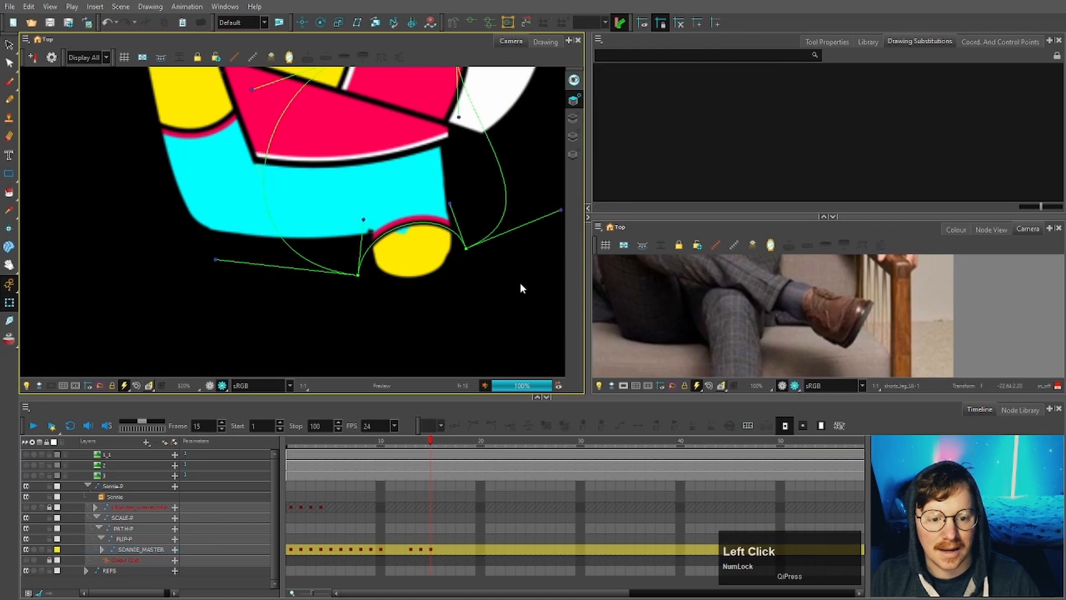
left_click(222, 386)
left_click(211, 384)
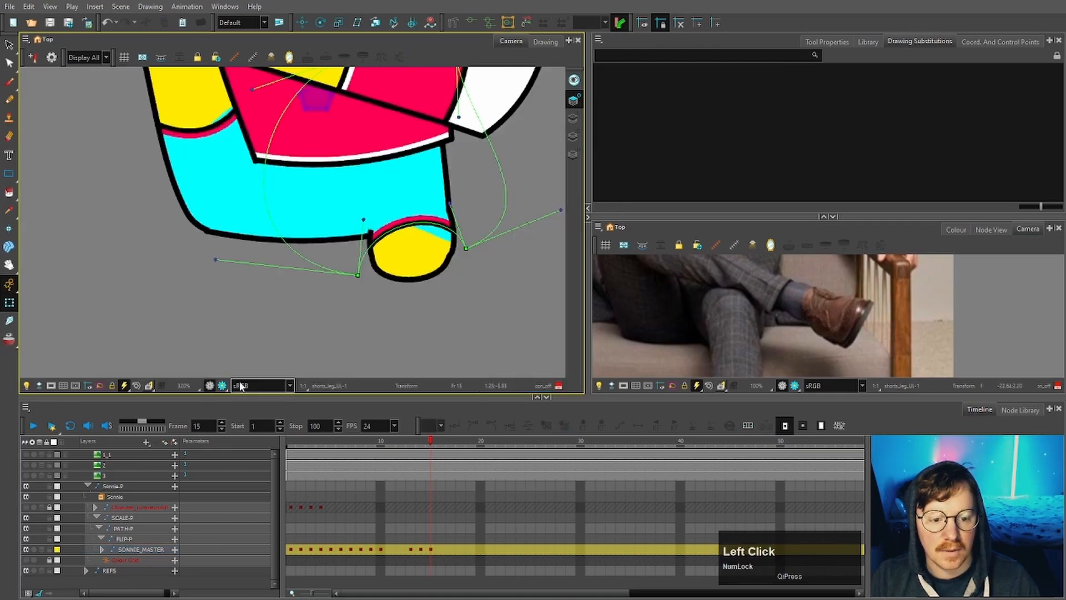
left_click(427, 212)
key("d")
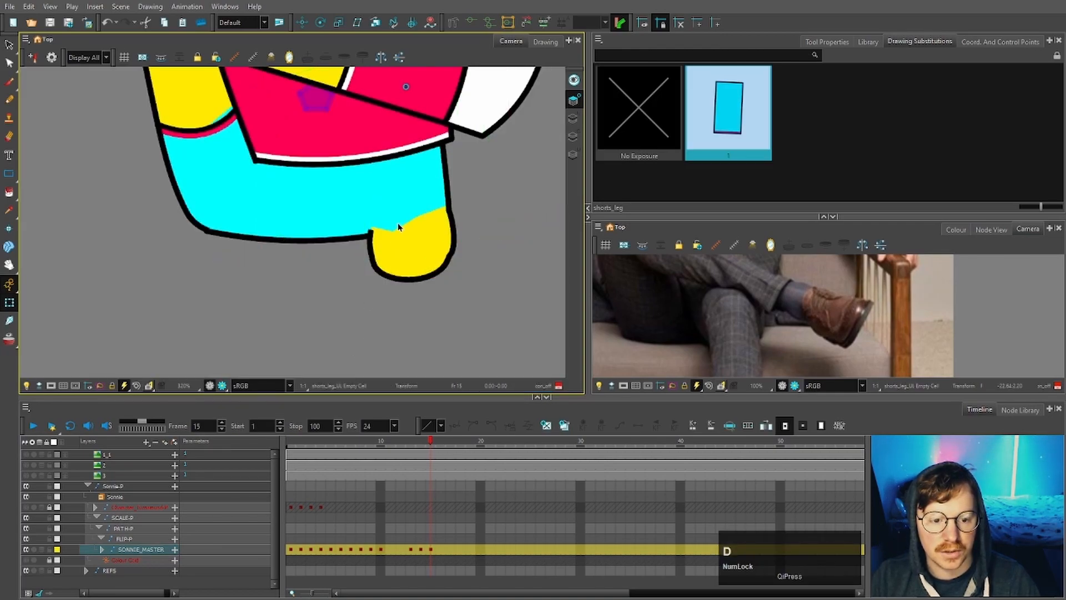
Duplicate the standing leg's upper drawing as drawing 2 and curve the blue-yellow boundary in its colour fill upward
left_click(411, 238)
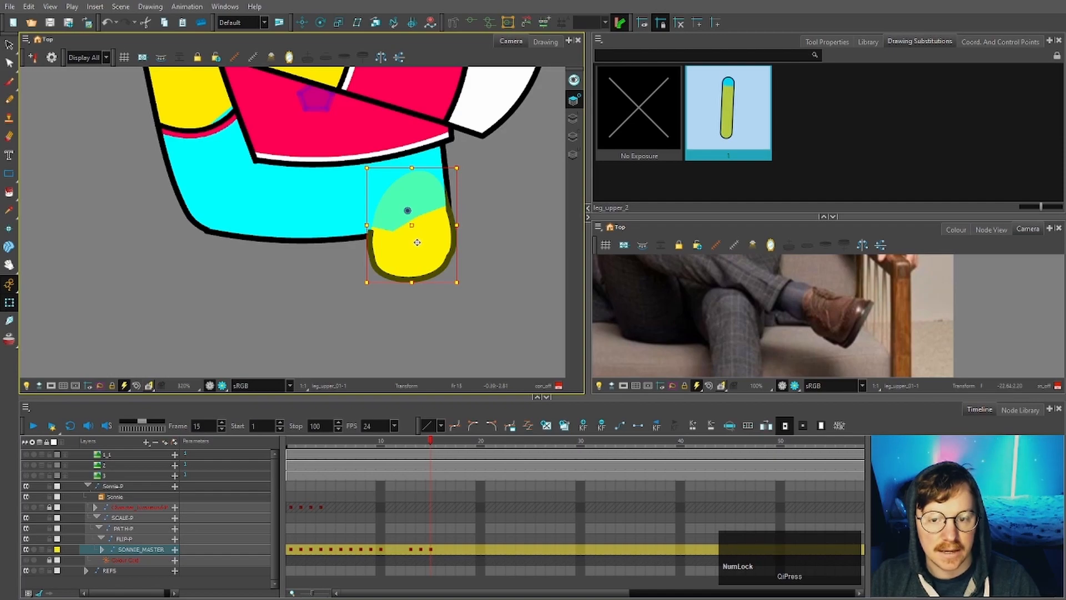
left_click(545, 42)
left_click(574, 137)
scroll(402, 258, "up", 3)
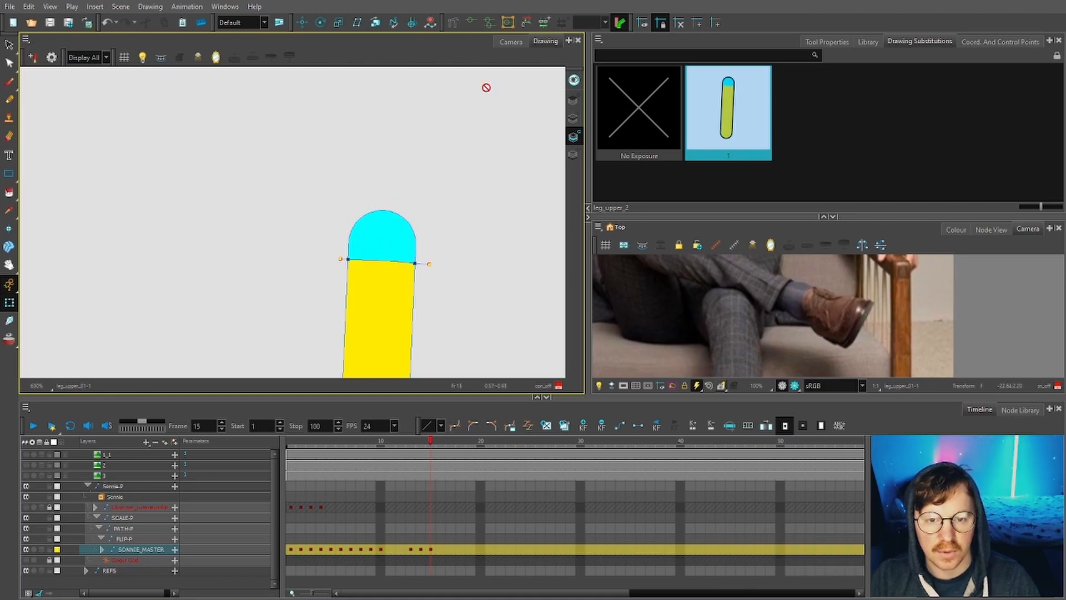
scroll(485, 159, "up", 3)
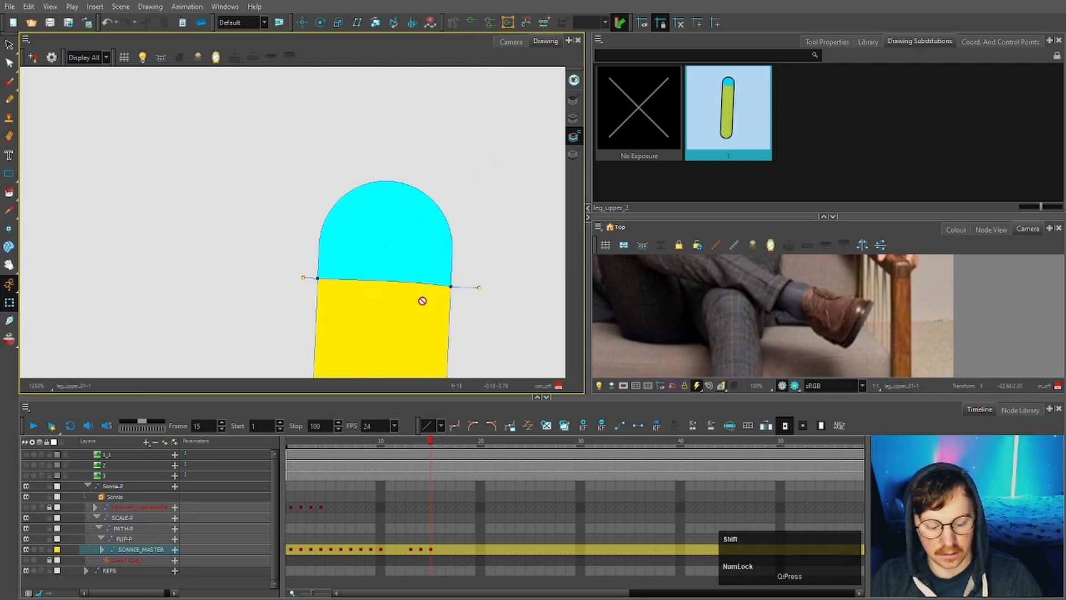
key("alt+shift+d")
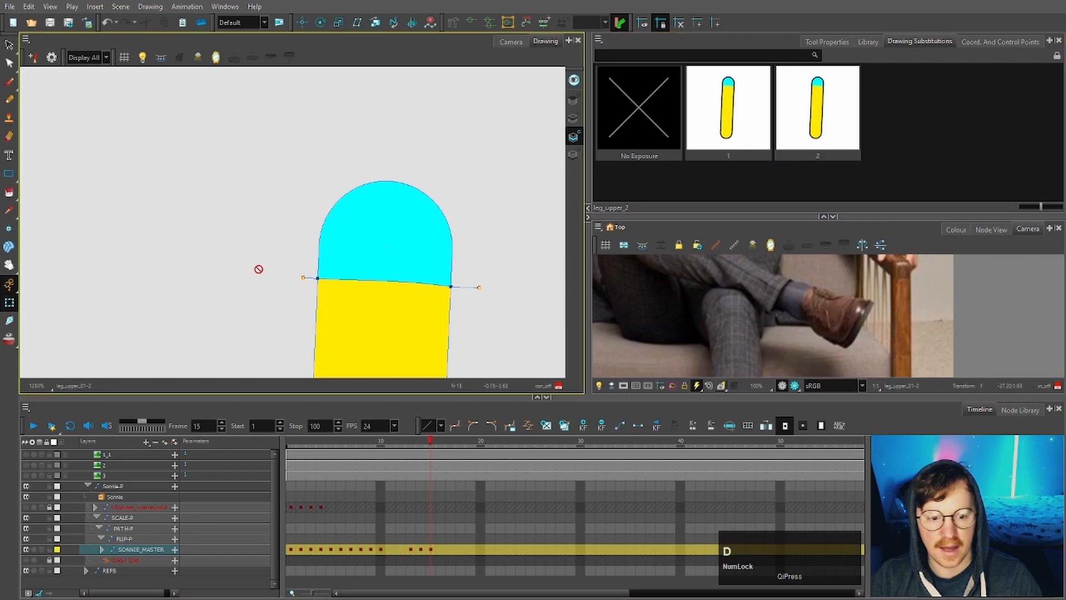
left_click(9, 63)
left_click_drag(382, 284, 408, 228)
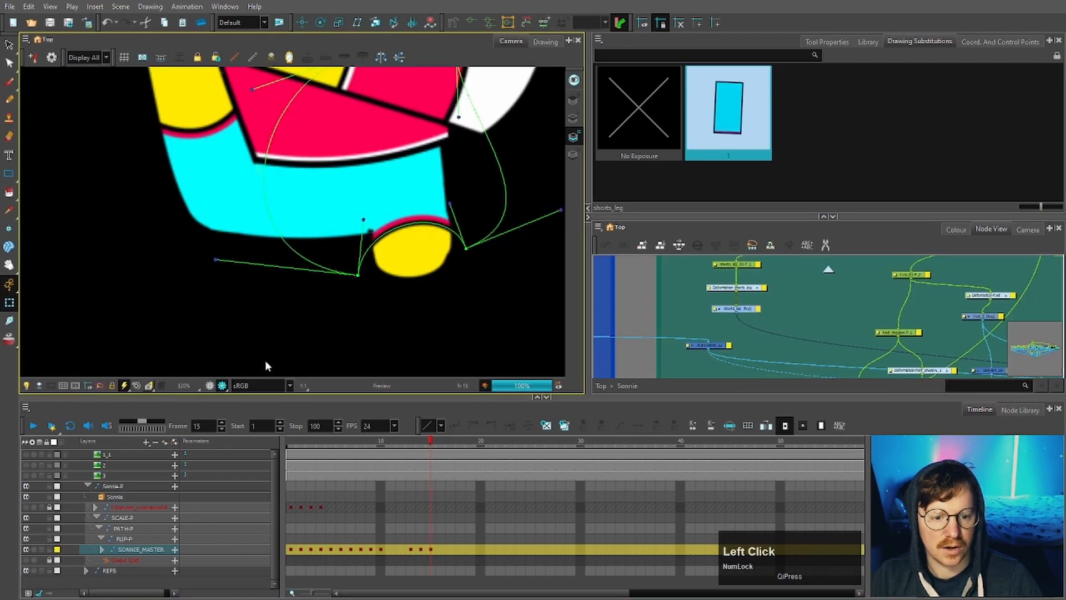
Raise the far lower leg onto the shortened thigh, rotate it to match the reference and narrow the thigh's lower edge to the shin
scroll(445, 284, "down", 5)
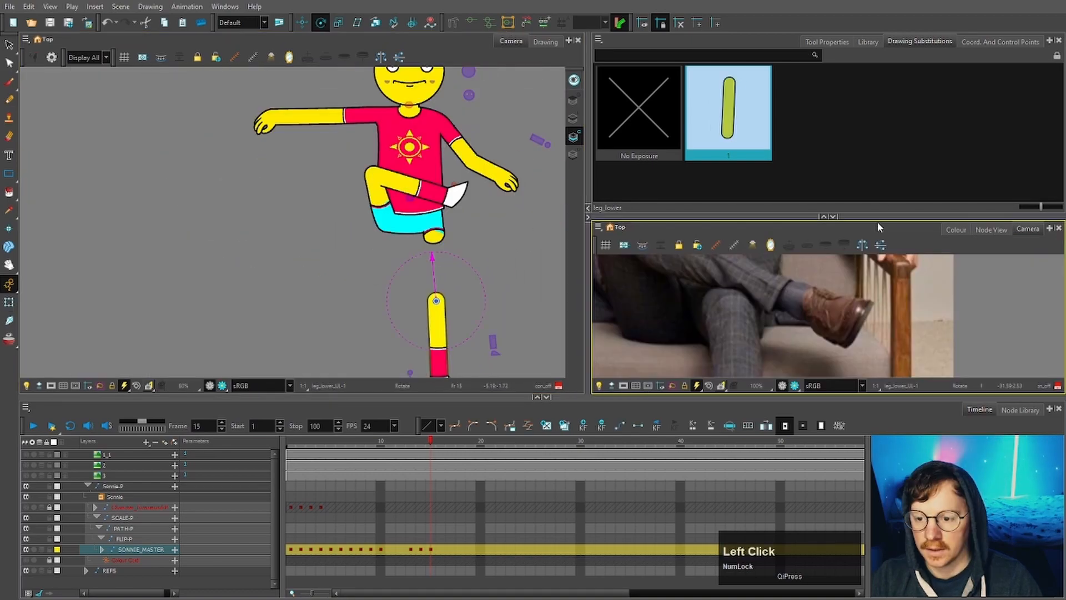
scroll(859, 297, "down", 5)
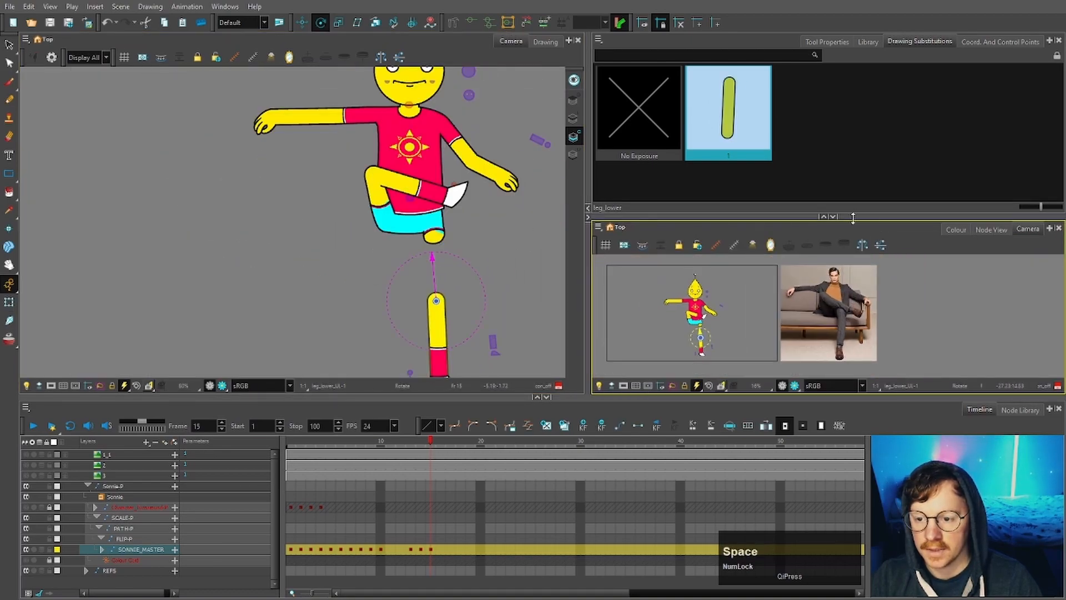
left_click_drag(858, 217, 856, 165)
scroll(882, 331, "up", 4)
key("space")
left_click_drag(896, 248, 834, 280)
key("space")
left_click(421, 371)
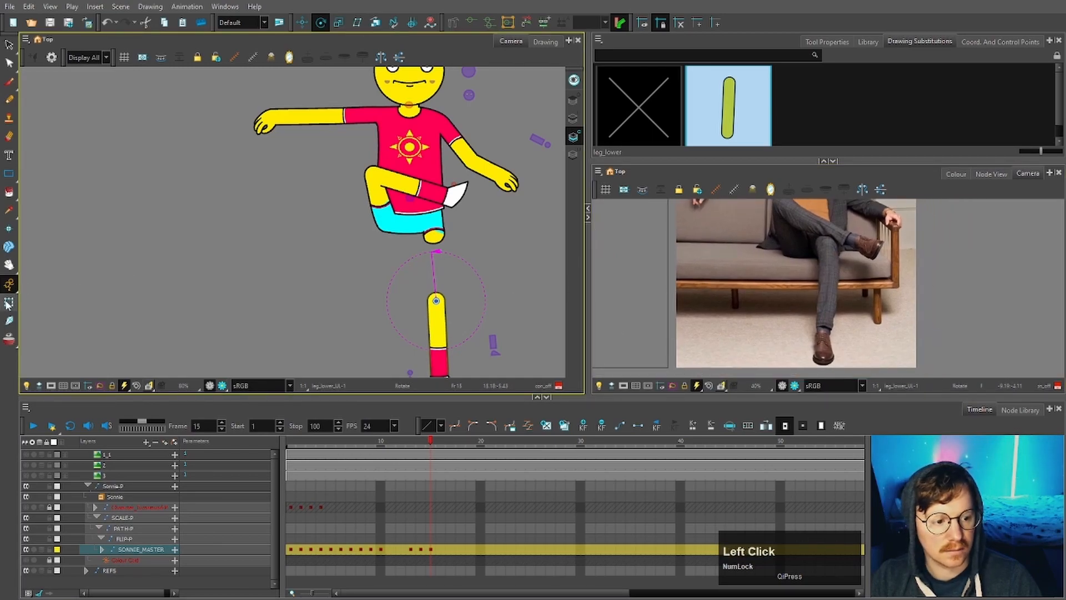
left_click(8, 303)
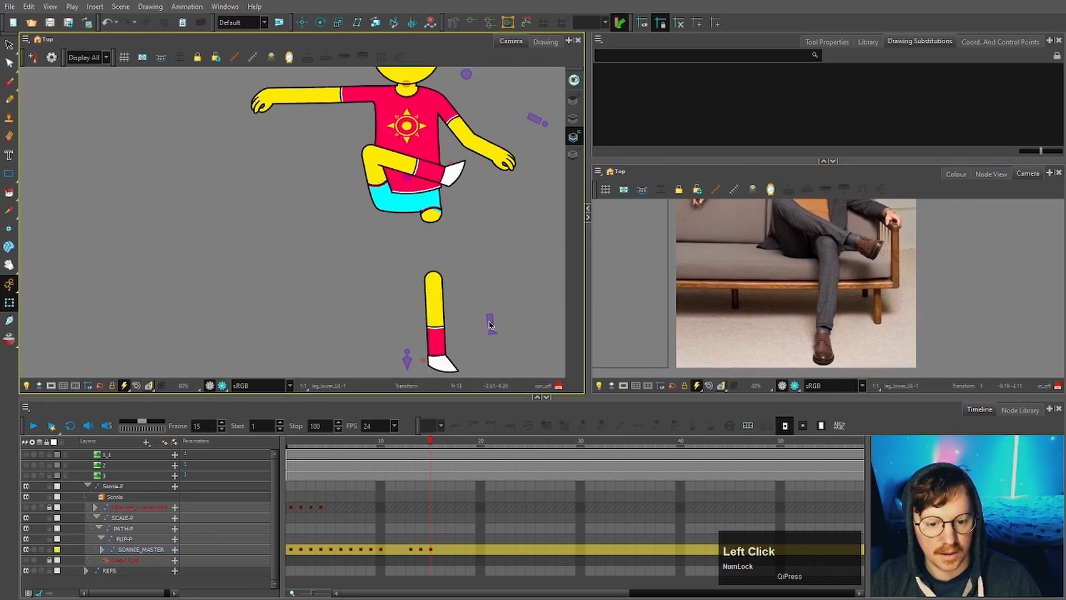
left_click_drag(489, 324, 490, 259)
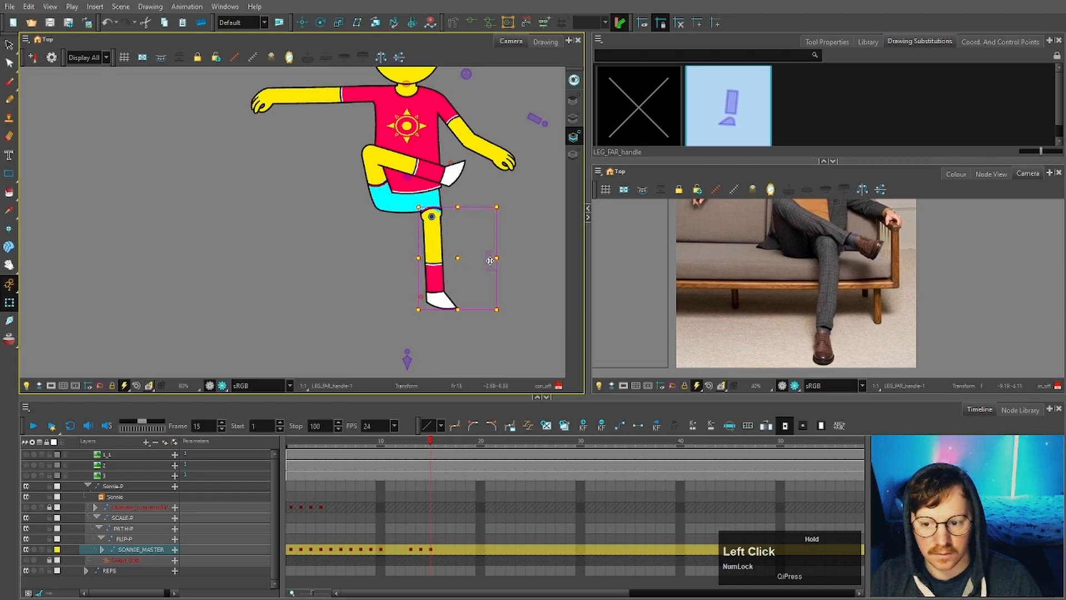
left_click_drag(497, 309, 480, 314)
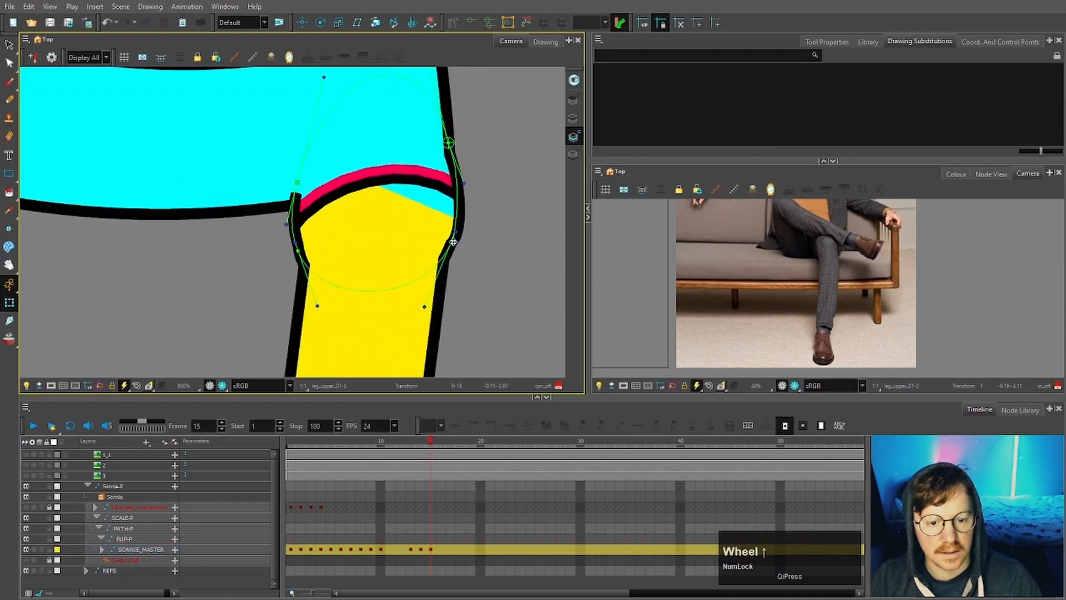
left_click_drag(452, 241, 436, 250)
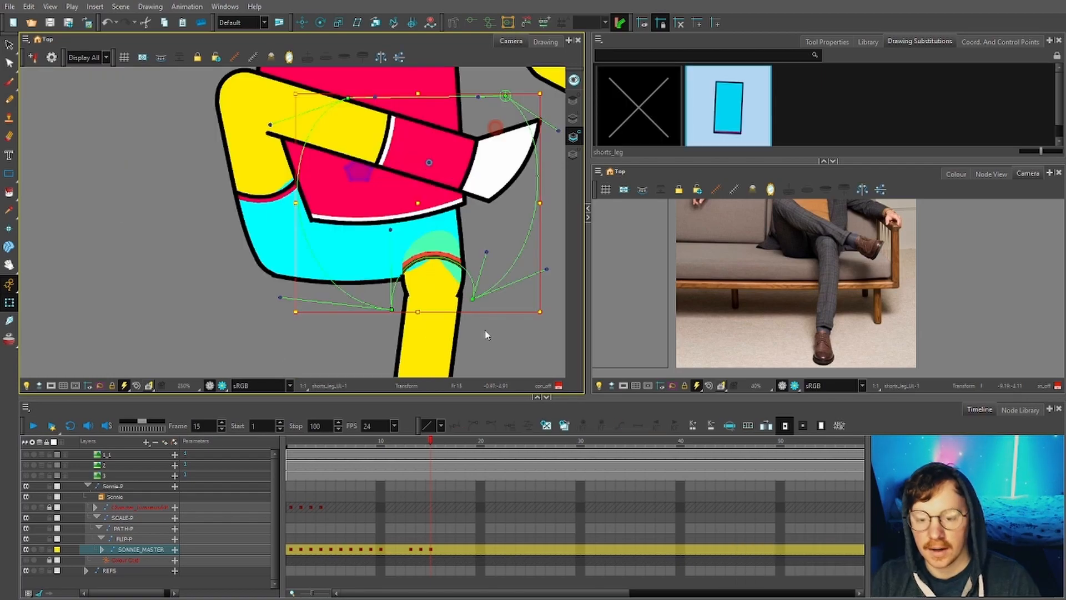
Duplicate the standing leg's shorts drawing as drawing 2 and create a new deformation chain for it
key("alt+shift+d")
key("ctrl+z")
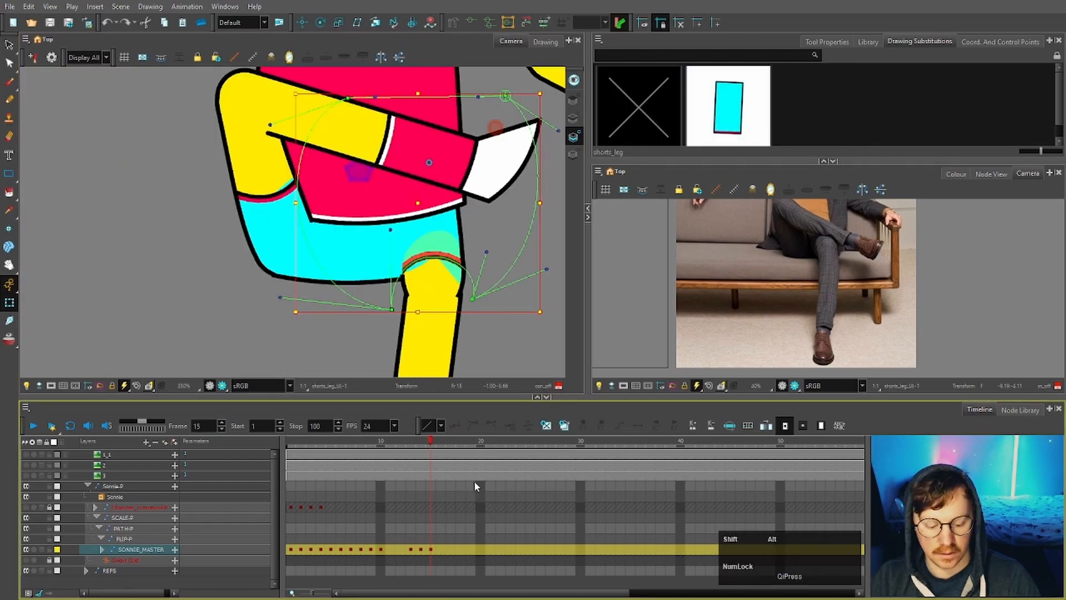
key("alt+shift+d")
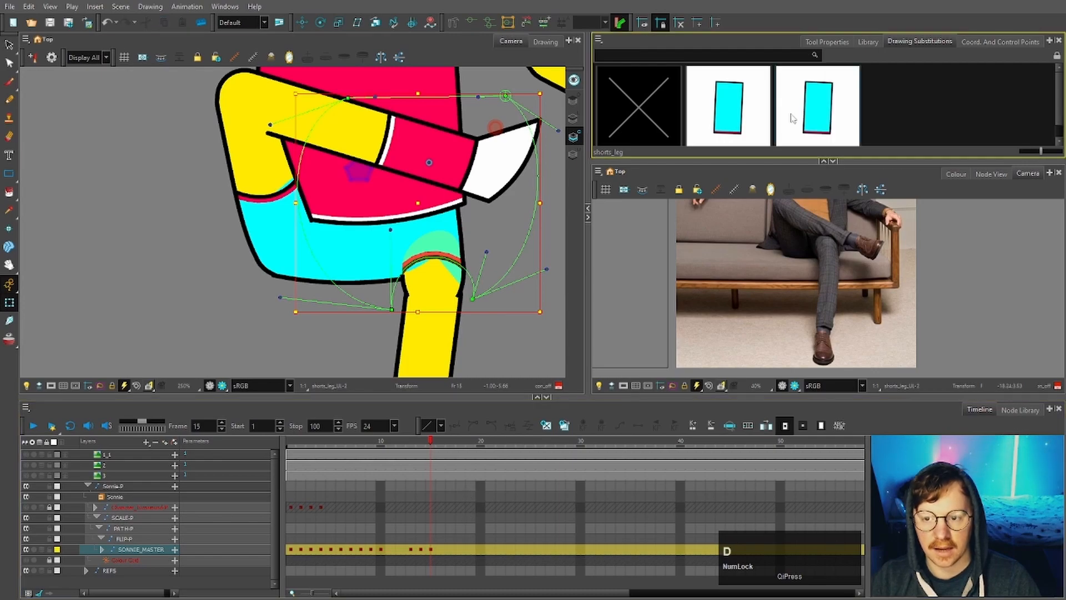
scroll(798, 114, "down", 1)
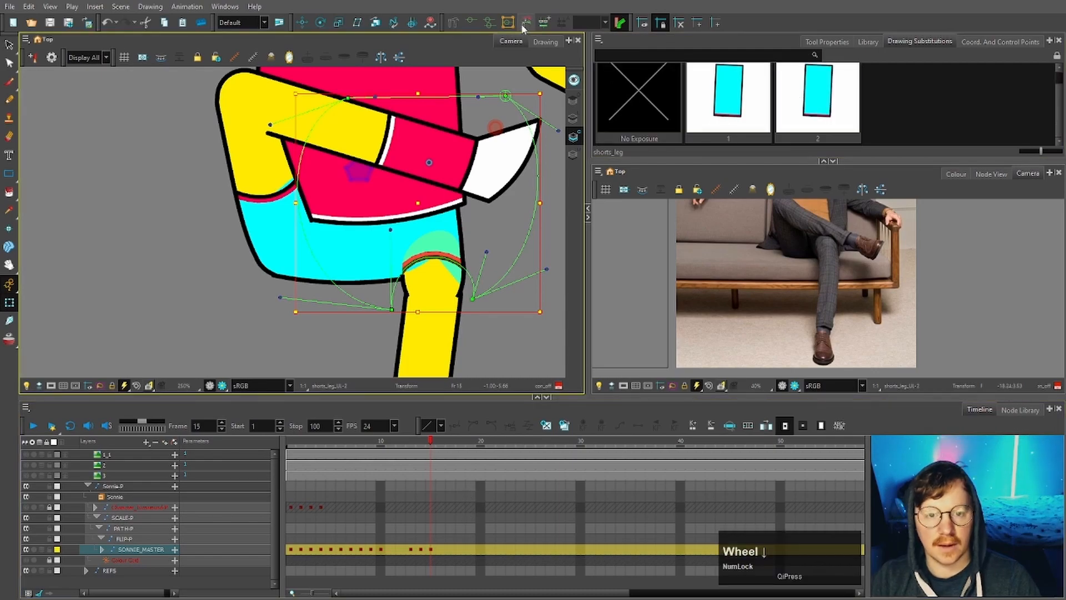
left_click(546, 25)
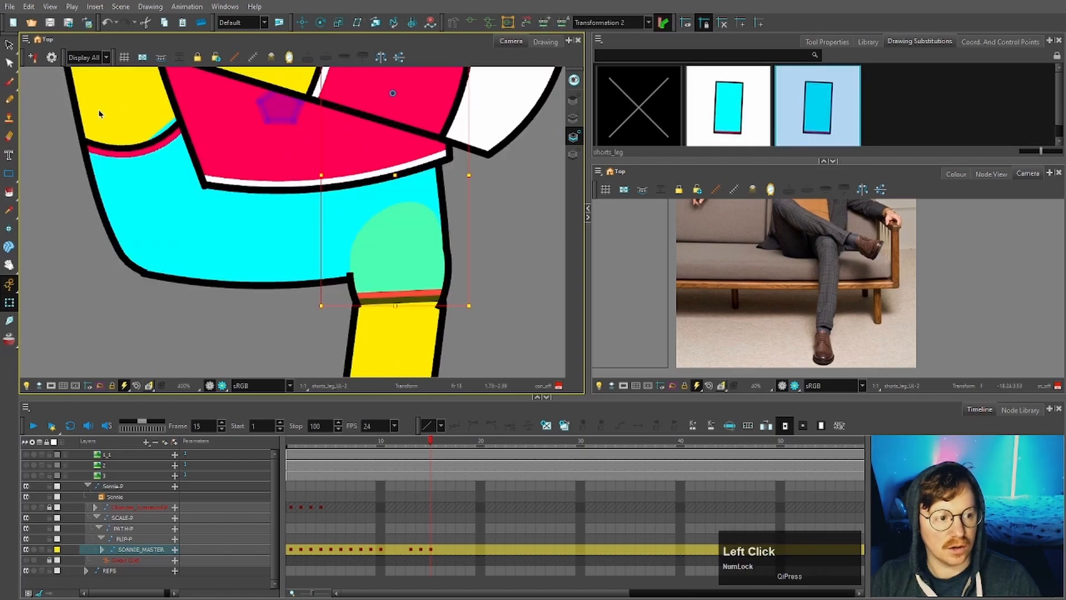
Reshape the hem of shorts leg drawing 2 into an arch over the knee with the Contour Editor
scroll(493, 274, "down", 2)
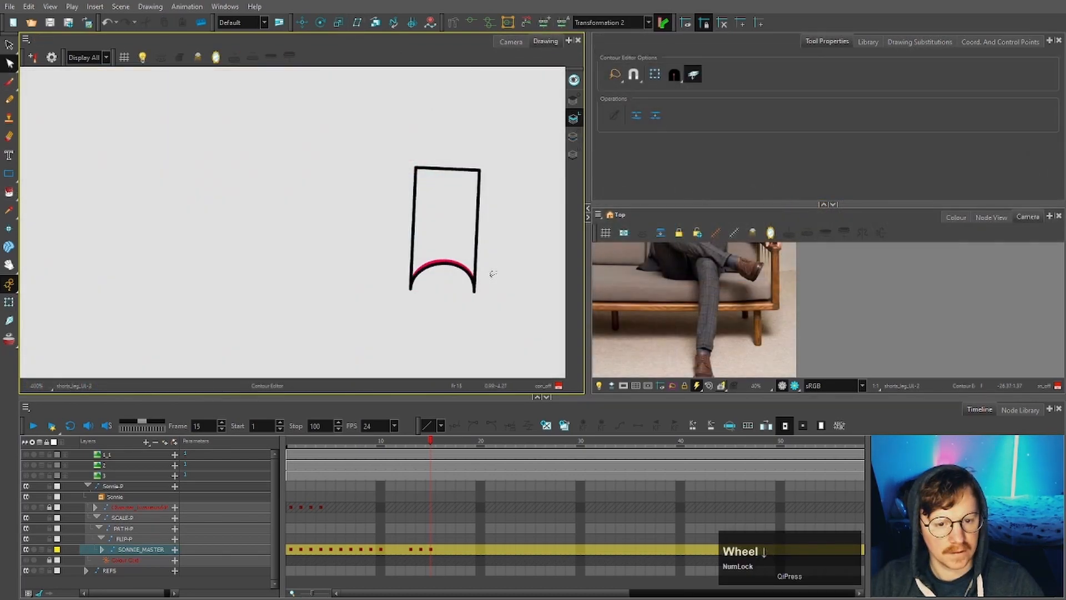
left_click(510, 42)
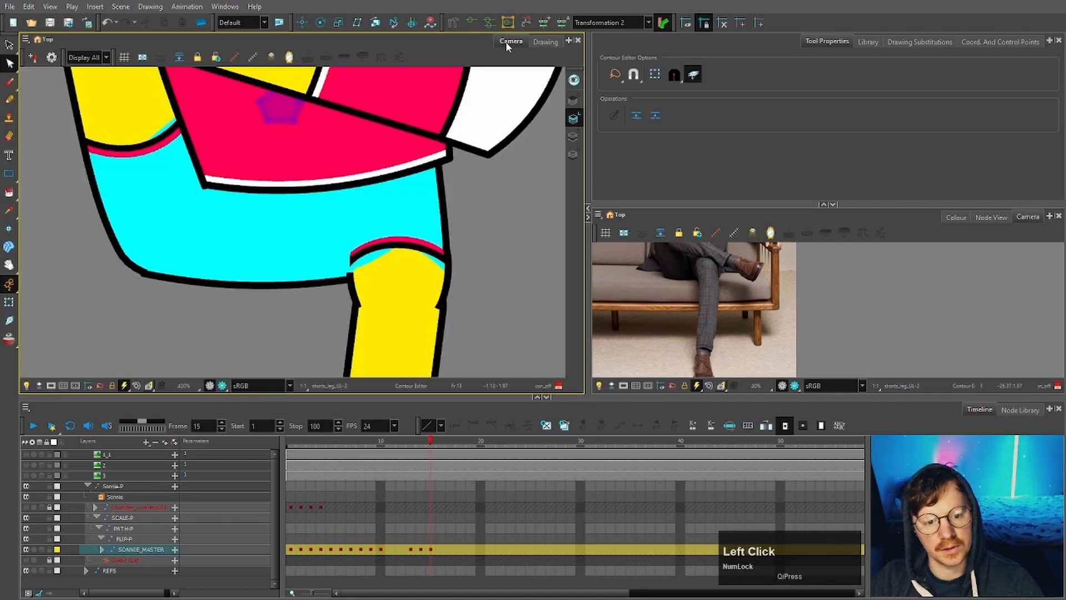
key("shift+t")
left_click_drag(452, 177, 447, 181)
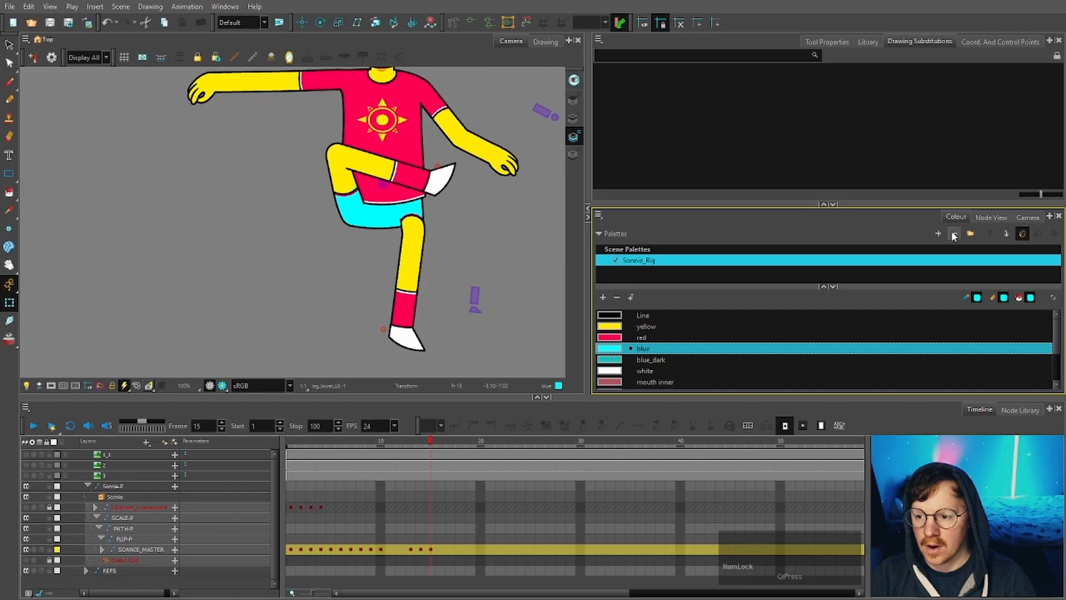
Compare the character's full pose, standing foot and crossed leg with the seated man in the reference photo
left_click(991, 217)
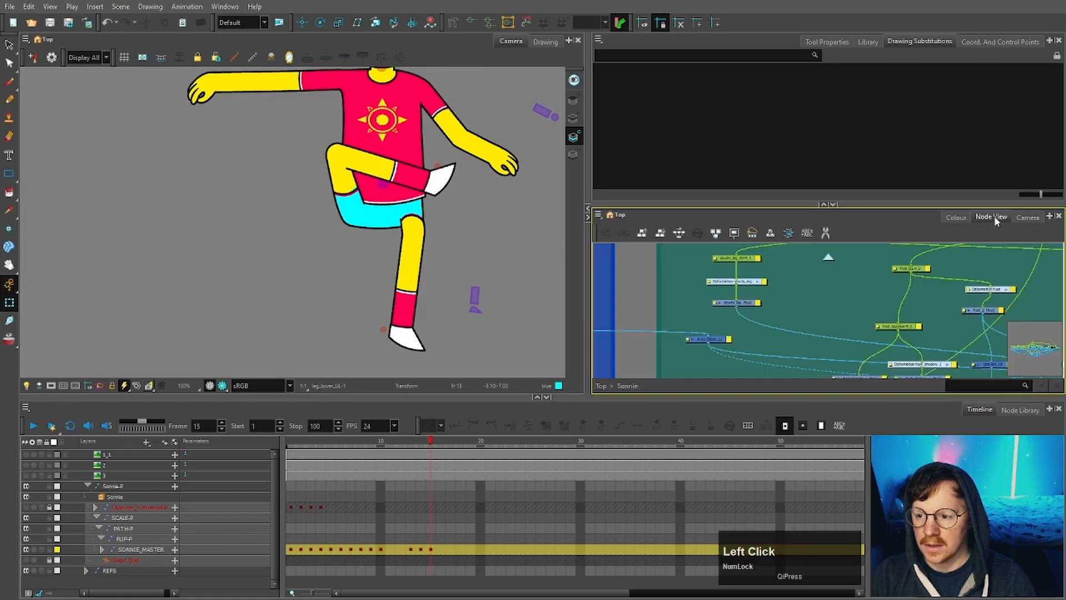
left_click(1027, 217)
scroll(772, 286, "down", 2)
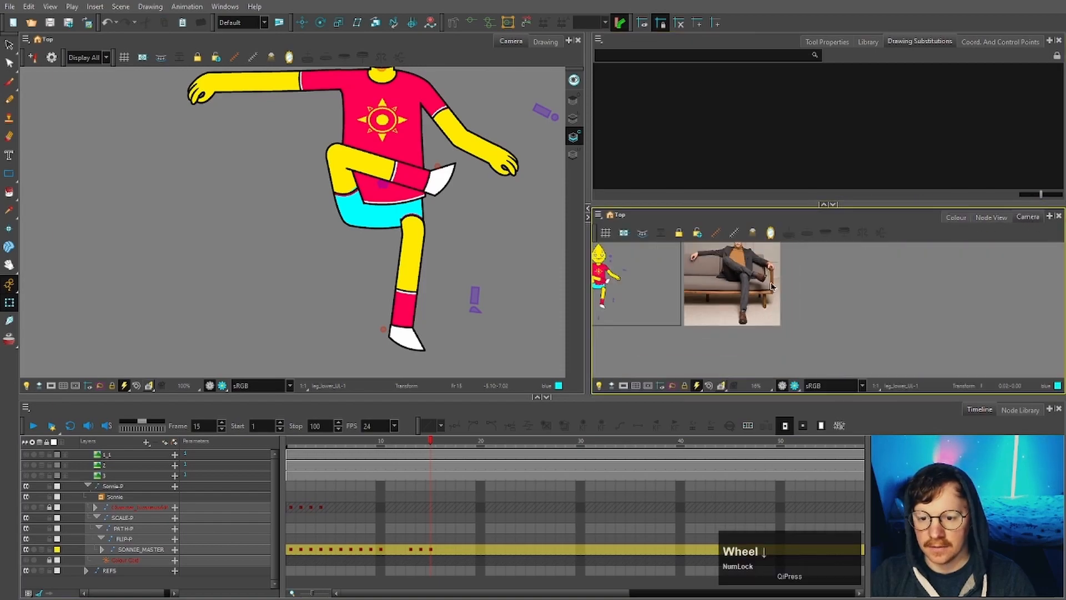
scroll(772, 286, "down", 3)
left_click(424, 359)
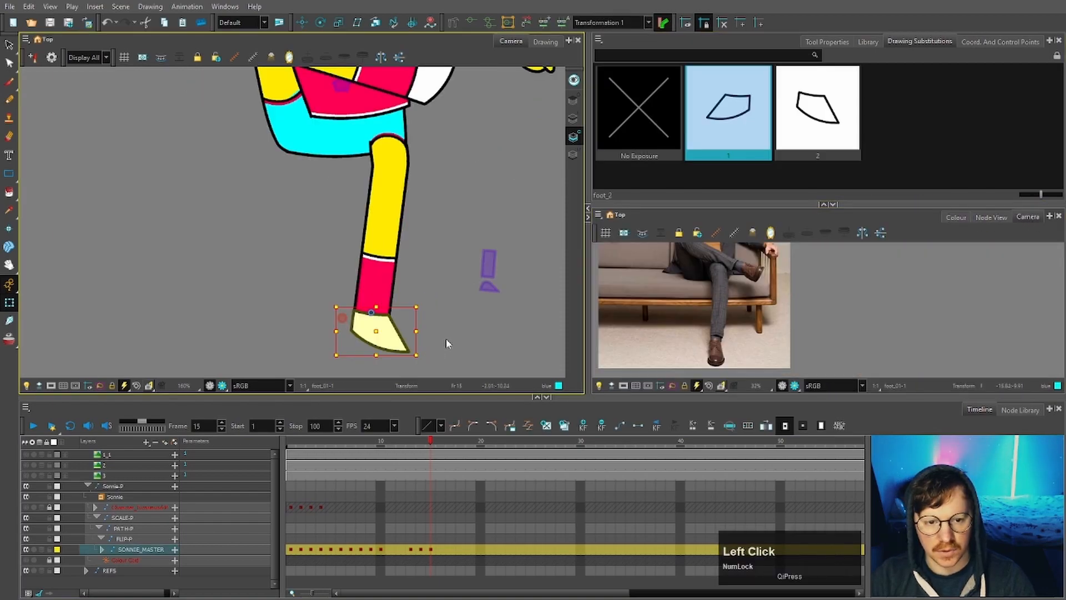
left_click(446, 340)
scroll(427, 259, "down", 4)
key("space")
left_click_drag(428, 214, 440, 268)
scroll(785, 296, "down", 3)
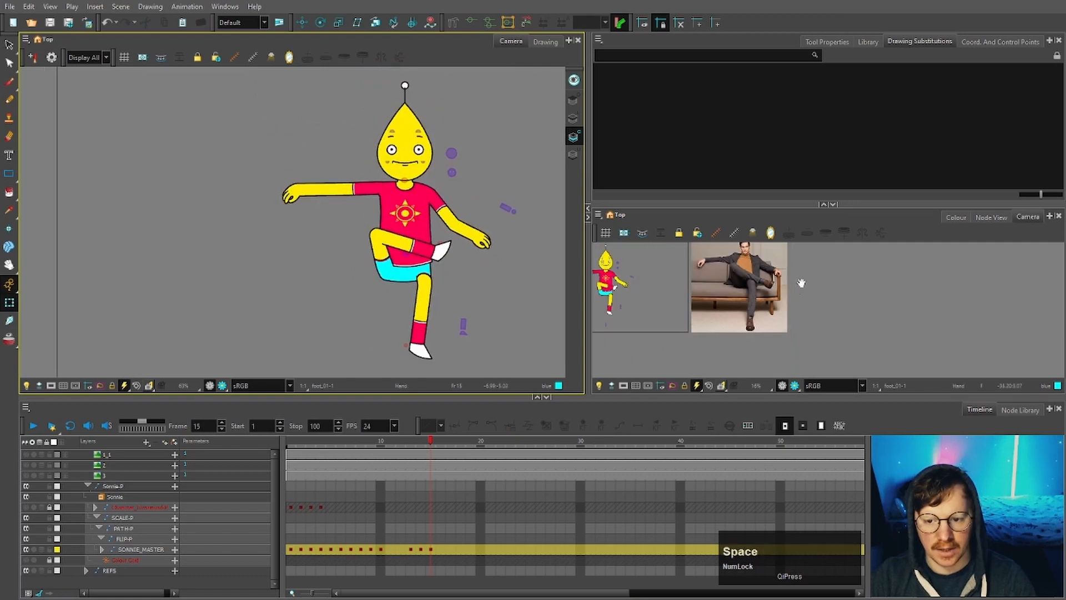
scroll(802, 284, "up", 5)
Rotate the crossed lower leg so its shin slopes down across the standing knee, following the seated man in the reference photo
left_click(410, 247)
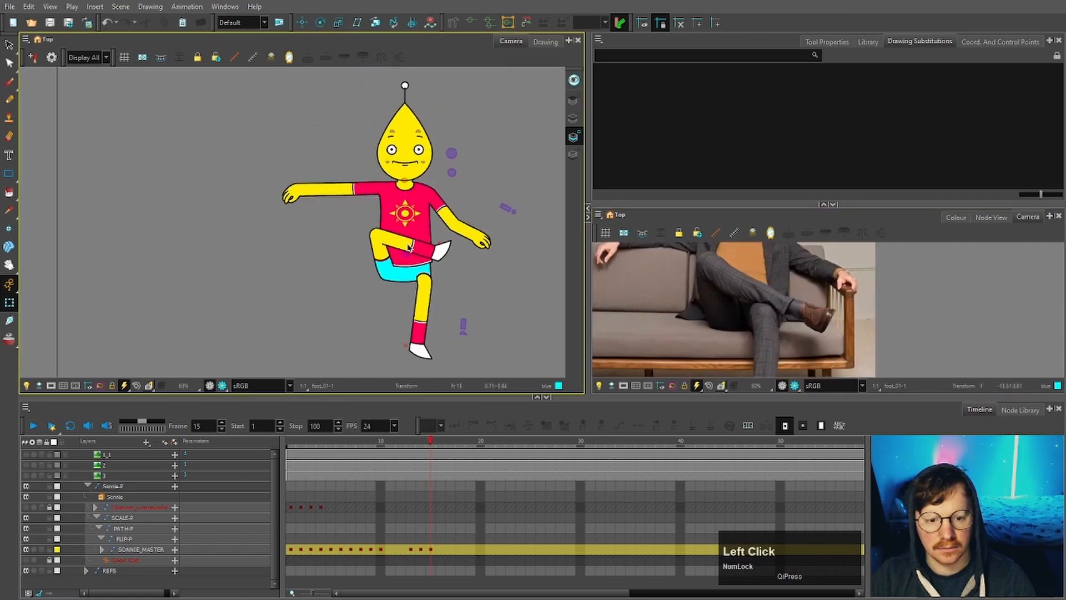
left_click_drag(455, 326, 453, 329)
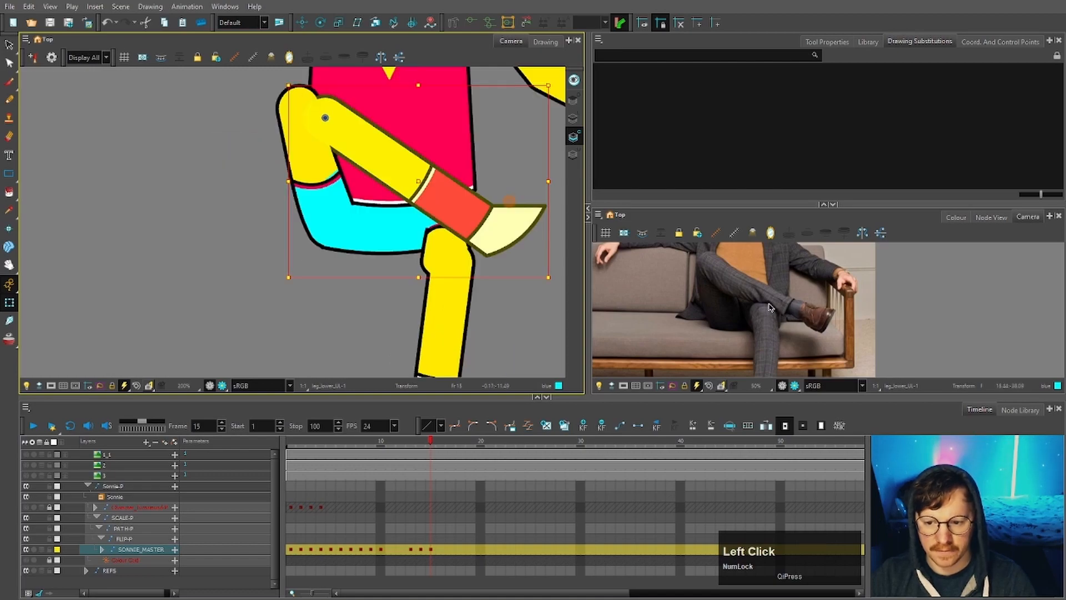
left_click(496, 195)
left_click_drag(441, 183, 450, 191)
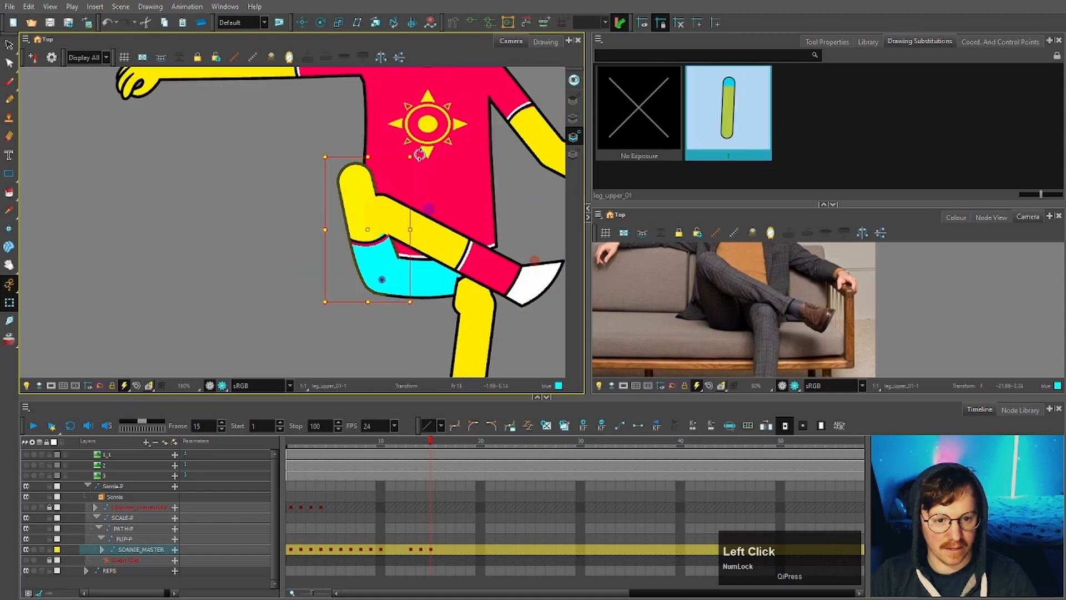
Rewire the far leg's hierarchy so the leg_upper_01-P peg drives both shorts leg and thigh without leg_upper_01-P-P, and check the other poses
mouse_move(420, 155)
left_mouse_down()
mouse_move(466, 171)
mouse_move(383, 160)
left_mouse_up()
key("ctrl+z")
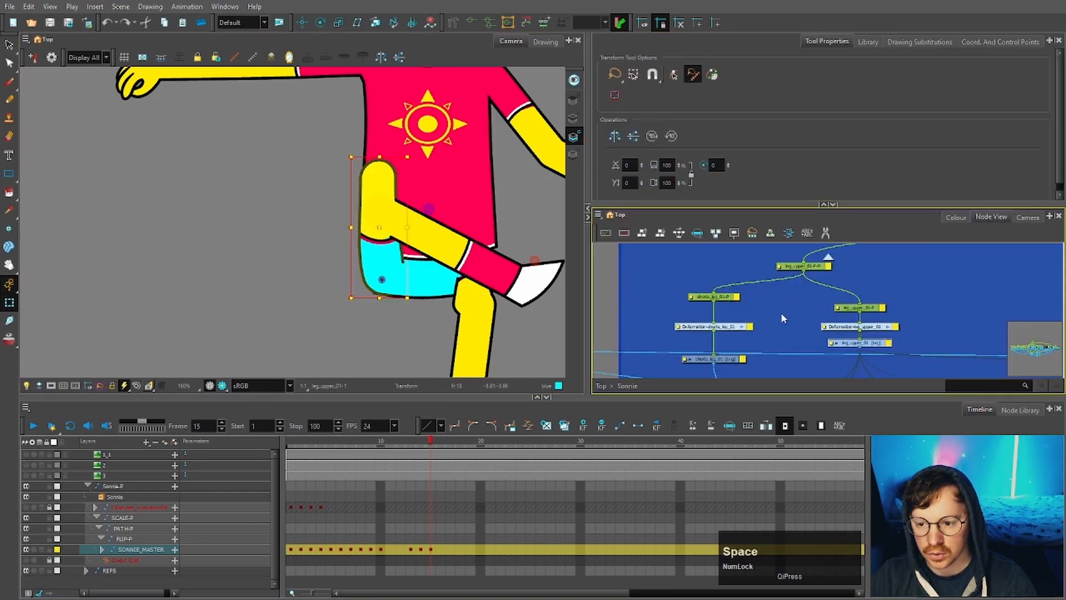
mouse_move(783, 312)
left_mouse_down()
mouse_move(775, 330)
mouse_move(767, 319)
left_mouse_up()
left_click_drag(863, 315, 861, 292)
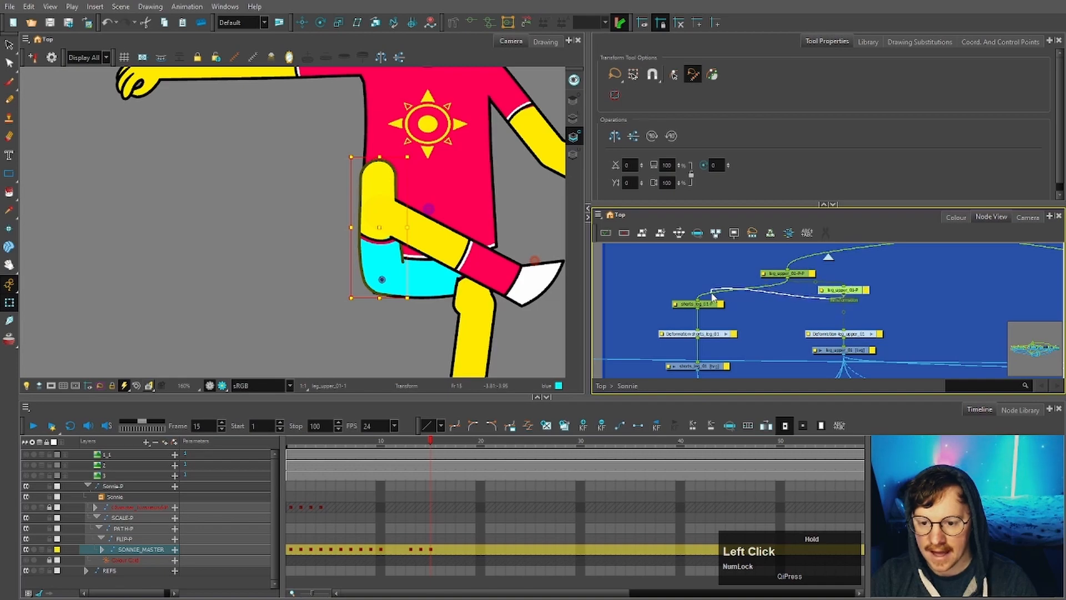
left_click(304, 447)
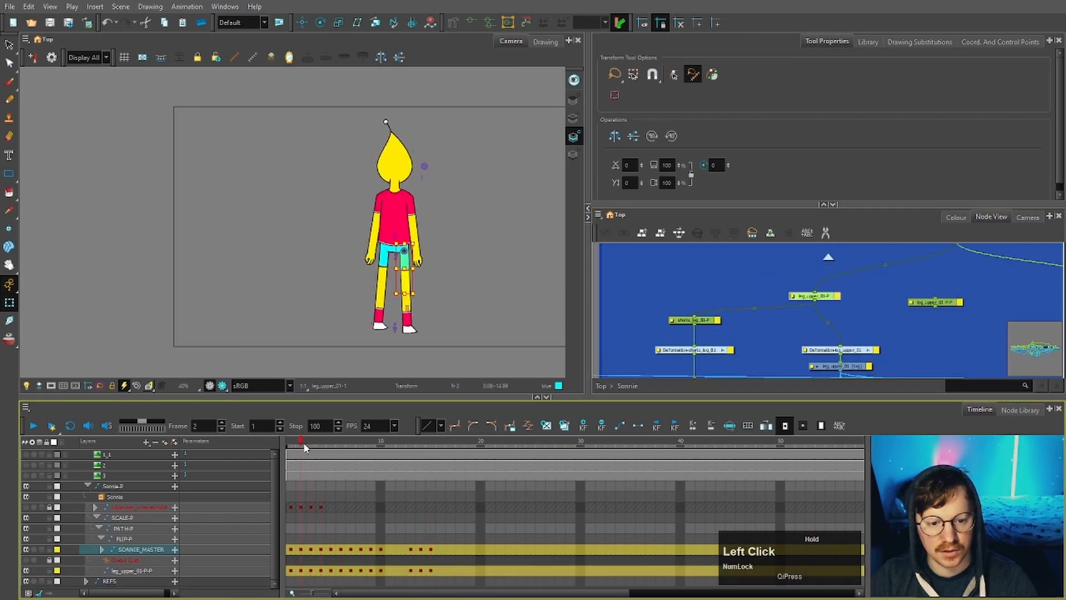
left_click_drag(304, 447, 432, 463)
Rotate the crossed leg's thigh to lean outward with its shorts and bend its deformation curve towards the reference
scroll(395, 231, "up", 2)
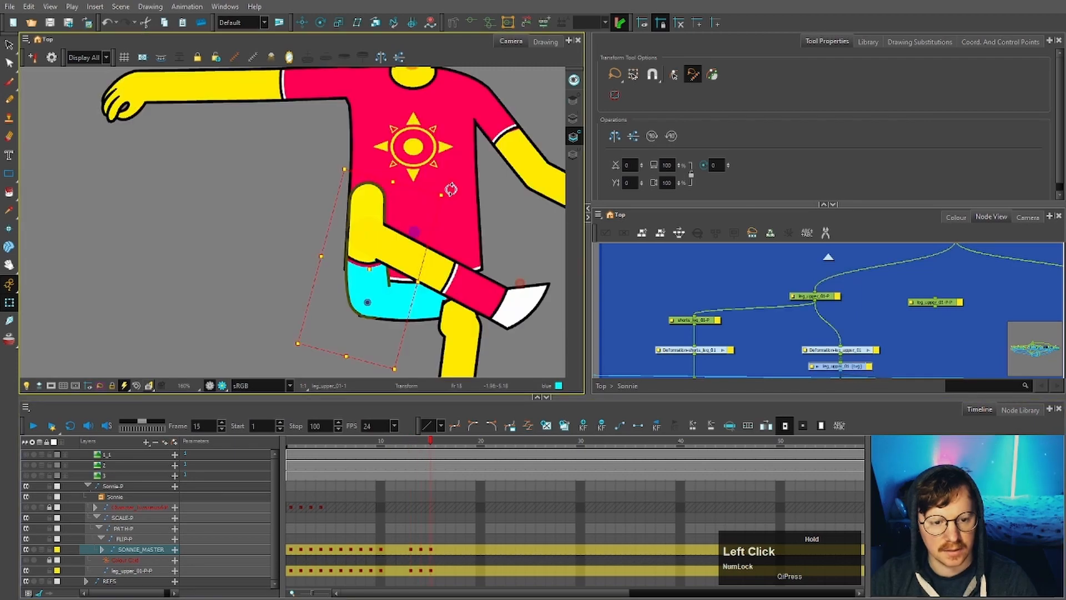
left_click(505, 279)
scroll(504, 279, "up", 2)
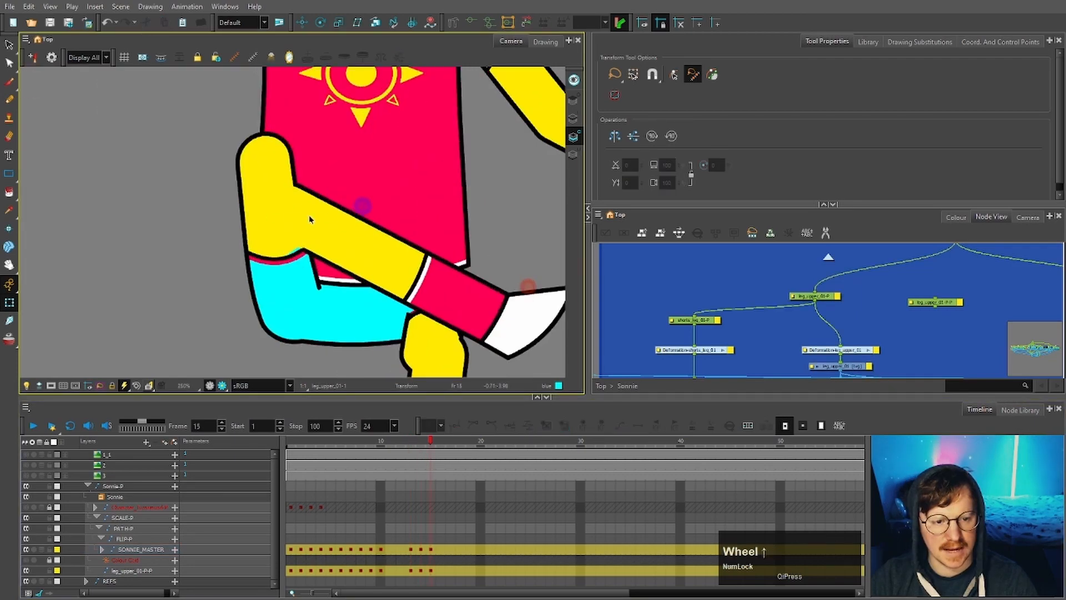
left_click(276, 172)
left_click_drag(308, 165, 310, 212)
left_click(257, 261)
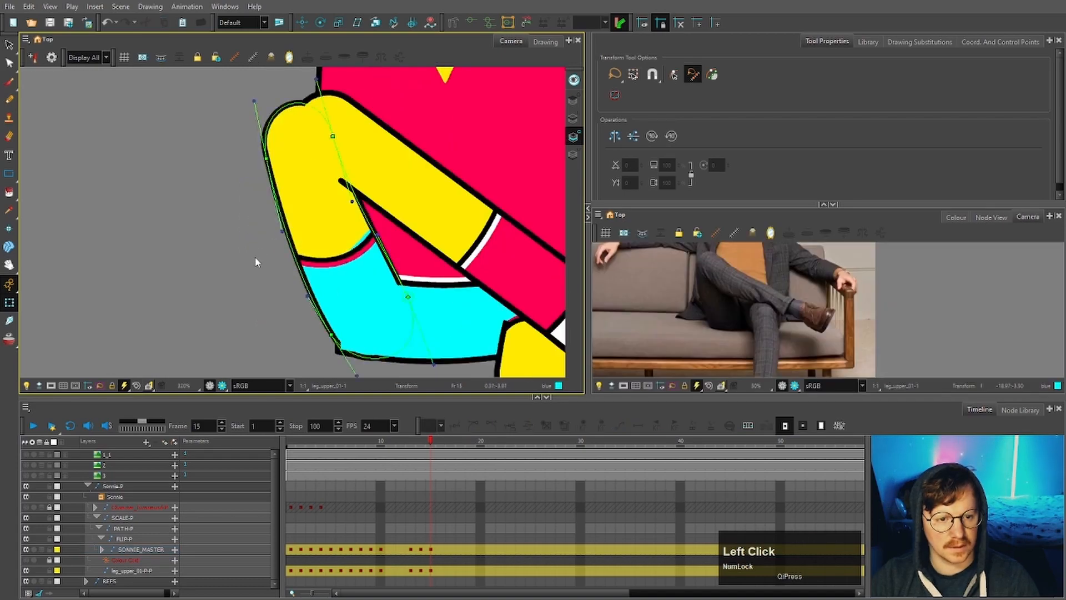
Select the whole crossed lower leg with its sock and foot and shift it slightly to fit the raised knee
scroll(283, 229, "down", 3)
scroll(305, 214, "up", 2)
left_click(332, 235)
key("v")
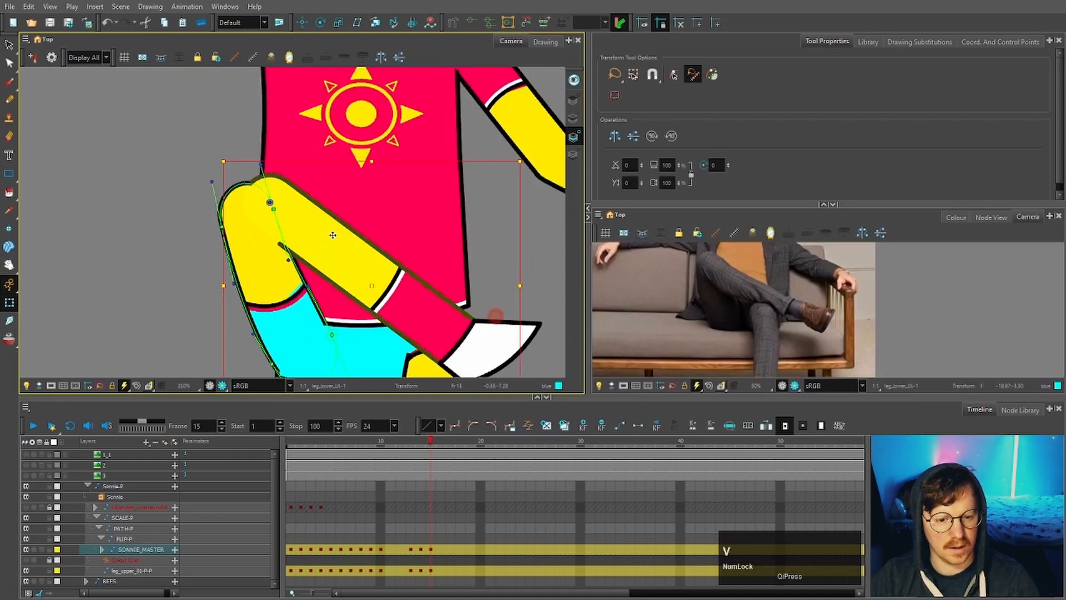
key("b")
key("b")
key("b")
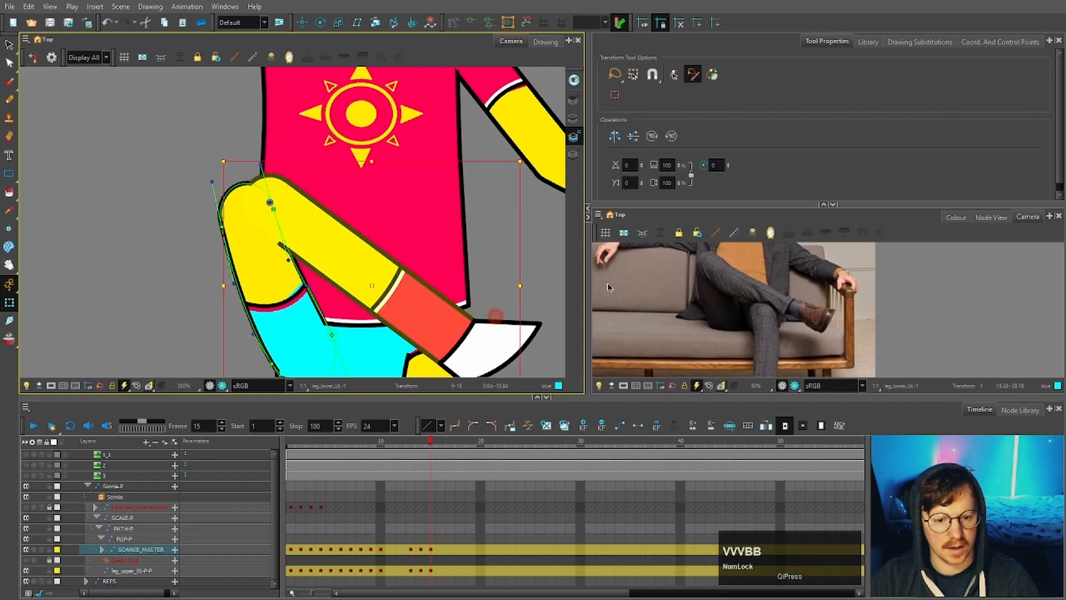
left_click(354, 270)
left_click_drag(354, 270, 336, 274)
scroll(340, 270, "down", 5)
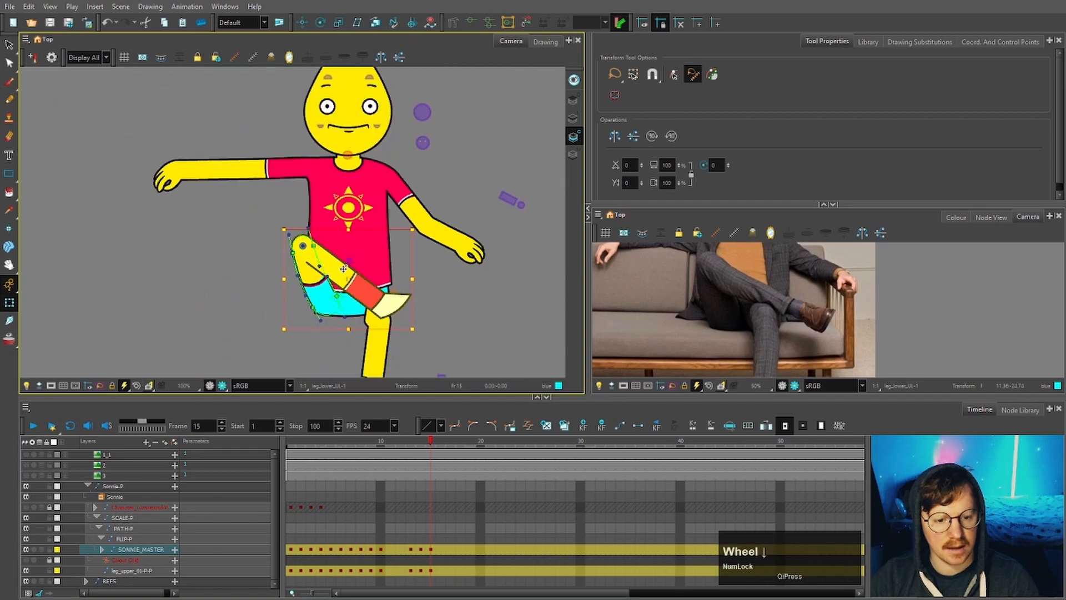
scroll(366, 289, "up", 3)
Bend the sock's top edge on the standing leg into a stronger arch using its deformation handles
left_click_drag(444, 262, 466, 249)
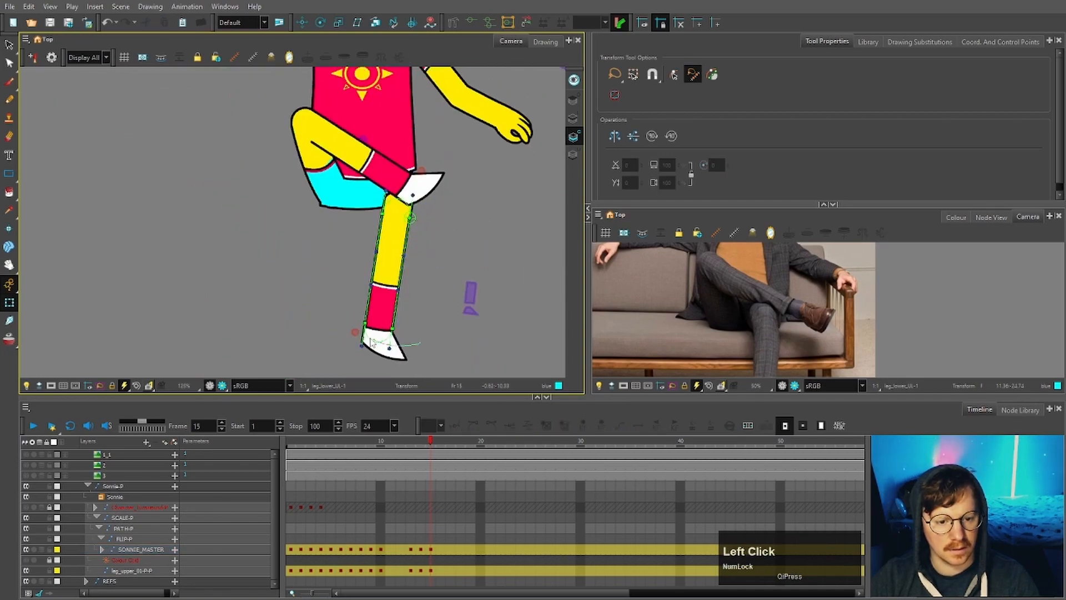
left_click_drag(354, 317, 402, 338)
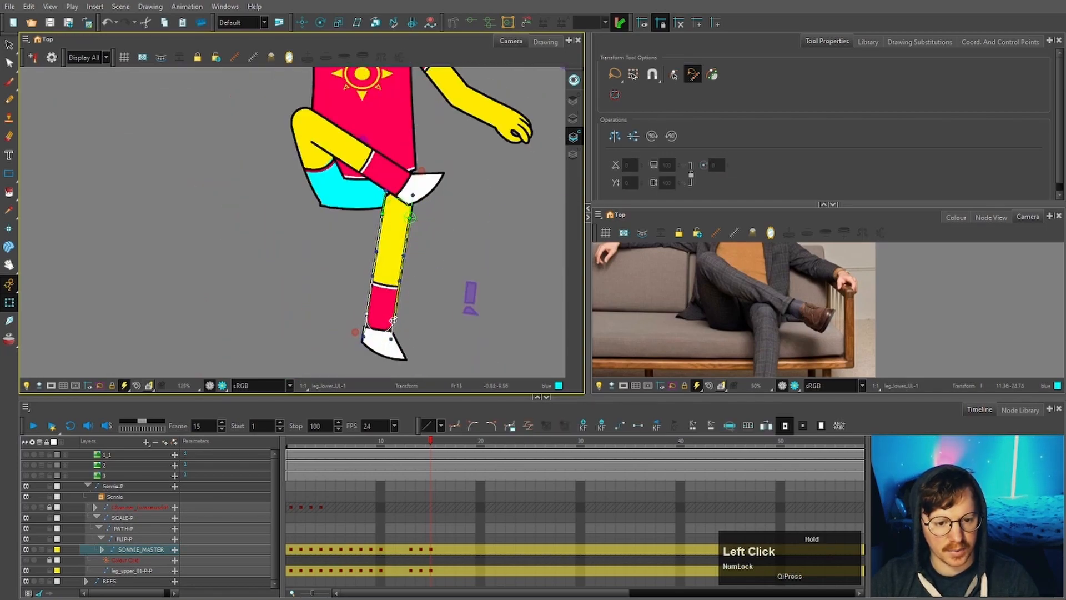
left_click(383, 308)
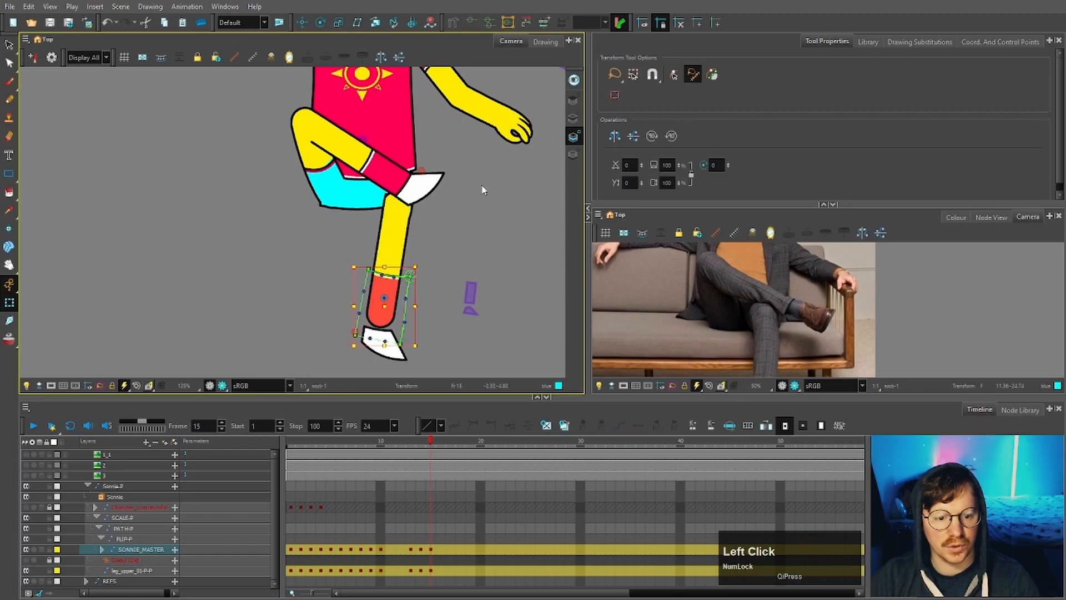
scroll(384, 282, "up", 3)
left_click_drag(411, 272, 389, 258)
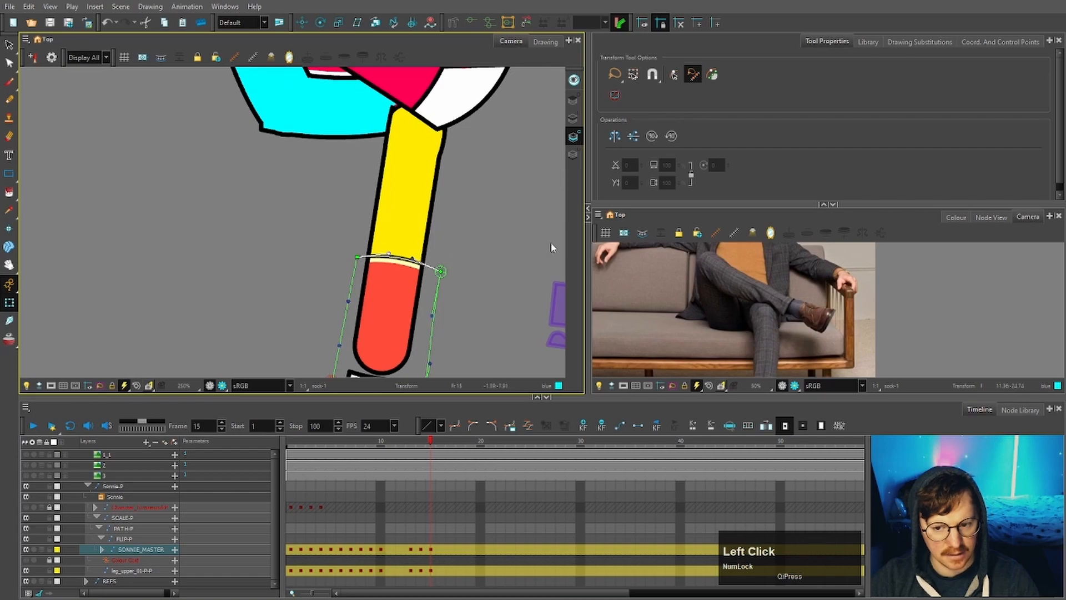
scroll(716, 322, "up", 2)
scroll(411, 262, "up", 2)
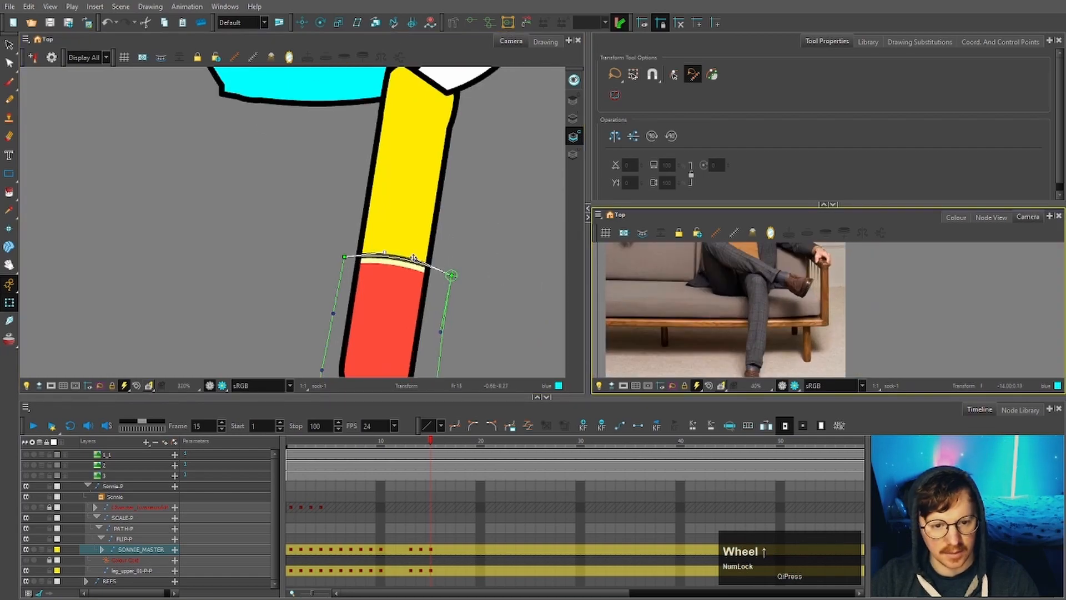
left_click_drag(401, 253, 384, 245)
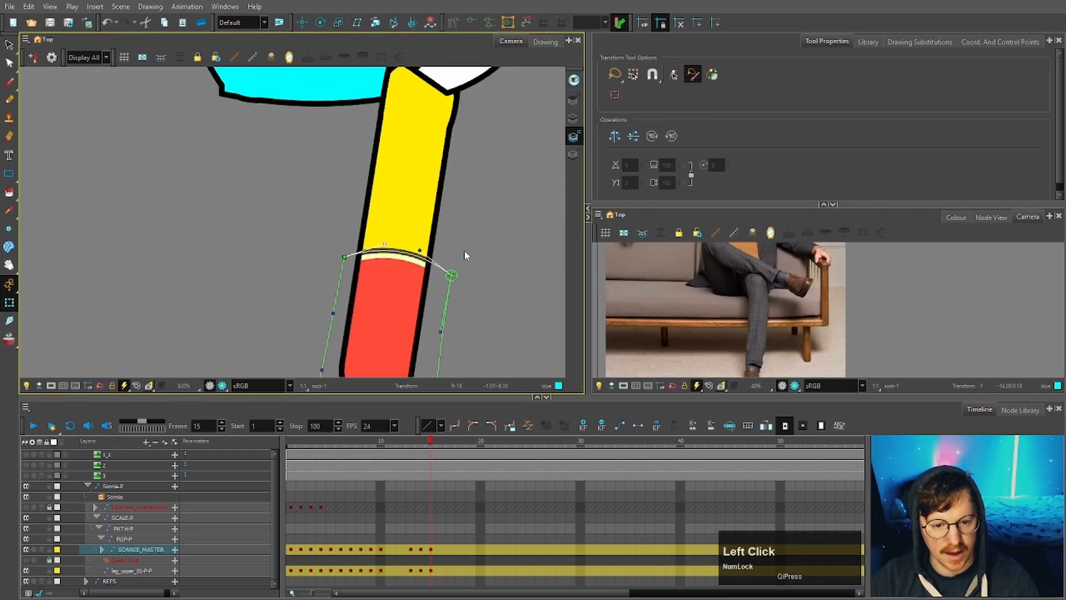
left_click(466, 251)
Show the standing lower leg's deformation controls and pull in the knee point beneath the crossed foot to remove the bulge
scroll(465, 251, "down", 4)
scroll(439, 326, "up", 3)
left_click_drag(436, 326, 440, 299)
left_click(518, 295)
left_click(471, 23)
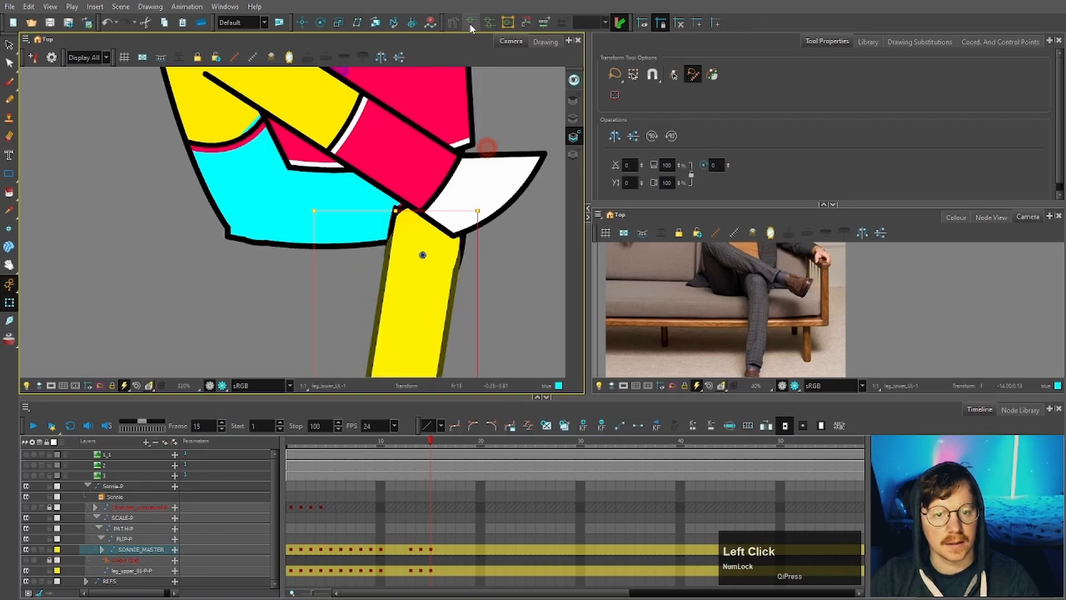
left_click(470, 23)
left_click(511, 122)
scroll(450, 263, "up", 2)
left_click_drag(450, 263, 455, 253)
left_click(497, 272)
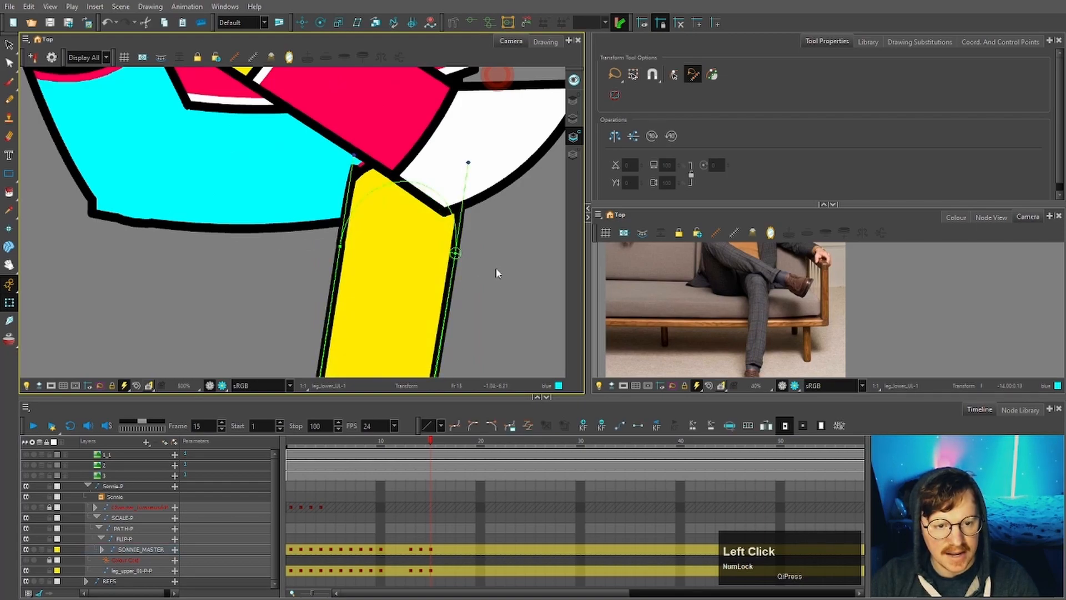
Move the standing knee's other deformation point inward to narrow the leg where it meets the shorts, and review the full pose
scroll(498, 271, "down", 2)
left_click(347, 236)
scroll(349, 234, "up", 2)
scroll(349, 235, "up", 1)
left_click_drag(343, 230, 362, 234)
scroll(488, 275, "down", 10)
left_click(488, 276)
key("space")
left_click_drag(491, 274, 466, 283)
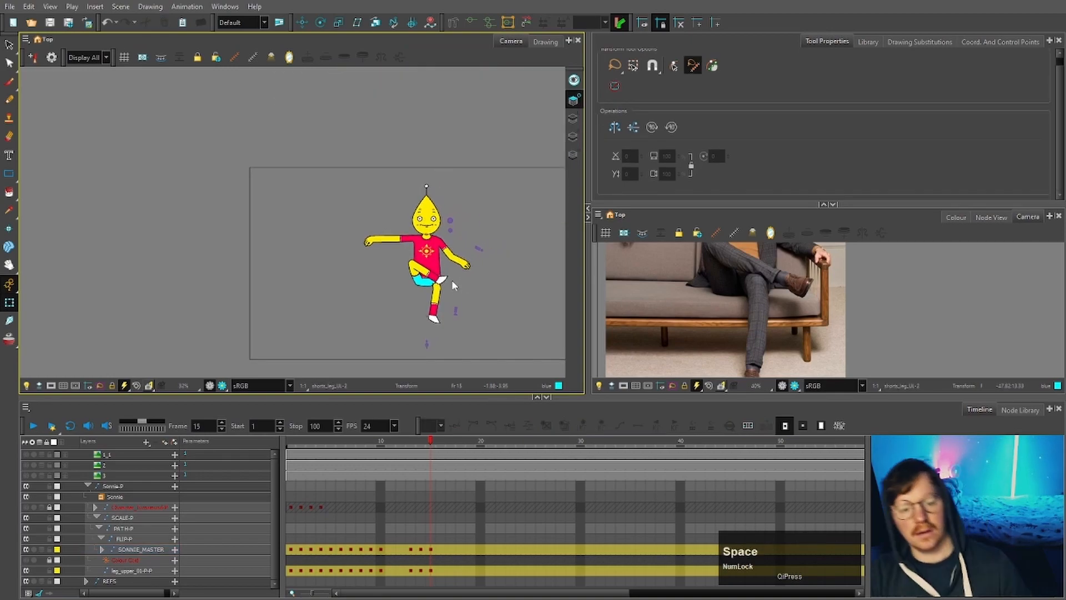
Lower and tilt both eyebrows inward over the eyes and bring down the upper eyelids for a serious expression
scroll(425, 184, "up", 5)
left_click(364, 194)
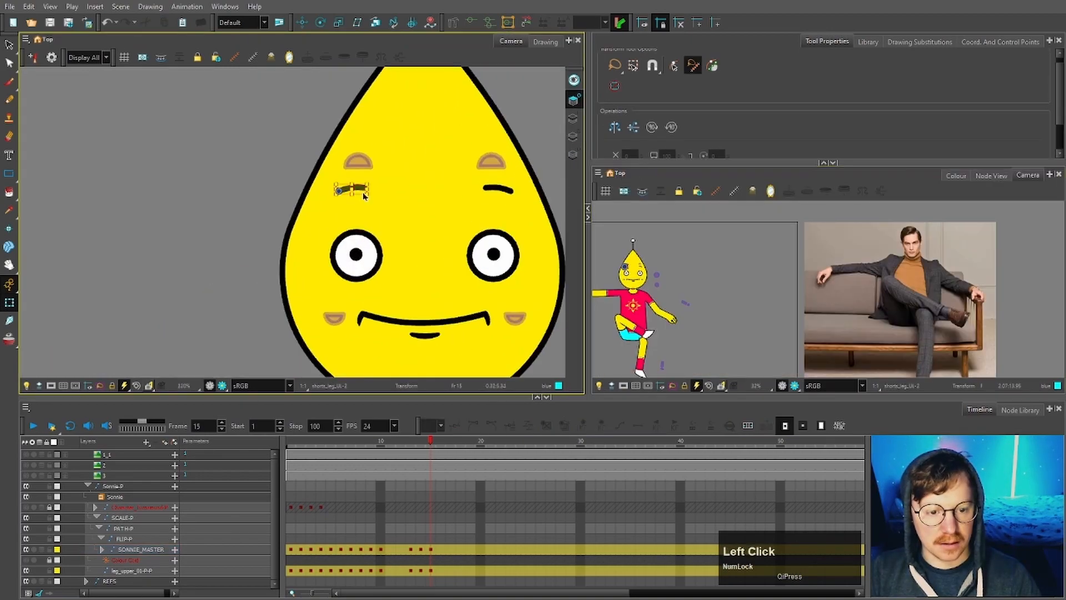
left_click_drag(364, 194, 368, 212)
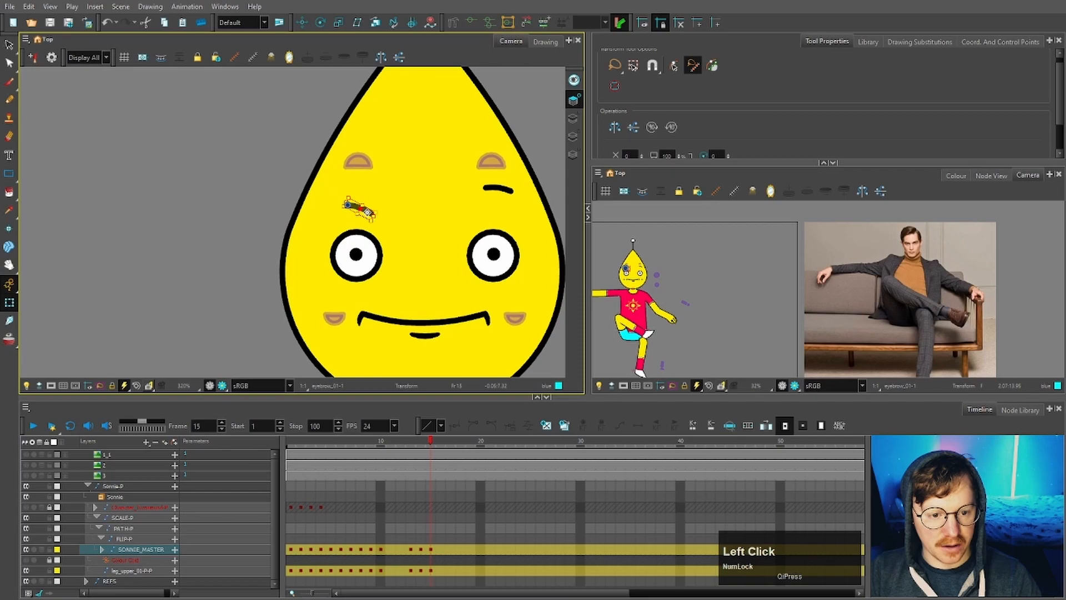
left_click(513, 193)
mouse_move(476, 201)
left_mouse_down()
mouse_move(491, 198)
mouse_move(486, 211)
left_mouse_up()
left_click_drag(369, 162, 367, 180)
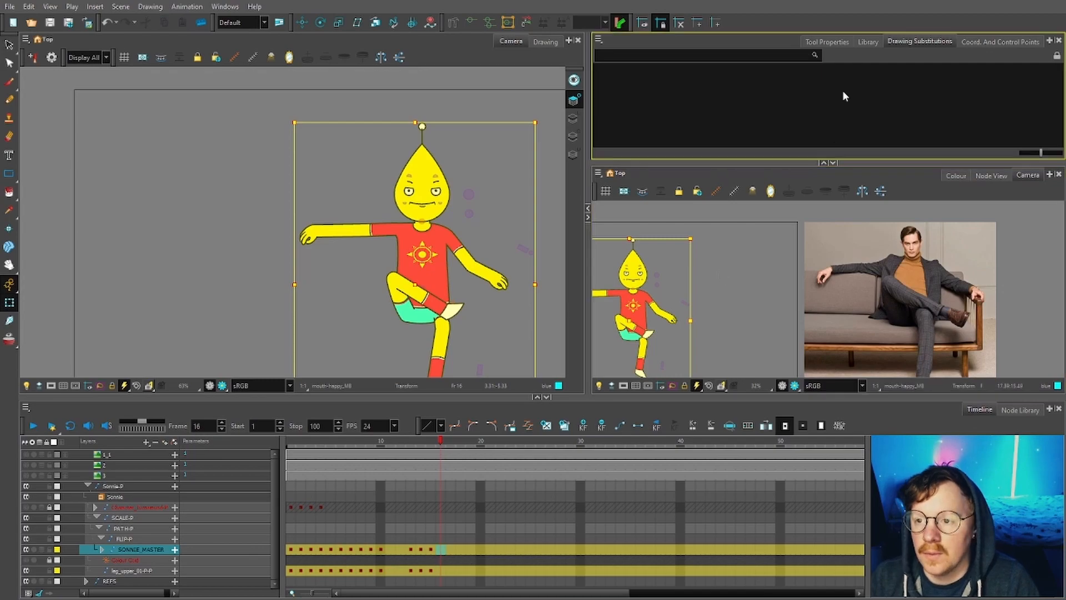
Disable the seated man's reference image node and enable the photo of the man flipping in mid-air
left_click(991, 175)
scroll(853, 259, "up", 4)
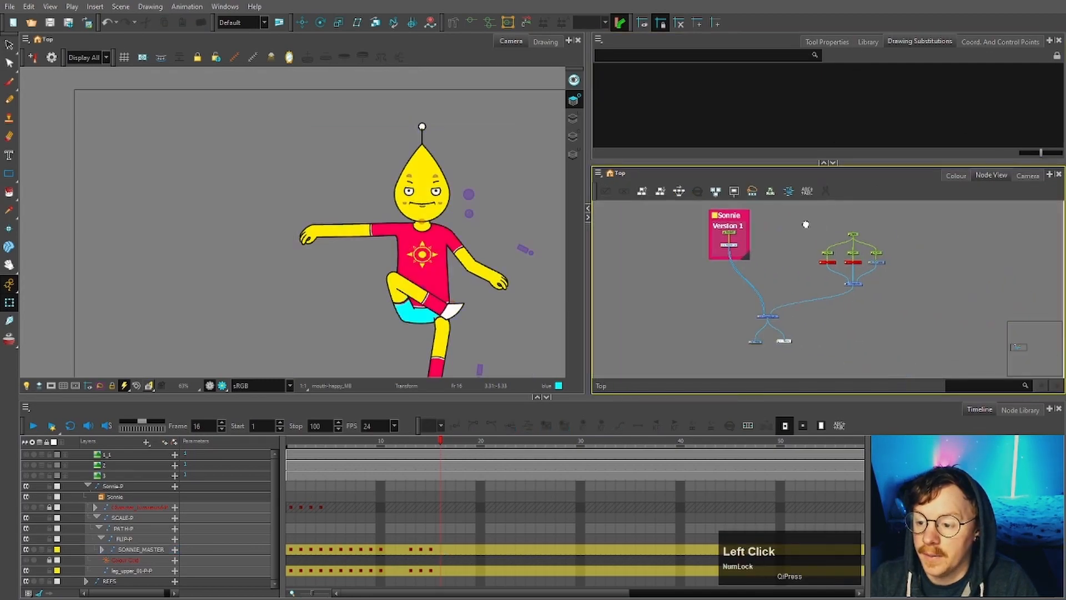
scroll(852, 259, "up", 4)
left_click(905, 281)
left_click(838, 282)
left_click(758, 282)
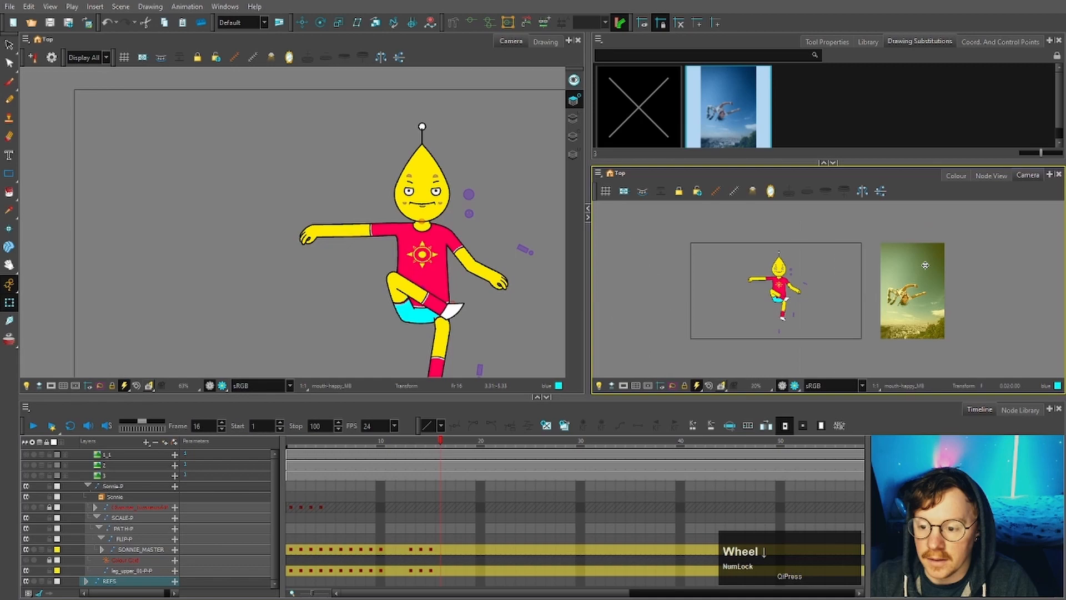
scroll(925, 265, "down", 1)
left_click(997, 281)
scroll(938, 292, "up", 7)
Dock the Node View in the group with Tool Properties and Drawing Substitutions, and frame the new reference photo
left_click(986, 176)
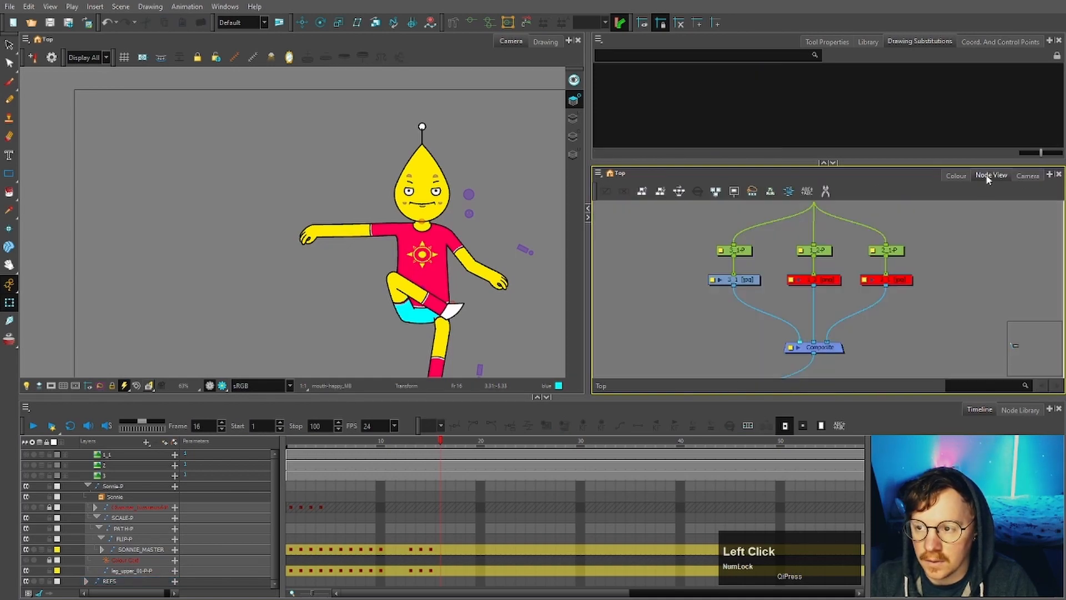
left_click_drag(987, 175, 1024, 40)
key("space")
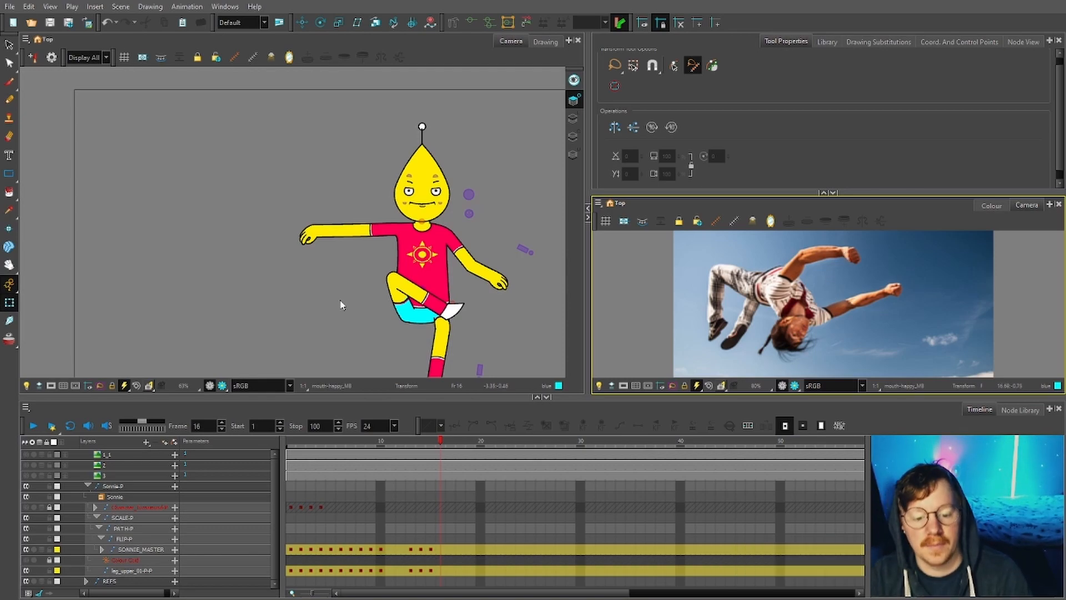
Rotate the mid-air reference photo upside down at frame 16 so the man's head points up
left_click(438, 449)
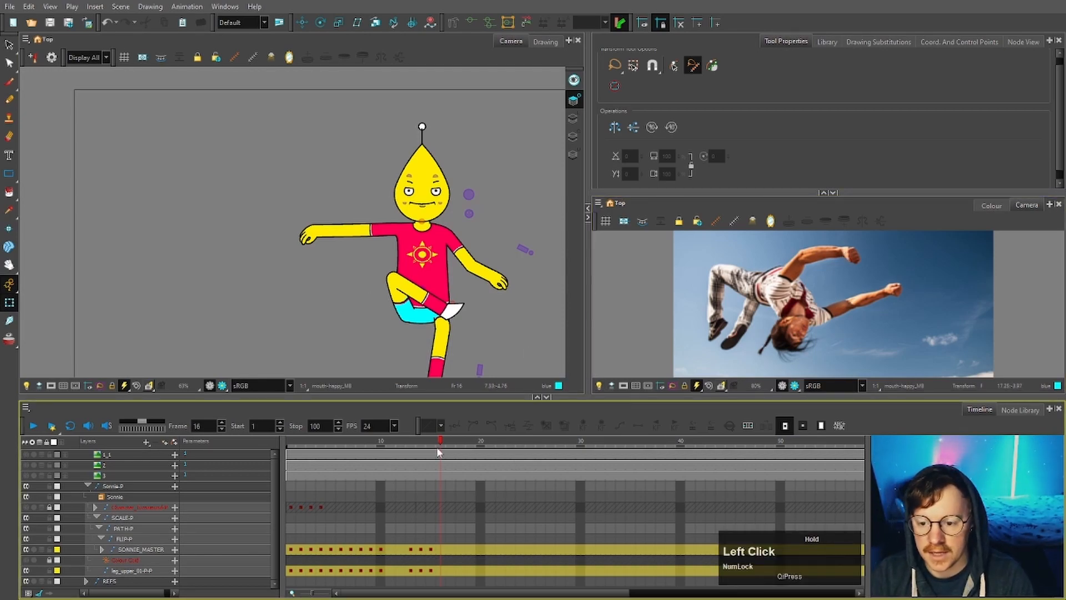
scroll(810, 272, "down", 3)
scroll(809, 272, "down", 2)
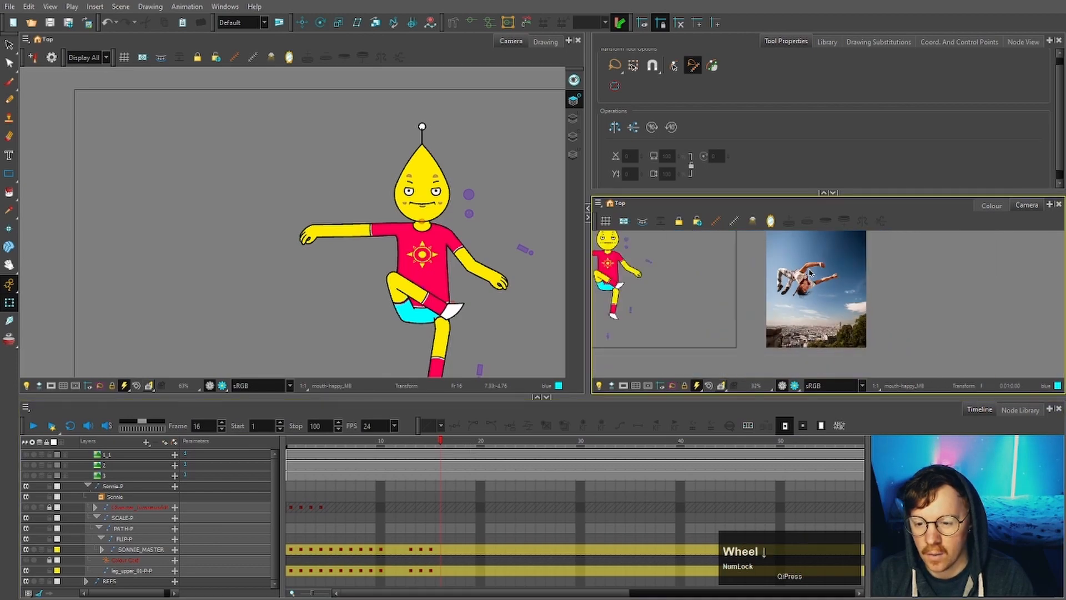
scroll(809, 337, "up", 3)
left_click(809, 337)
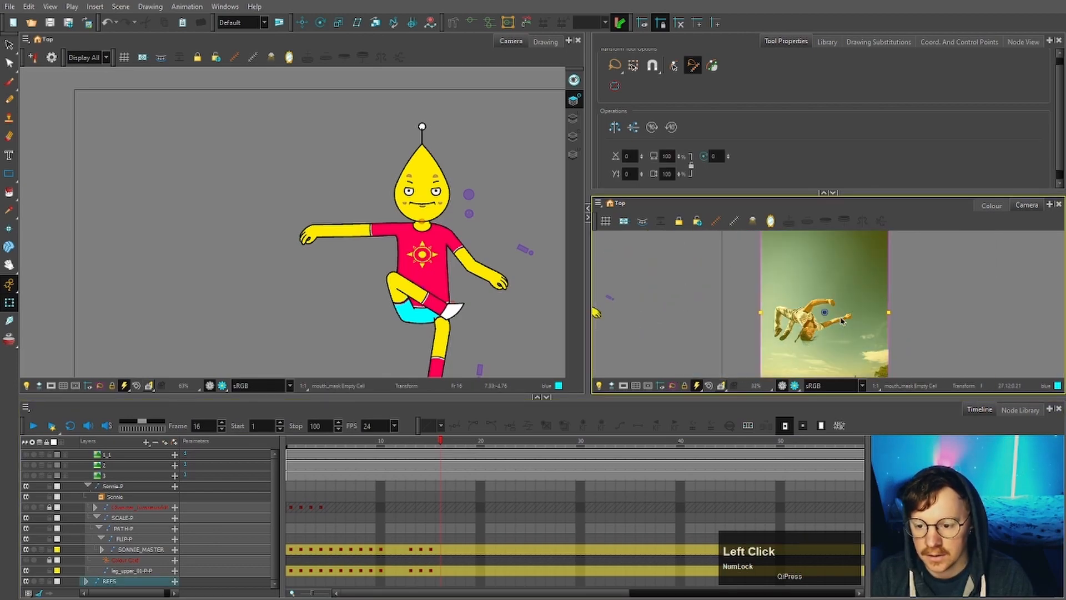
scroll(853, 321, "down", 3)
left_click_drag(869, 358, 890, 338)
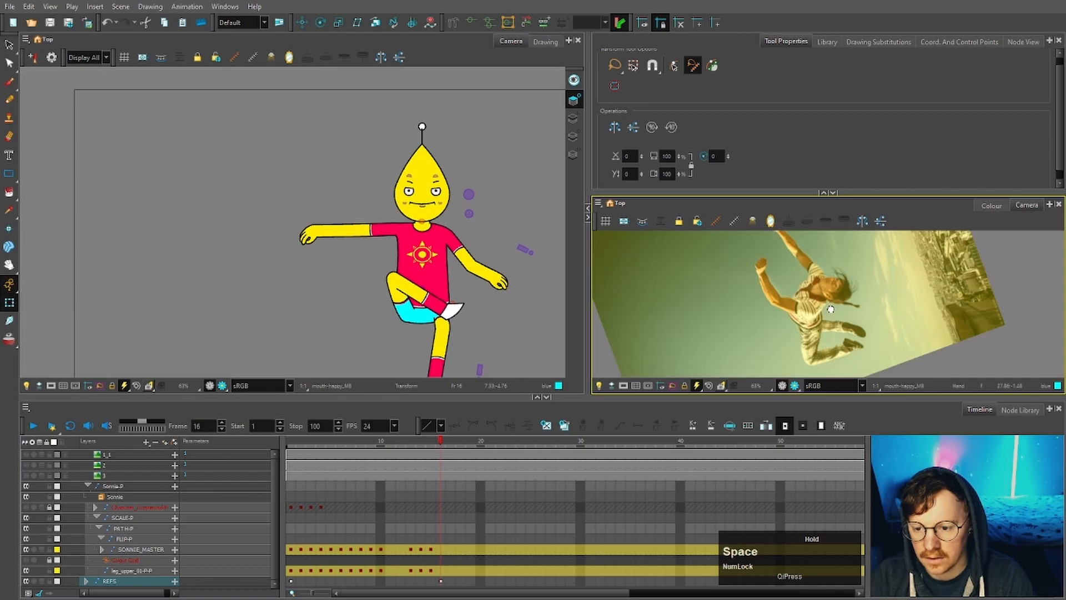
left_click_drag(830, 309, 819, 318)
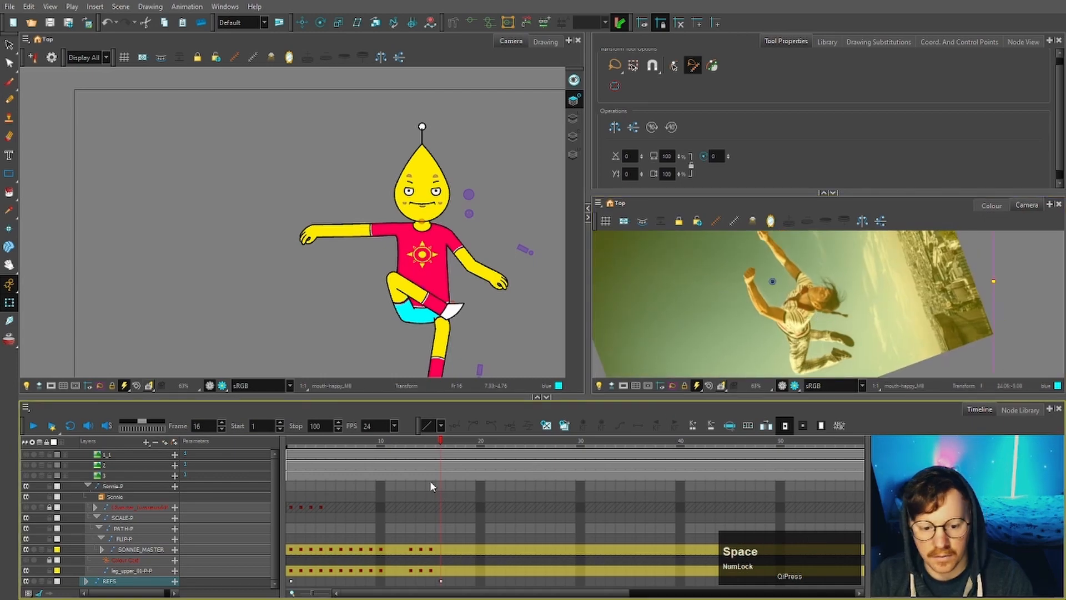
scroll(830, 305, "up", 5)
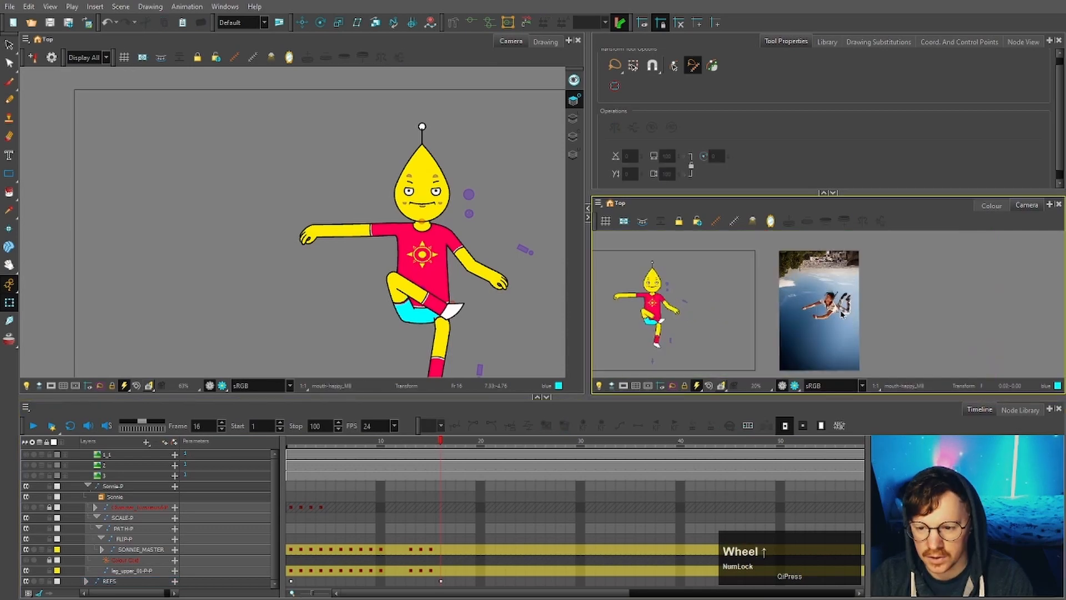
left_click_drag(911, 291, 916, 287)
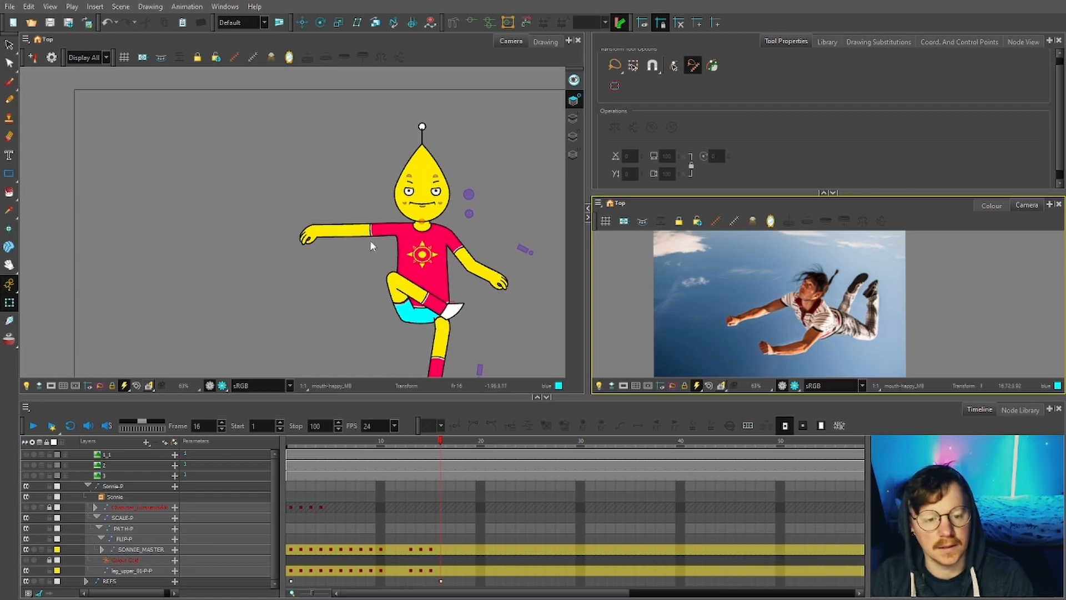
Copy the turned standing pose from frame 7 and paste it onto SONNIE_MASTER at frame 16
left_click(350, 442)
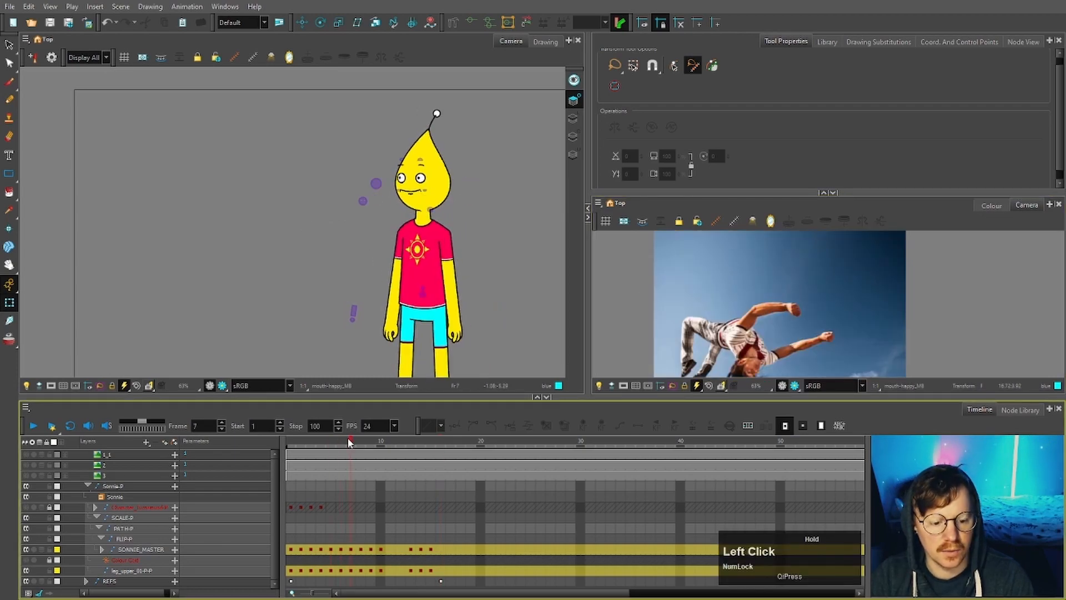
left_click(441, 550)
key("ctrl+v")
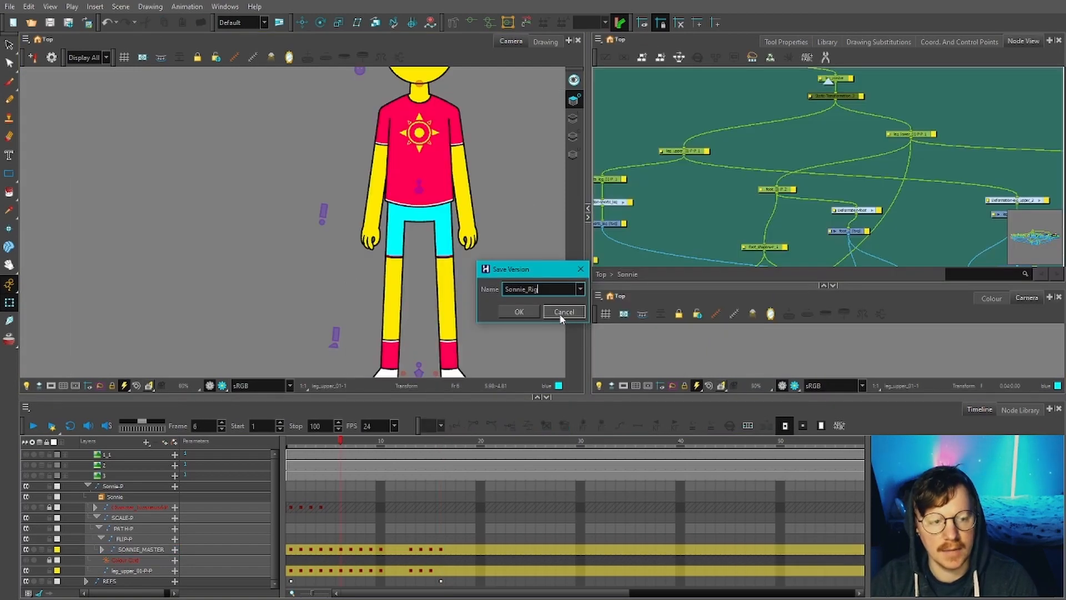
Save the scene as a new version named Sonnie_Rig_v2 and open Sonnie_Rig_v2.xstage from the Sonnie_Rig folder in File Explorer
left_click(566, 311)
left_click(10, 7)
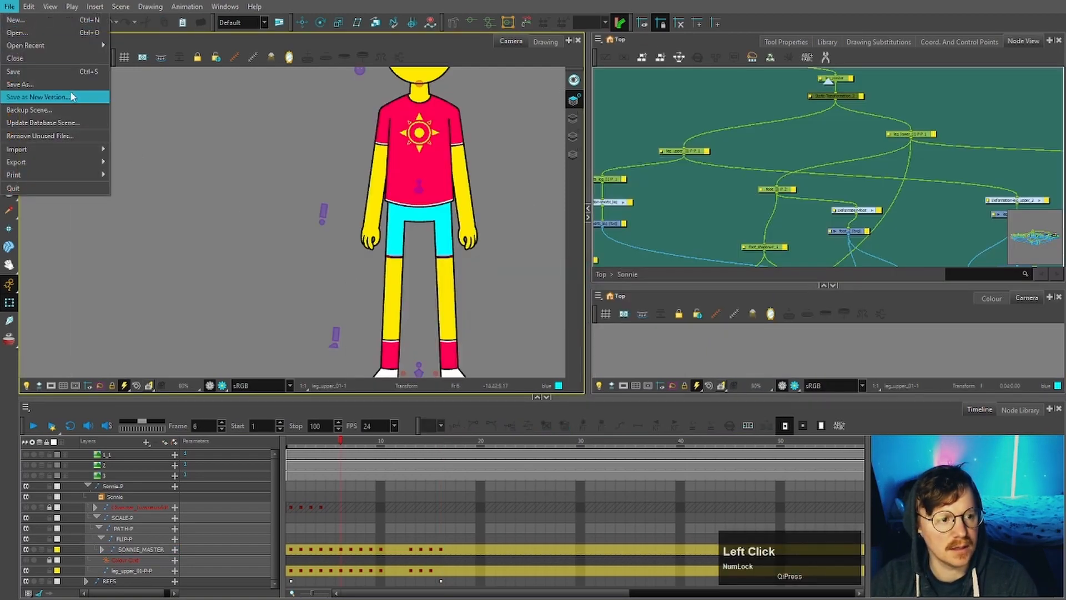
left_click(72, 96)
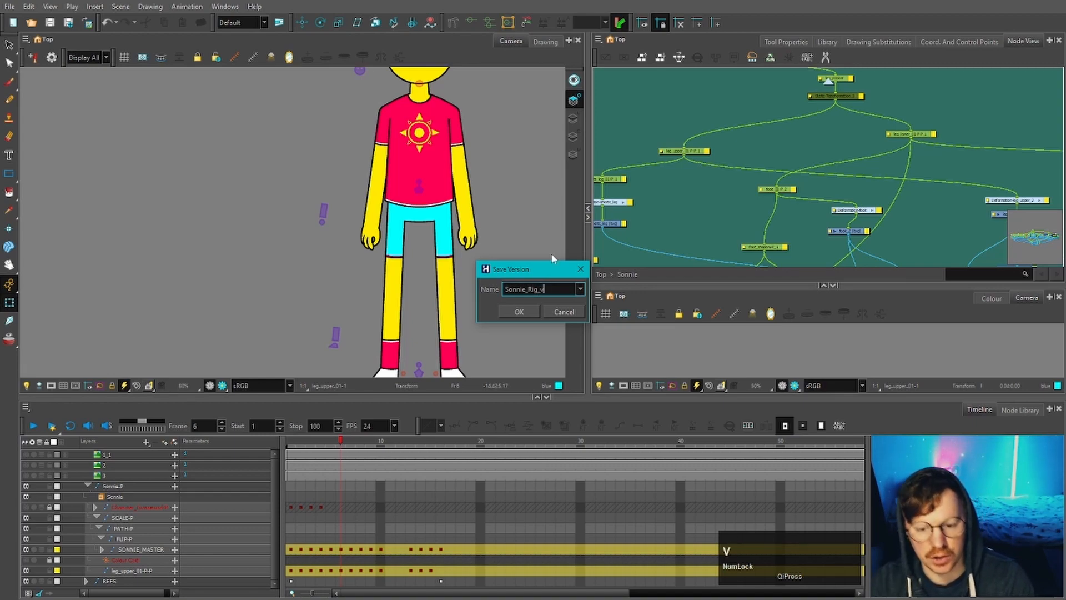
left_click(519, 312)
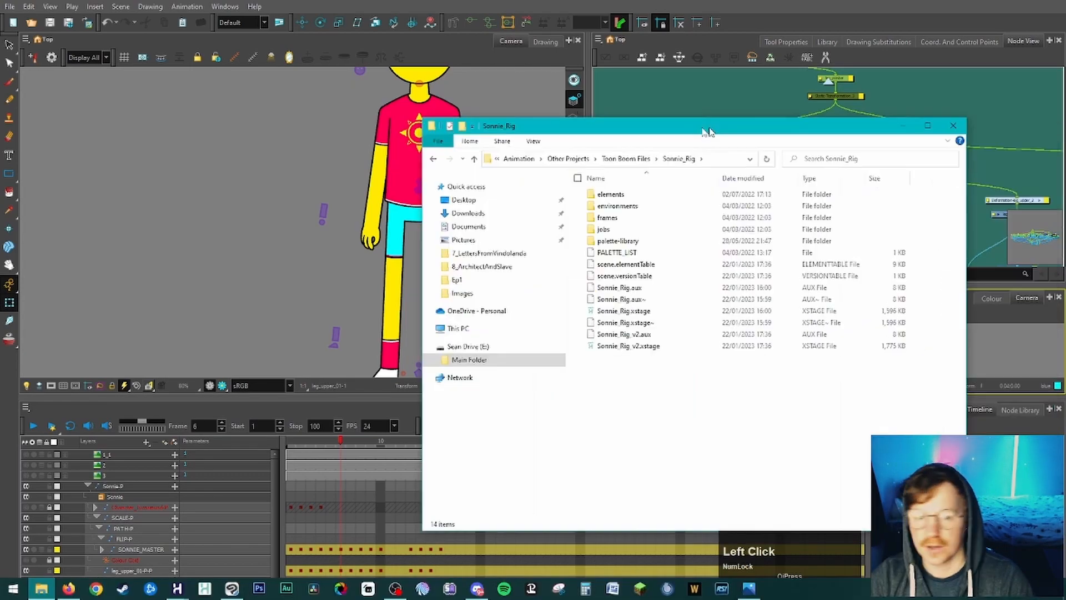
left_click_drag(708, 130, 763, 84)
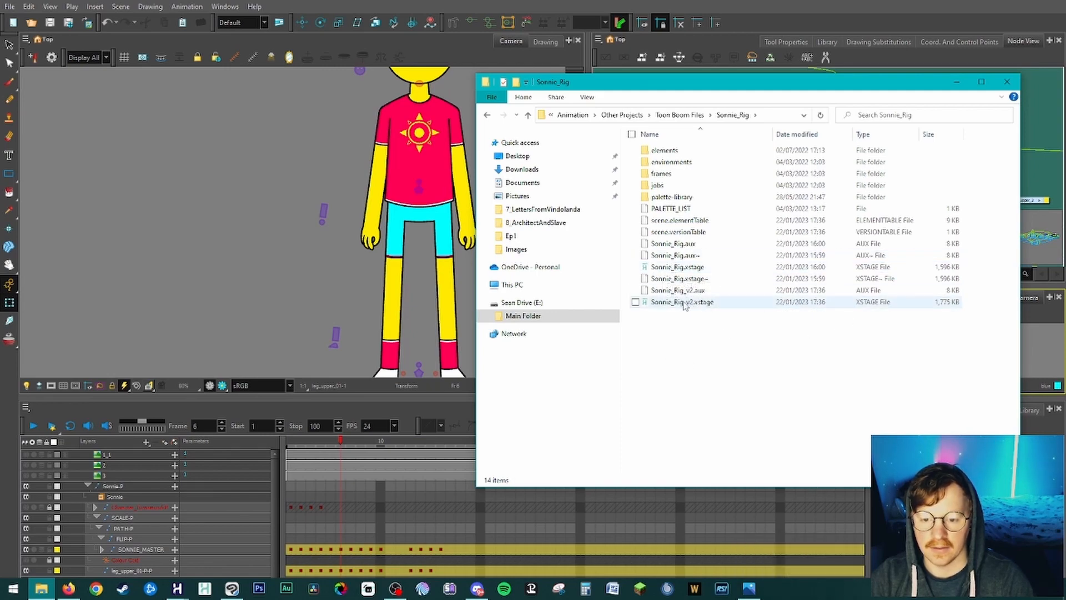
double_click(694, 302)
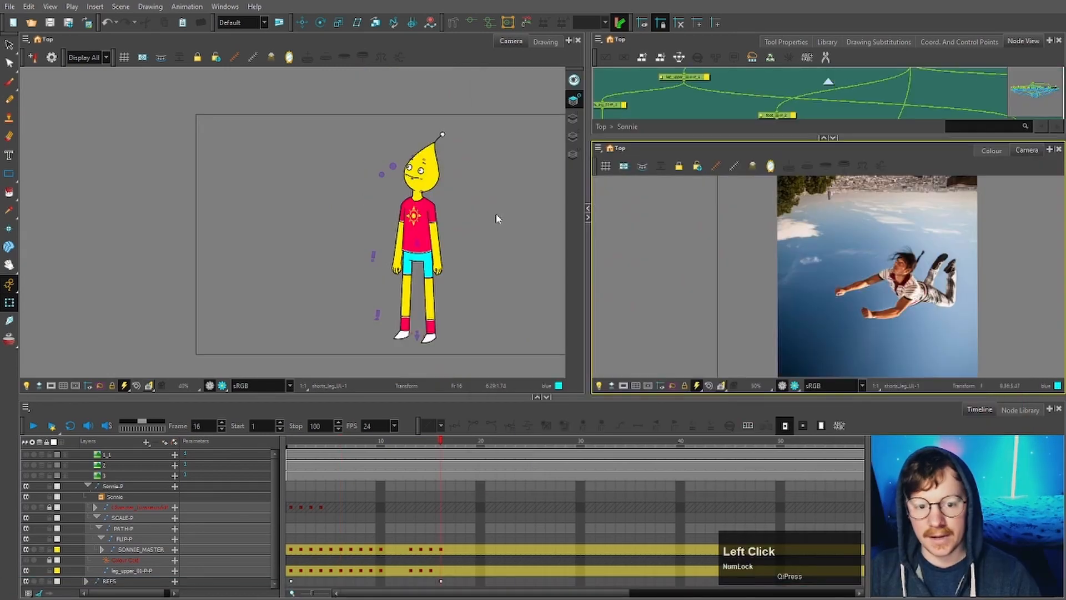
Hide the mask between the head and neck at frame 16 by switching neck_head_mask to an empty drawing
left_click(495, 214)
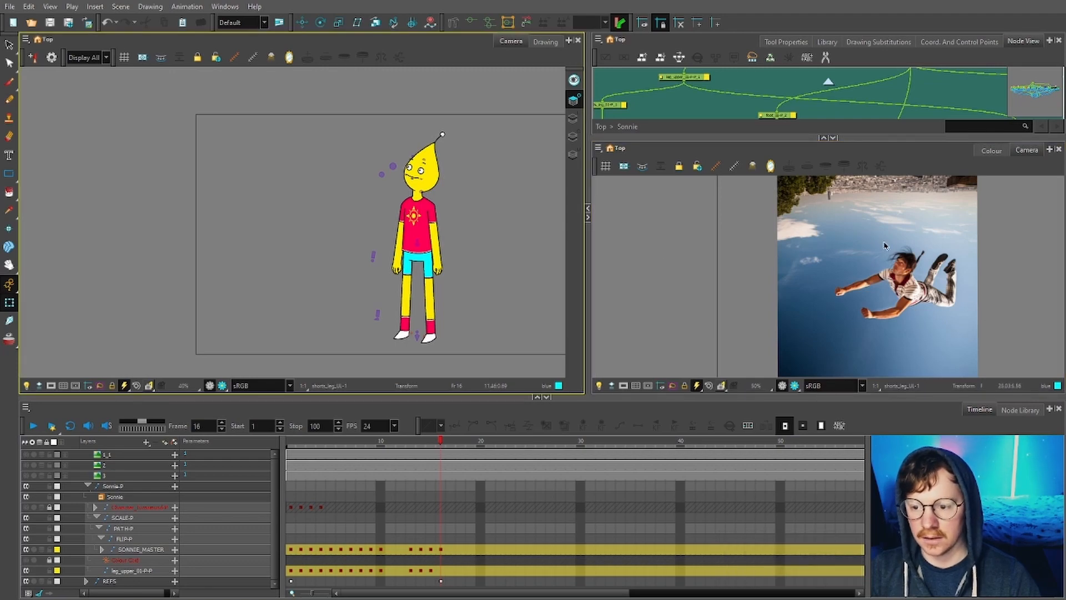
key("space")
left_click_drag(519, 221, 460, 222)
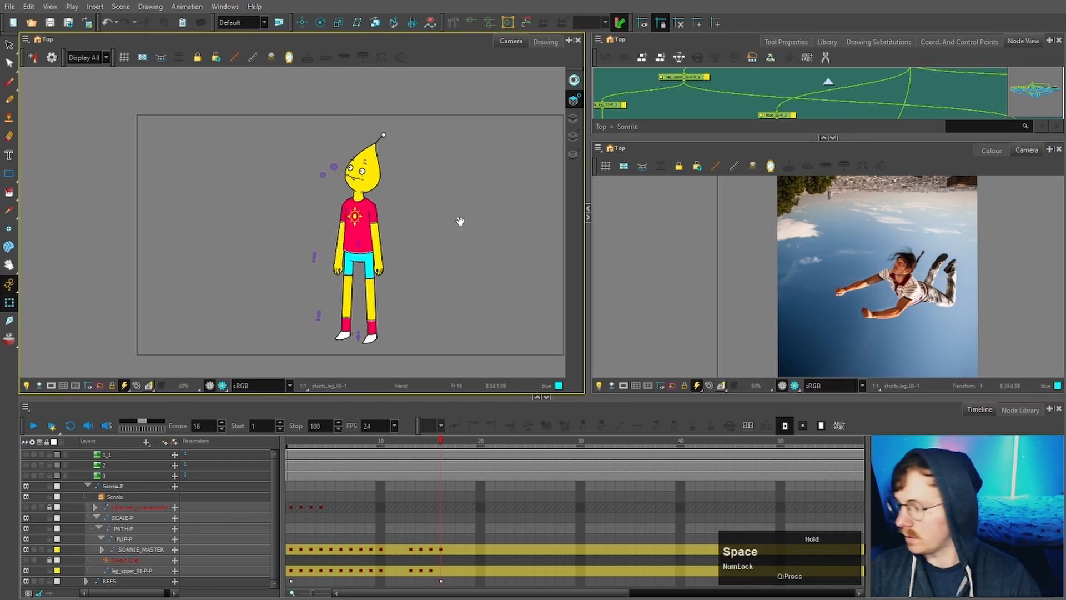
scroll(364, 186, "up", 6)
left_click(395, 252)
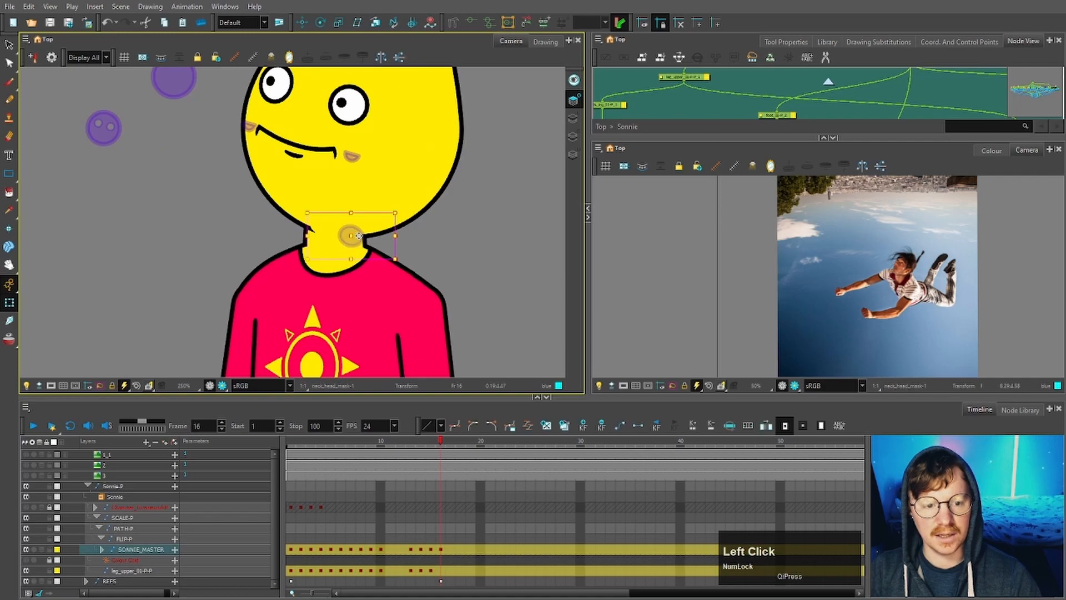
left_click_drag(395, 252, 475, 249)
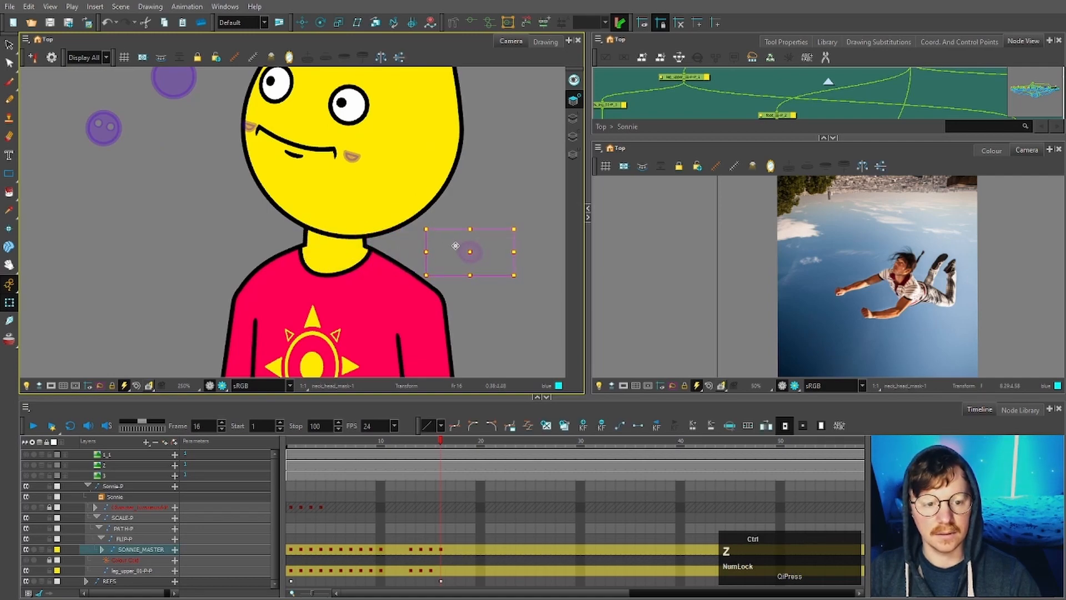
key("ctrl+z")
left_click(418, 243)
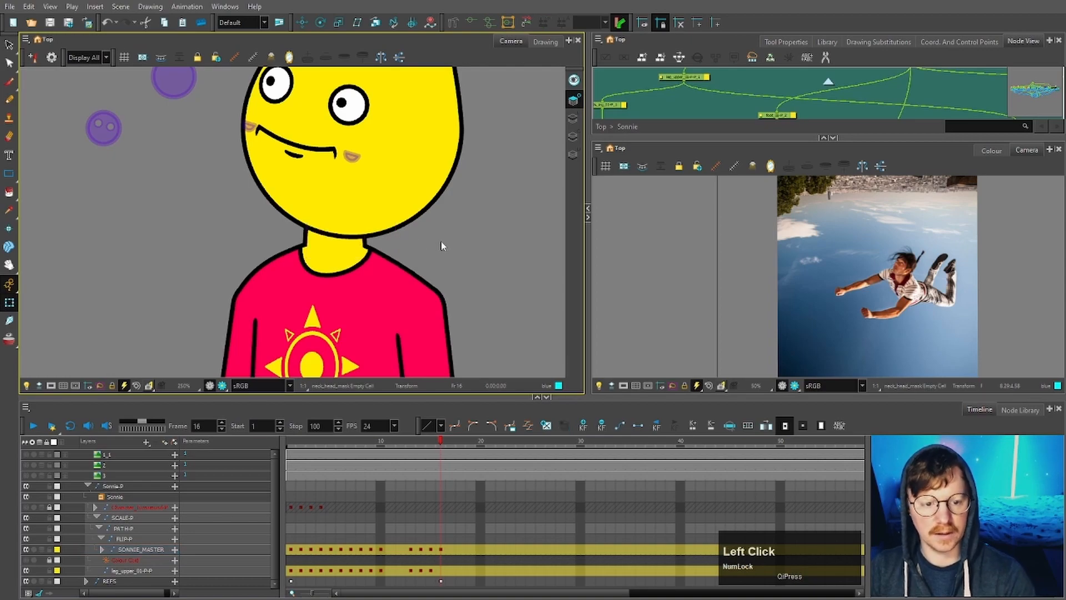
scroll(438, 245, "down", 5)
key("space")
left_click_drag(464, 229, 463, 231)
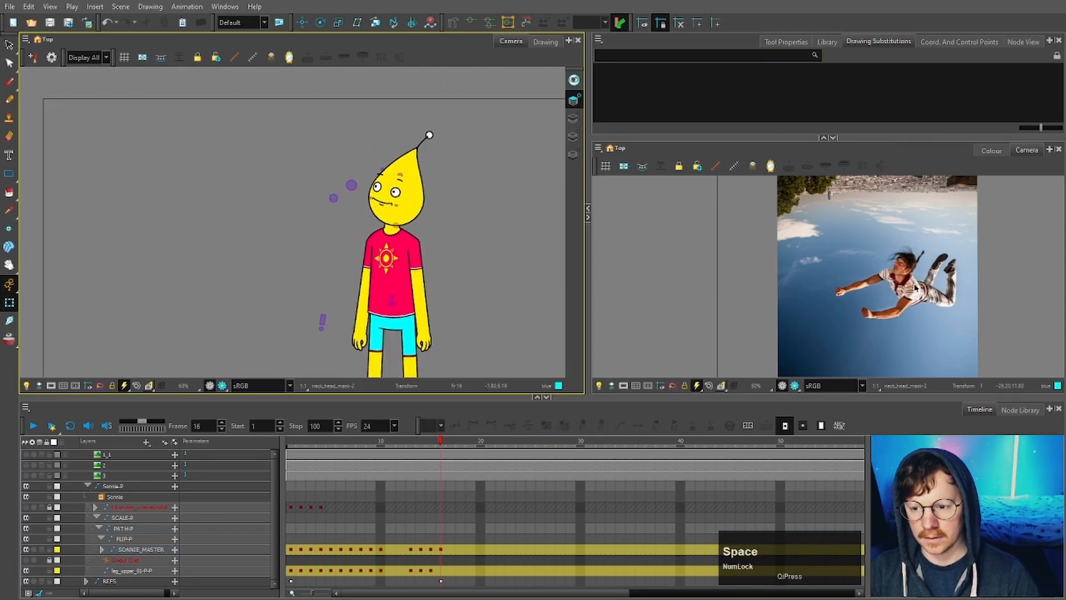
Tilt the whole head back relative to the torso so it faces forward like the man in the photo
left_click(422, 199)
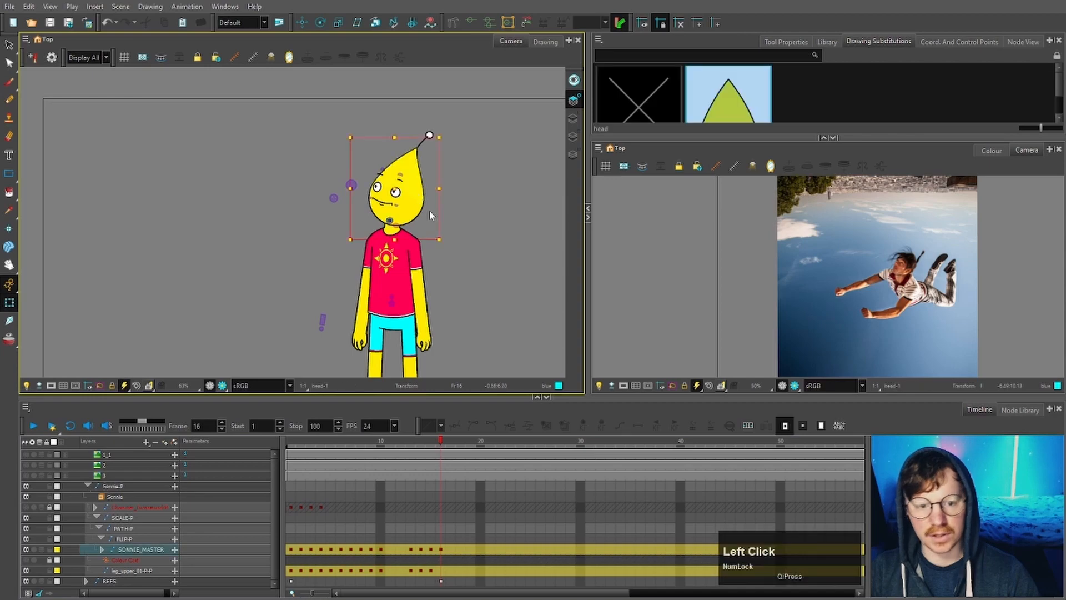
key("b")
key("b")
key("b")
left_click_drag(426, 192, 407, 207)
scroll(365, 220, "up", 2)
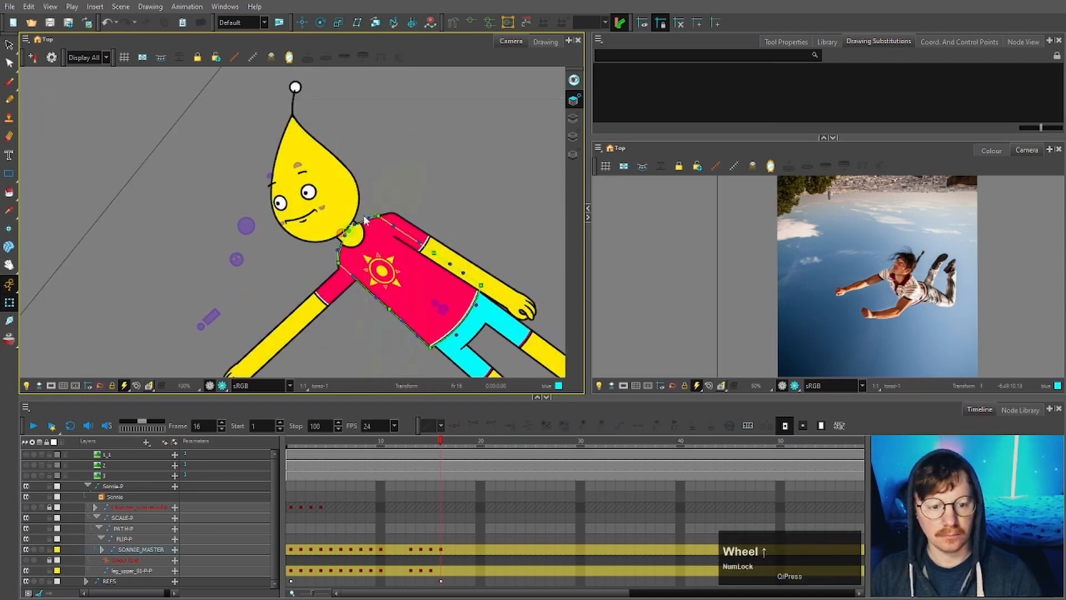
Move the whole outstretched front arm forward, away from the torso to a spot beneath the chin
key("space")
left_click_drag(420, 179, 461, 179)
left_click(377, 291)
key("b")
key("b")
key("b")
key("b")
key("b")
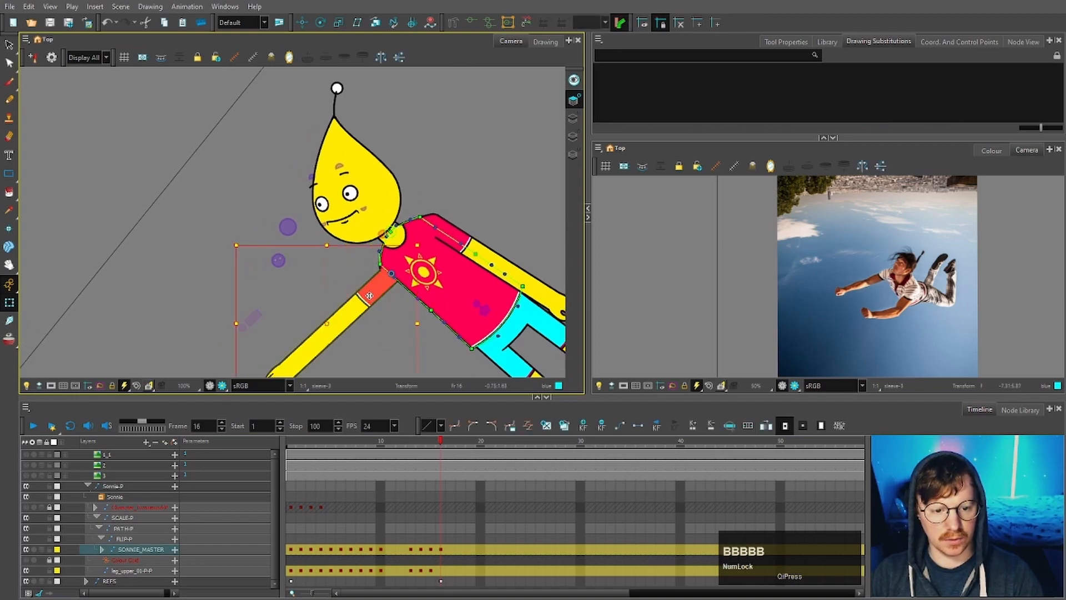
left_click_drag(369, 299, 327, 278)
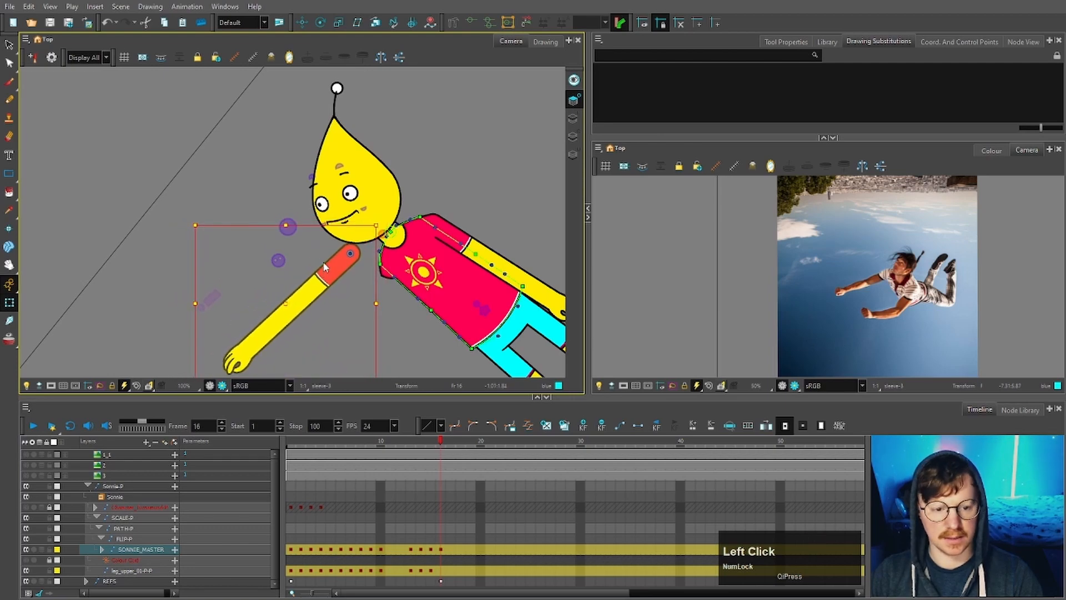
Stretch the front shoulder corner of the torso deformer out until the shirt meets the moved sleeve
scroll(325, 267, "down", 2)
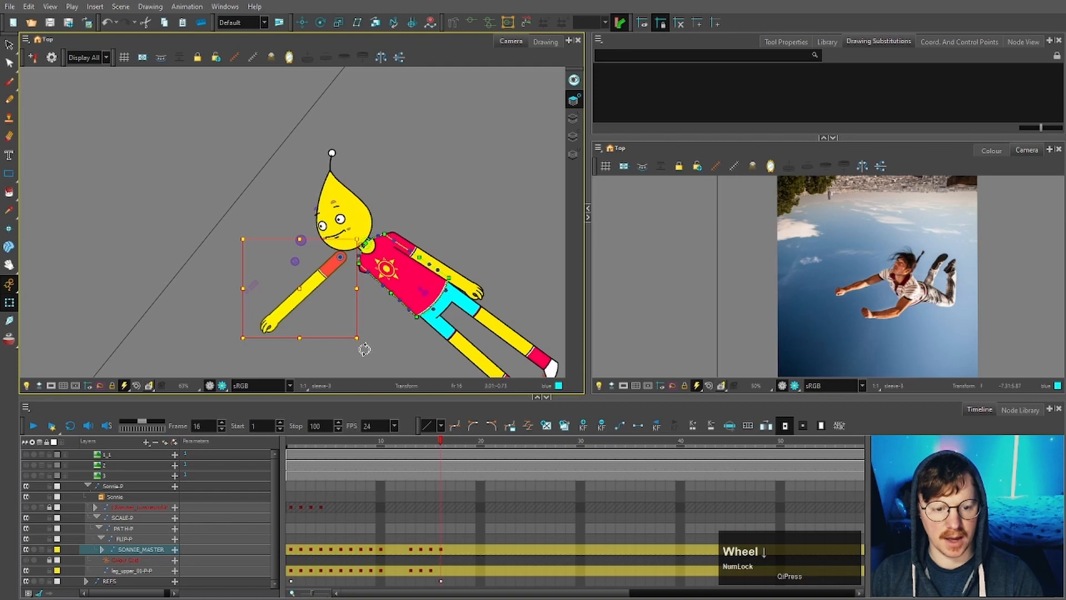
scroll(372, 272, "up", 2)
left_click(372, 272)
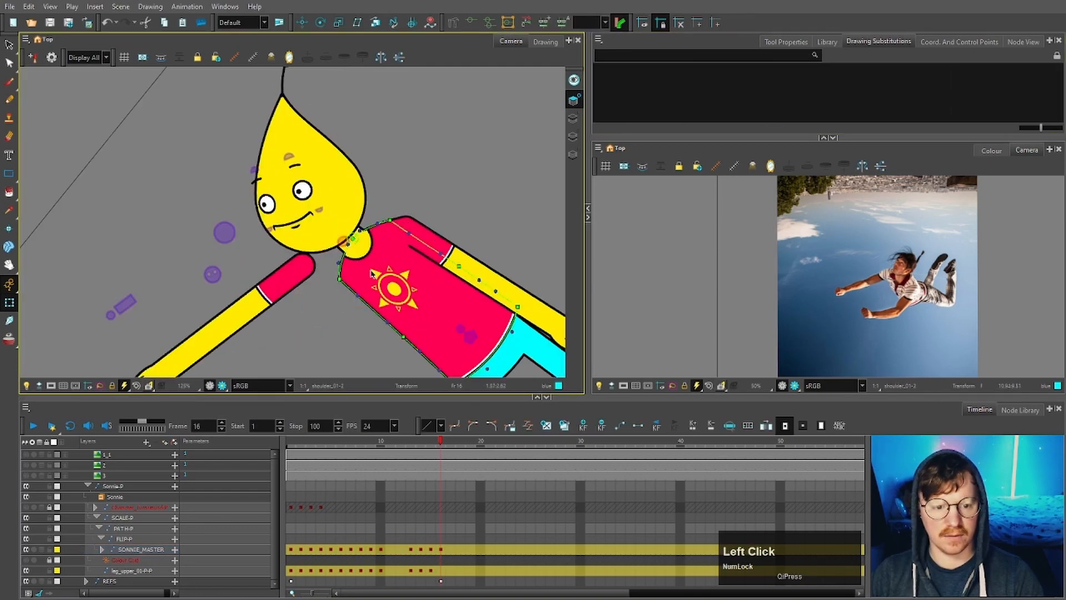
left_click(335, 284)
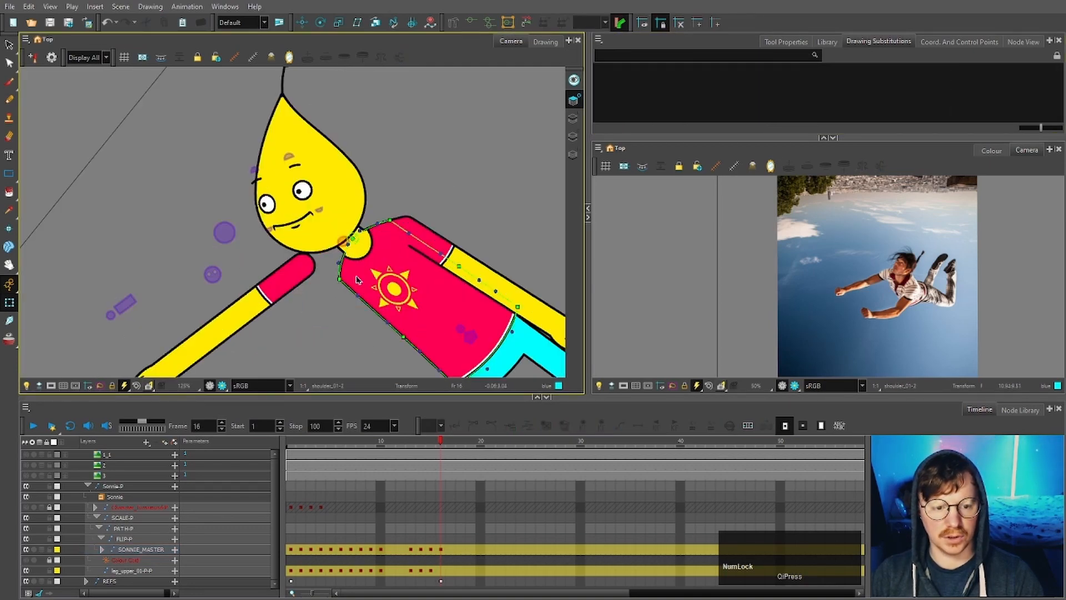
left_click_drag(339, 278, 295, 261)
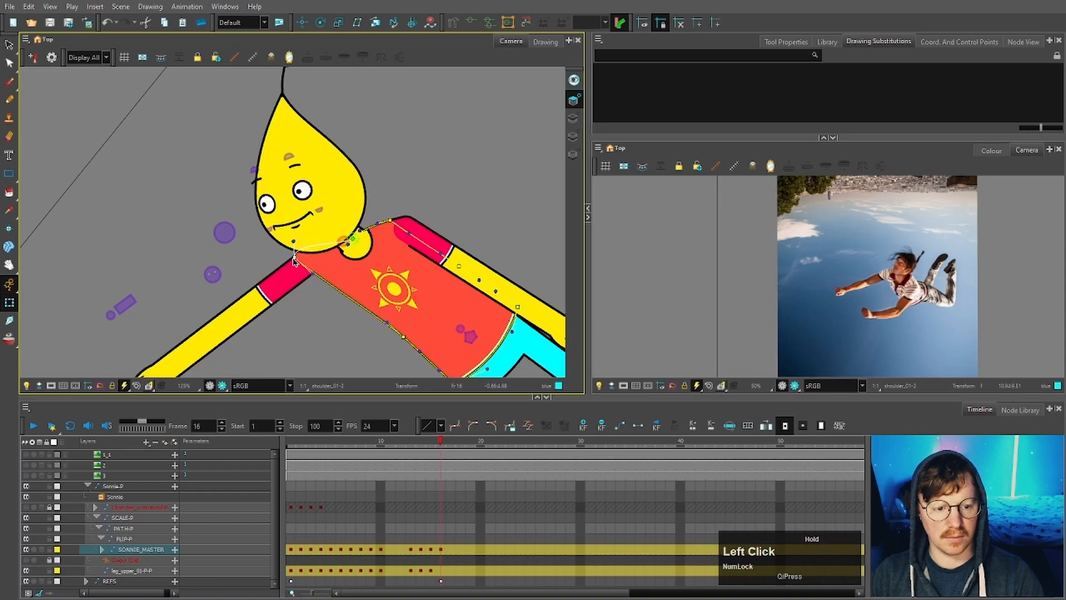
Swing the arm lying along the body forward across the torso and swap the shoulder_01 drawing for EMPTY
scroll(407, 188, "down", 2)
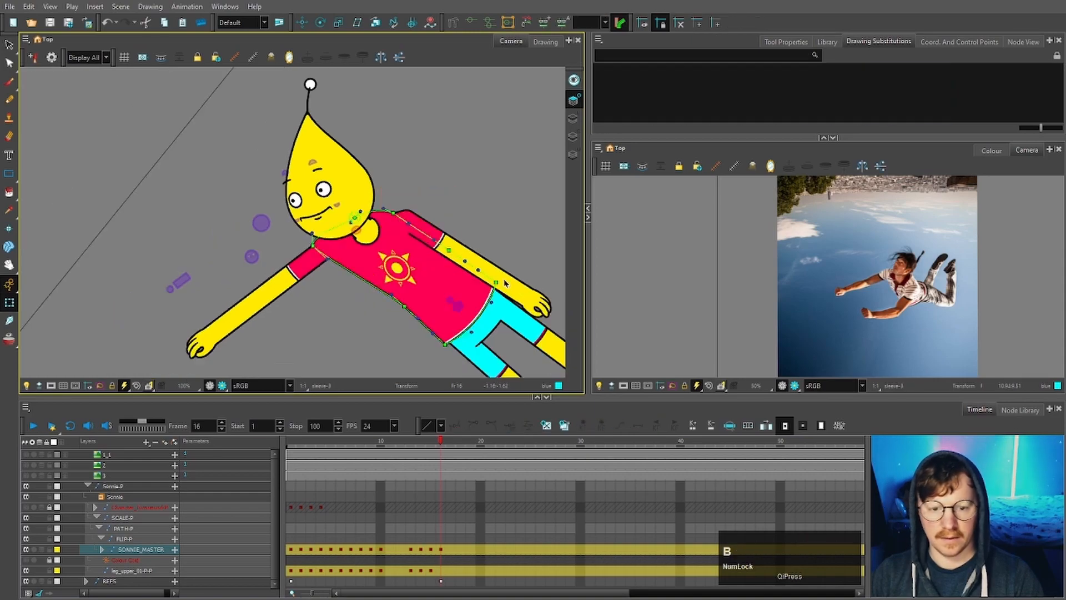
left_click(509, 288)
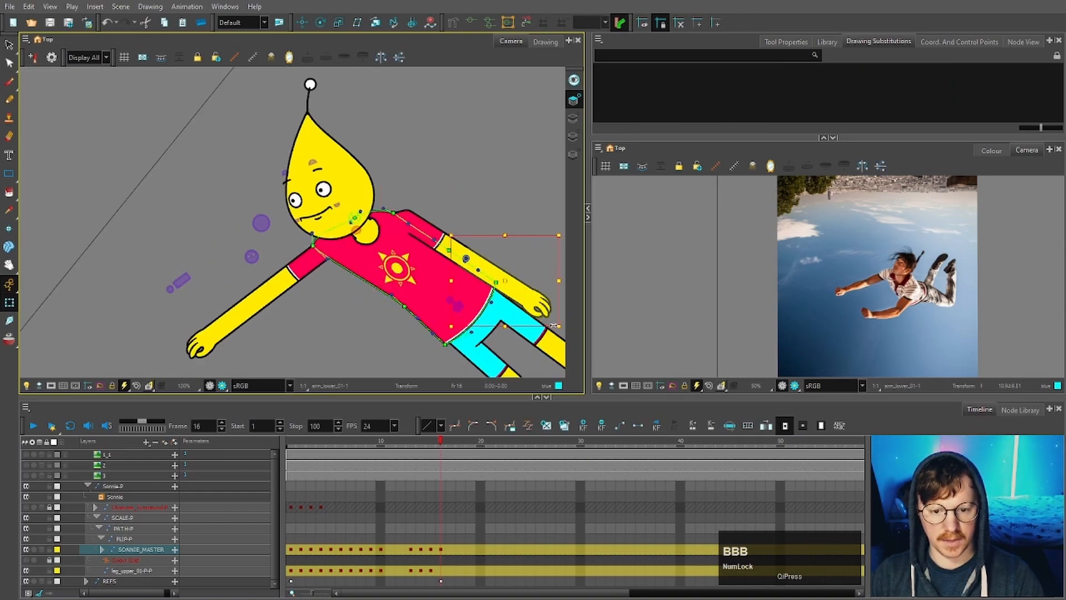
left_click_drag(559, 336, 421, 344)
left_click(428, 181)
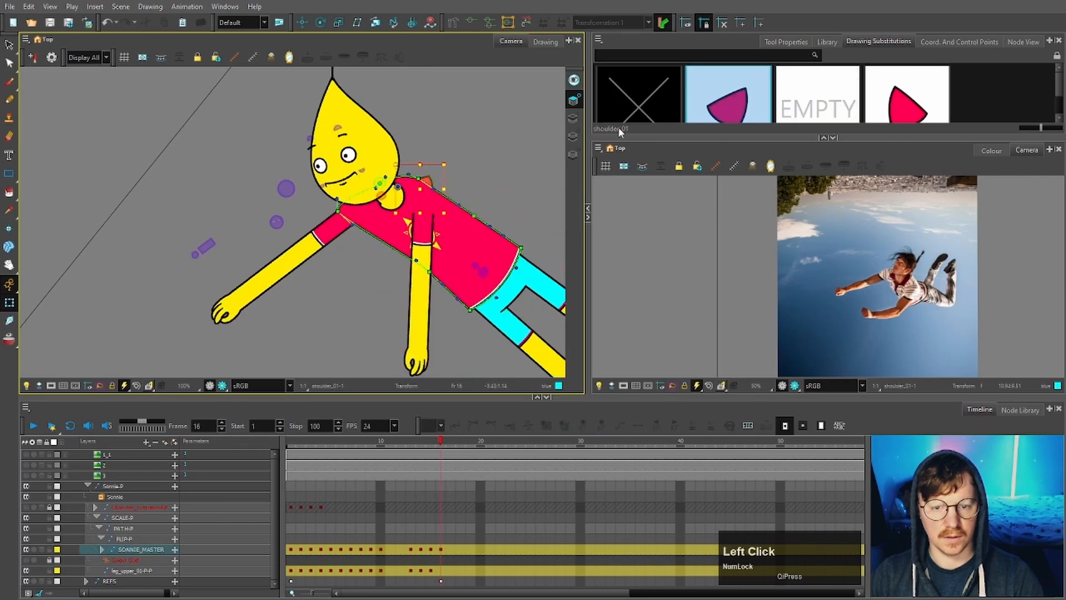
left_click(819, 93)
left_click(511, 138)
Rotate the body into a near-horizontal flying pose with the head upright and both arms reaching down with bent elbows
left_click(519, 279)
scroll(444, 239, "down", 4)
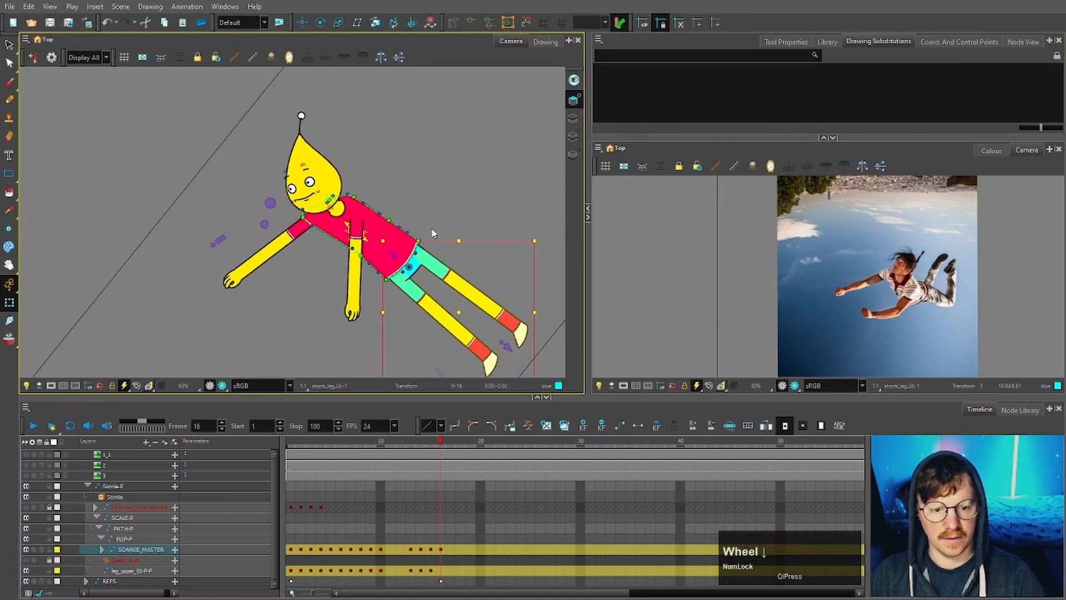
scroll(475, 246, "up", 2)
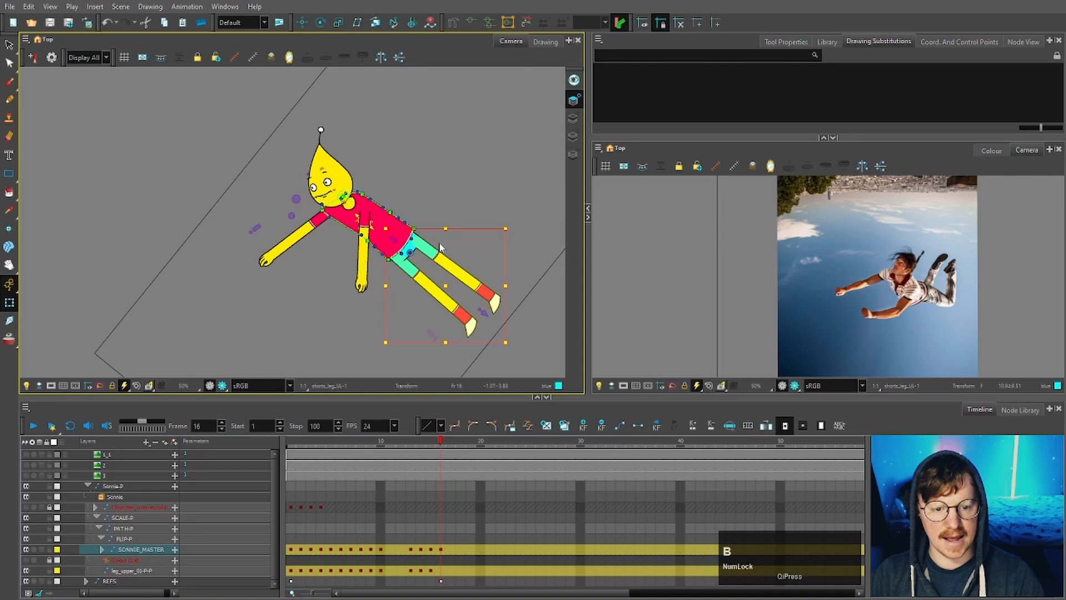
key("b")
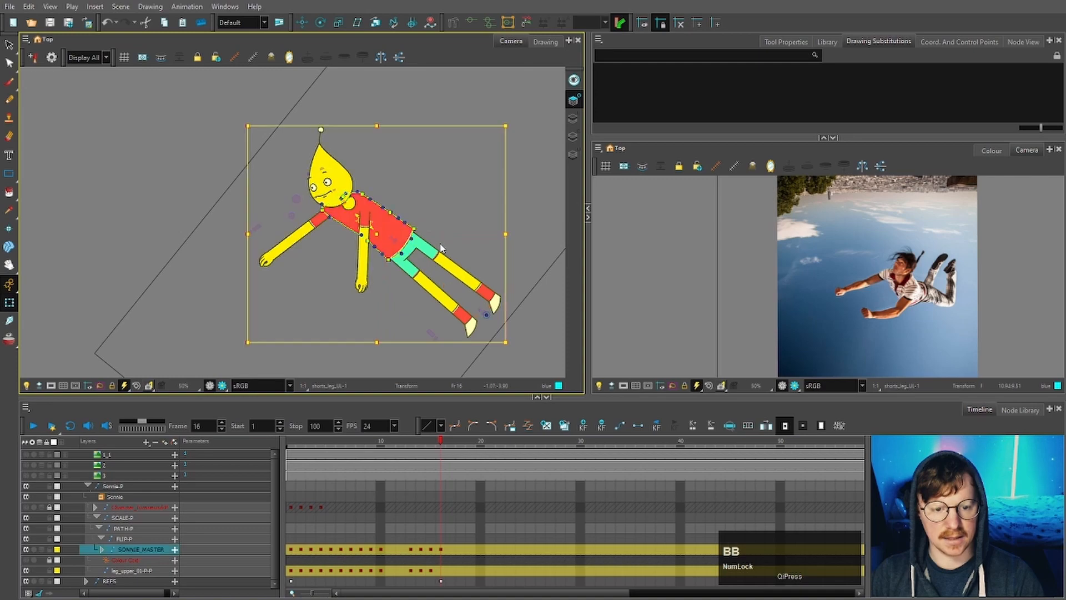
key("shift+b")
left_click_drag(410, 164, 368, 195)
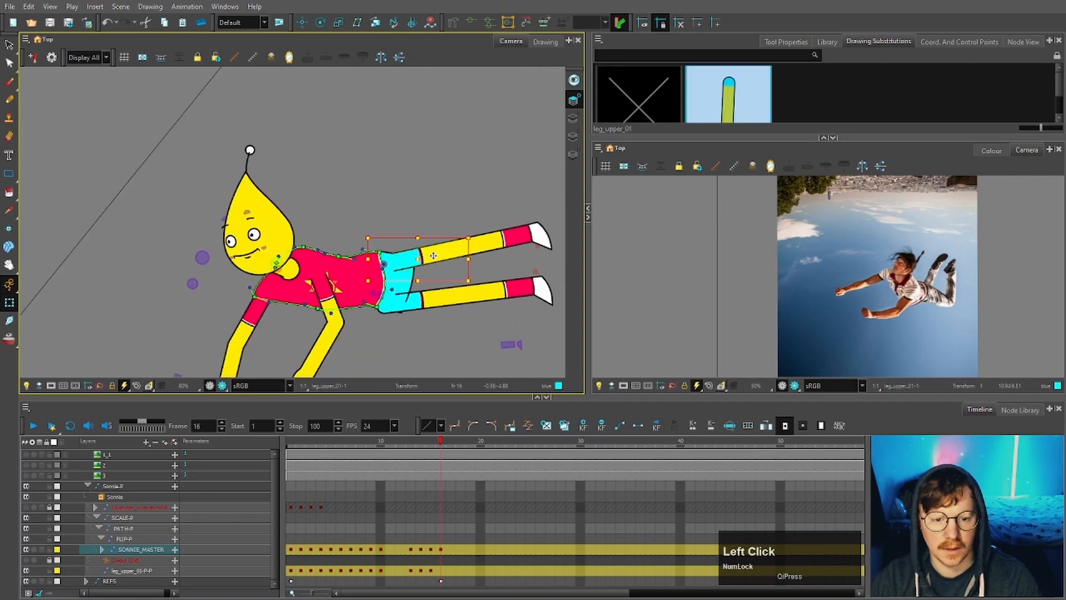
Select the entire upper leg from leg_upper_01 down to the foot and shift it slightly down and away from the torso
key("b")
key("b")
key("b")
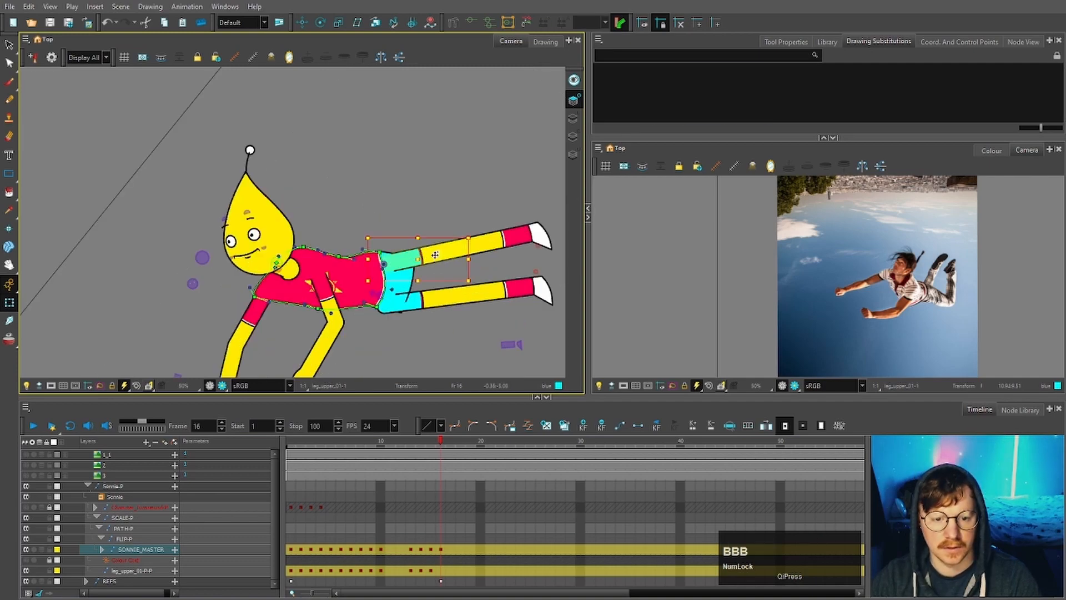
key("b")
key("shift+b")
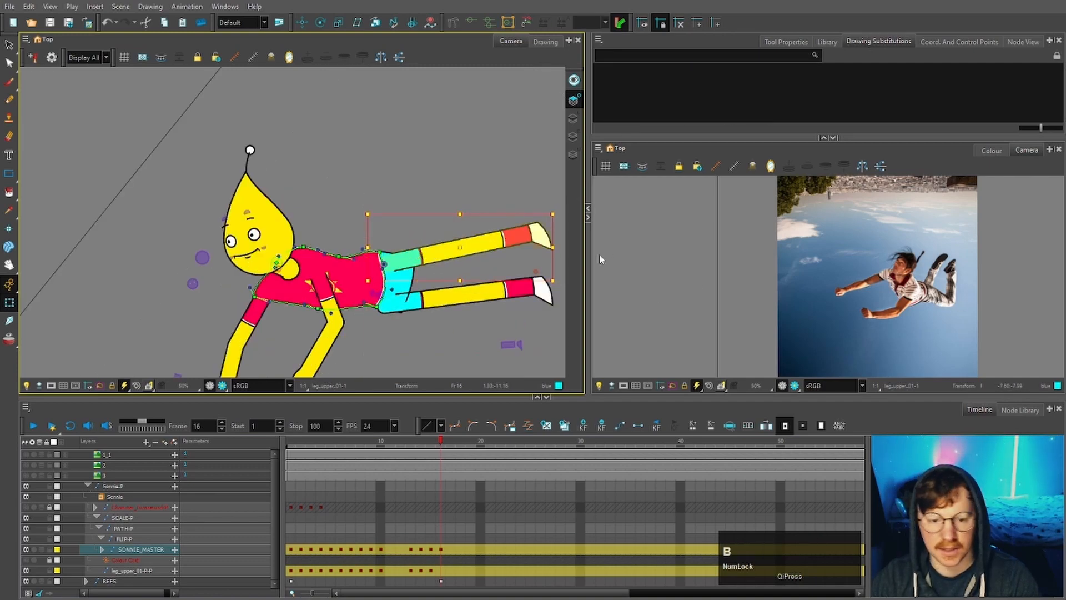
left_click_drag(434, 246, 443, 256)
Select the entire lower leg with its shorts and foot and move it up closer to the other leg
left_click(443, 303)
key("b")
key("b")
key("b")
key("b")
key("b")
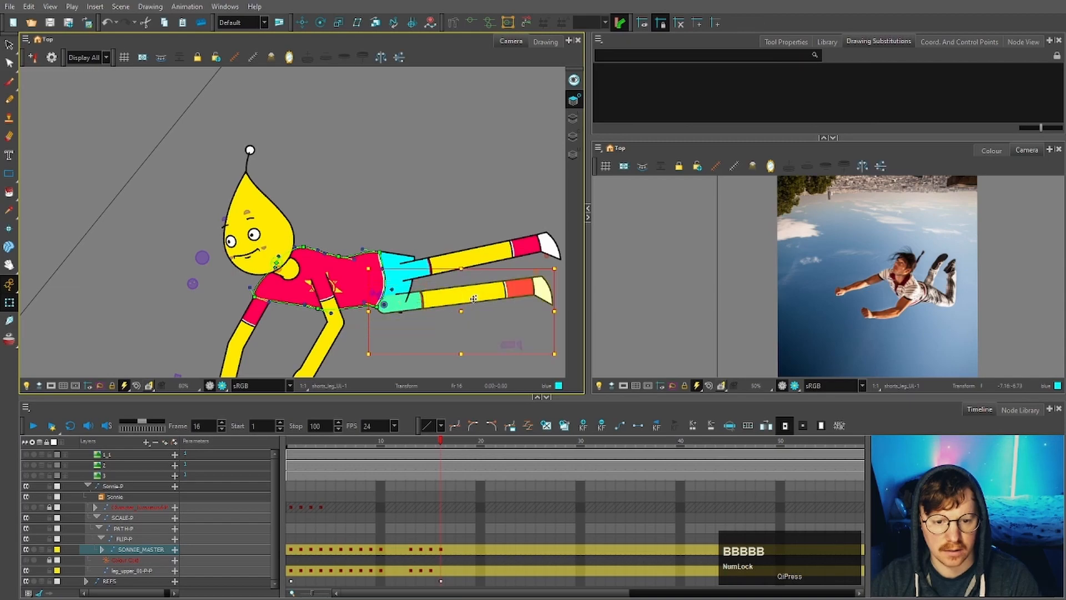
left_click_drag(478, 297, 475, 278)
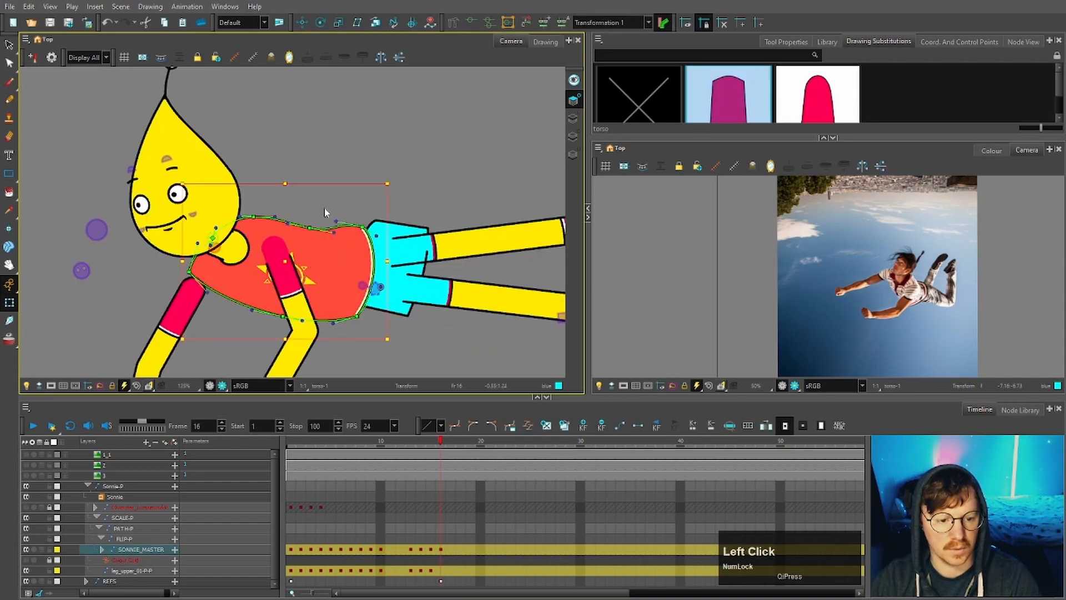
Move the sun emblem out from under the sleeve toward the front of the shirt
left_click(325, 212)
scroll(298, 258, "up", 3)
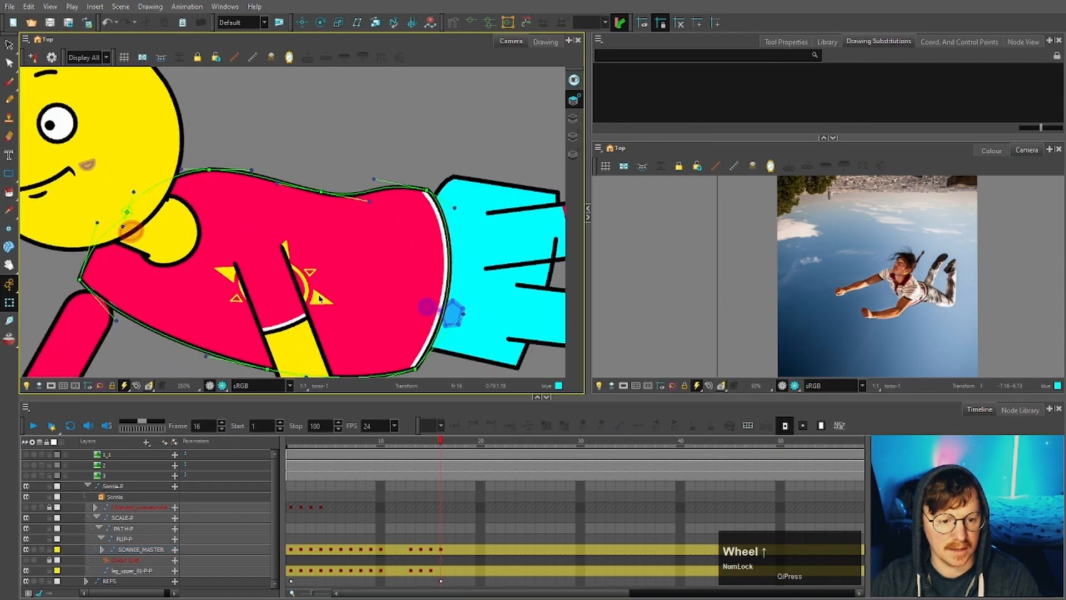
left_click(321, 300)
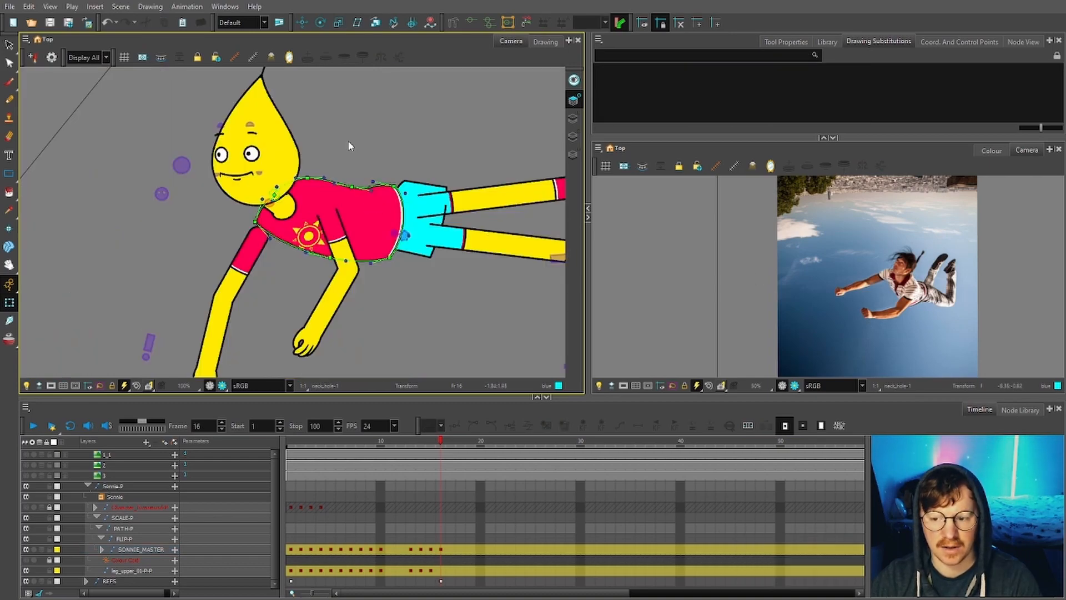
left_click(373, 223)
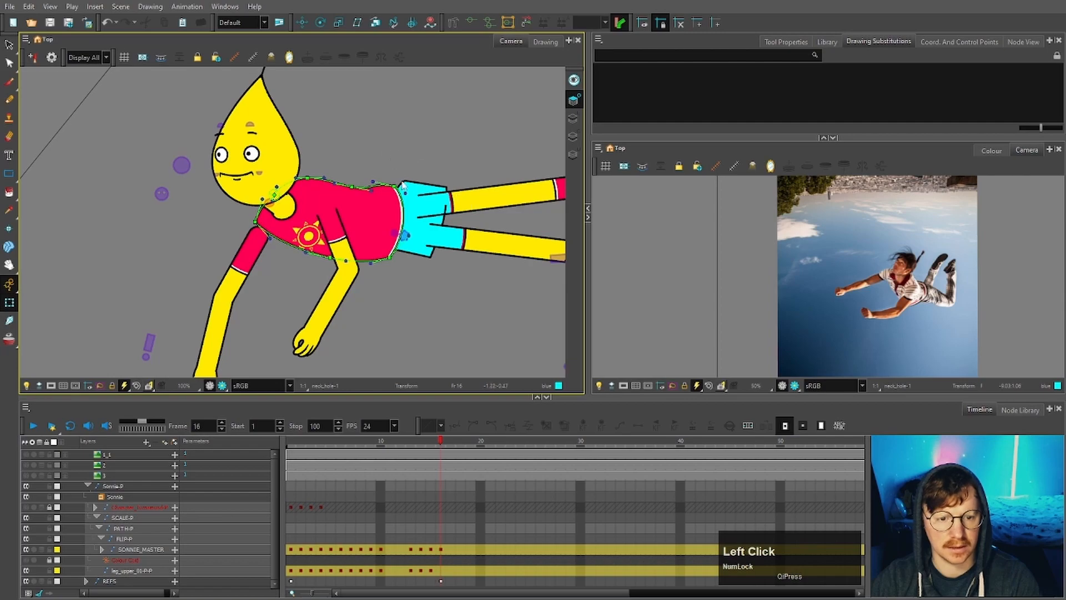
Reshape the lower back and hem of the shirt with the torso deformer
left_click_drag(395, 185, 387, 185)
scroll(315, 188, "up", 2)
left_click_drag(307, 174, 299, 178)
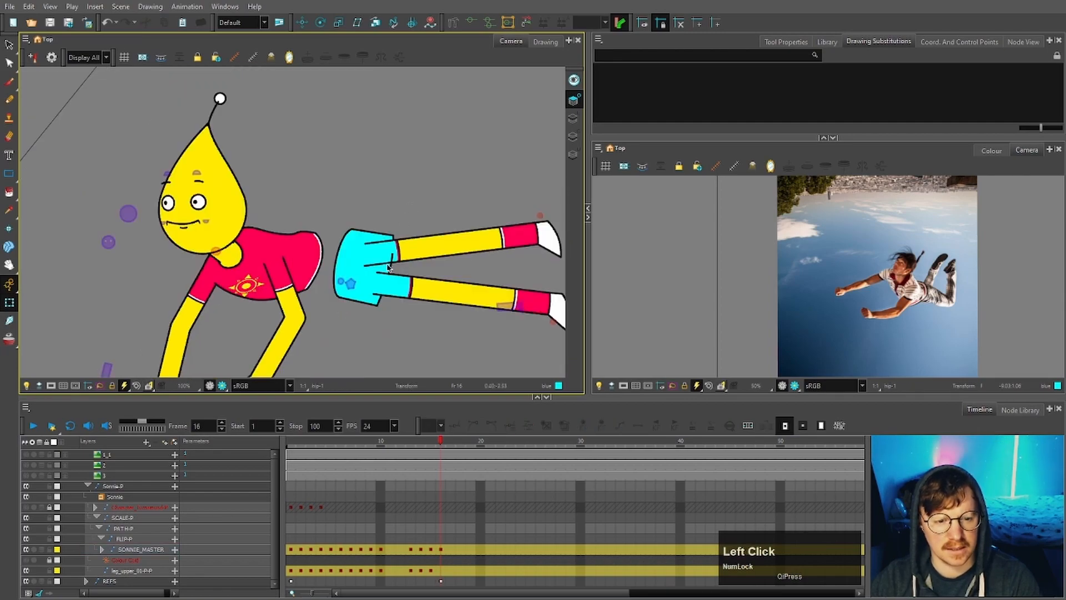
Select the hips and step up through their parent pegs to check which body parts each one carries
left_click(385, 265)
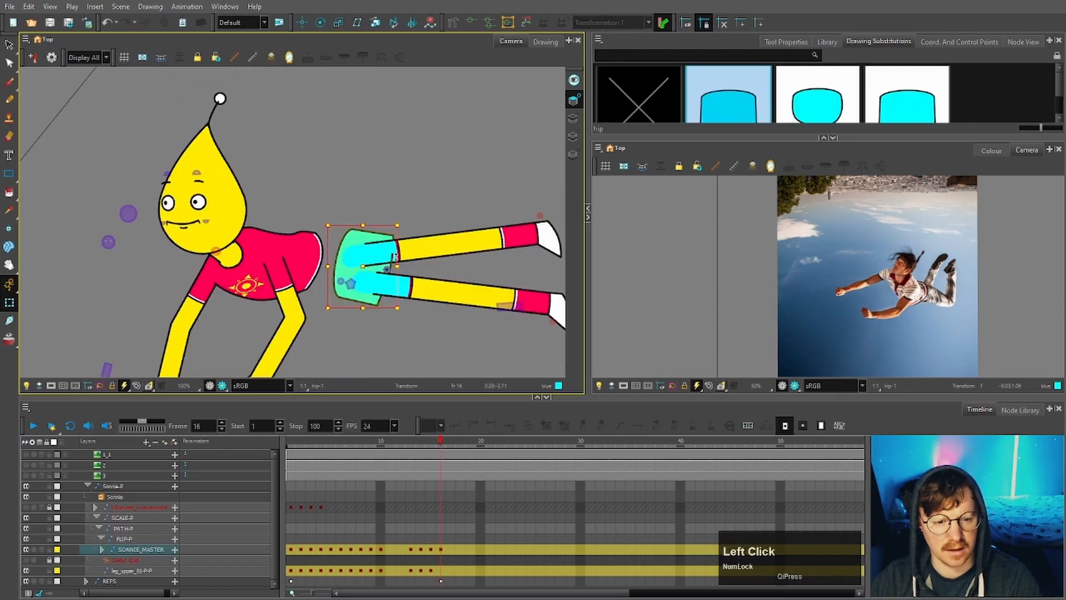
left_click(390, 252)
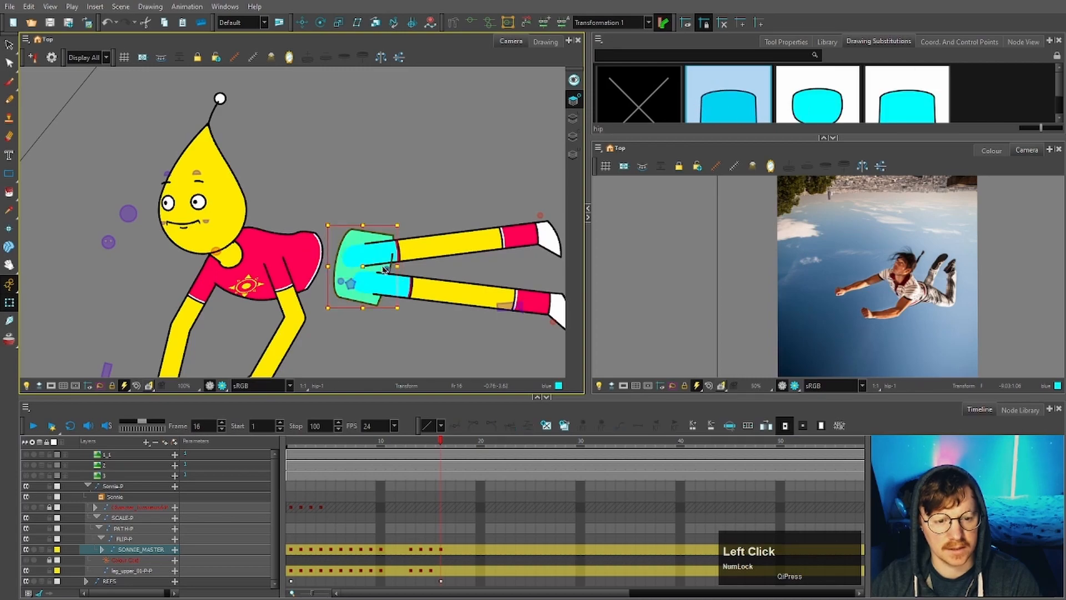
key("b")
key("b")
key("b")
key("b")
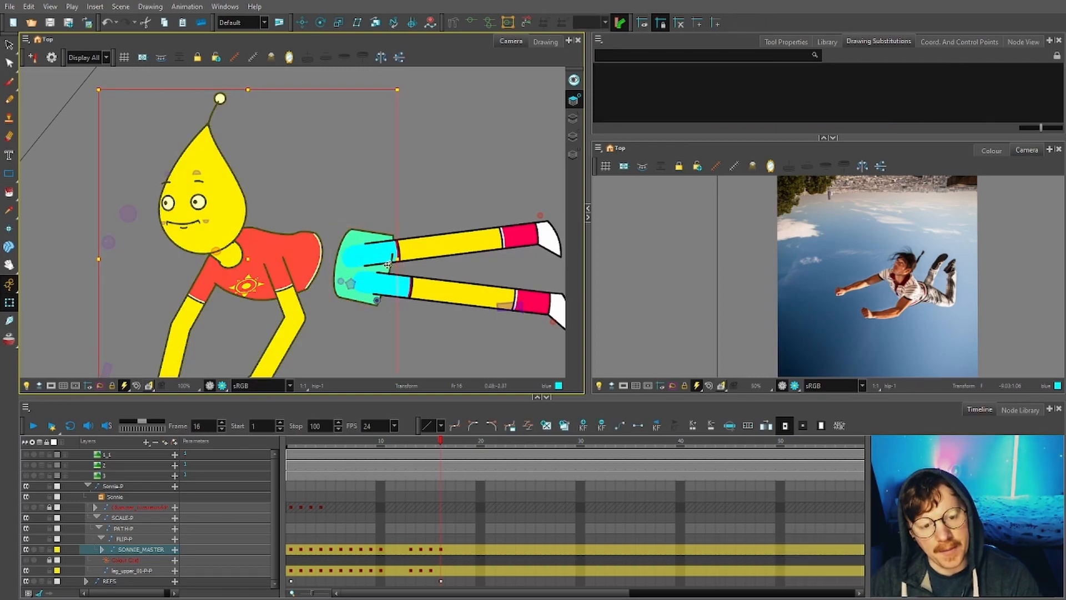
left_click(426, 200)
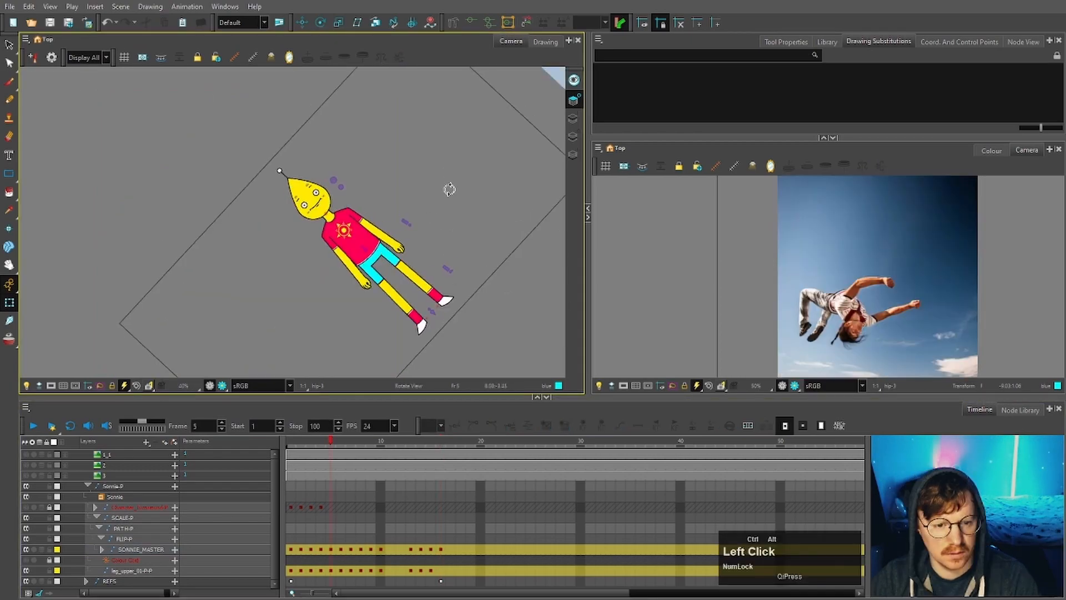
Examine the shorts leg and hip pegs of the standing pose at frame 5 in the node network
left_click_drag(448, 186, 411, 309)
scroll(356, 311, "up", 3)
left_click(355, 311)
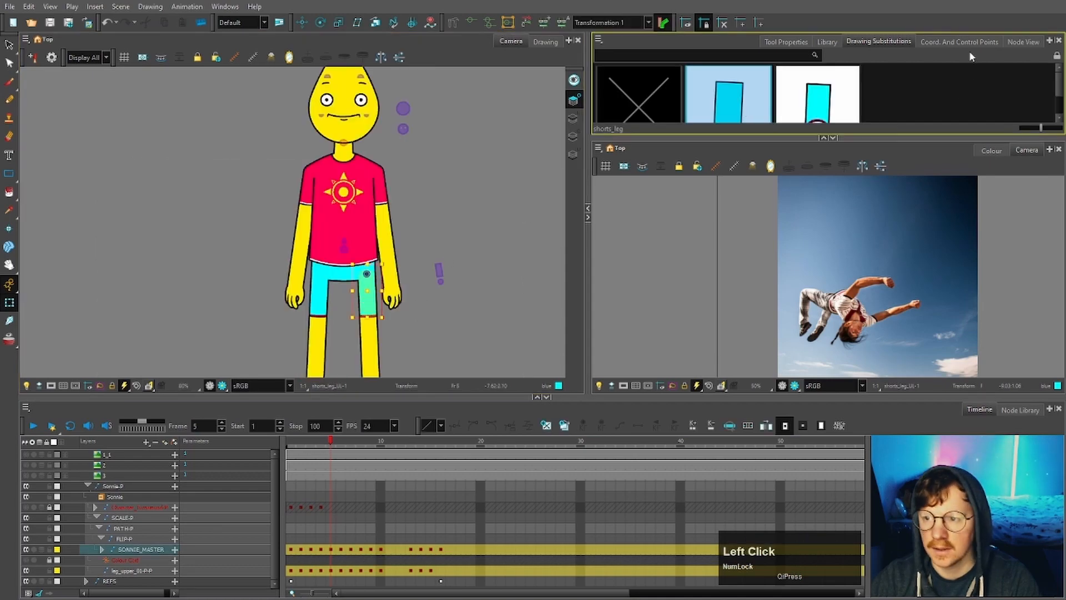
left_click(1024, 42)
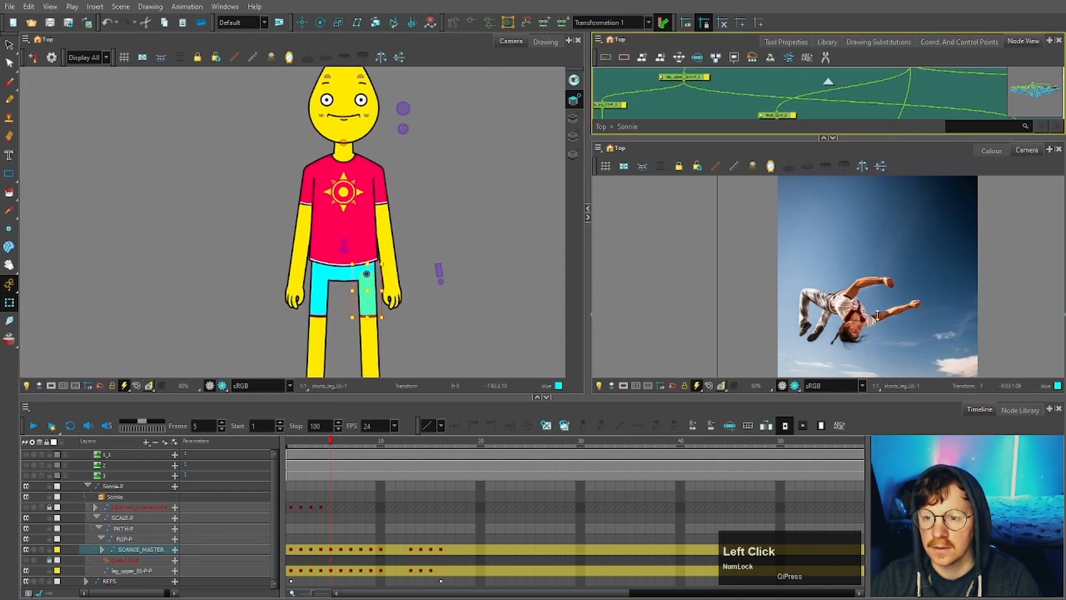
left_click_drag(877, 314, 878, 315)
scroll(821, 150, "up", 3)
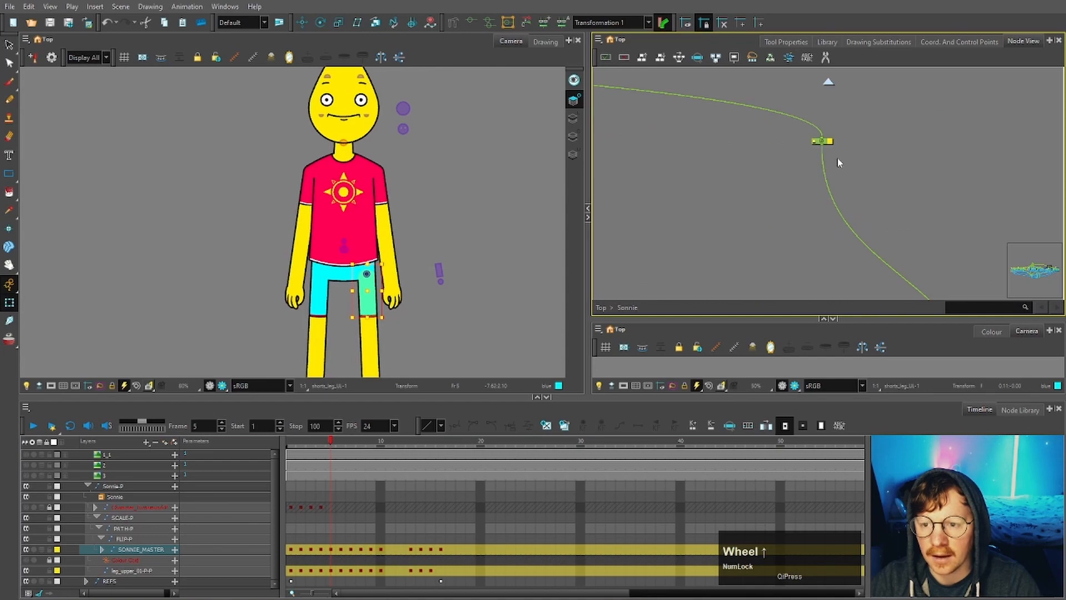
scroll(840, 160, "down", 4)
scroll(845, 150, "up", 4)
left_click(832, 162)
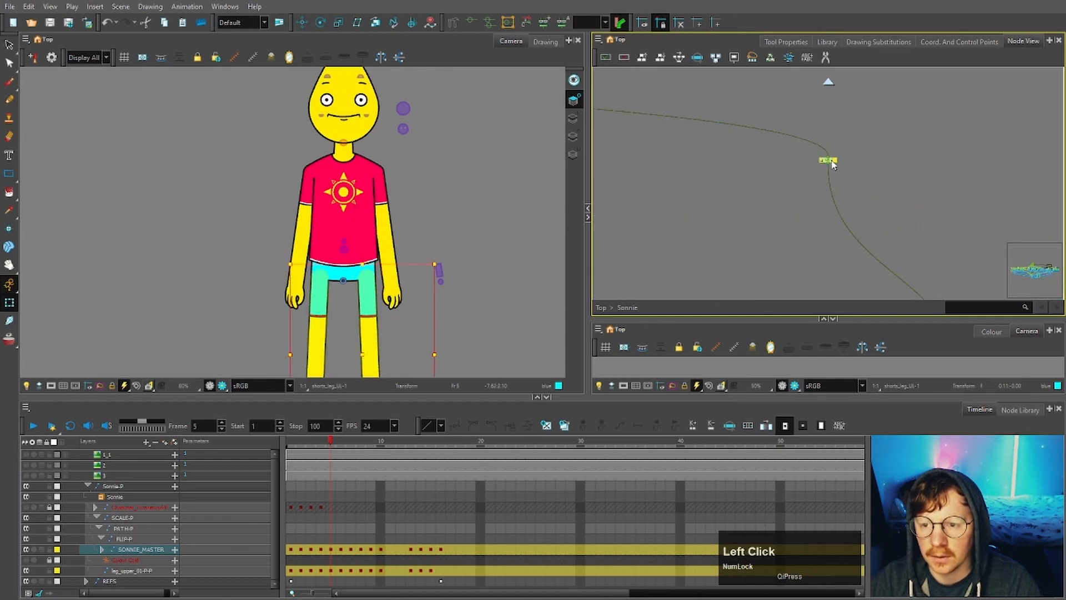
scroll(927, 188, "up", 2)
left_click_drag(929, 181, 765, 200)
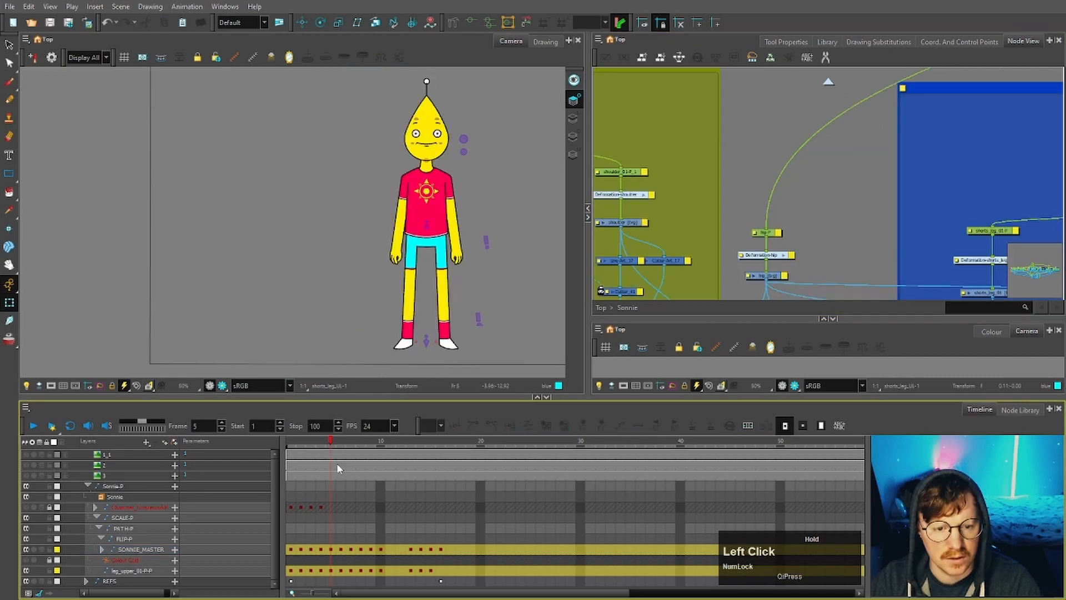
Check which parts the leg's parent pegs carry and compare the hips across frames 1 to 5
left_click(444, 291)
key("b")
key("b")
key("b")
key("b")
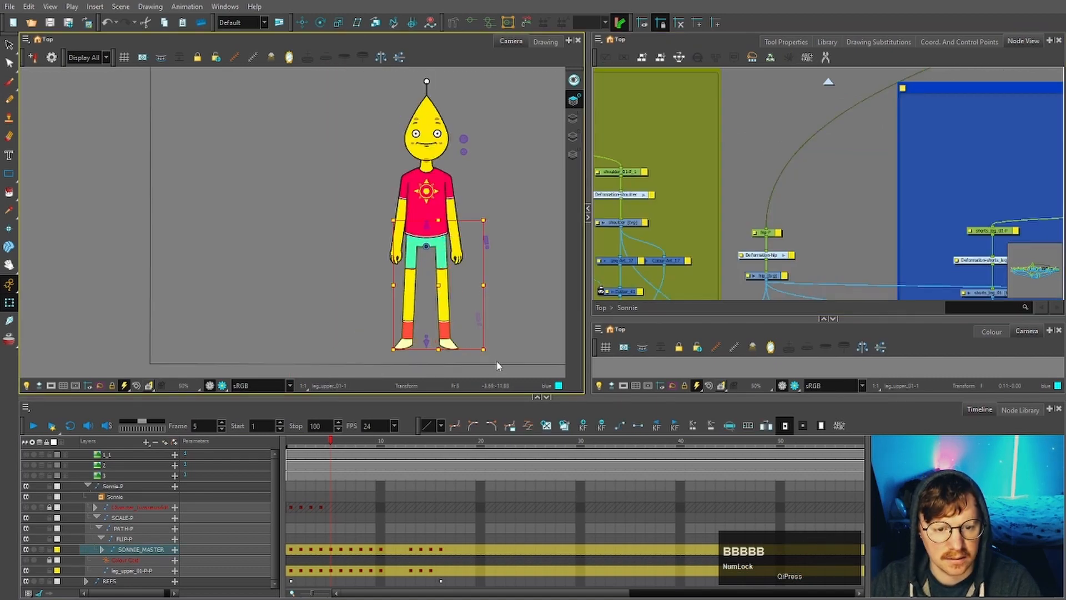
left_click(494, 353)
key("z")
scroll(460, 287, "up", 5)
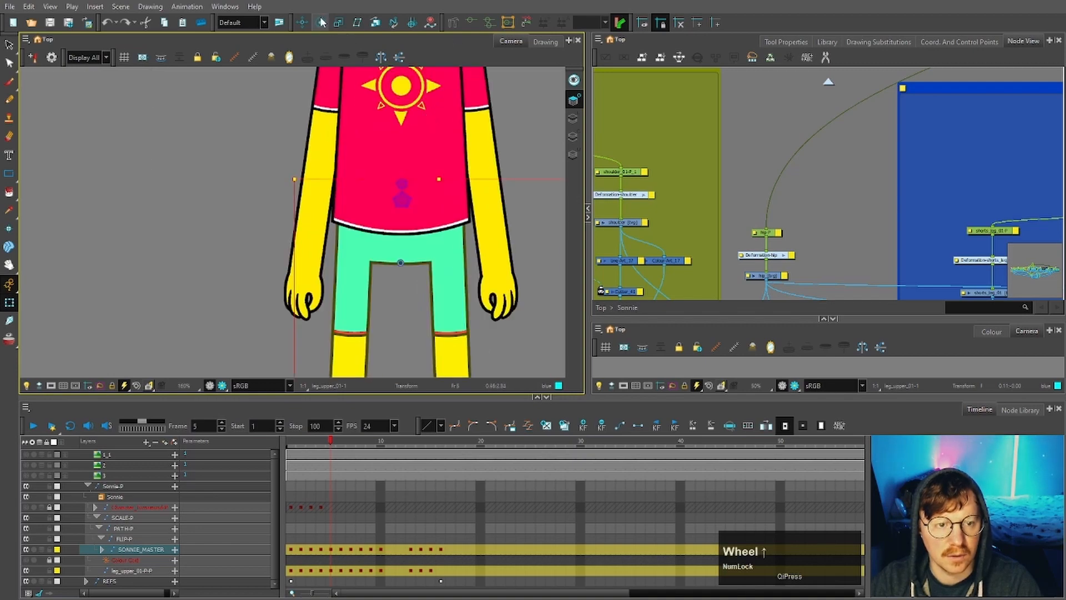
left_click(320, 23)
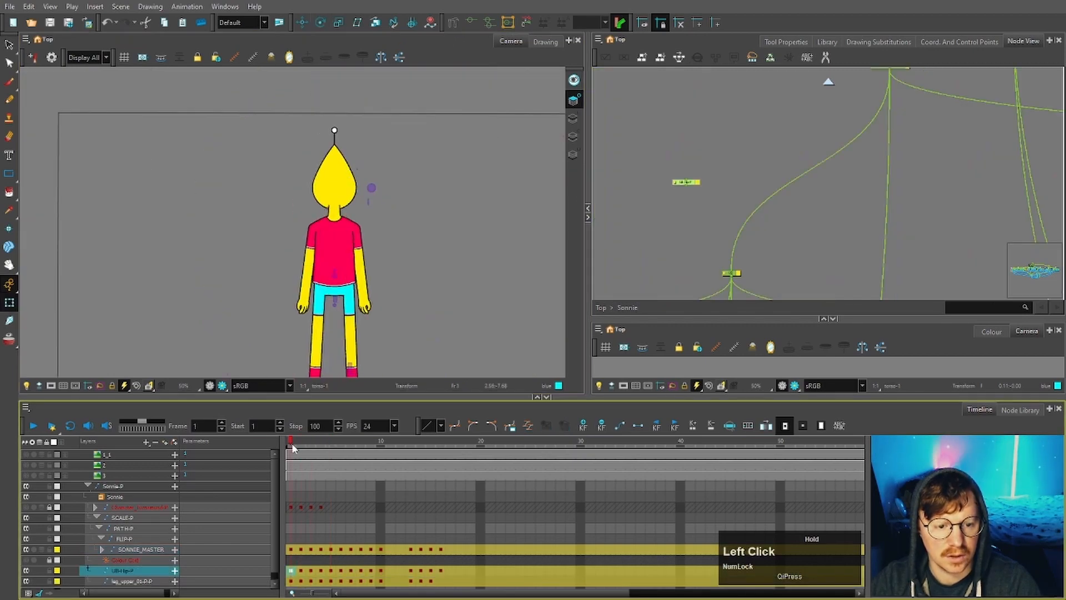
left_click_drag(292, 447, 332, 461)
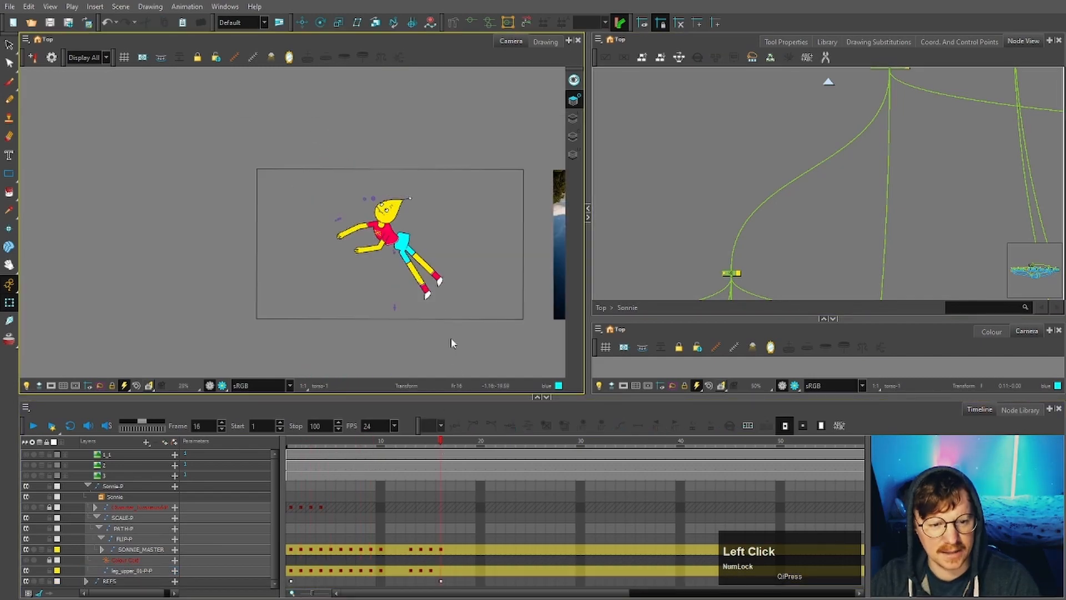
Select the hips at frame 4 and inspect their parent pegs and rotation pivot with the Rotate tool
scroll(429, 263, "up", 2)
left_click_drag(447, 216, 405, 236)
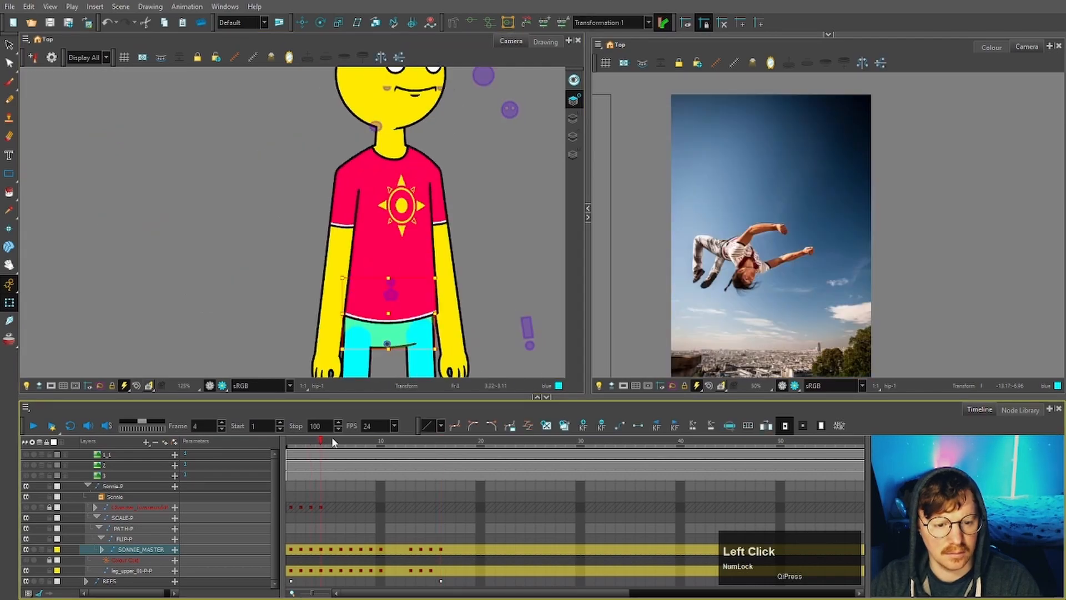
key("b")
key("b")
key("b")
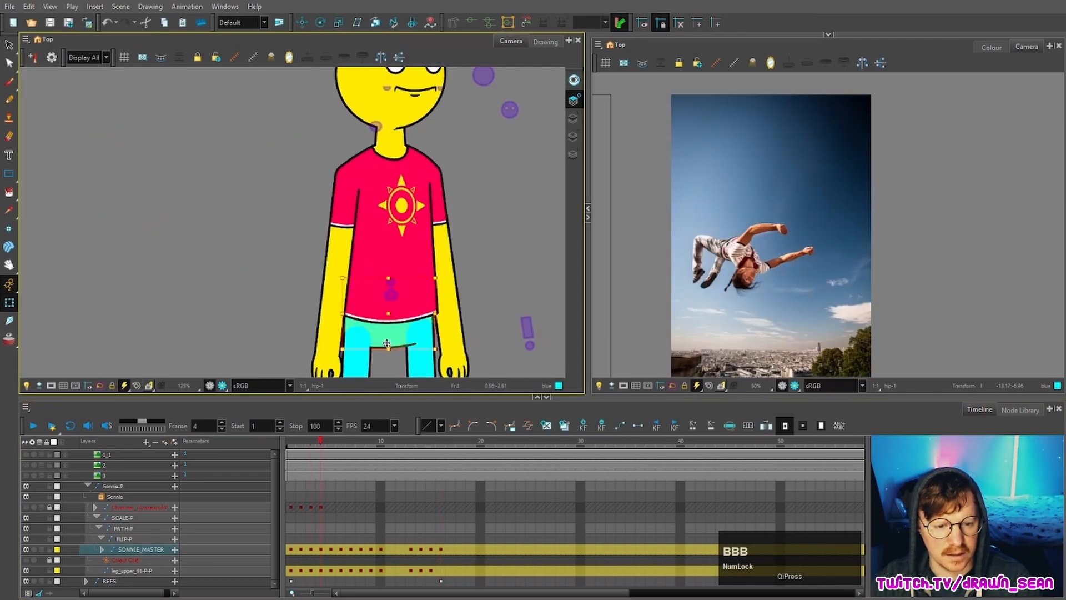
left_click(320, 23)
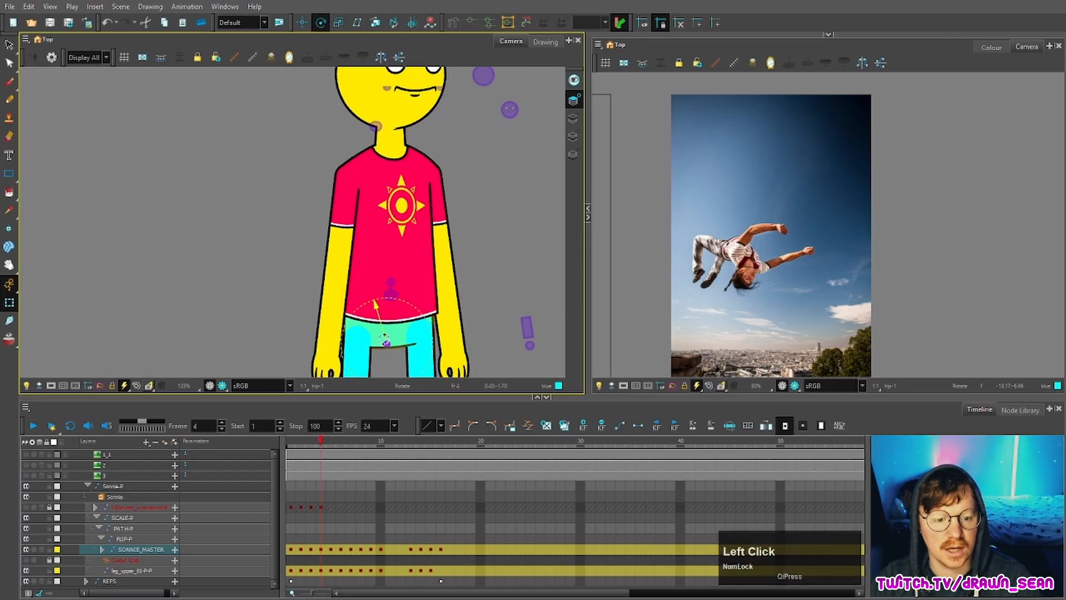
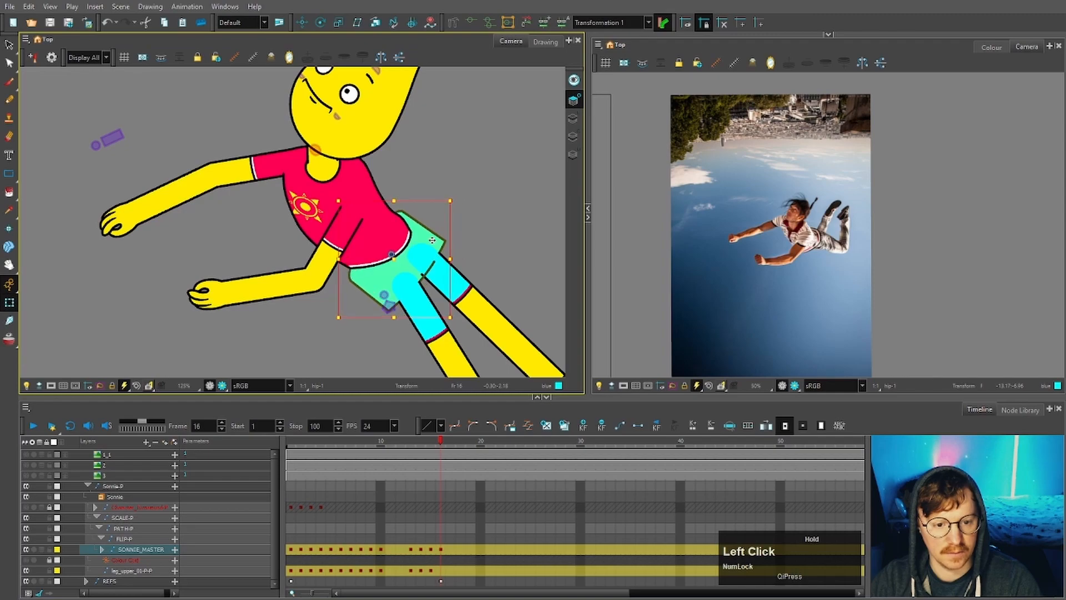
At frame 16, reshape the hips with their deformer and rotate the leg_upper_01 leg up to nearly horizontal
scroll(425, 244, "up", 2)
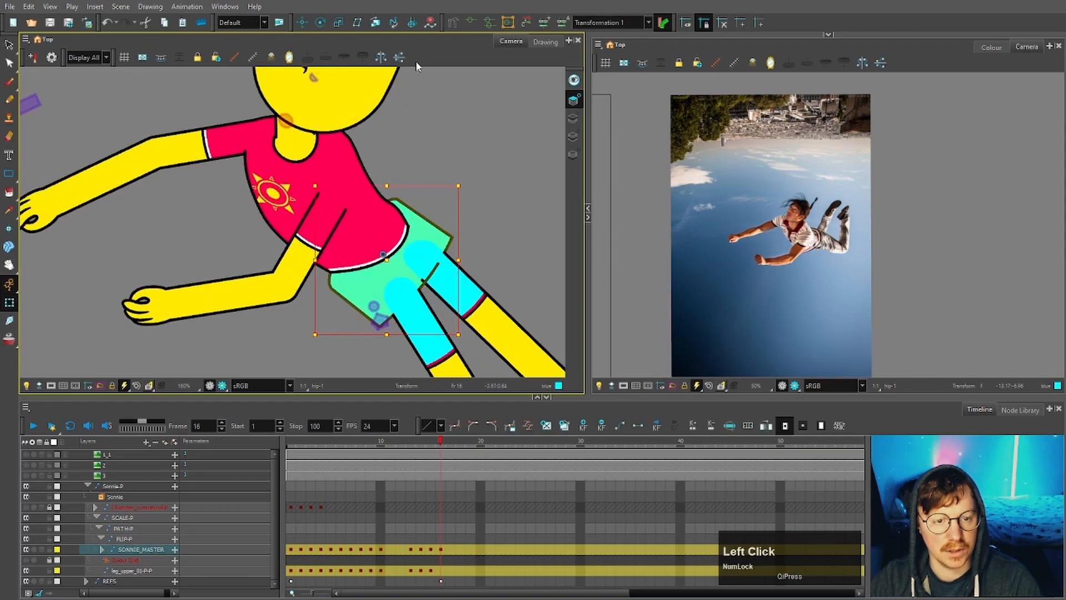
left_click(471, 24)
mouse_move(405, 274)
left_mouse_down()
mouse_move(408, 282)
mouse_move(403, 273)
left_mouse_up()
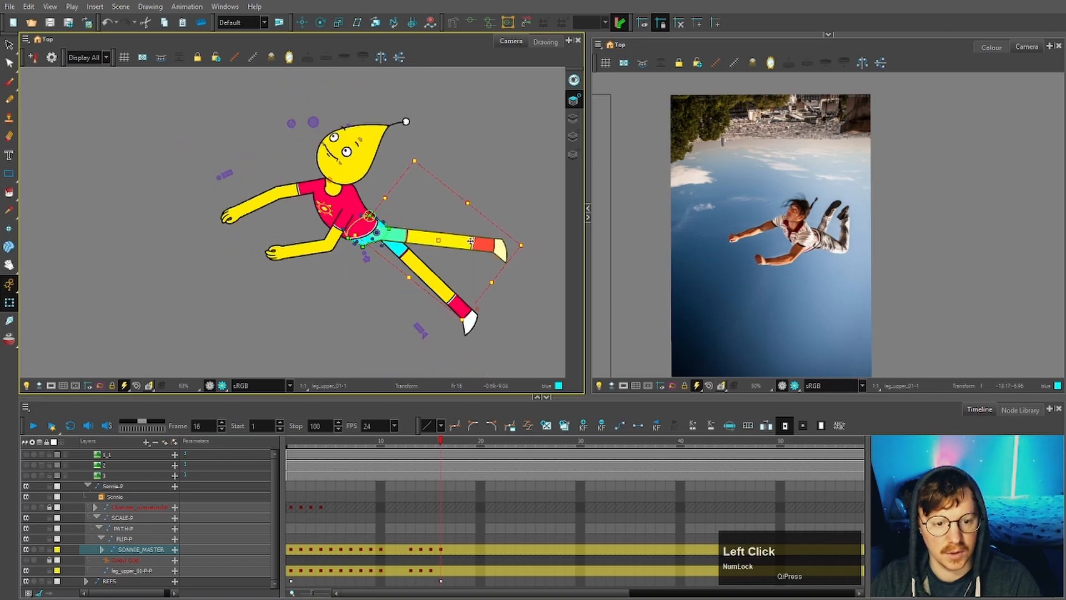
scroll(410, 230, "up", 3)
left_click(394, 245)
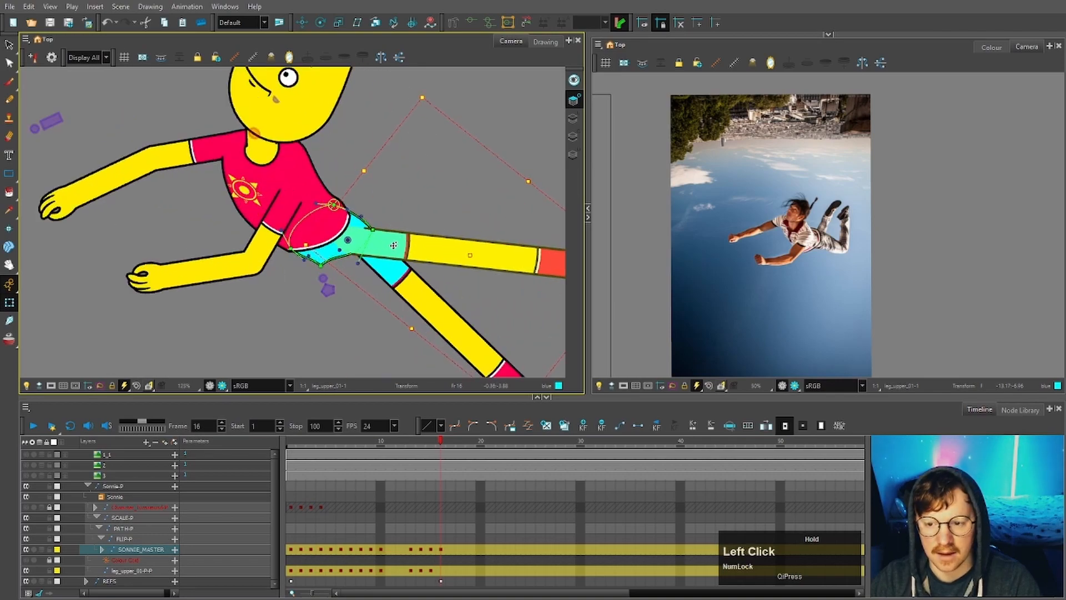
Swap the hip drawing for rounded substitution 2
left_click(323, 257)
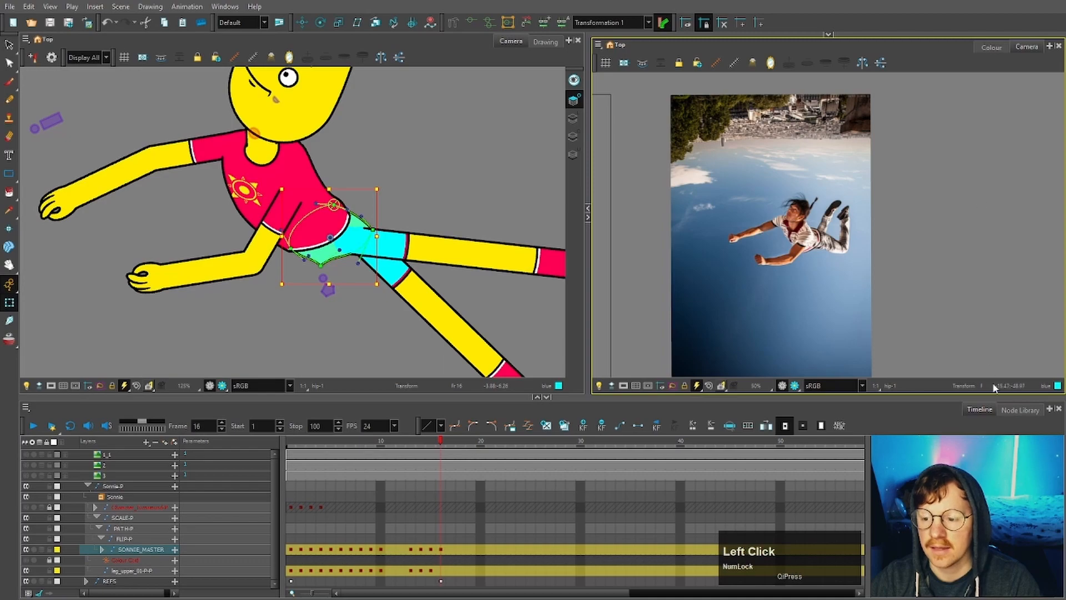
left_click(828, 35)
left_click(817, 111)
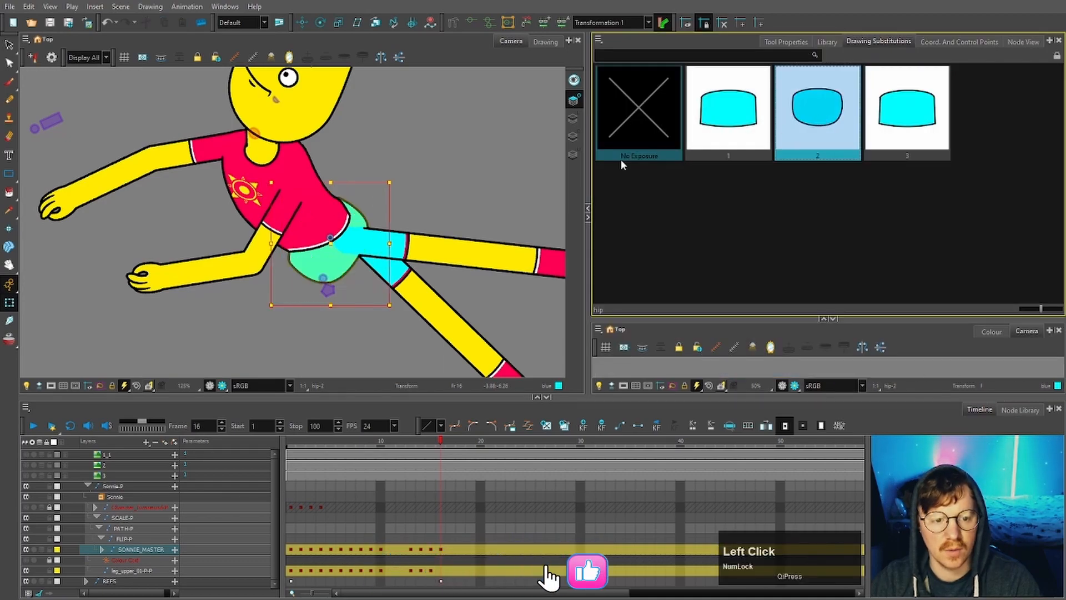
Insert keyframes on the SONNIE_MASTER layer at the existing poses, starting from frame 1
left_click(317, 444)
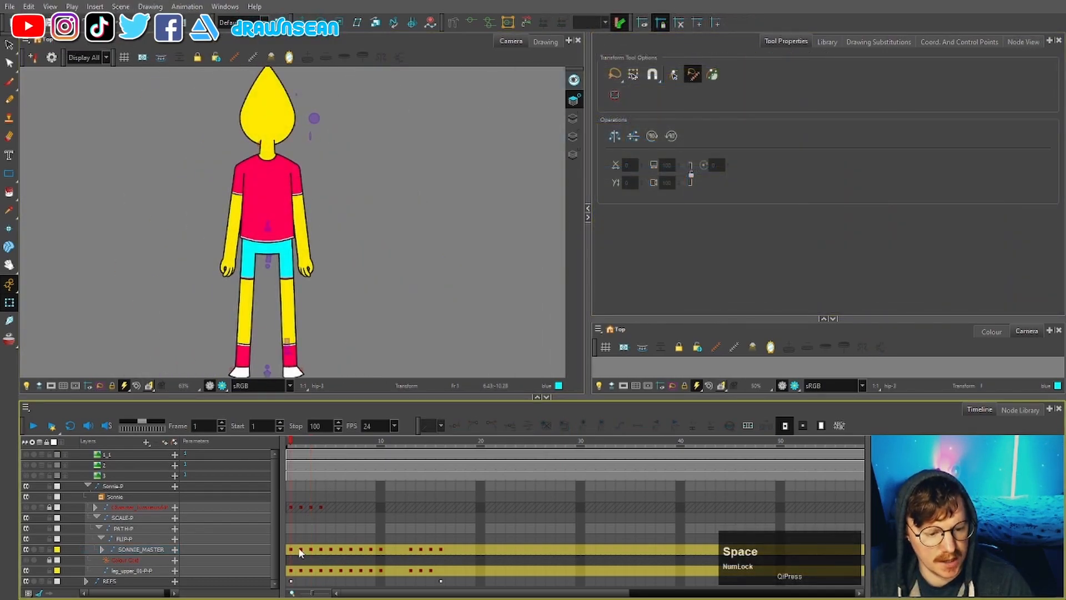
left_click(291, 549)
key("F6")
left_click(303, 551)
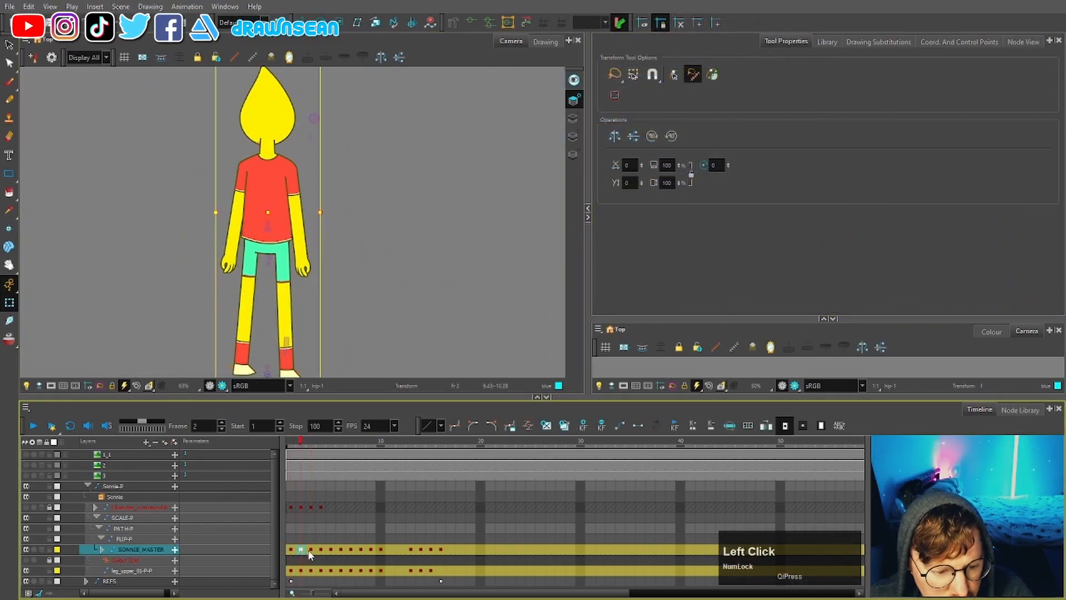
key("F6")
key("F6")
key("F6")
key("F6")
key("F6")
key("F6")
key("F6")
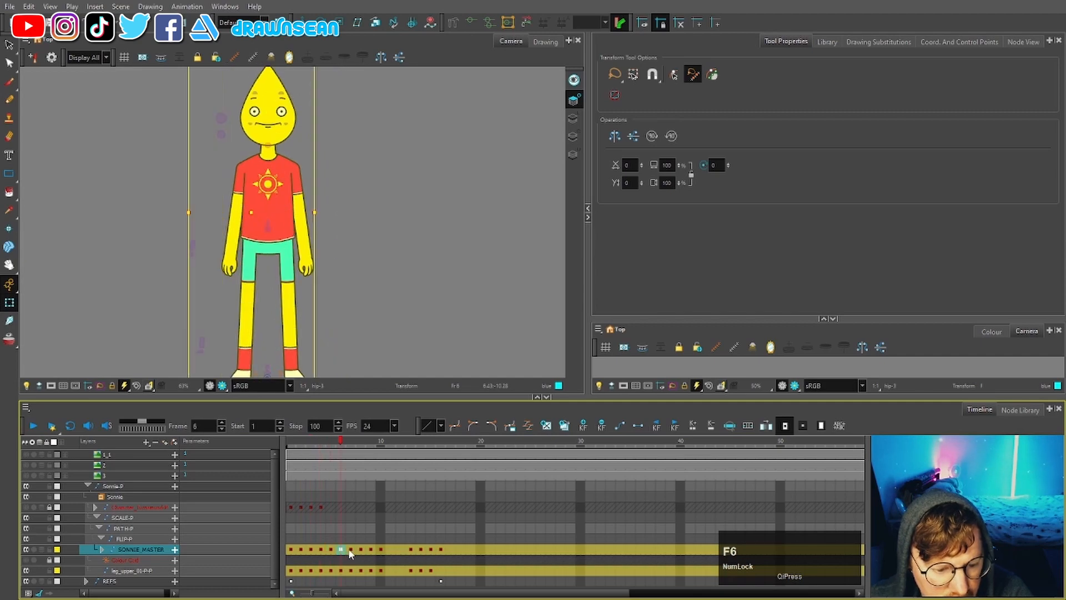
key("F6")
key("F6")
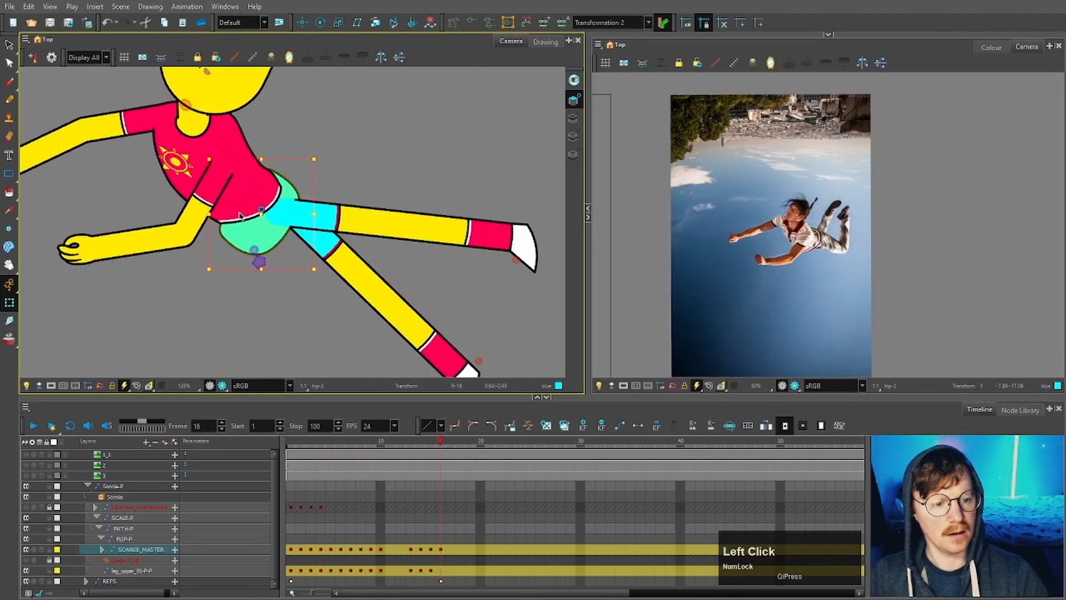
Refine the rounded hips and the shirt's hem with their deformers so the waist joins smoothly
scroll(272, 217, "up", 2)
left_click(470, 23)
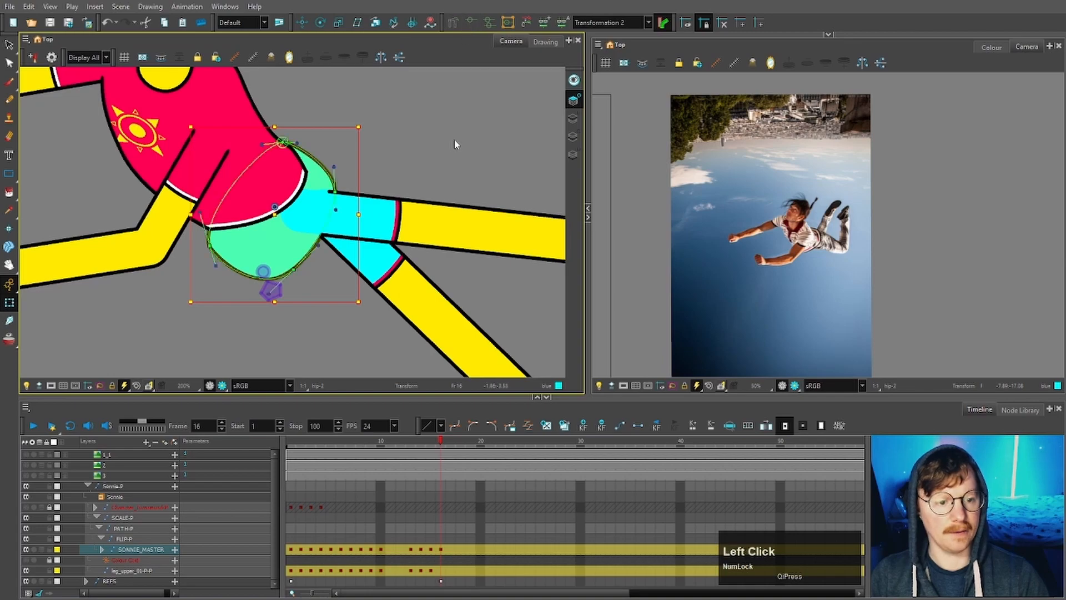
left_click(447, 139)
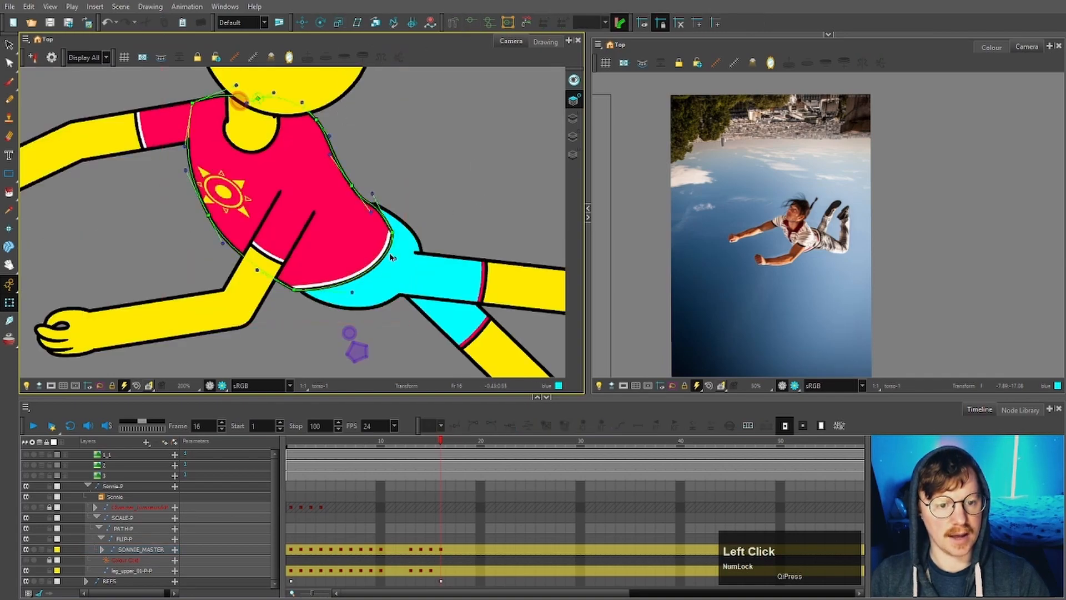
scroll(391, 245, "up", 2)
left_click_drag(393, 225, 392, 197)
Select the entire front leg from leg_upper_01 down to the foot and rotate it down to nearly horizontal
left_click(446, 180)
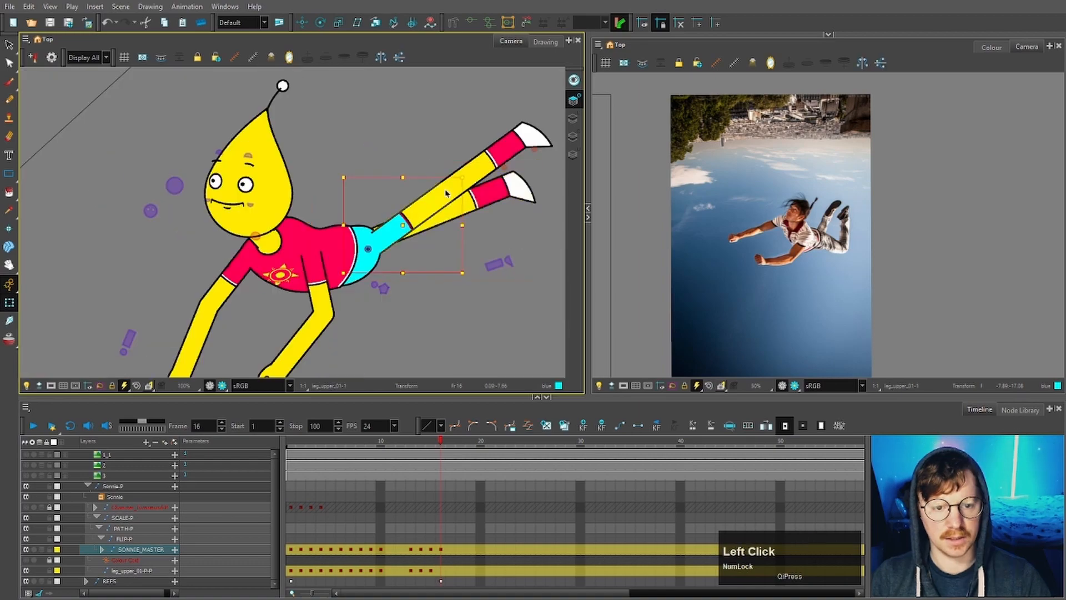
scroll(445, 180, "down", 2)
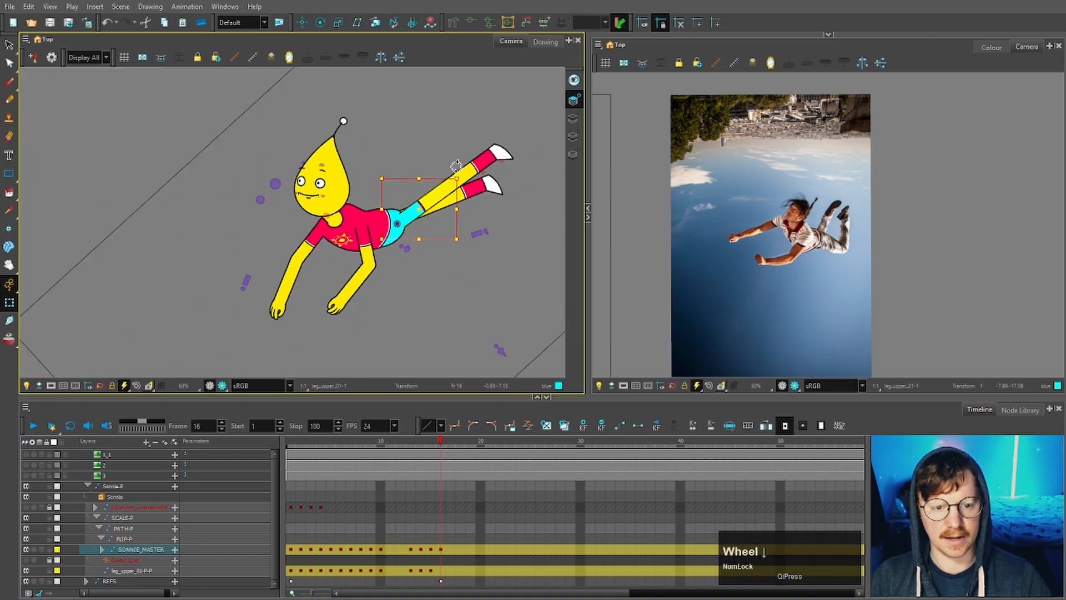
key("b")
key("b")
key("b")
left_click_drag(381, 136, 430, 140)
scroll(418, 222, "up", 1)
left_click(418, 221)
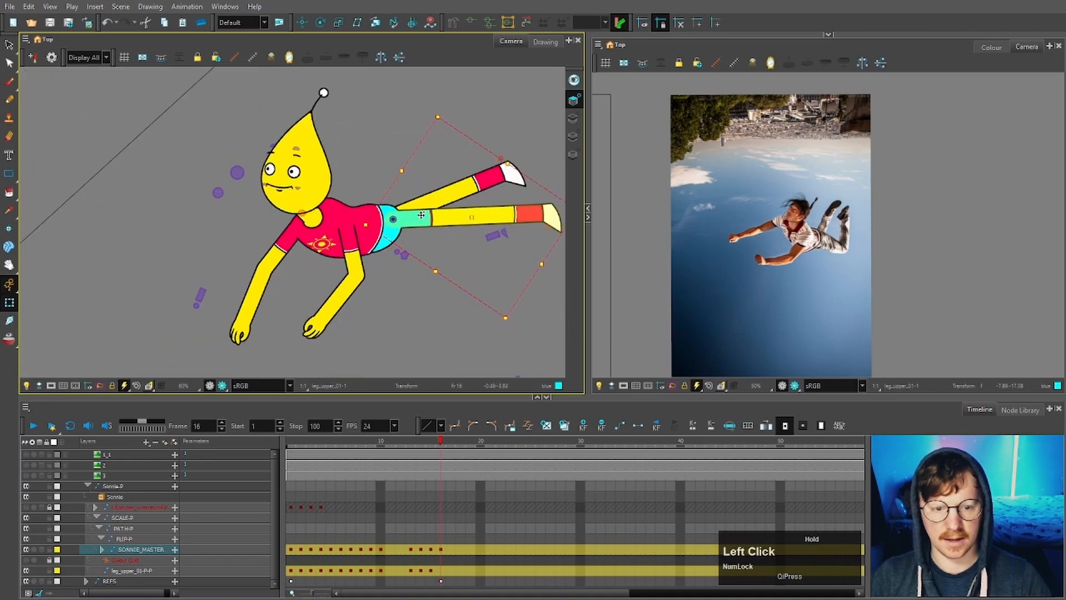
Shorten the front upper leg by pulling the knee end of its deformer toward the hips
scroll(453, 222, "up", 2)
left_click(437, 209)
left_click(466, 24)
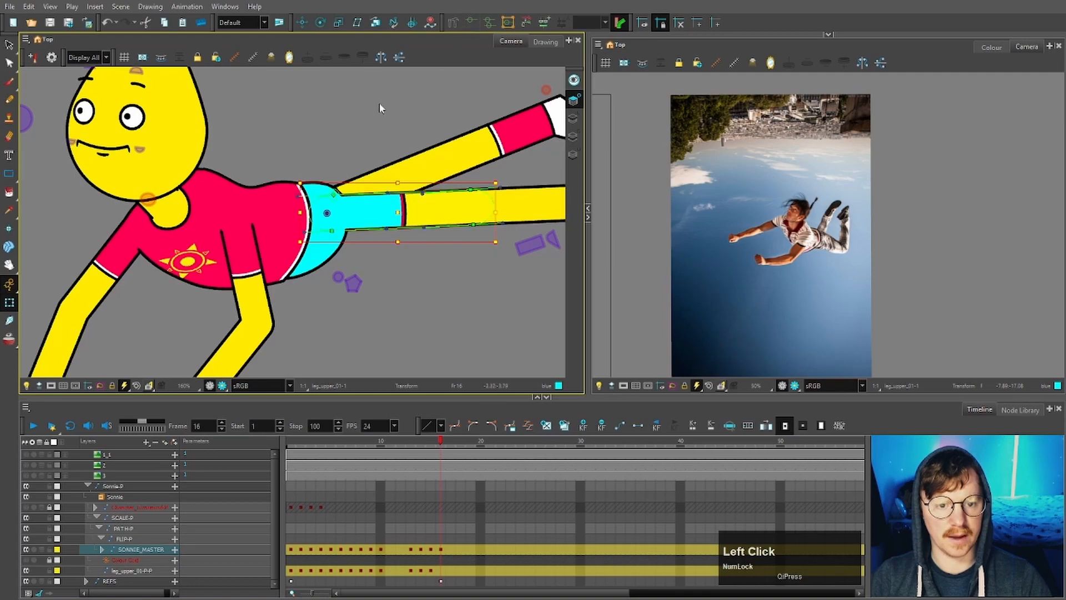
left_click_drag(469, 190, 443, 190)
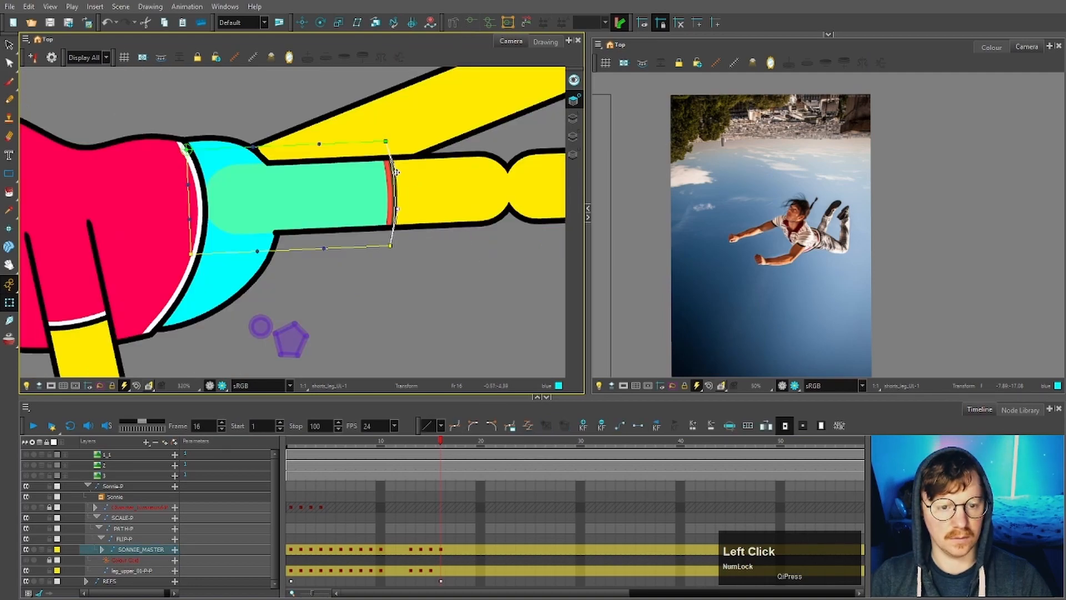
Curve the cuff of the front shorts leg with its deformer and shift the shorts leg toward the hips
left_click_drag(394, 171, 410, 171)
left_click(434, 252)
left_click(358, 200)
left_click(412, 250)
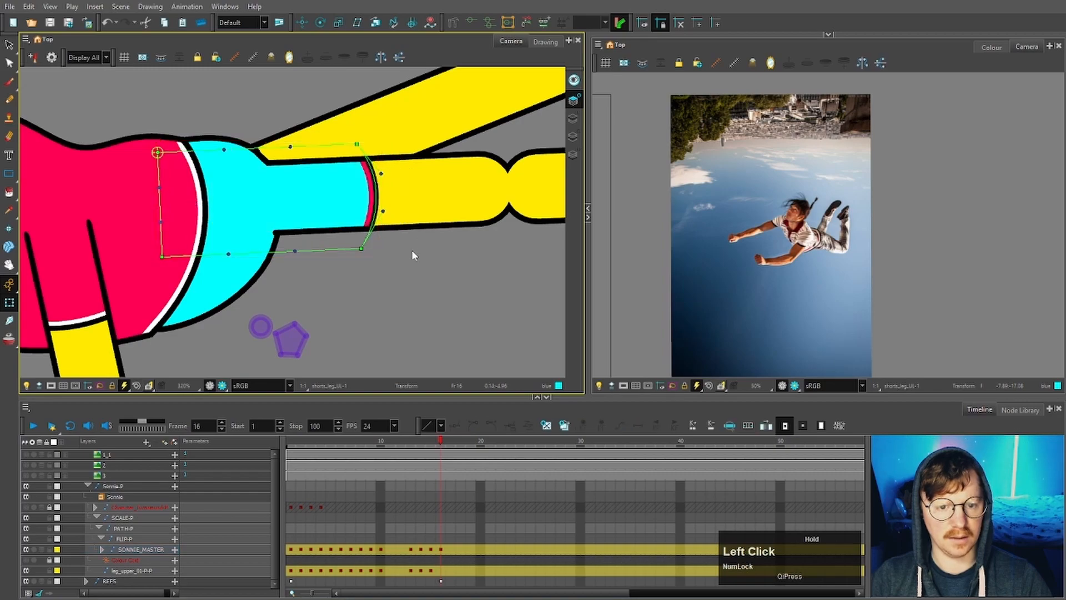
Attach the front lower leg to the knee of the shortened upper leg and rotate it up to nearly vertical
scroll(414, 242, "down", 3)
scroll(443, 289, "down", 2)
left_click(472, 259)
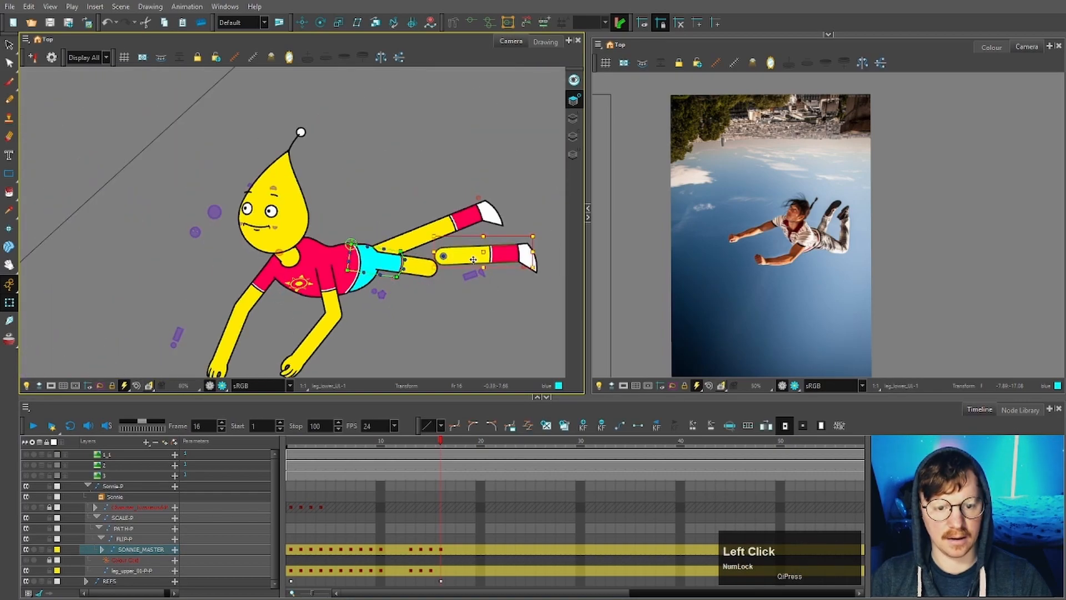
left_click_drag(466, 256, 453, 265)
key("ctrl+z")
key("b")
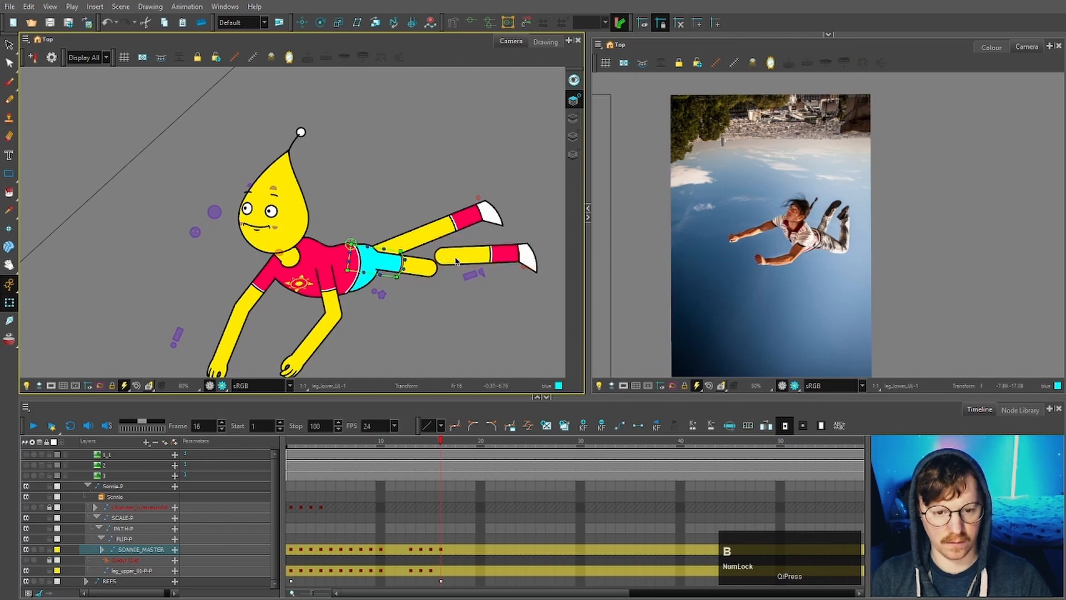
left_click_drag(523, 283, 430, 177)
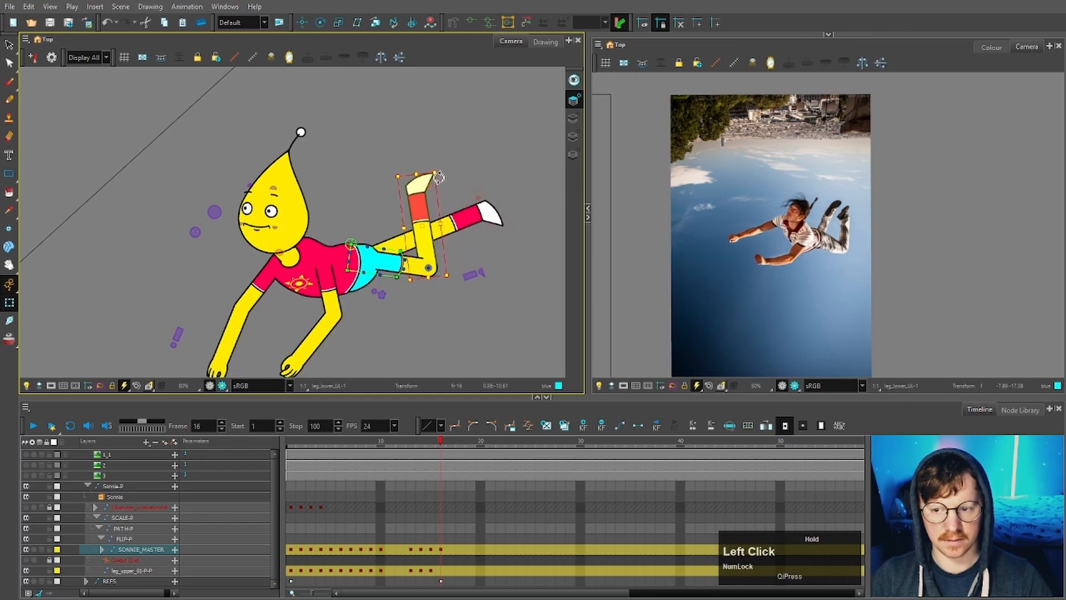
Bend the ankle end of the front lower leg with its deformer so the sock meets the foot
scroll(402, 207, "up", 2)
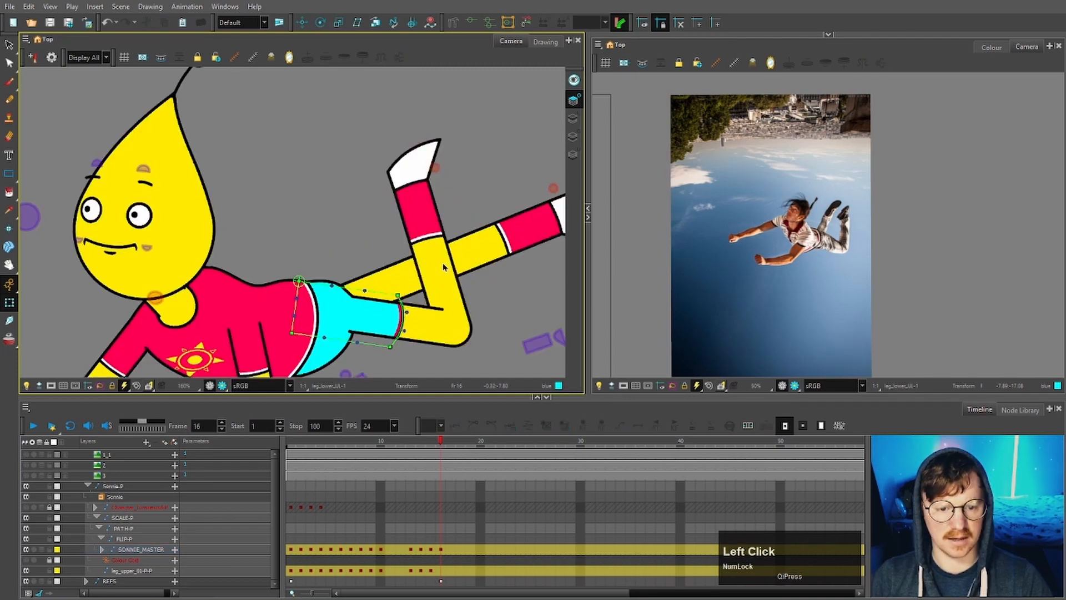
left_click(446, 202)
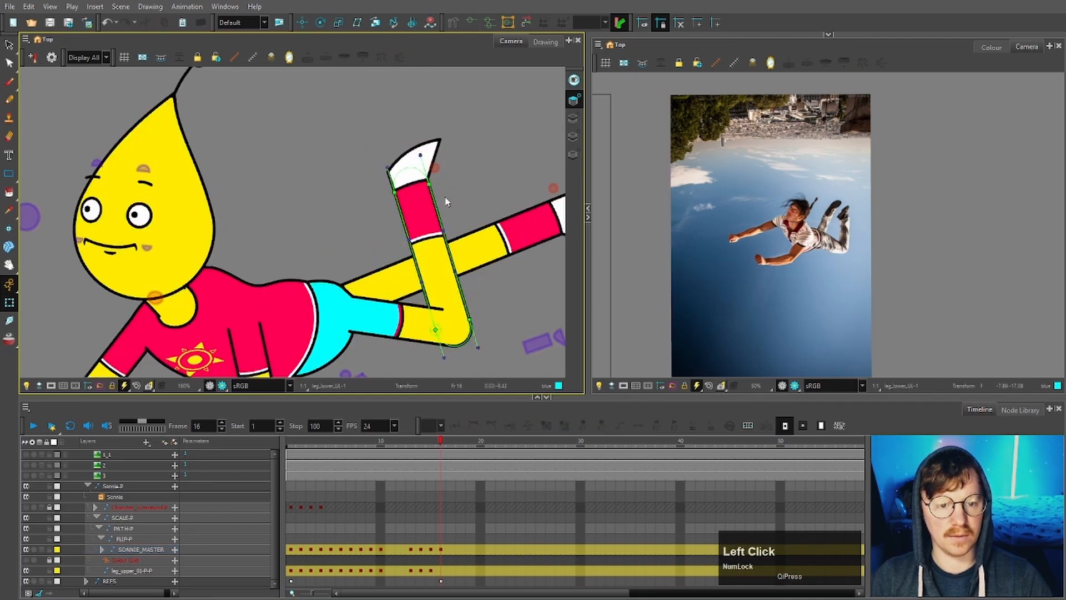
left_click_drag(430, 176, 438, 219)
scroll(438, 187, "up", 2)
Add the shadow to the front foot and curve its inner edge with the foot_shadow deformer
left_click(438, 188)
key("]")
key("[")
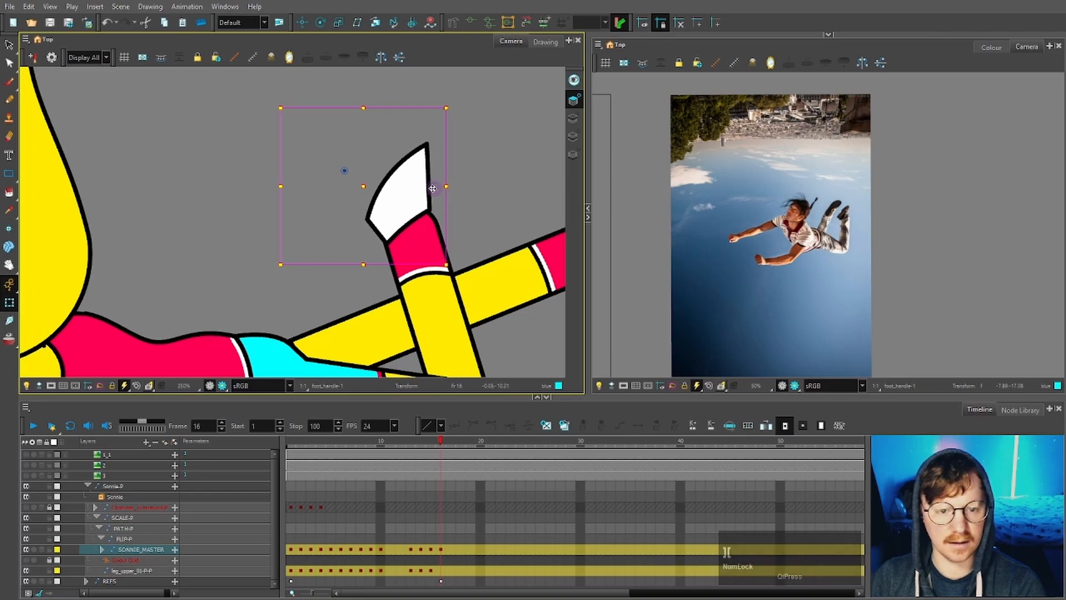
scroll(389, 158, "down", 3)
scroll(400, 172, "up", 3)
scroll(400, 172, "up", 2)
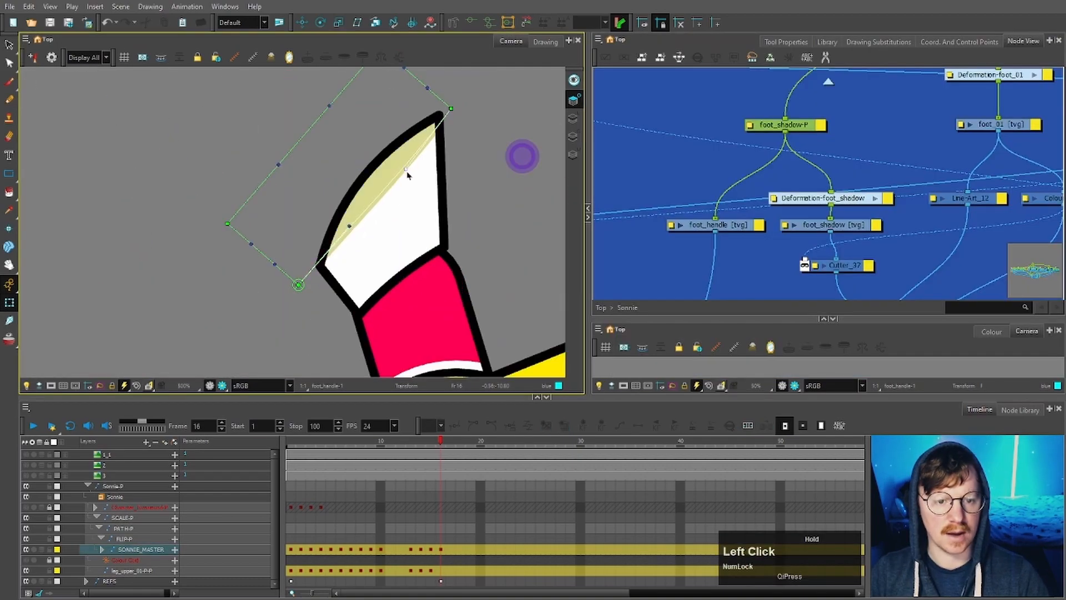
left_click_drag(411, 173, 414, 187)
left_click_drag(350, 229, 401, 184)
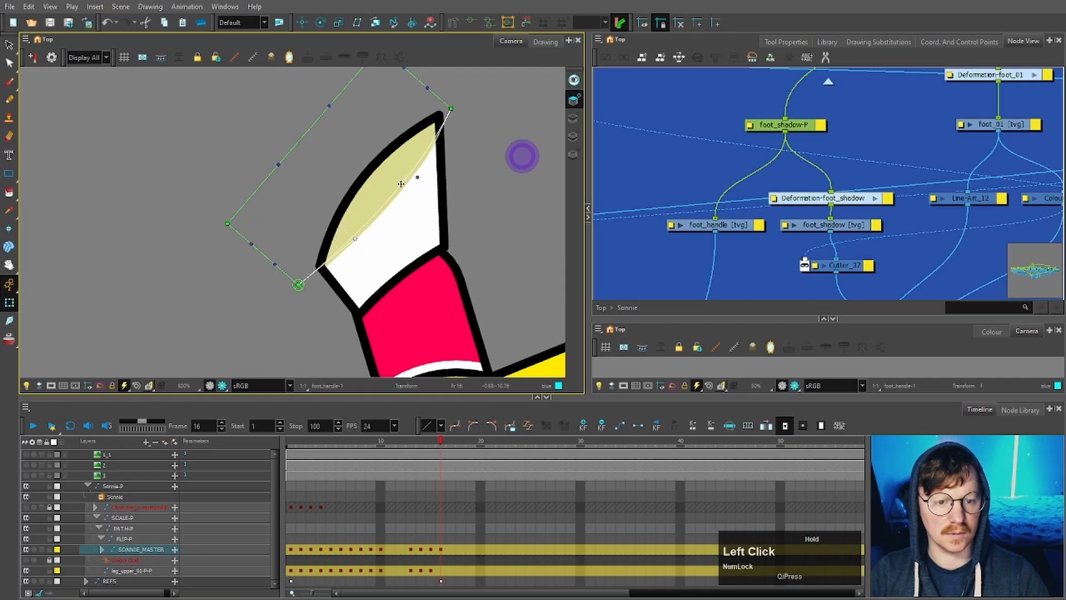
scroll(470, 208, "down", 5)
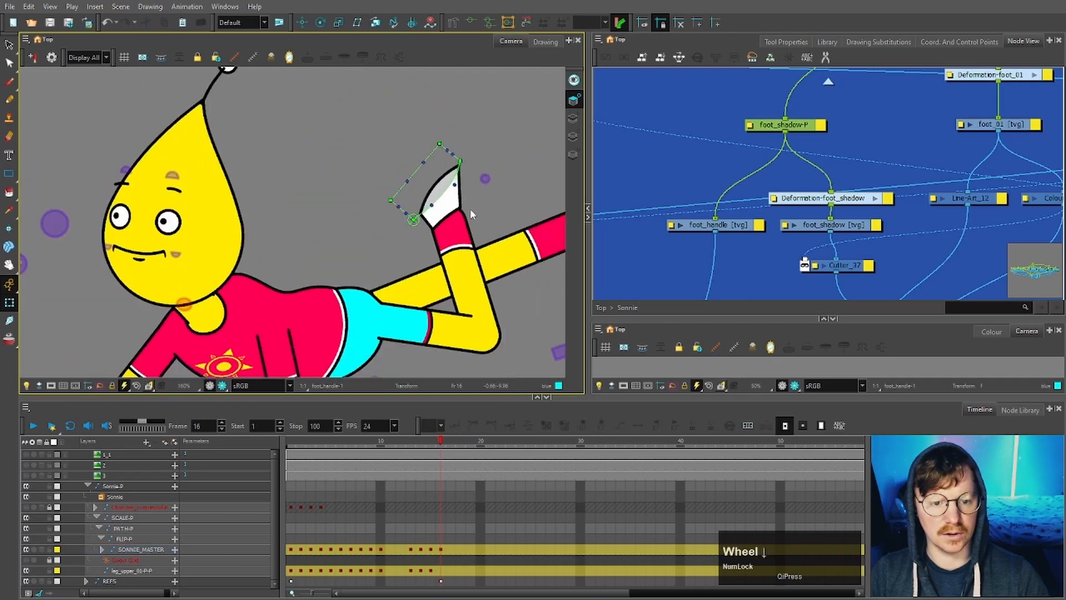
Refine the ankle of the front leg through the deformers of the sock and lower leg
scroll(426, 186, "up", 4)
scroll(445, 218, "up", 2)
left_click(451, 250)
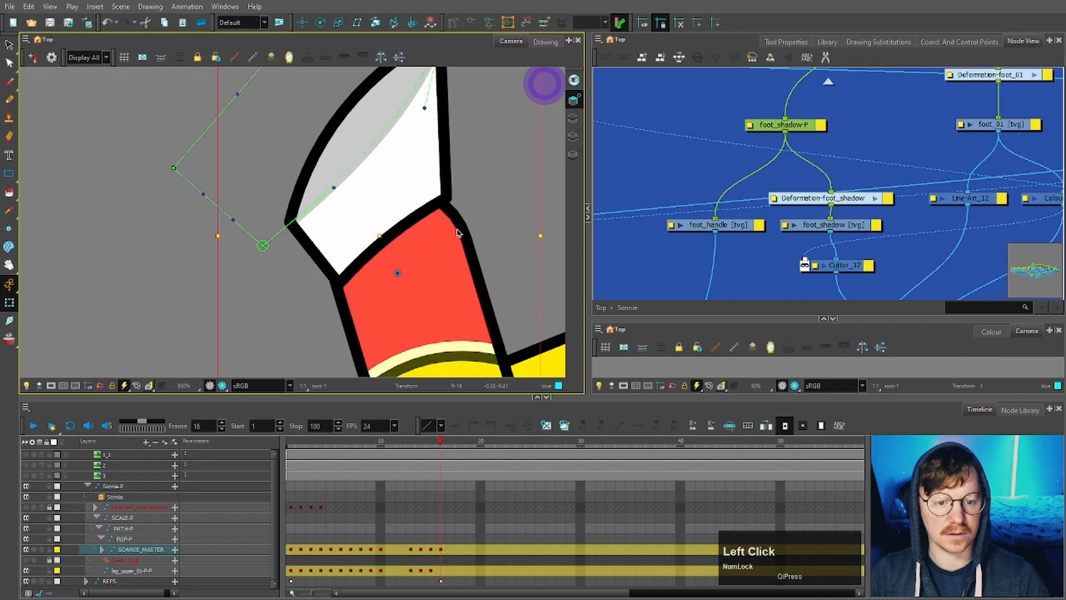
left_click(311, 139)
scroll(316, 140, "down", 3)
left_click(383, 289)
left_click(470, 24)
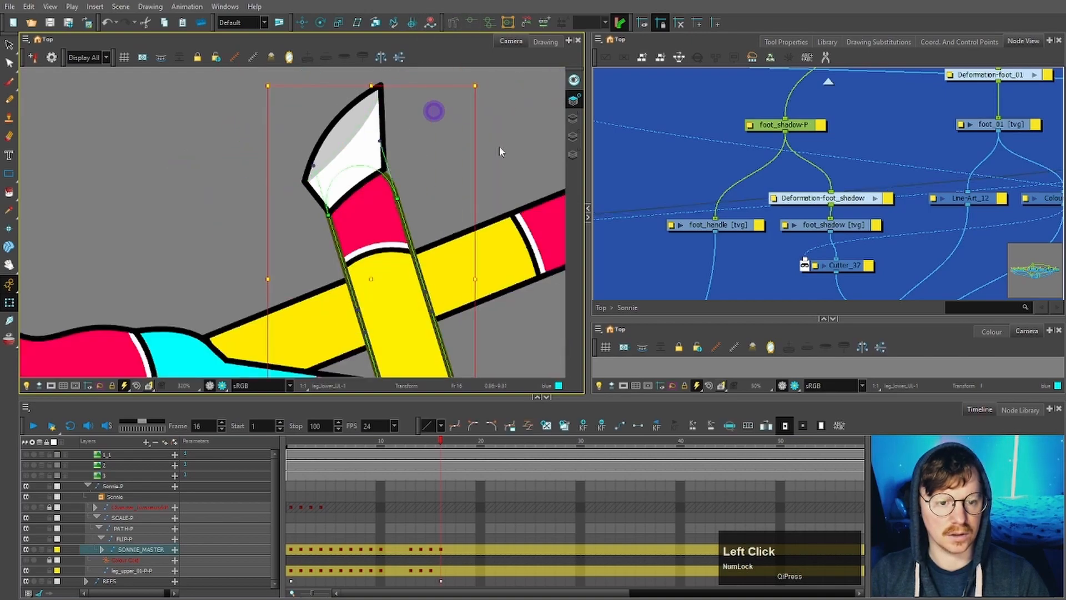
scroll(397, 200, "up", 2)
Shift the back upper leg behind the torso and rotate the back lower leg upward beside the front one
left_click(396, 208)
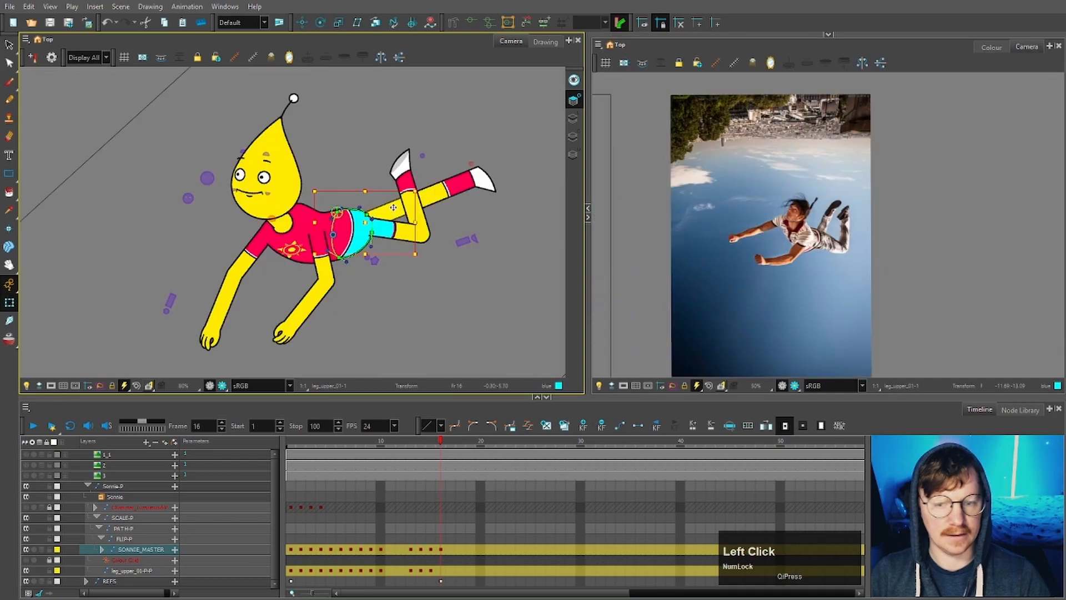
scroll(393, 207, "up", 2)
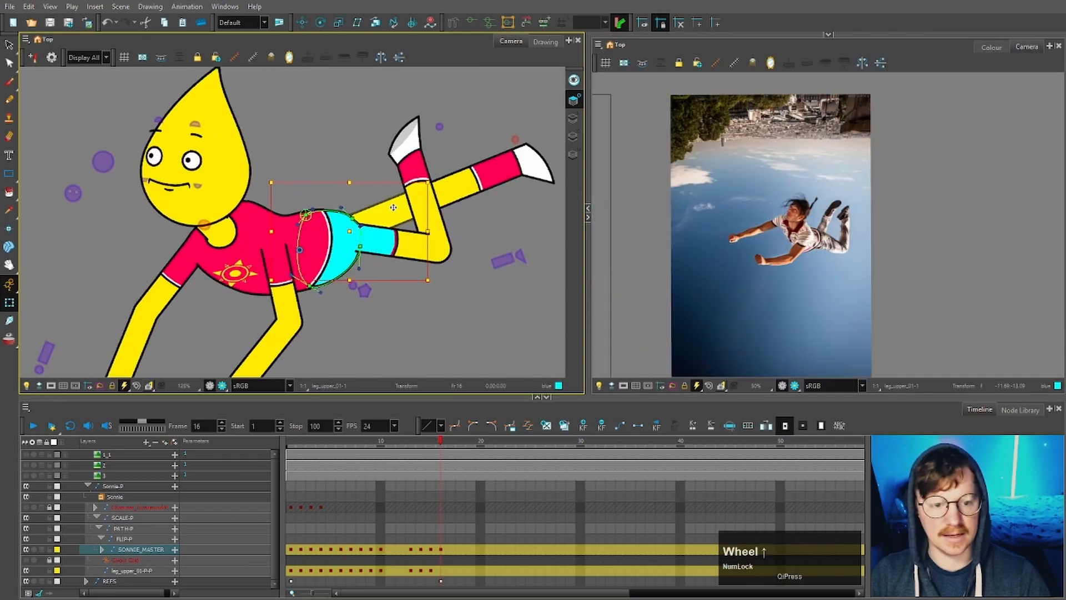
key("b")
key("b")
left_click(462, 199)
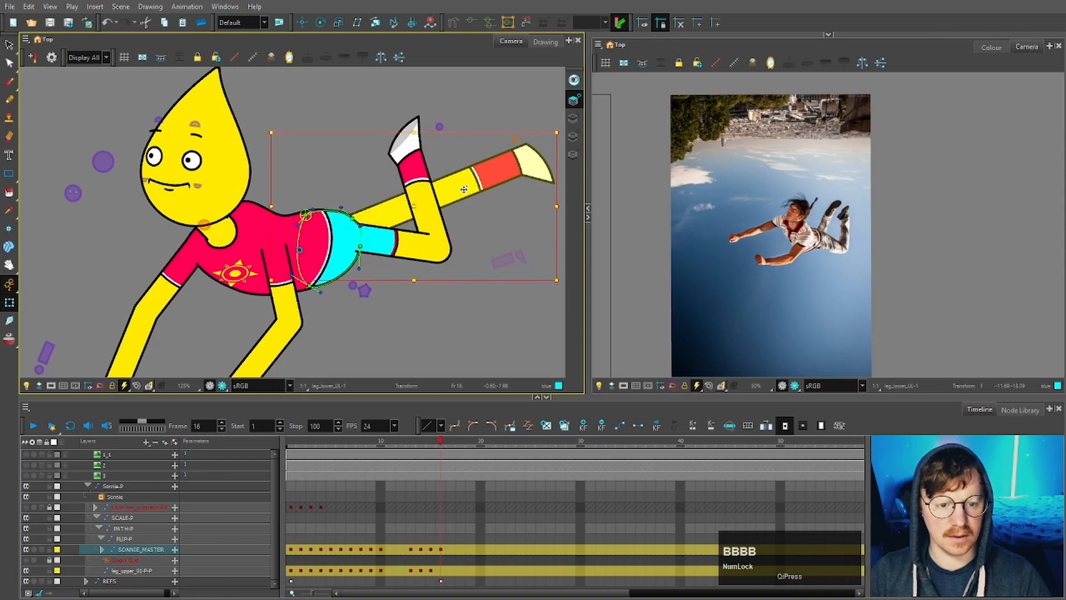
mouse_move(470, 189)
left_mouse_down()
mouse_move(376, 217)
mouse_move(389, 183)
mouse_move(360, 157)
left_mouse_up()
left_click(526, 224)
left_click(233, 282)
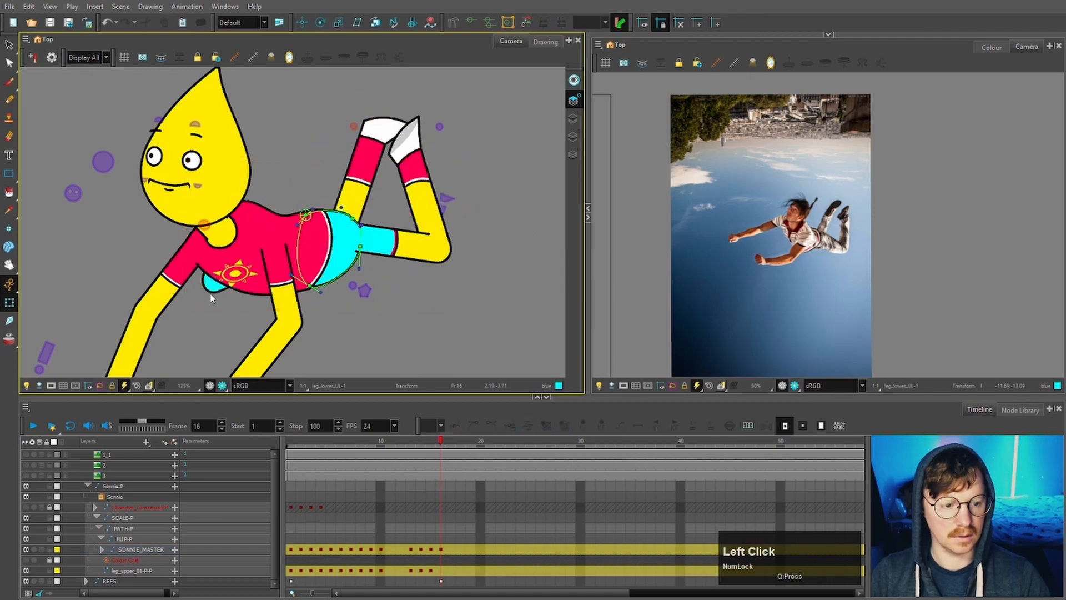
Tuck the back shorts leg behind the shirt and the knee end of the back upper leg behind the hips
key("b")
key("b")
key("b")
key("b")
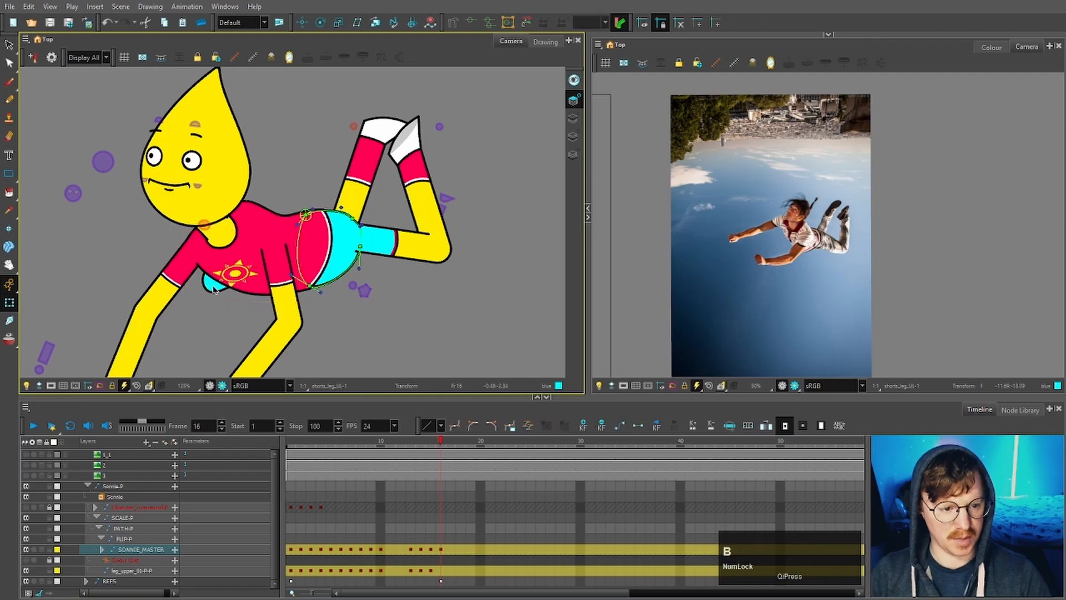
left_click_drag(213, 284, 254, 270)
left_click(240, 344)
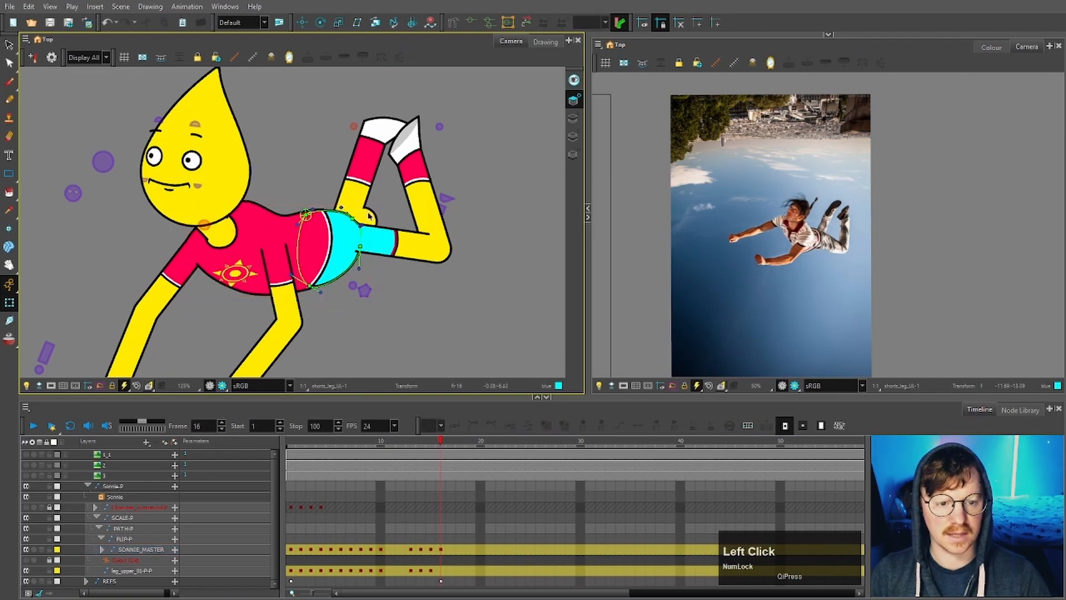
left_click(141, 549)
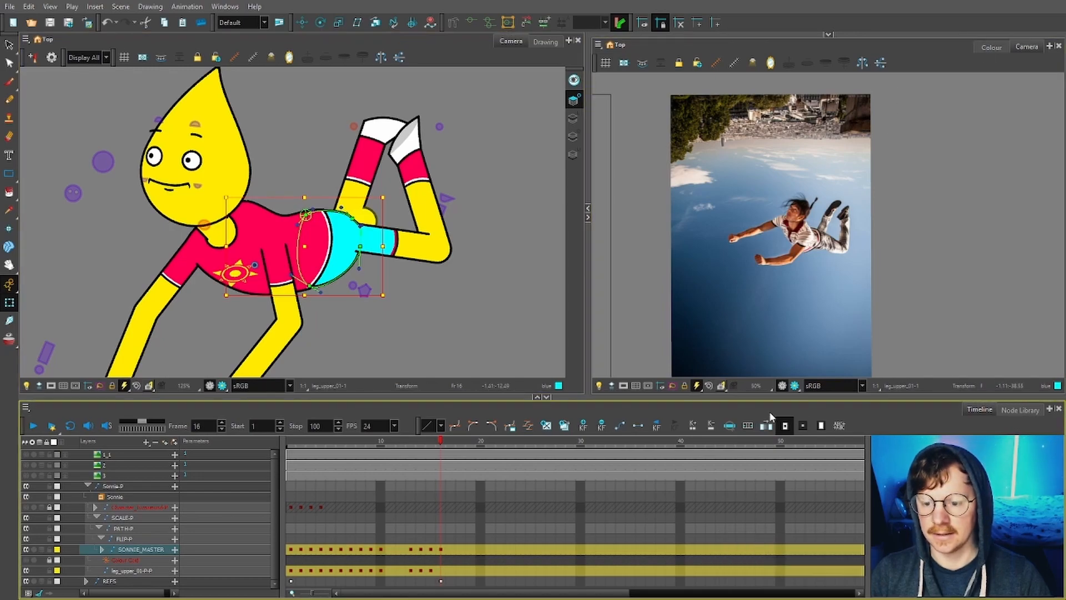
left_click(829, 35)
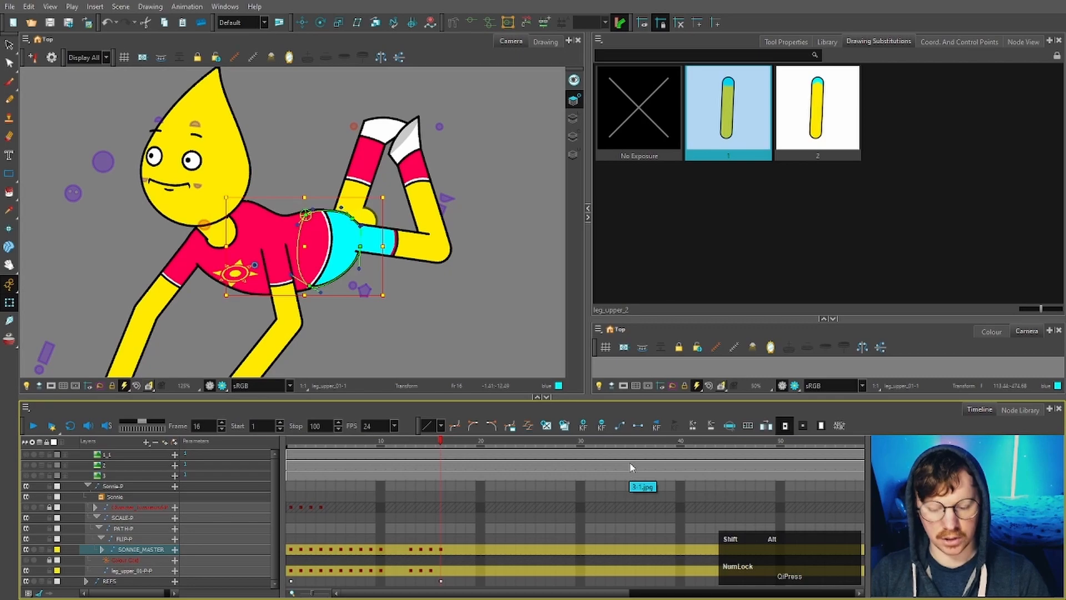
Curve the cuff of the back leg's sock with its deformer
left_click(396, 232)
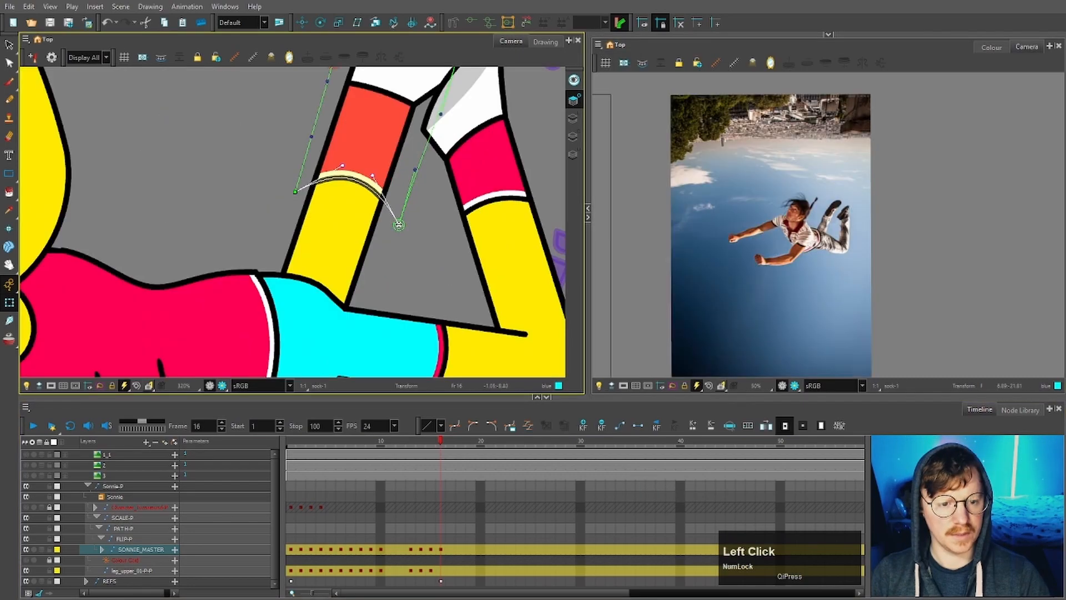
left_click_drag(397, 232, 398, 228)
key("ctrl+z")
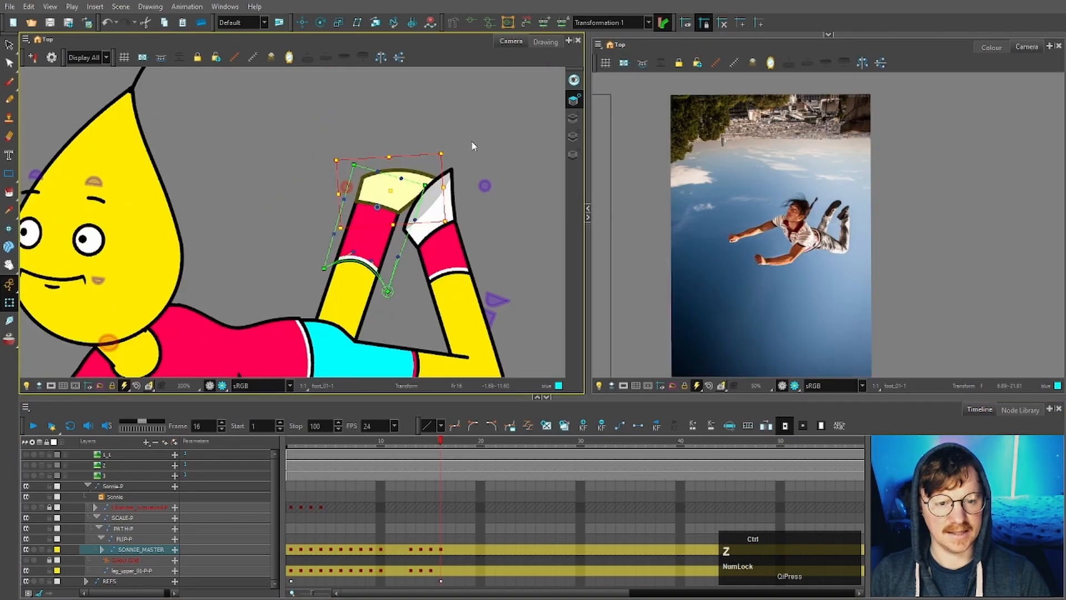
left_click(471, 146)
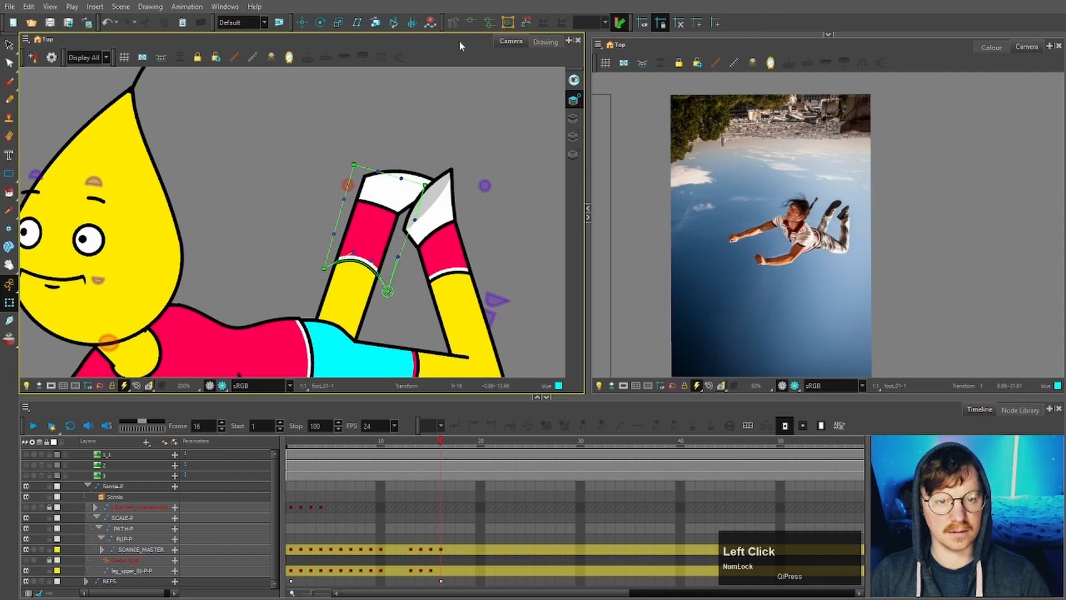
Reshape the back foot with its deformer into an upward-pointing shoe with a rounded toe
left_click(424, 185)
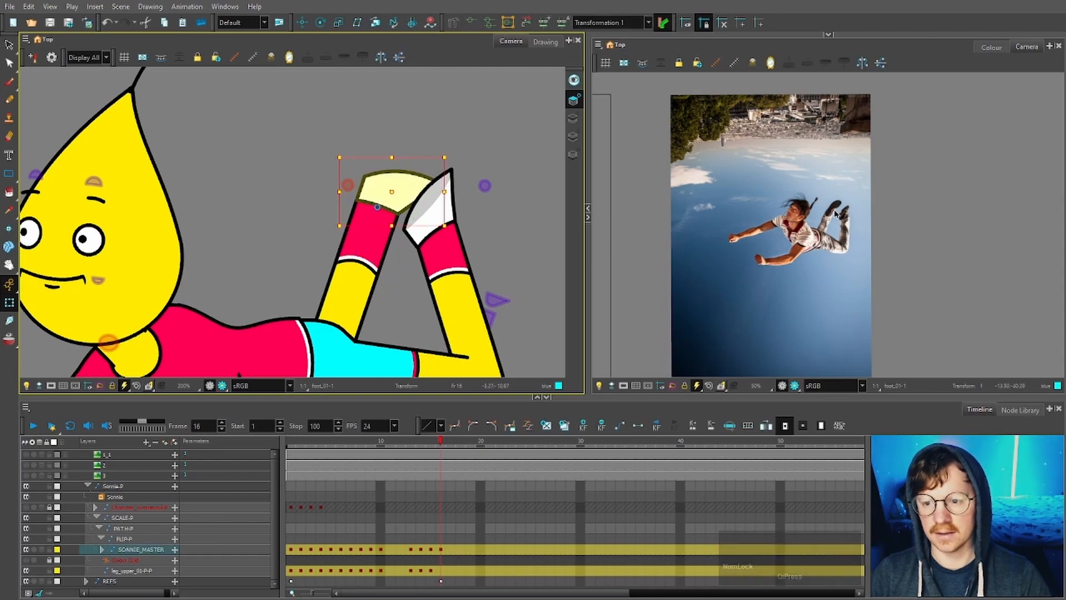
left_click(418, 116)
left_click_drag(410, 114, 394, 137)
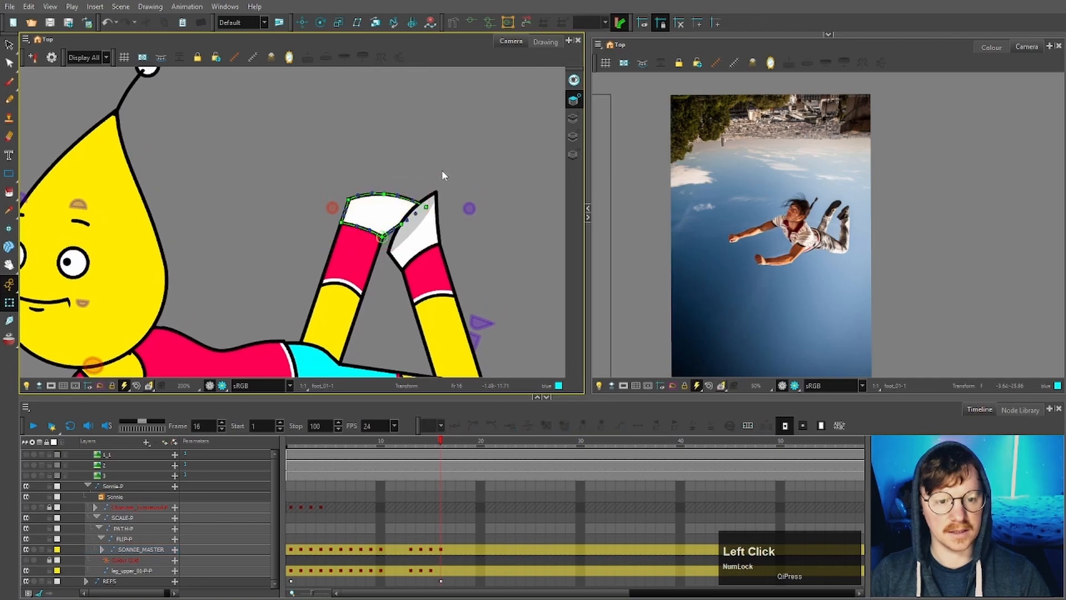
left_click_drag(426, 208, 410, 159)
left_click_drag(384, 194, 369, 177)
left_click_drag(369, 177, 369, 177)
scroll(379, 181, "up", 3)
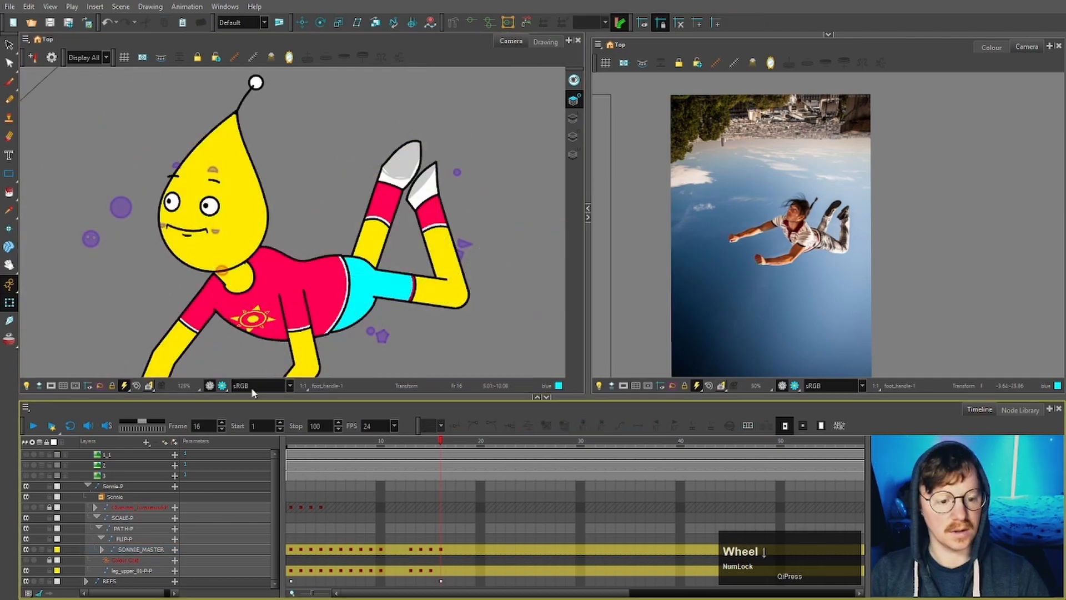
Preview the rendered pose and return to the working view to check the whole character
left_click(223, 386)
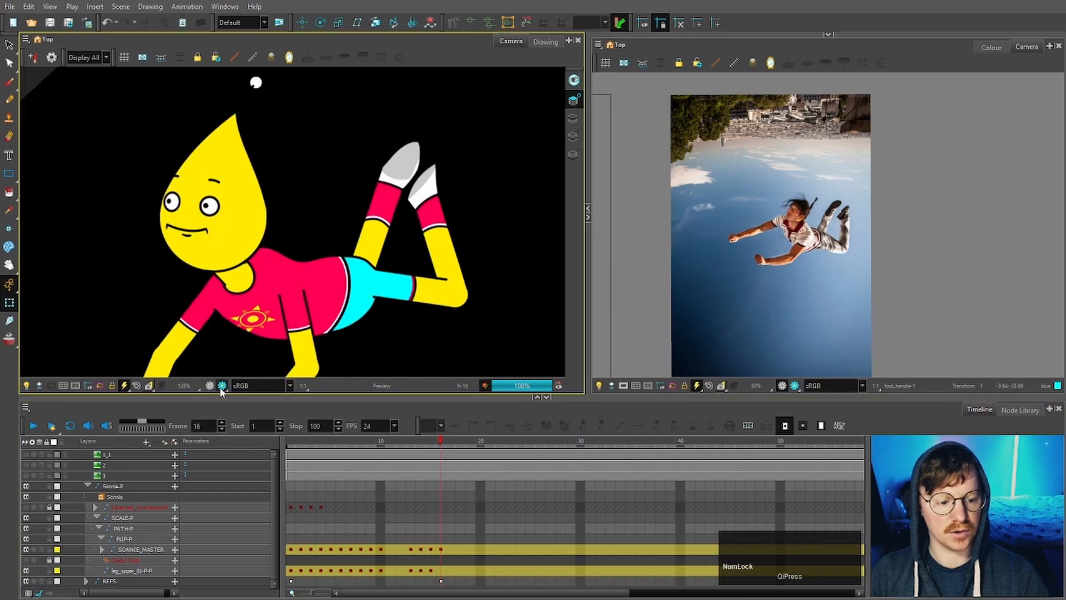
scroll(429, 140, "down", 3)
left_click_drag(405, 100, 429, 115)
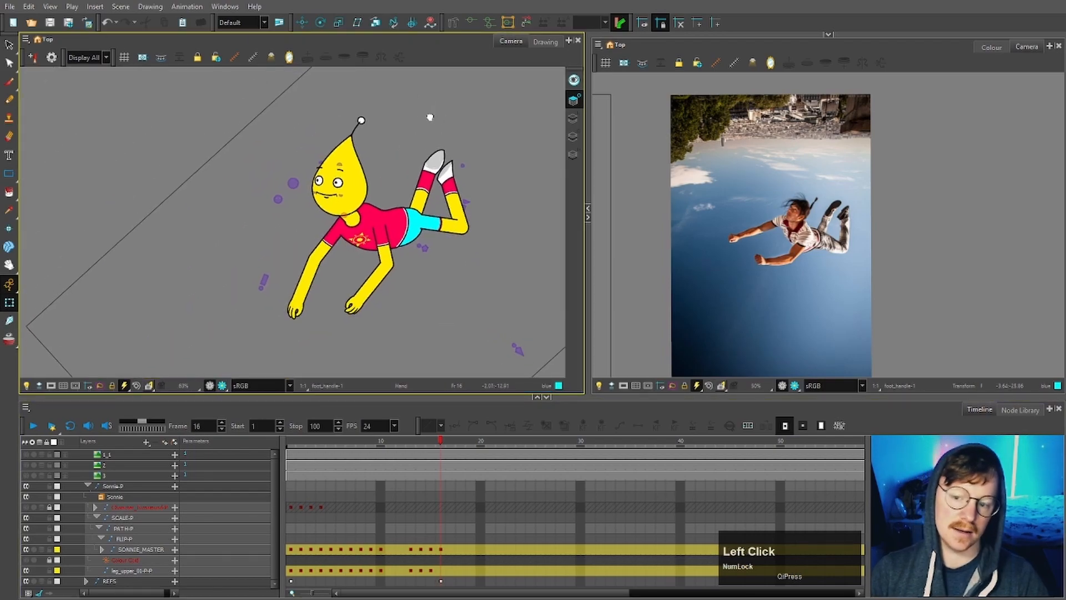
Curve the ankle edge of the back foot with the foot_01 deformer
scroll(425, 171, "up", 8)
left_click(427, 166)
left_click(471, 23)
left_click_drag(459, 194, 403, 190)
left_click(305, 169)
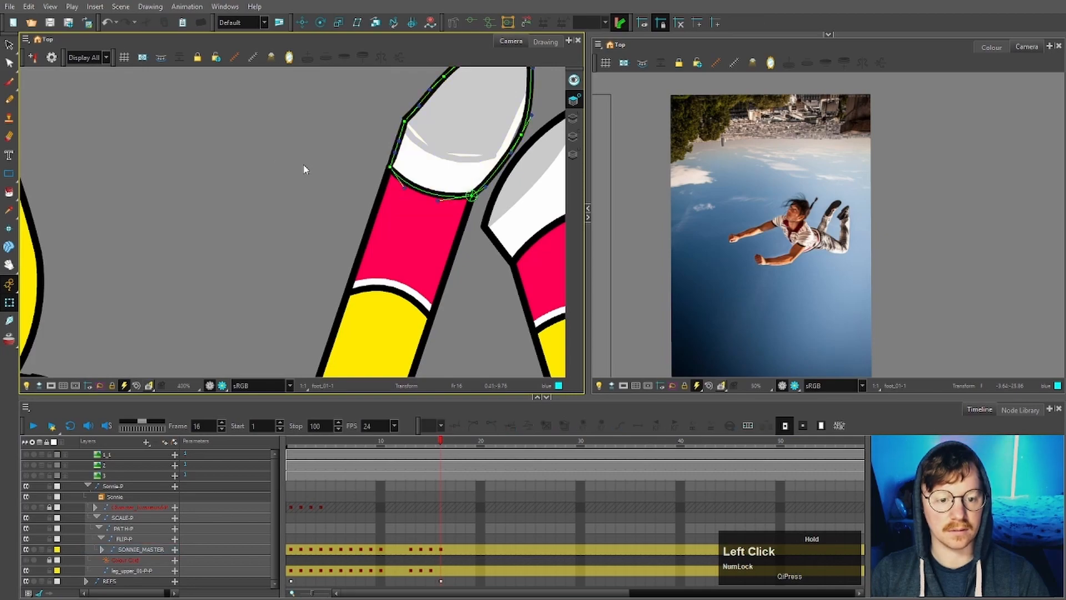
Fine-tune the back sock's cuff corner with the sock's deformer
scroll(280, 147, "down", 4)
left_click(335, 180)
left_click(476, 23)
left_click(297, 202)
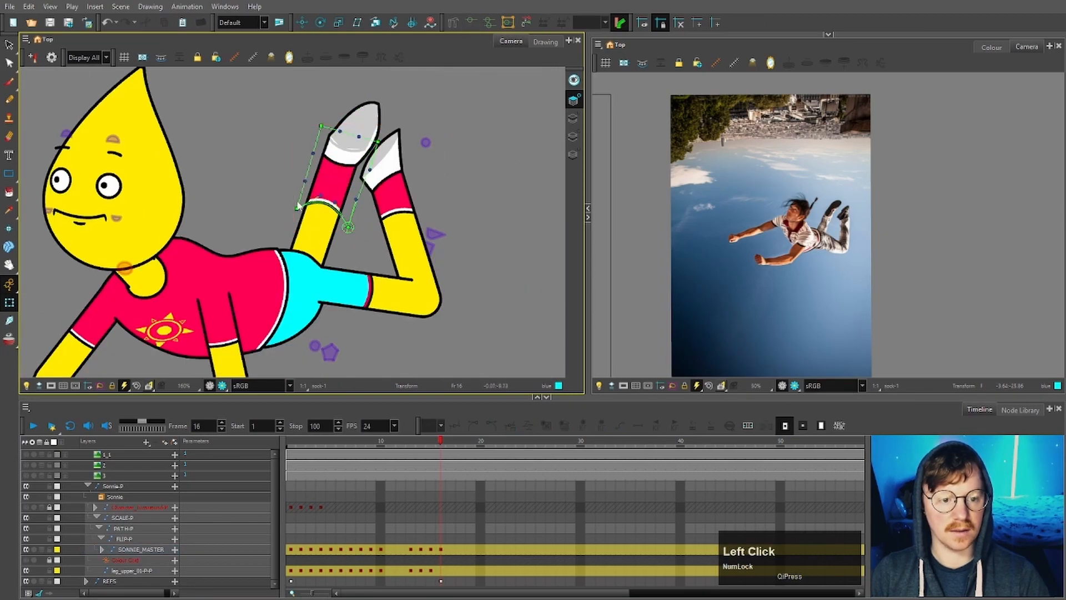
Give the front forearm a slight curve between elbow and wrist with the arm_lower_01 deformer
scroll(297, 202, "up", 2)
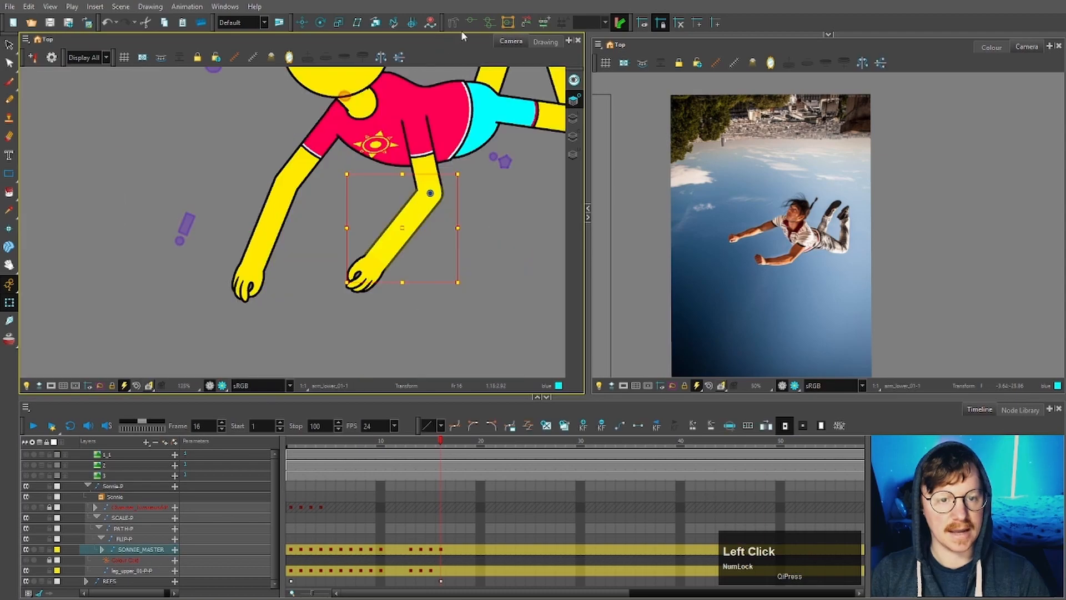
left_click(472, 23)
left_click(518, 219)
scroll(424, 250, "up", 2)
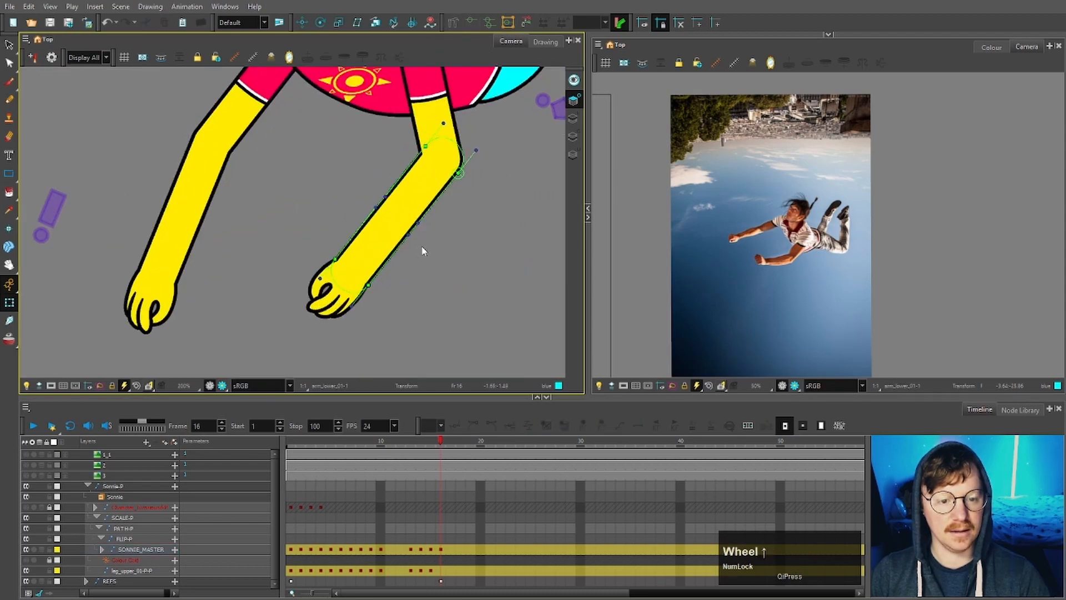
mouse_move(424, 249)
left_mouse_down()
mouse_move(450, 242)
mouse_move(410, 220)
left_mouse_up()
scroll(423, 226, "up", 2)
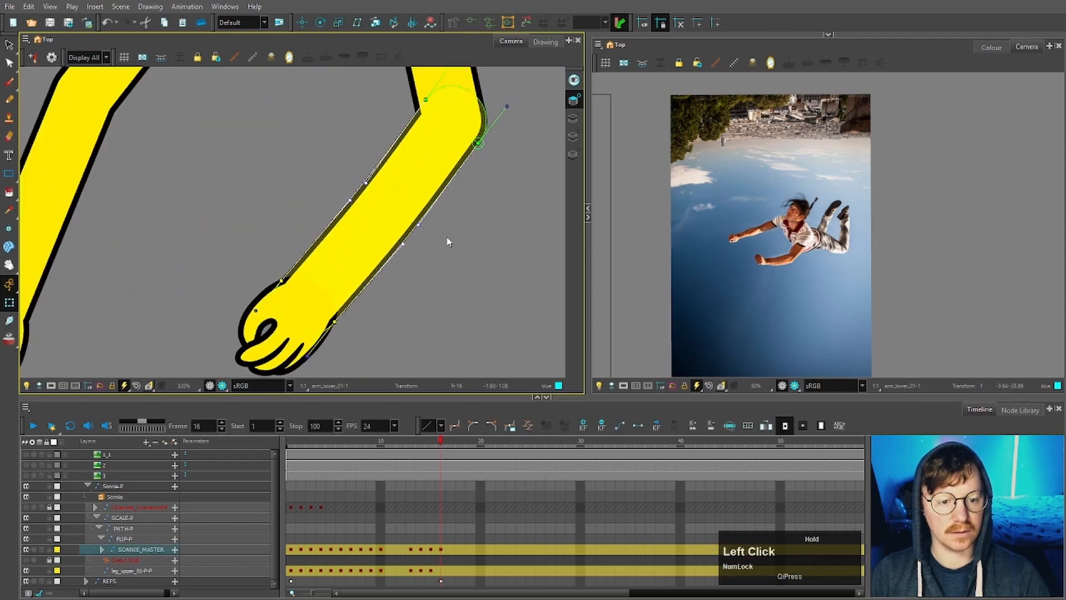
left_click(447, 237)
Swing both arms further forward and bend the back forearm into a smooth arc with its deformer
scroll(448, 235, "down", 4)
scroll(285, 245, "up", 2)
left_click(284, 244)
left_click(473, 22)
left_click(441, 165)
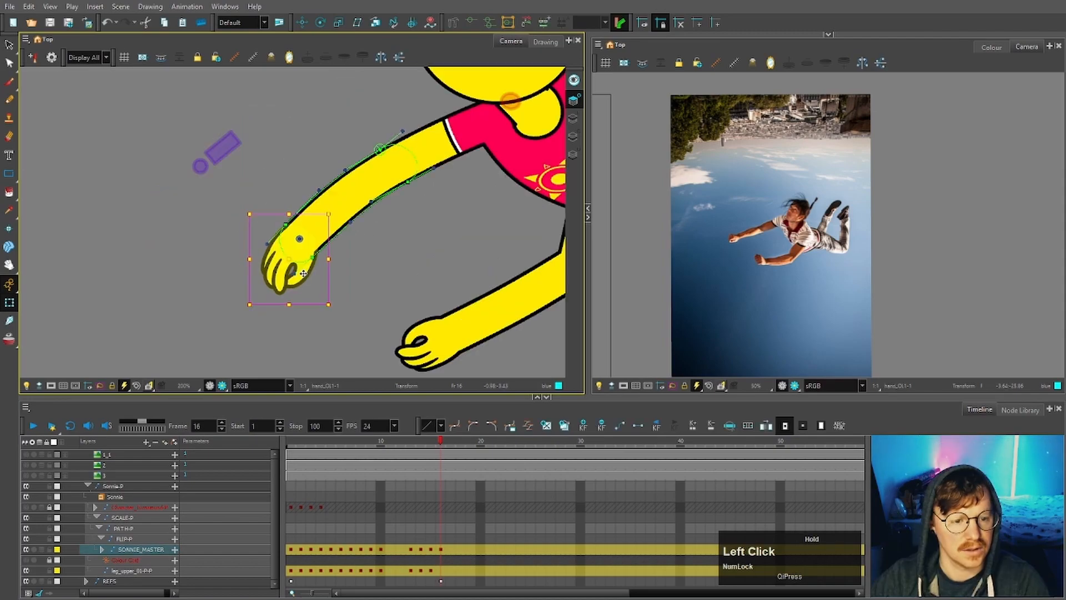
left_click(365, 264)
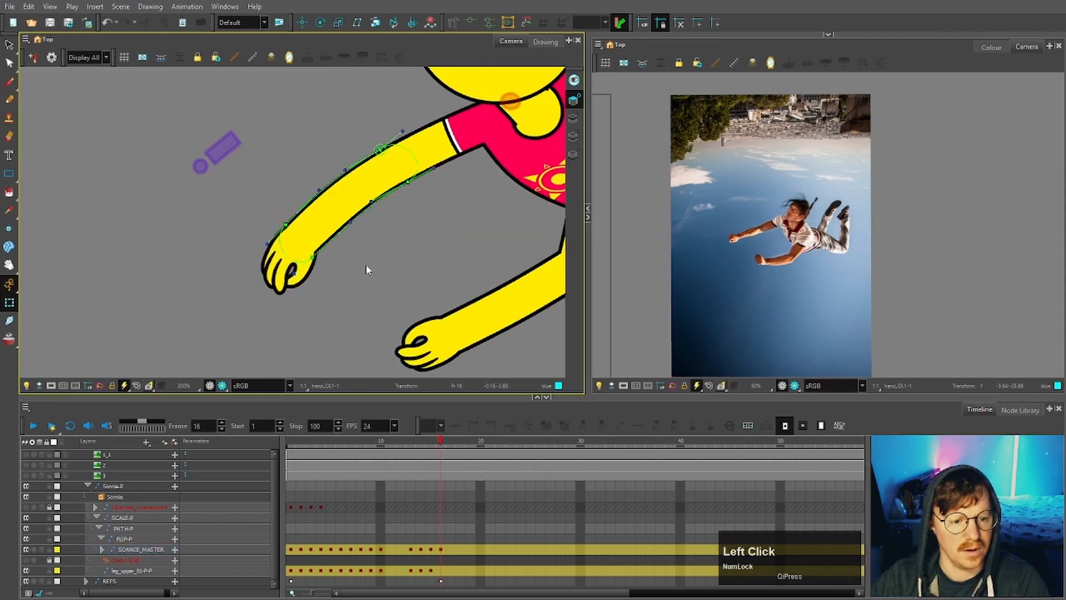
left_click(469, 26)
scroll(426, 200, "down", 4)
key("space")
left_click_drag(427, 200, 304, 272)
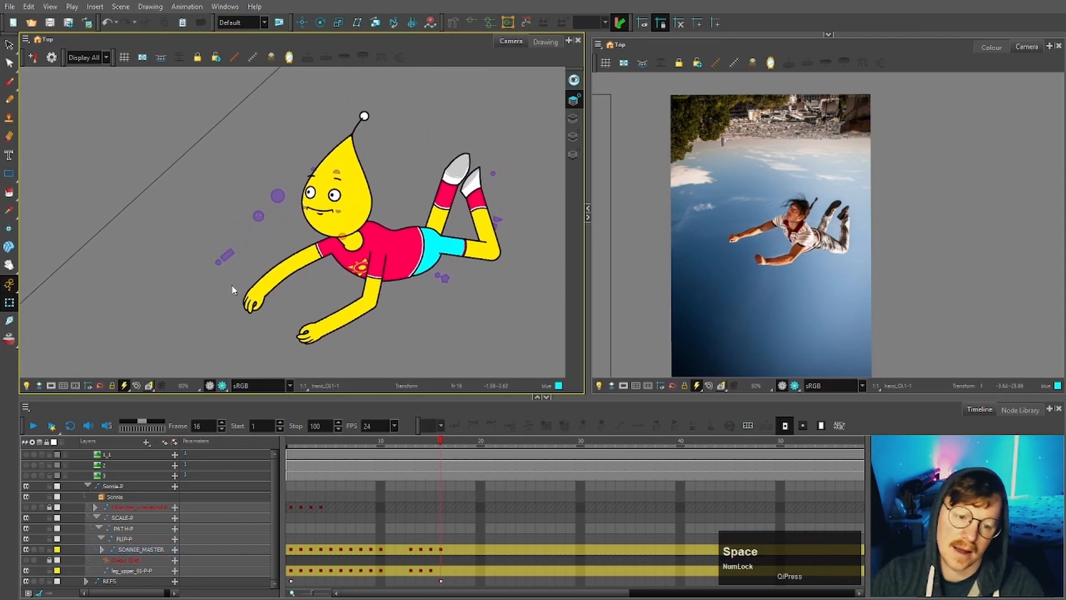
Show the deformers of the bent leg's upper and lower sections around the knee
scroll(423, 312, "up", 1)
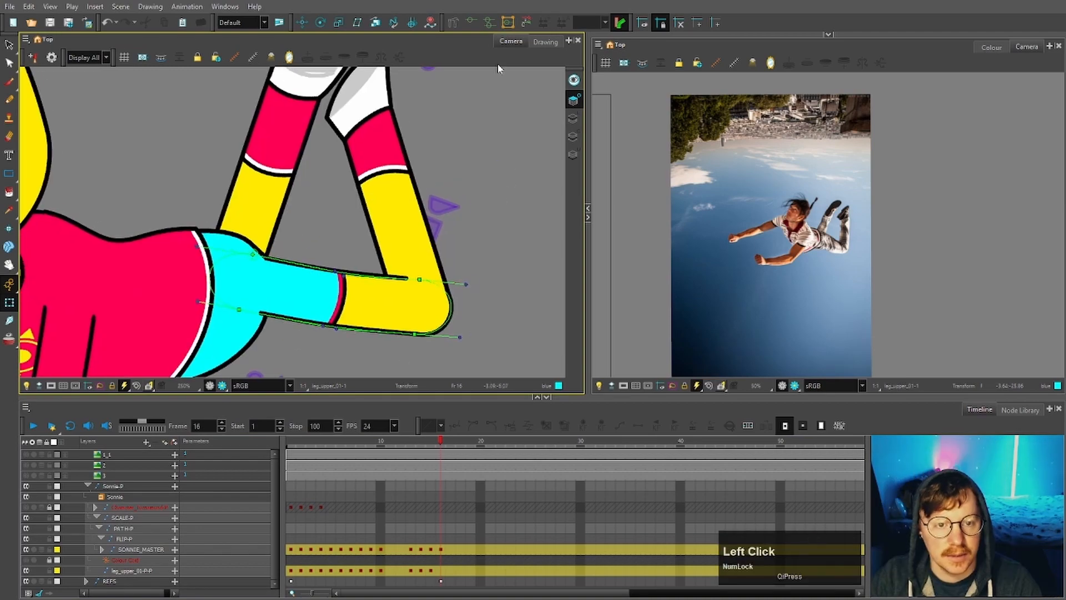
left_click(471, 24)
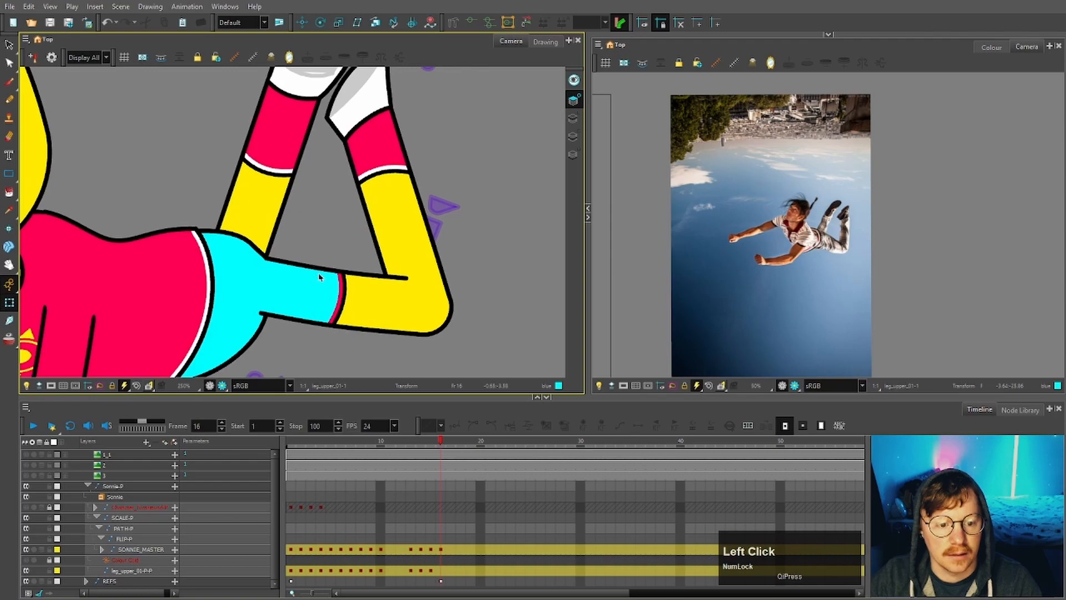
left_click(451, 286)
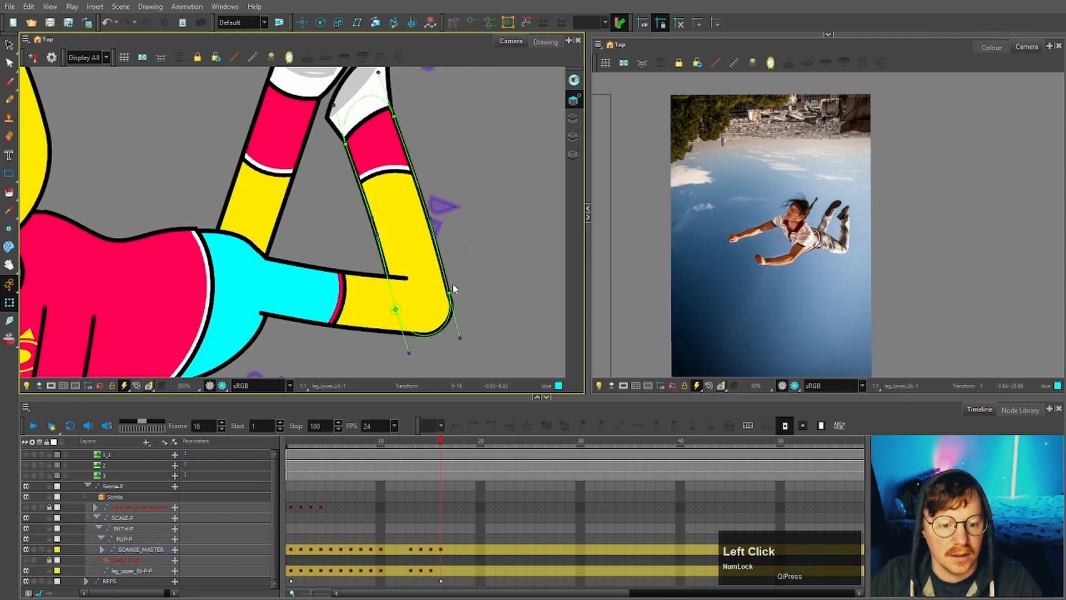
Outline a new torso shape between the neck and shorts with the Pencil tool and fill it with red
scroll(452, 286, "up", 2)
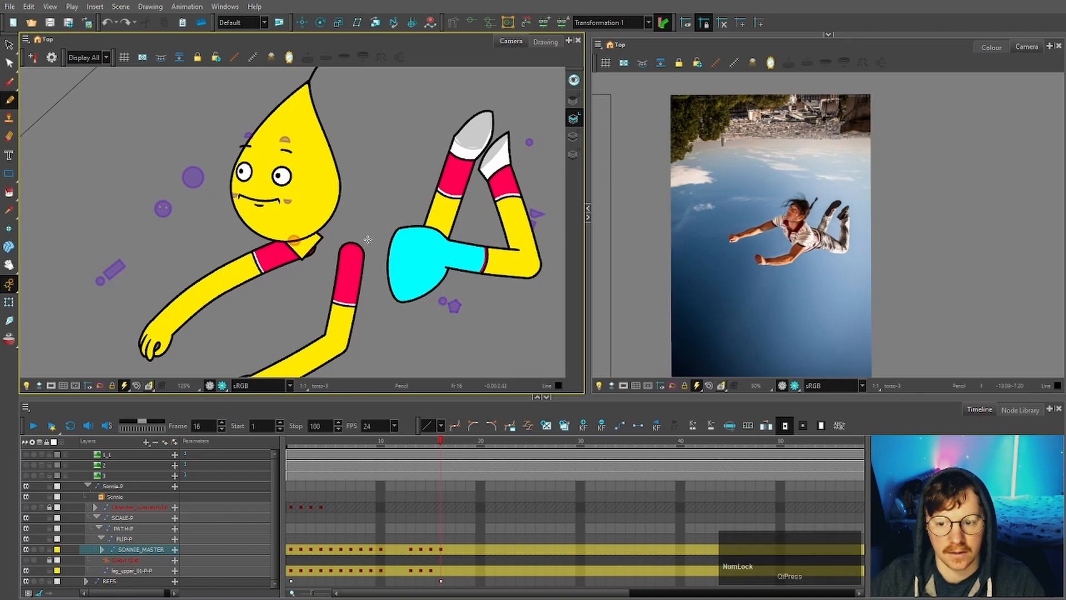
left_click_drag(363, 249, 277, 256)
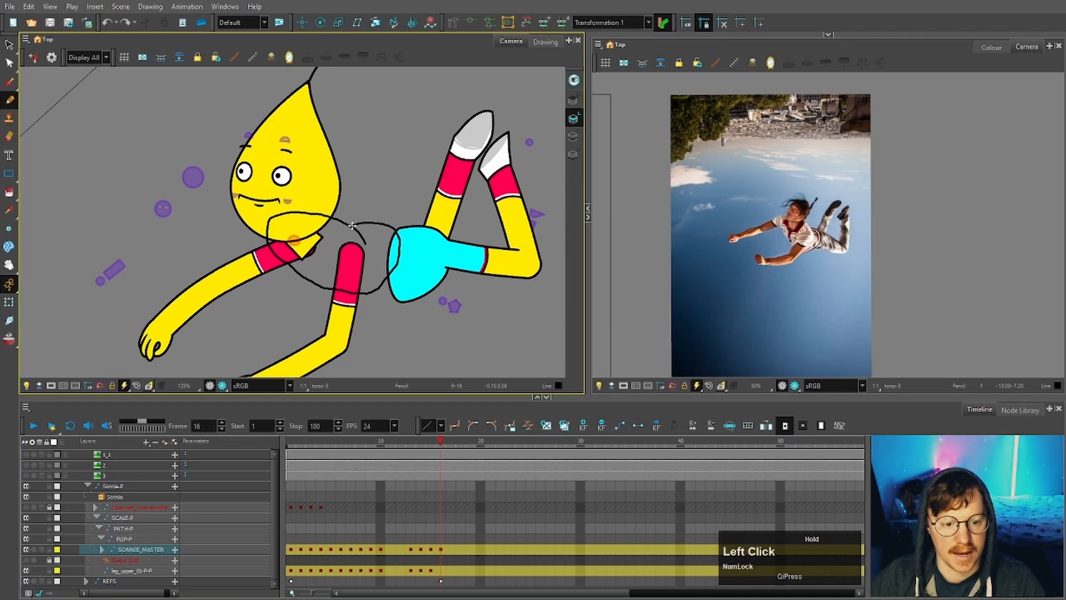
left_click_drag(351, 225, 352, 226)
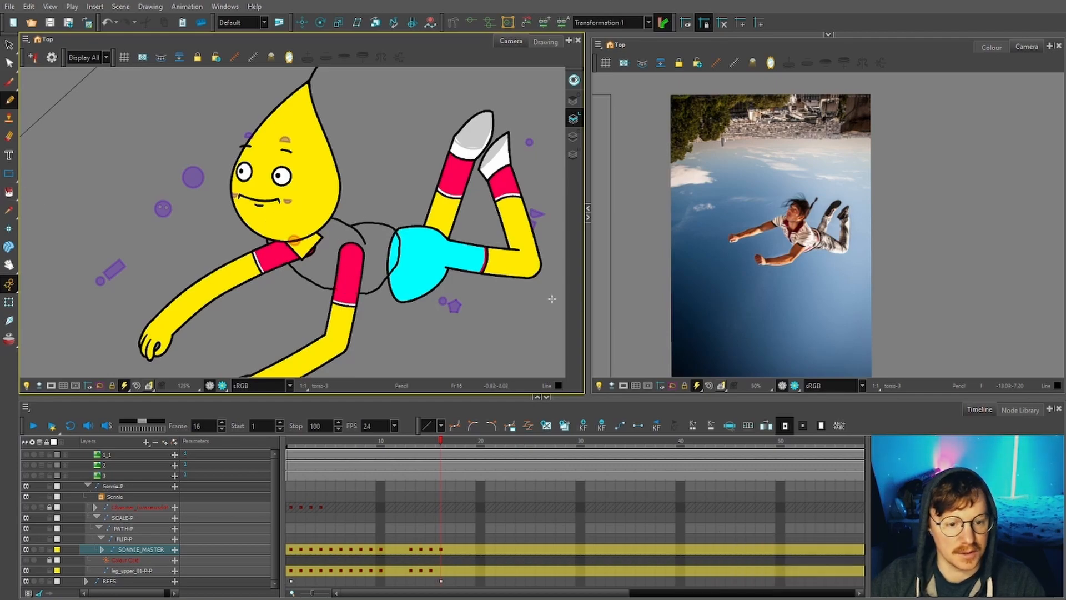
scroll(330, 248, "up", 1)
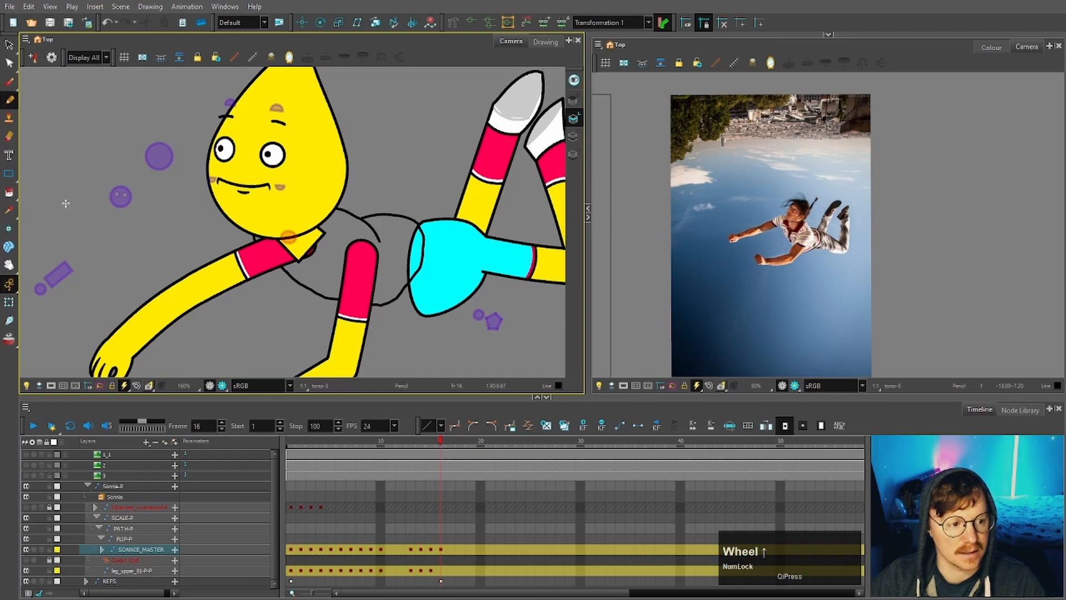
left_click(9, 192)
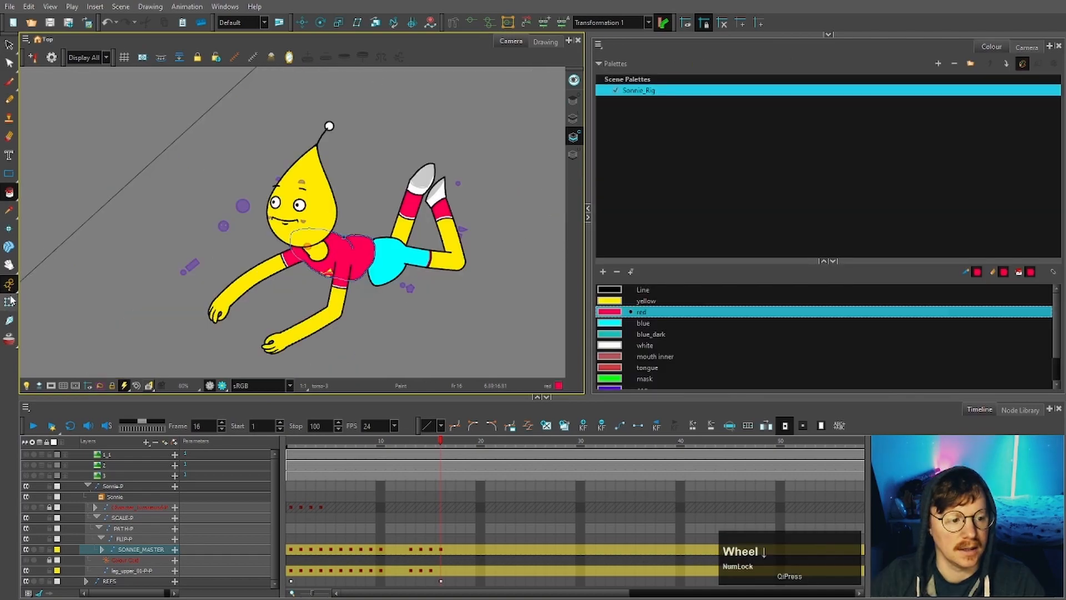
Reposition the hip piece so the shorts tuck in behind the end of the new torso
left_click(333, 255)
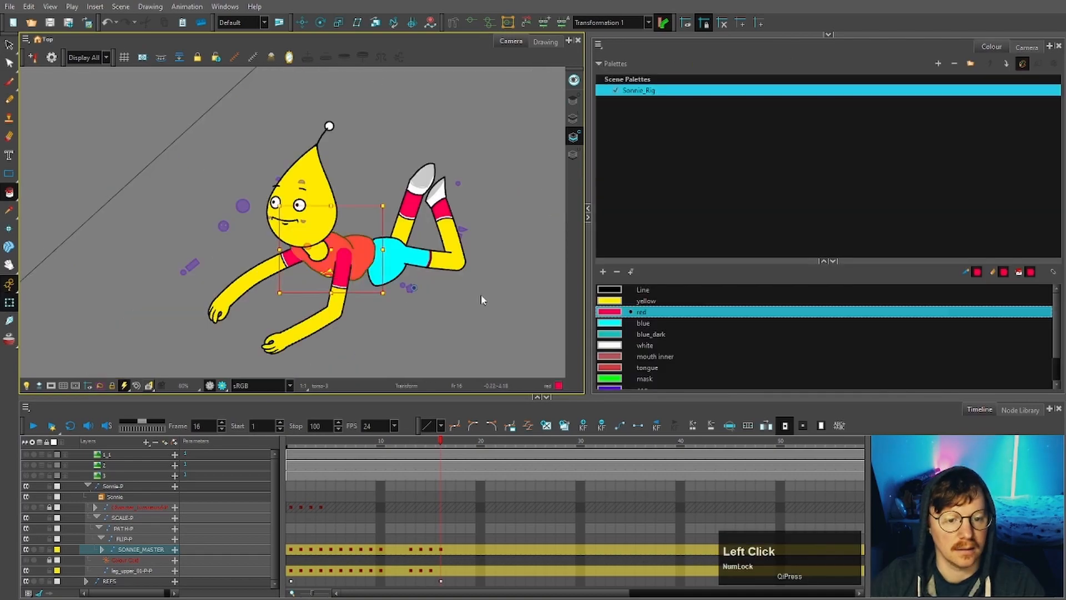
left_click_drag(416, 261, 396, 251)
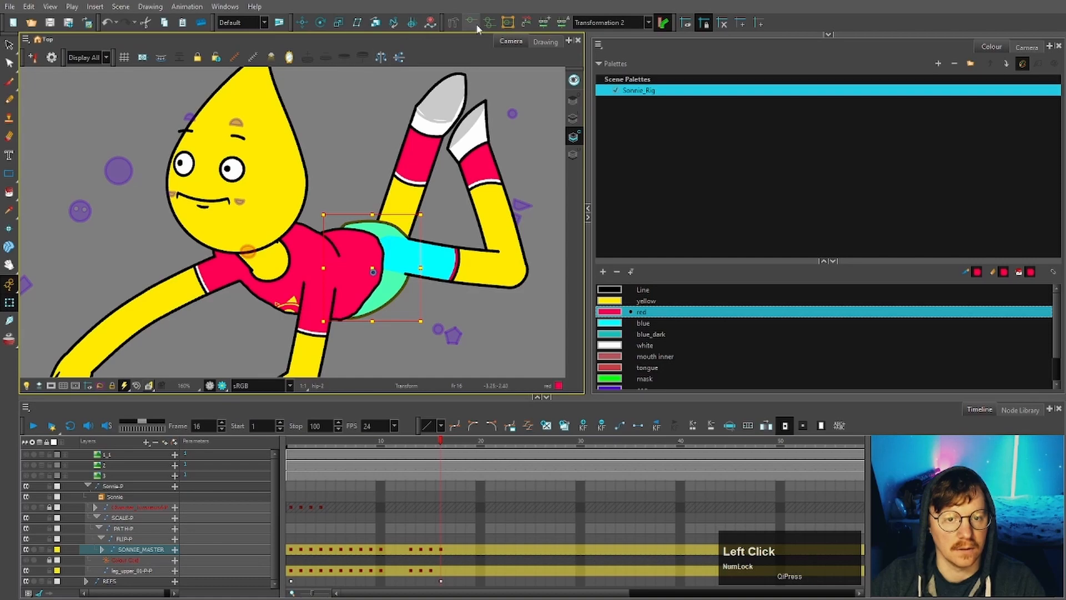